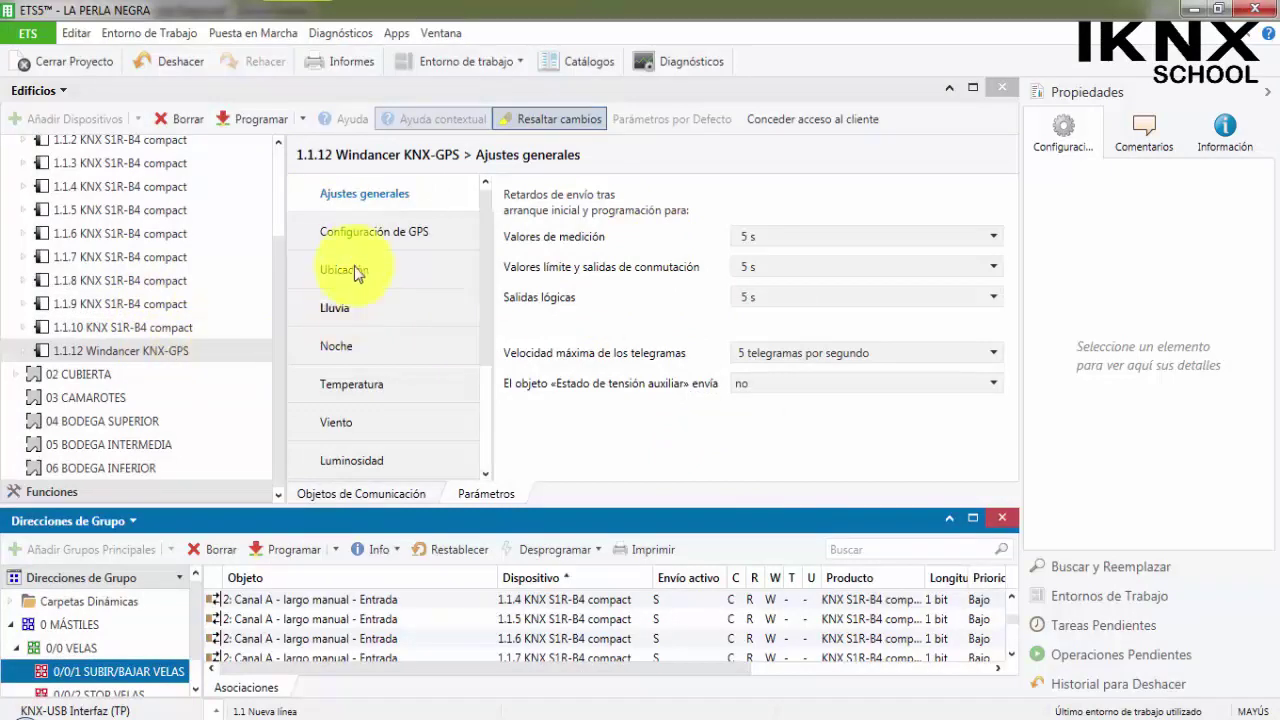
Step: In the Windancer's GPS configuration, set the date and time source to "Señal GPS y enviado previa solicitud y cíclicamente"
{"action": "scroll", "coordinate": [371, 266], "scroll_direction": "down", "scroll_amount": 3}
{"action": "scroll", "coordinate": [380, 271], "scroll_direction": "up", "scroll_amount": 3}
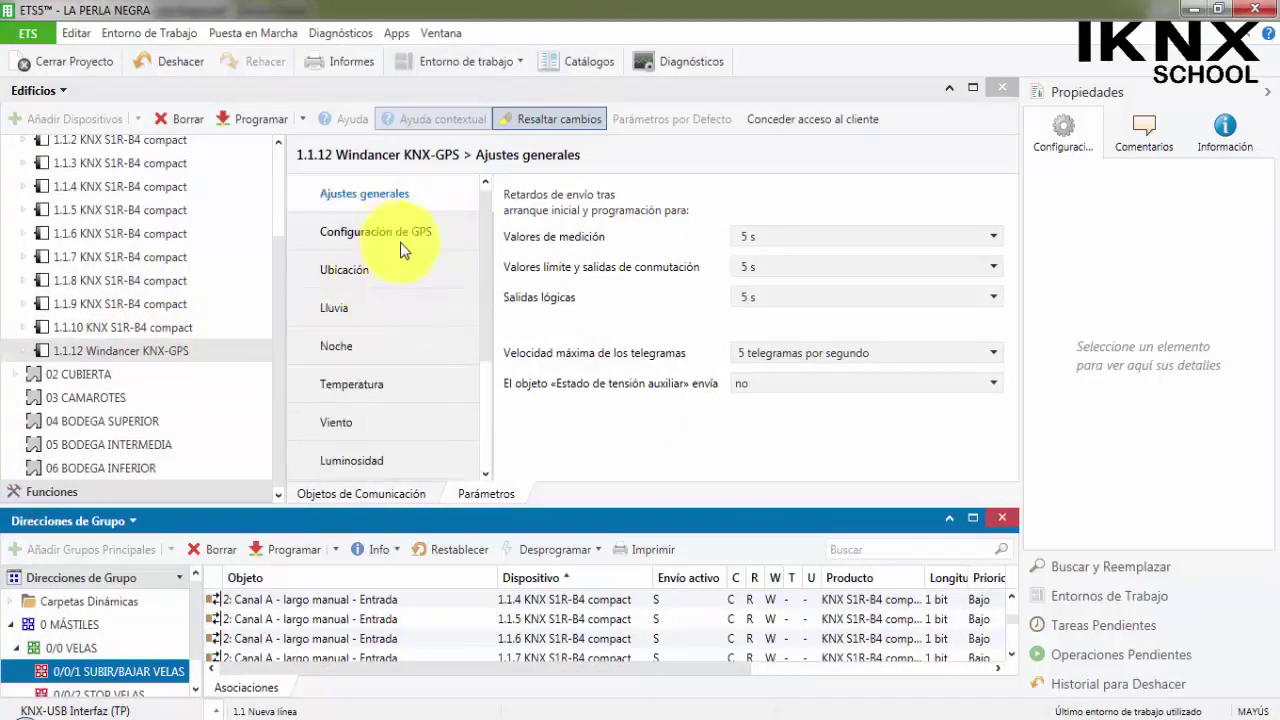
{"action": "left_click", "coordinate": [400, 240]}
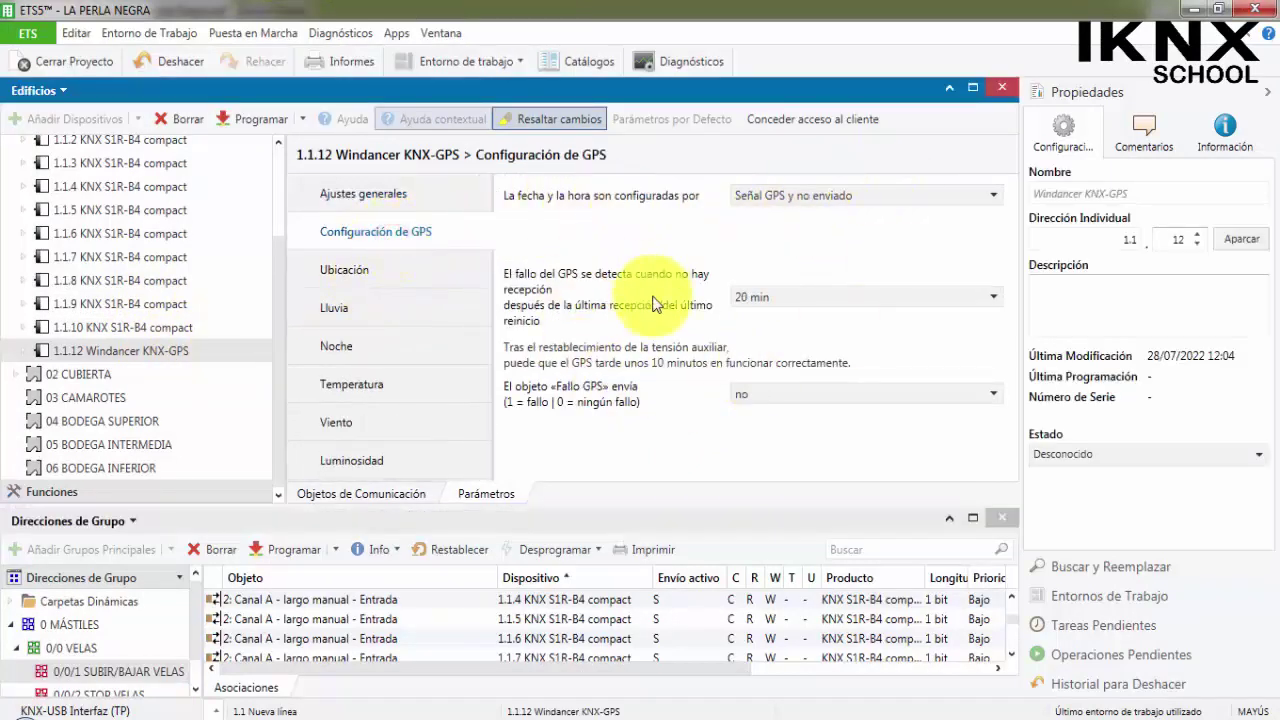
{"action": "left_click", "coordinate": [815, 198]}
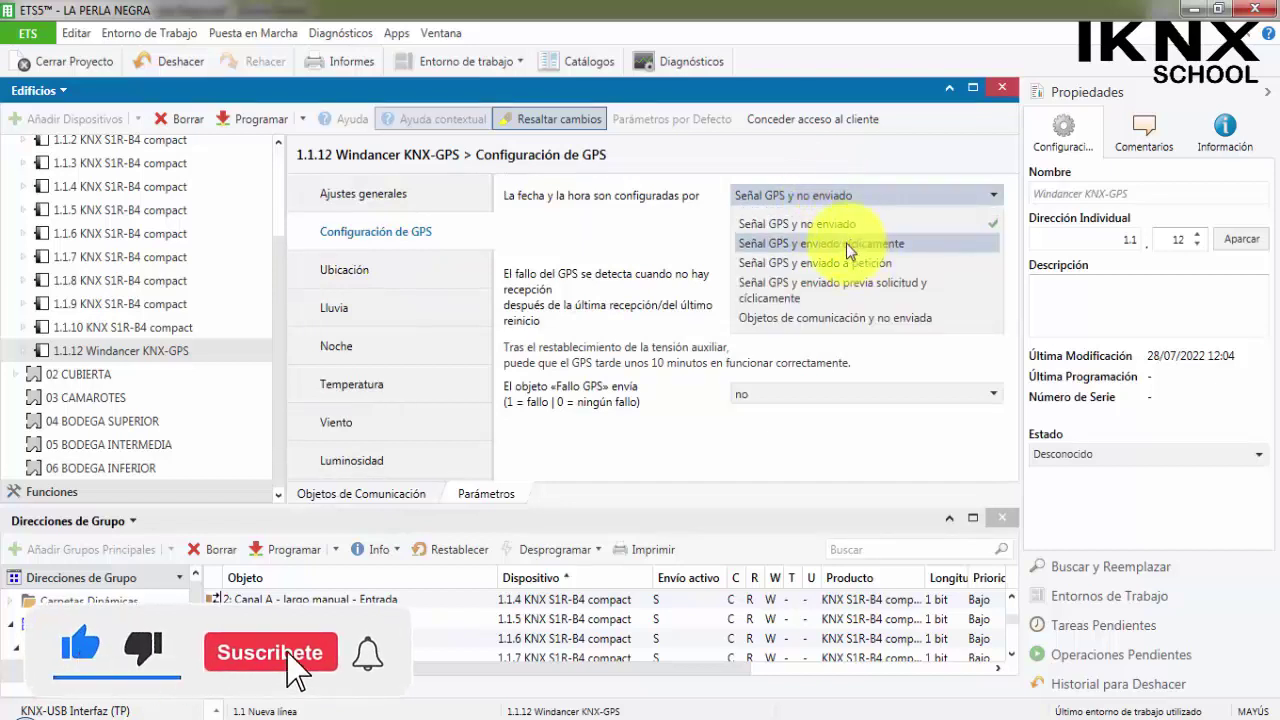
{"action": "left_click", "coordinate": [888, 288]}
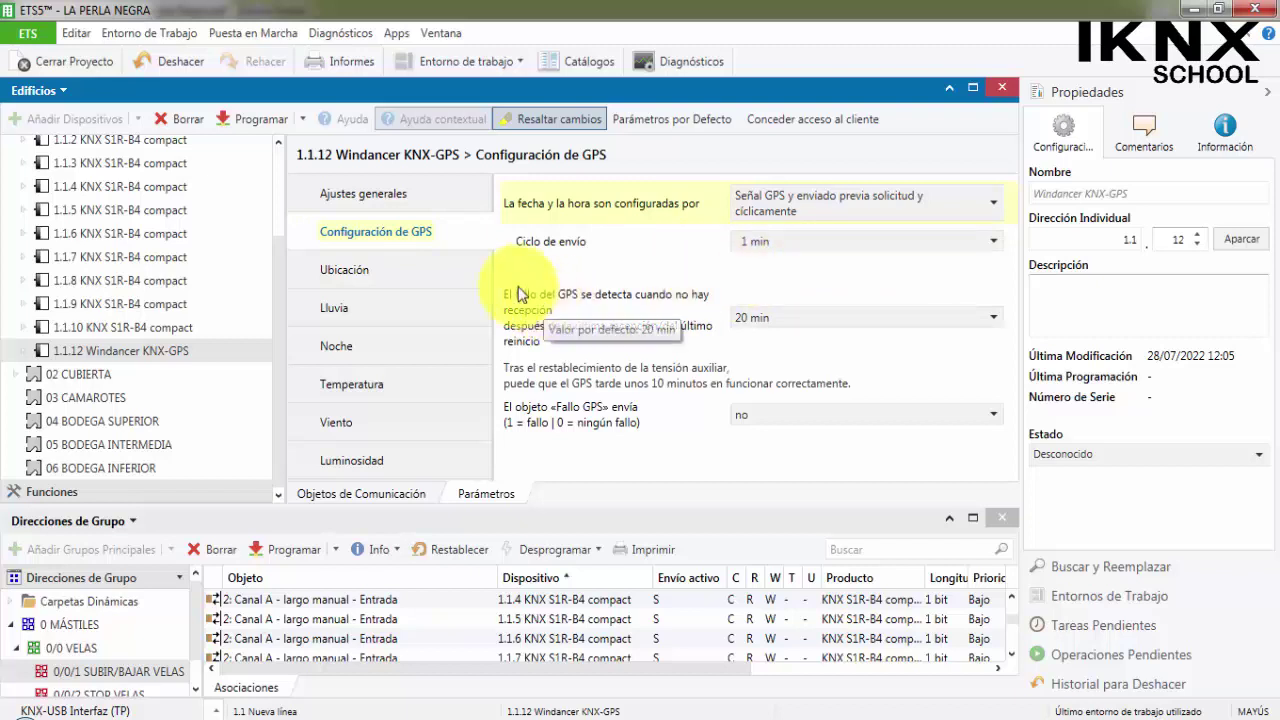
Step: In the Ubicación parameters, set the country to España and the location to Córdoba
{"action": "left_click", "coordinate": [413, 268]}
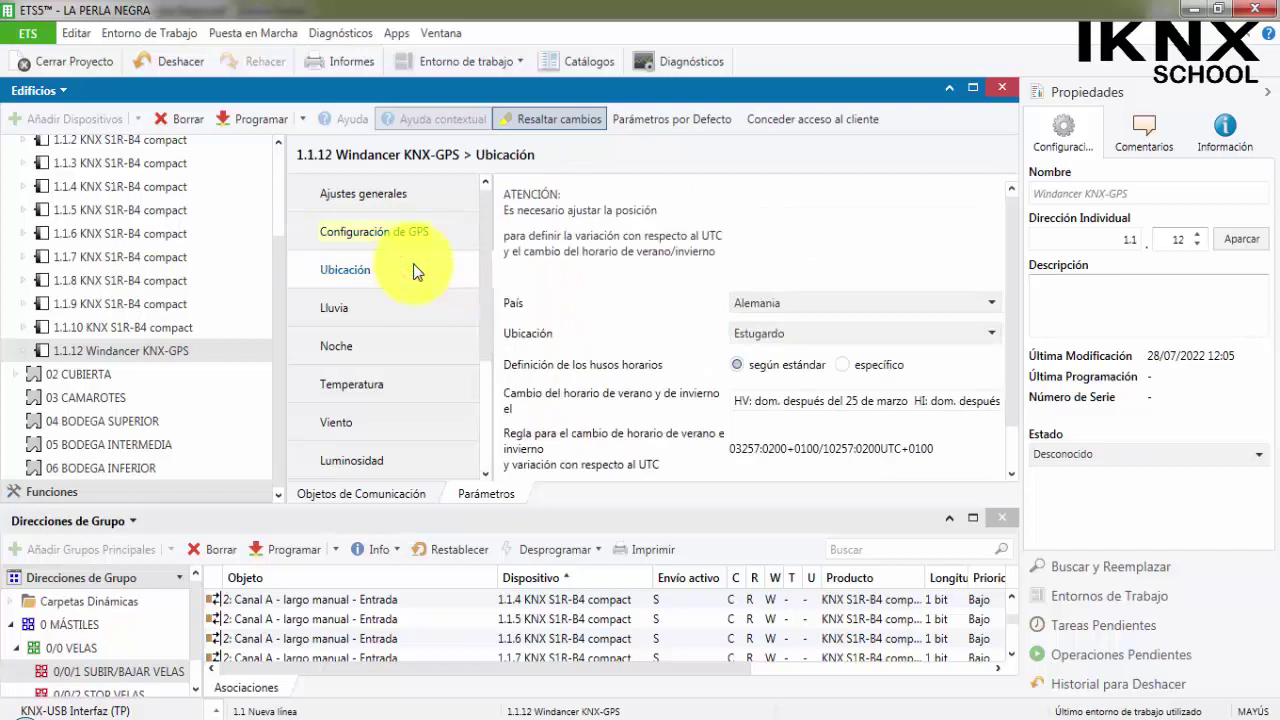
{"action": "left_click", "coordinate": [798, 298]}
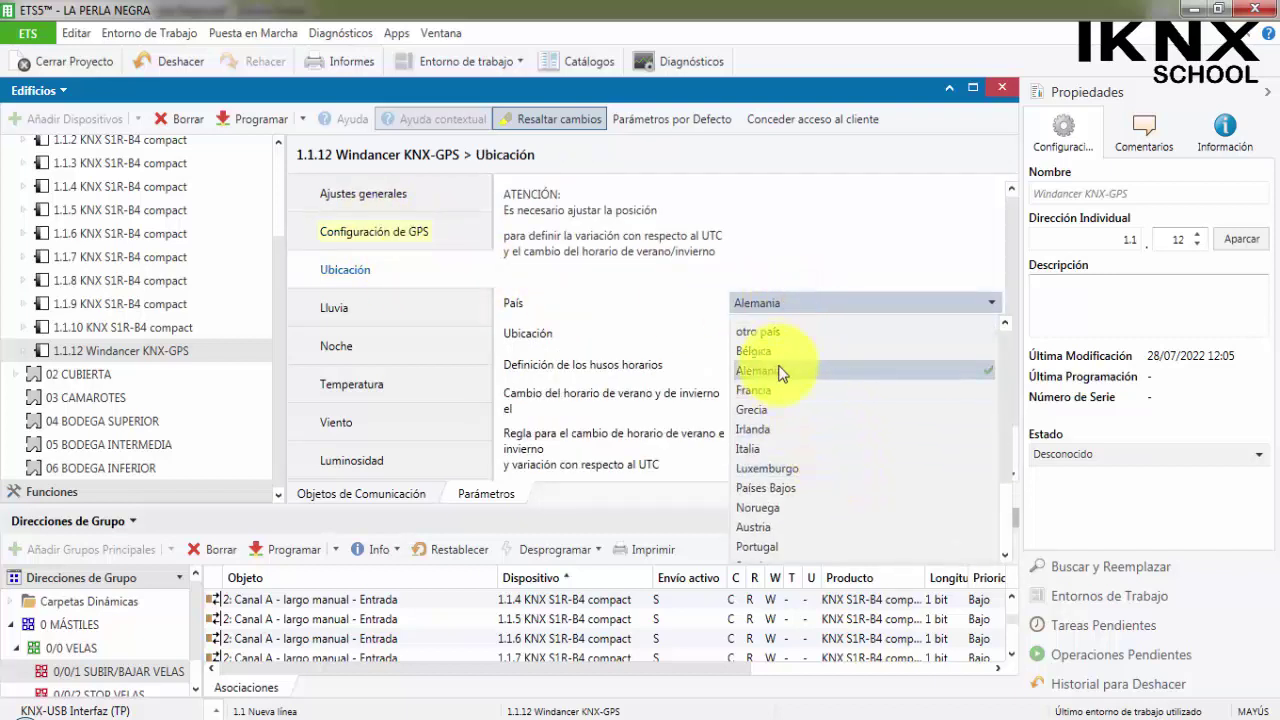
{"action": "scroll", "coordinate": [788, 525], "scroll_direction": "down", "scroll_amount": 1}
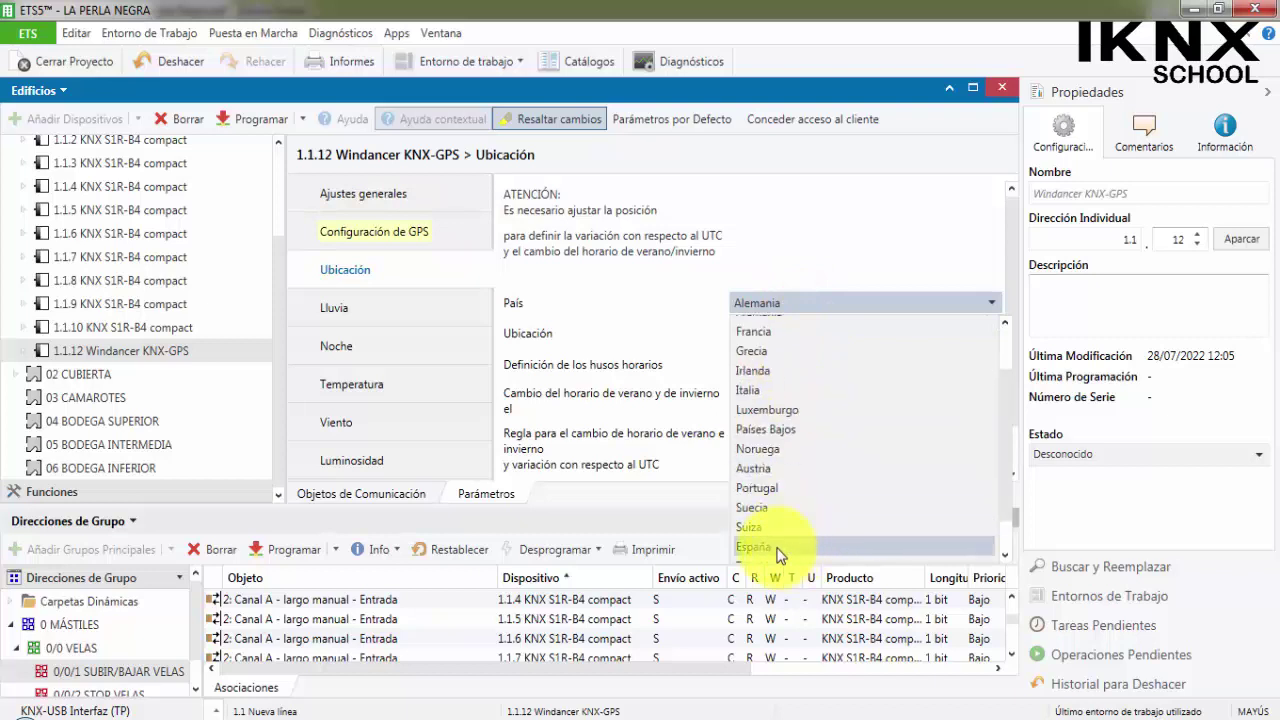
{"action": "left_click", "coordinate": [778, 550]}
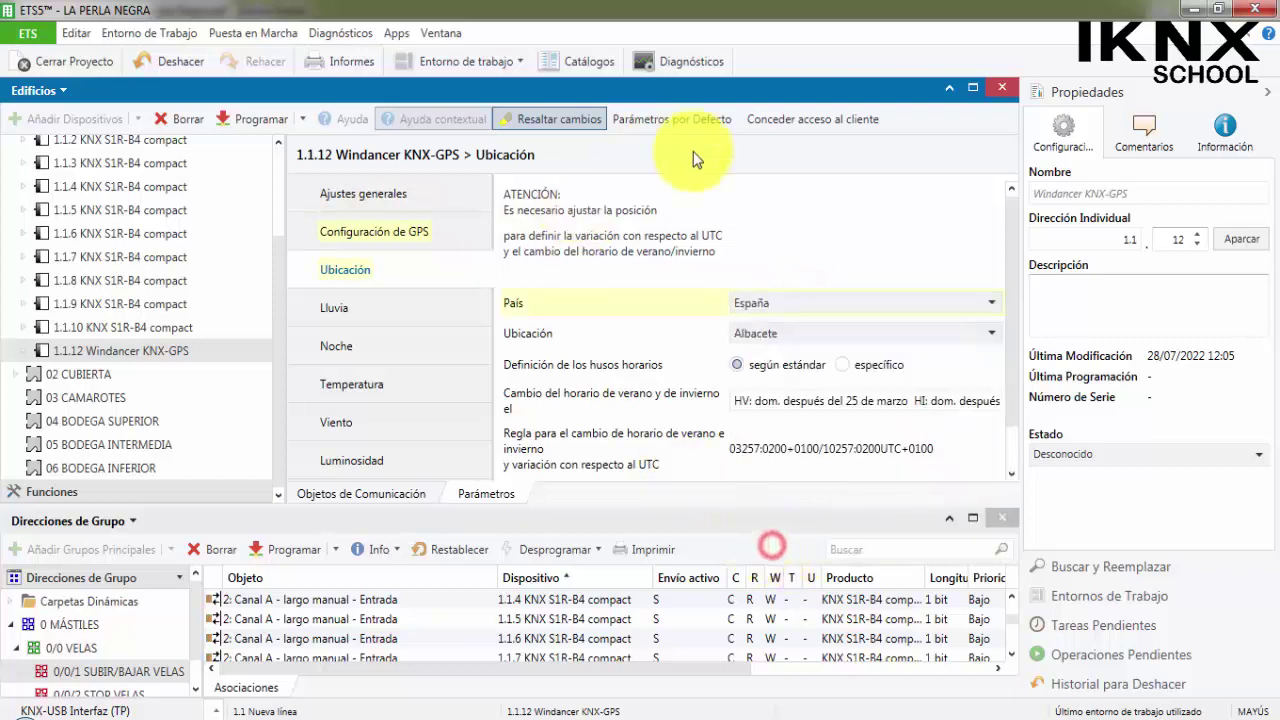
{"action": "left_click", "coordinate": [737, 336]}
{"action": "left_click", "coordinate": [787, 520]}
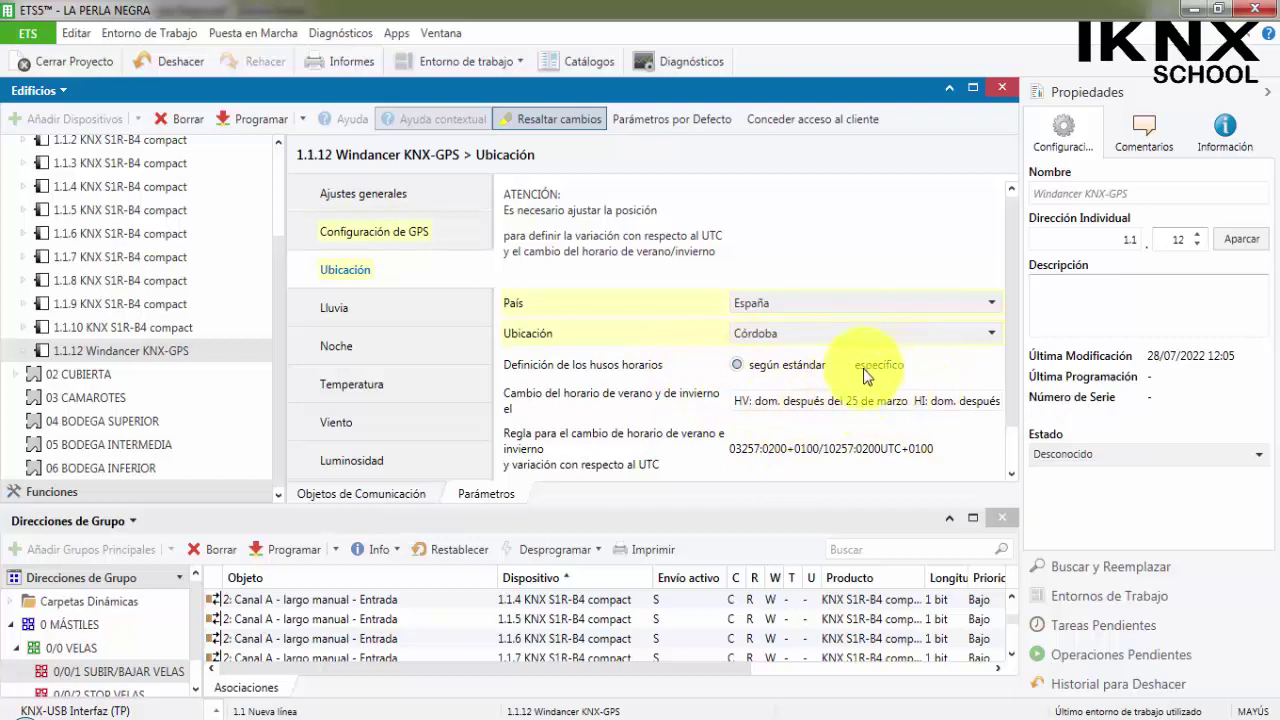
{"action": "left_click", "coordinate": [612, 420]}
{"action": "scroll", "coordinate": [612, 420], "scroll_direction": "down", "scroll_amount": 1}
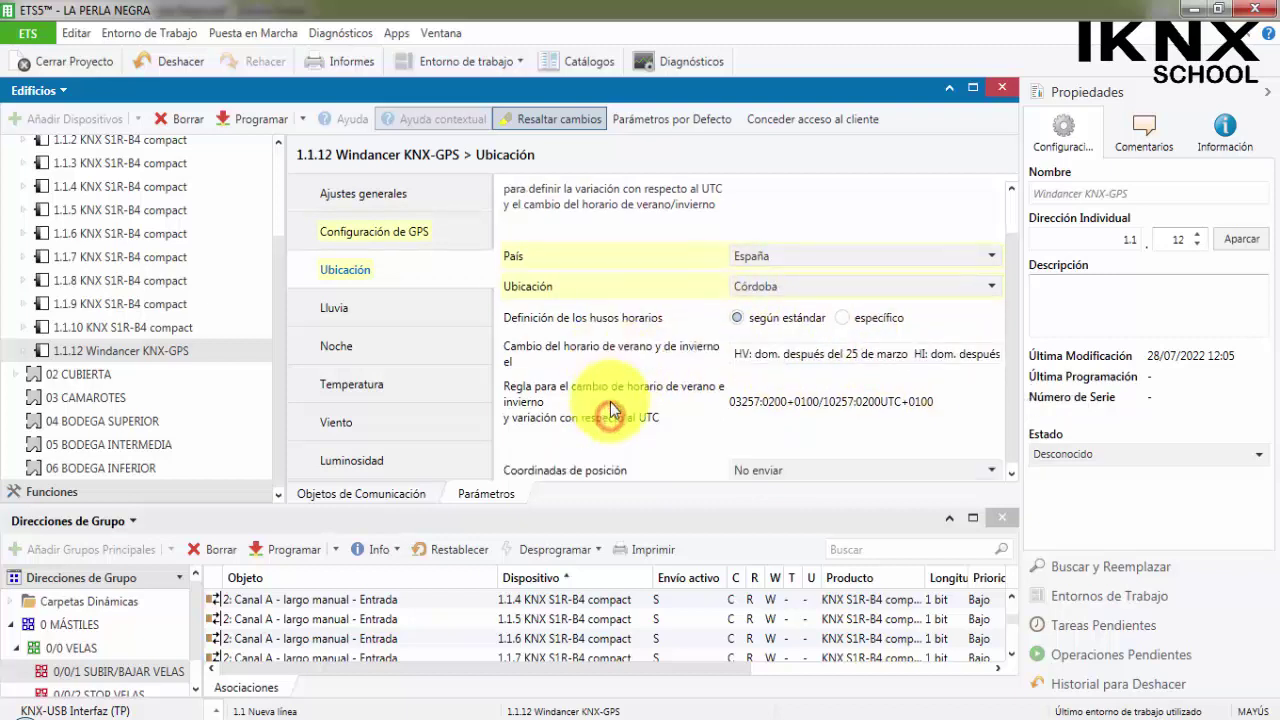
{"action": "left_click", "coordinate": [815, 466]}
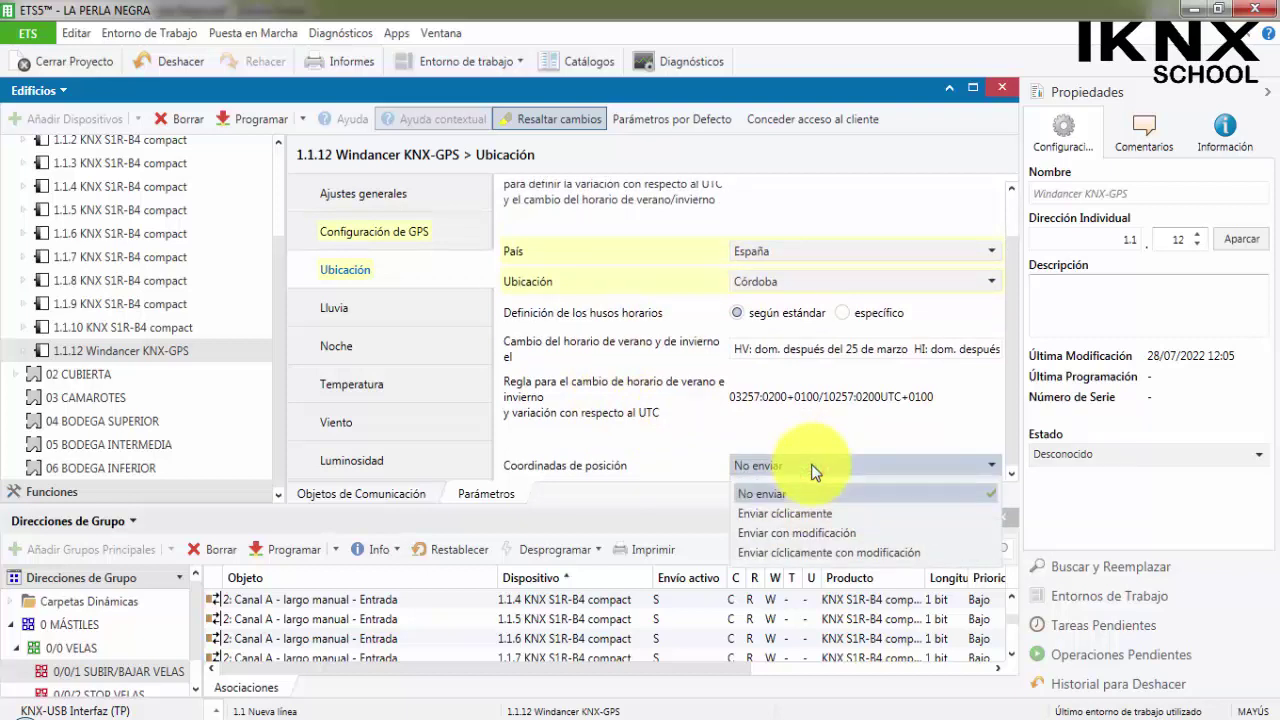
{"action": "left_click", "coordinate": [815, 467]}
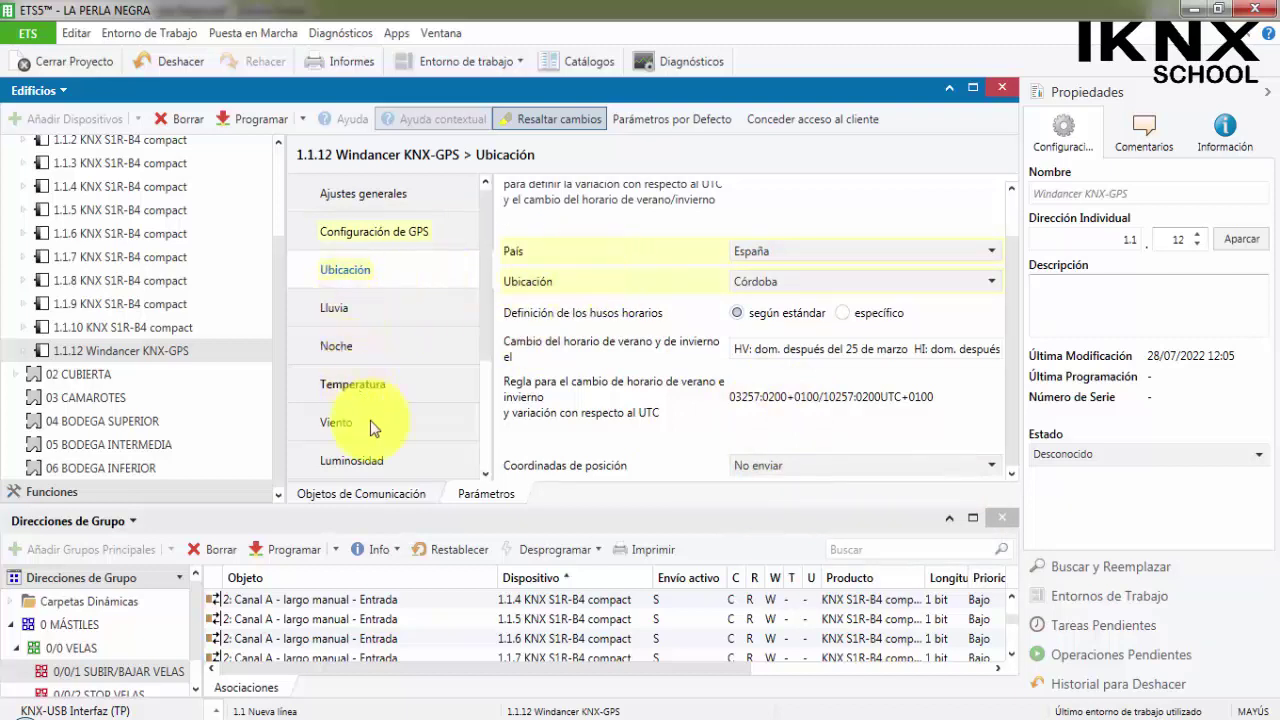
Step: Open the Lluvia parameters, then expand 1.1.12 Windancer KNX-GPS and examine its GPS date, time and request communication objects
{"action": "scroll", "coordinate": [388, 318], "scroll_direction": "down", "scroll_amount": 1}
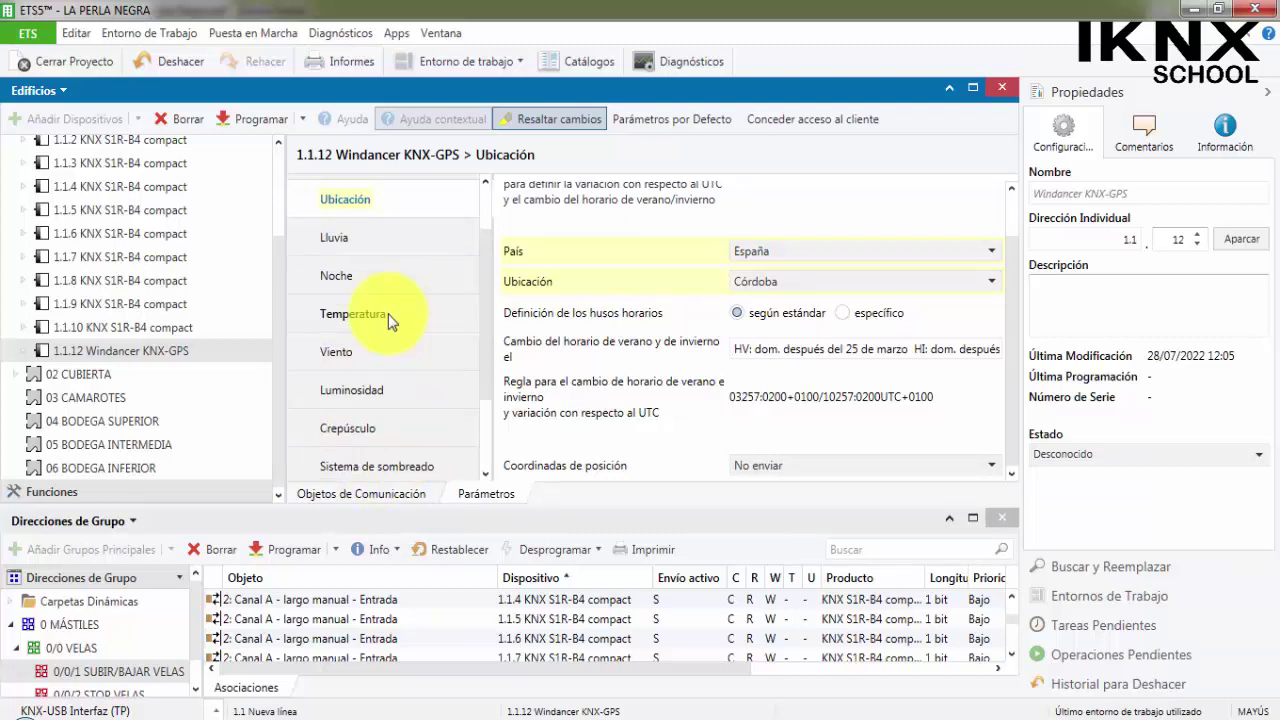
{"action": "left_click", "coordinate": [360, 238]}
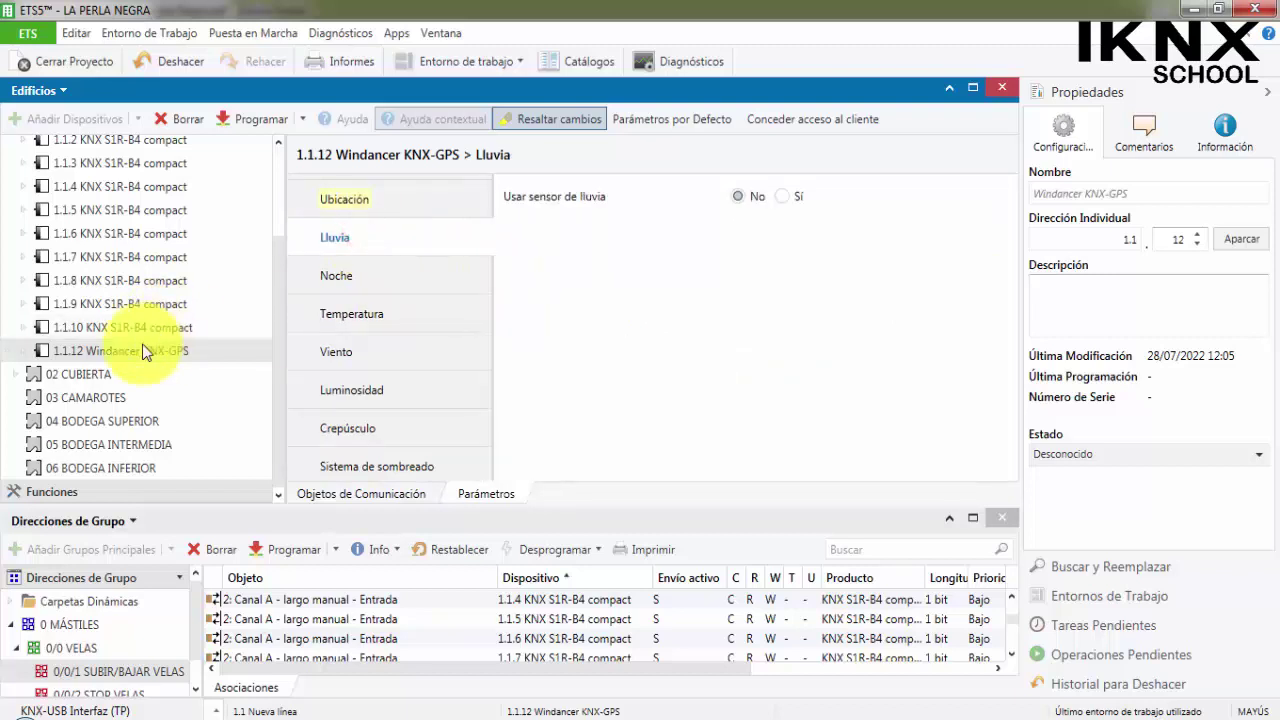
{"action": "left_click", "coordinate": [26, 351]}
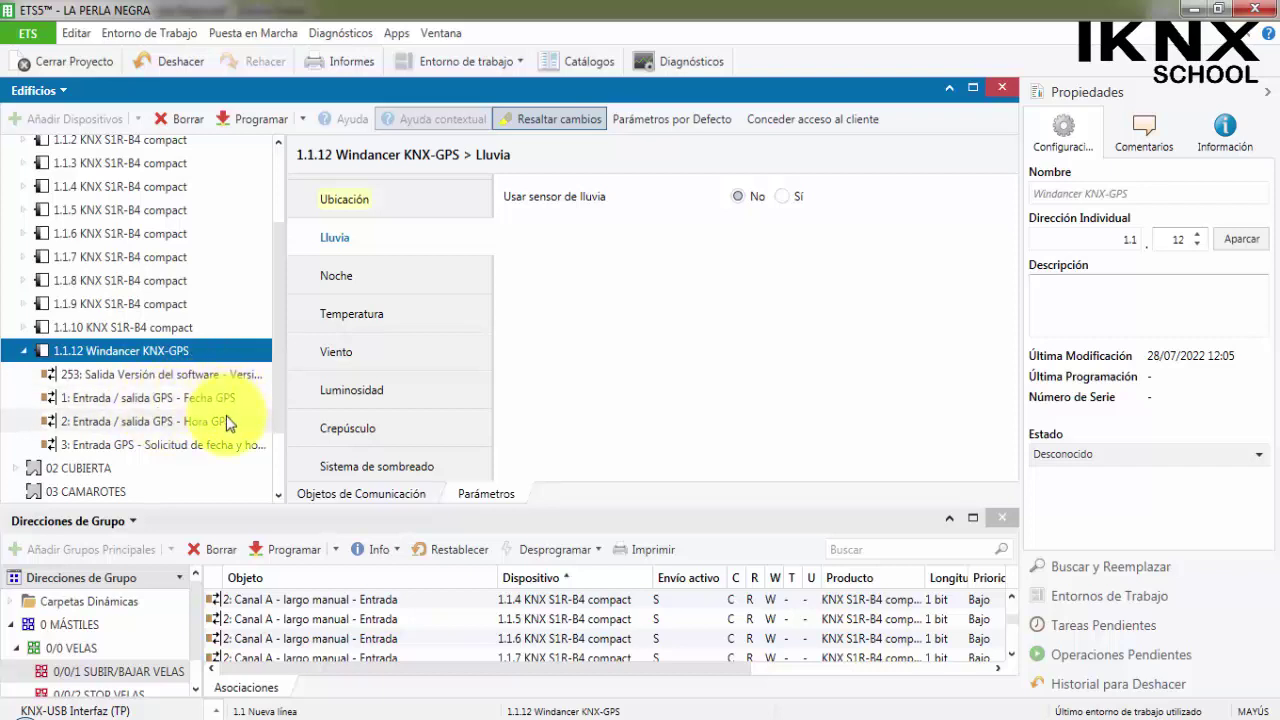
{"action": "left_click", "coordinate": [243, 446]}
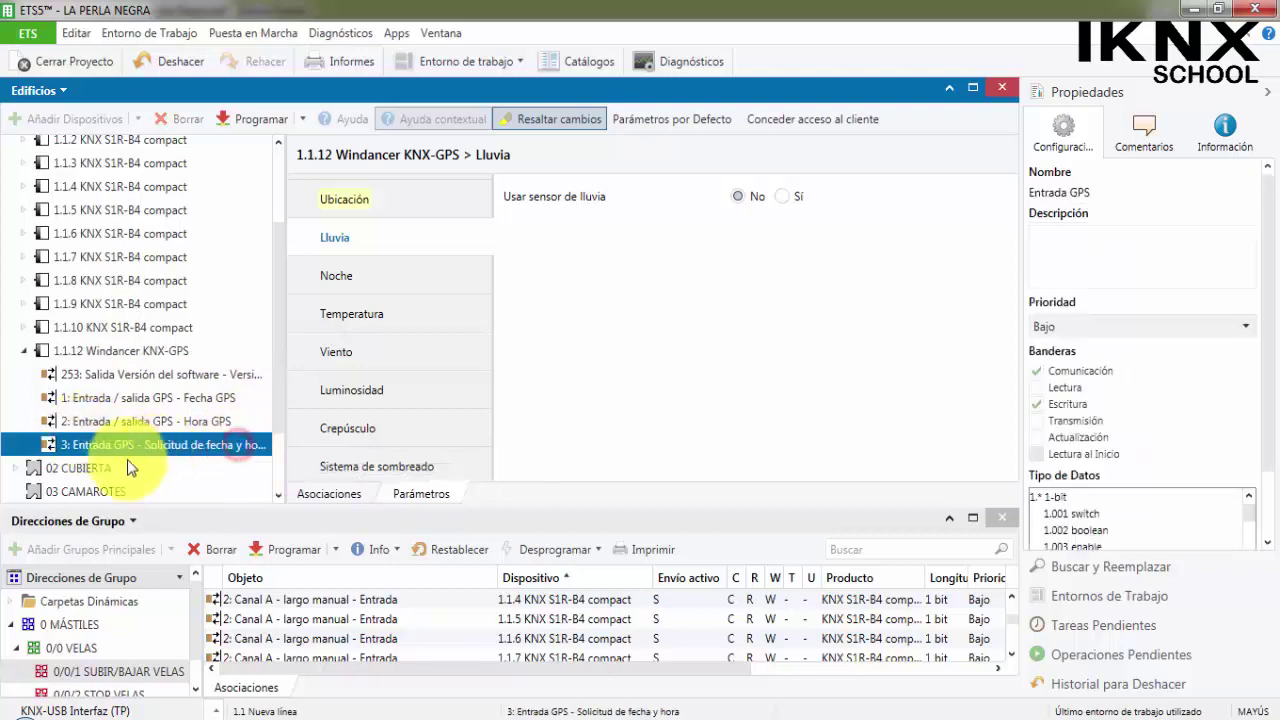
{"action": "left_click", "coordinate": [176, 400]}
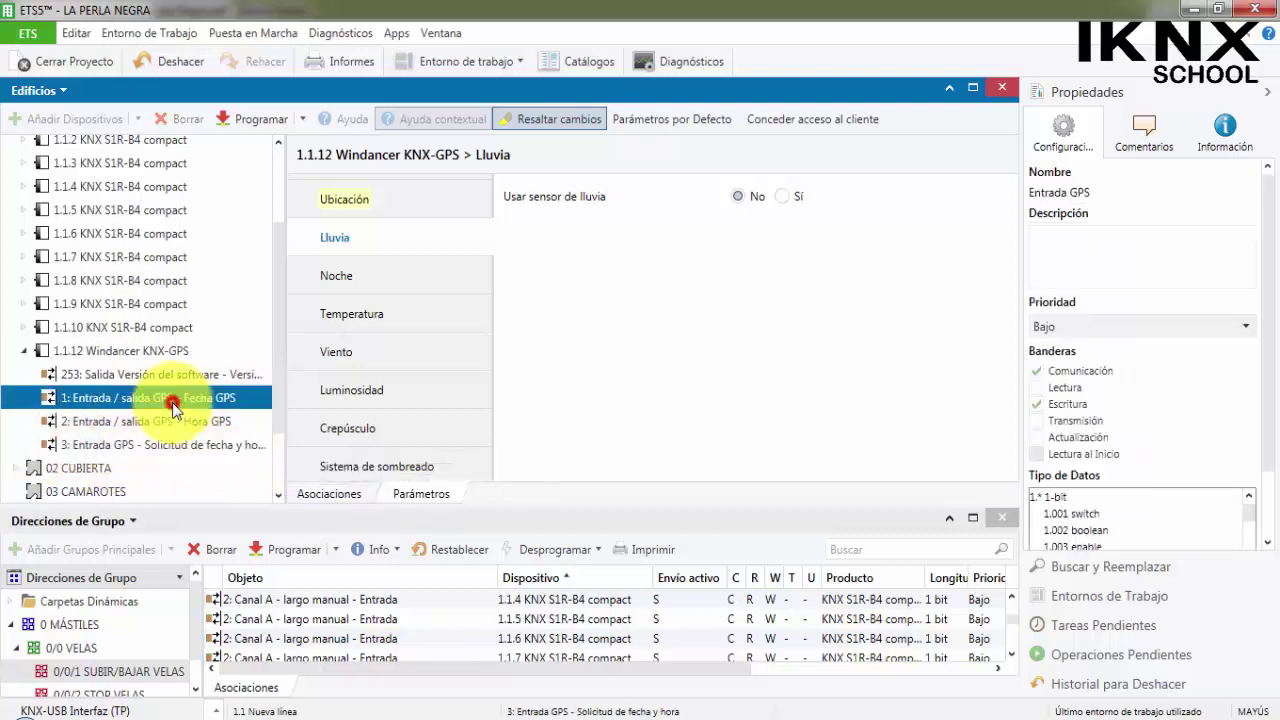
{"action": "left_click", "coordinate": [178, 421]}
{"action": "left_click", "coordinate": [172, 399]}
{"action": "left_click", "coordinate": [198, 421]}
{"action": "left_click", "coordinate": [178, 399]}
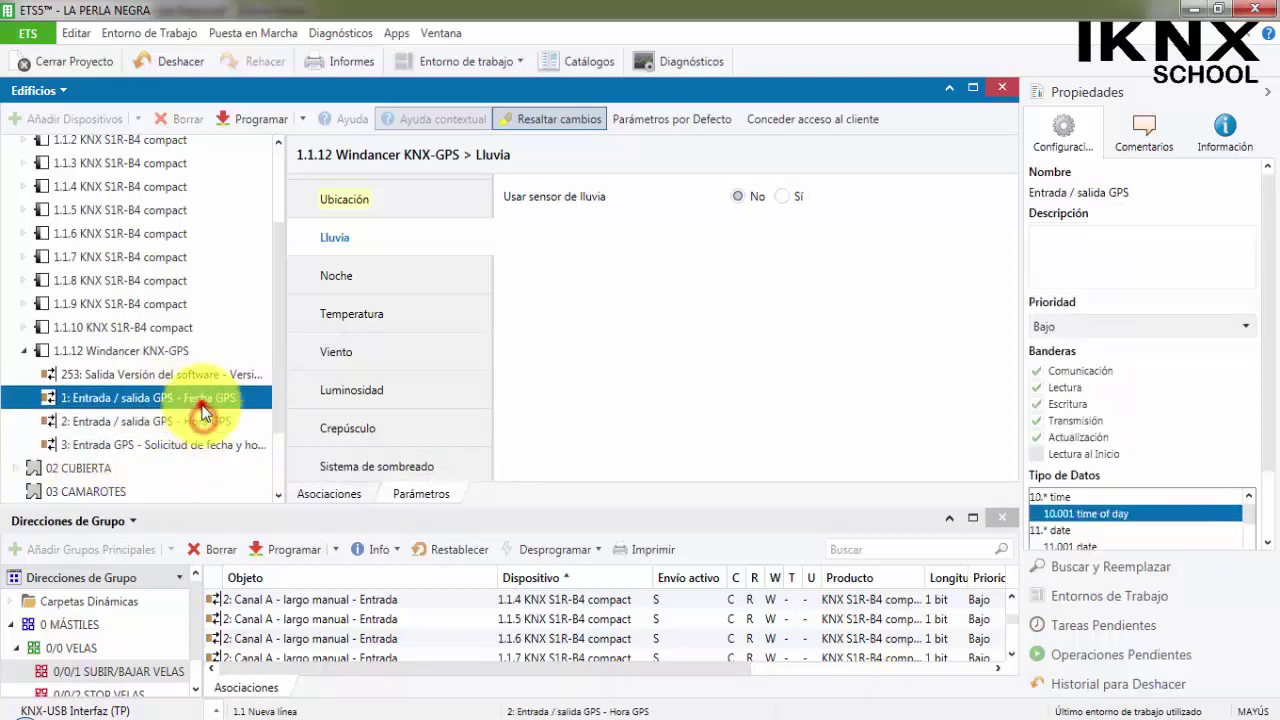
{"action": "left_click", "coordinate": [205, 421]}
{"action": "left_click", "coordinate": [200, 399]}
{"action": "left_click", "coordinate": [205, 420]}
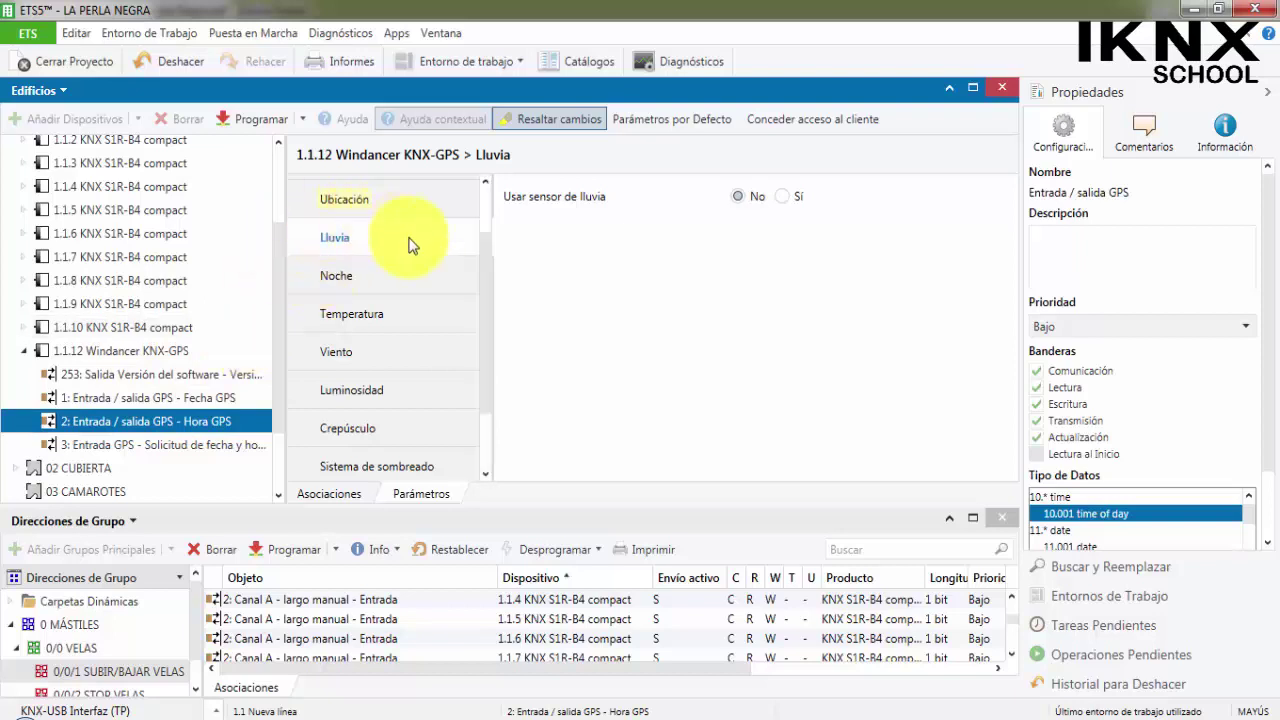
Step: Enable the rain sensor and make its switching output send "en caso de modificación y cíclicamente" with a 1 min cycle
{"action": "left_click", "coordinate": [784, 199]}
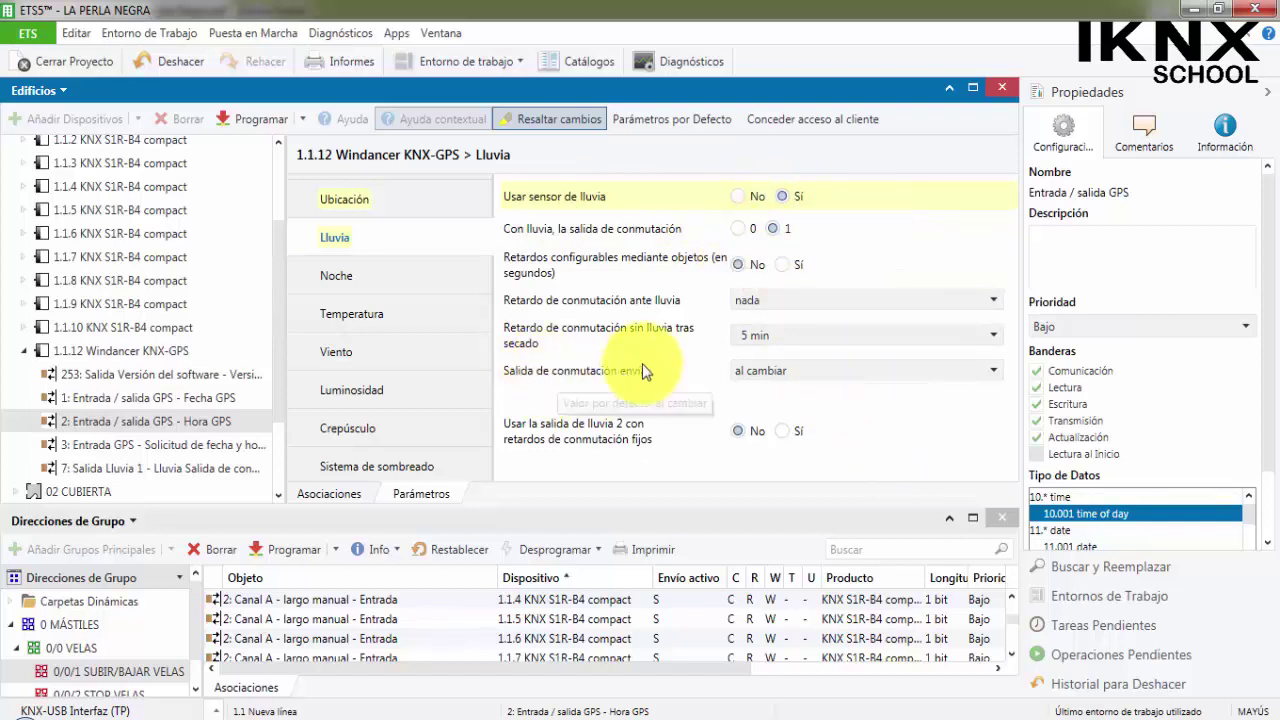
{"action": "left_click", "coordinate": [774, 377]}
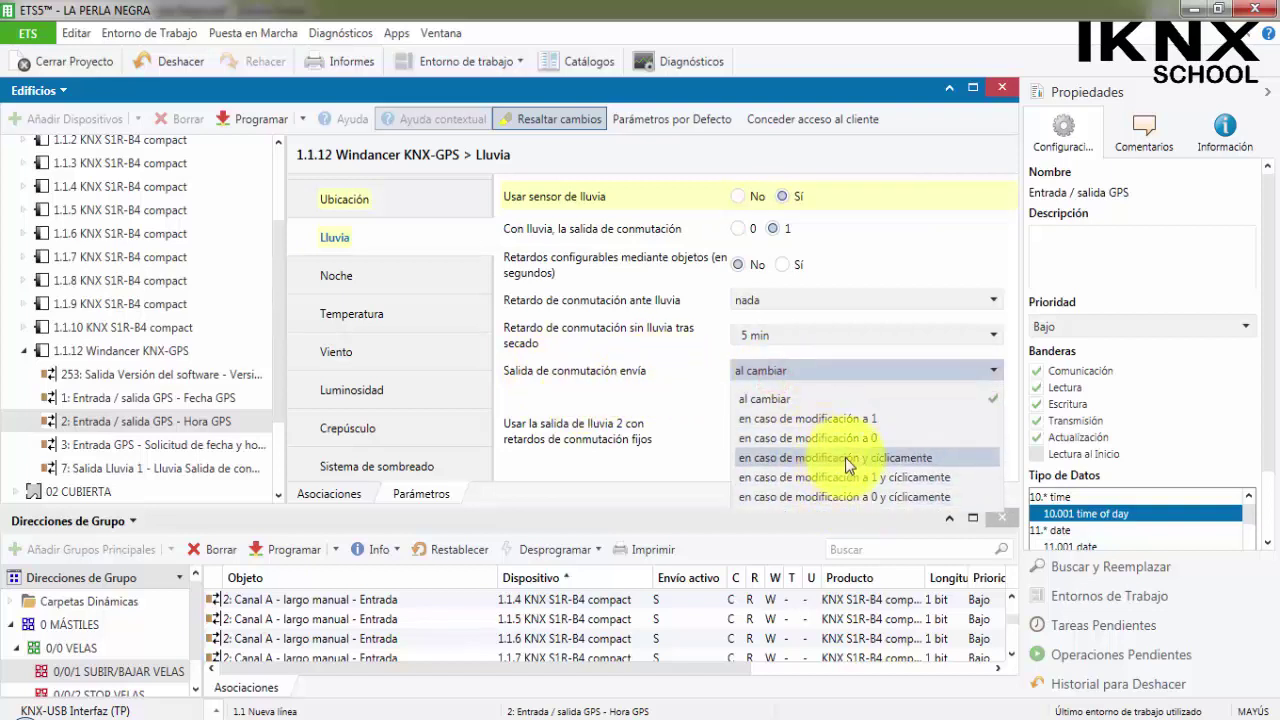
{"action": "left_click", "coordinate": [850, 457]}
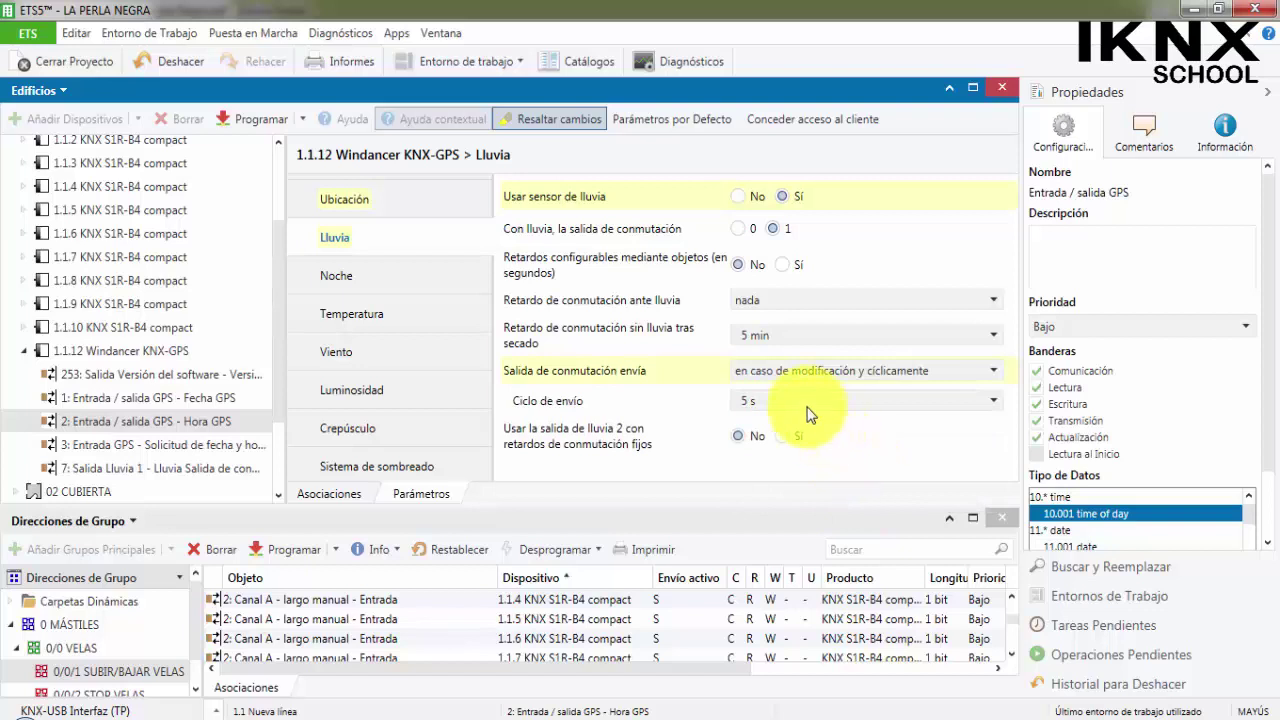
{"action": "left_click", "coordinate": [790, 400]}
{"action": "left_click", "coordinate": [807, 490]}
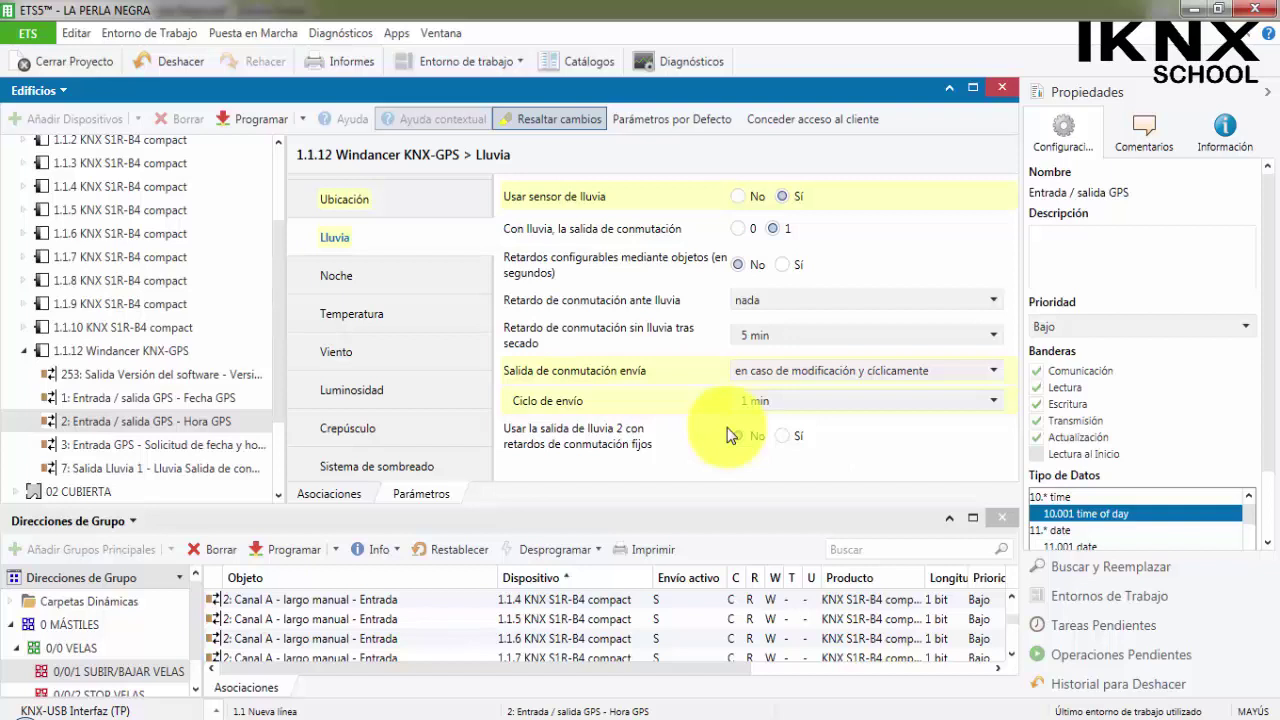
{"action": "left_click", "coordinate": [415, 272]}
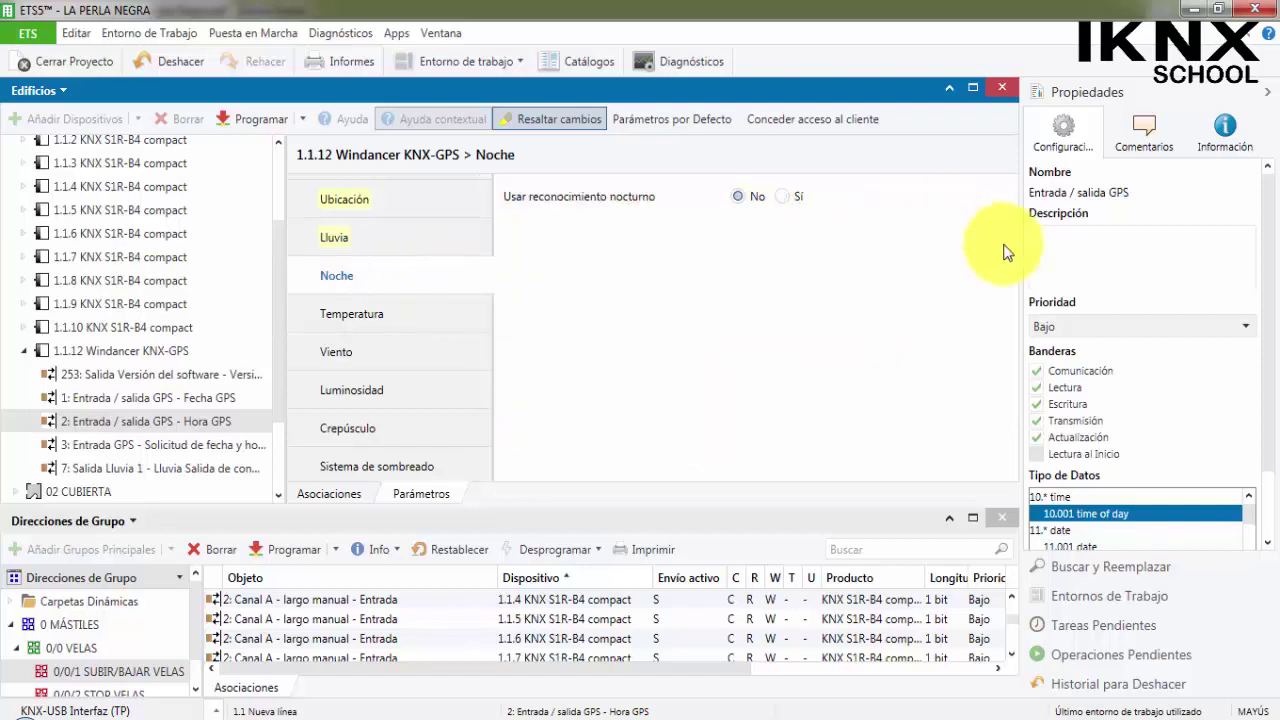
{"action": "left_click", "coordinate": [781, 197]}
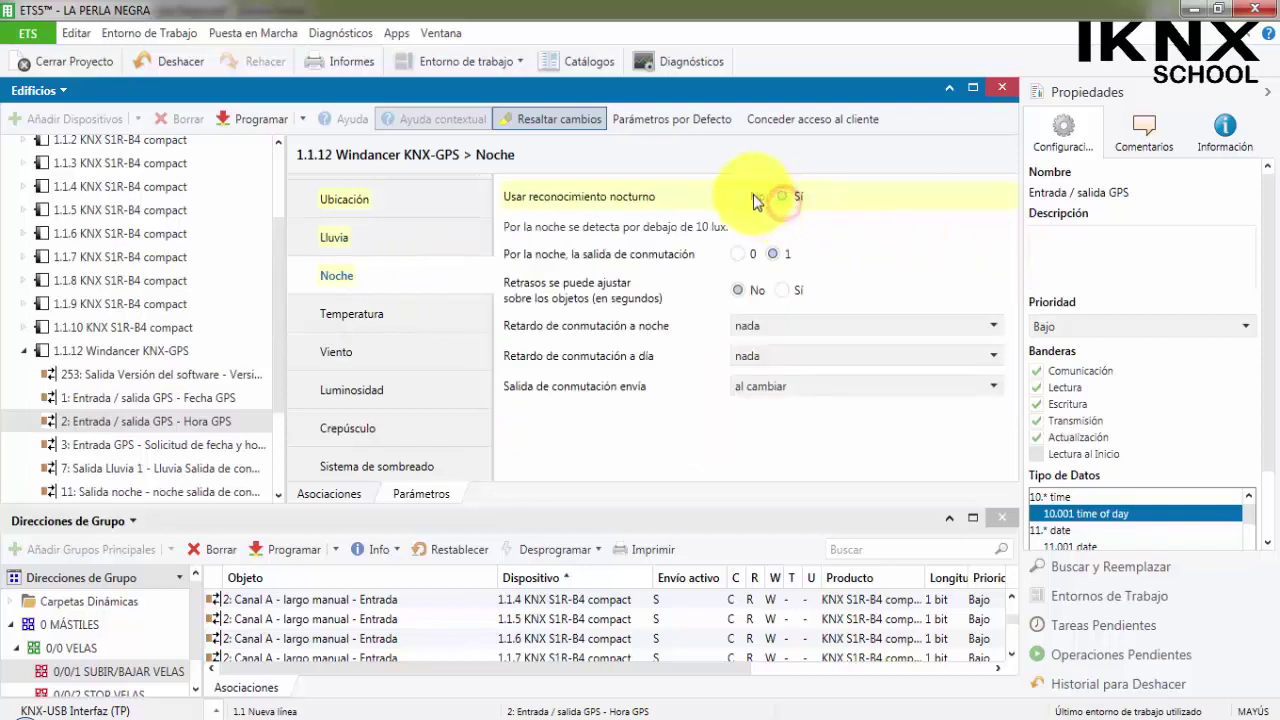
{"action": "left_click", "coordinate": [738, 197]}
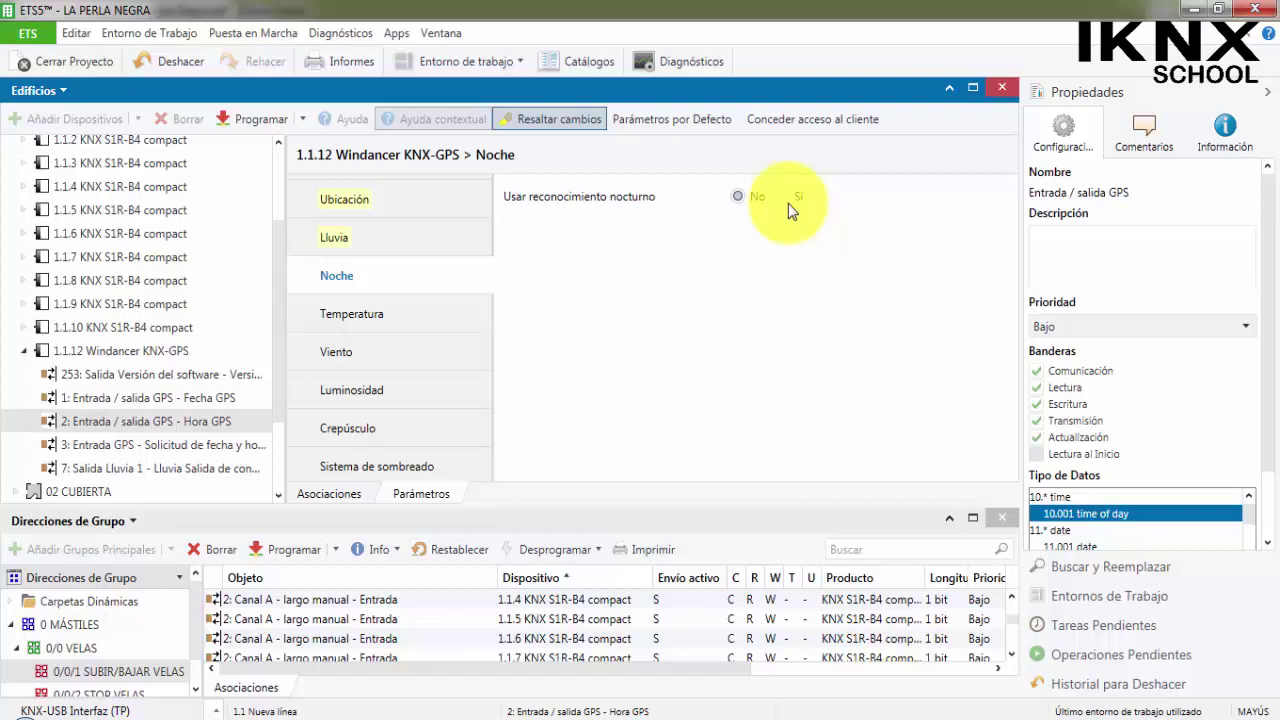
Step: In the Temperatura parameters, set the value to "Enviar cíclicamente con modificación" with a sending cycle of 1 min
{"action": "left_click", "coordinate": [399, 320]}
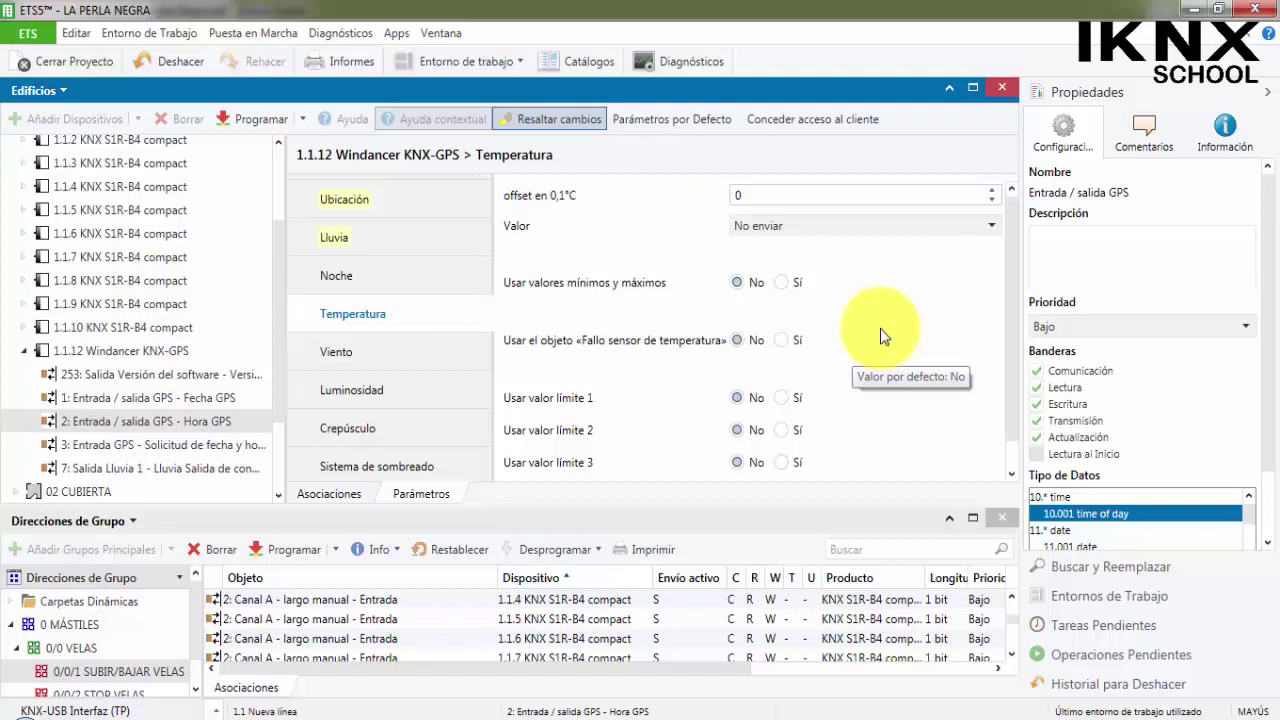
{"action": "scroll", "coordinate": [880, 330], "scroll_direction": "down", "scroll_amount": 1}
{"action": "scroll", "coordinate": [880, 330], "scroll_direction": "up", "scroll_amount": 1}
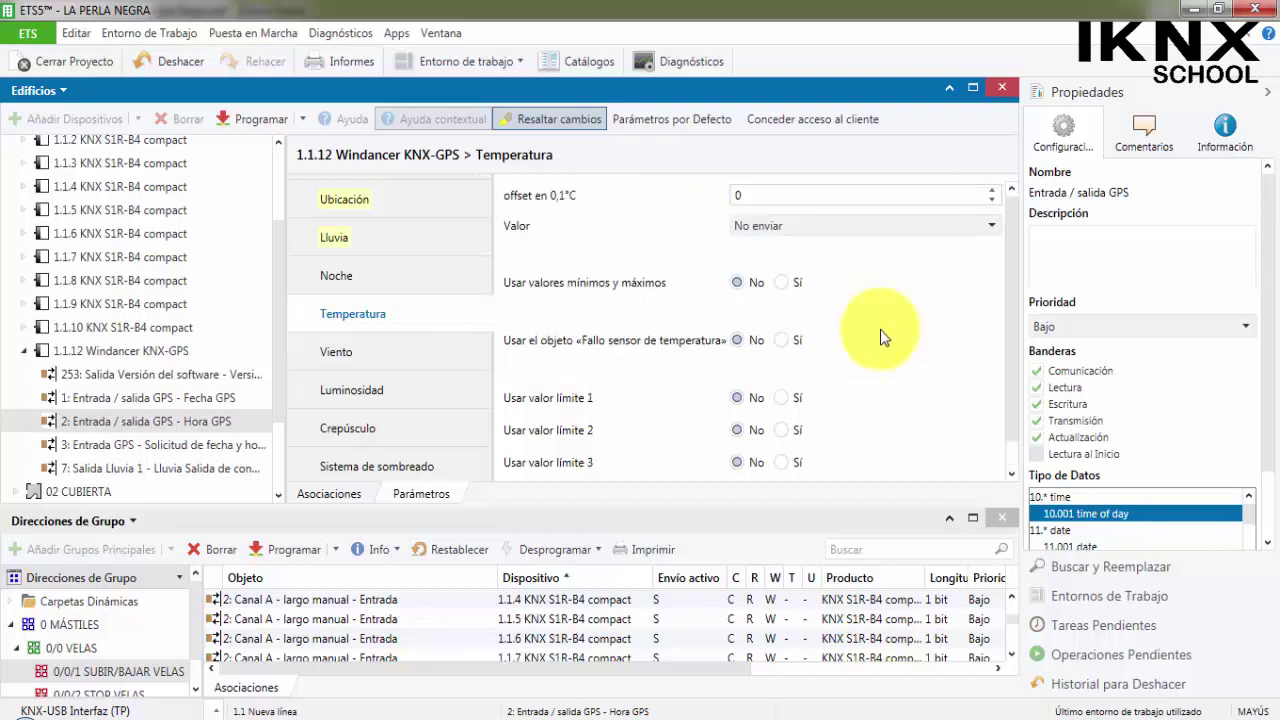
{"action": "left_click", "coordinate": [779, 230]}
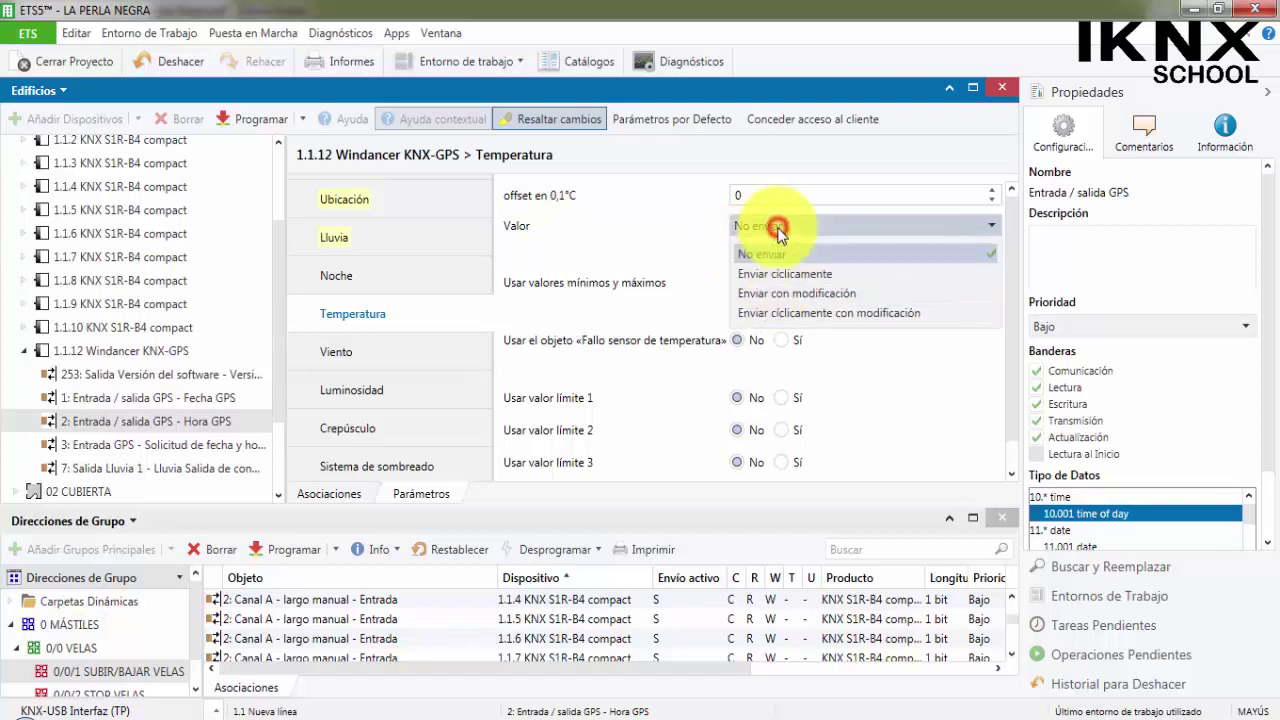
{"action": "left_click", "coordinate": [852, 312]}
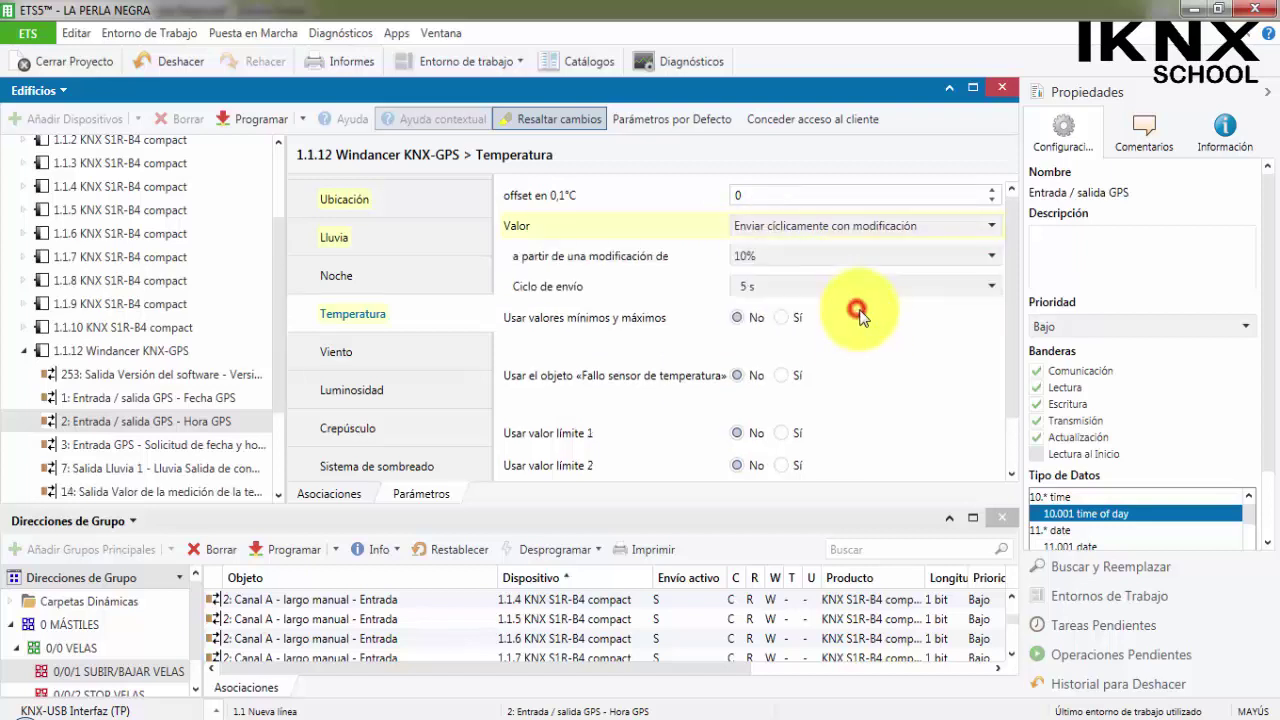
{"action": "left_click", "coordinate": [787, 288]}
{"action": "left_click", "coordinate": [769, 375]}
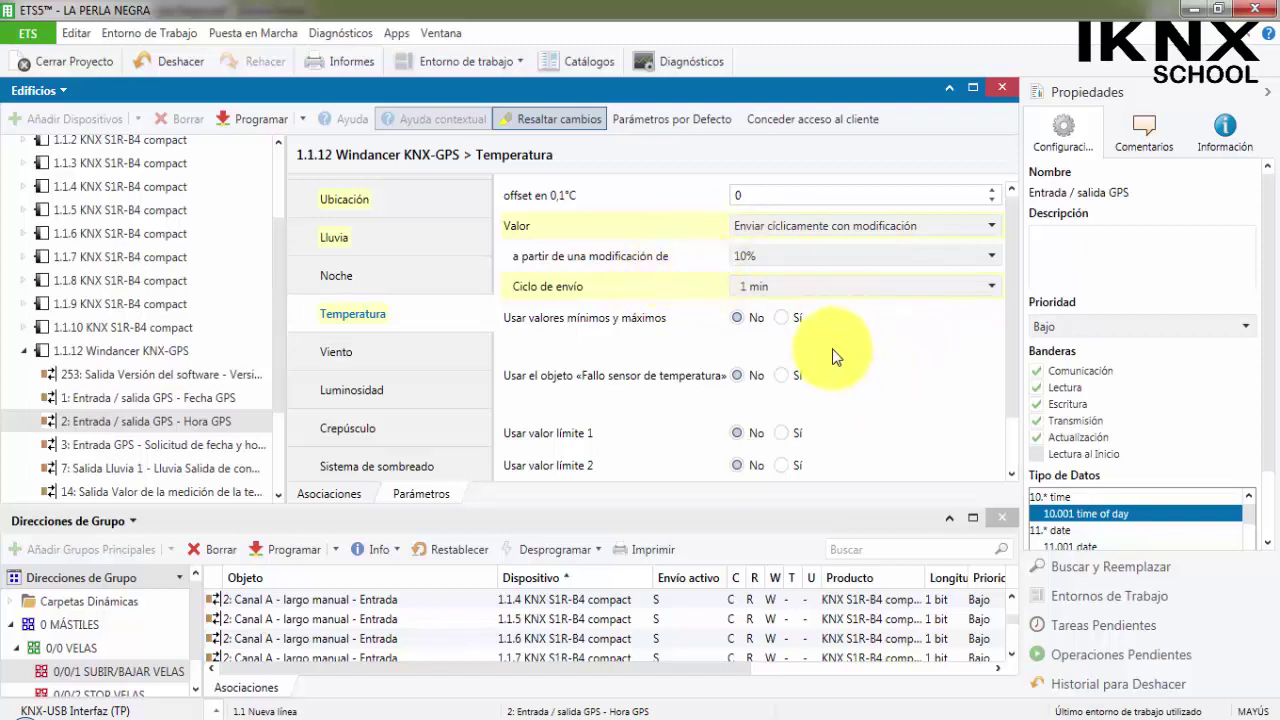
Step: Enable the use of minimum and maximum values in the Temperatura parameters
{"action": "left_click", "coordinate": [443, 352]}
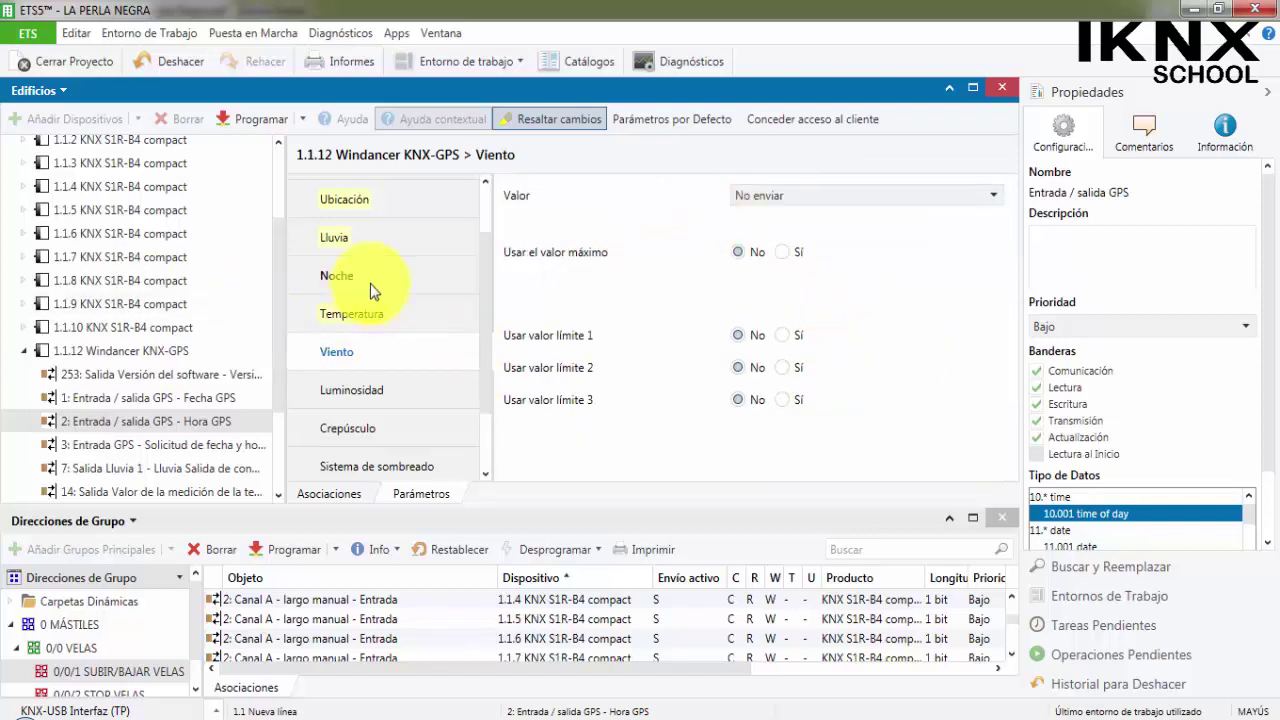
{"action": "left_click", "coordinate": [388, 318]}
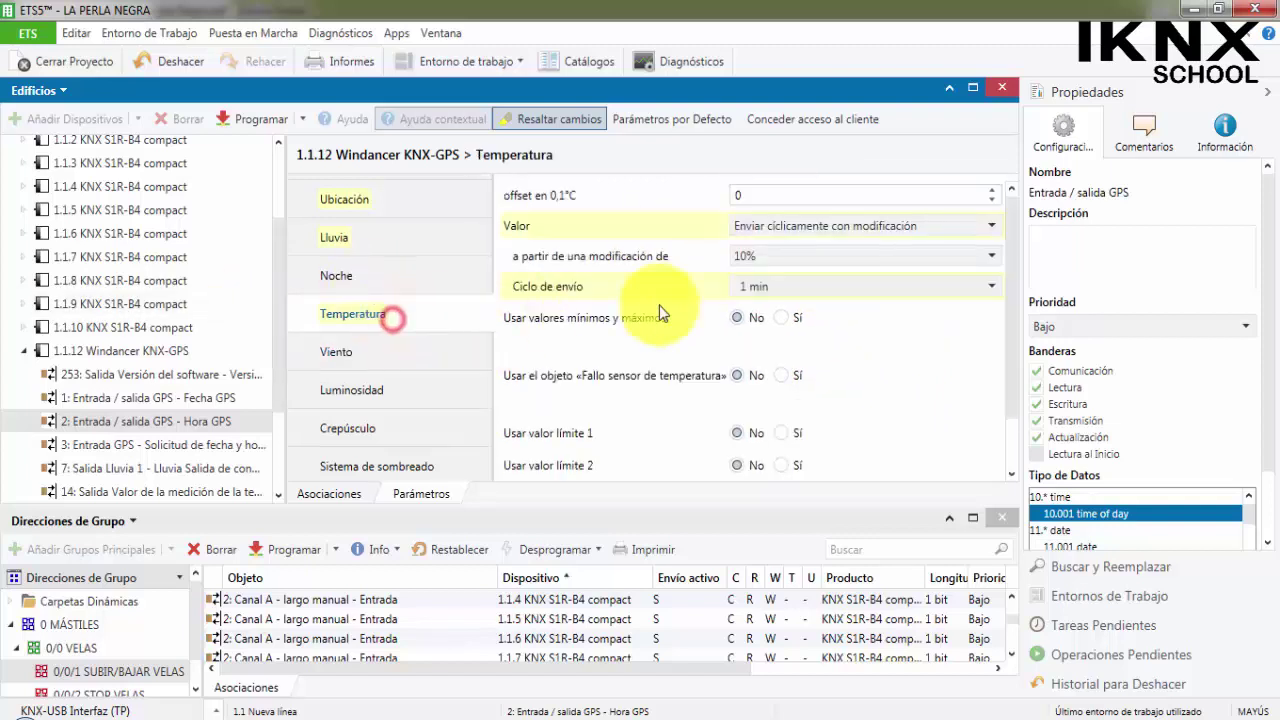
{"action": "left_click", "coordinate": [779, 318]}
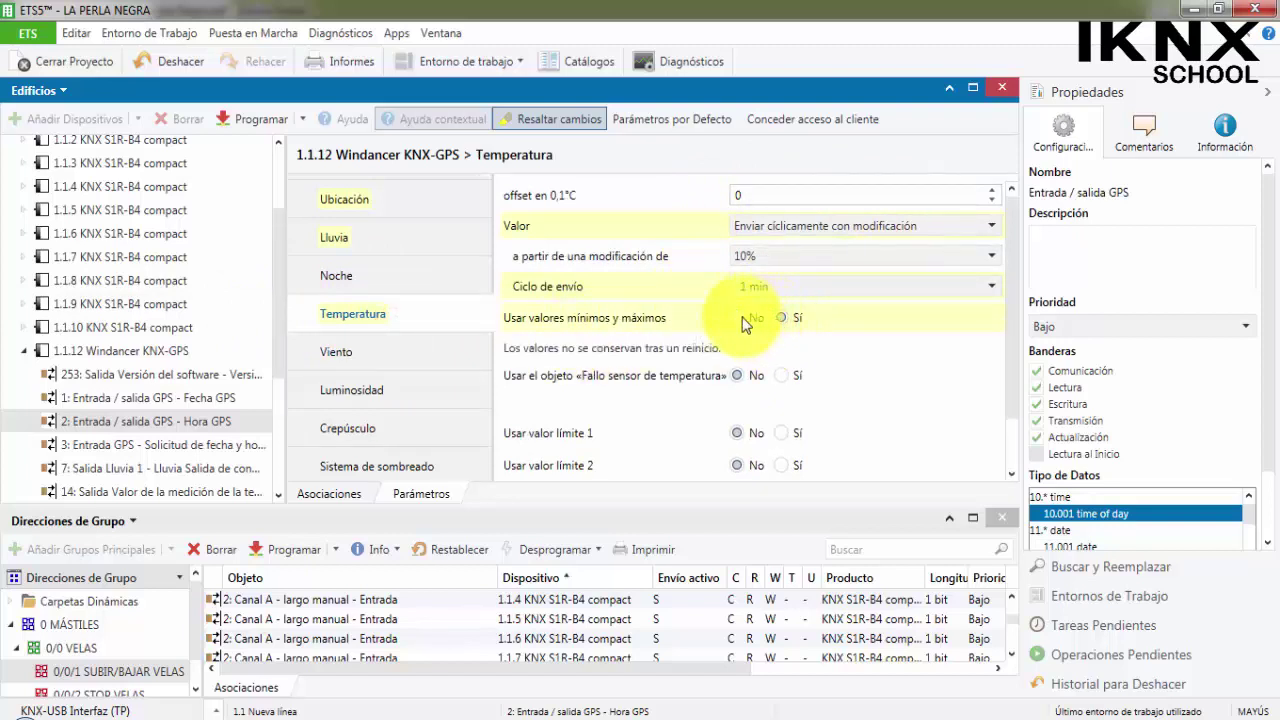
{"action": "left_click", "coordinate": [740, 317]}
{"action": "left_click", "coordinate": [785, 318]}
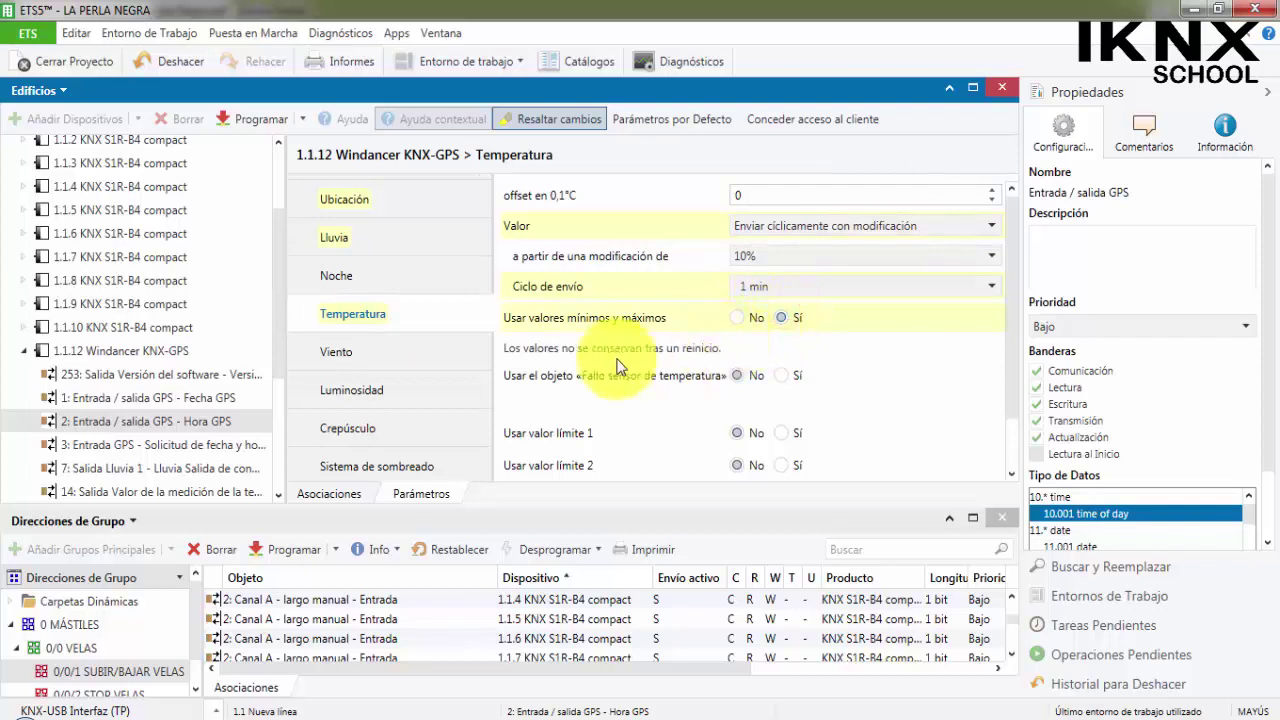
Step: Disable the use of minimum and maximum values in the Temperatura parameters
{"action": "left_click", "coordinate": [740, 317]}
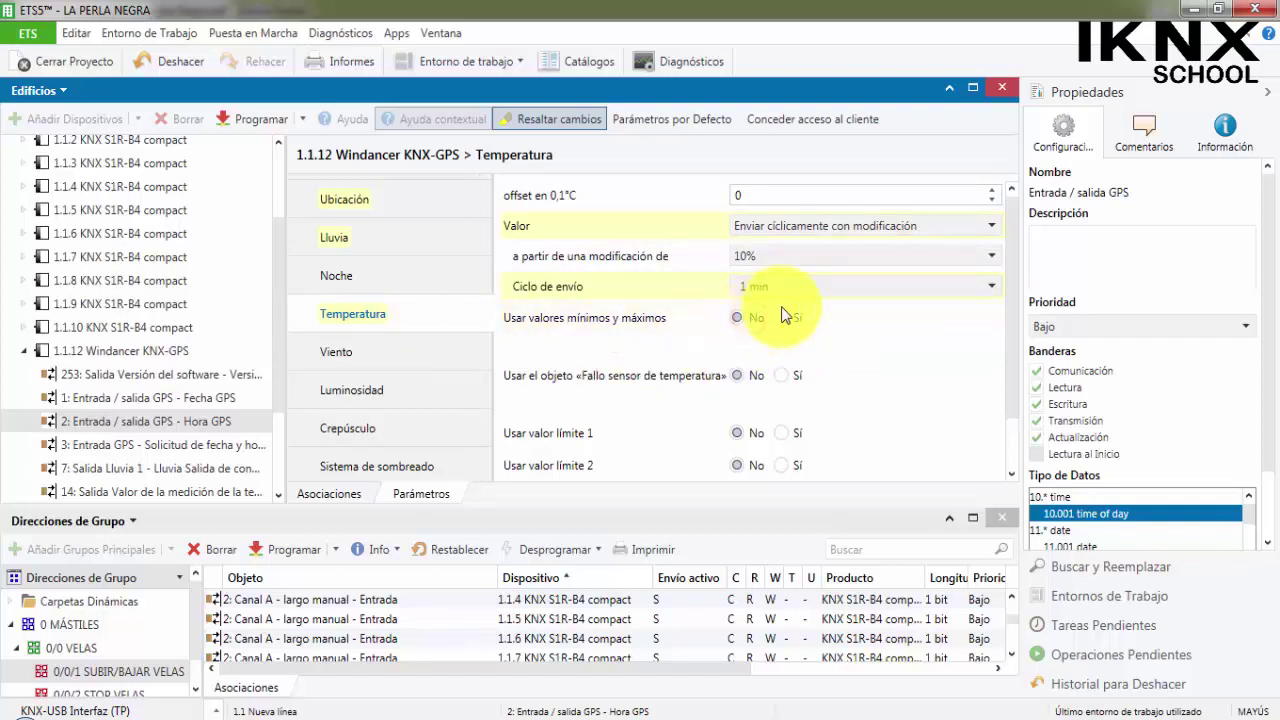
Step: Enable temperature limit value 1 temporarily, examine its threshold and switching output parameters, and disable it again
{"action": "scroll", "coordinate": [785, 345], "scroll_direction": "down", "scroll_amount": 2}
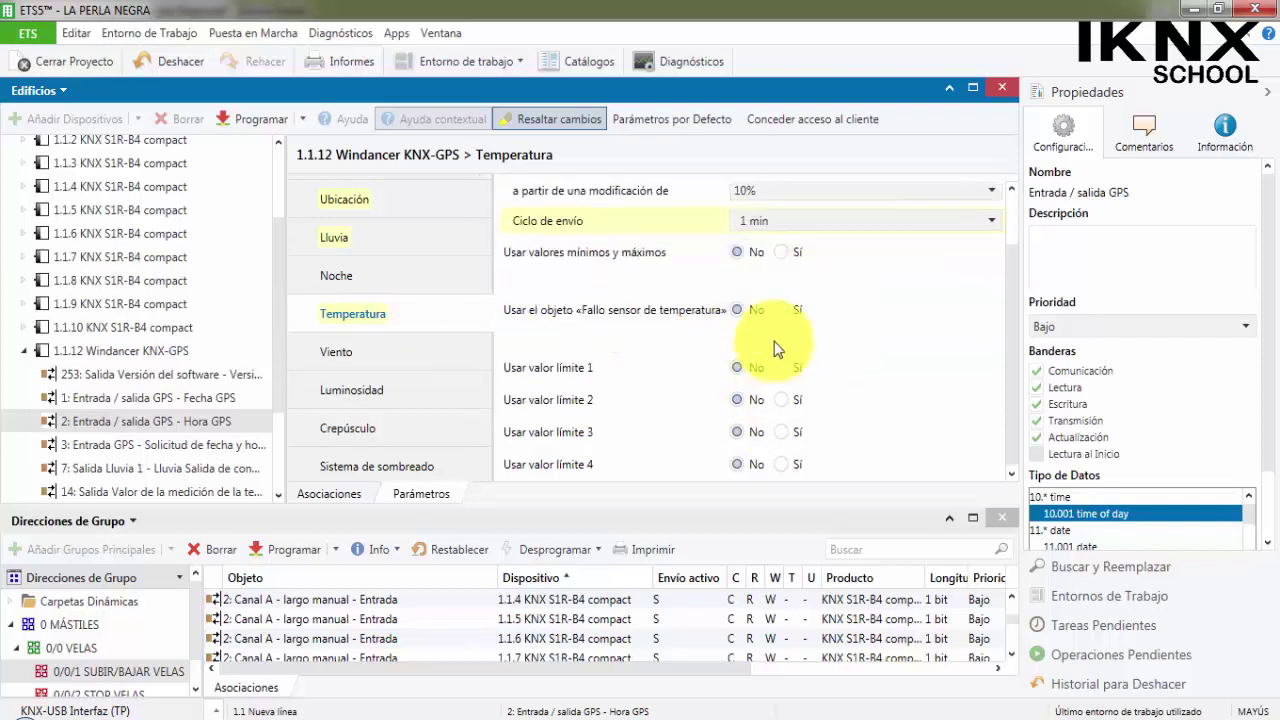
{"action": "left_click", "coordinate": [783, 368]}
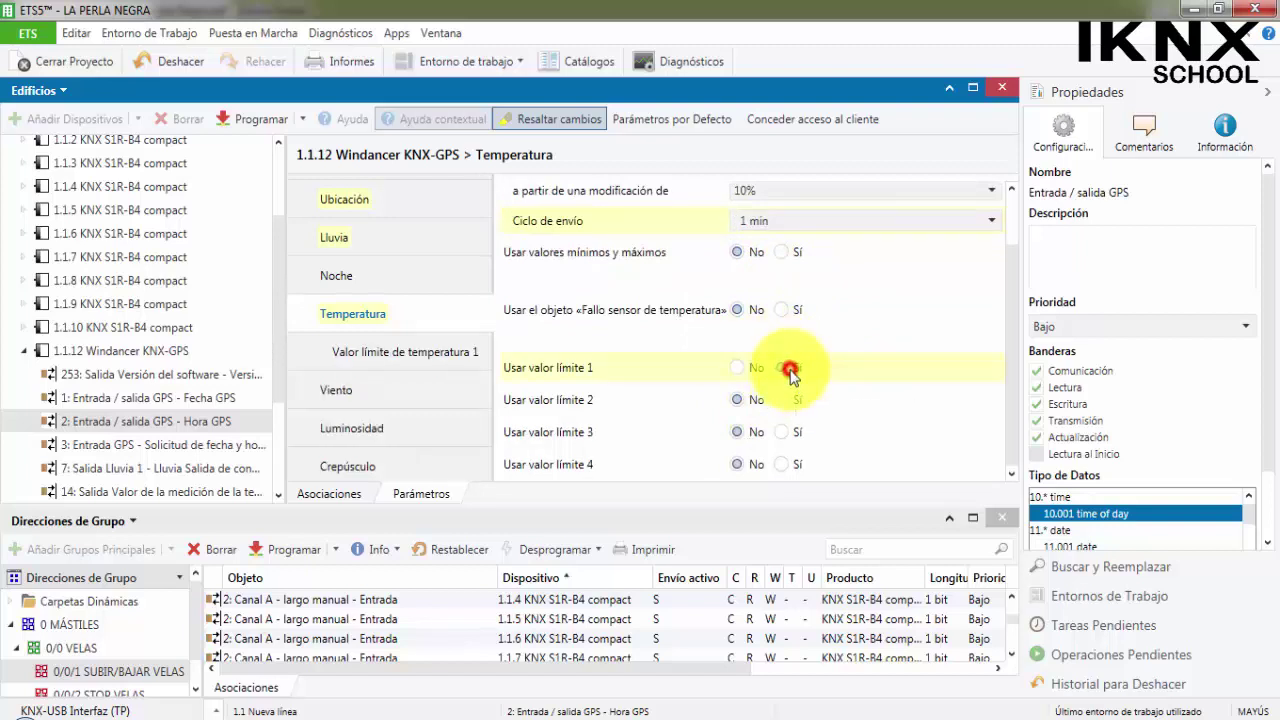
{"action": "left_click", "coordinate": [438, 350]}
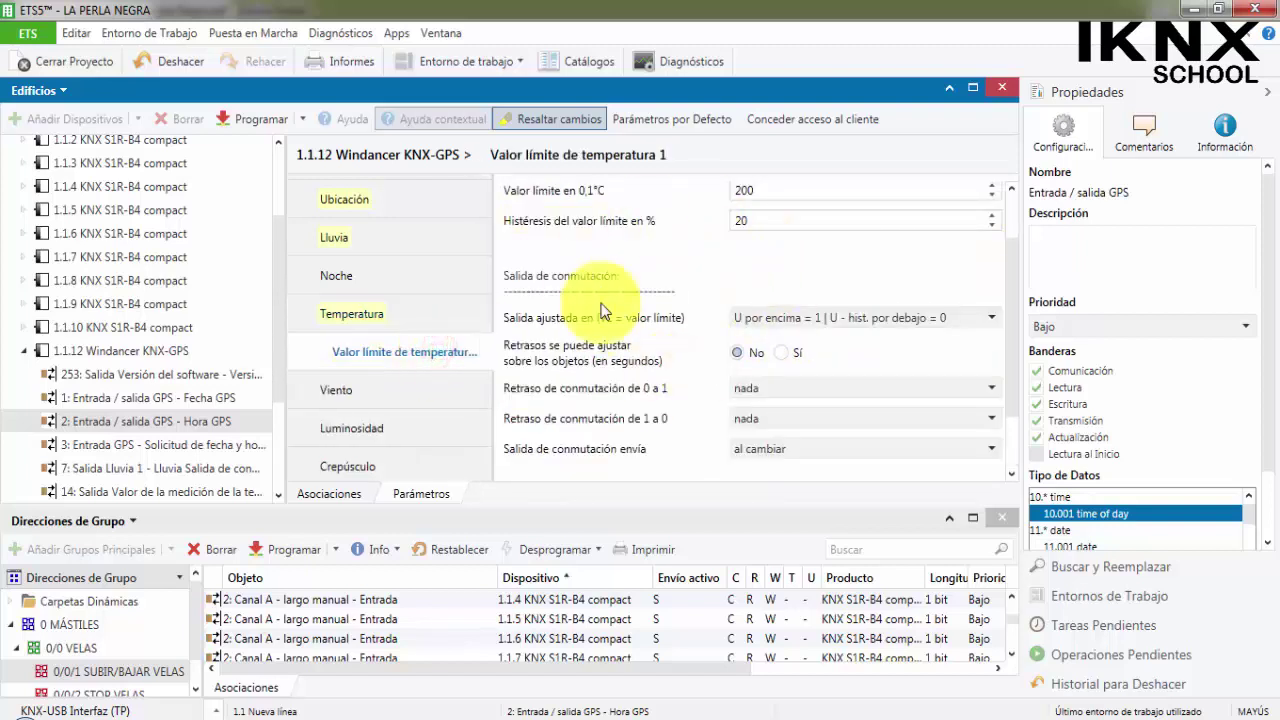
{"action": "left_click", "coordinate": [434, 318]}
{"action": "left_click", "coordinate": [737, 367]}
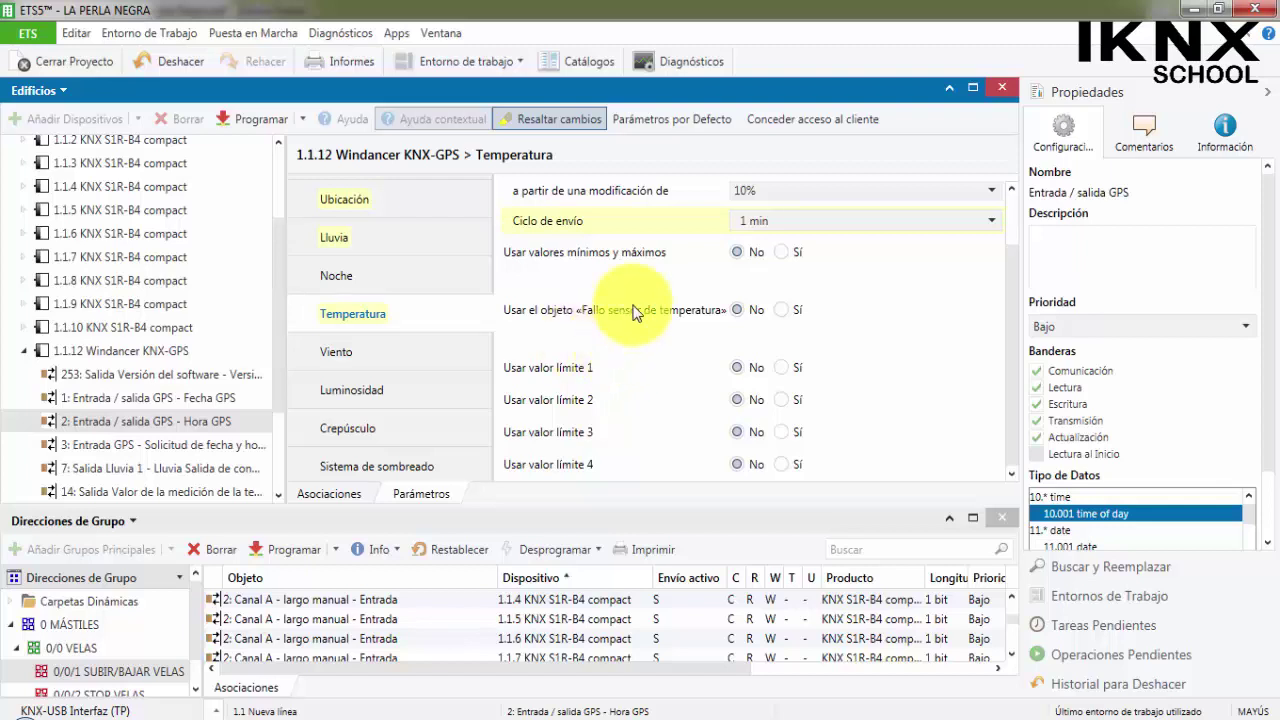
Step: In the Viento parameters, set the value to "Enviar cíclicamente con modificación" with a sending cycle of 1 min
{"action": "left_click", "coordinate": [416, 356]}
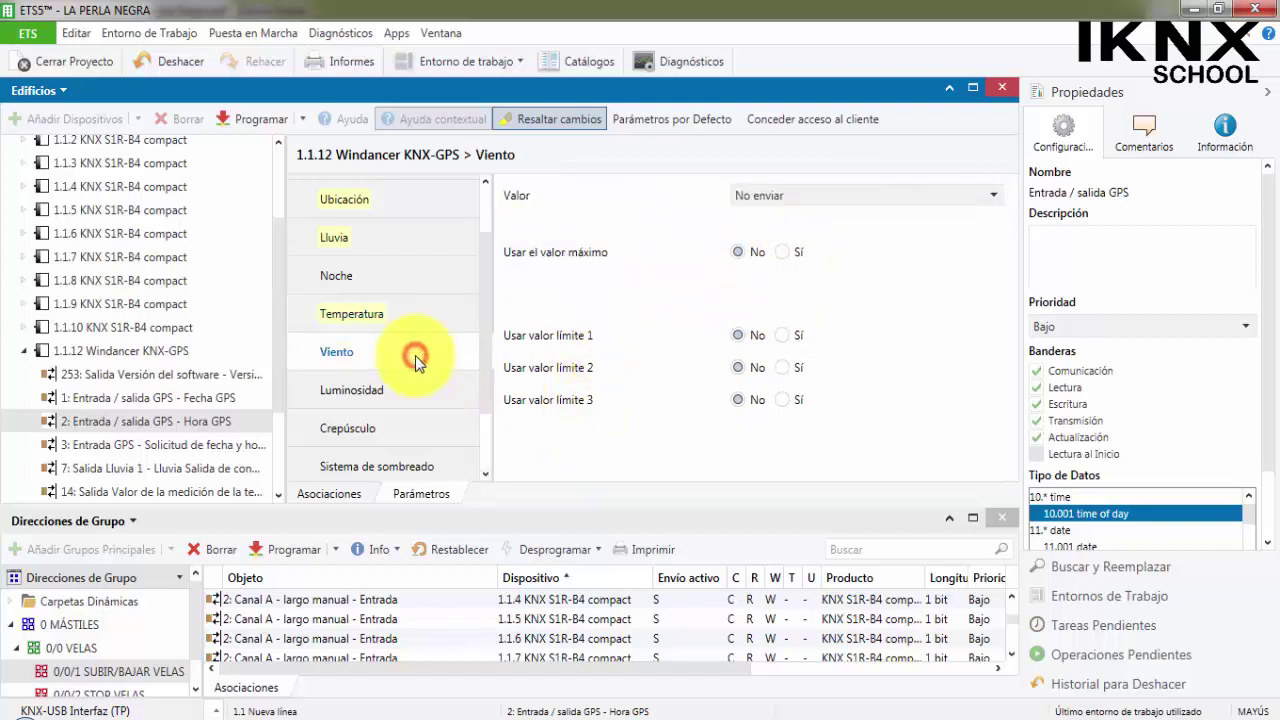
{"action": "left_click", "coordinate": [778, 197]}
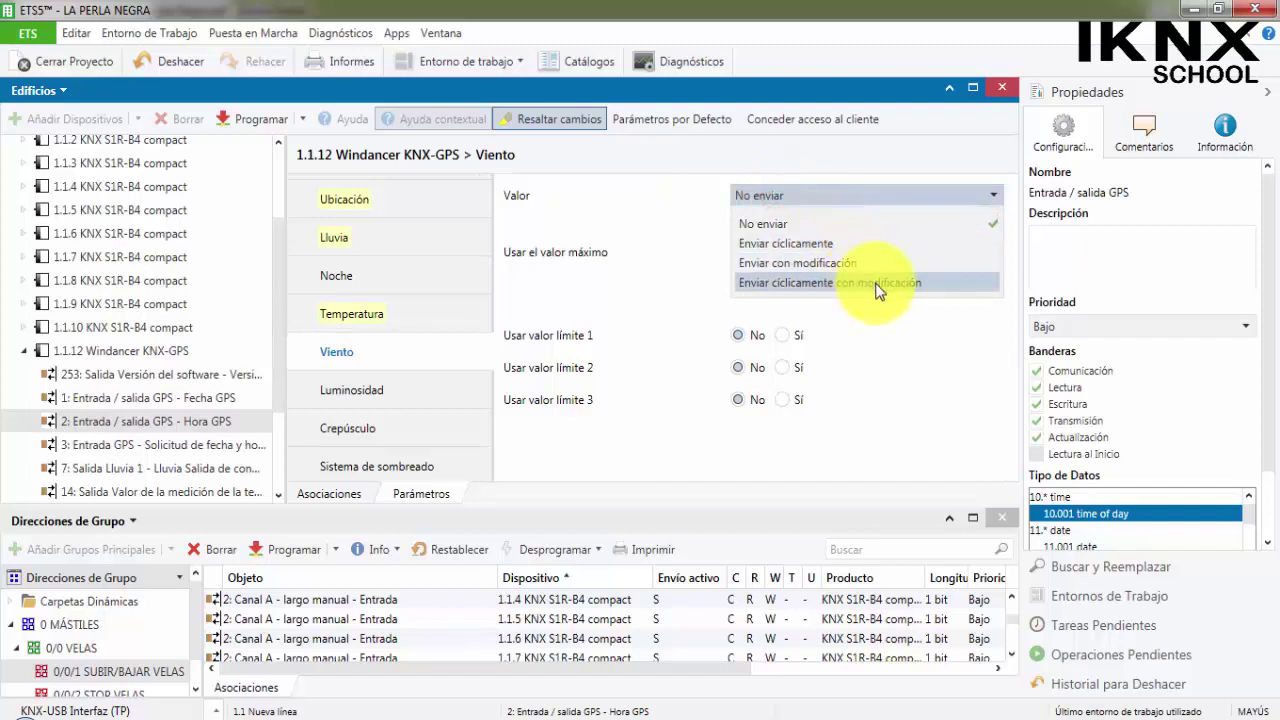
{"action": "left_click", "coordinate": [876, 284]}
{"action": "left_click", "coordinate": [820, 257]}
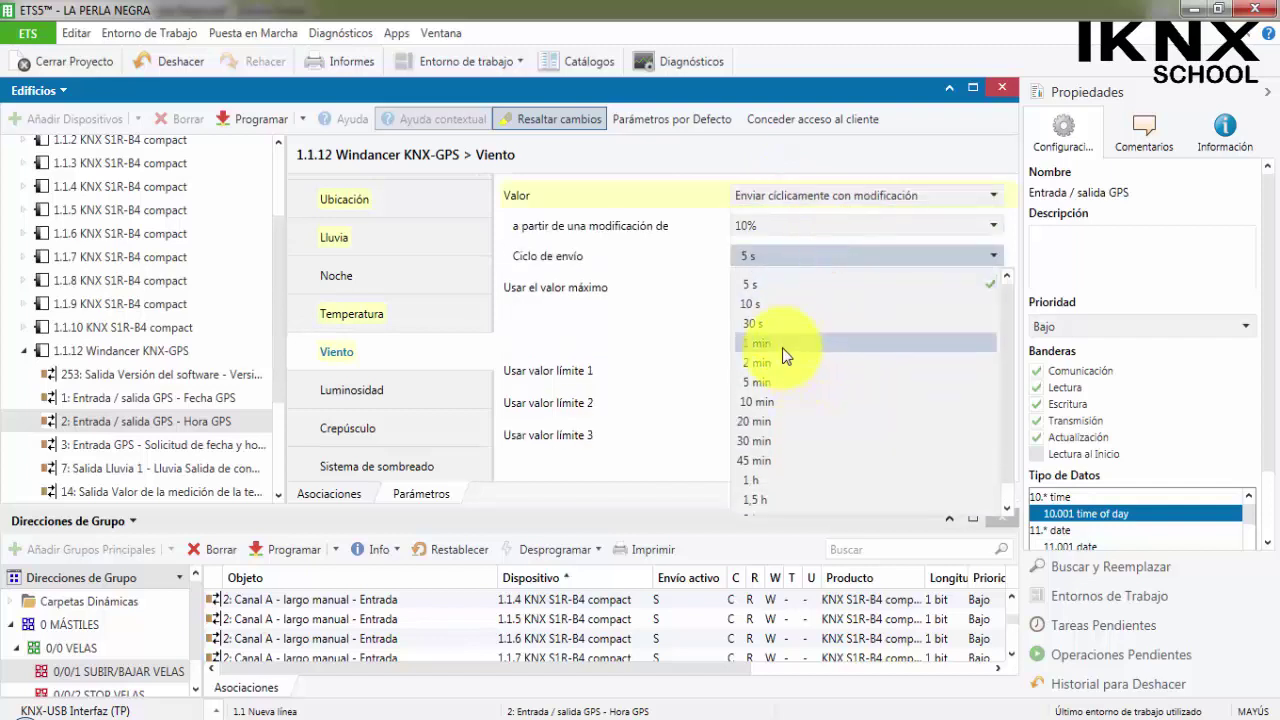
{"action": "left_click", "coordinate": [780, 345]}
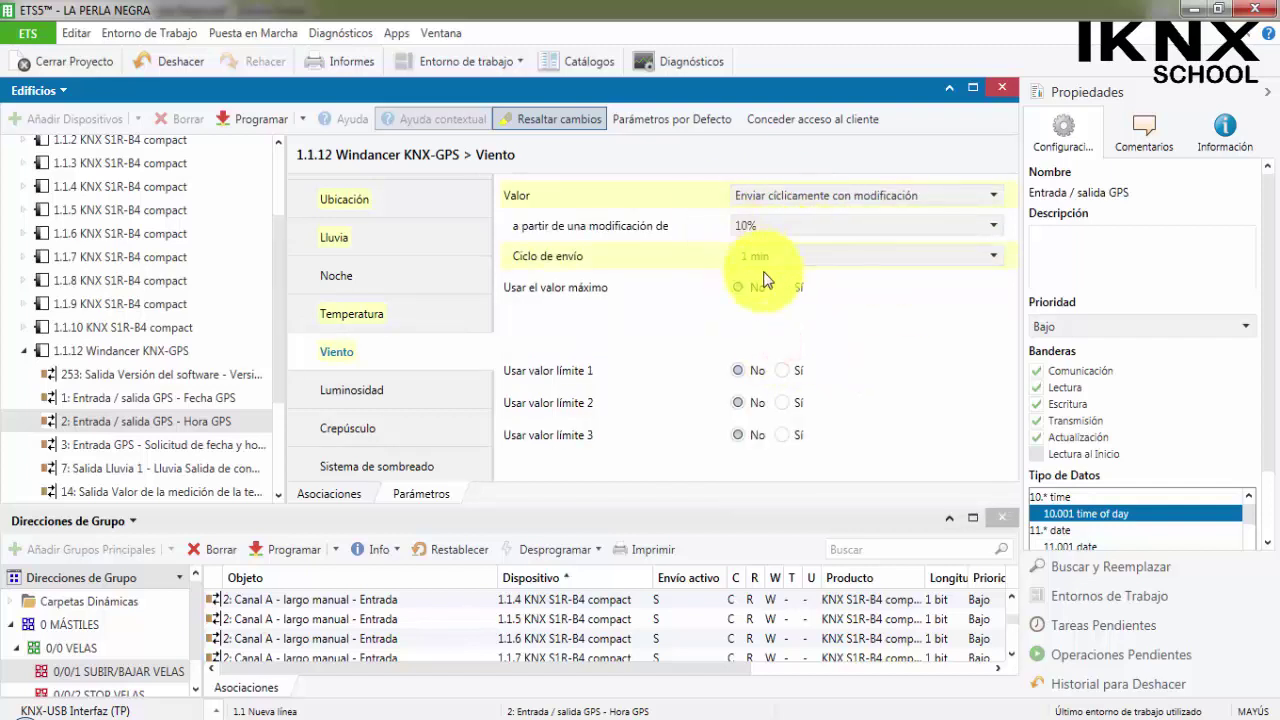
Step: In the Luminosidad parameters, set the value to "Enviar cíclicamente con modificación" with a sending cycle of 1 min
{"action": "left_click", "coordinate": [387, 389]}
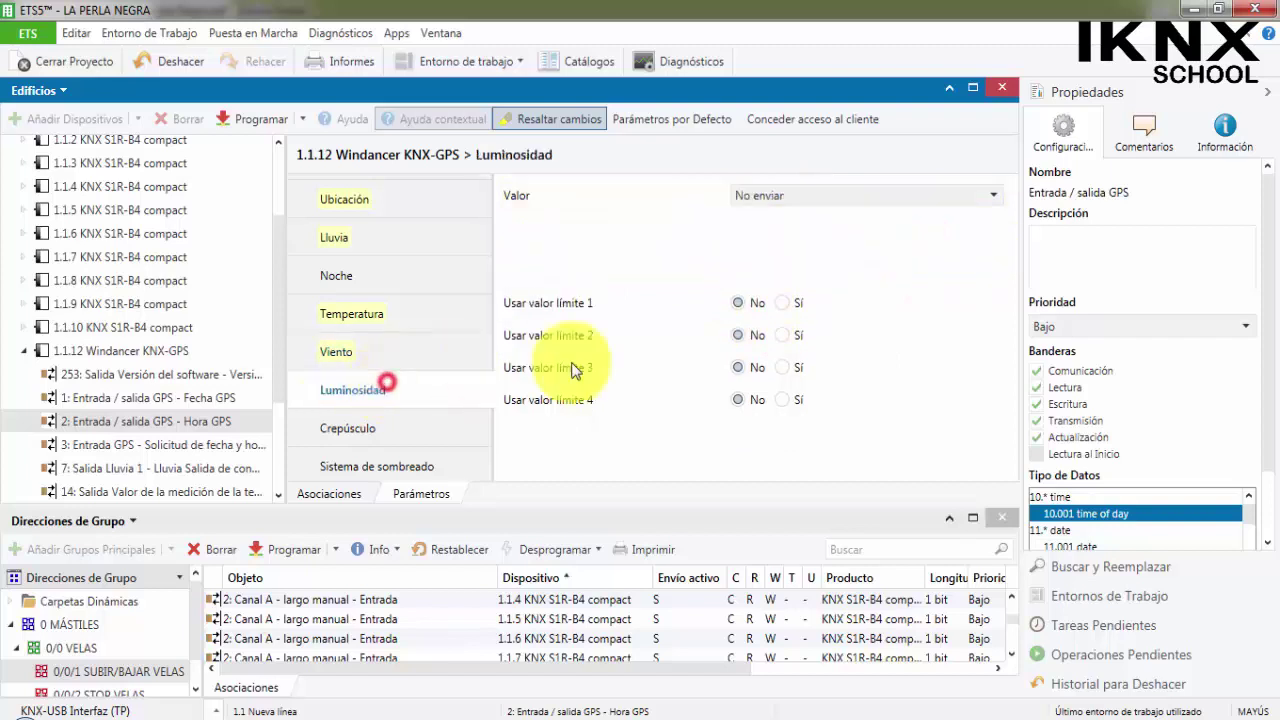
{"action": "left_click", "coordinate": [756, 197]}
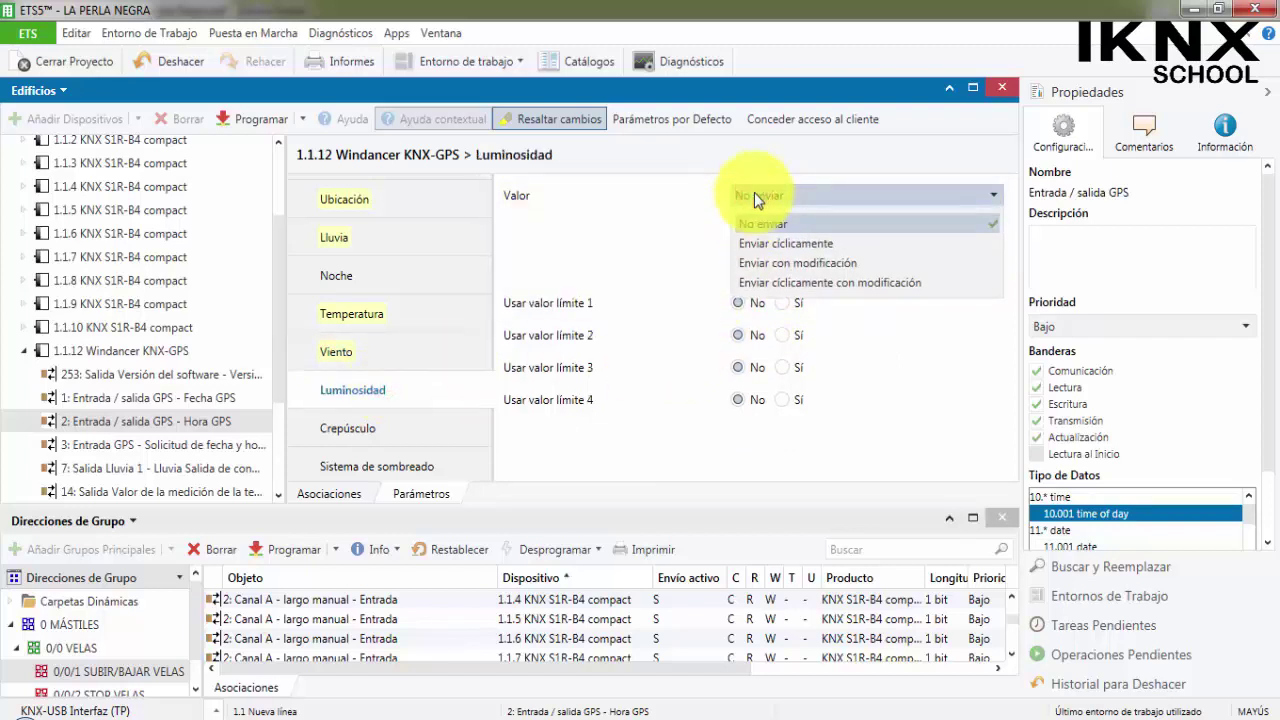
{"action": "left_click", "coordinate": [831, 283]}
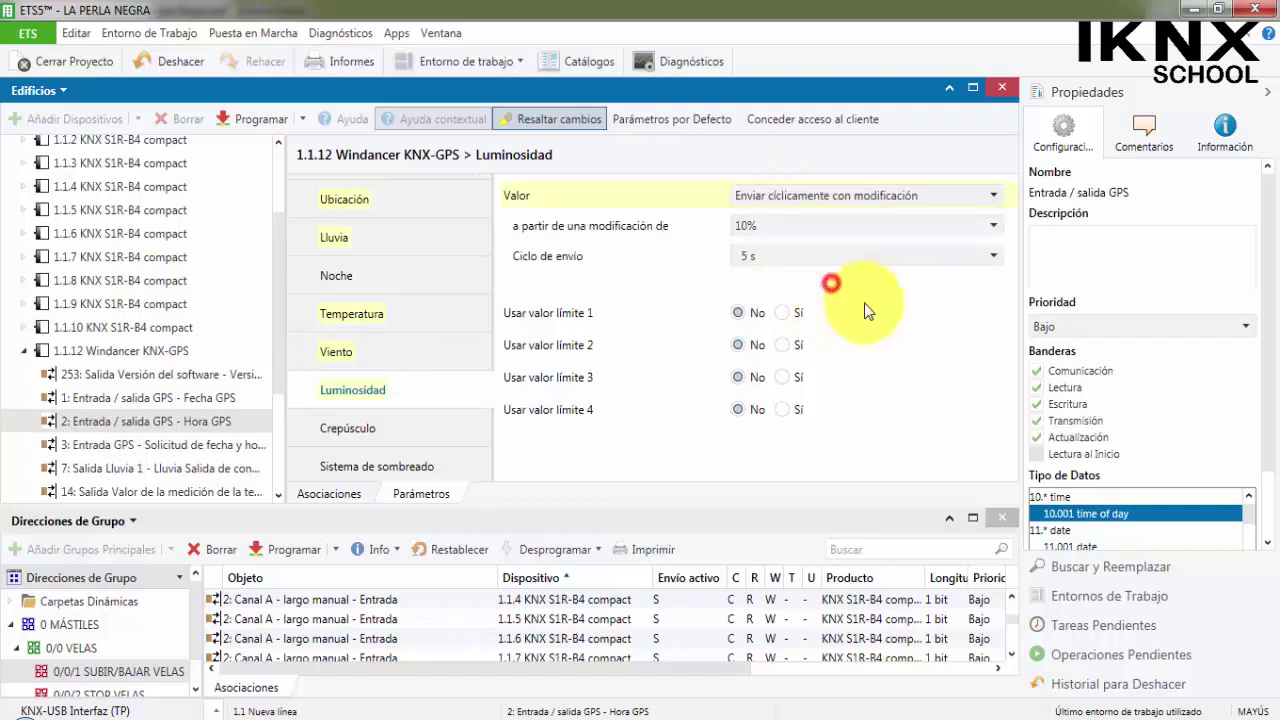
{"action": "left_click", "coordinate": [793, 251]}
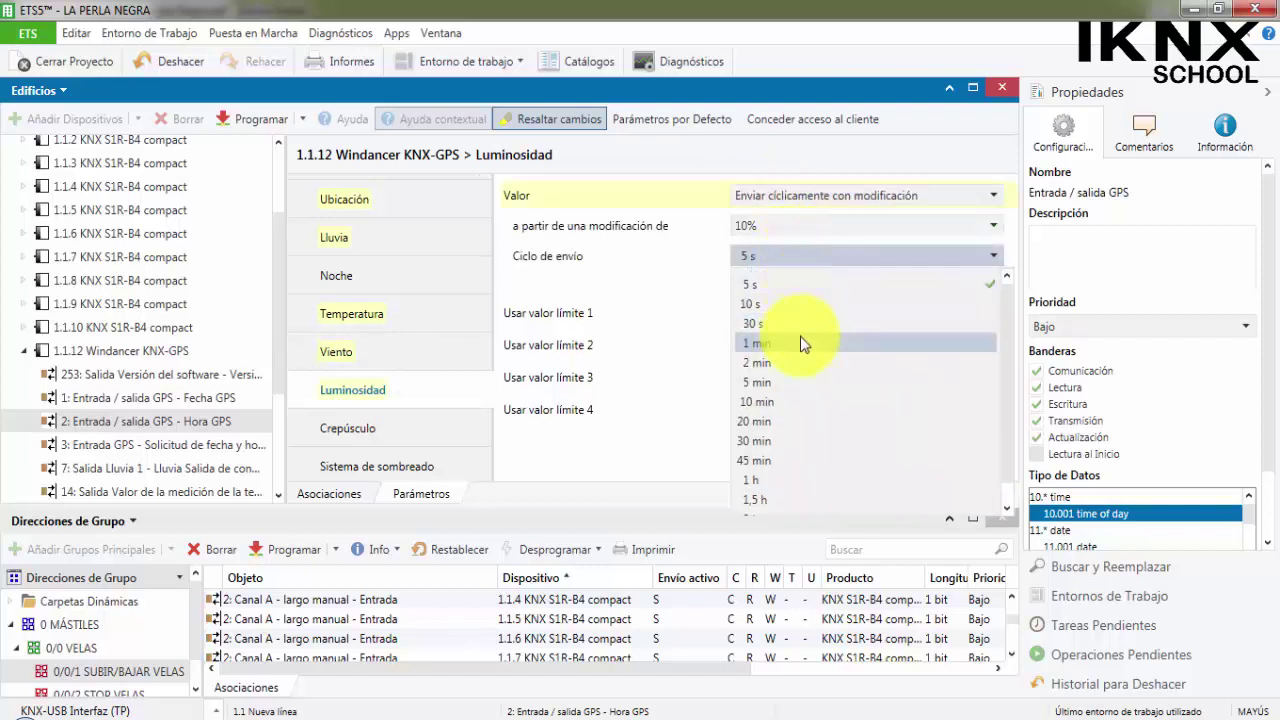
{"action": "left_click", "coordinate": [800, 340]}
Step: Enable limit value 1 in the Crepúsculo parameters temporarily, examine its lux threshold, hysteresis and switching output options, and disable it again
{"action": "left_click", "coordinate": [450, 428]}
{"action": "scroll", "coordinate": [457, 415], "scroll_direction": "down", "scroll_amount": 1}
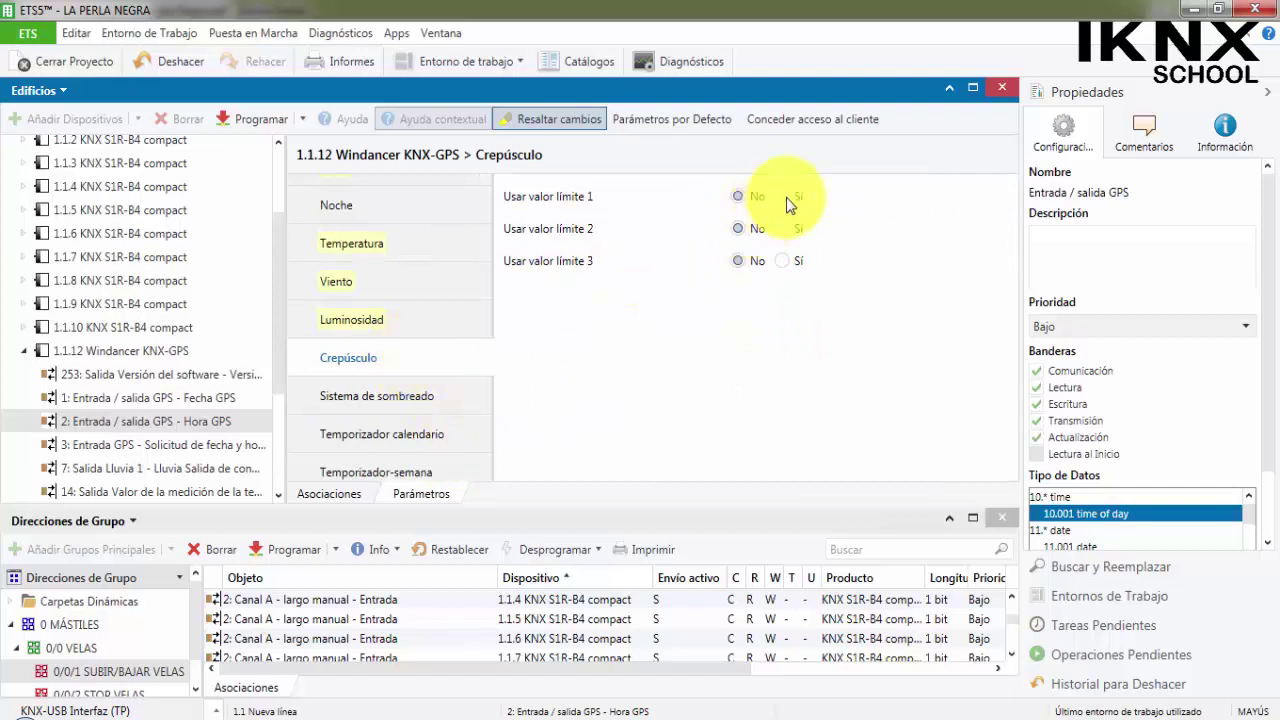
{"action": "left_click", "coordinate": [783, 196]}
{"action": "left_click", "coordinate": [415, 396]}
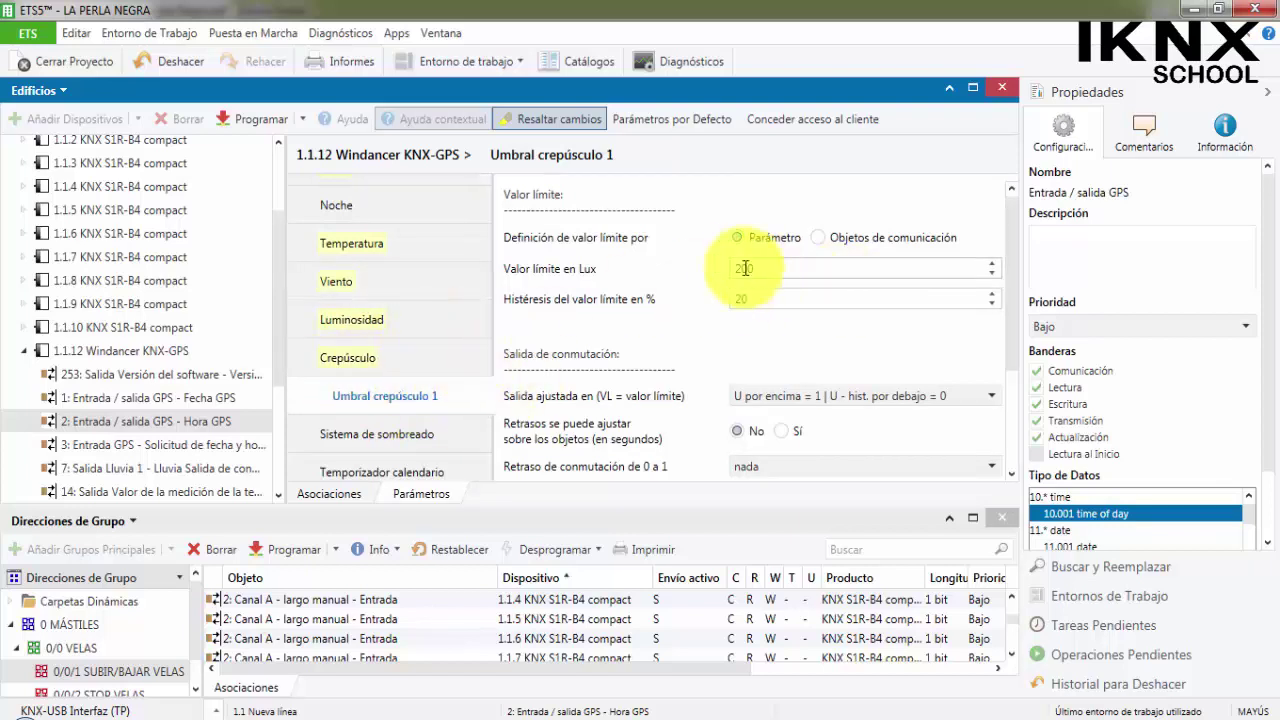
{"action": "mouse_move", "coordinate": [733, 278]}
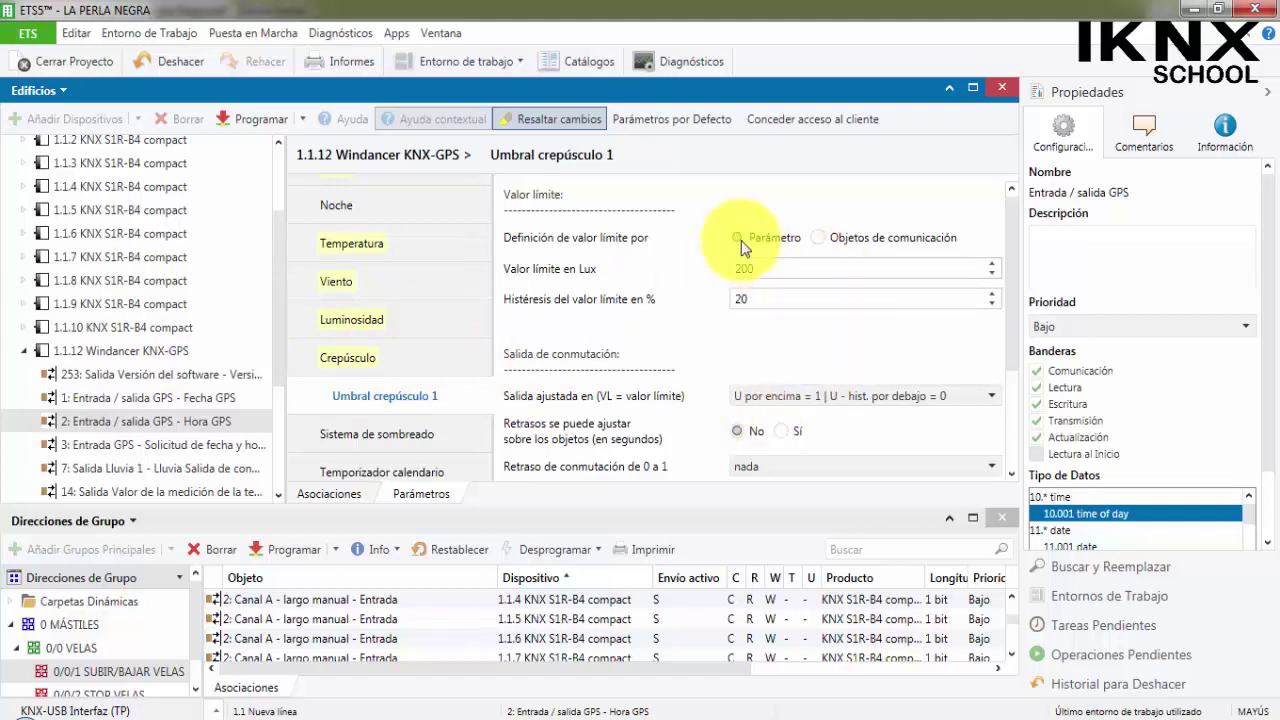
{"action": "mouse_move", "coordinate": [600, 399]}
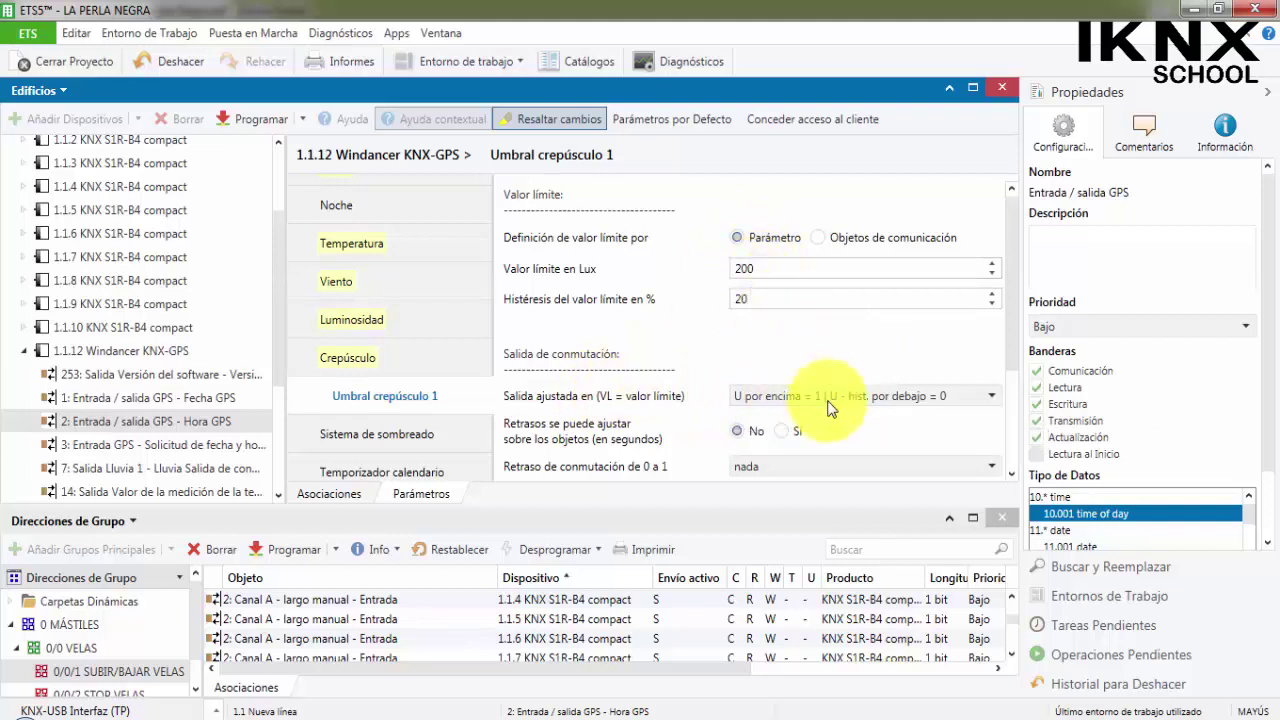
{"action": "left_click", "coordinate": [940, 397]}
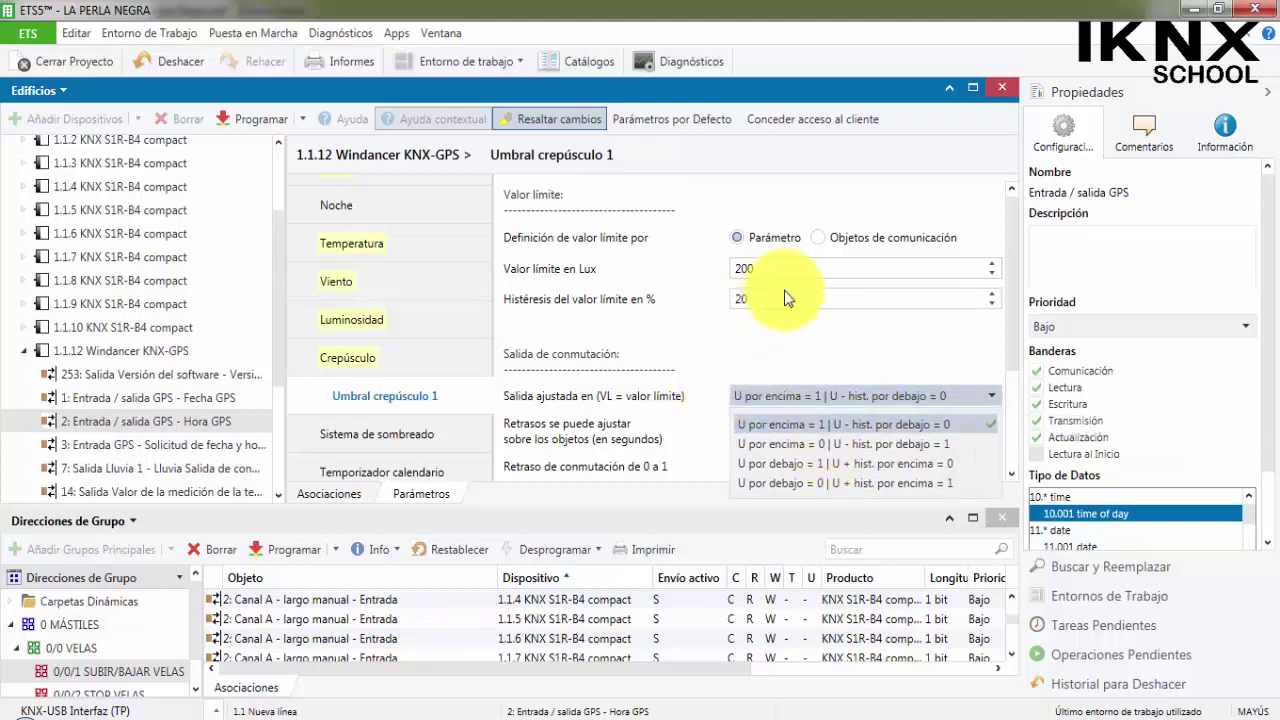
{"action": "left_click", "coordinate": [768, 267]}
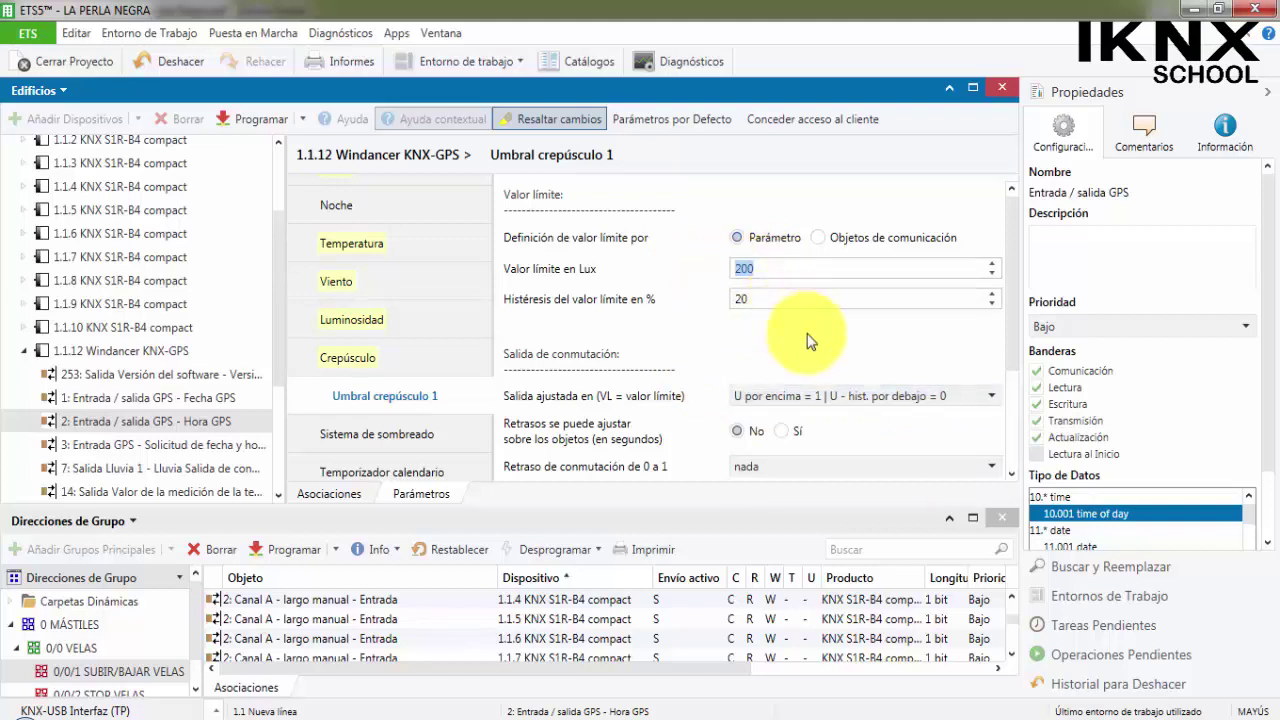
{"action": "left_click", "coordinate": [733, 299]}
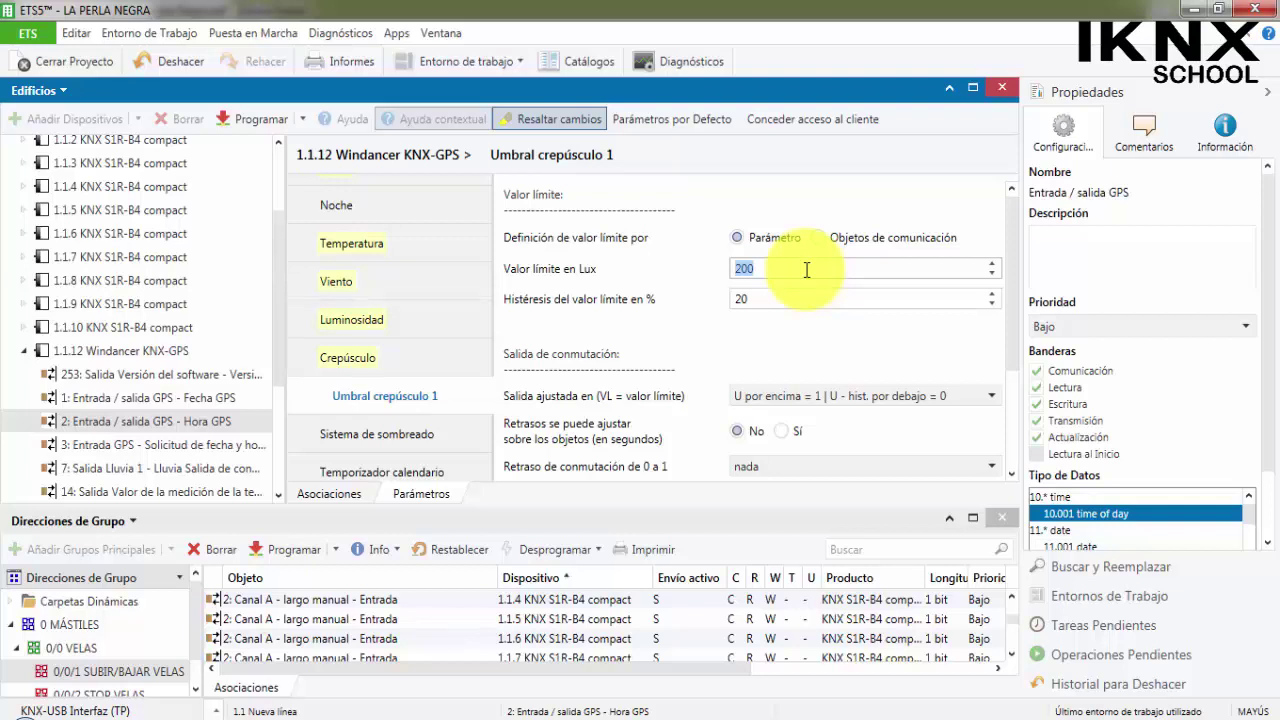
{"action": "left_click", "coordinate": [384, 370]}
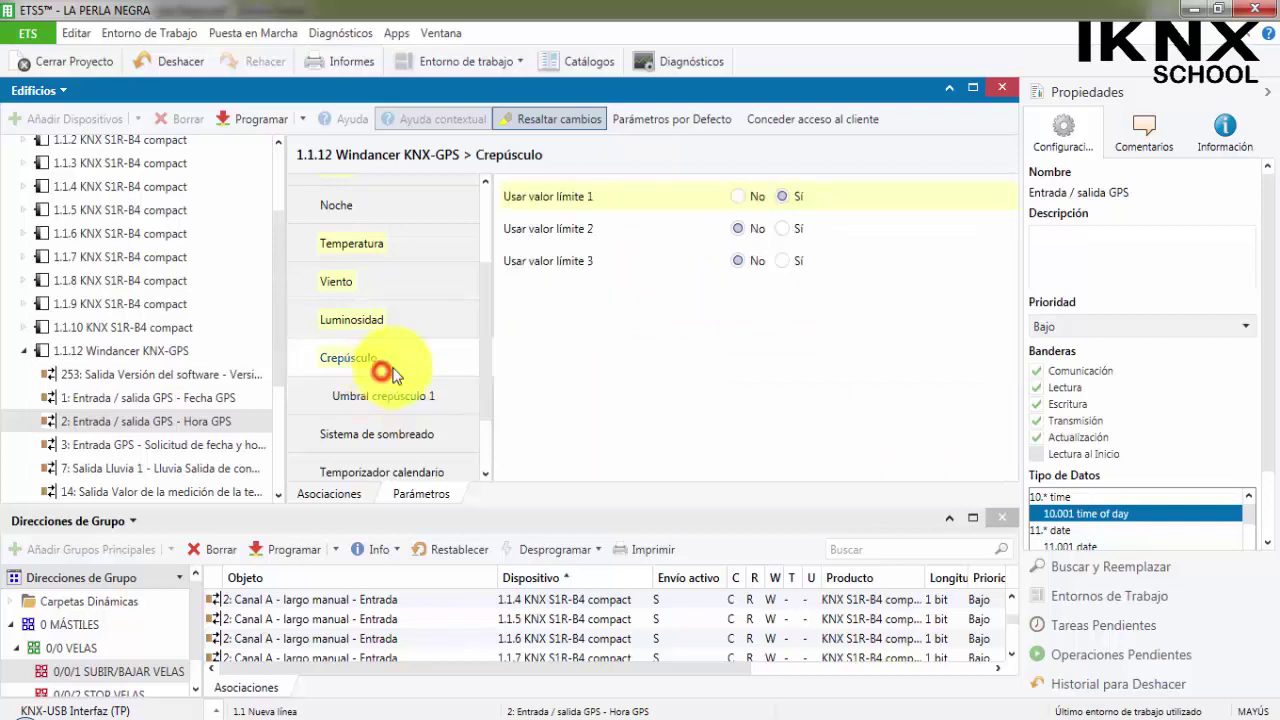
{"action": "left_click", "coordinate": [738, 197]}
Step: Examine the Sistema de sombreado façade options and the calendar and weekly timer parameters
{"action": "scroll", "coordinate": [440, 400], "scroll_direction": "down", "scroll_amount": 1}
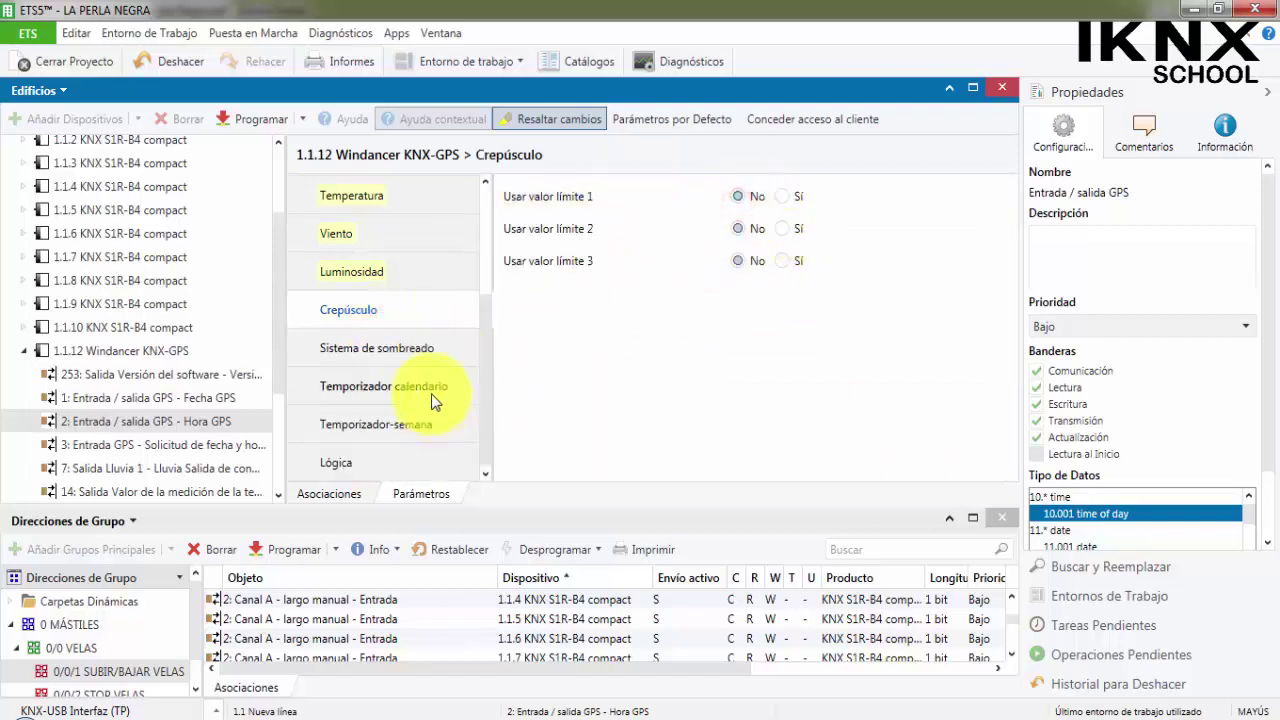
{"action": "left_click", "coordinate": [434, 394]}
{"action": "left_click", "coordinate": [424, 351]}
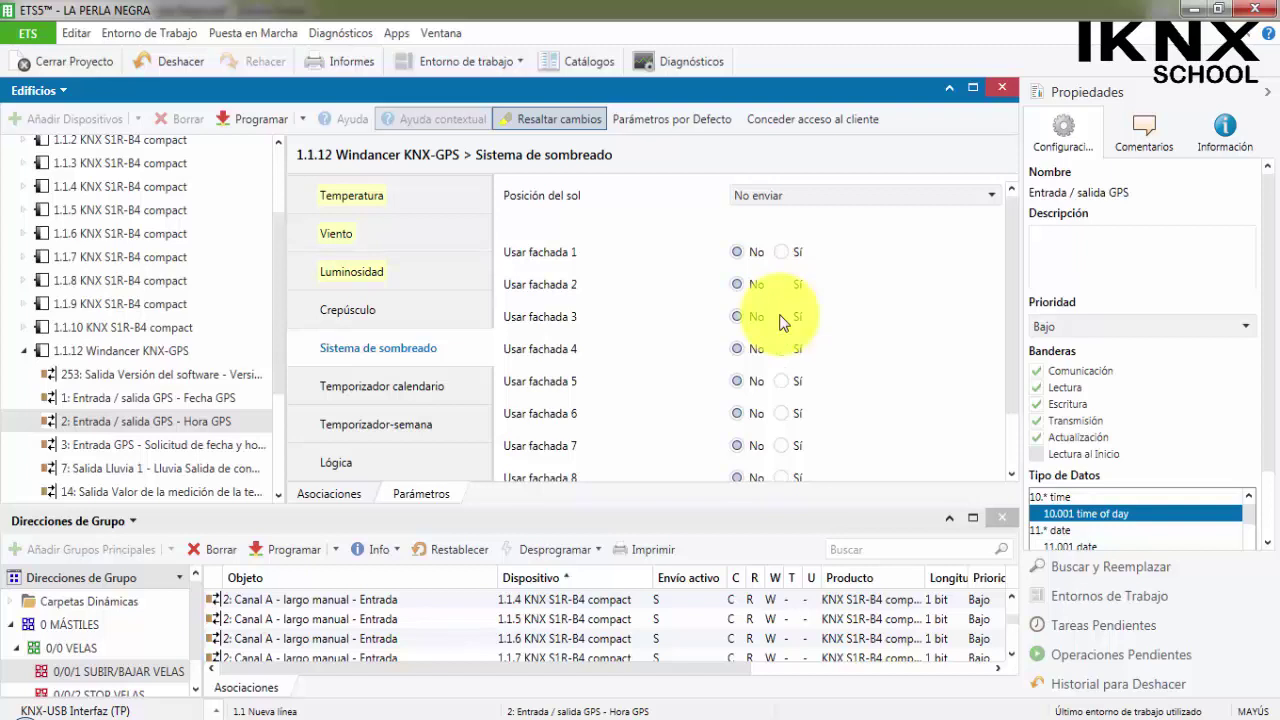
{"action": "left_click", "coordinate": [395, 388]}
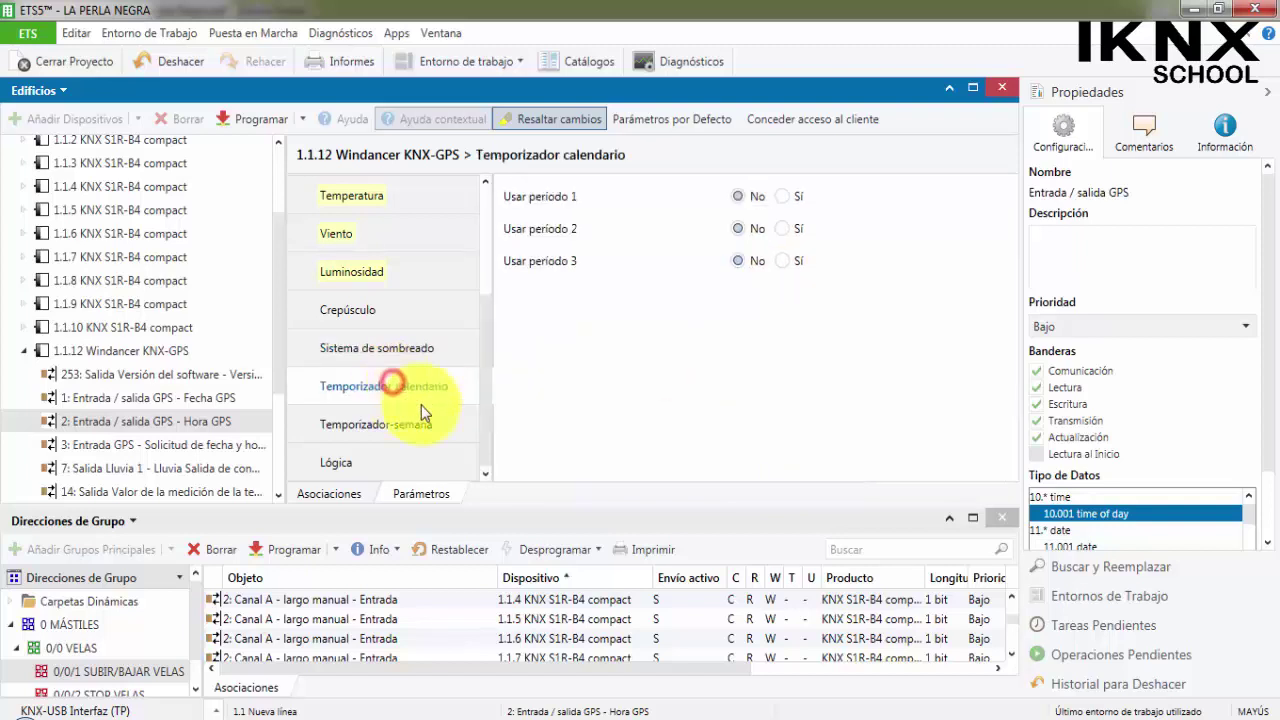
{"action": "left_click", "coordinate": [452, 426]}
Step: Enable period 1 of the Temporizador calendario temporarily, examine its date range and sequence options, and disable it again
{"action": "left_click", "coordinate": [440, 386]}
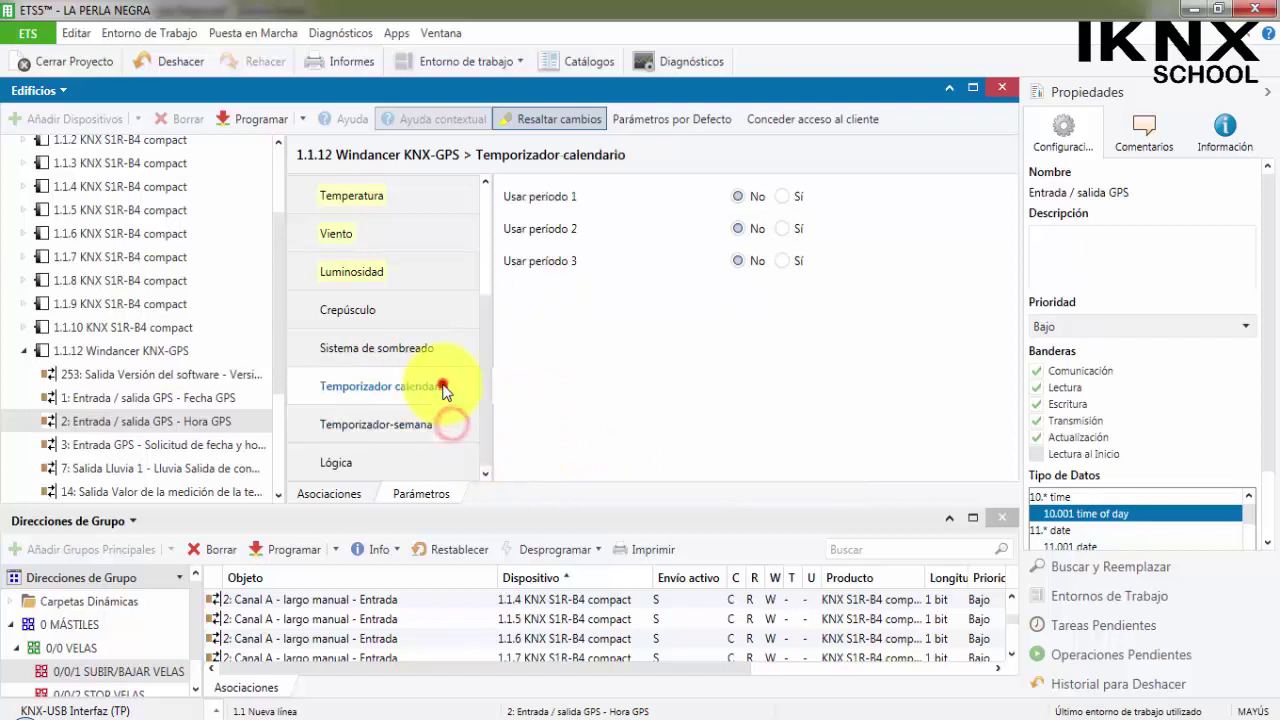
{"action": "left_click", "coordinate": [782, 197]}
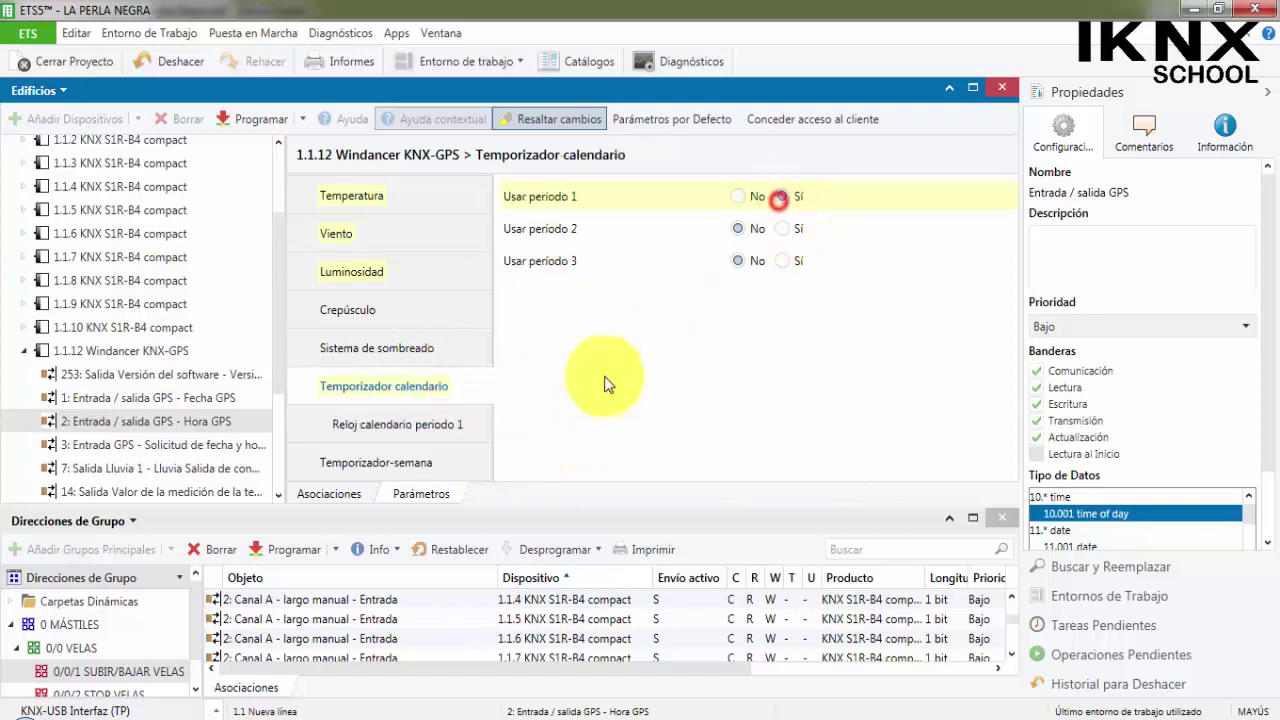
{"action": "left_click", "coordinate": [463, 420]}
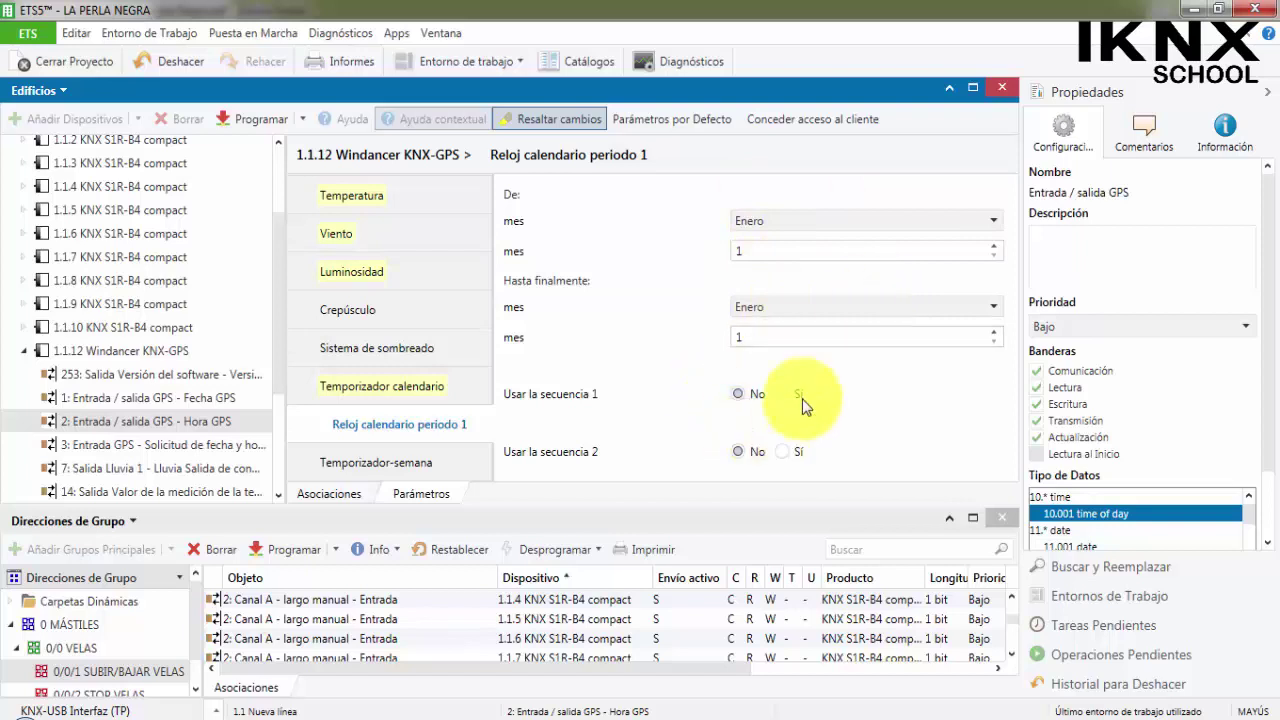
{"action": "left_click", "coordinate": [437, 371]}
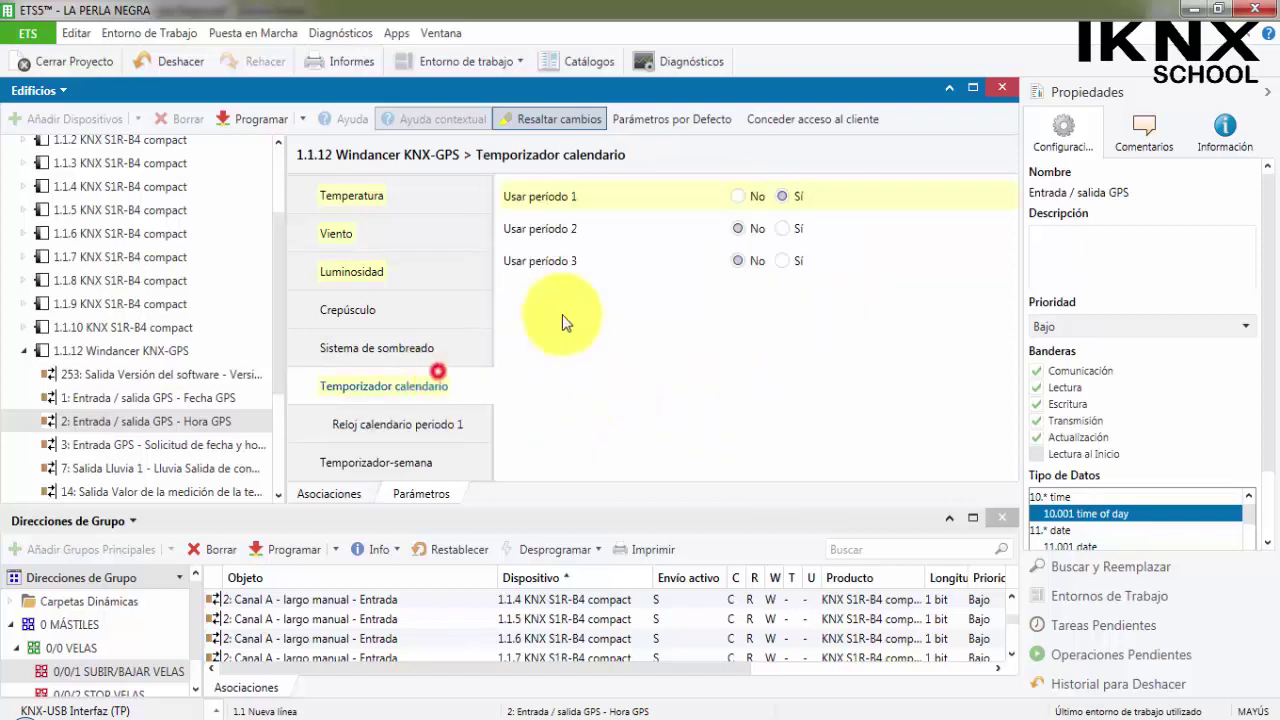
{"action": "left_click", "coordinate": [745, 198]}
Step: Enable the Monday (Lunes) activation in the Temporizador-semana parameters temporarily, and disable it again
{"action": "left_click", "coordinate": [407, 424]}
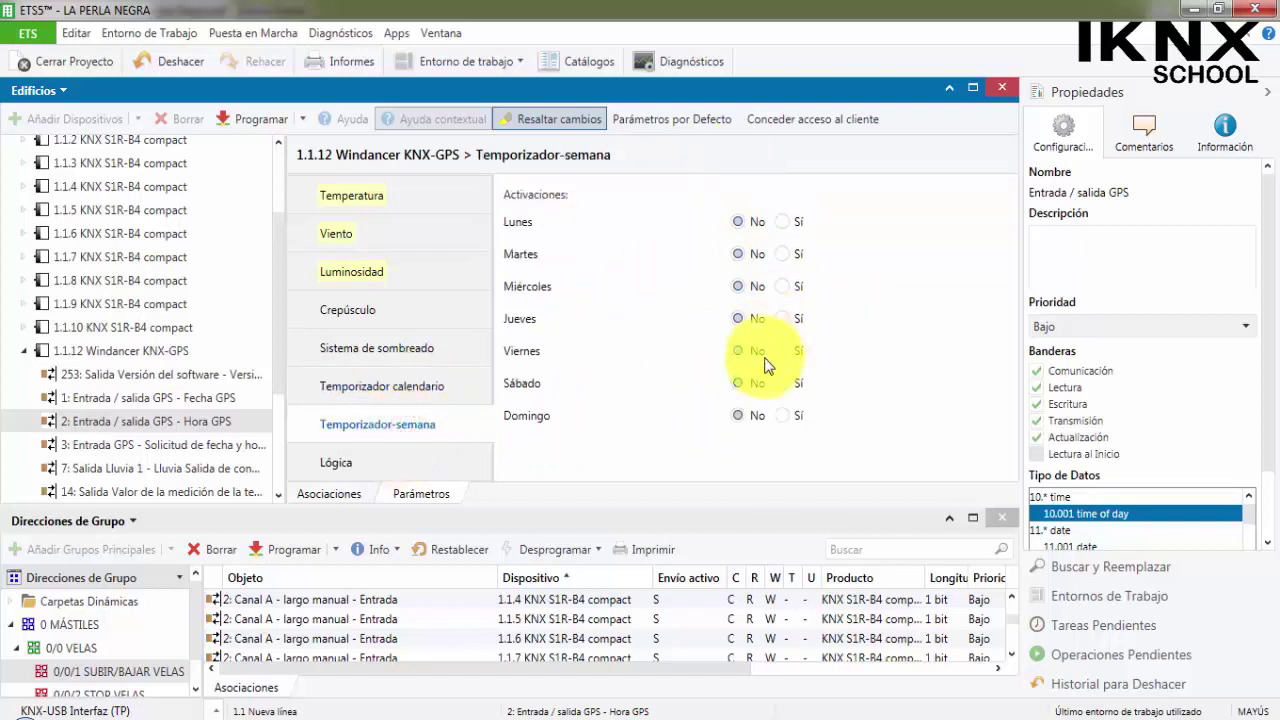
{"action": "left_click", "coordinate": [783, 222]}
{"action": "left_click", "coordinate": [740, 221]}
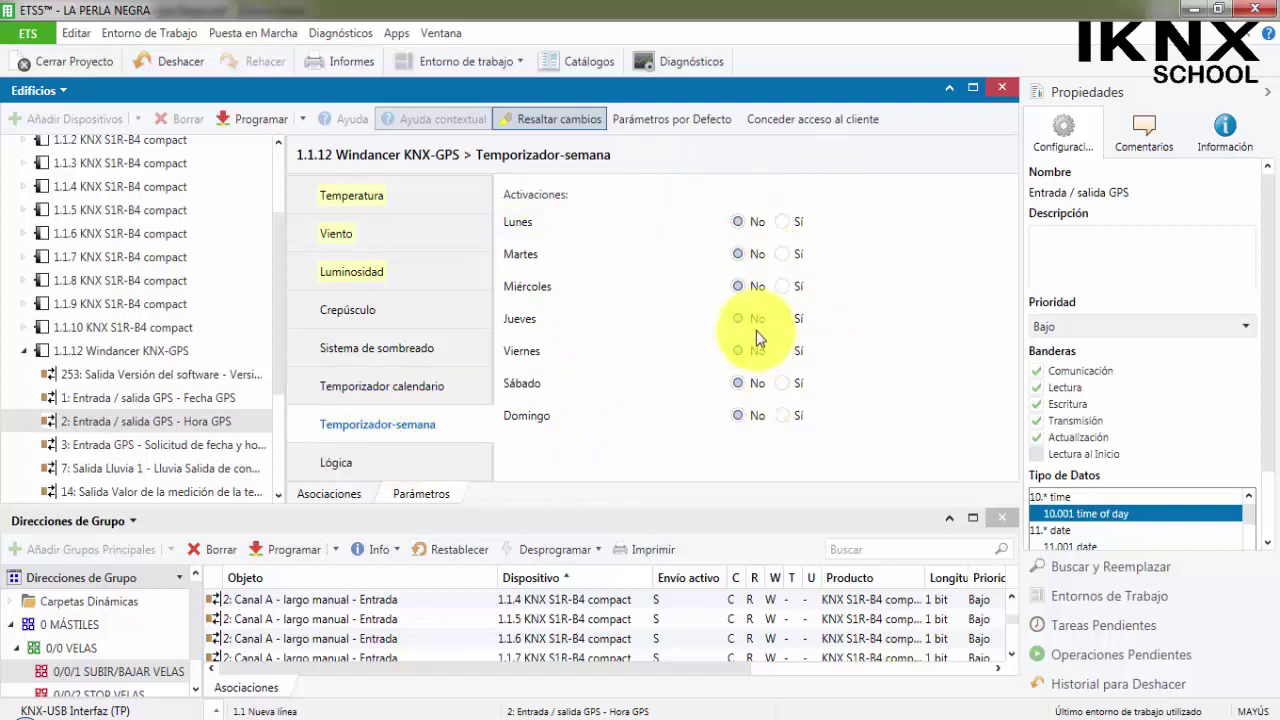
Step: Examine the AND and OR logic options in the Lógica parameters
{"action": "left_click", "coordinate": [368, 463]}
{"action": "scroll", "coordinate": [655, 330], "scroll_direction": "down", "scroll_amount": 5}
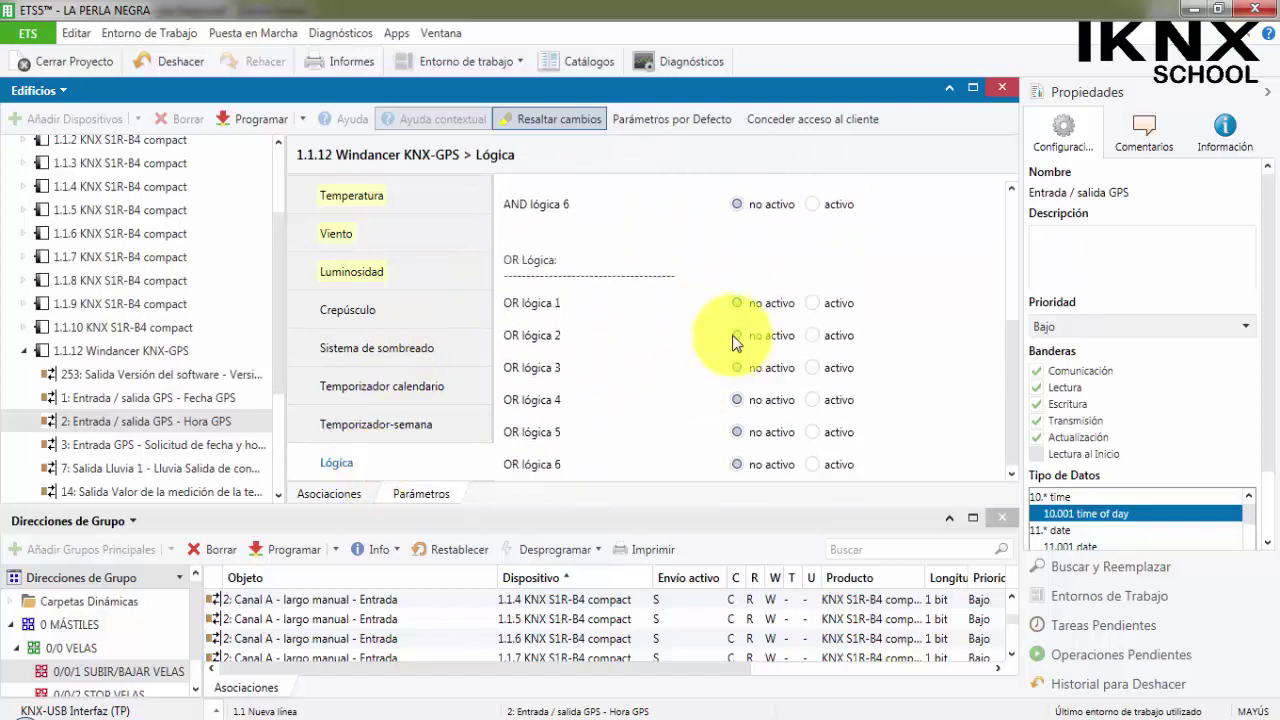
{"action": "scroll", "coordinate": [737, 337], "scroll_direction": "up", "scroll_amount": 5}
{"action": "scroll", "coordinate": [400, 267], "scroll_direction": "up", "scroll_amount": 3}
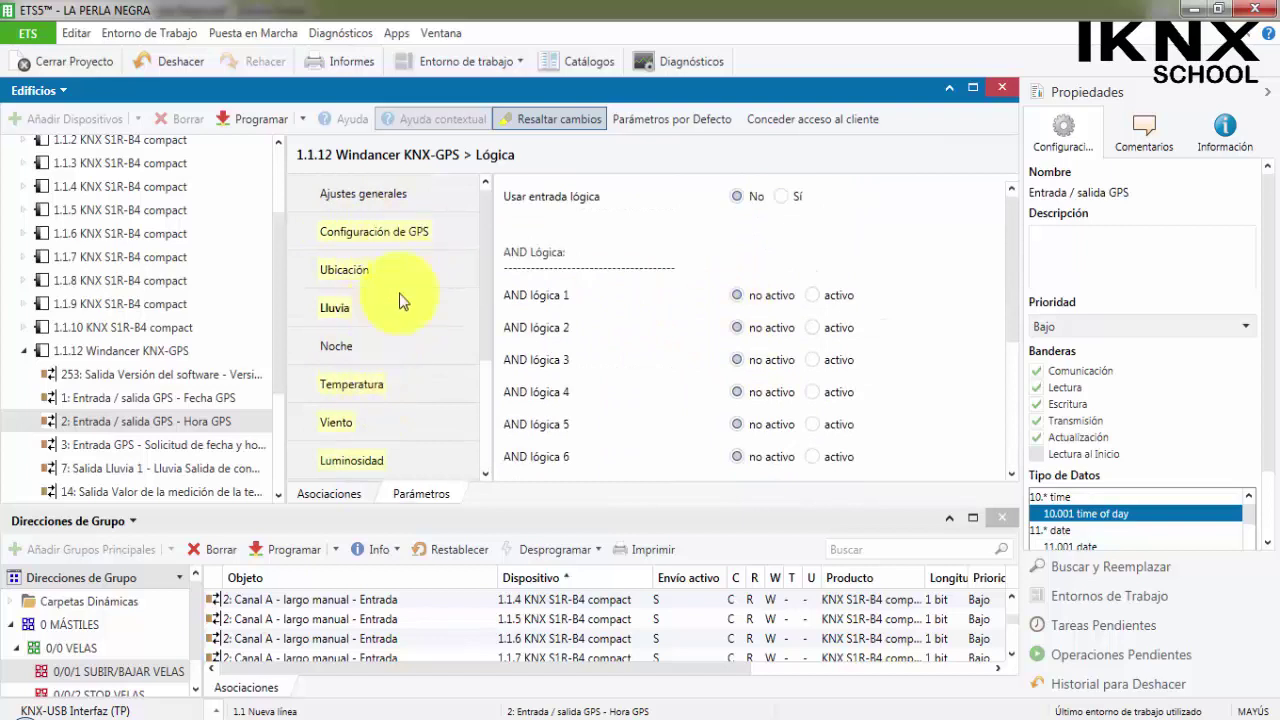
Step: Examine the rain, temperature and wind communication objects of 1.1.12 Windancer KNX-GPS
{"action": "scroll", "coordinate": [150, 420], "scroll_direction": "down", "scroll_amount": 1}
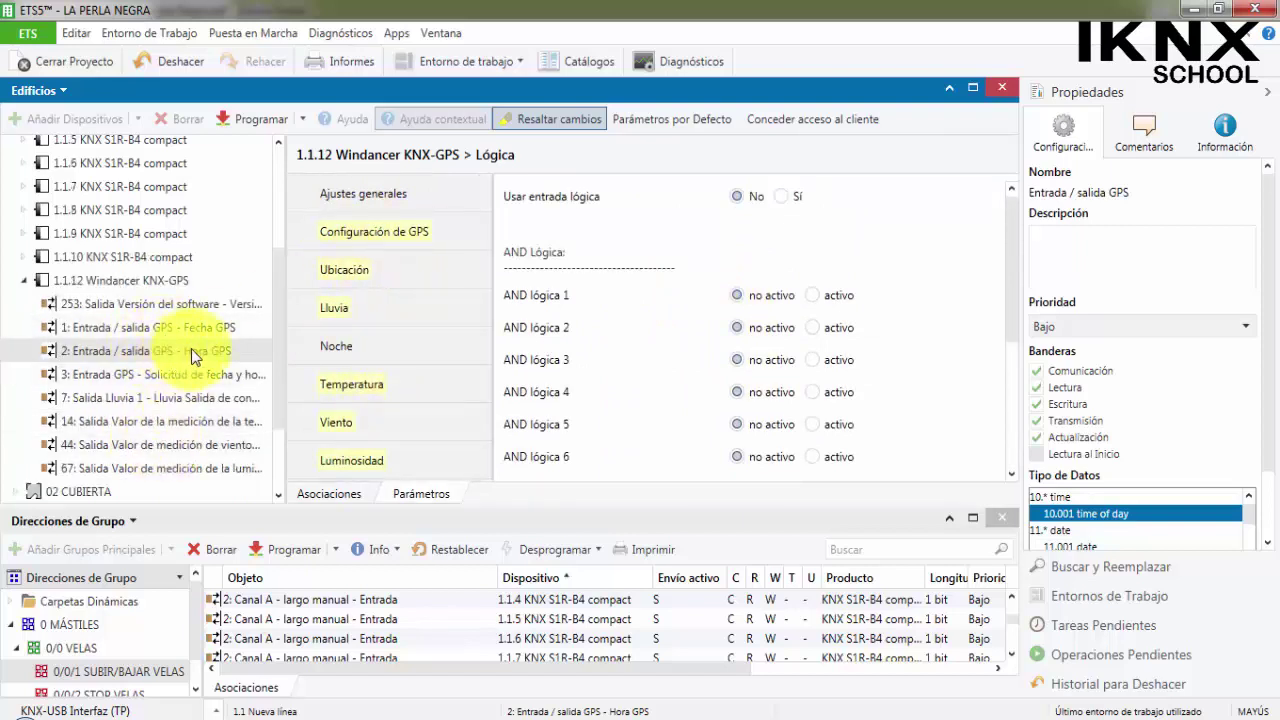
{"action": "left_click", "coordinate": [110, 398]}
{"action": "left_click", "coordinate": [150, 421]}
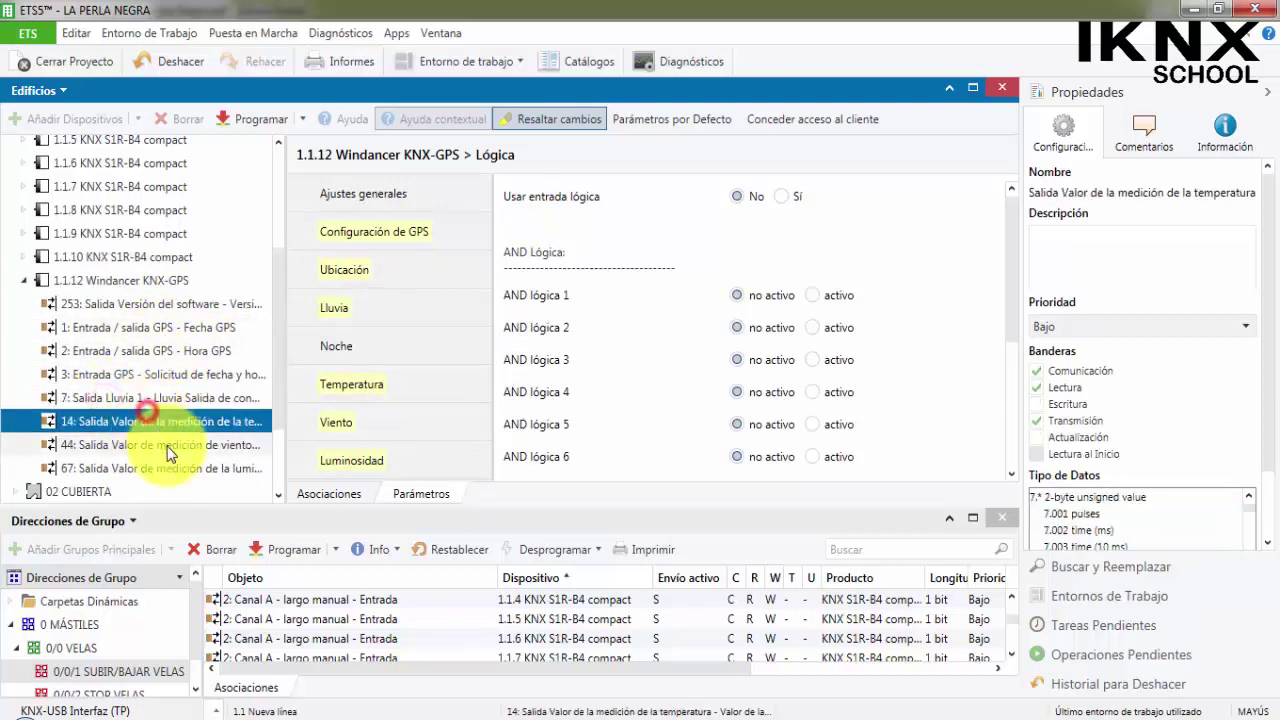
{"action": "left_click", "coordinate": [165, 445]}
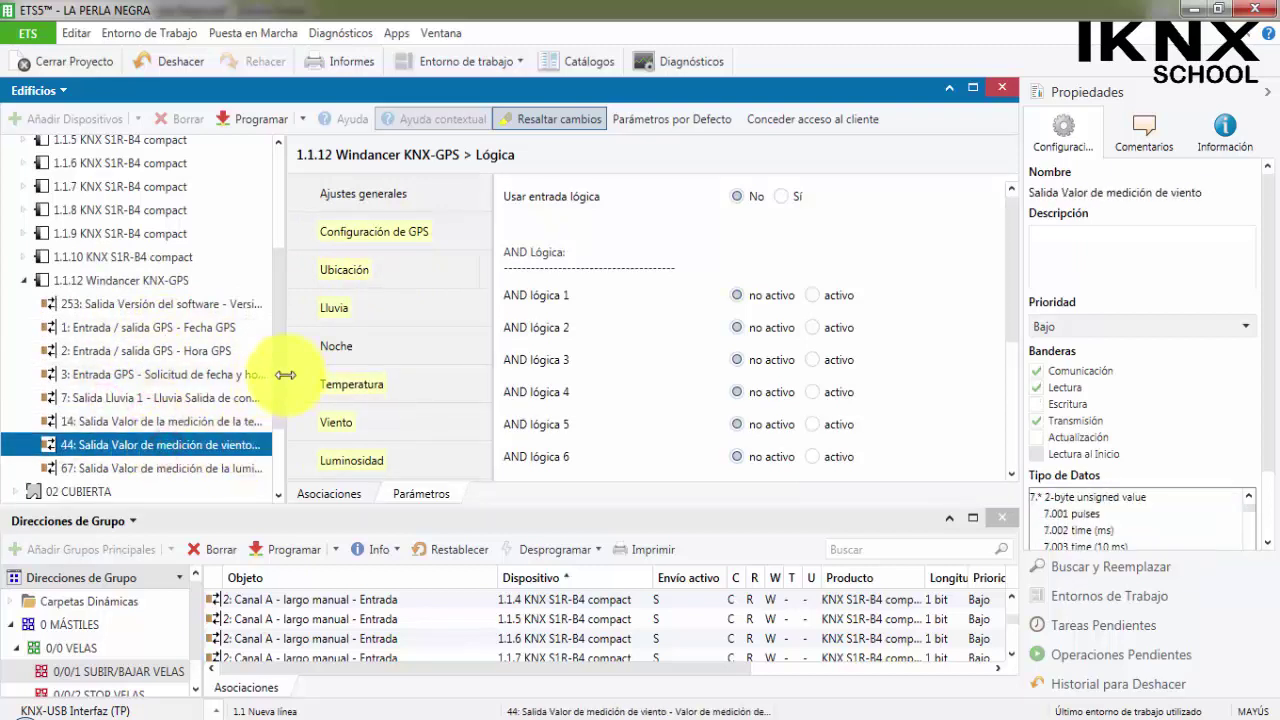
Step: Enlarge the Windancer object list and the group address area, and add an intermediate group named ESTACIÓN GPS under 0 MÁSTILES
{"action": "left_click_drag", "start_coordinate": [285, 374], "coordinate": [424, 410]}
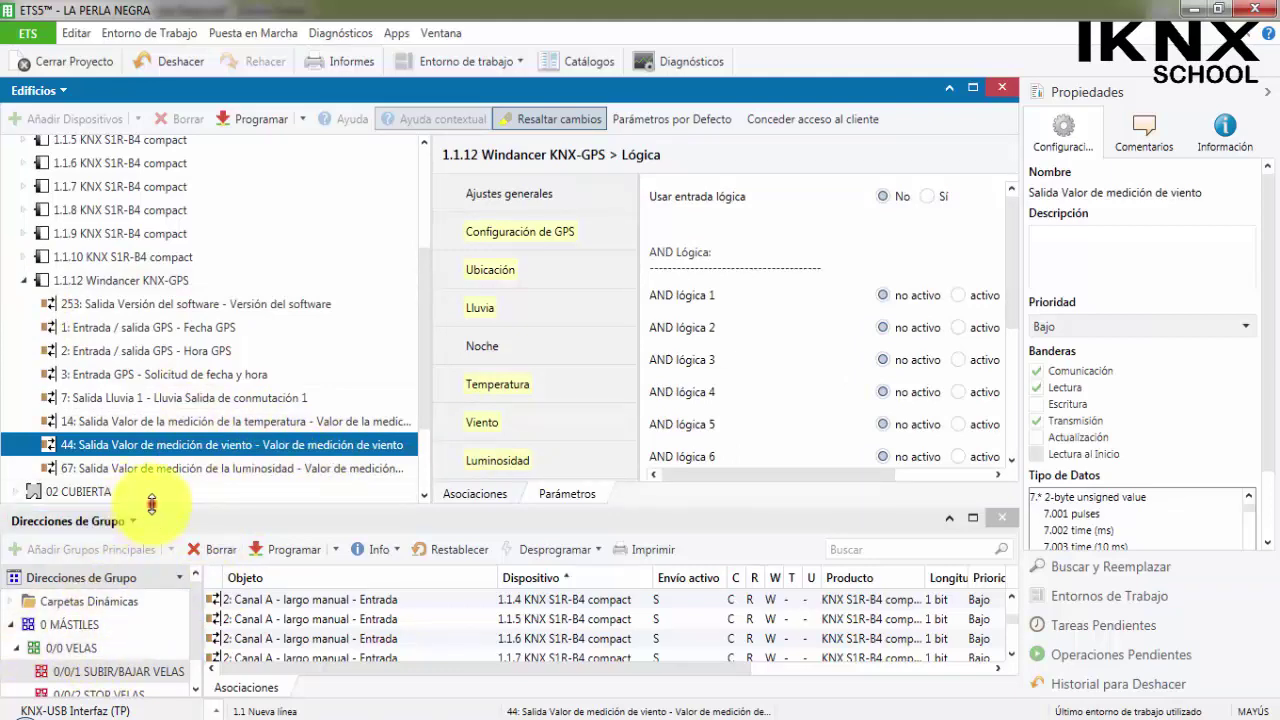
{"action": "left_click_drag", "start_coordinate": [151, 503], "coordinate": [166, 386]}
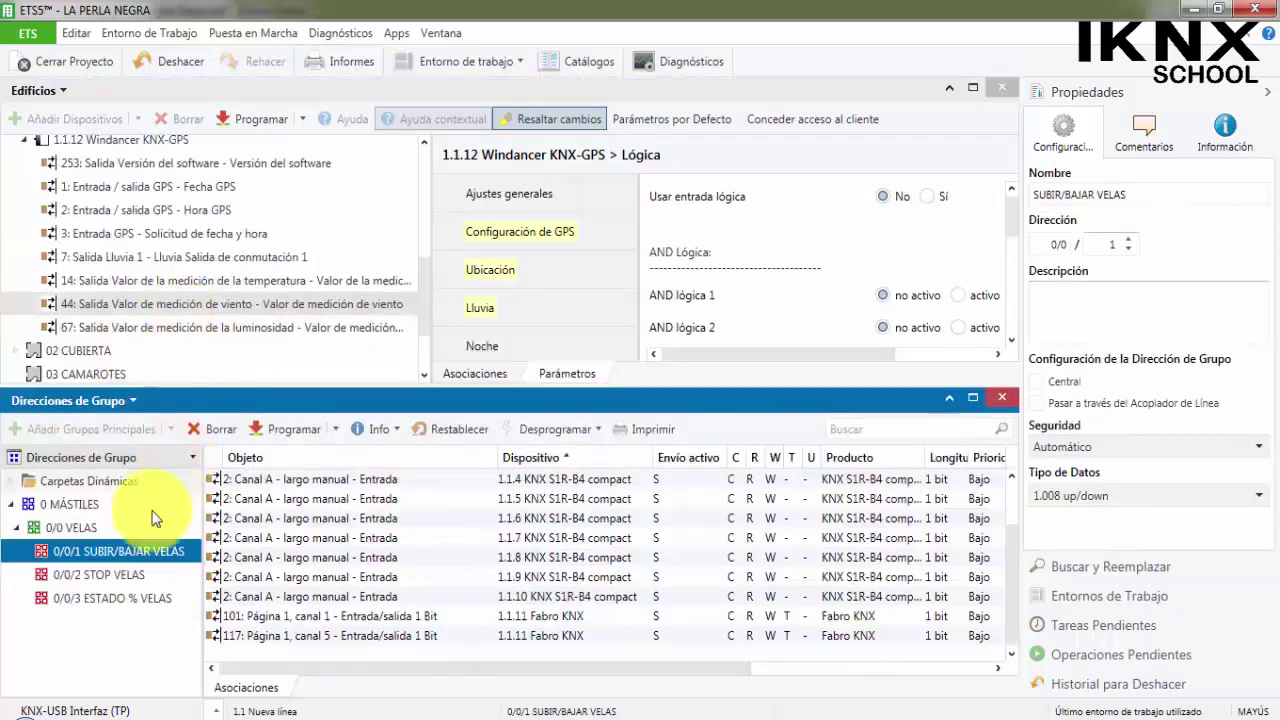
{"action": "right_click", "coordinate": [72, 502]}
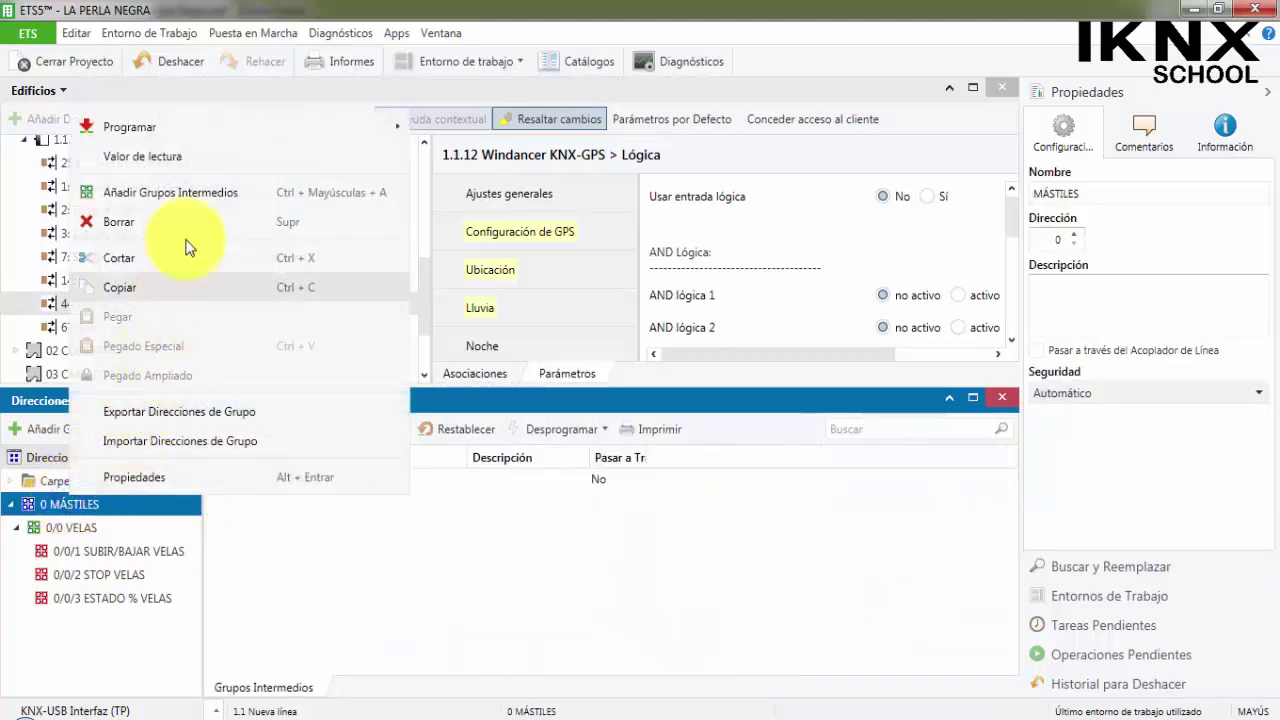
{"action": "left_click", "coordinate": [194, 193]}
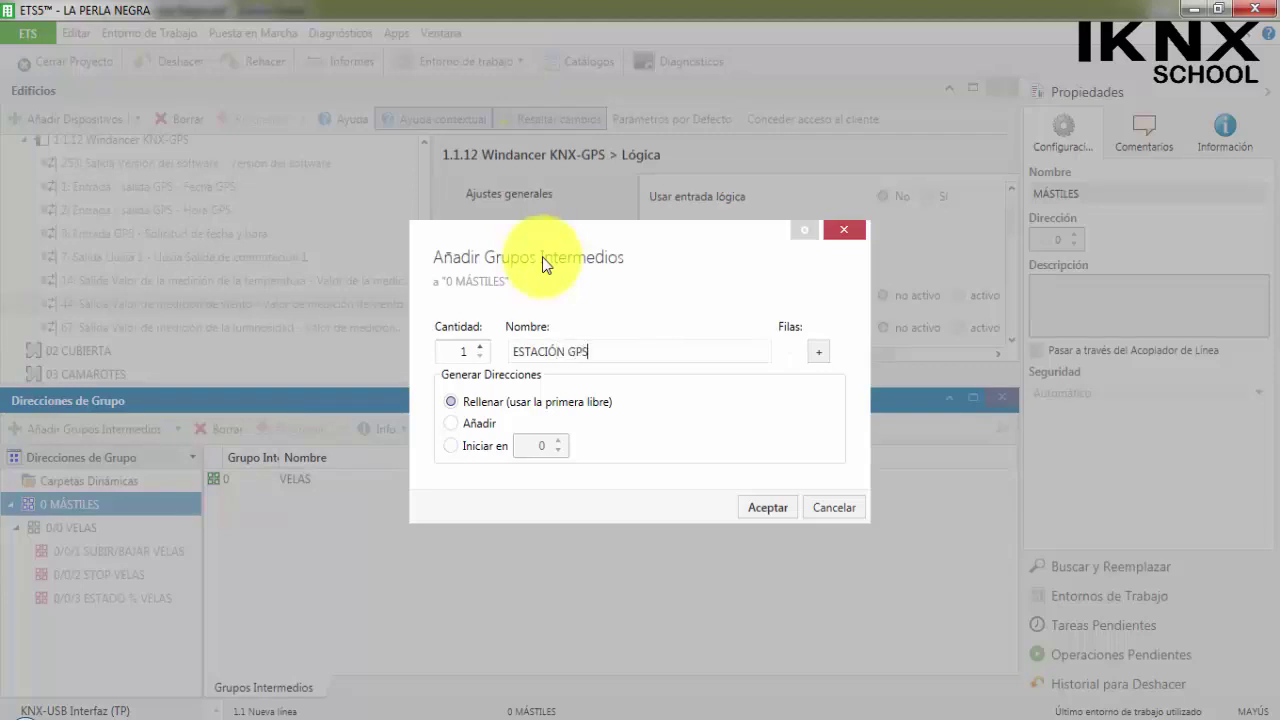
{"action": "left_click", "coordinate": [781, 499]}
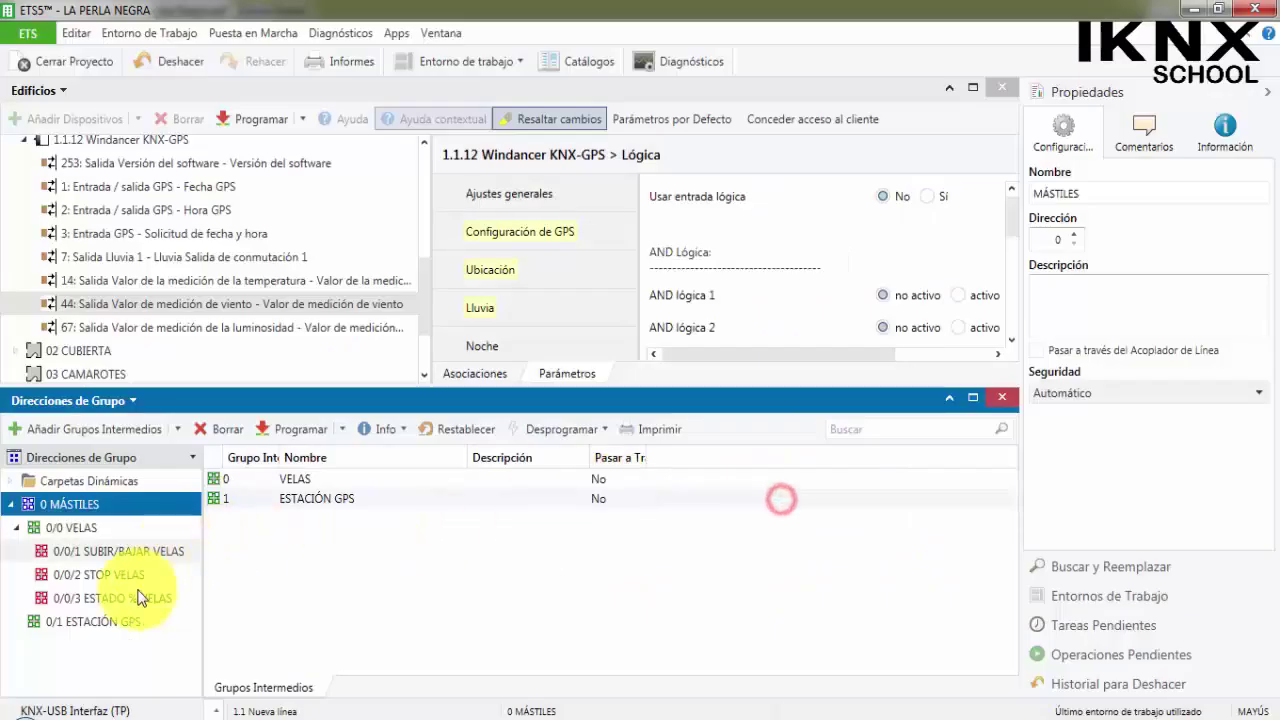
Step: Start adding group addresses to 0/1 ESTACIÓN GPS, with rows named FECHA, HORA and LLUVIA
{"action": "left_click", "coordinate": [142, 620]}
{"action": "right_click", "coordinate": [141, 616]}
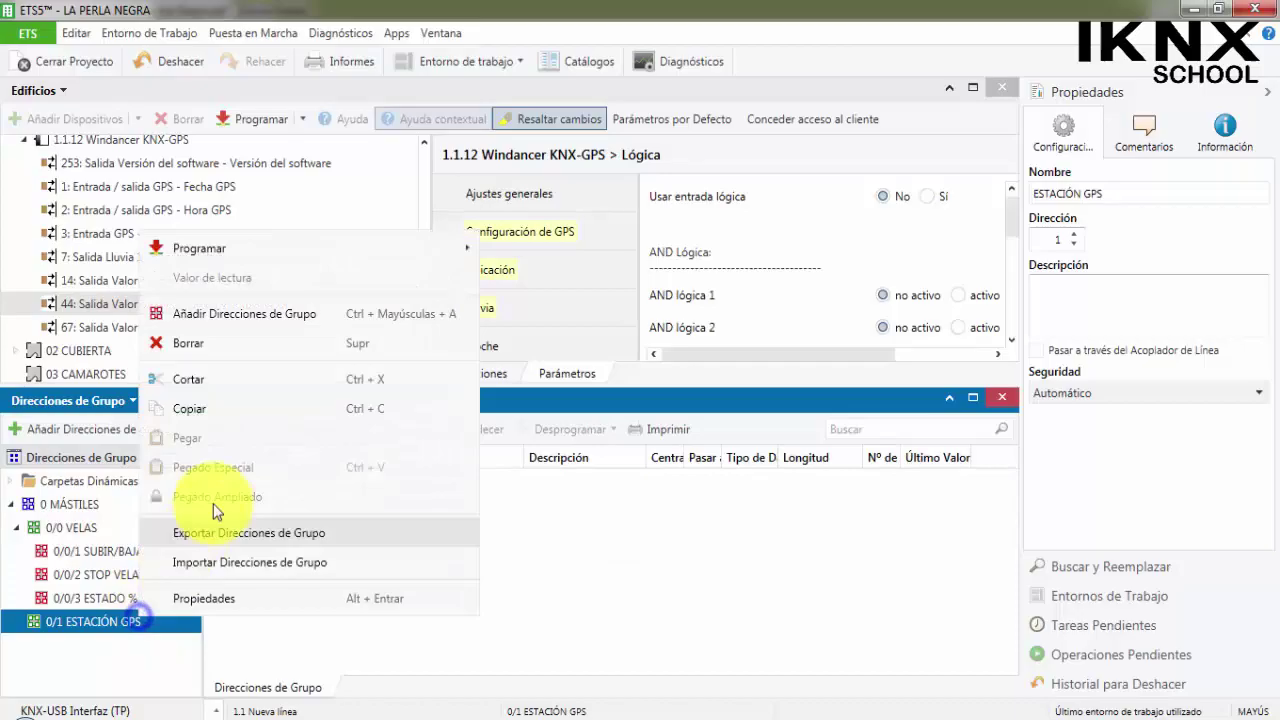
{"action": "left_click", "coordinate": [258, 314]}
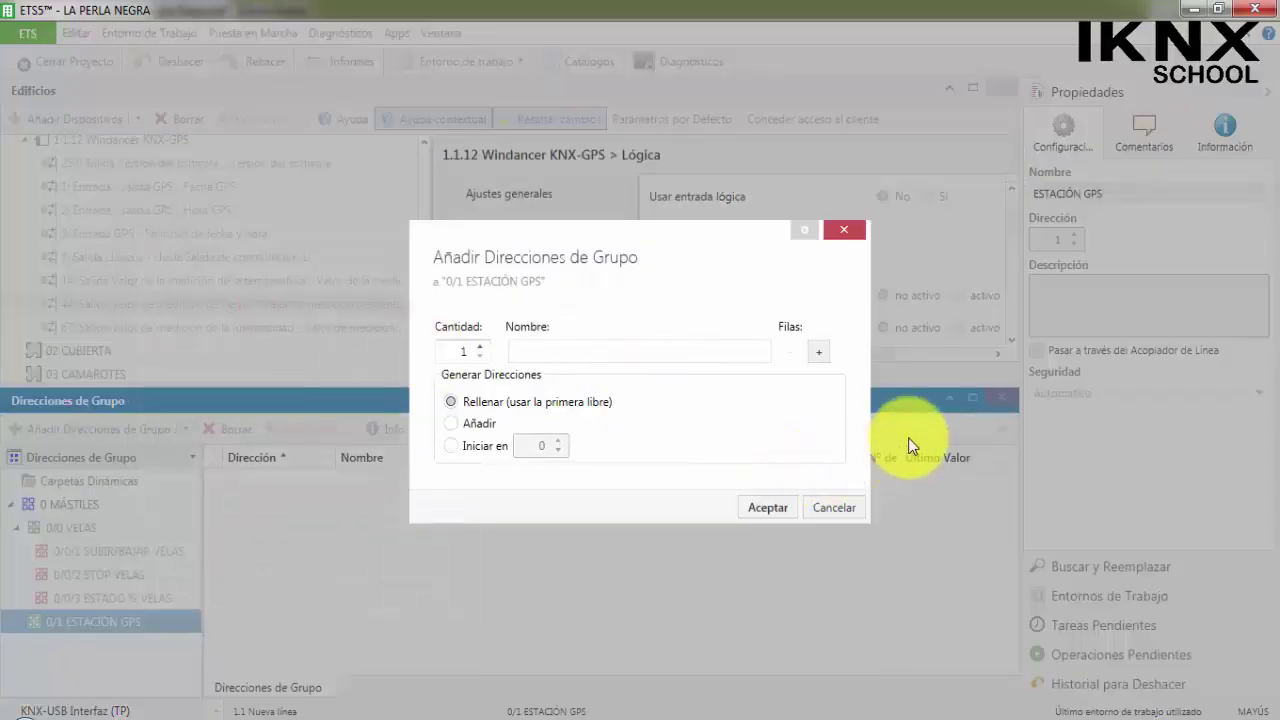
{"action": "type", "text": "FECHA"}
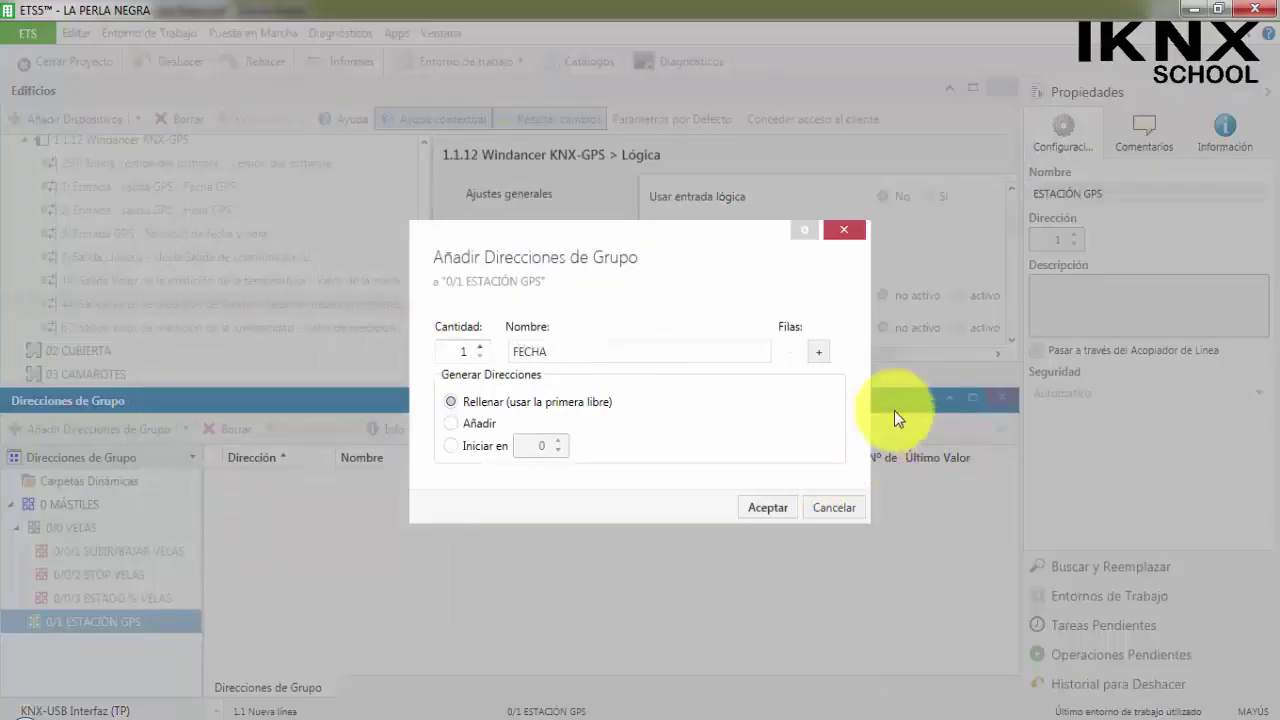
{"action": "left_click", "coordinate": [818, 351]}
{"action": "type", "text": "HOR"}
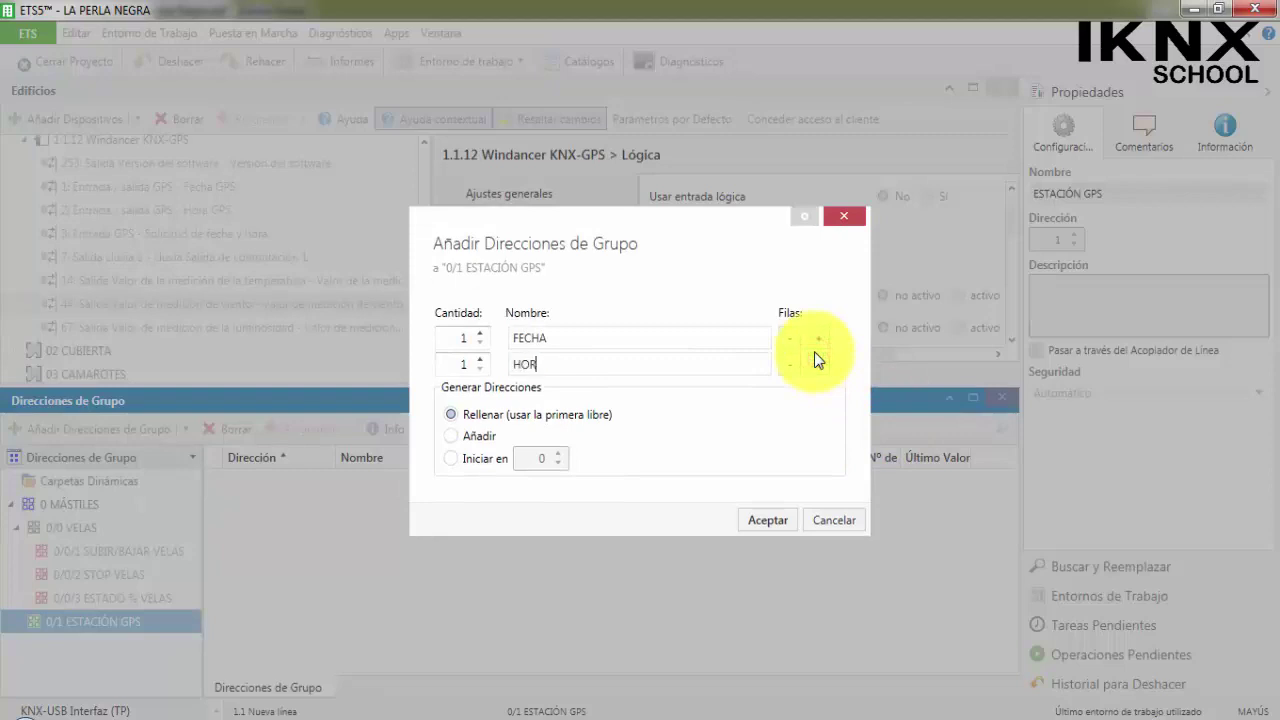
{"action": "type", "text": "A"}
{"action": "left_click", "coordinate": [818, 363]}
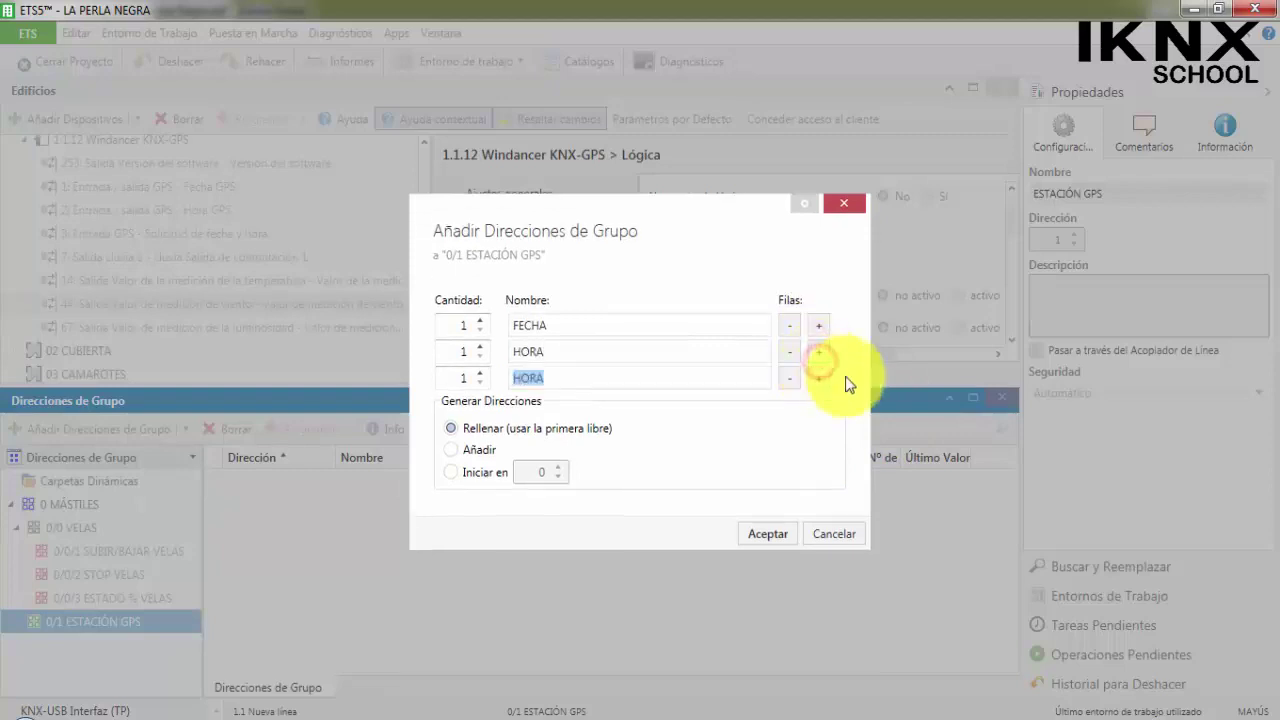
{"action": "type", "text": "LLUVIA"}
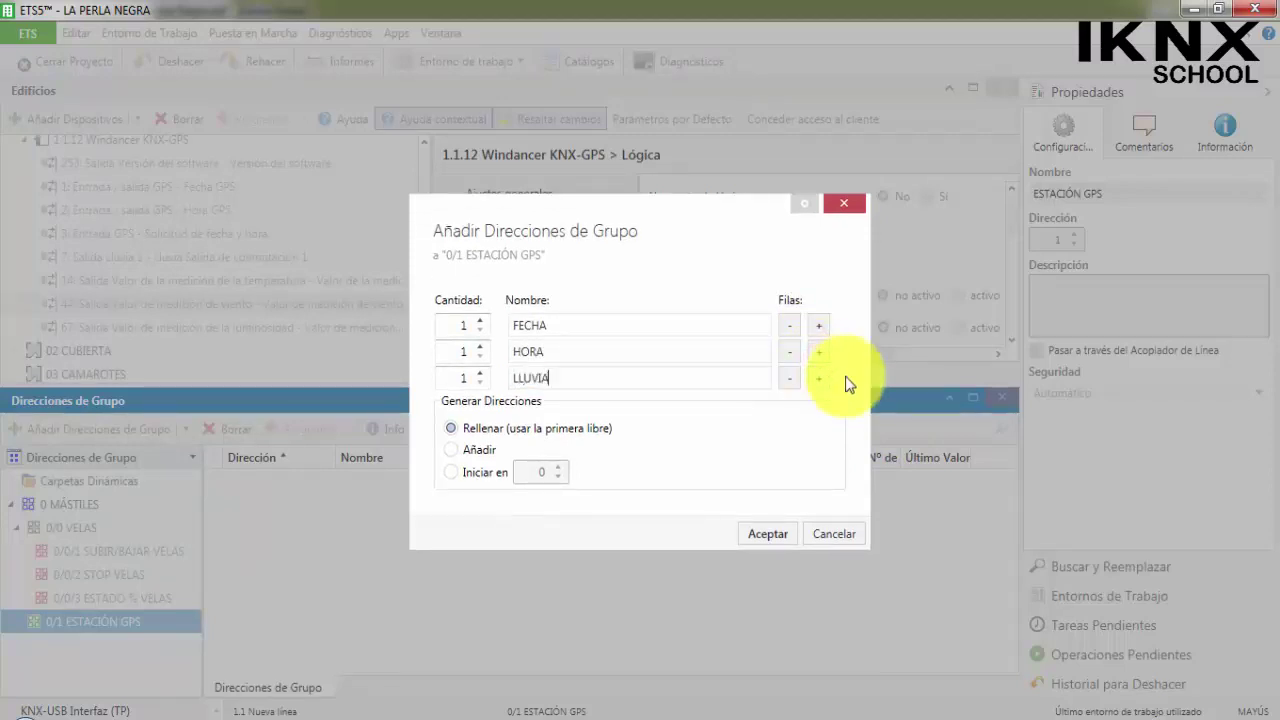
Step: Add rows for TEMPERATURA, VIENTO and LUMINOSIDAD EXTERIOR, create the group addresses and expand 0/1 ESTACIÓN GPS
{"action": "left_click", "coordinate": [818, 378]}
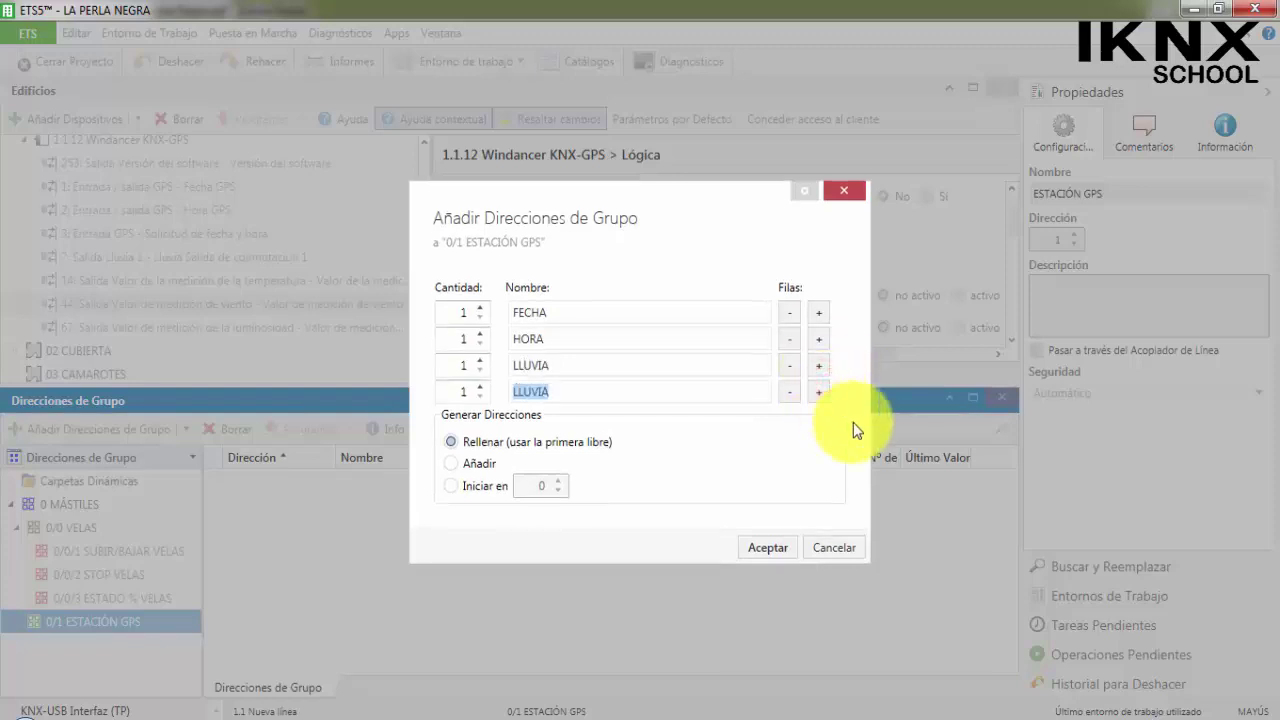
{"action": "type", "text": "TEMPERATURA"}
{"action": "left_click", "coordinate": [818, 394]}
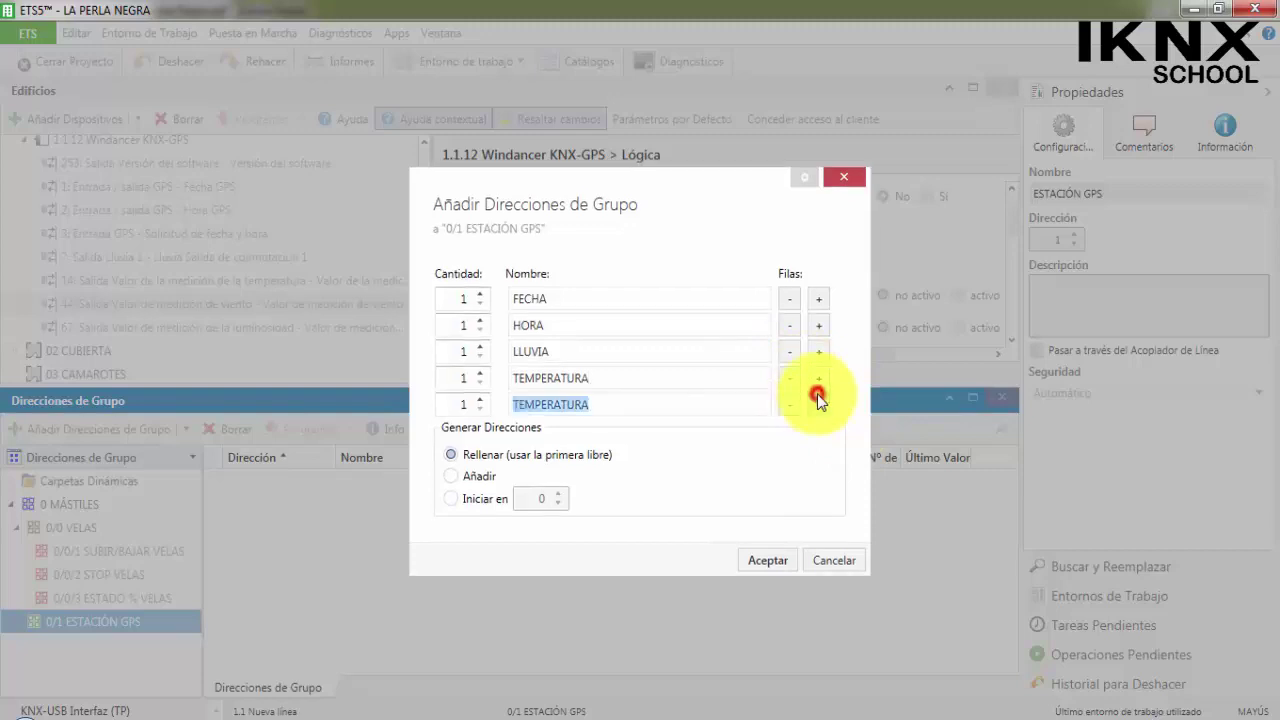
{"action": "type", "text": "VIENTO"}
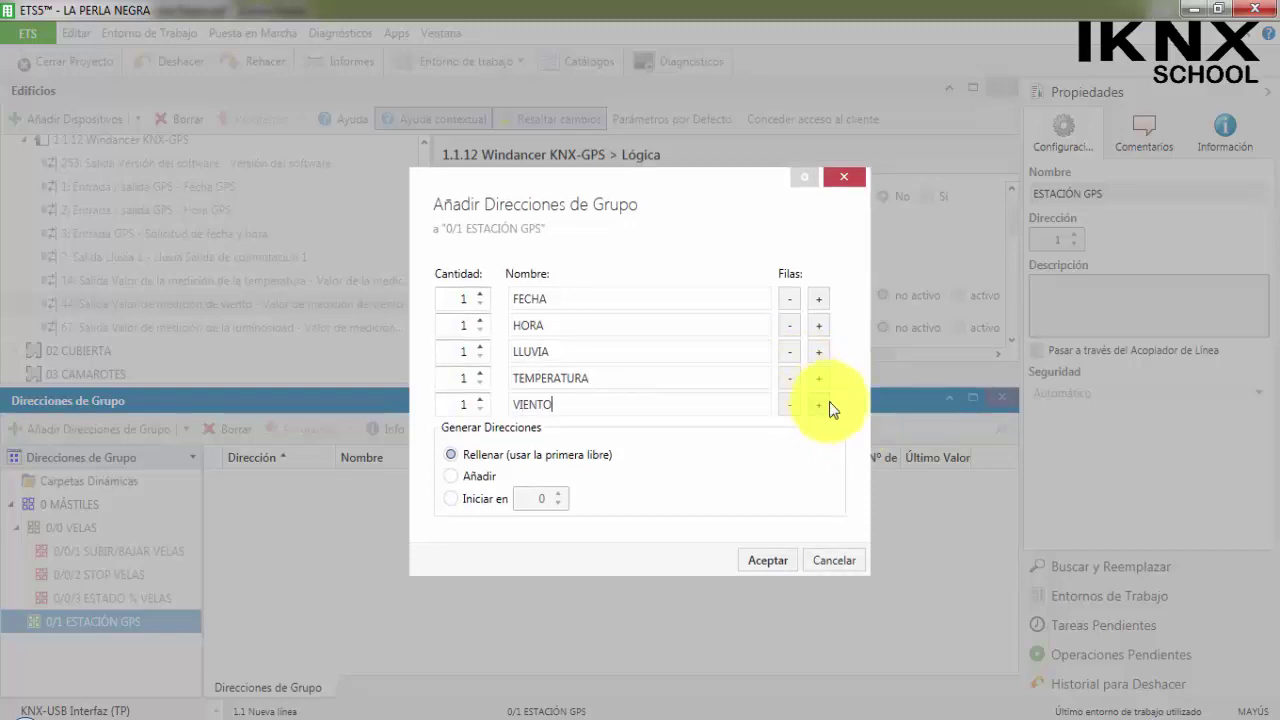
{"action": "left_click", "coordinate": [819, 404]}
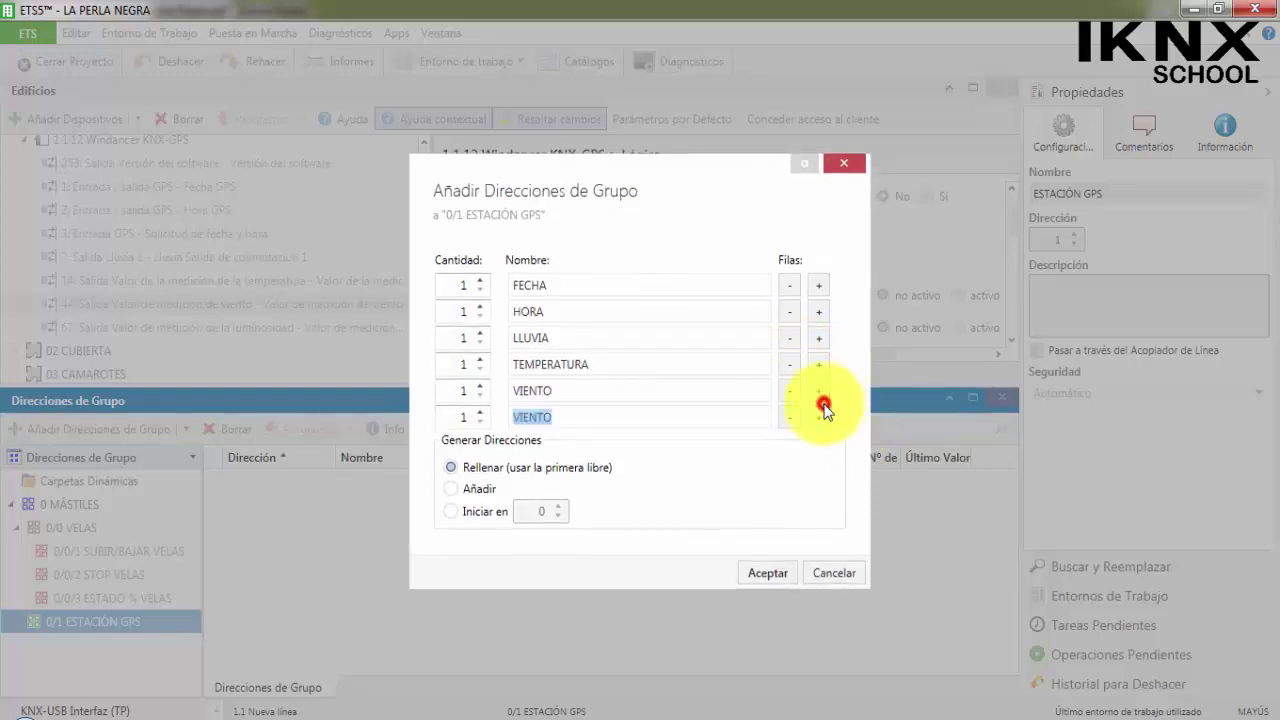
{"action": "type", "text": "LUMINOSIDAD EXTERIOR"}
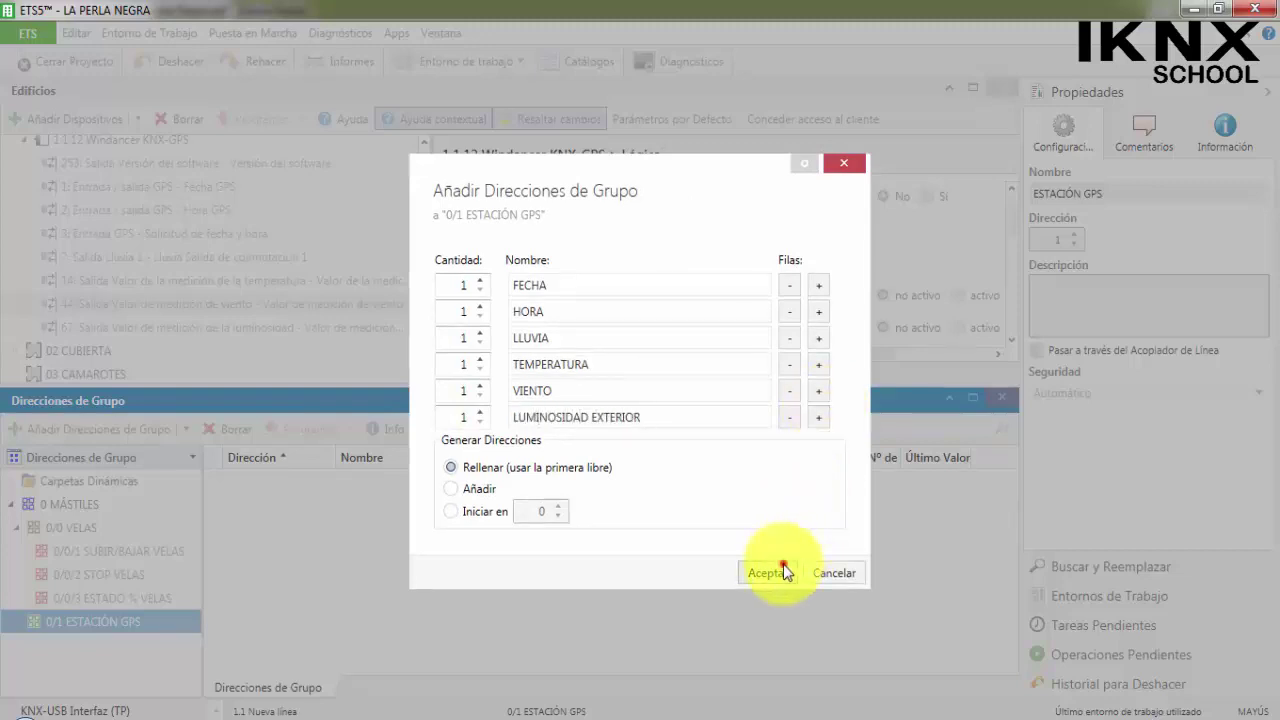
{"action": "left_click", "coordinate": [781, 570]}
{"action": "left_click", "coordinate": [16, 624]}
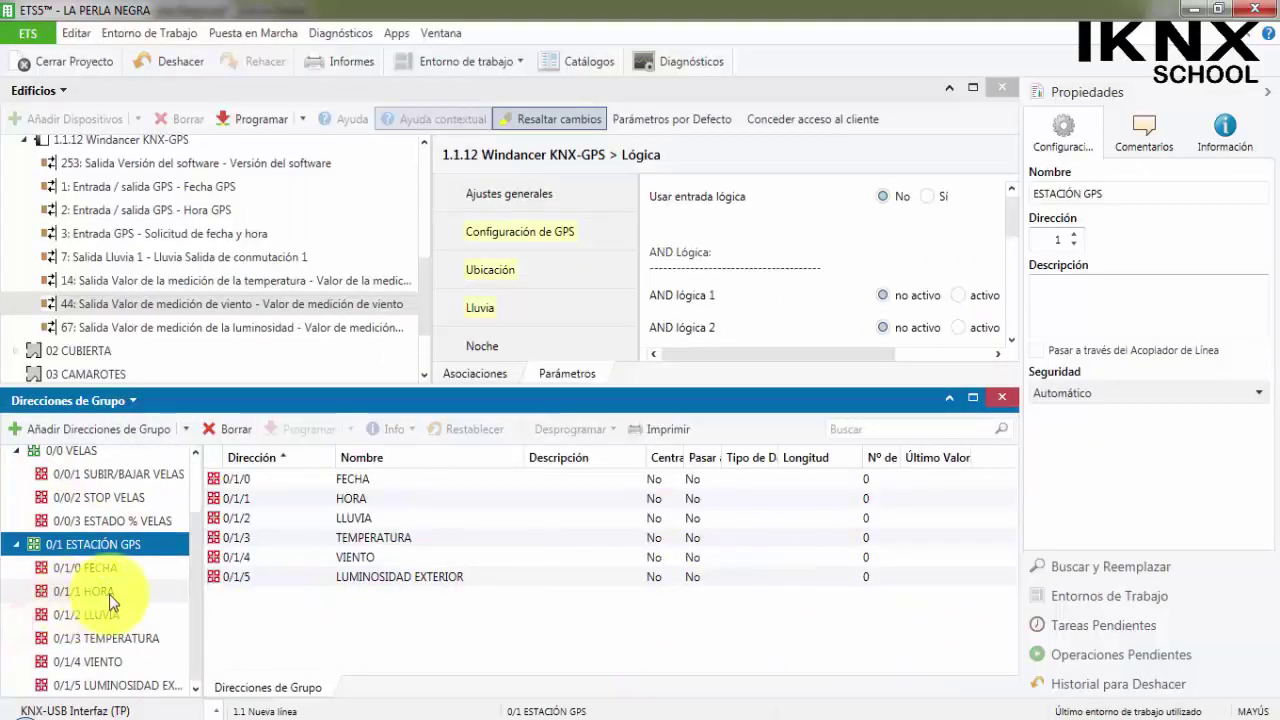
Step: Link the Windancer's Fecha GPS object to 0/1/0 FECHA and its Hora GPS object to 0/1/1 HORA
{"action": "left_click", "coordinate": [168, 184]}
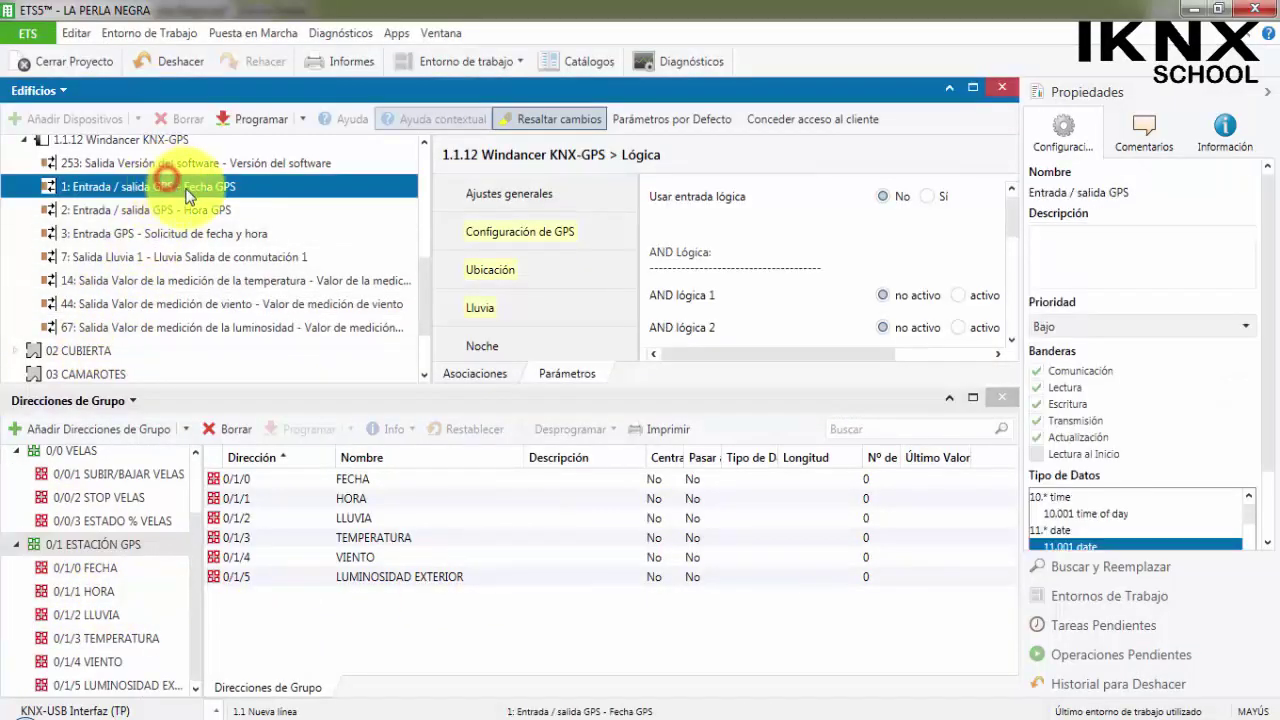
{"action": "left_click_drag", "start_coordinate": [183, 222], "coordinate": [95, 575]}
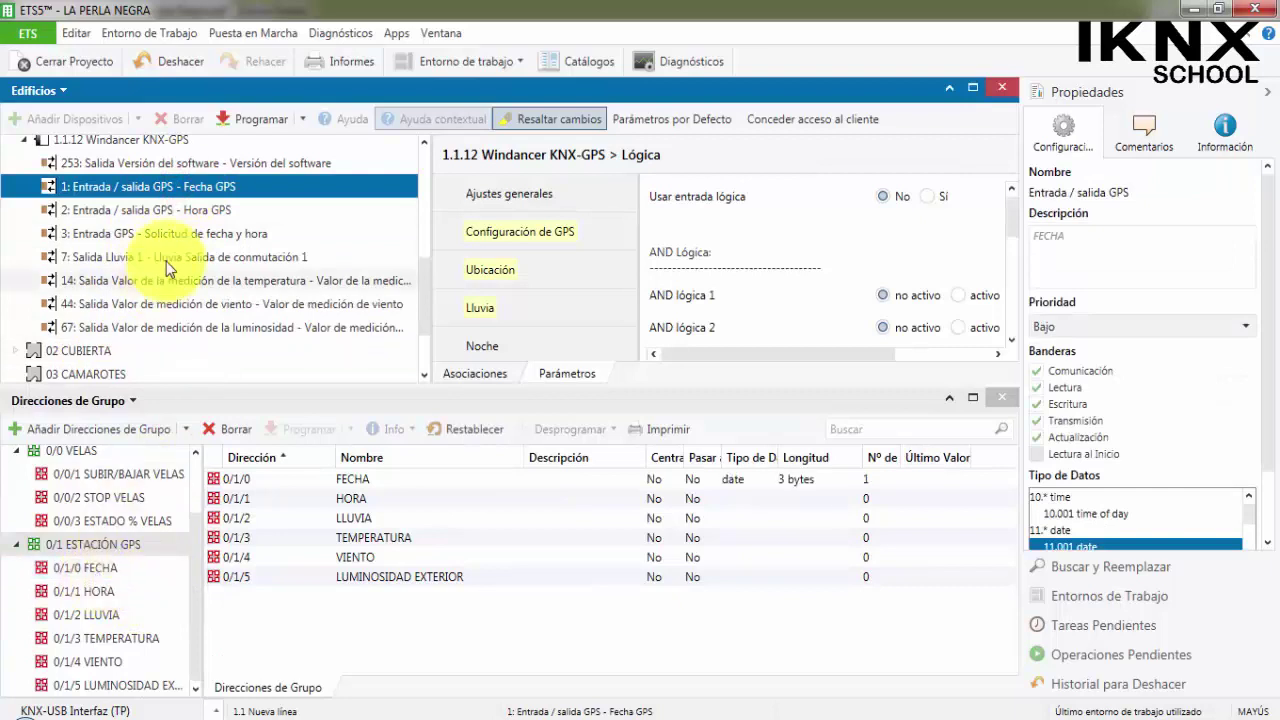
{"action": "mouse_move", "coordinate": [178, 213]}
{"action": "left_mouse_down"}
{"action": "mouse_move", "coordinate": [171, 386]}
{"action": "mouse_move", "coordinate": [189, 566]}
{"action": "mouse_move", "coordinate": [118, 592]}
{"action": "mouse_move", "coordinate": [205, 198]}
{"action": "mouse_move", "coordinate": [200, 210]}
{"action": "left_mouse_up"}
{"action": "left_click", "coordinate": [113, 568]}
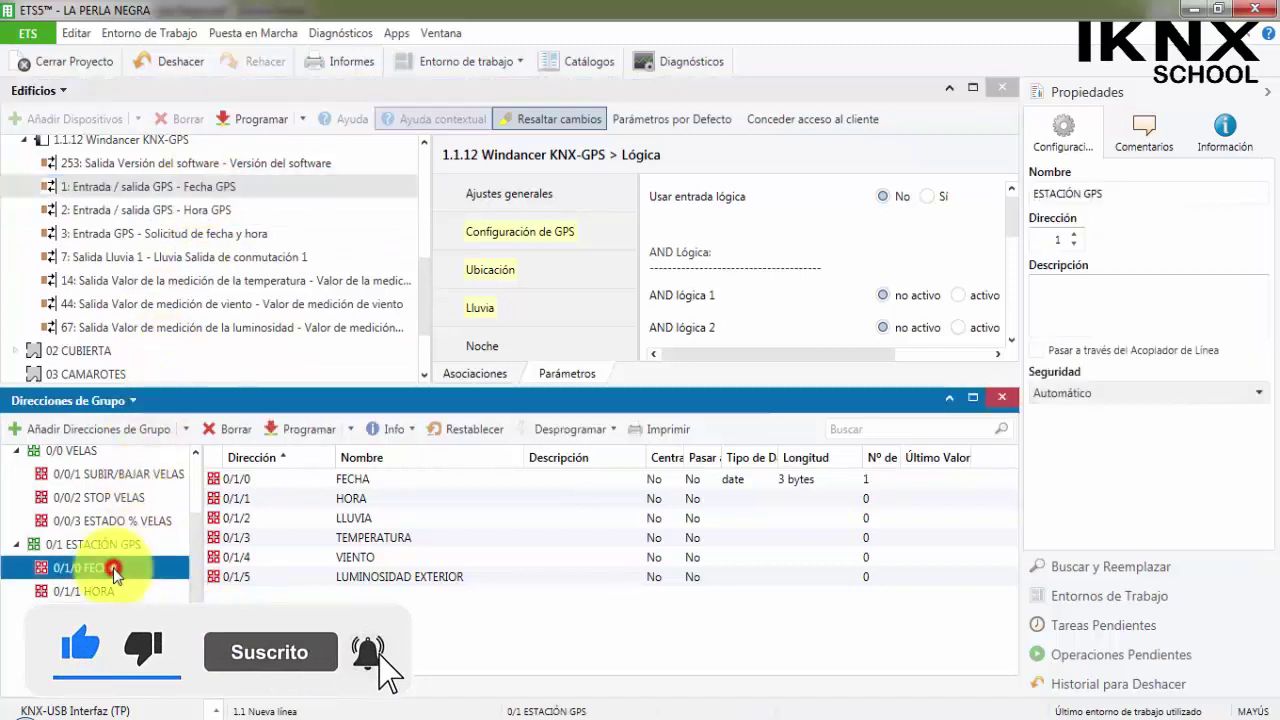
{"action": "left_click", "coordinate": [190, 188]}
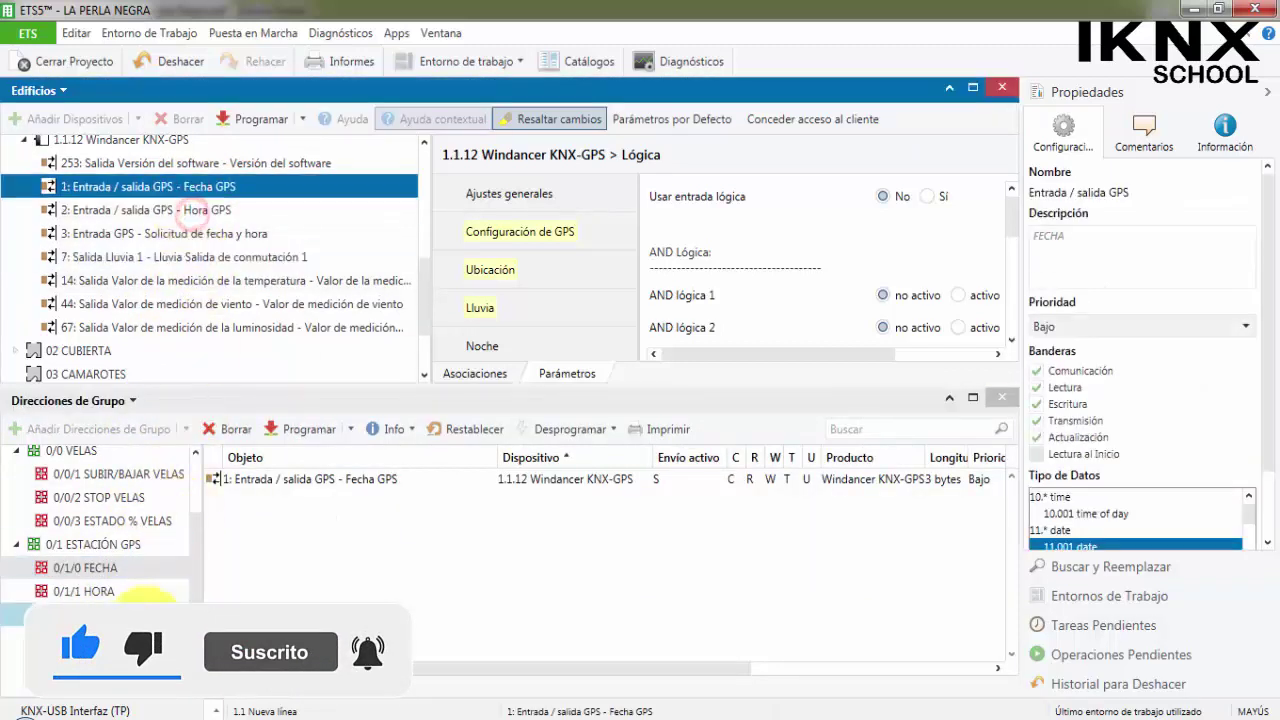
Step: Link object 7 (Salida Lluvia 1) to 0/1/2 LLUVIA and temperature object 14 to 0/1/3 TEMPERATURA
{"action": "left_click", "coordinate": [228, 257]}
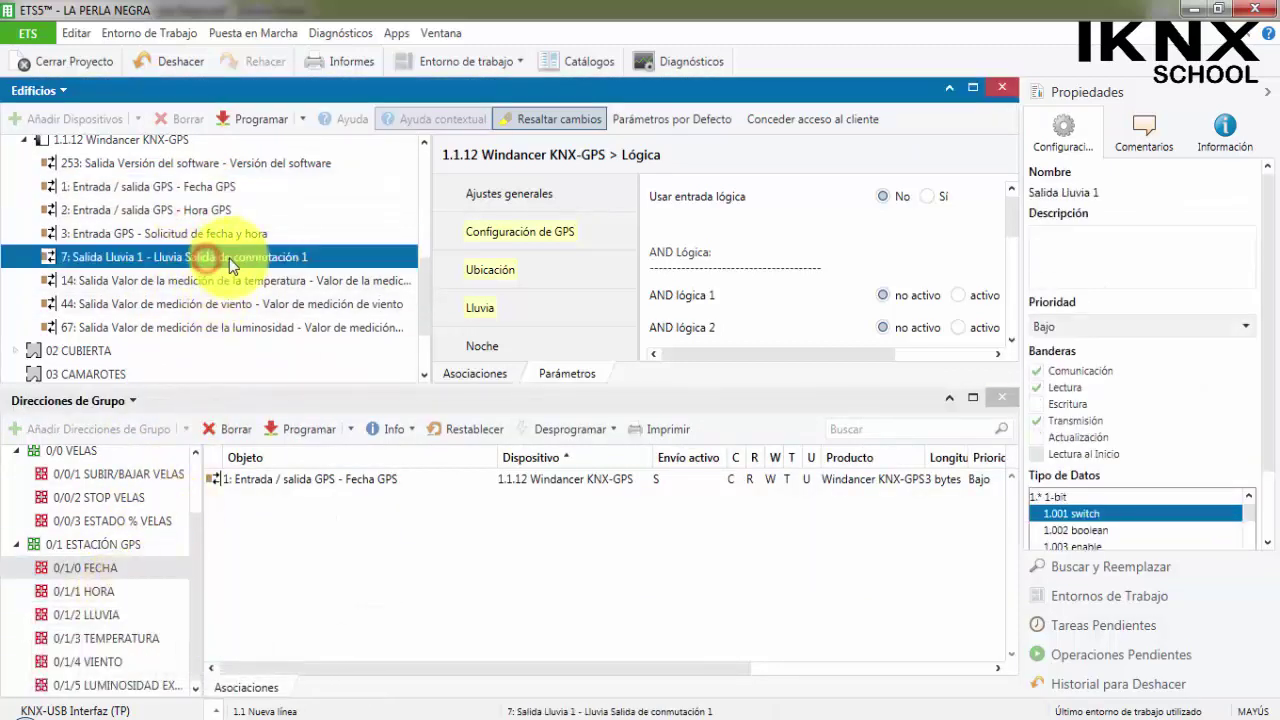
{"action": "left_click_drag", "start_coordinate": [229, 258], "coordinate": [133, 610]}
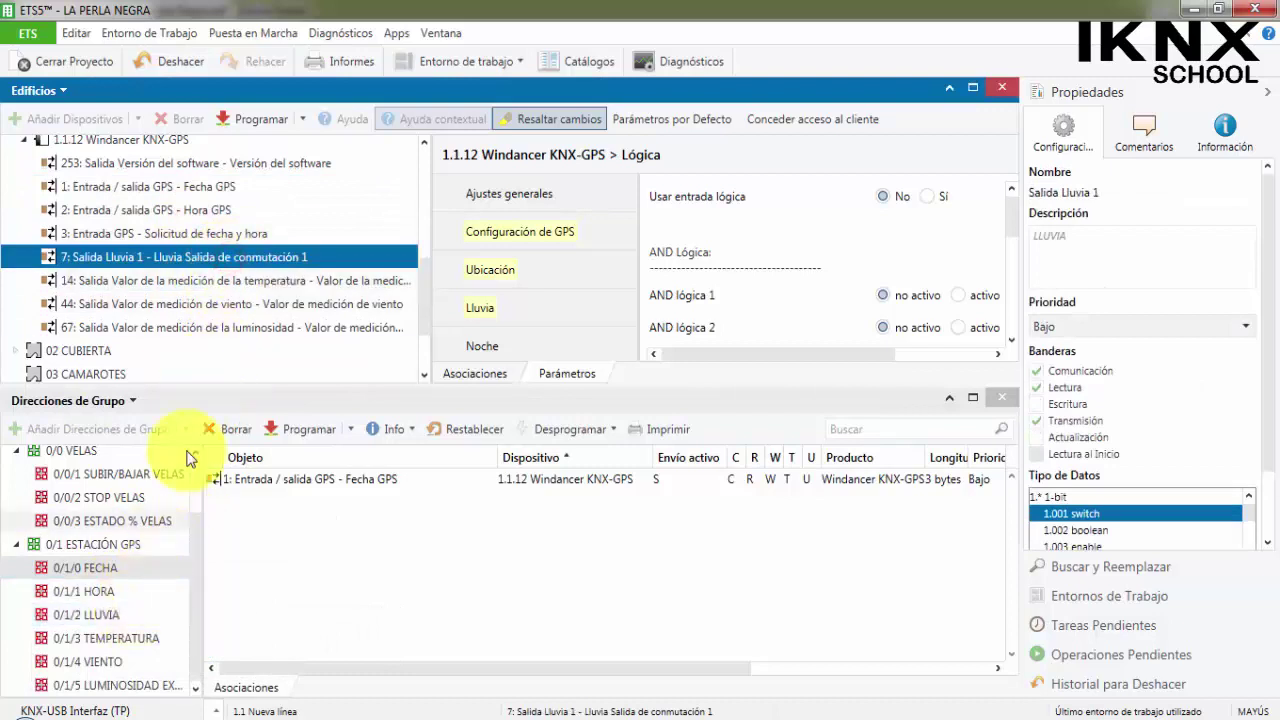
{"action": "left_click", "coordinate": [209, 288]}
{"action": "left_click_drag", "start_coordinate": [239, 285], "coordinate": [150, 638]}
Step: Link wind measurement object 44 to 0/1/4 VIENTO and brightness measurement object 67 to 0/1/5 LUMINOSIDAD EXTERIOR
{"action": "left_click", "coordinate": [245, 304]}
{"action": "left_click_drag", "start_coordinate": [250, 305], "coordinate": [127, 662]}
{"action": "left_click", "coordinate": [218, 327]}
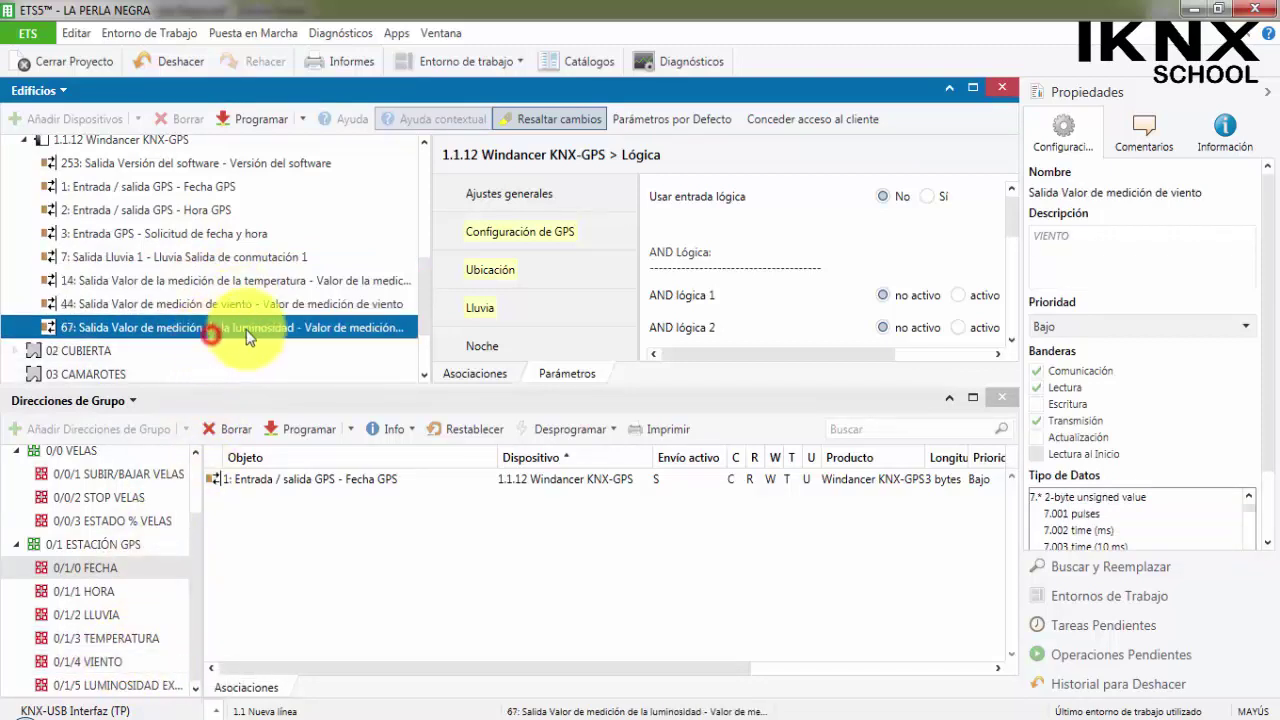
{"action": "left_click_drag", "start_coordinate": [251, 330], "coordinate": [168, 686]}
Step: Examine the linked objects of the group addresses LLUVIA, TEMPERATURA, VIENTO and LUMINOSIDAD EXTERIOR
{"action": "left_click", "coordinate": [120, 614]}
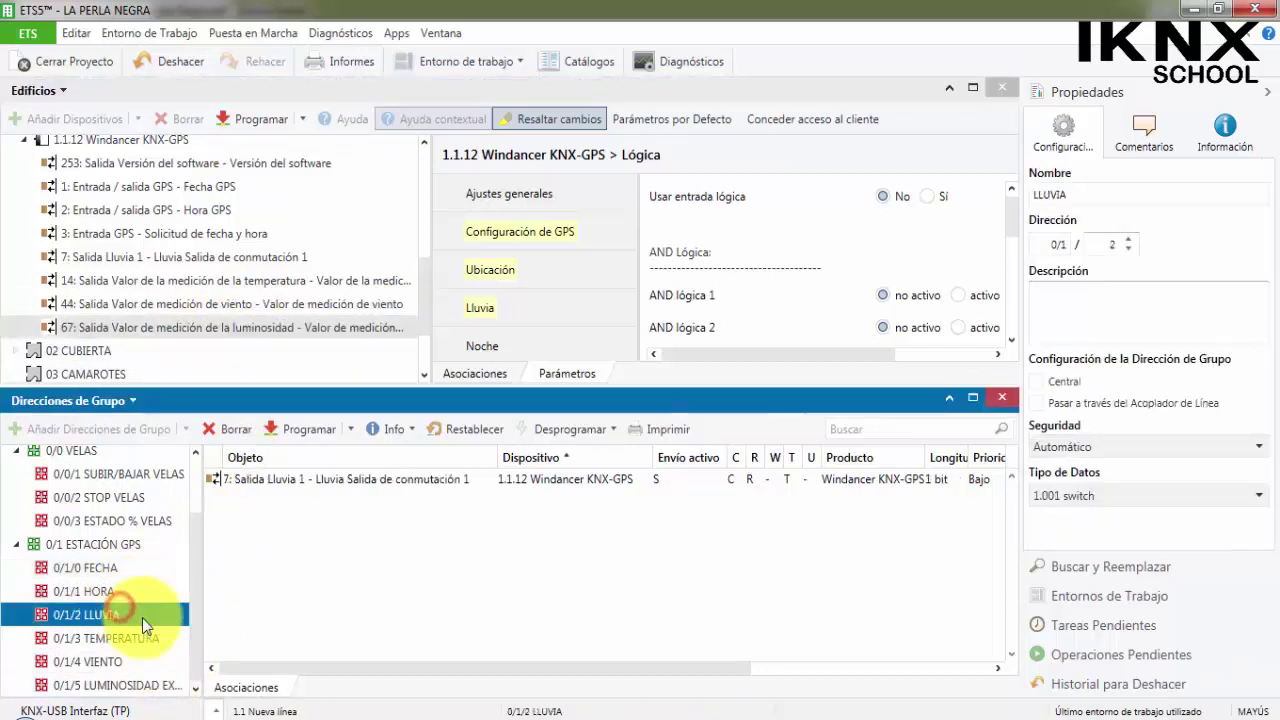
{"action": "left_click", "coordinate": [137, 636]}
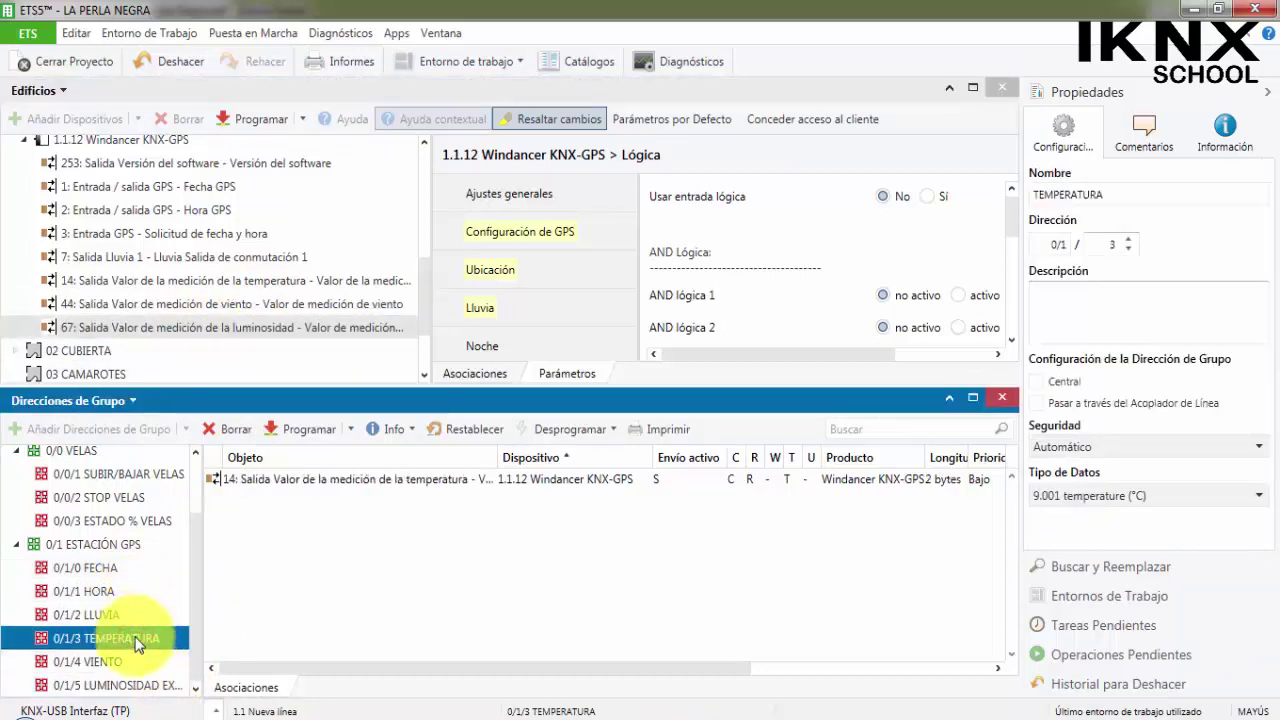
{"action": "left_click", "coordinate": [105, 613]}
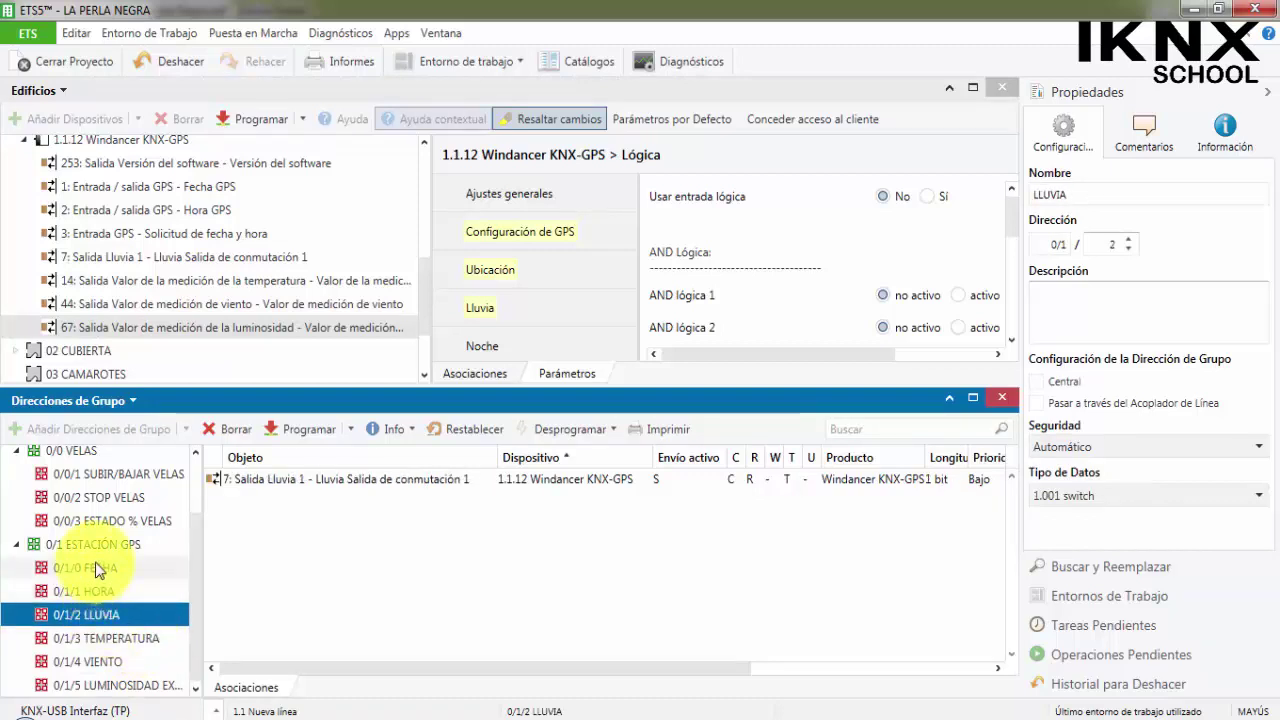
{"action": "left_click", "coordinate": [130, 637]}
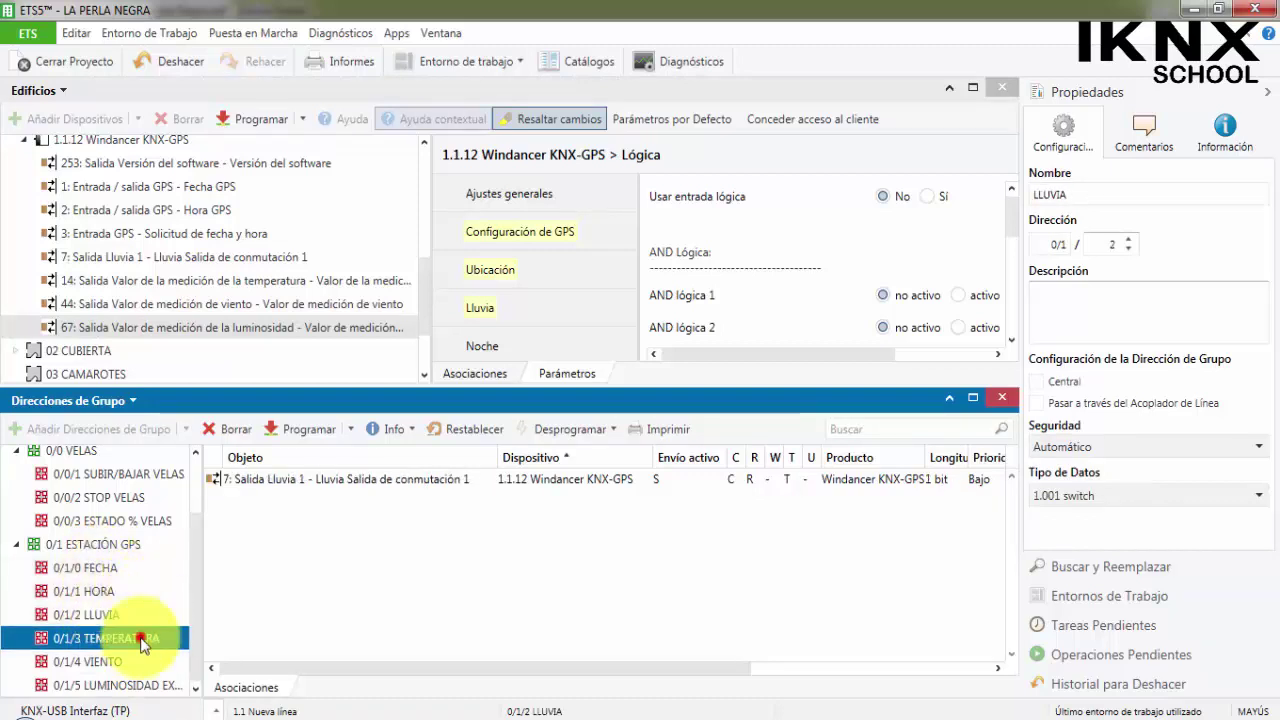
{"action": "left_click", "coordinate": [120, 658]}
{"action": "left_click", "coordinate": [138, 682]}
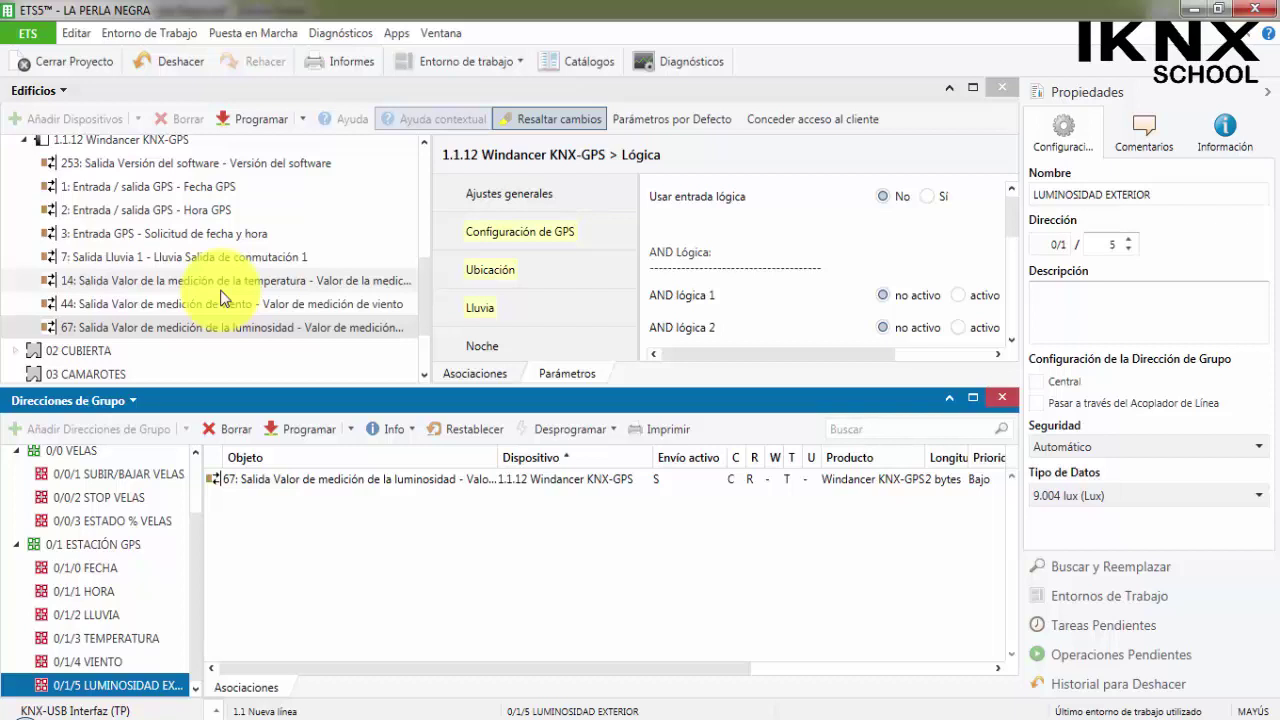
{"action": "left_click", "coordinate": [118, 613]}
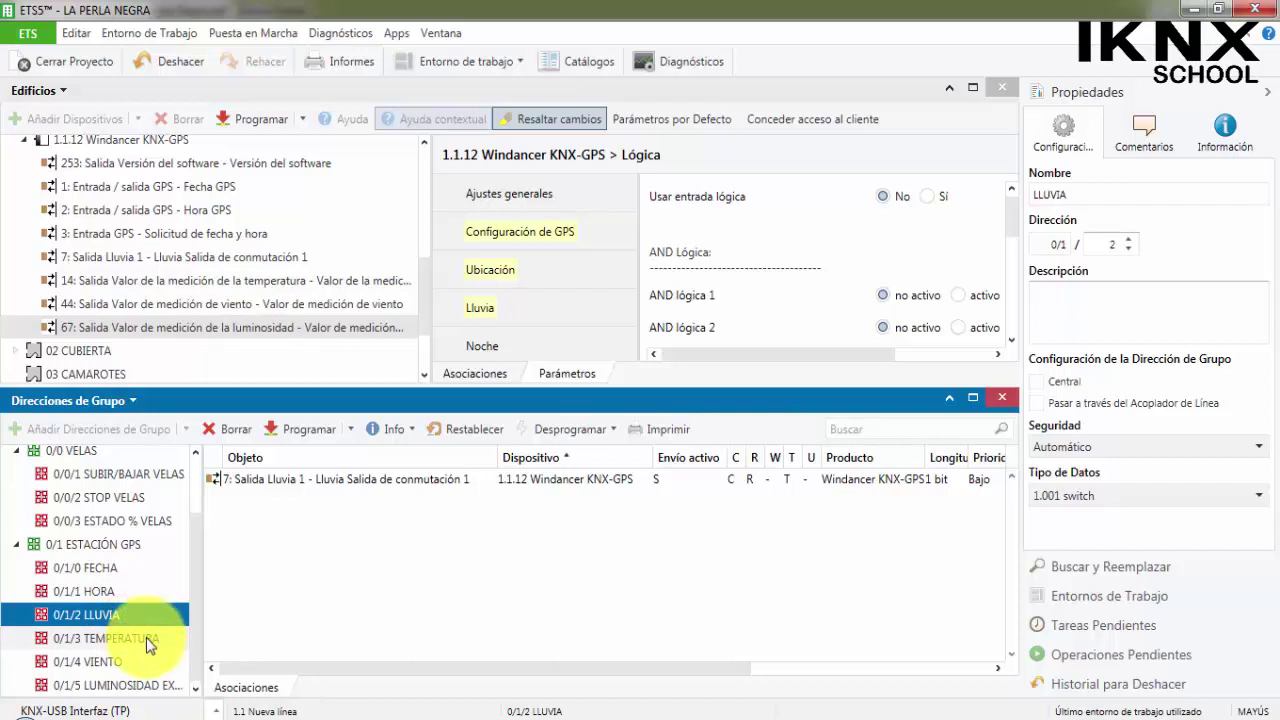
{"action": "left_click", "coordinate": [146, 637]}
{"action": "left_click", "coordinate": [128, 661]}
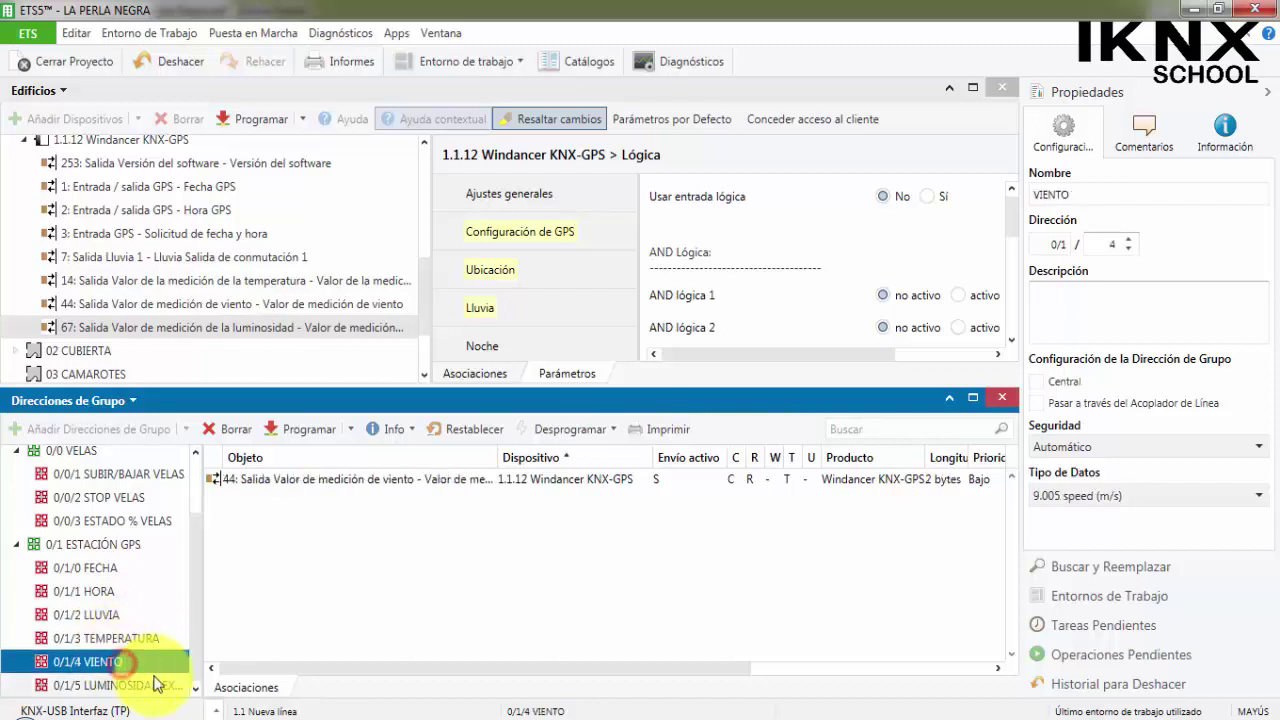
{"action": "left_click", "coordinate": [155, 684]}
Step: Examine the data types of the group addresses LLUVIA, FECHA, HORA and TEMPERATURA, including the 2-byte float options available for TEMPERATURA
{"action": "left_click", "coordinate": [118, 614]}
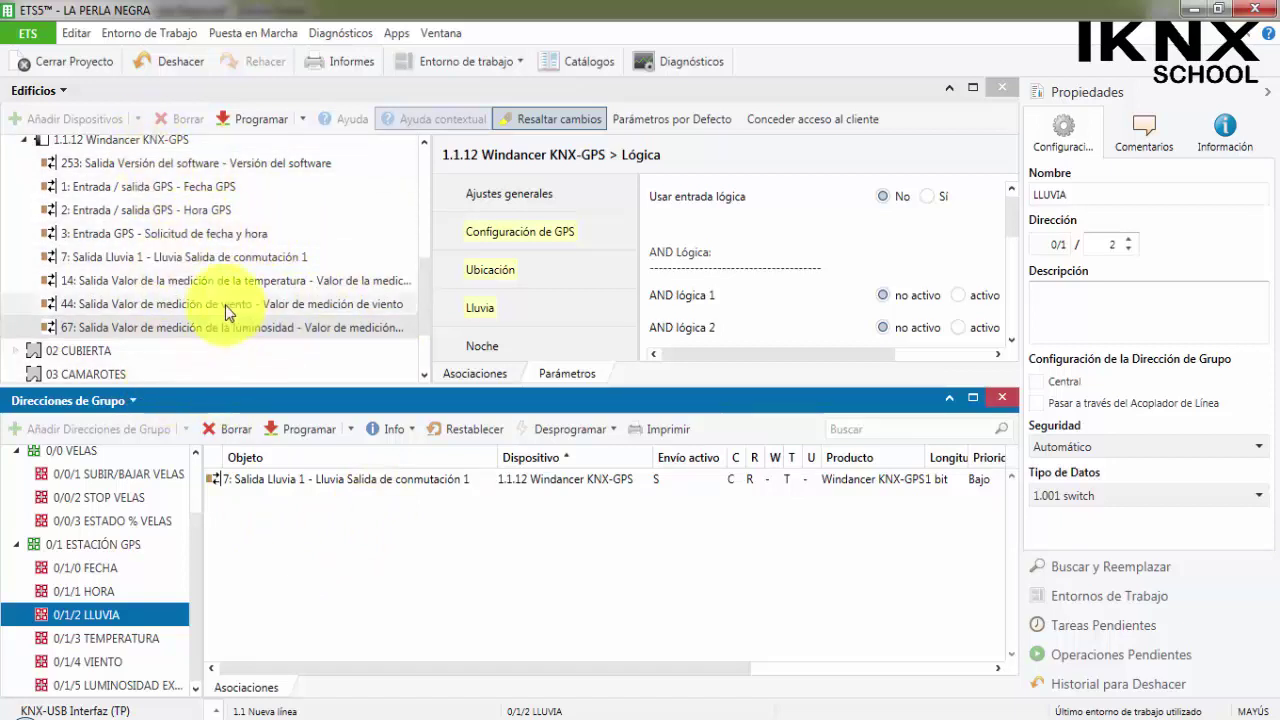
{"action": "left_click", "coordinate": [110, 567]}
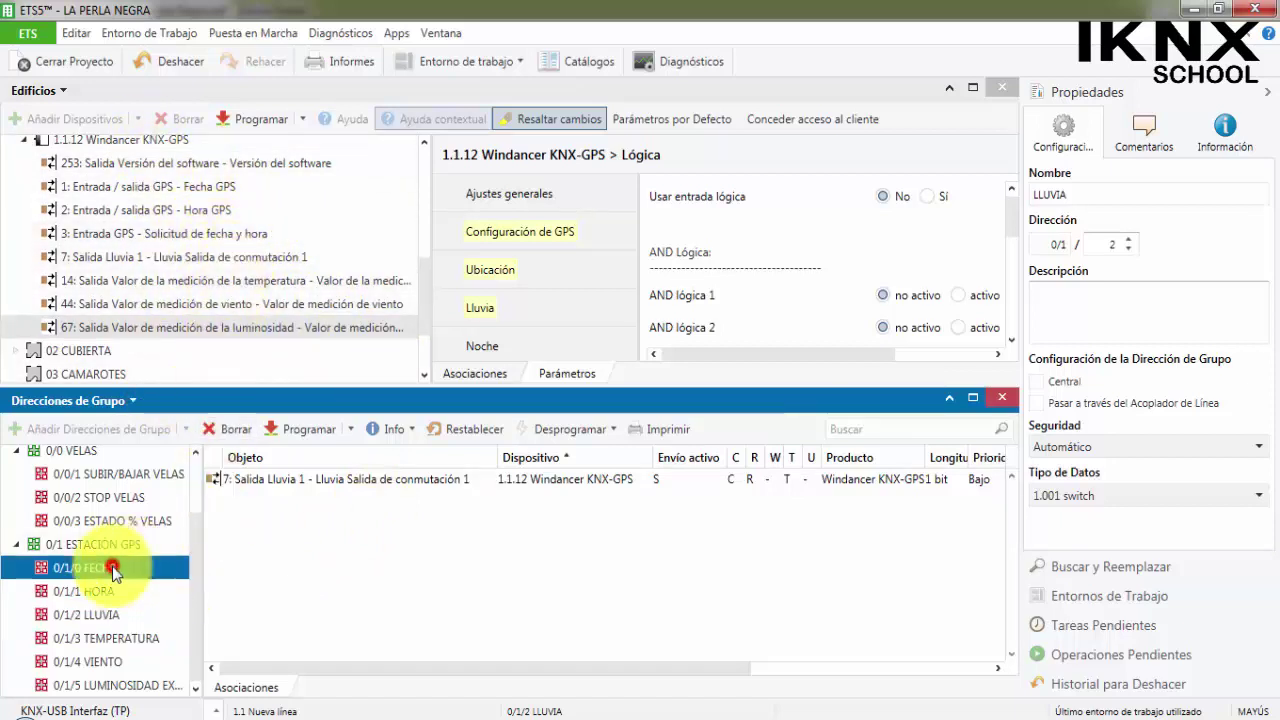
{"action": "left_click", "coordinate": [115, 591]}
{"action": "left_click", "coordinate": [117, 613]}
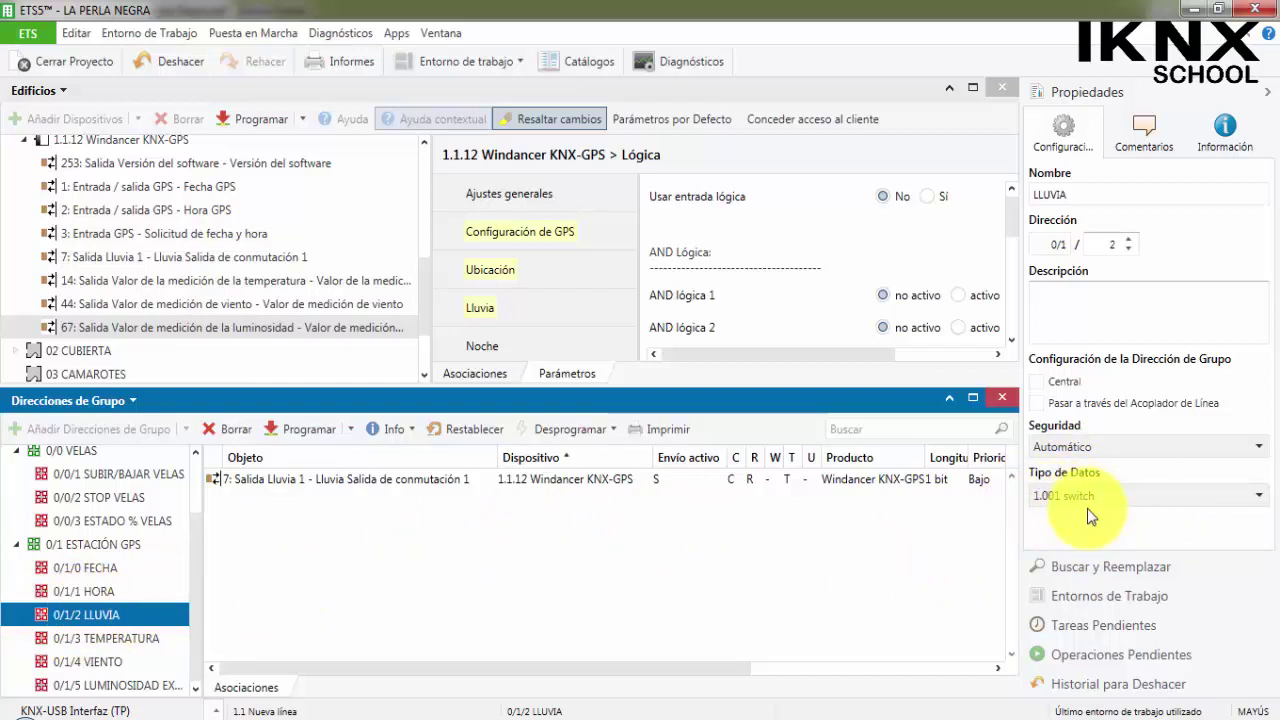
{"action": "left_click", "coordinate": [120, 640]}
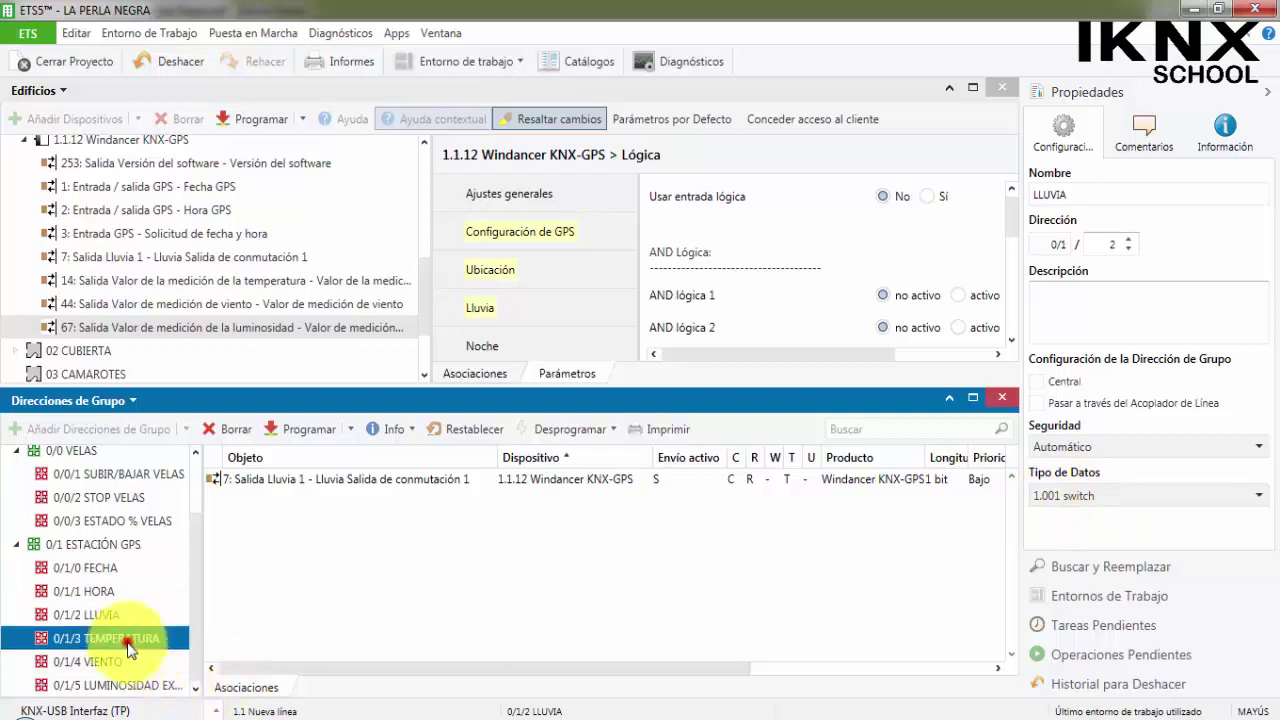
{"action": "left_click", "coordinate": [1074, 502]}
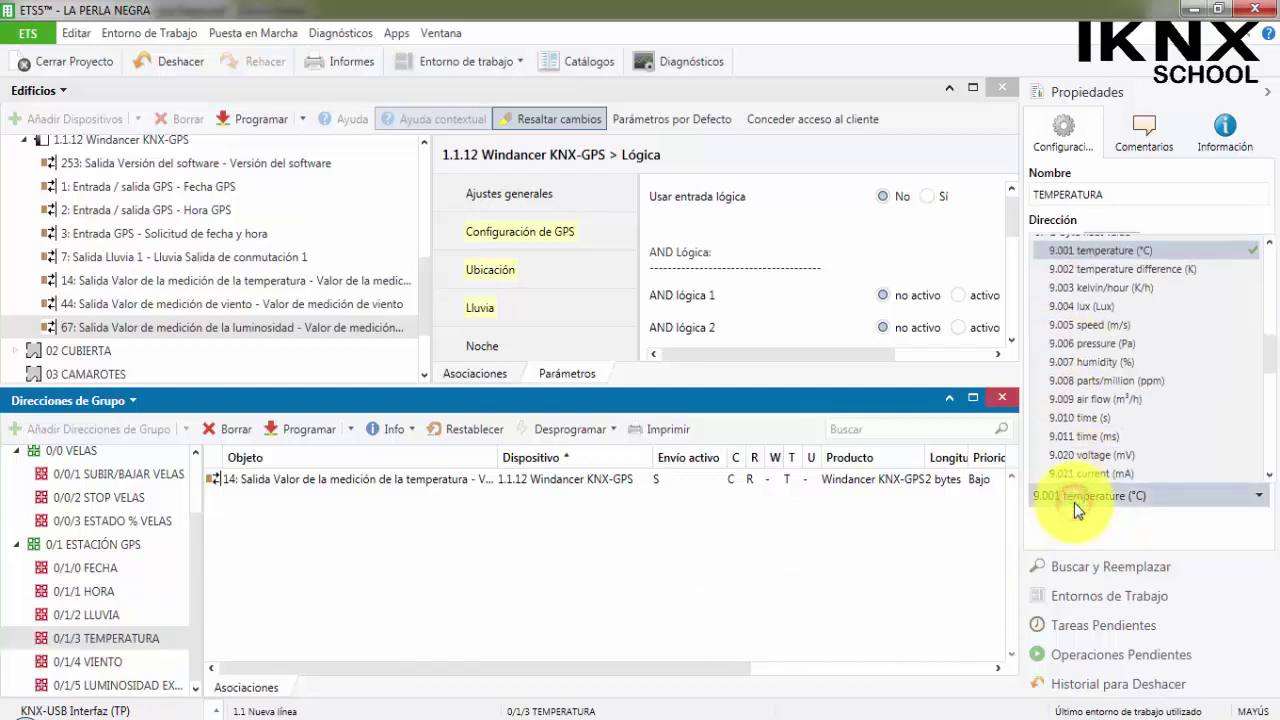
{"action": "scroll", "coordinate": [1100, 273], "scroll_direction": "up", "scroll_amount": 1}
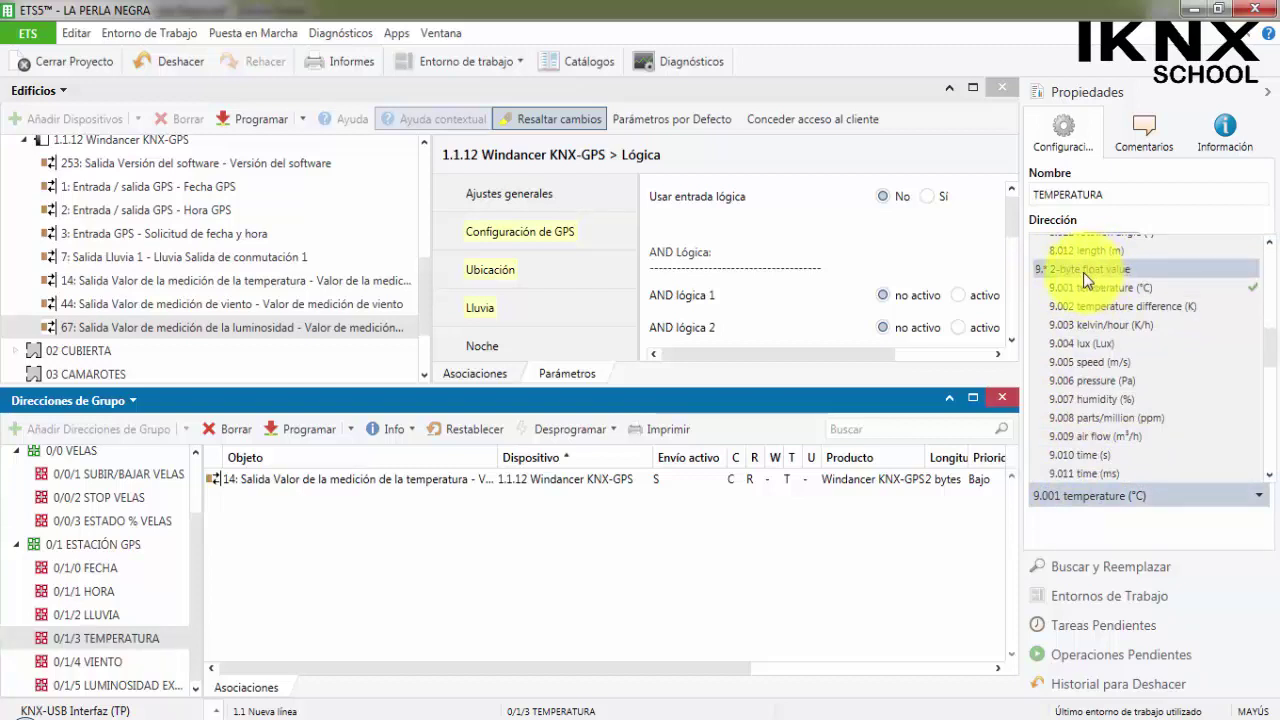
{"action": "left_click", "coordinate": [880, 591]}
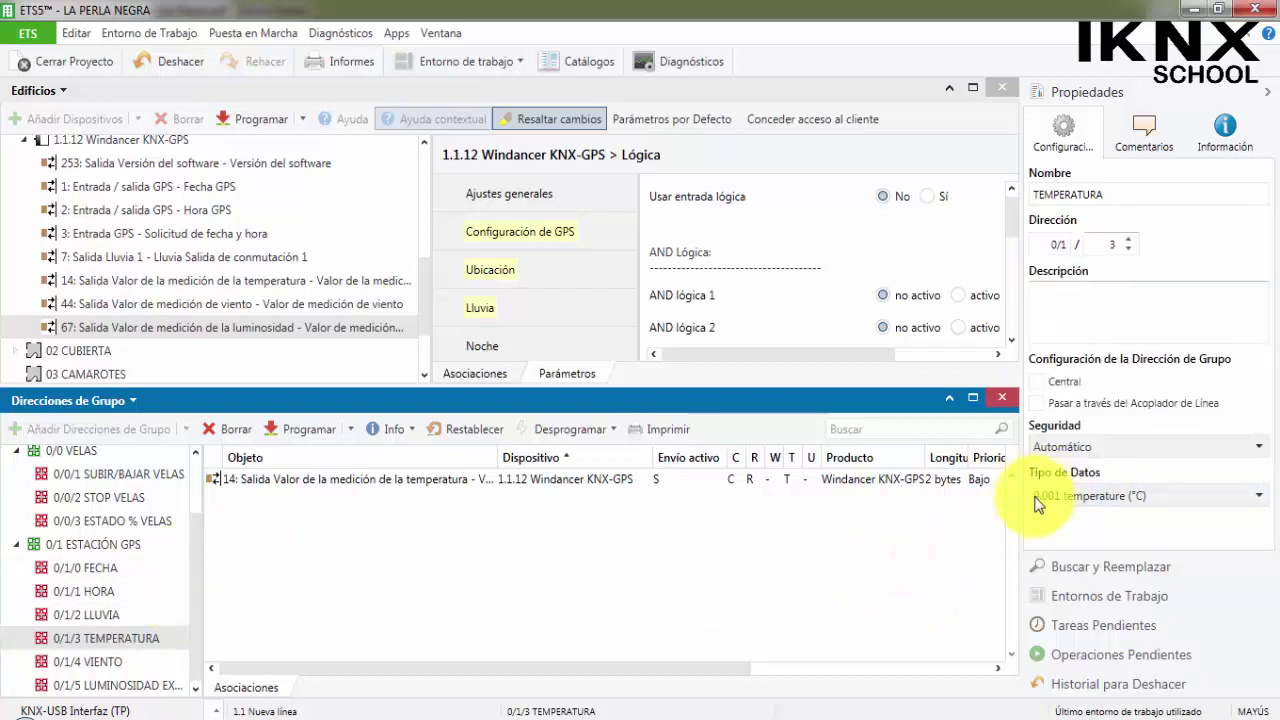
Step: Examine the data types of VIENTO and LUMINOSIDAD EXTERIOR and compare them with those of TEMPERATURA and LLUVIA
{"action": "left_click", "coordinate": [110, 662]}
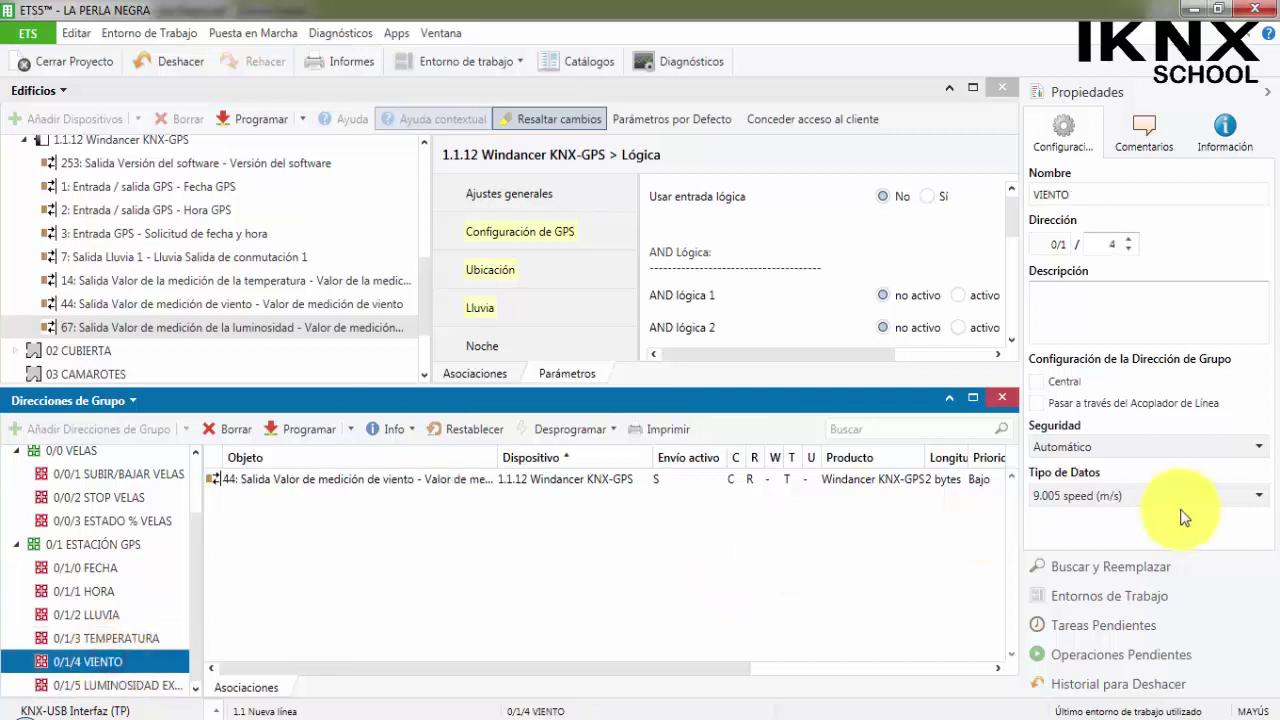
{"action": "left_click", "coordinate": [1052, 498]}
{"action": "scroll", "coordinate": [1077, 285], "scroll_direction": "up", "scroll_amount": 3}
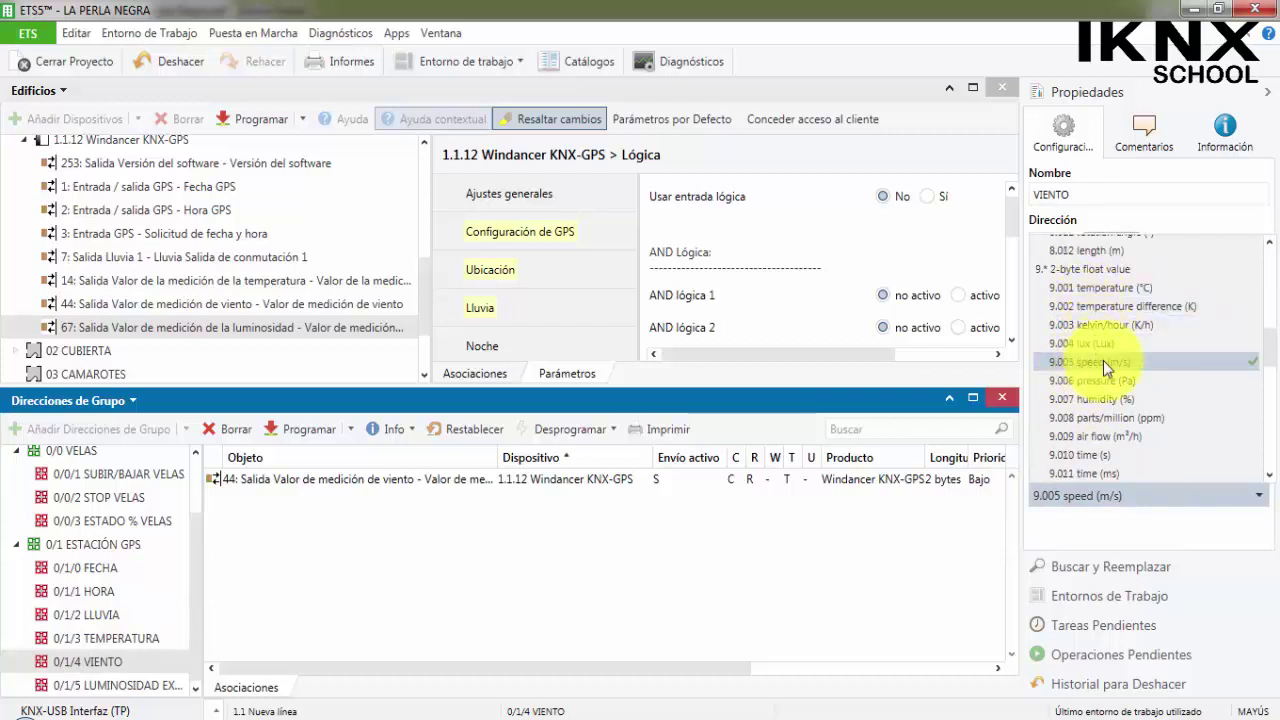
{"action": "left_click", "coordinate": [715, 568]}
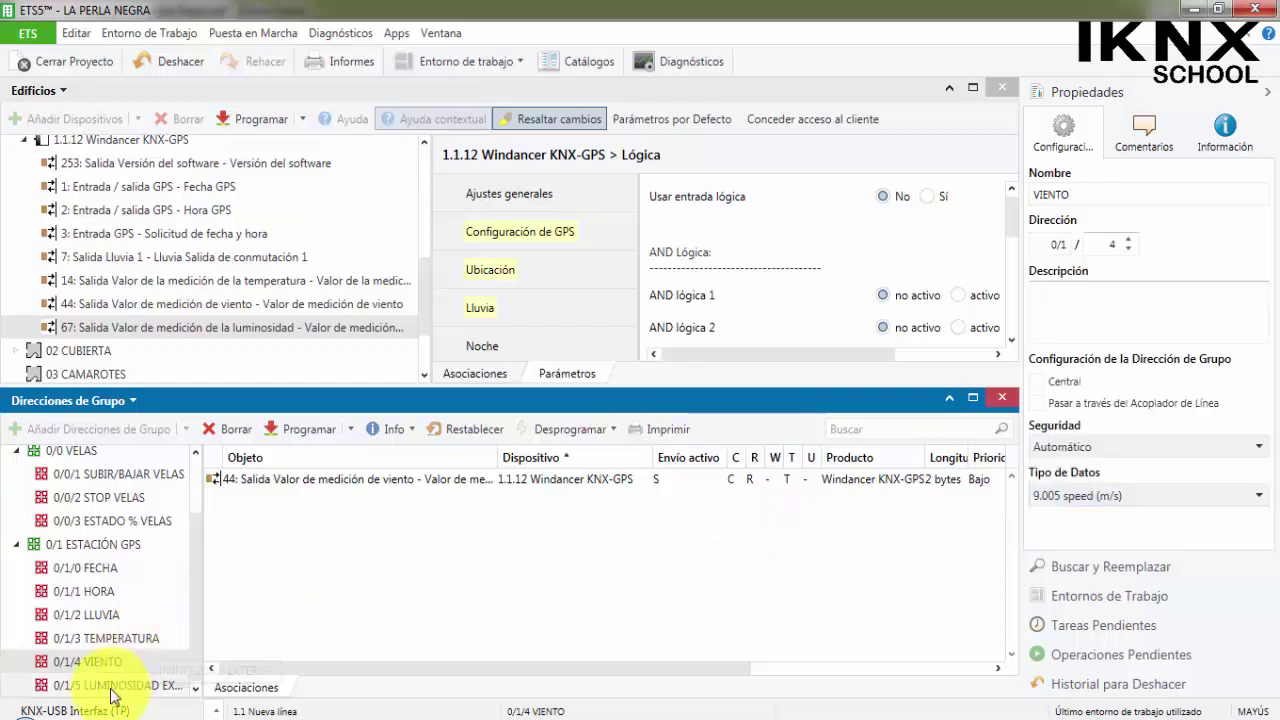
{"action": "left_click", "coordinate": [110, 682]}
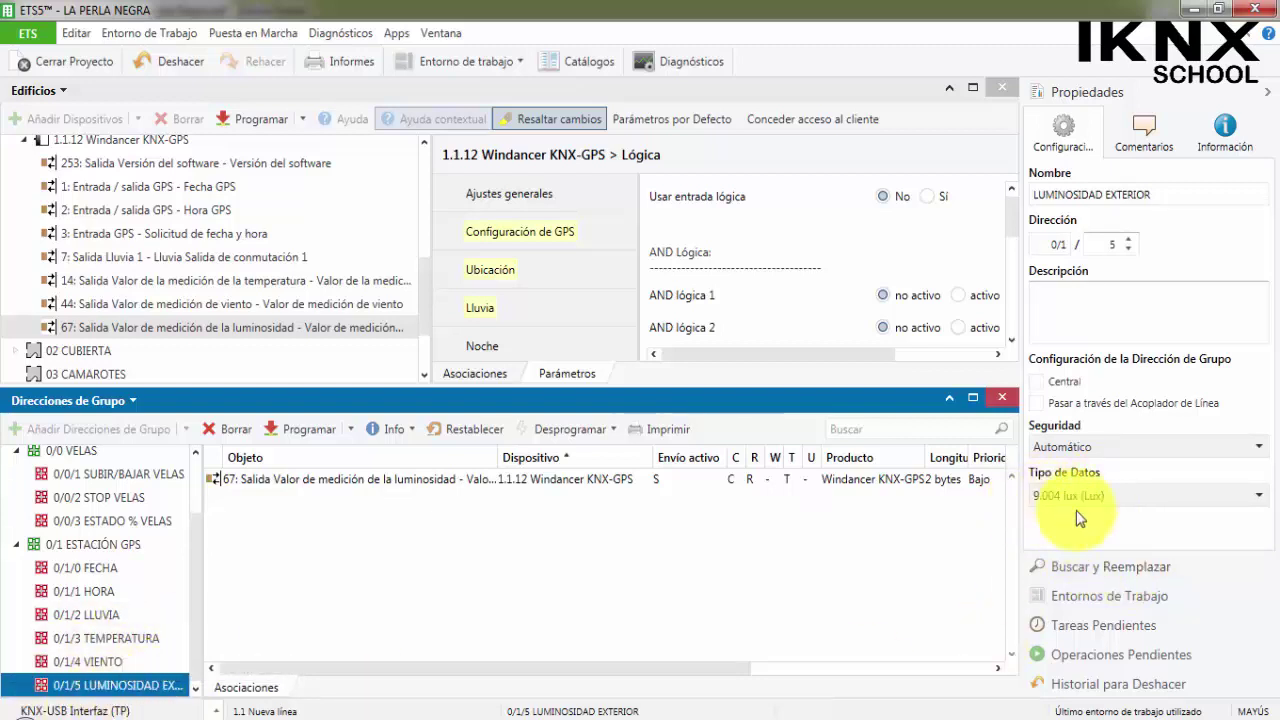
{"action": "left_click", "coordinate": [168, 637]}
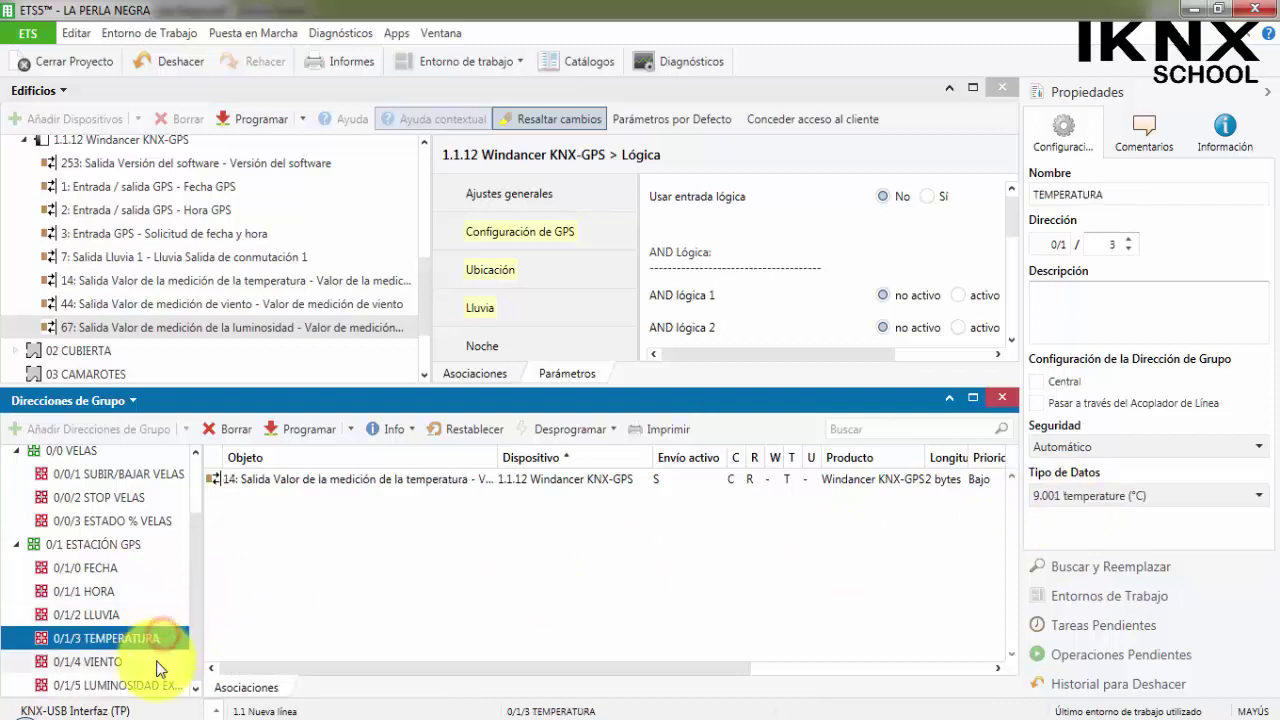
{"action": "left_click", "coordinate": [158, 661]}
{"action": "left_click", "coordinate": [149, 686]}
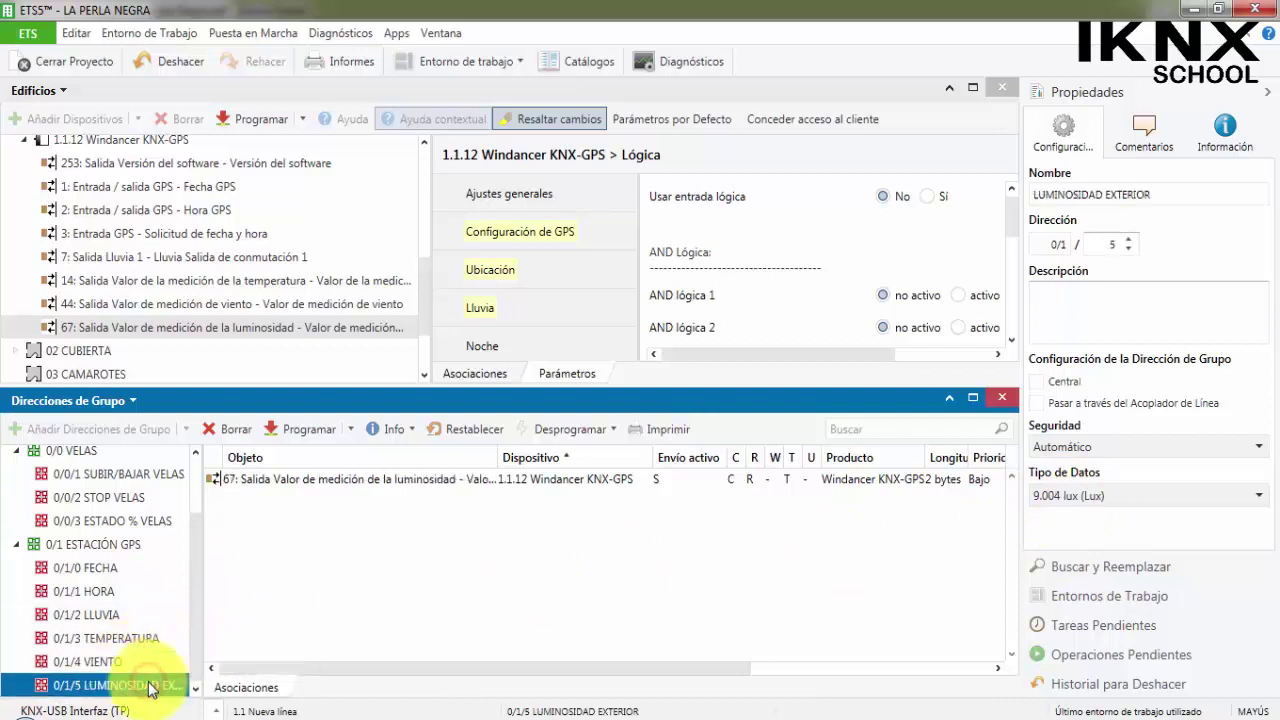
{"action": "left_click", "coordinate": [87, 614]}
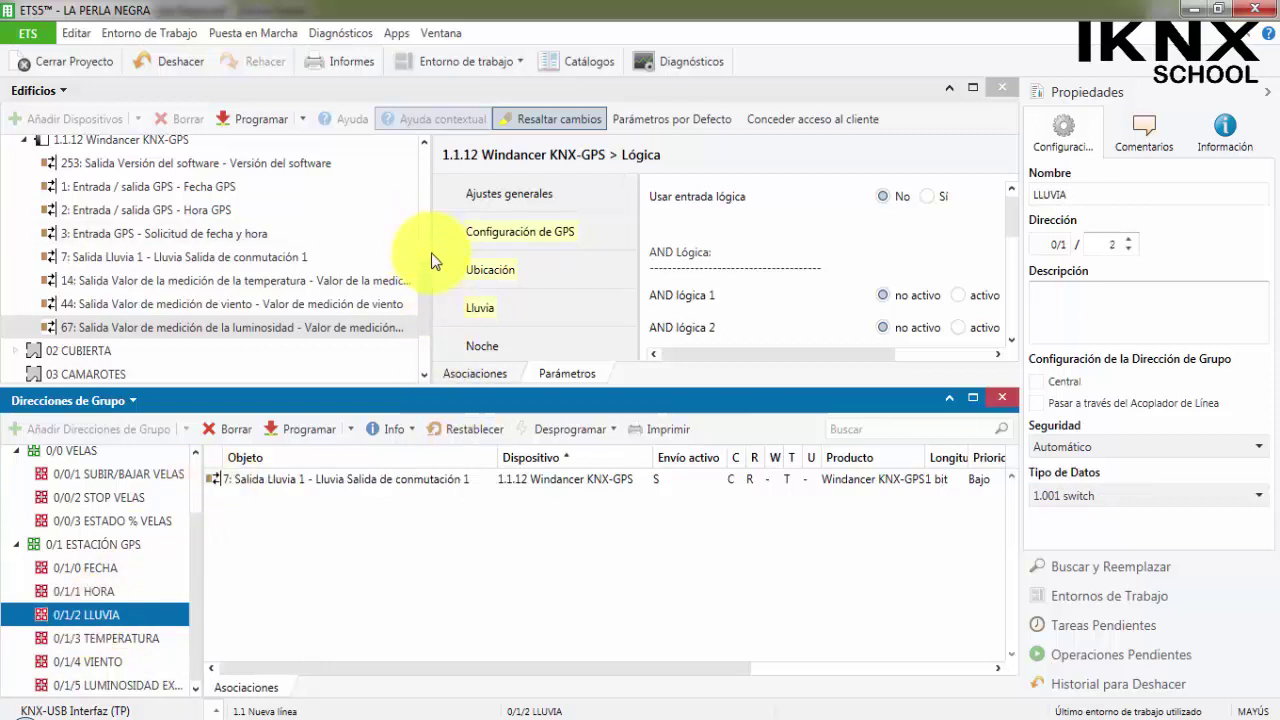
Step: Resize the building and group address panes and show the parameters of 1.1.11 Fabro KNX under 02 CUBIERTA
{"action": "left_click_drag", "start_coordinate": [433, 252], "coordinate": [266, 229]}
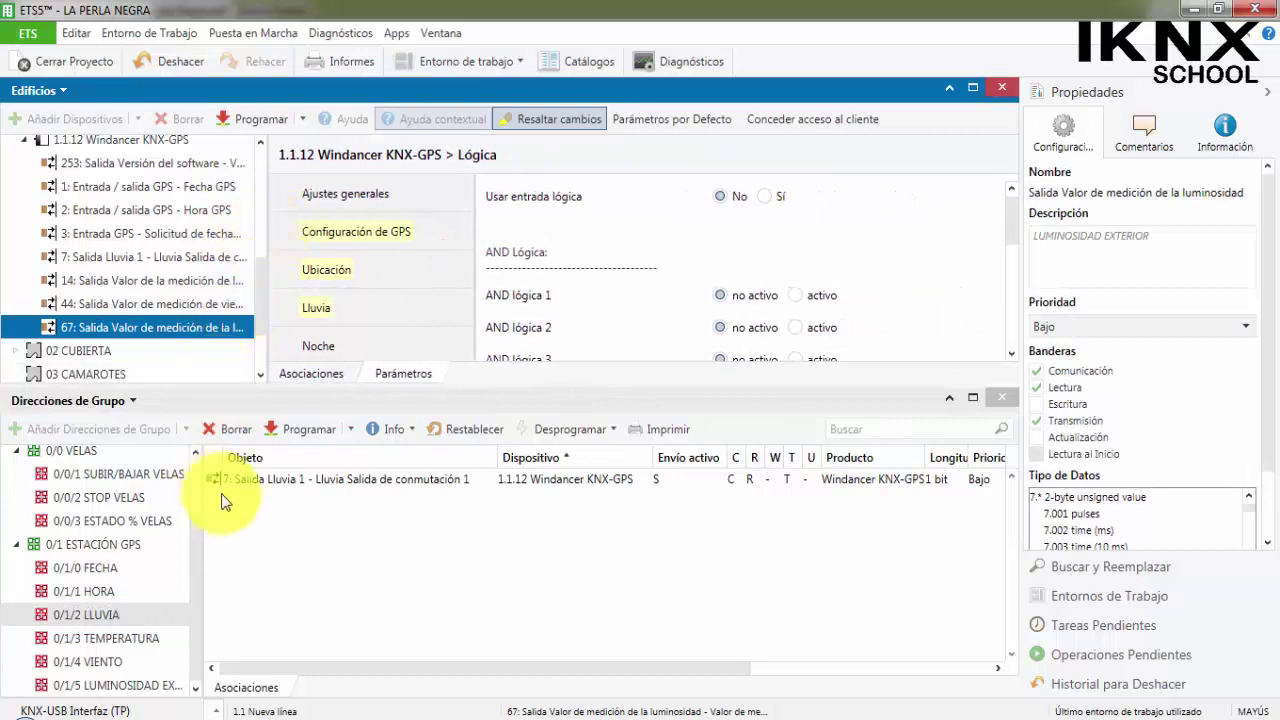
{"action": "left_click_drag", "start_coordinate": [203, 505], "coordinate": [266, 510]}
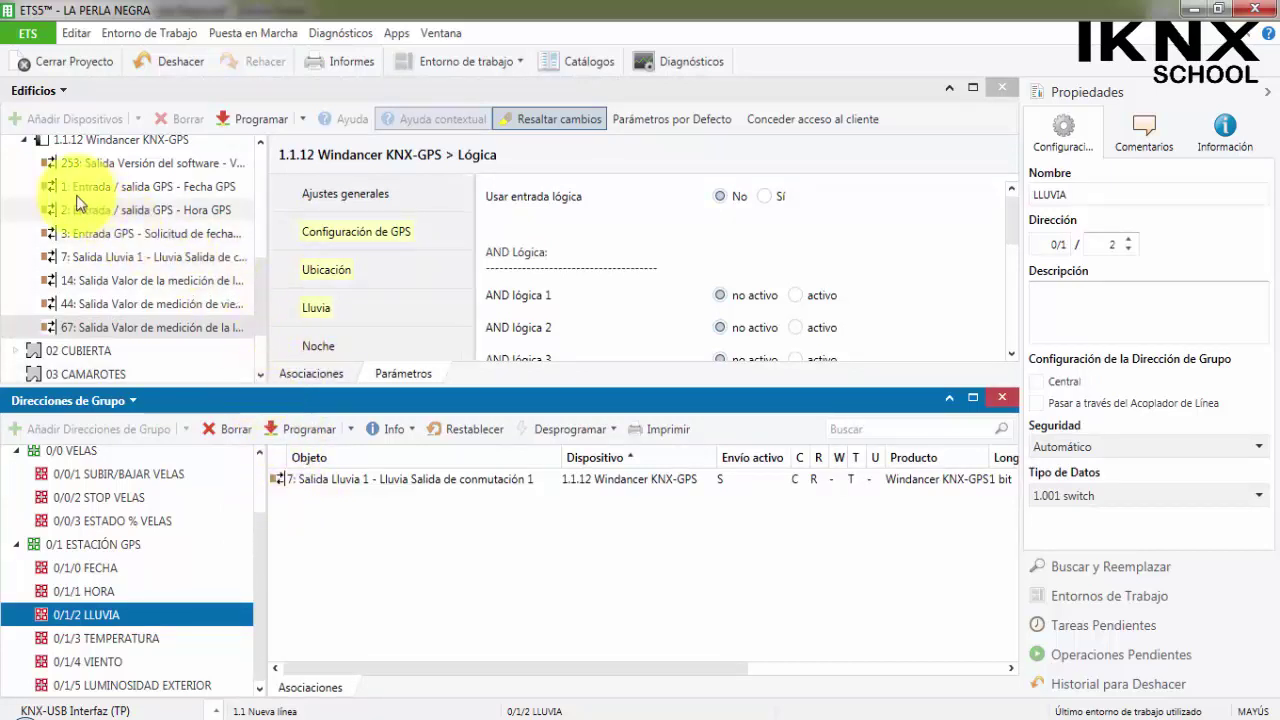
{"action": "left_click", "coordinate": [30, 146]}
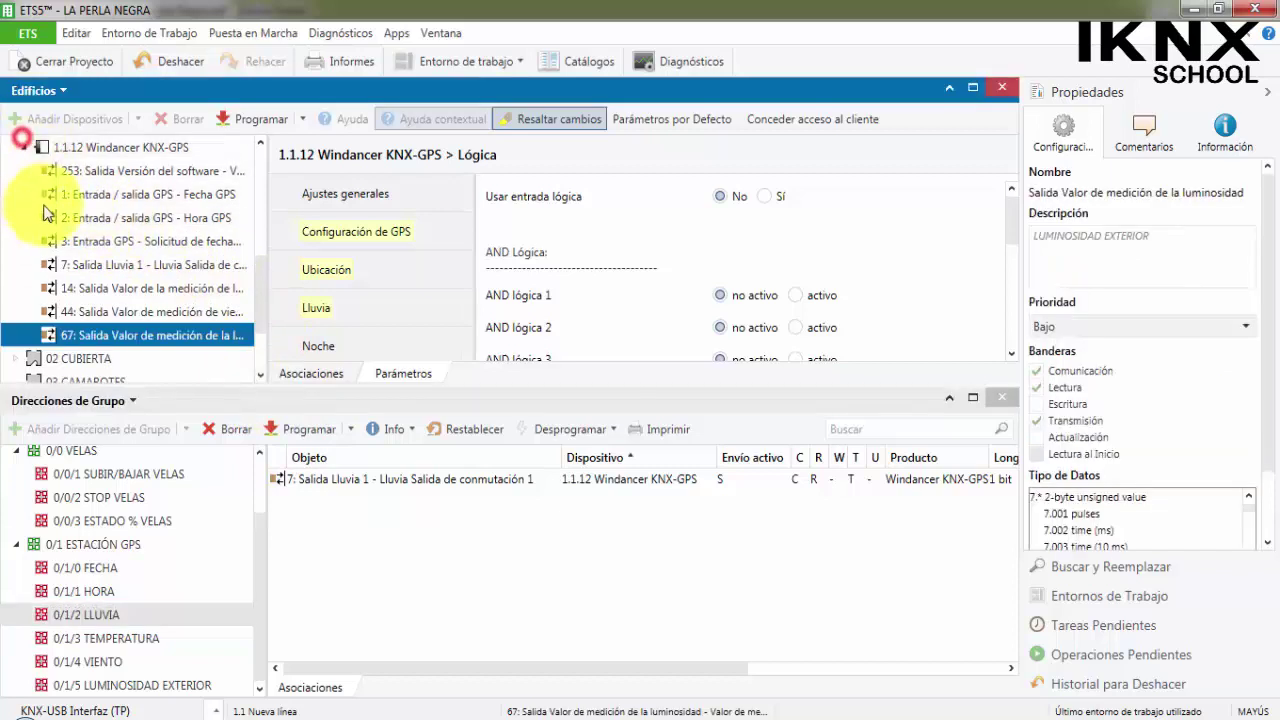
{"action": "scroll", "coordinate": [62, 228], "scroll_direction": "up", "scroll_amount": 3}
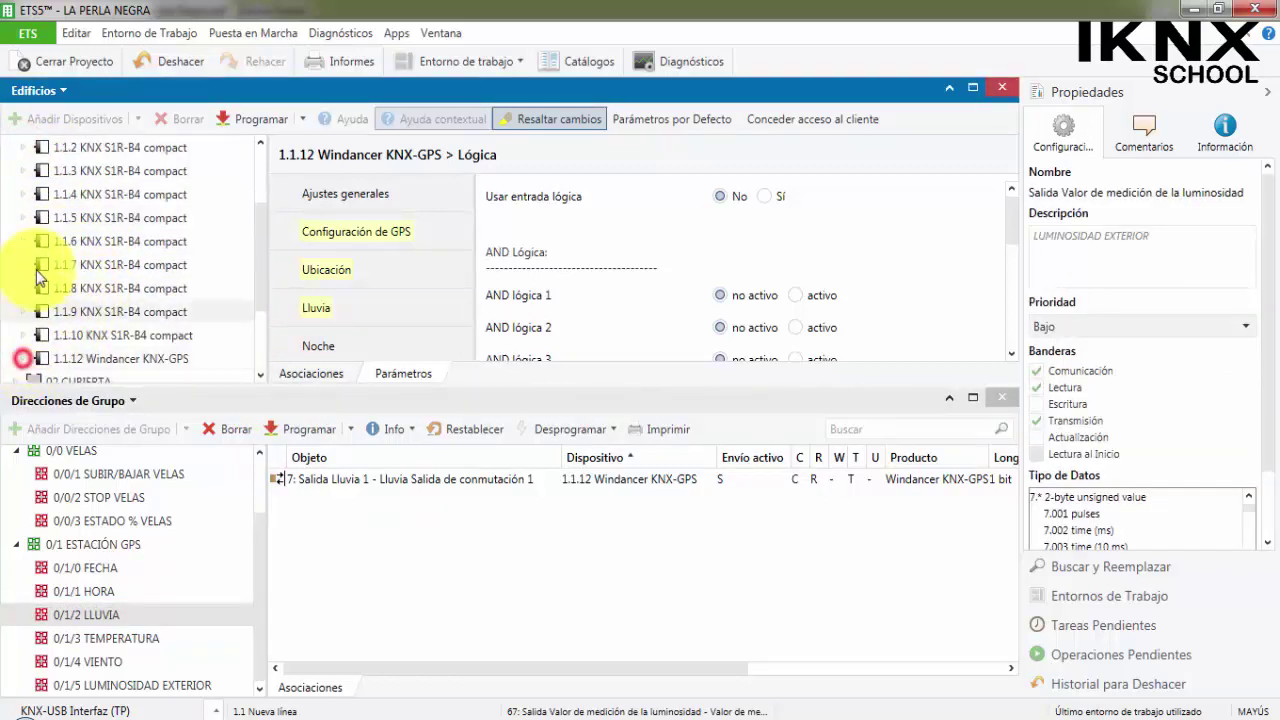
{"action": "scroll", "coordinate": [30, 300], "scroll_direction": "up", "scroll_amount": 3}
{"action": "left_click", "coordinate": [14, 219]}
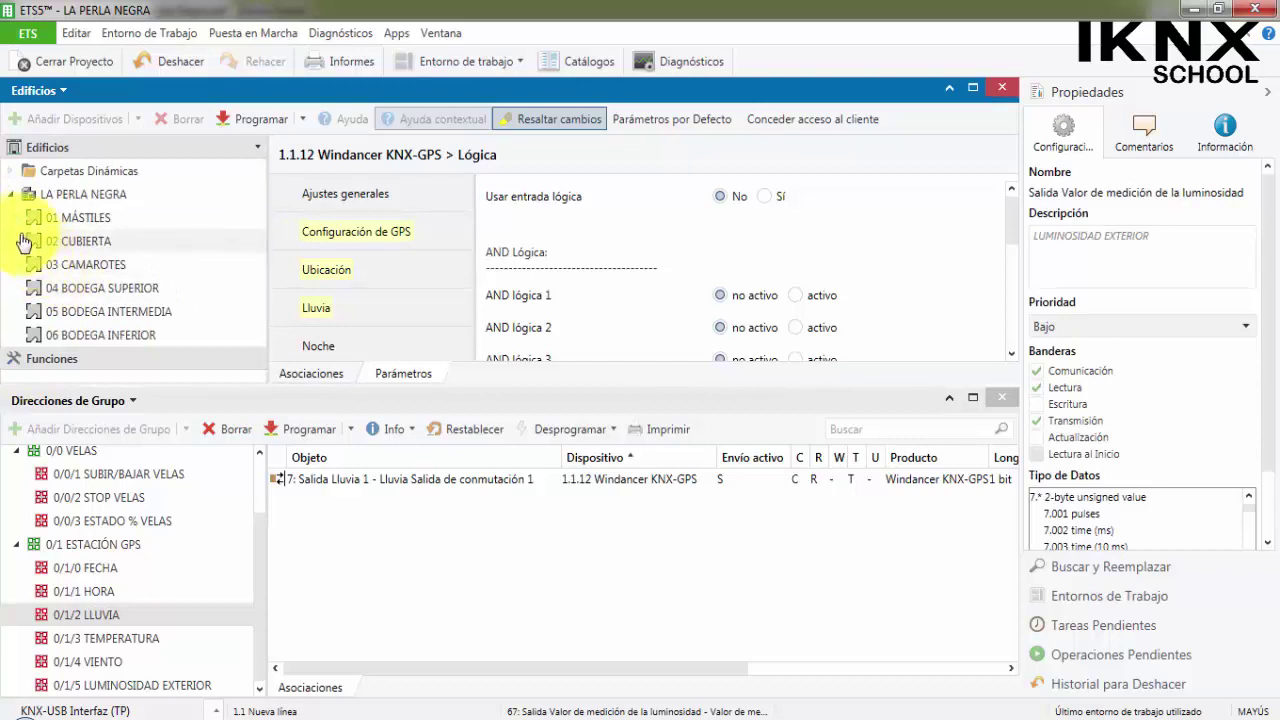
{"action": "left_click", "coordinate": [16, 241]}
{"action": "left_click", "coordinate": [54, 265]}
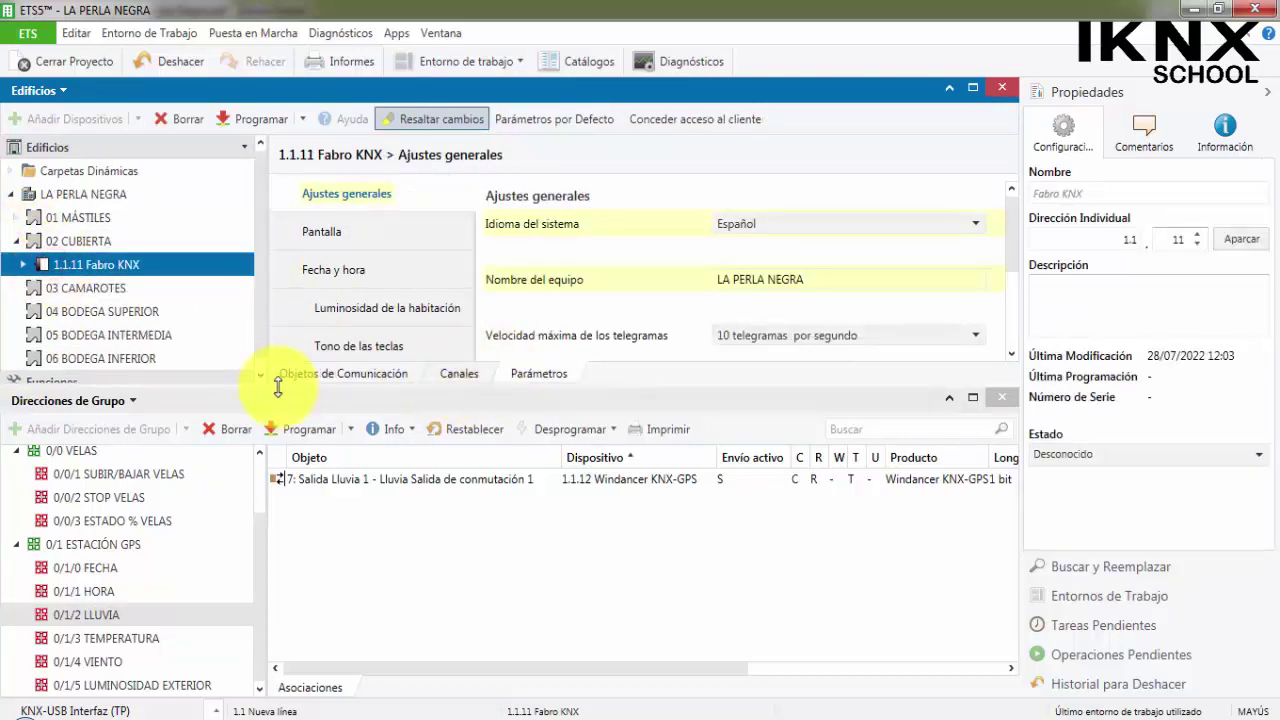
{"action": "left_click", "coordinate": [240, 390]}
{"action": "left_click_drag", "start_coordinate": [237, 418], "coordinate": [222, 472]}
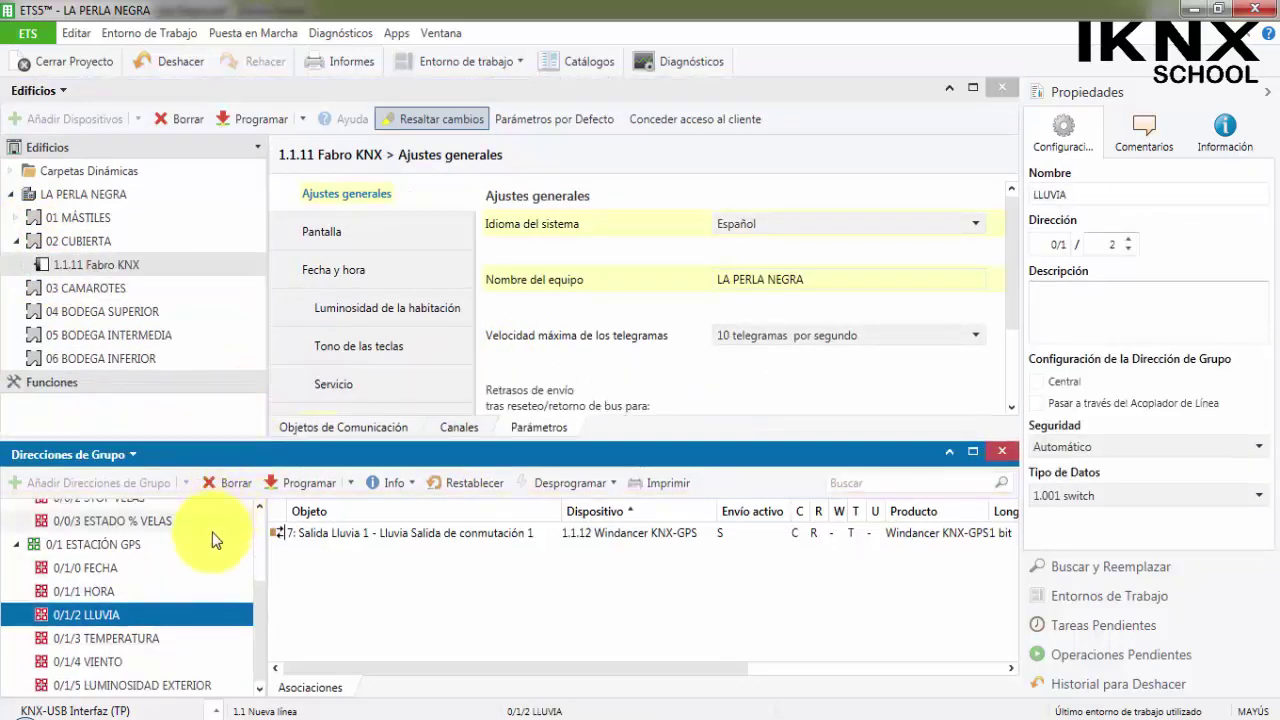
Step: Link the Fabro KNX's object 8 (Fecha - Entrada) to 0/1/0 FECHA and object 9 (Hora - Entrada) to 0/1/1 HORA
{"action": "left_click", "coordinate": [27, 265]}
{"action": "scroll", "coordinate": [108, 274], "scroll_direction": "down", "scroll_amount": 15}
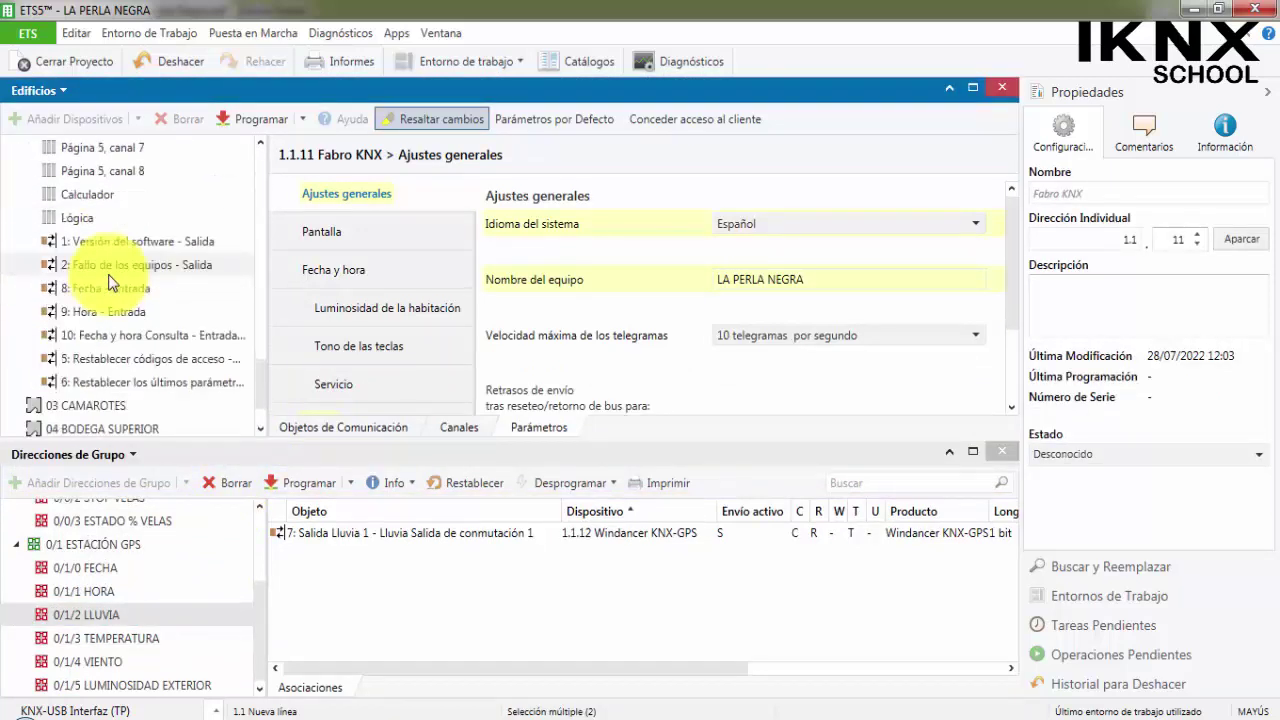
{"action": "scroll", "coordinate": [110, 283], "scroll_direction": "down", "scroll_amount": 3}
{"action": "left_click", "coordinate": [140, 215]}
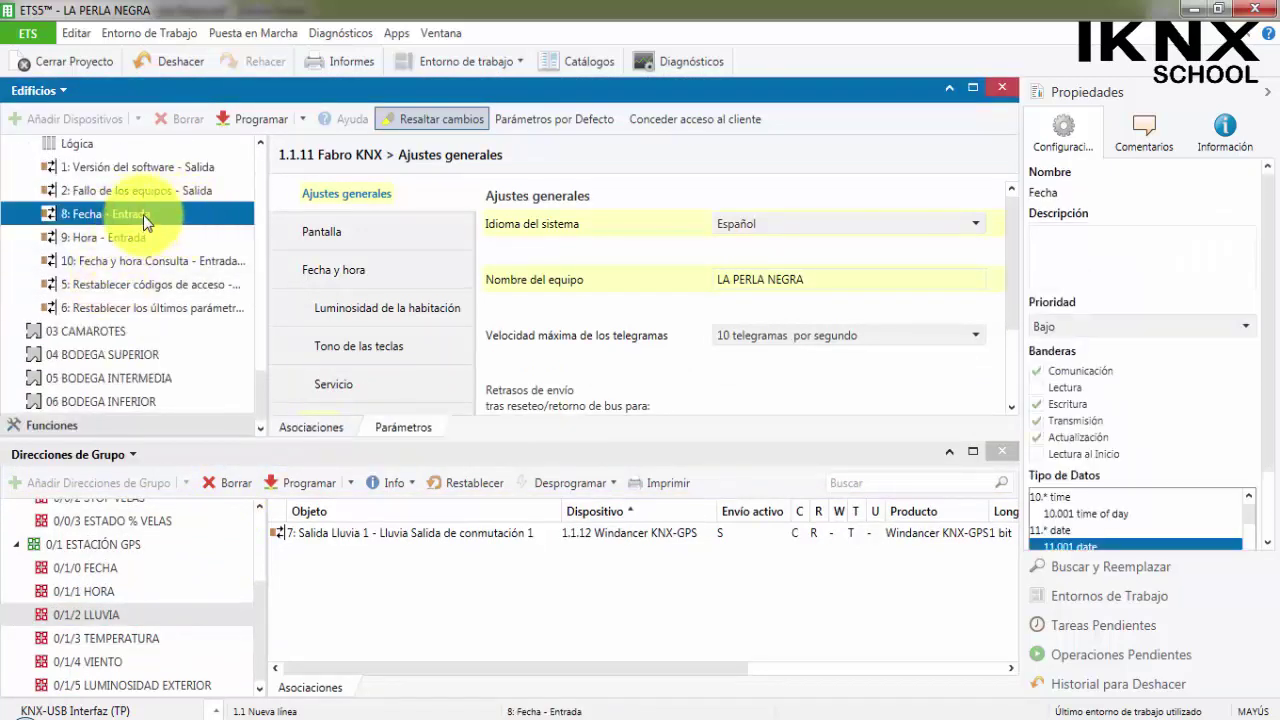
{"action": "left_click_drag", "start_coordinate": [143, 220], "coordinate": [88, 567]}
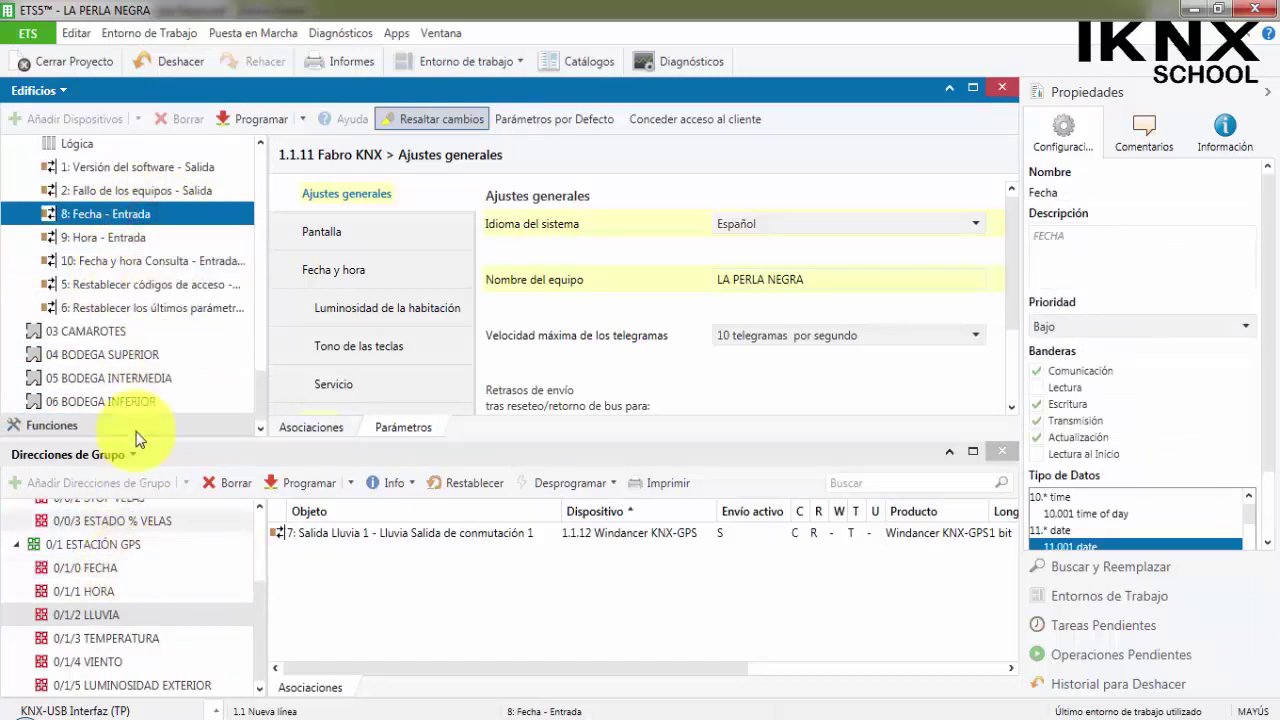
{"action": "left_click_drag", "start_coordinate": [130, 236], "coordinate": [112, 590]}
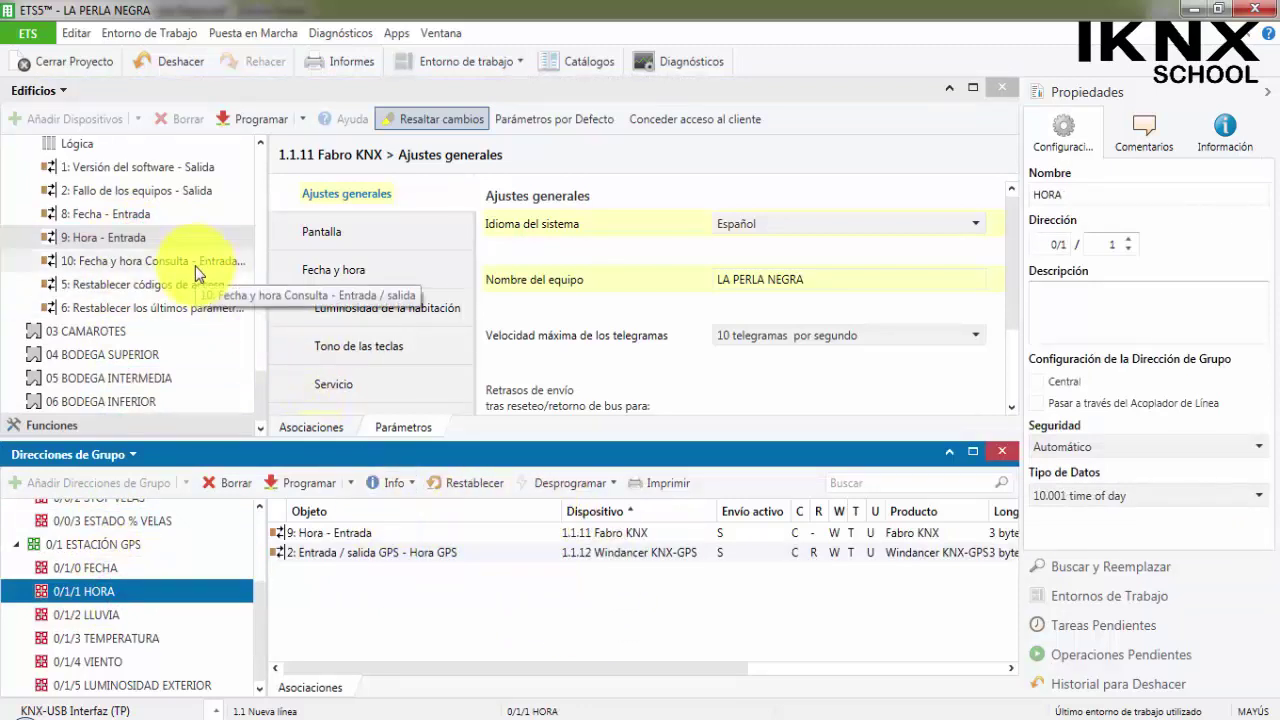
Step: Name the Fabro KNX's Página 1, canal 3 LLUVIA and set its function to Indicación 1/0
{"action": "scroll", "coordinate": [100, 260], "scroll_direction": "up", "scroll_amount": 5}
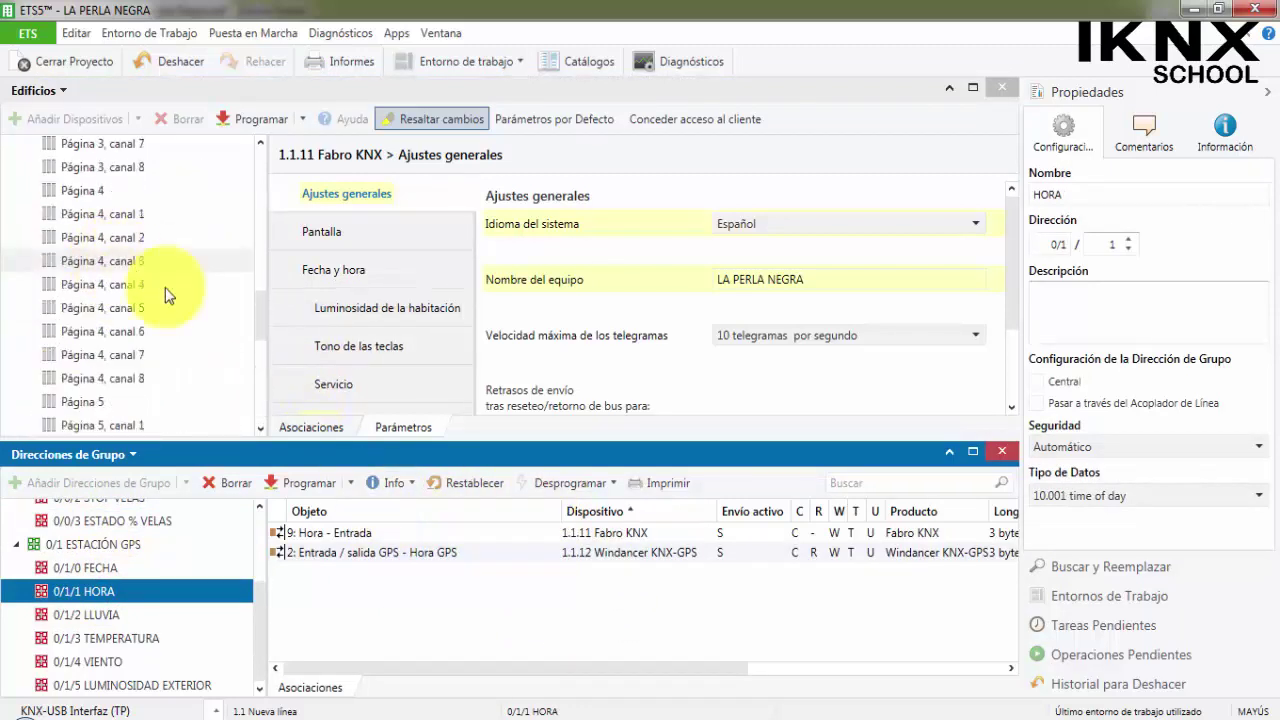
{"action": "scroll", "coordinate": [130, 287], "scroll_direction": "up", "scroll_amount": 8}
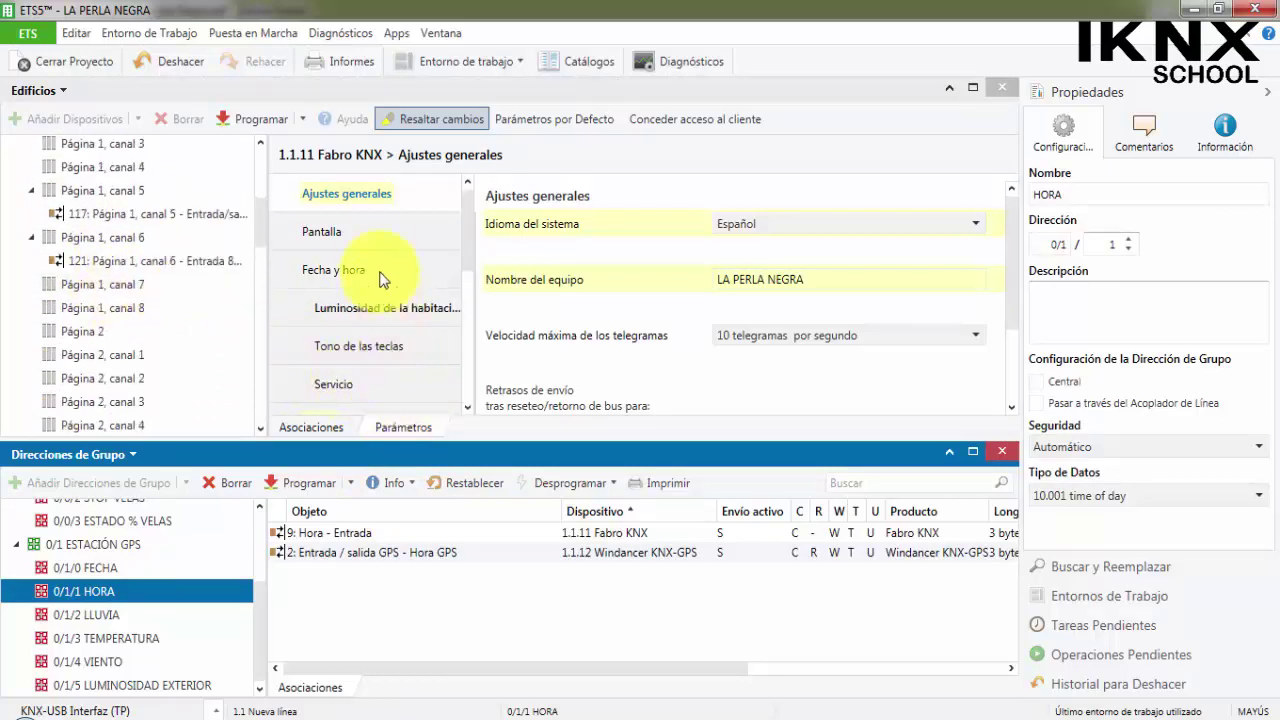
{"action": "scroll", "coordinate": [381, 279], "scroll_direction": "down", "scroll_amount": 8}
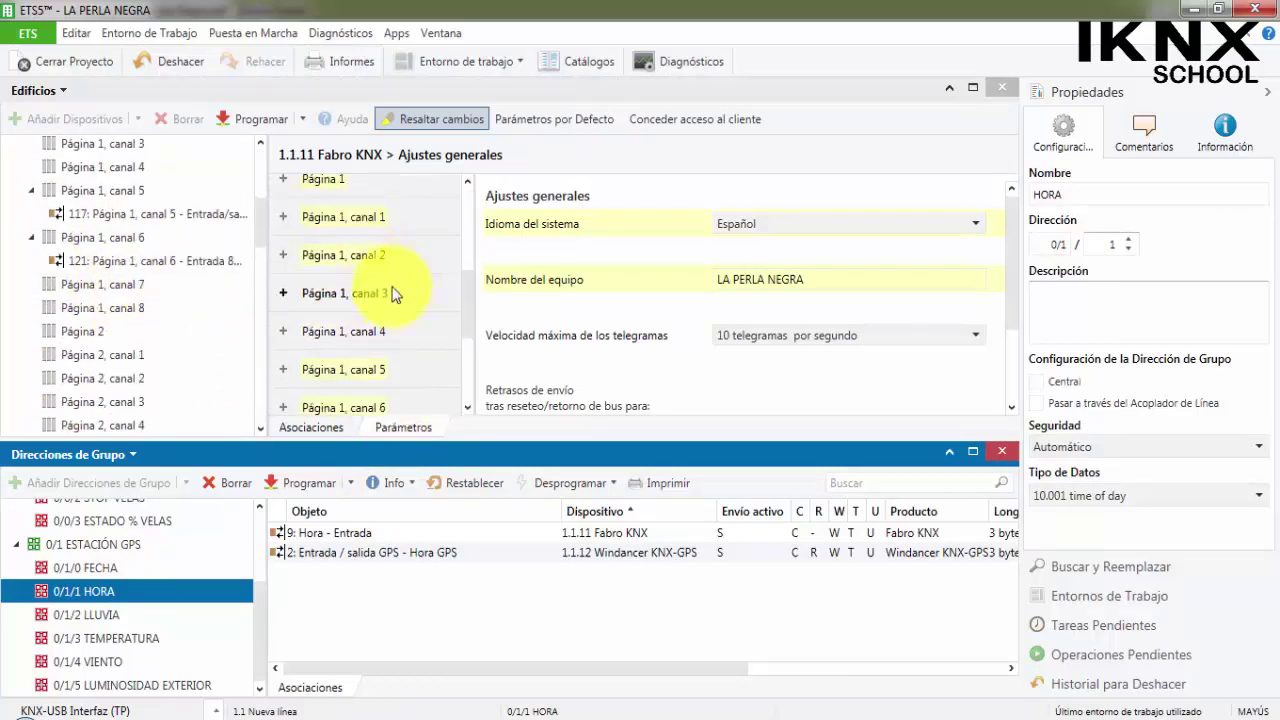
{"action": "scroll", "coordinate": [396, 310], "scroll_direction": "down", "scroll_amount": 3}
{"action": "scroll", "coordinate": [390, 315], "scroll_direction": "up", "scroll_amount": 2}
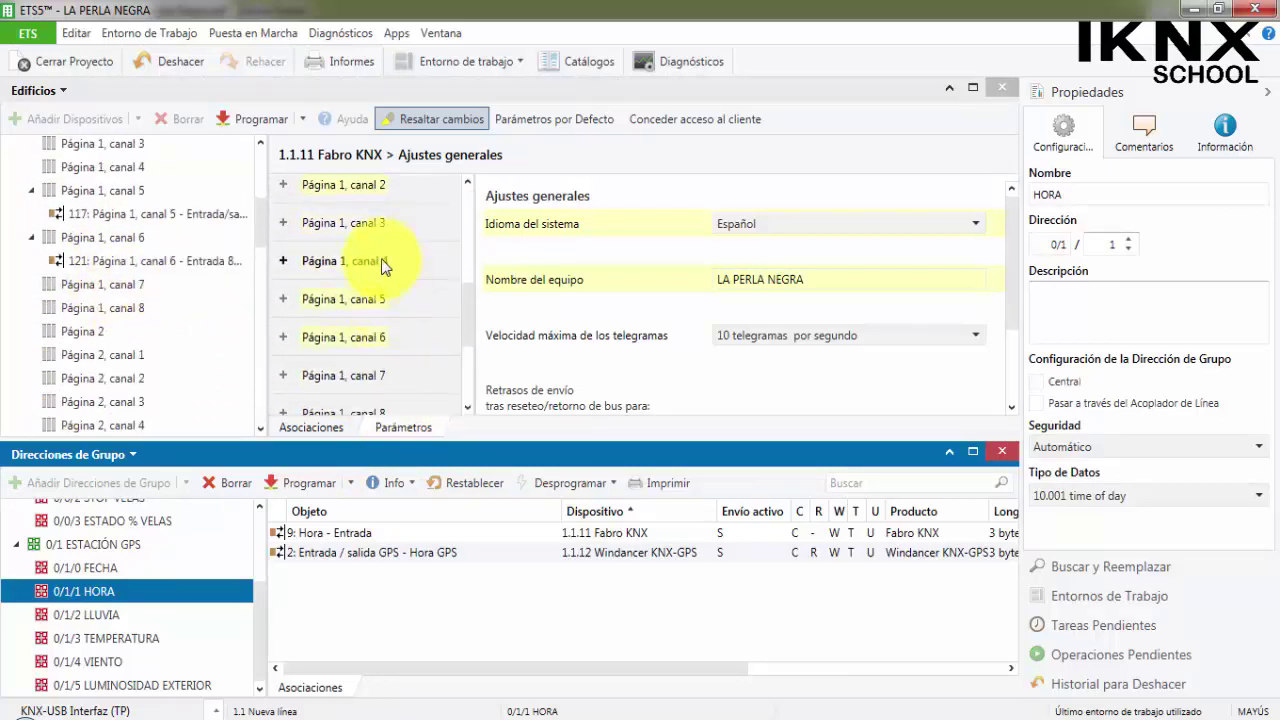
{"action": "left_click", "coordinate": [383, 223]}
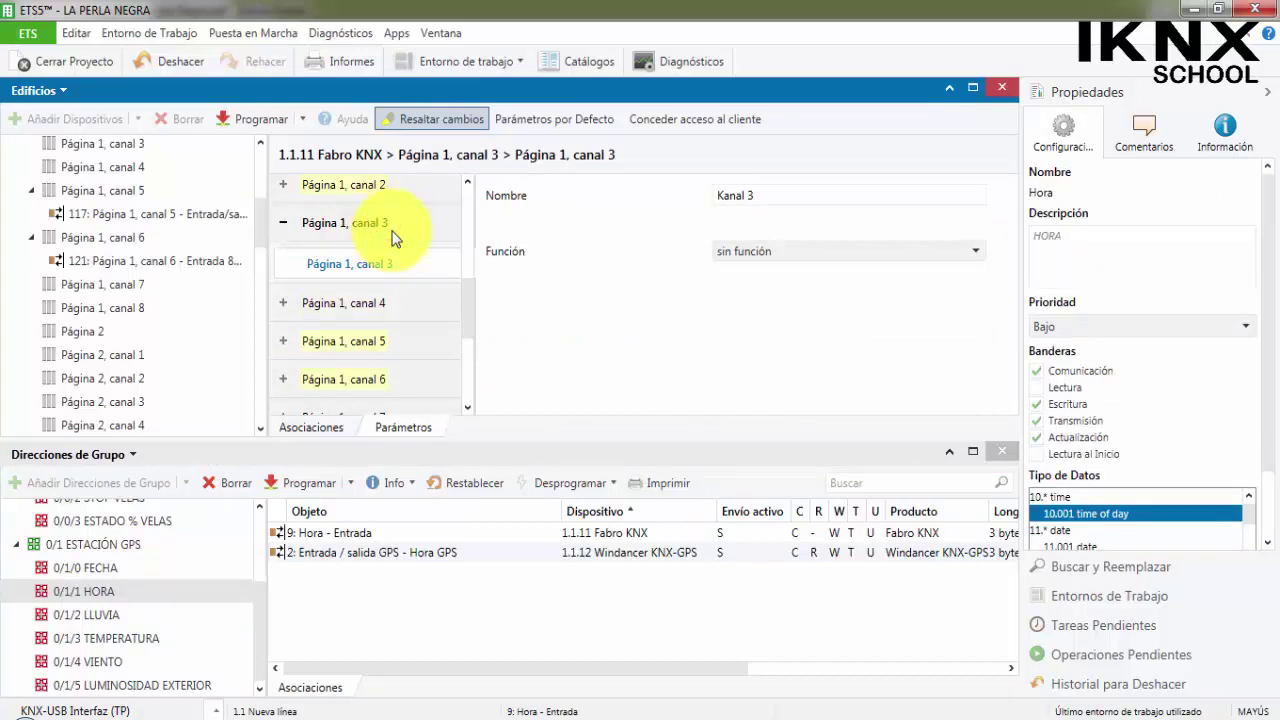
{"action": "left_click", "coordinate": [763, 194]}
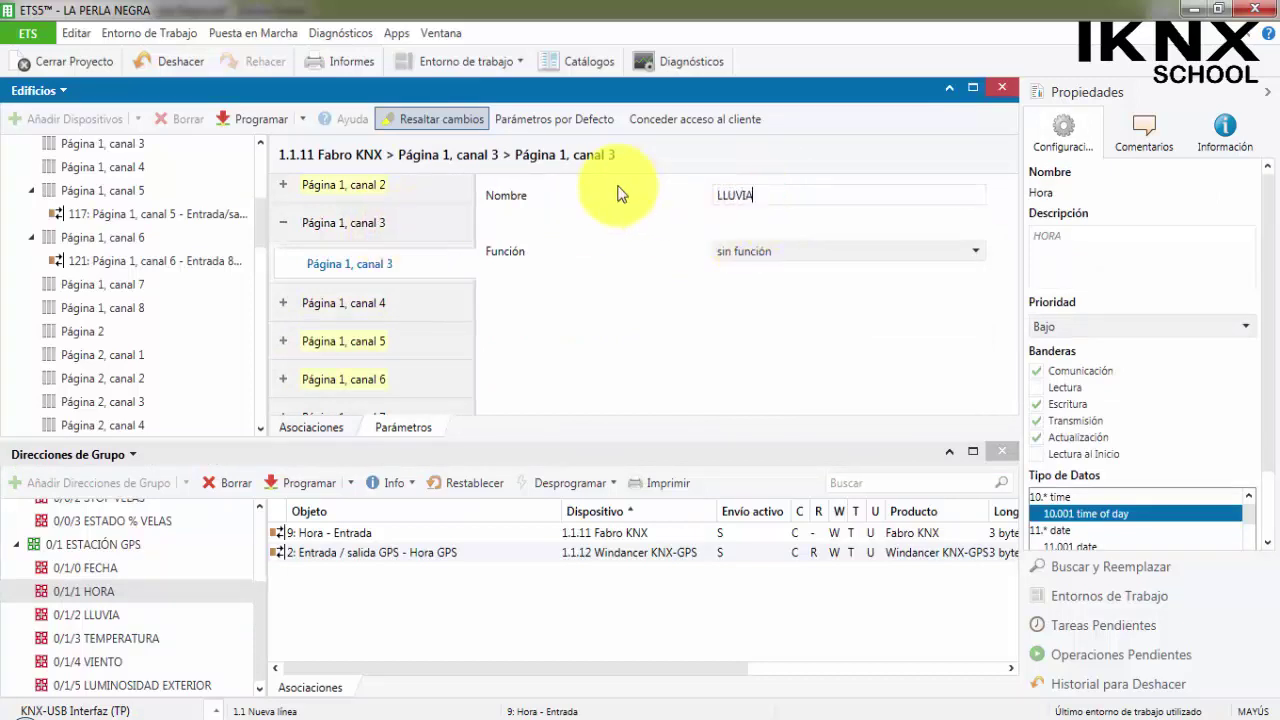
{"action": "left_click", "coordinate": [890, 253]}
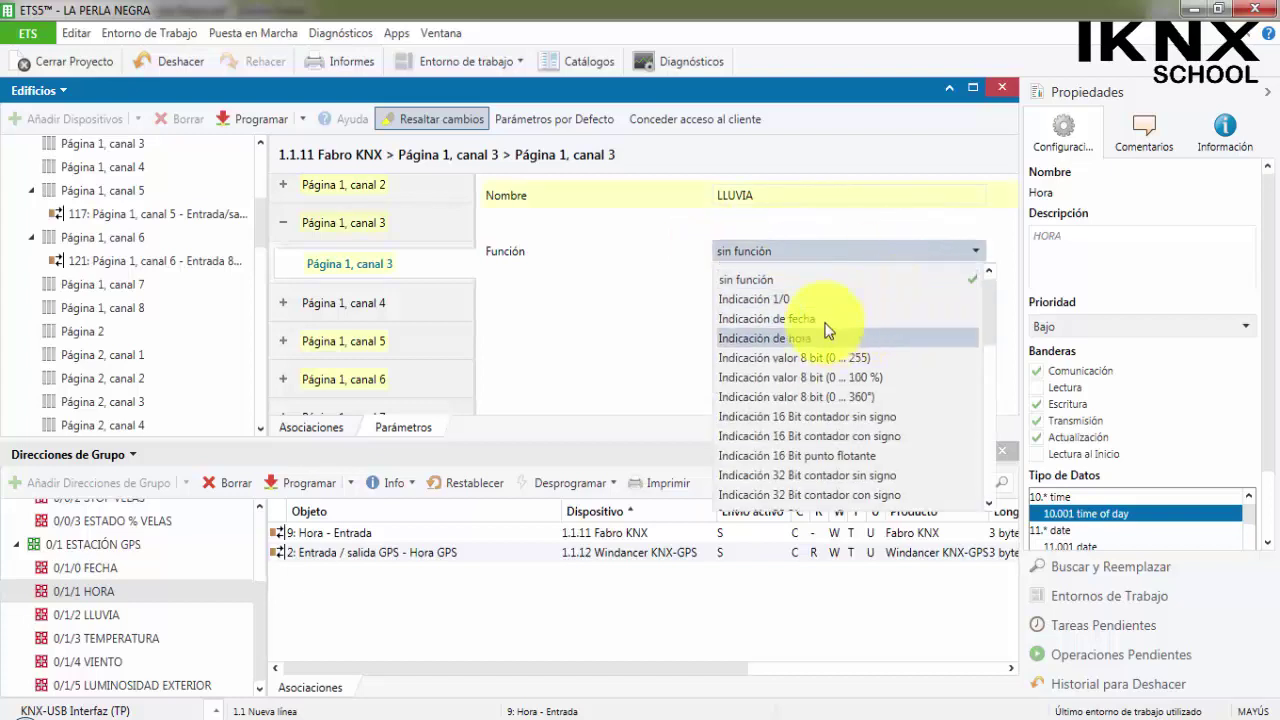
{"action": "left_click", "coordinate": [797, 301]}
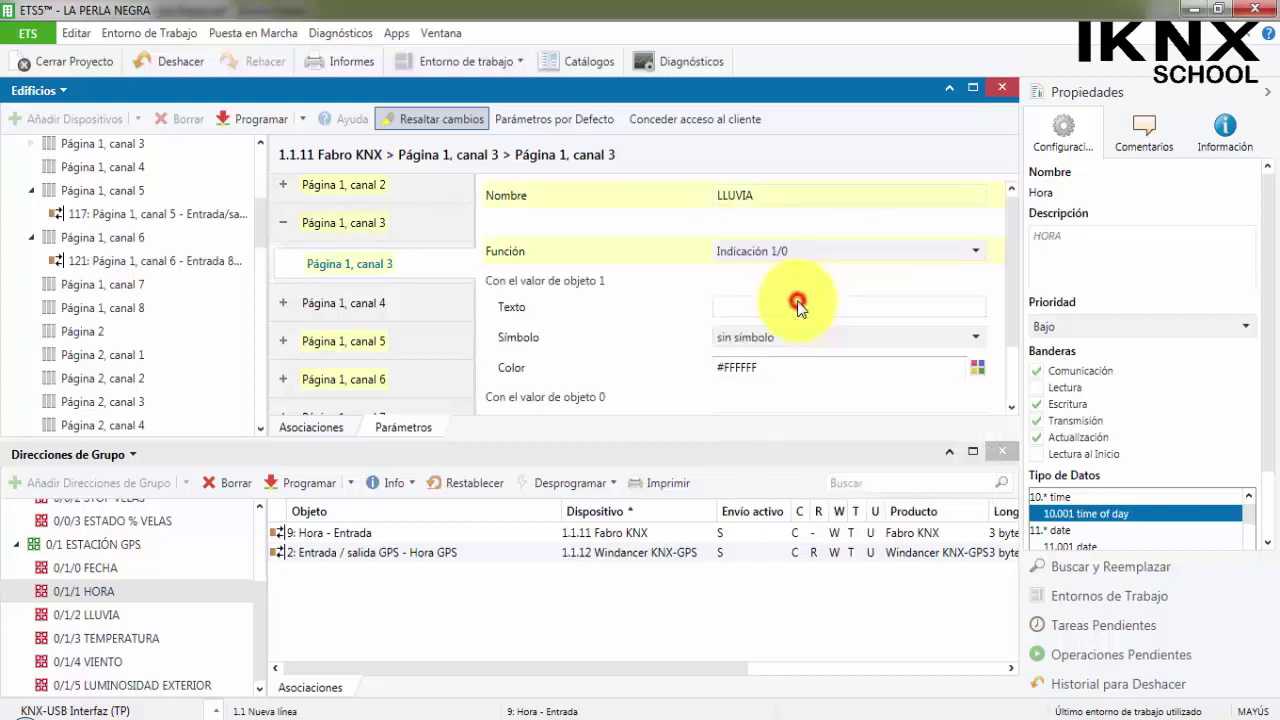
Step: For object value 1 of Página 1, canal 3, set the text to LLUEVE and the symbol to 157 - Precipitación
{"action": "scroll", "coordinate": [571, 286], "scroll_direction": "down", "scroll_amount": 2}
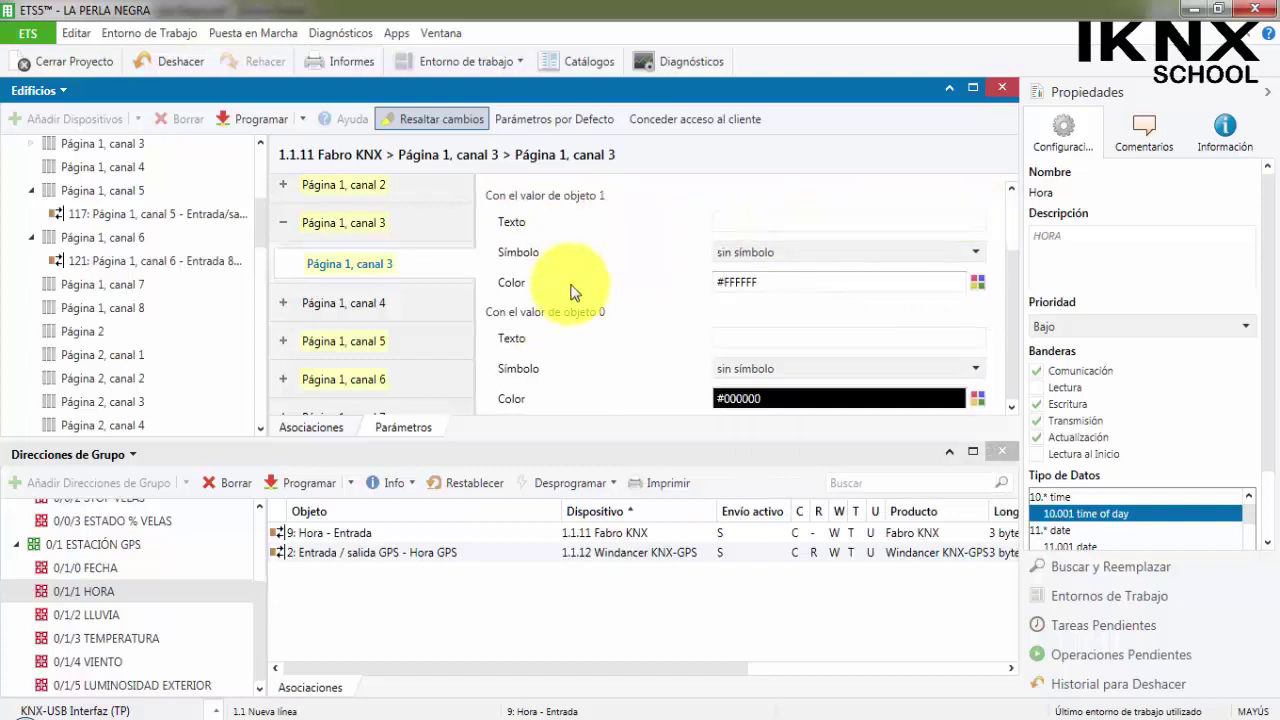
{"action": "scroll", "coordinate": [660, 280], "scroll_direction": "up", "scroll_amount": 1}
{"action": "left_click", "coordinate": [766, 269]}
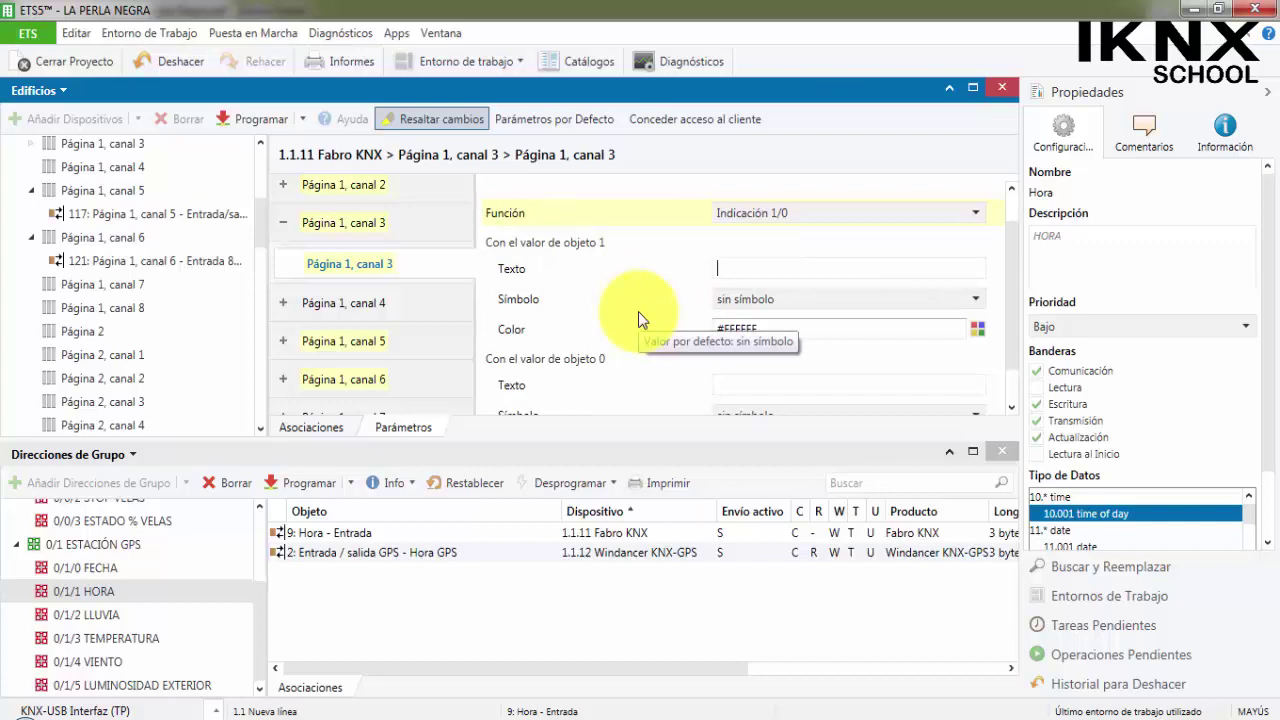
{"action": "type", "text": "LLUEVE"}
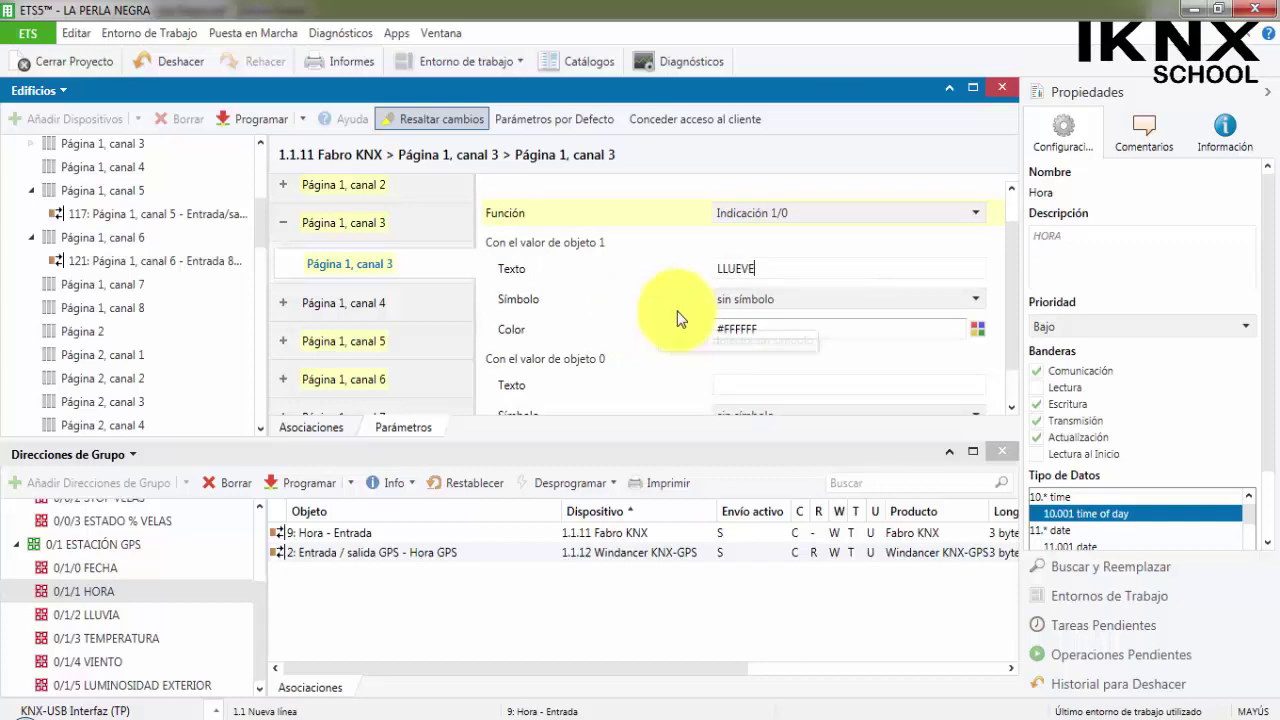
{"action": "left_click", "coordinate": [753, 299]}
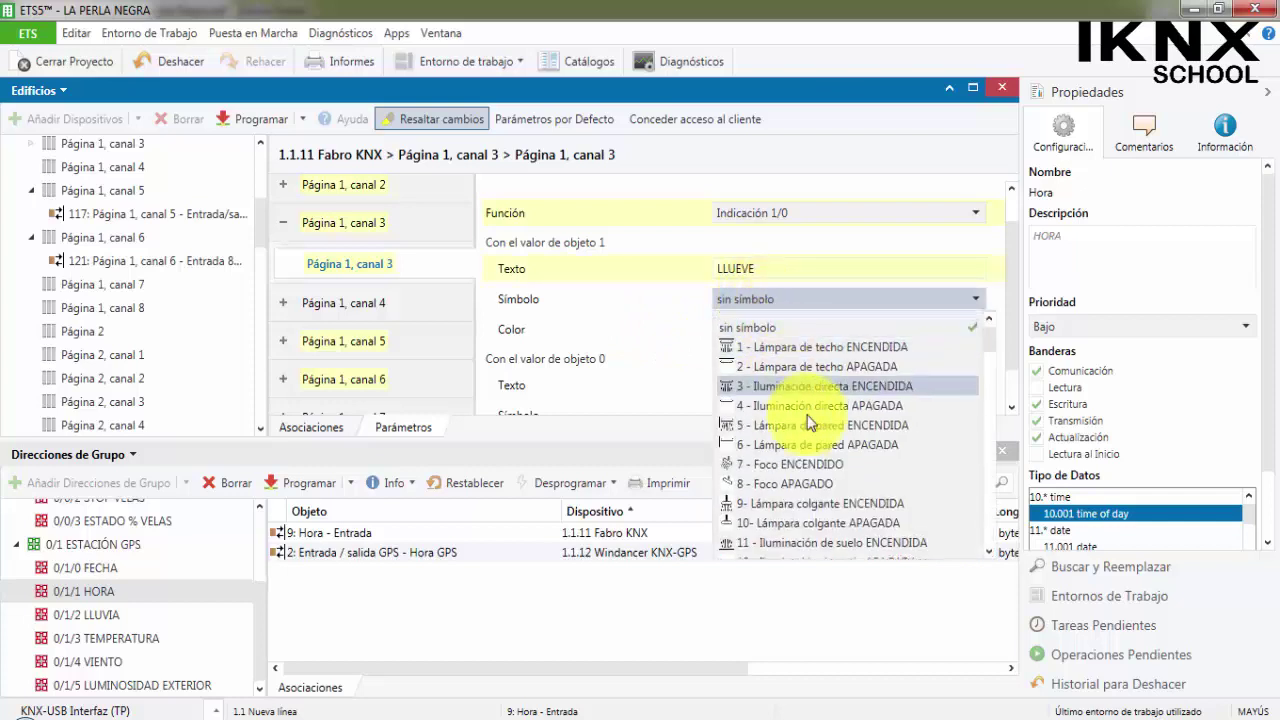
{"action": "scroll", "coordinate": [790, 420], "scroll_direction": "down", "scroll_amount": 5}
{"action": "scroll", "coordinate": [801, 444], "scroll_direction": "down", "scroll_amount": 10}
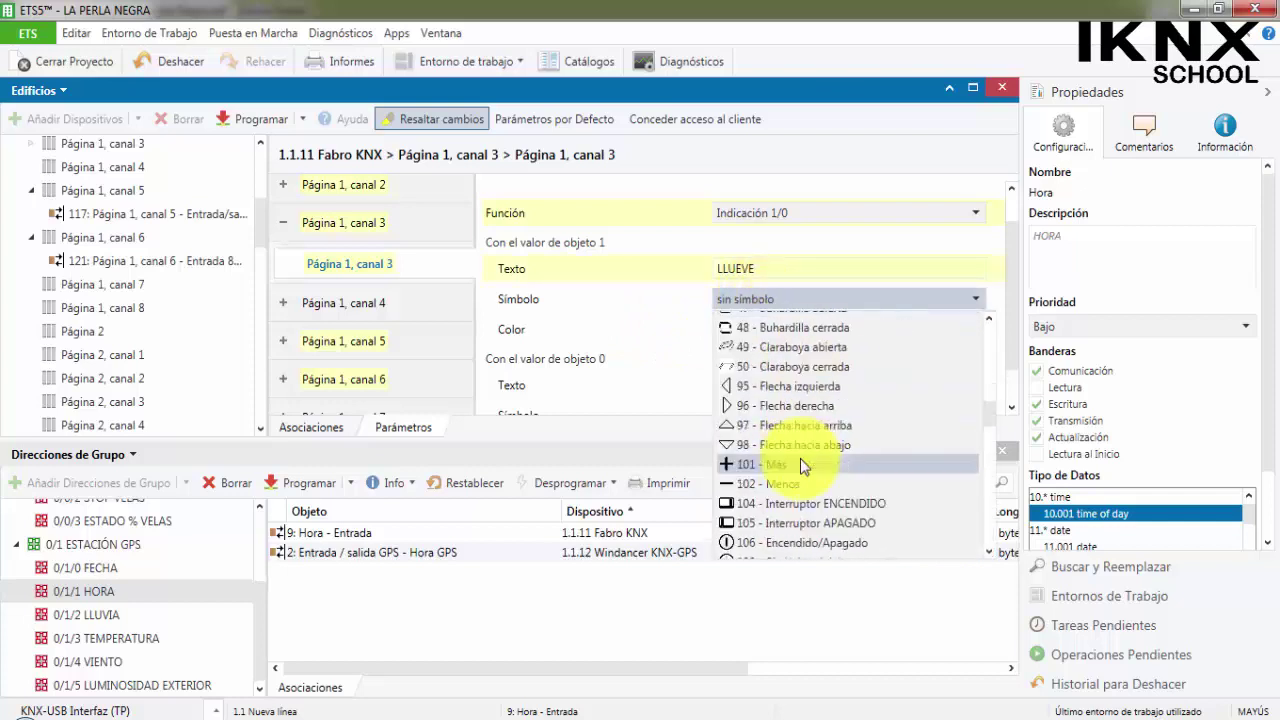
{"action": "scroll", "coordinate": [783, 430], "scroll_direction": "down", "scroll_amount": 7}
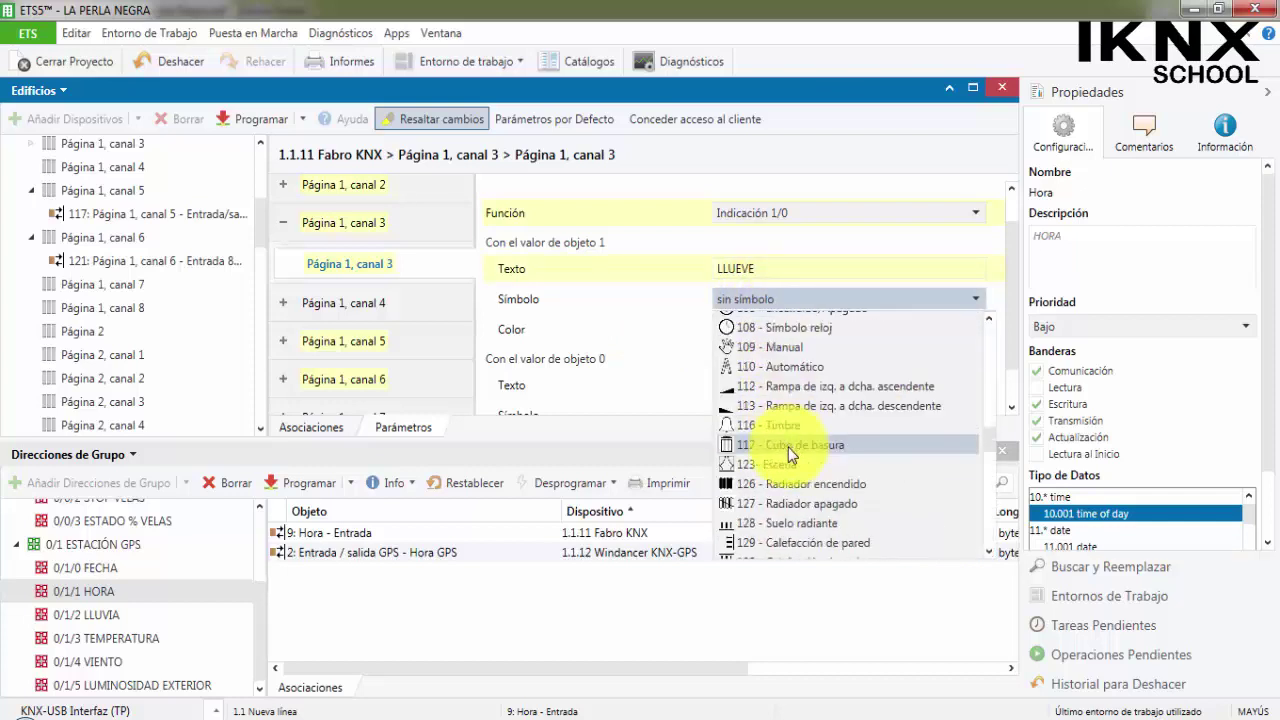
{"action": "scroll", "coordinate": [780, 457], "scroll_direction": "down", "scroll_amount": 4}
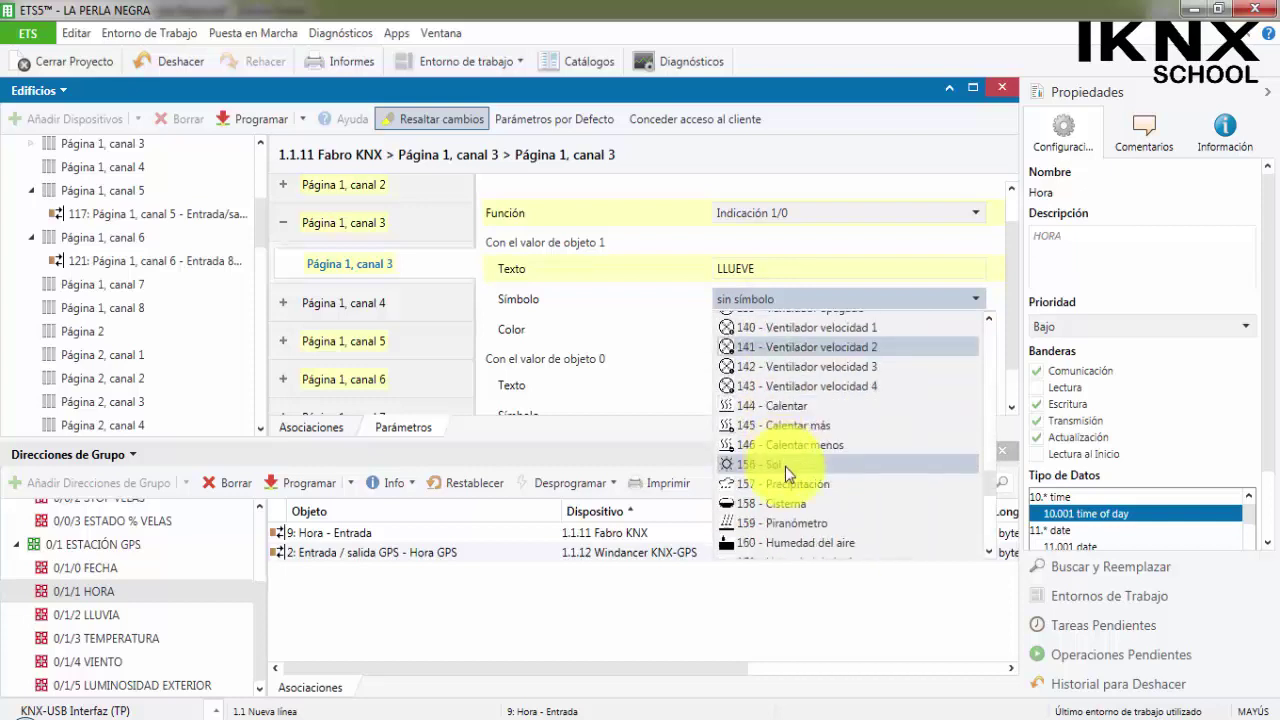
{"action": "left_click", "coordinate": [796, 486]}
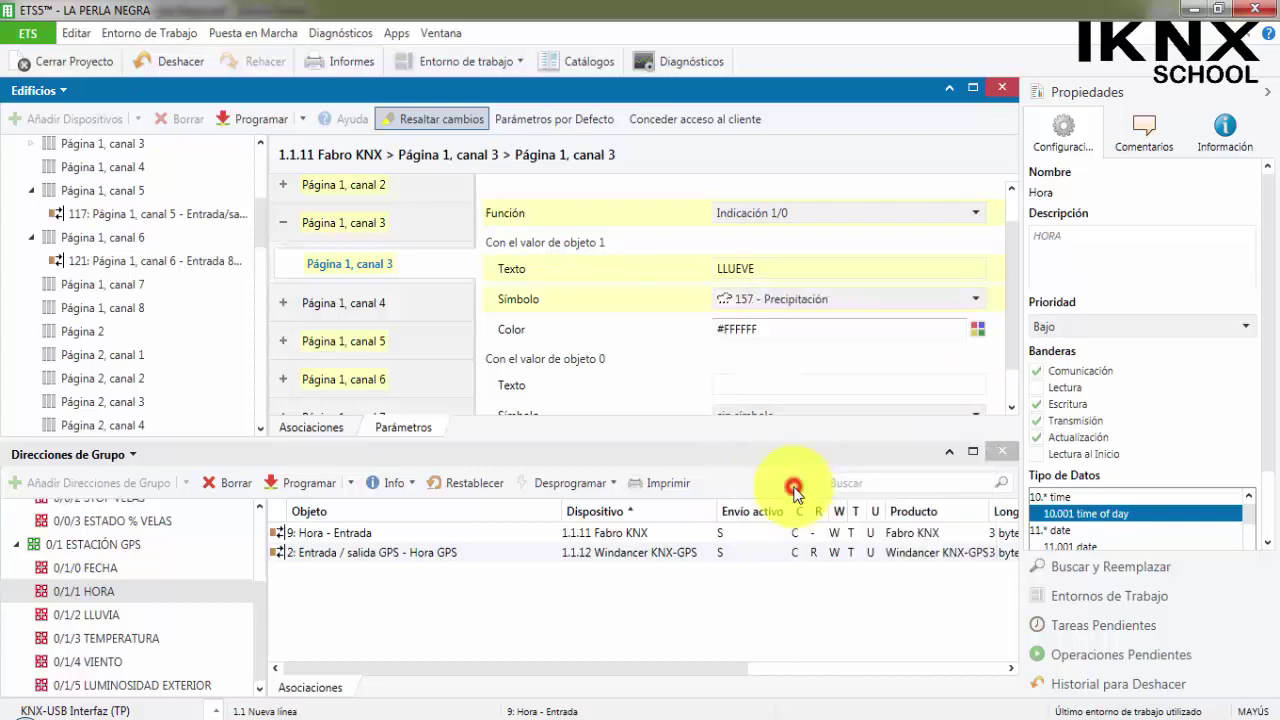
Step: Set the color for object value 1 of Página 1, canal 3 to cyan #00FFFF
{"action": "left_click", "coordinate": [977, 331]}
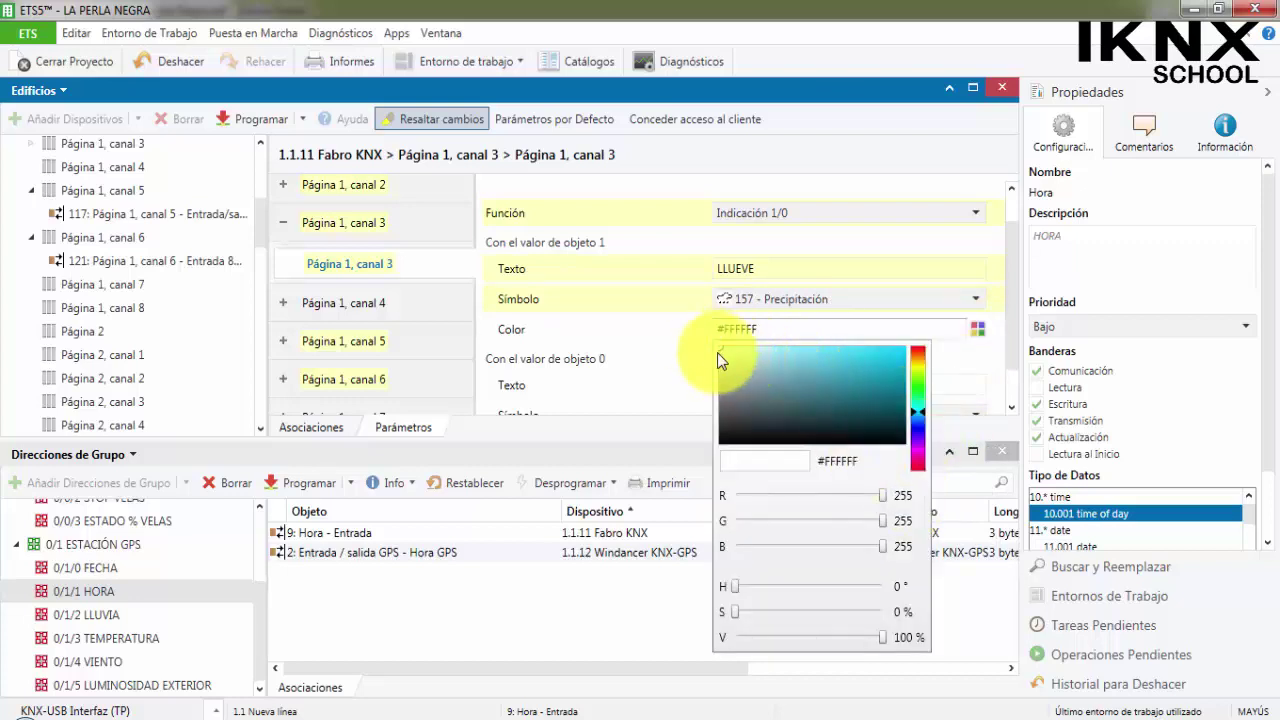
{"action": "left_click_drag", "start_coordinate": [725, 352], "coordinate": [940, 358]}
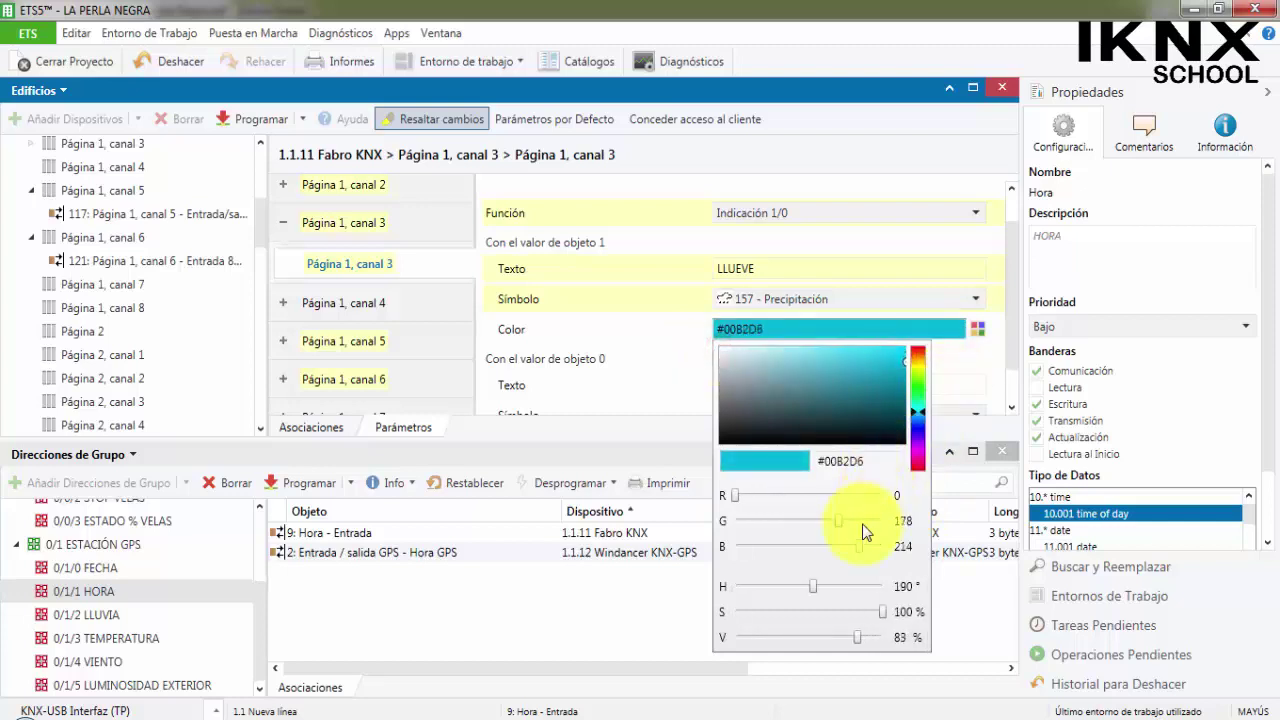
{"action": "left_click_drag", "start_coordinate": [843, 523], "coordinate": [935, 530]}
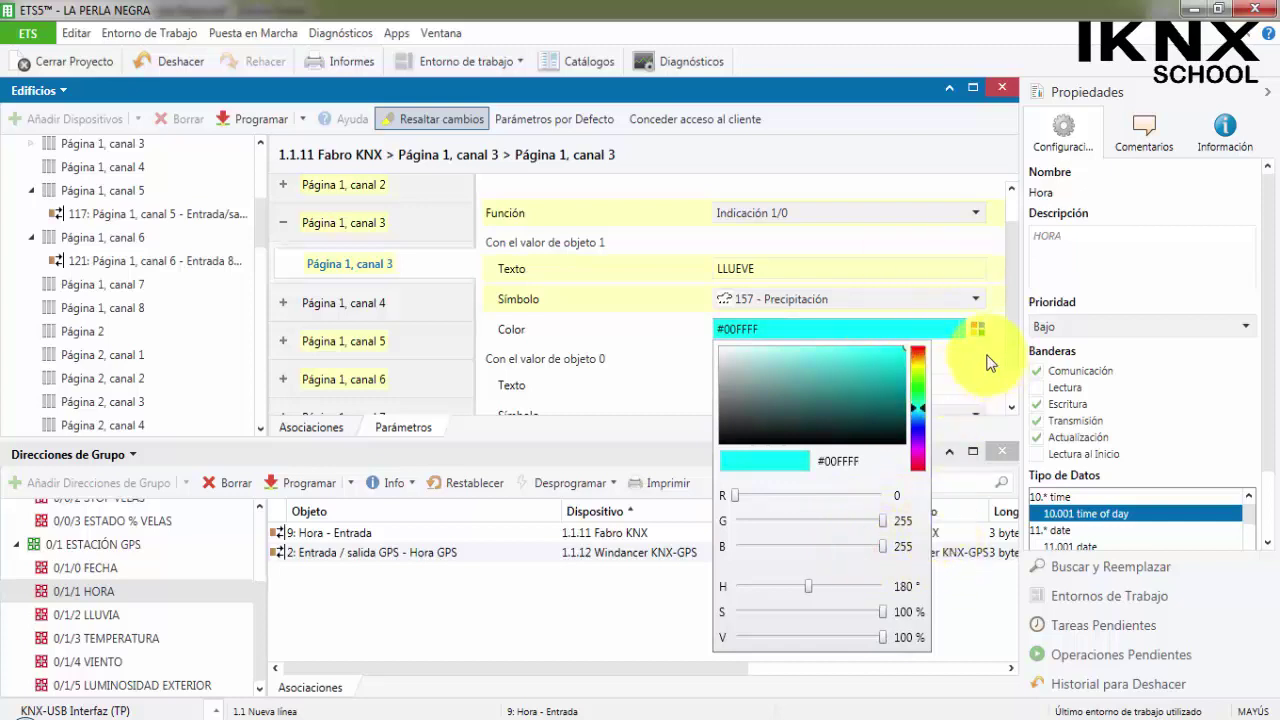
{"action": "left_click", "coordinate": [978, 329]}
Step: Set the text for object value 0 of Página 1, canal 3 to NO LLUVIA
{"action": "scroll", "coordinate": [835, 272], "scroll_direction": "down", "scroll_amount": 1}
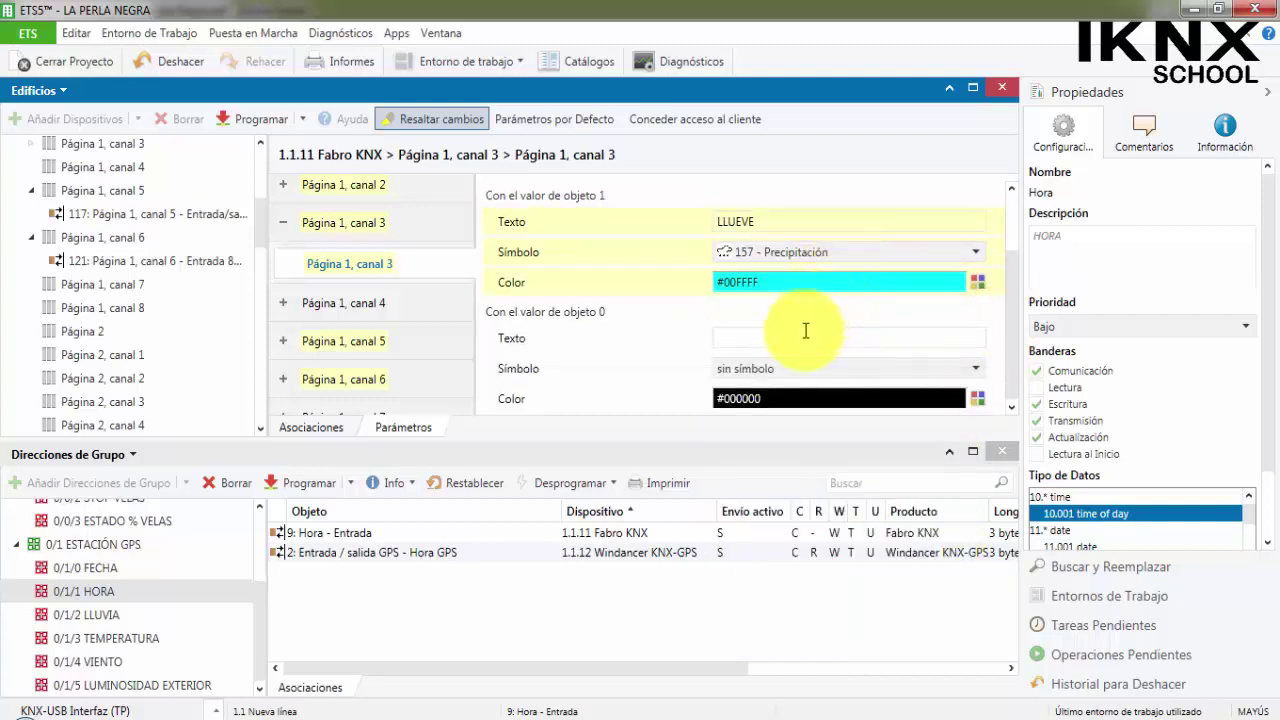
{"action": "left_click", "coordinate": [805, 333]}
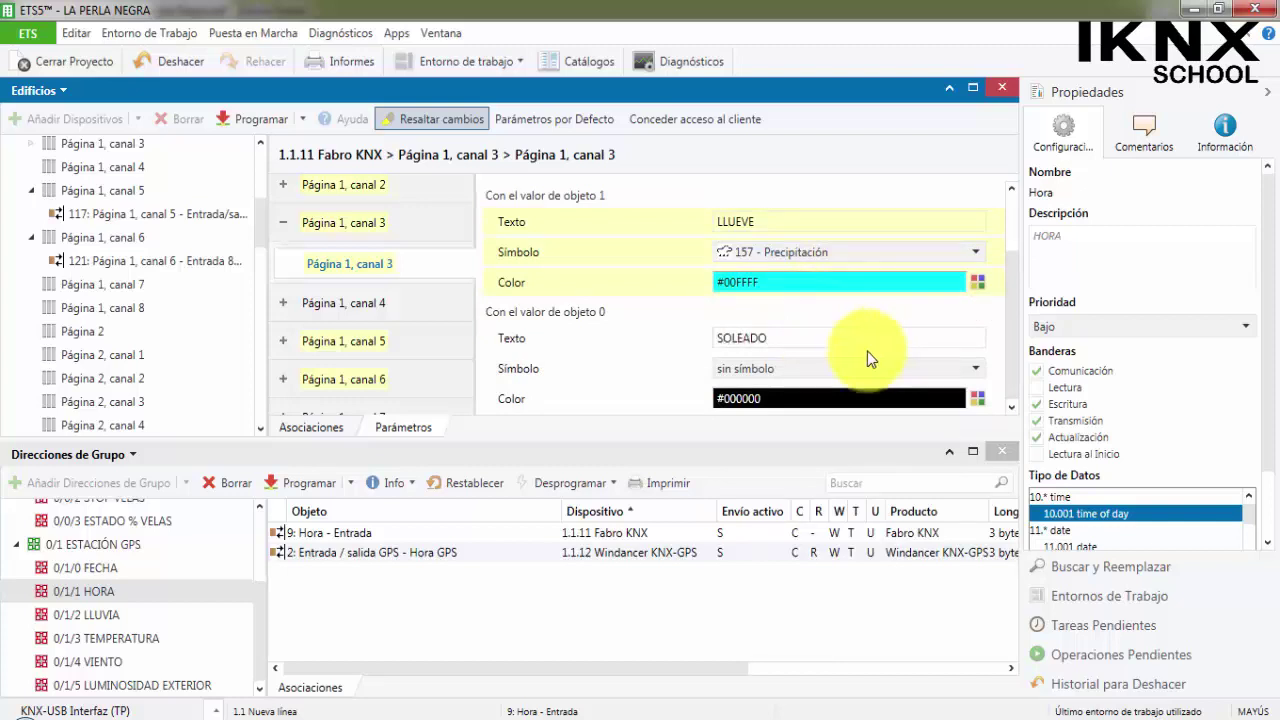
{"action": "left_click_drag", "start_coordinate": [803, 342], "coordinate": [632, 352]}
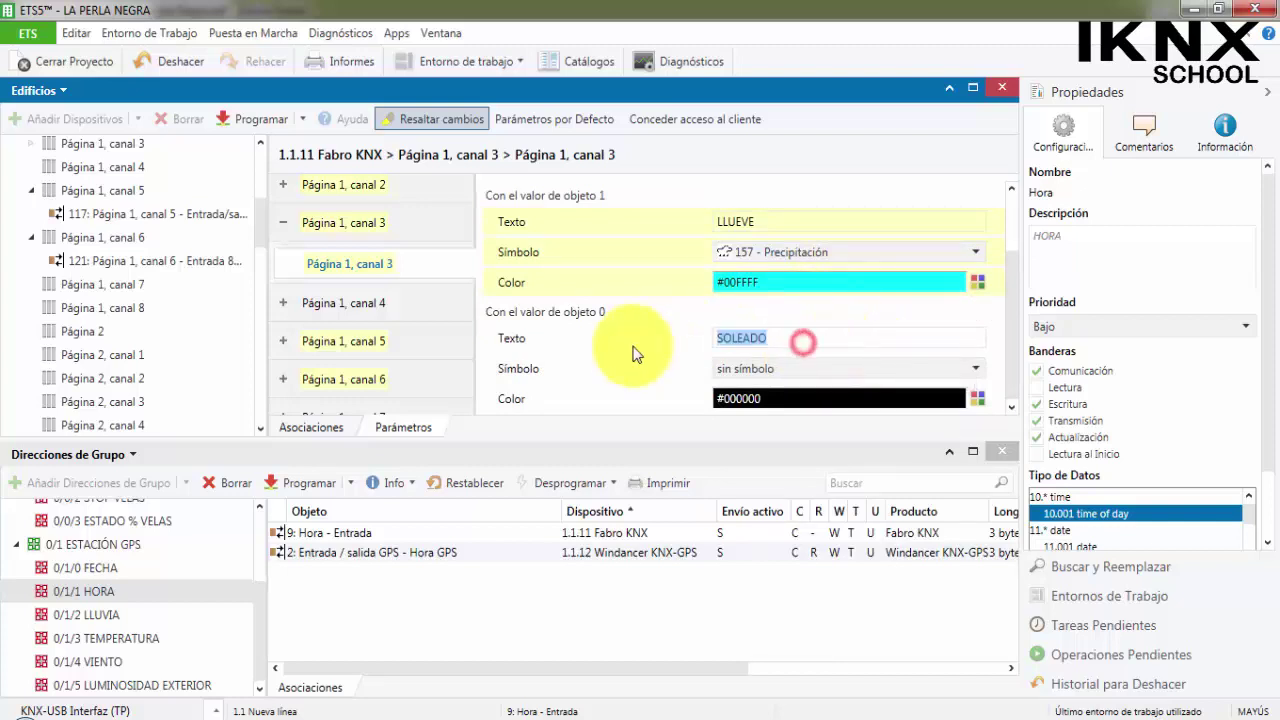
{"action": "type", "text": "NO LLUVIA"}
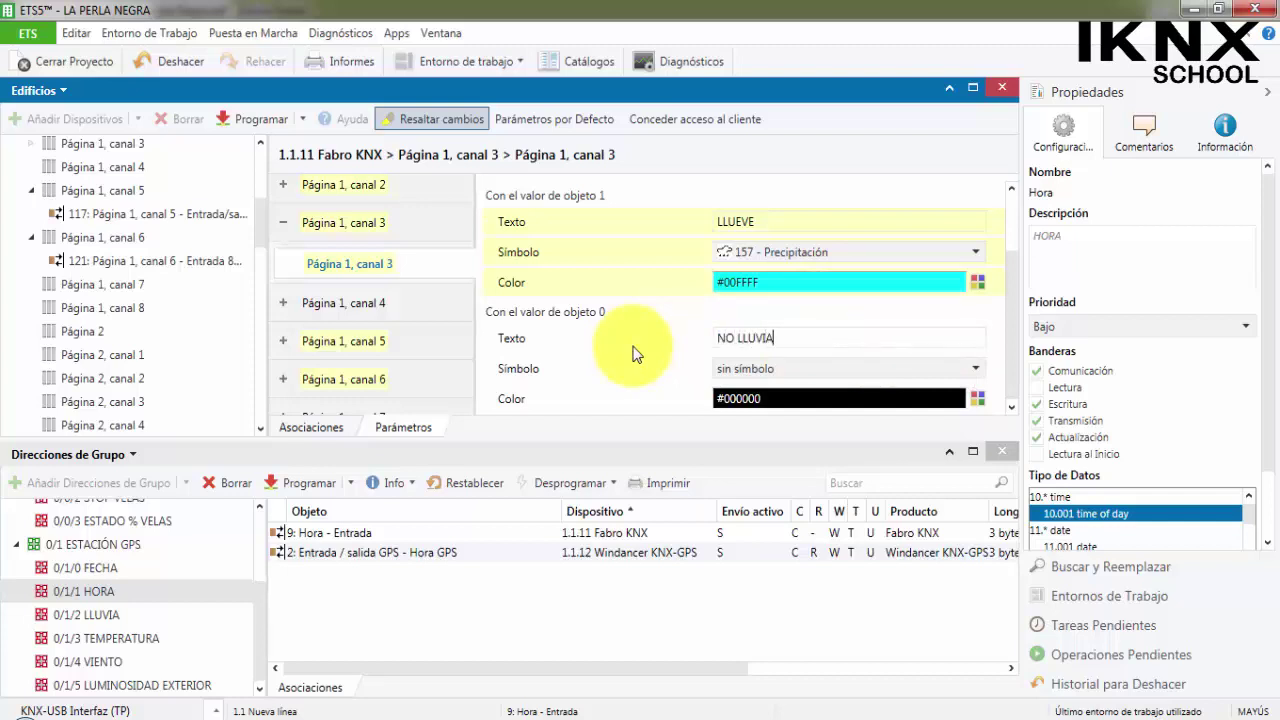
{"action": "scroll", "coordinate": [645, 368], "scroll_direction": "up", "scroll_amount": 3}
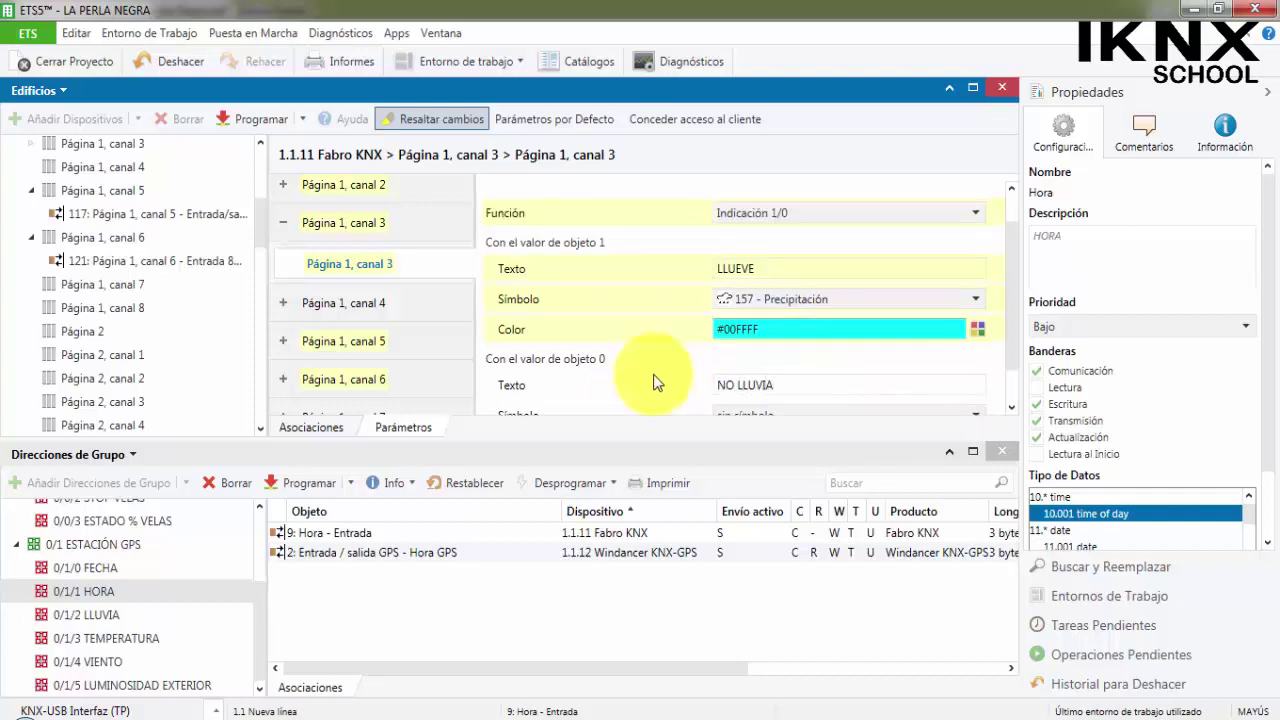
{"action": "scroll", "coordinate": [650, 370], "scroll_direction": "down", "scroll_amount": 3}
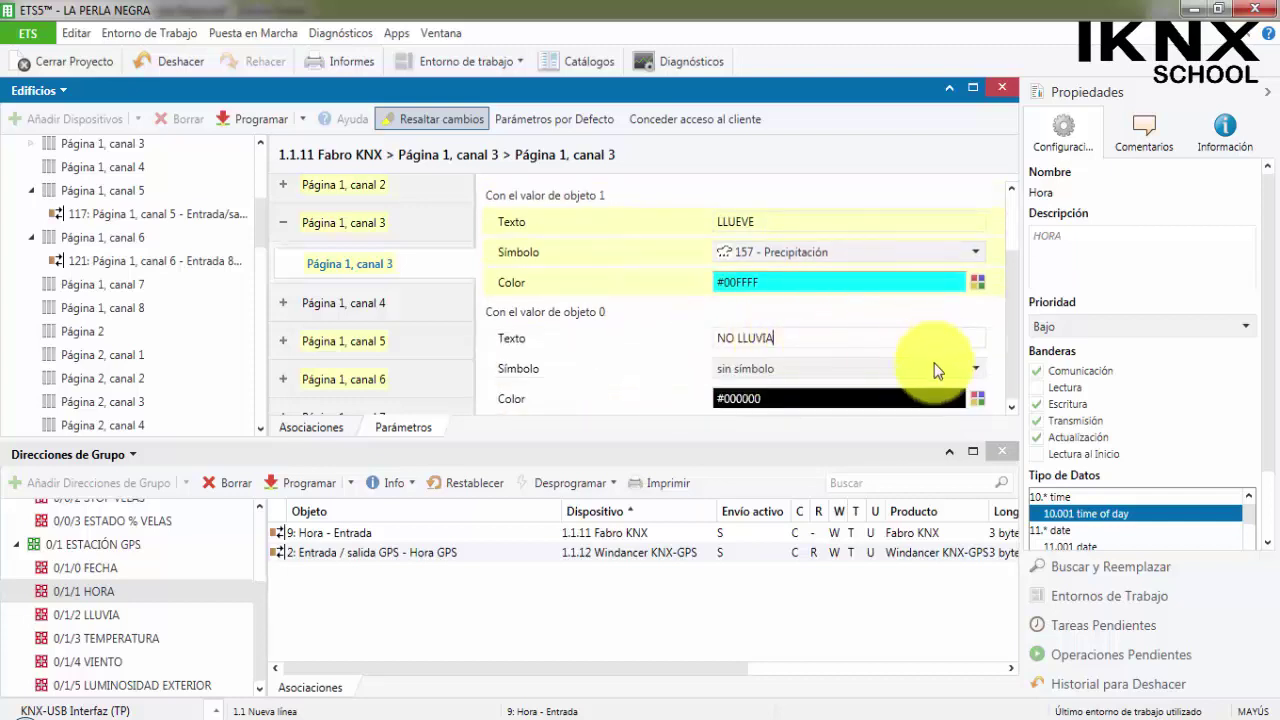
Step: Choose 156 - Sol as the symbol for object value 0 of Página 1, canal 3
{"action": "left_click", "coordinate": [953, 365]}
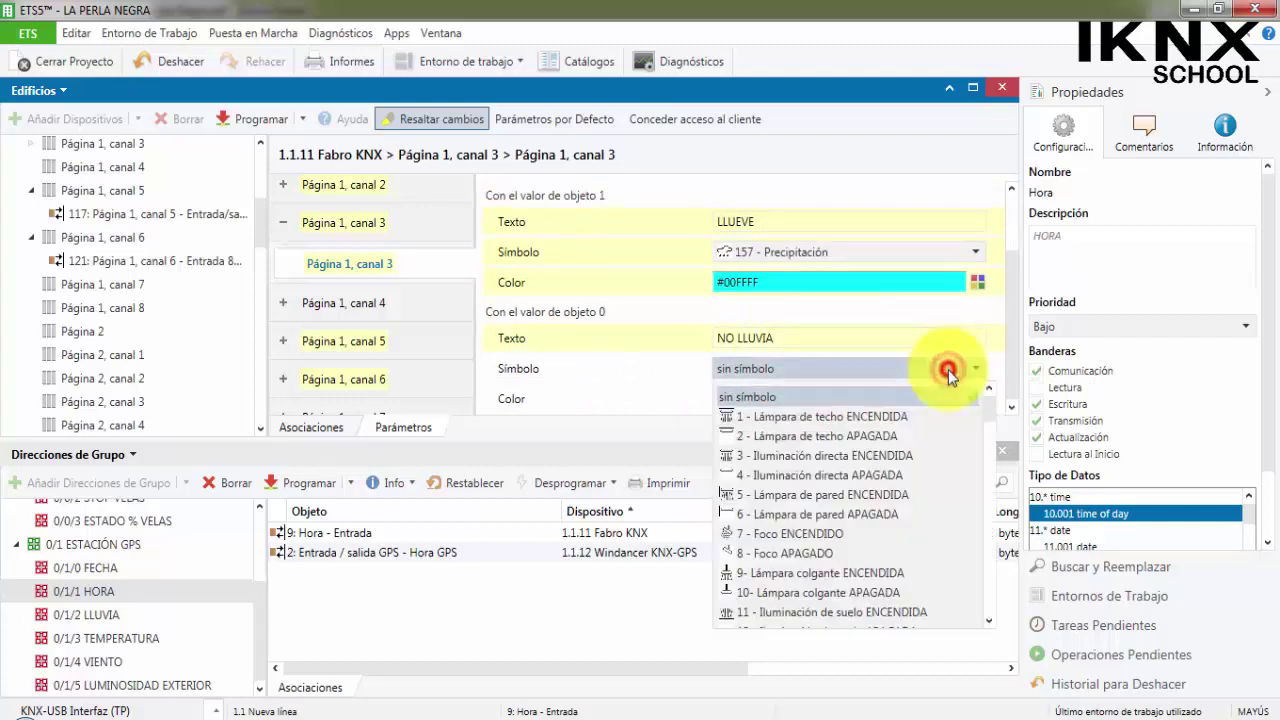
{"action": "scroll", "coordinate": [860, 500], "scroll_direction": "down", "scroll_amount": 12}
{"action": "scroll", "coordinate": [858, 500], "scroll_direction": "down", "scroll_amount": 20}
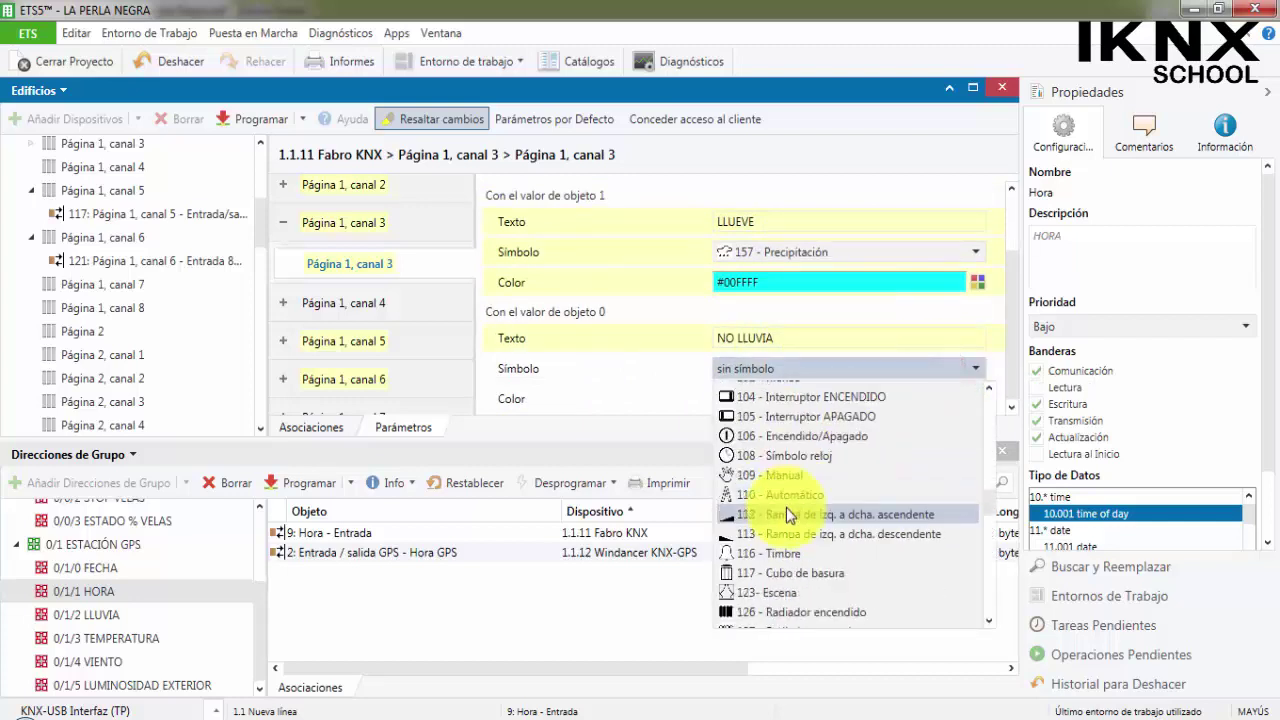
{"action": "scroll", "coordinate": [777, 505], "scroll_direction": "down", "scroll_amount": 8}
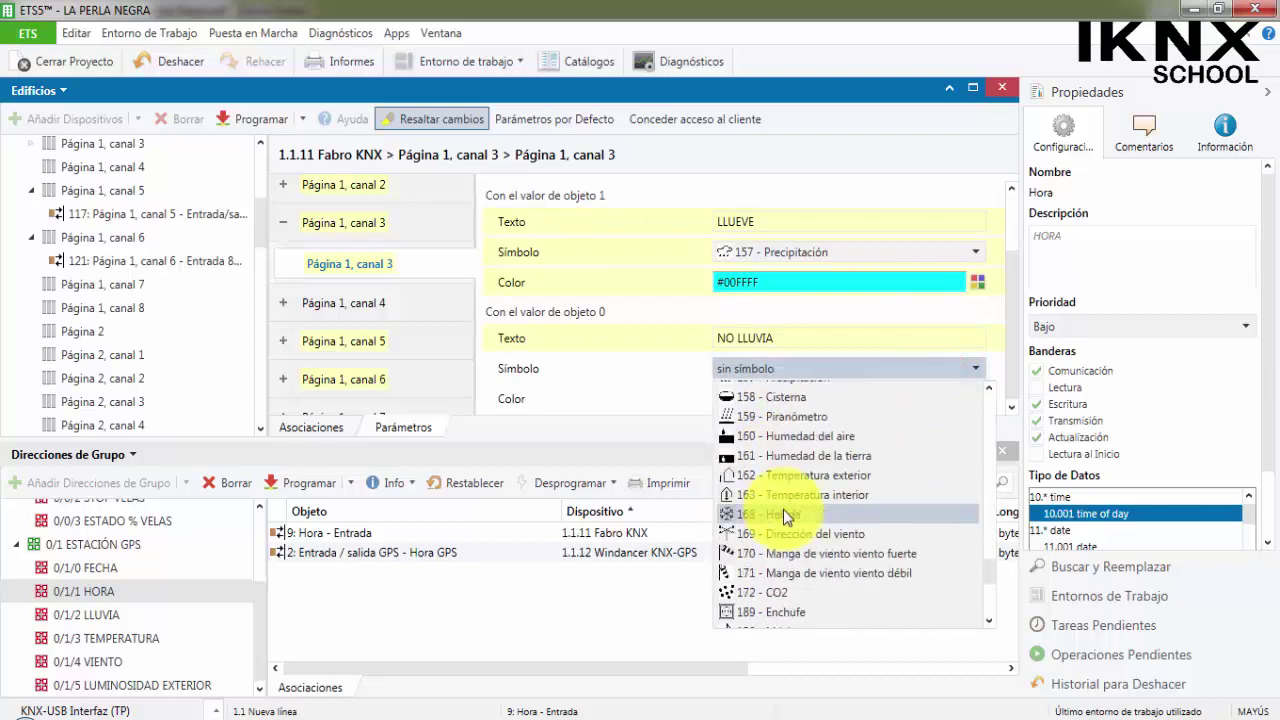
{"action": "scroll", "coordinate": [777, 515], "scroll_direction": "up", "scroll_amount": 4}
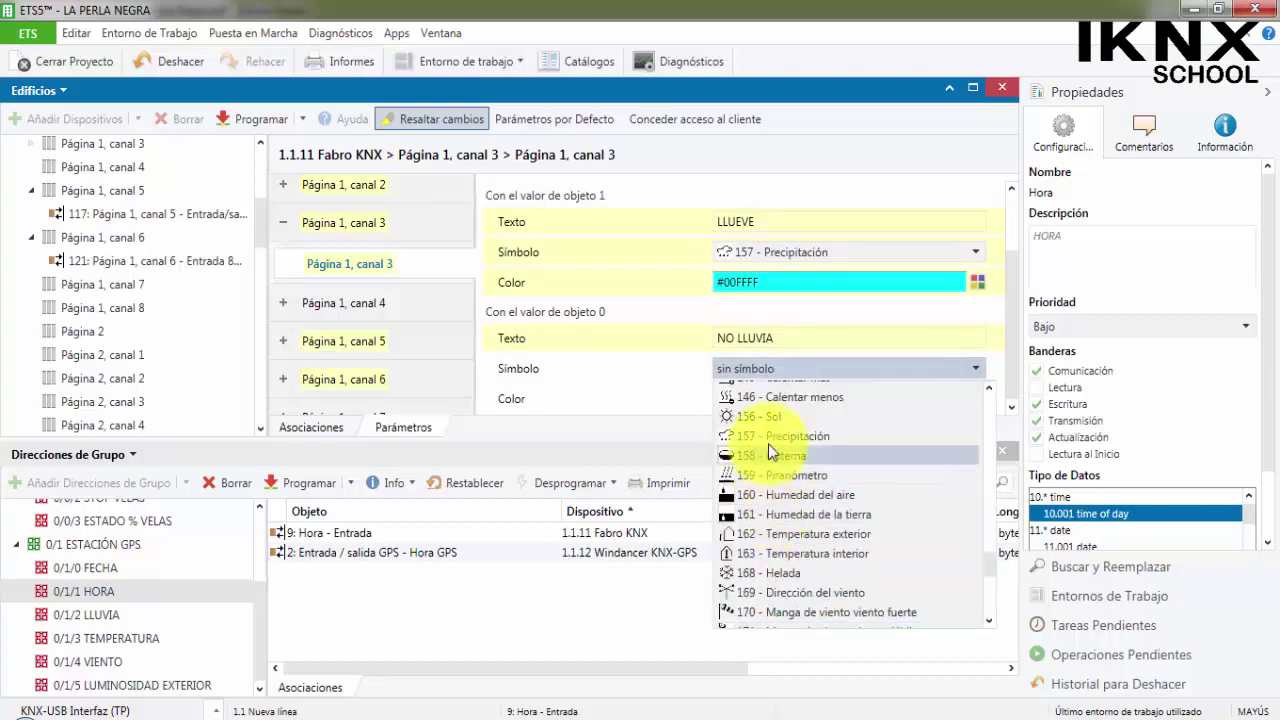
{"action": "left_click", "coordinate": [766, 412]}
Step: Set the color for object value 0 of Página 1, canal 3 to orange #FF7A00
{"action": "left_click", "coordinate": [977, 398]}
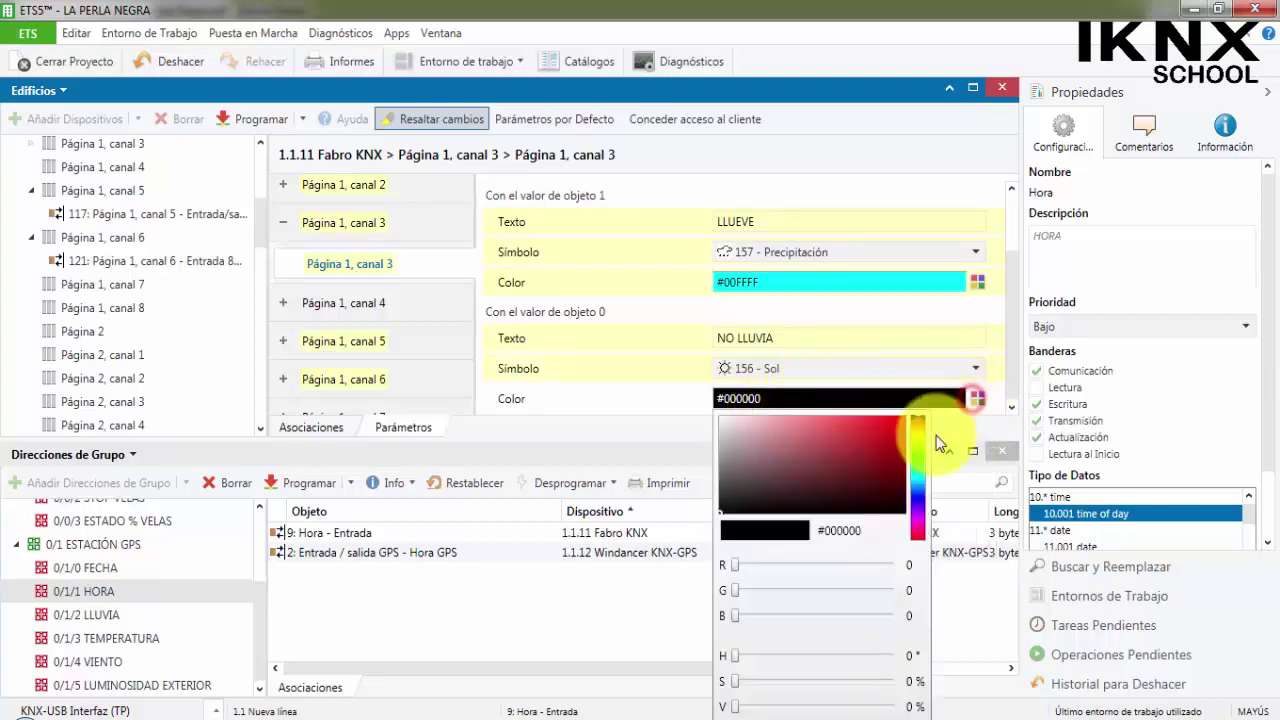
{"action": "left_click", "coordinate": [919, 430]}
{"action": "left_click_drag", "start_coordinate": [919, 432], "coordinate": [918, 424]}
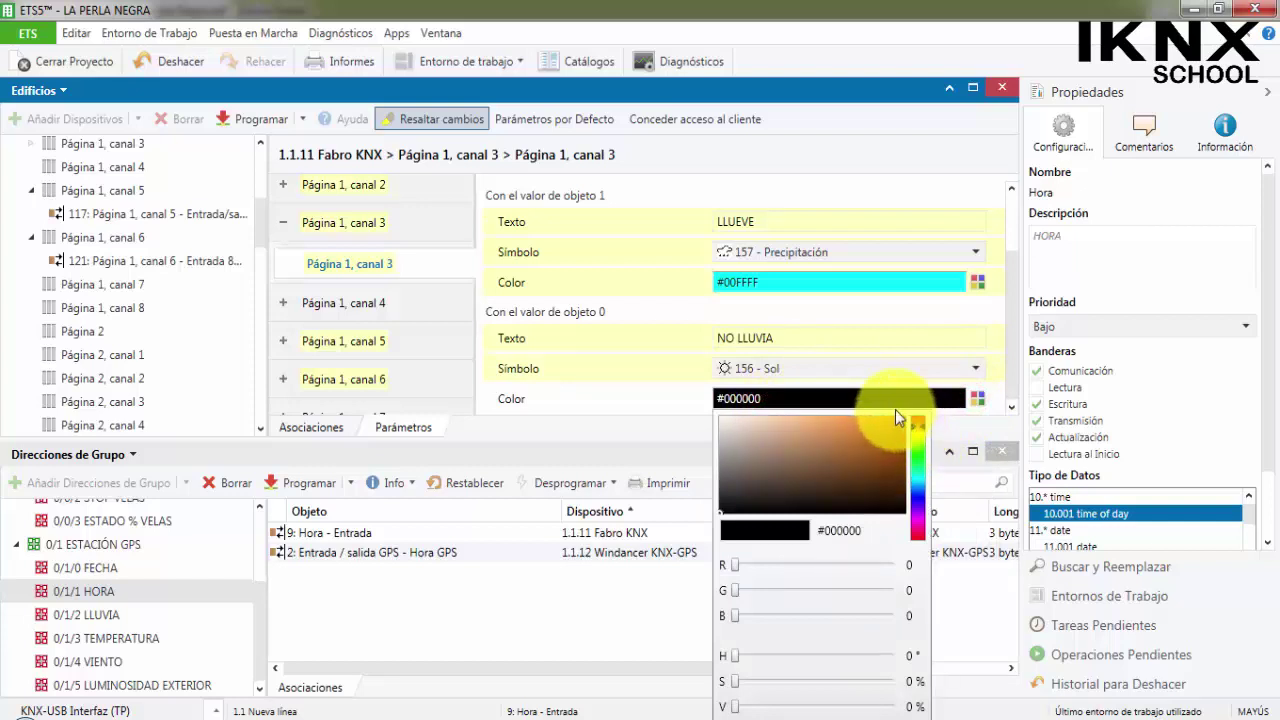
{"action": "left_click", "coordinate": [900, 418]}
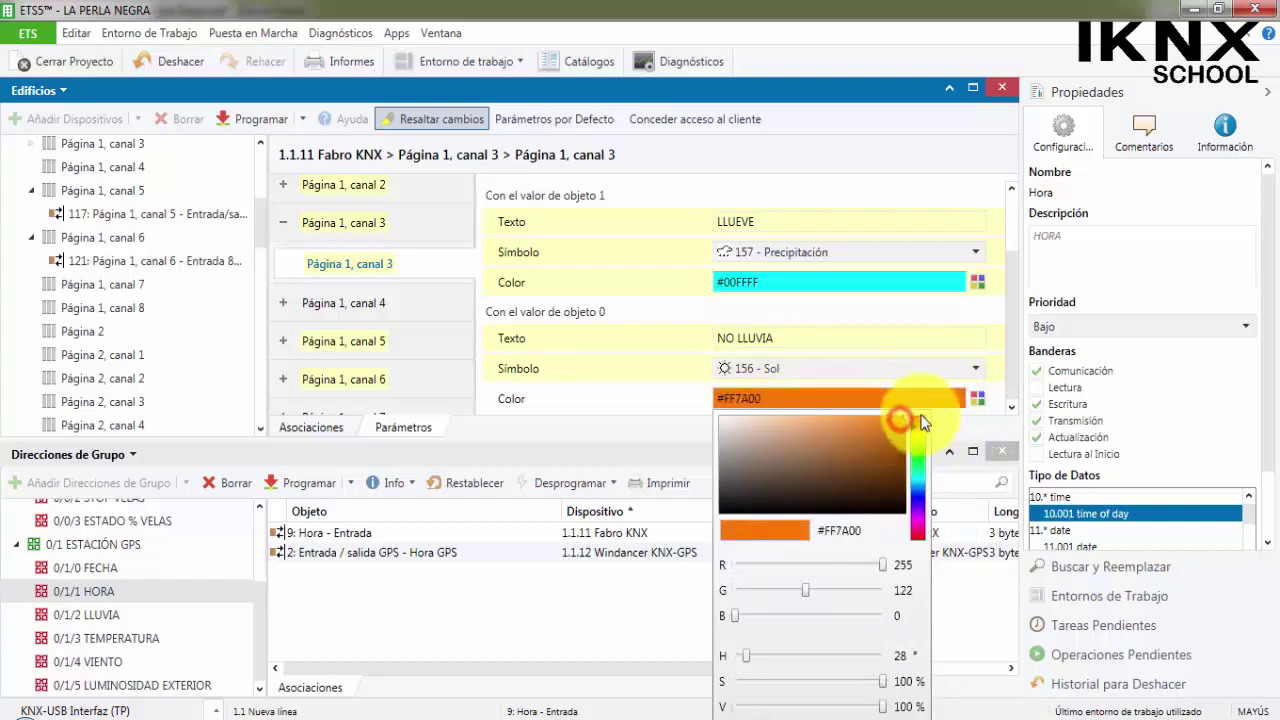
{"action": "left_click", "coordinate": [645, 345]}
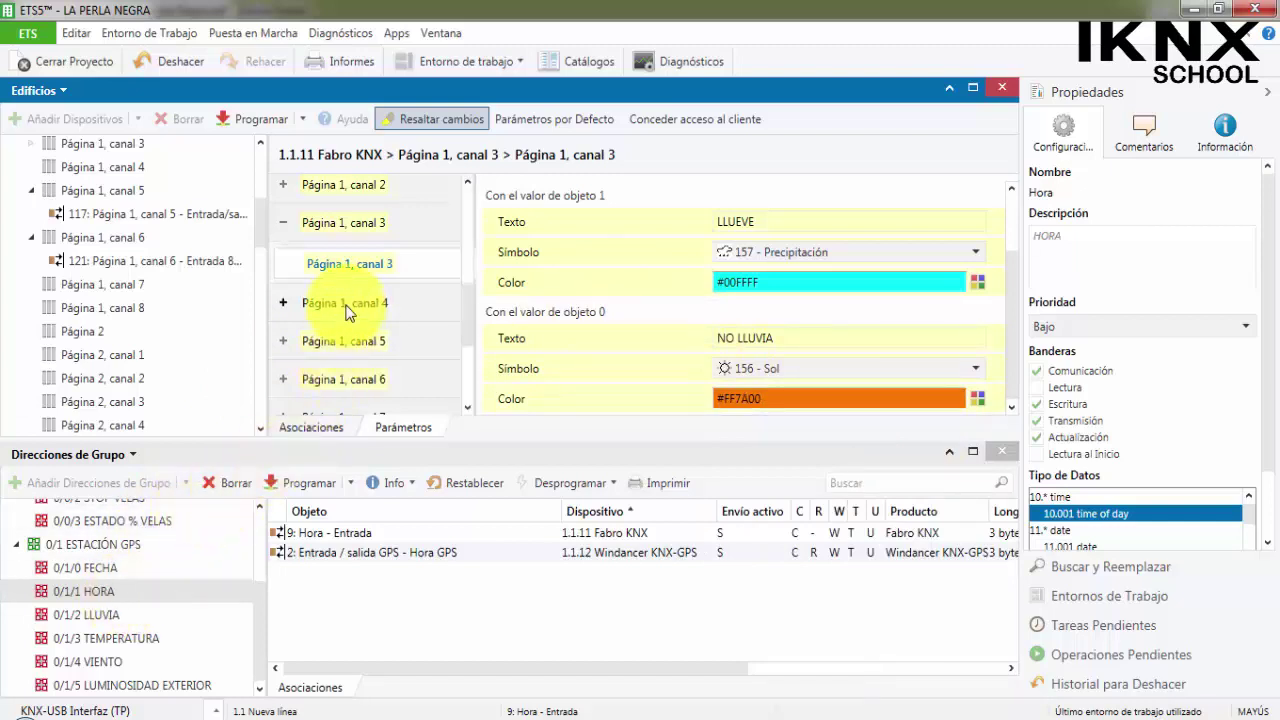
Step: Link the Fabro KNX's object 109 (Página 1, canal 3 - Entrada 1 Bit) to 0/1/2 LLUVIA and show that address's associations
{"action": "scroll", "coordinate": [114, 257], "scroll_direction": "up", "scroll_amount": 1}
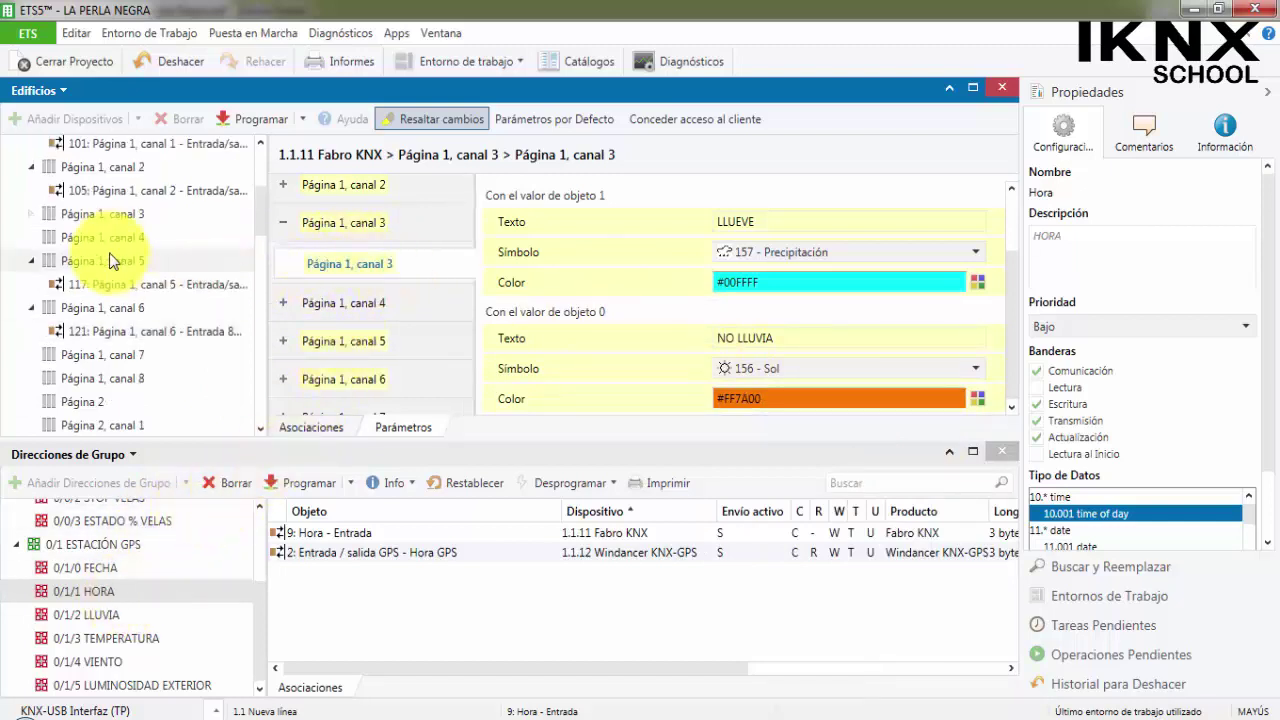
{"action": "left_click", "coordinate": [32, 213]}
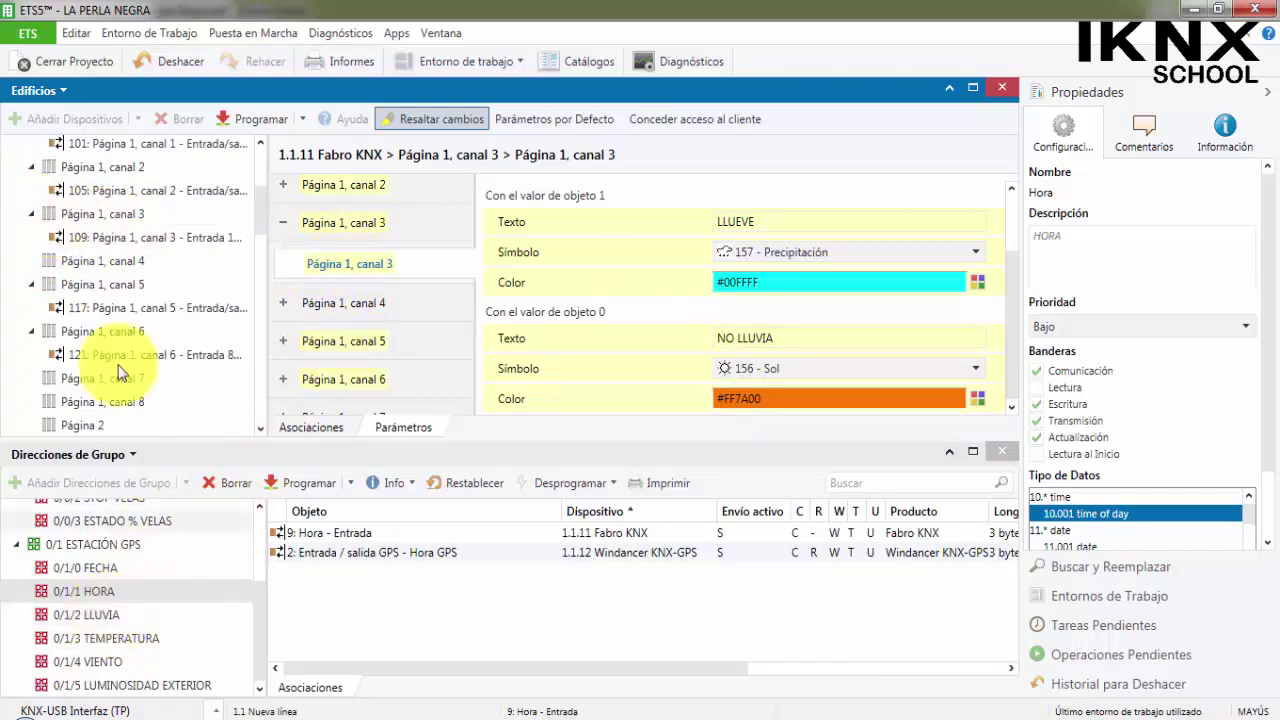
{"action": "left_click", "coordinate": [150, 237]}
{"action": "left_click_drag", "start_coordinate": [150, 237], "coordinate": [112, 618]}
{"action": "left_click", "coordinate": [112, 618]}
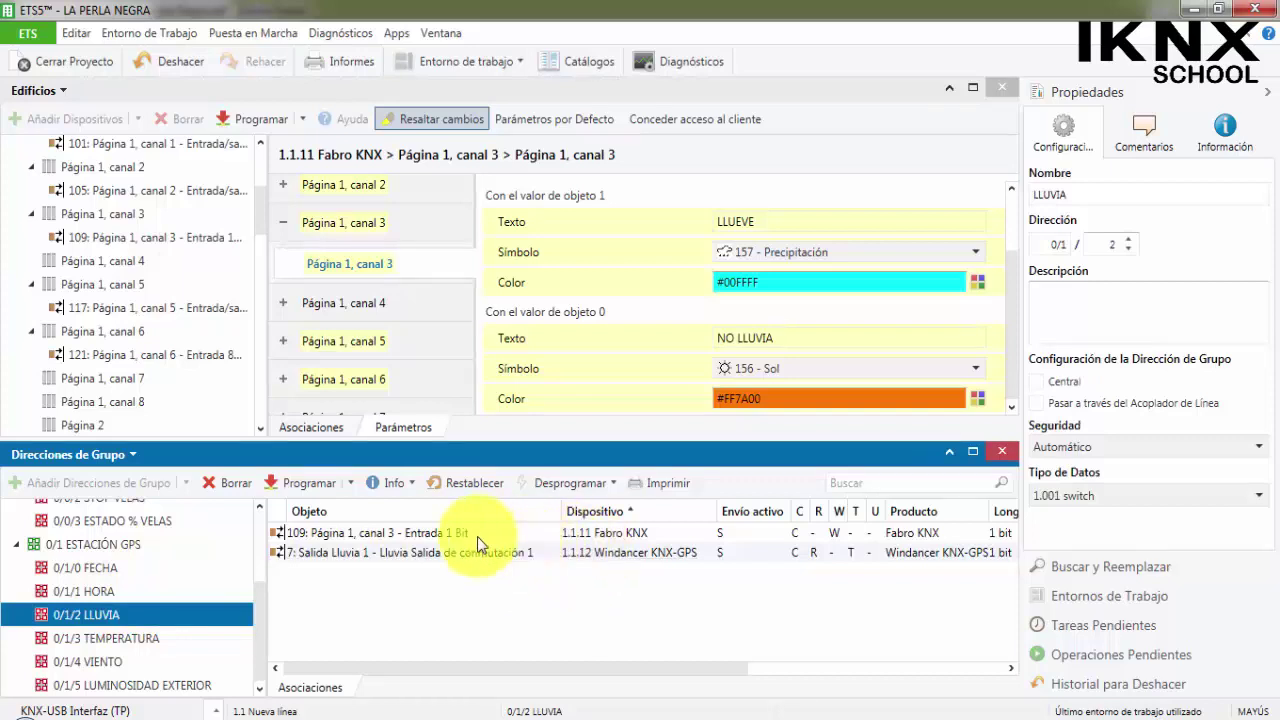
{"action": "left_click", "coordinate": [713, 222]}
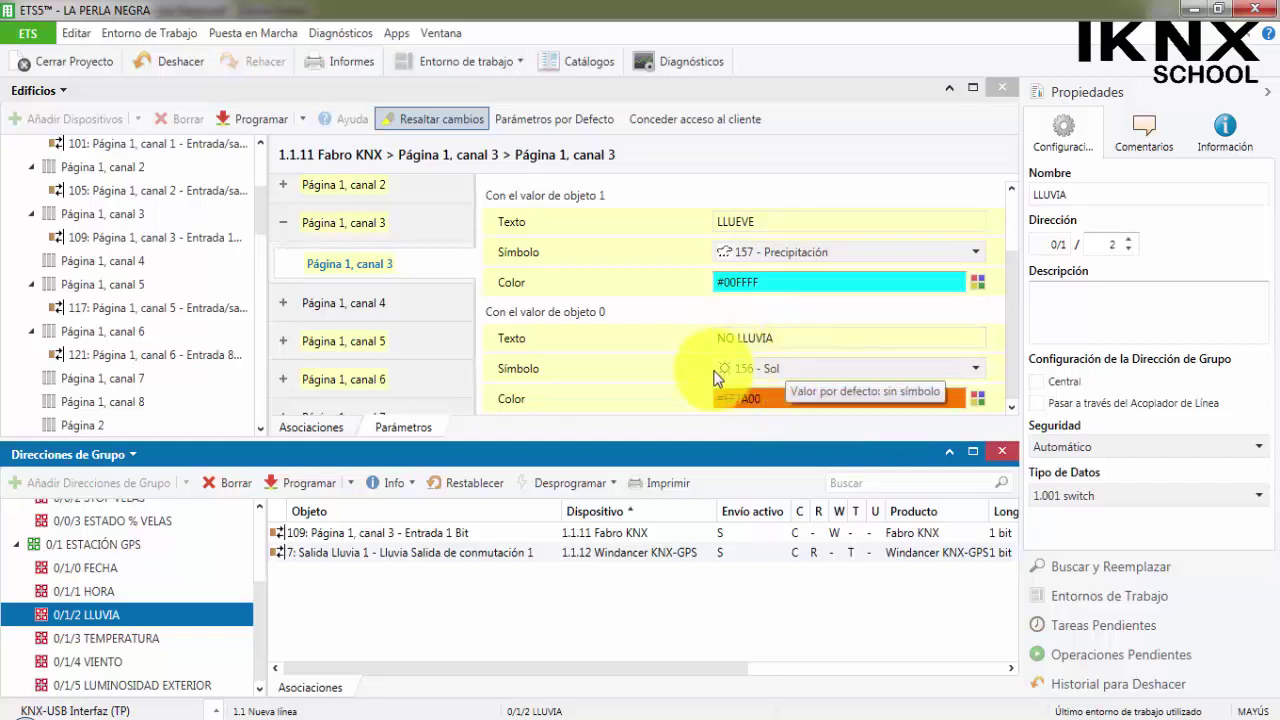
Step: Name Página 1, canal 4 TEMPERATURA EXT and set its function to Indicación 16 Bit punto flotante
{"action": "left_click", "coordinate": [416, 306]}
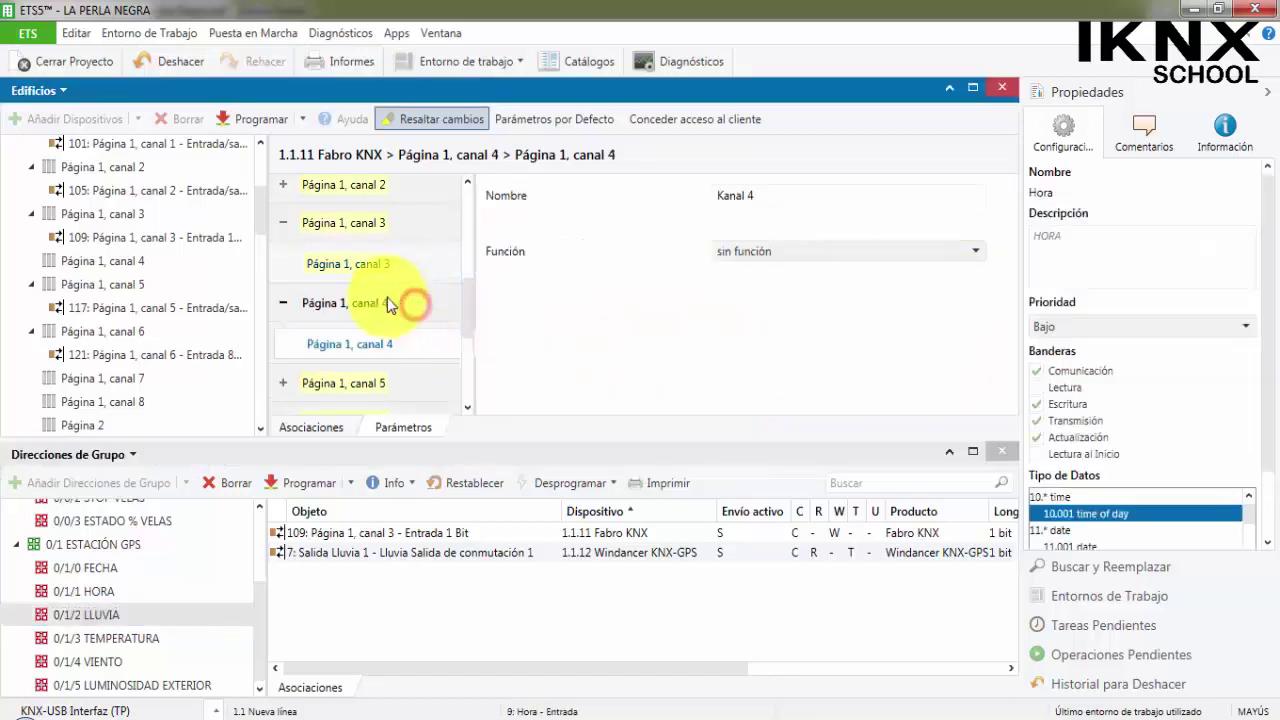
{"action": "left_click", "coordinate": [428, 340]}
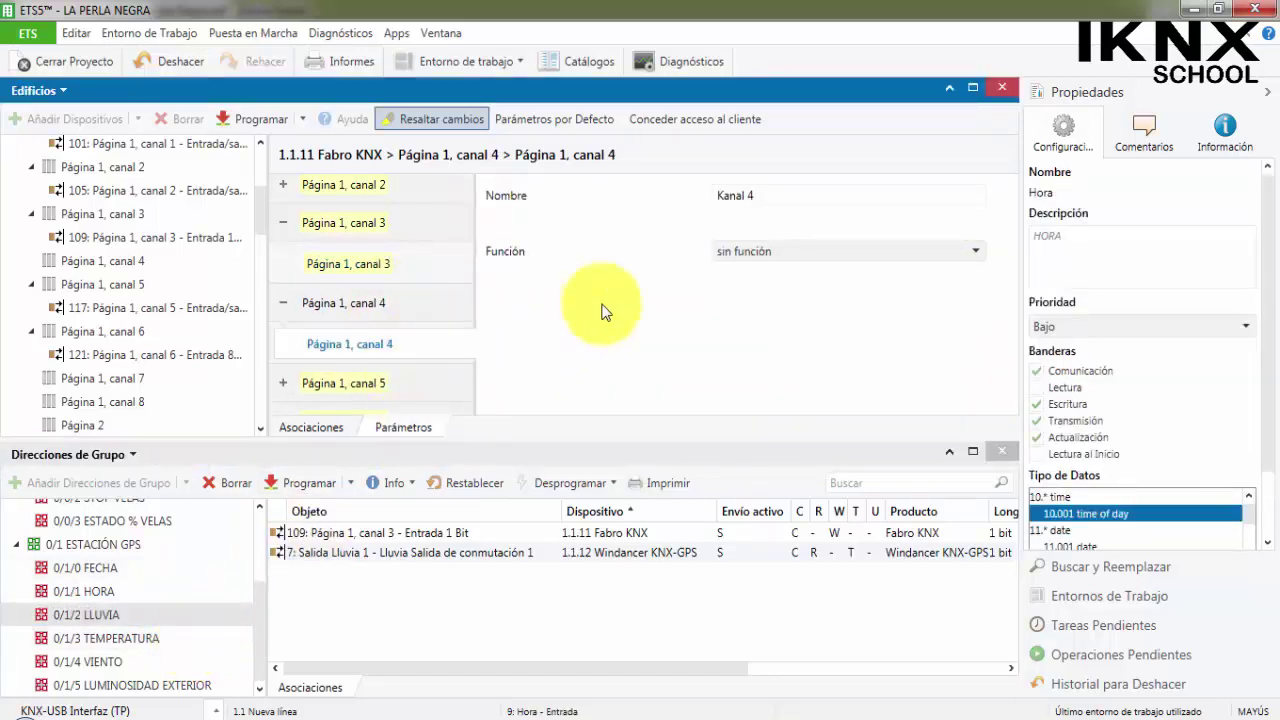
{"action": "left_click", "coordinate": [775, 197]}
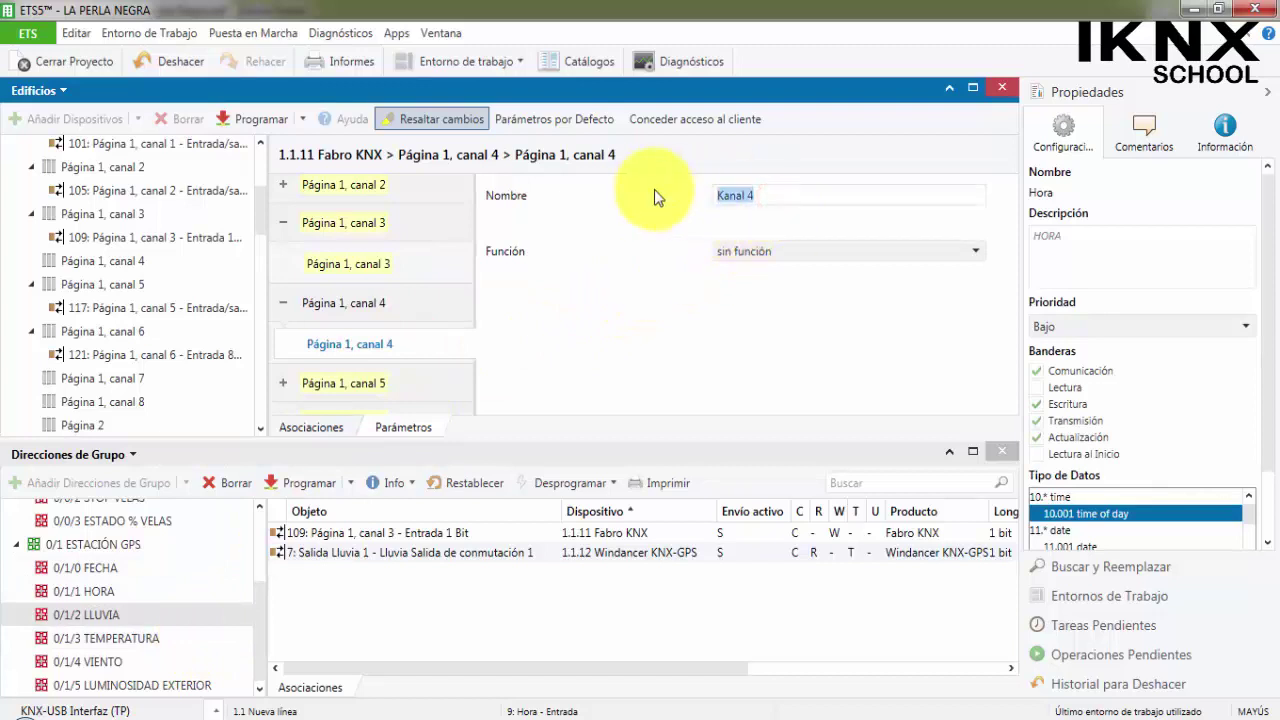
{"action": "type", "text": "TEMPERATURA EST"}
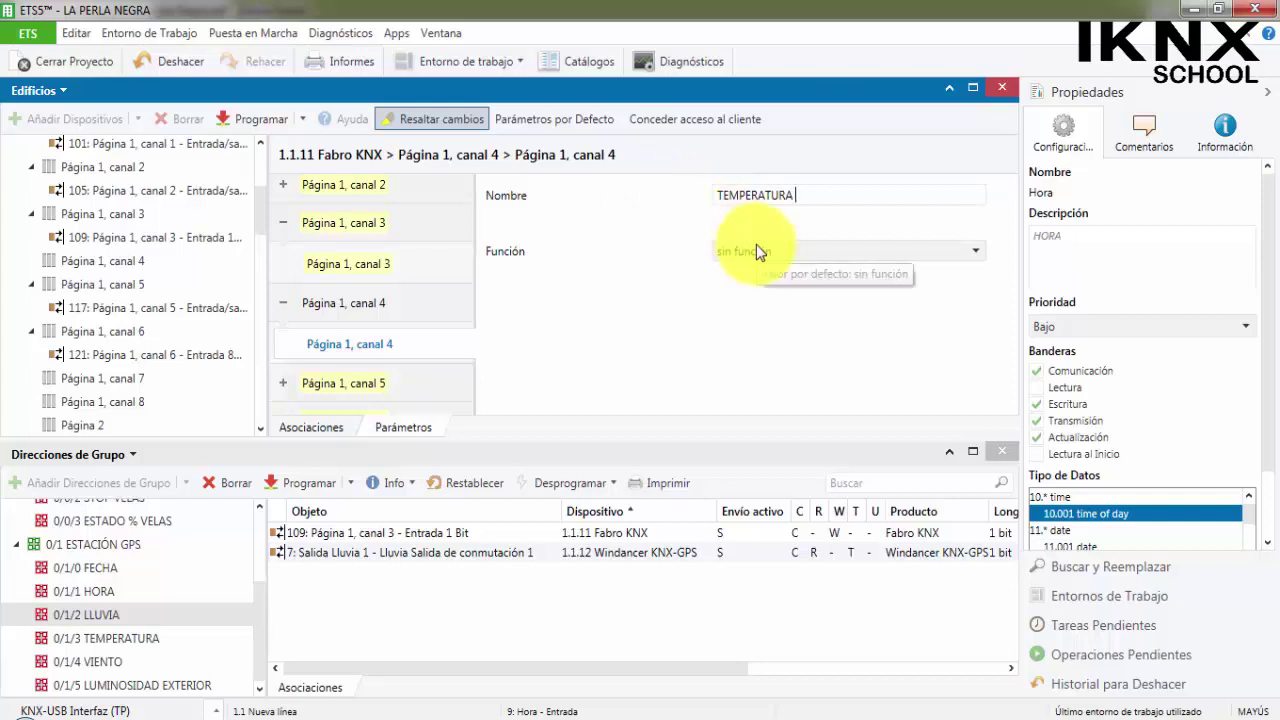
{"action": "key", "text": "BackSpace"}
{"action": "key", "text": "BackSpace"}
{"action": "type", "text": "XT"}
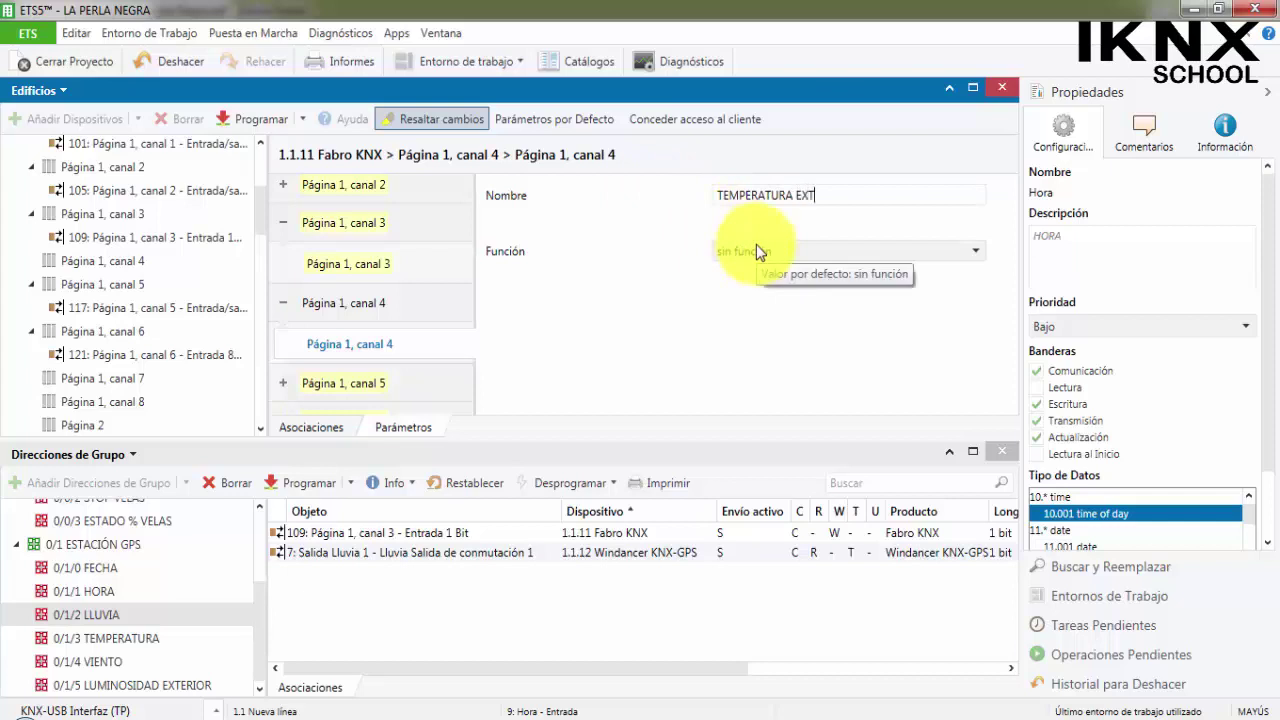
{"action": "left_click", "coordinate": [765, 245]}
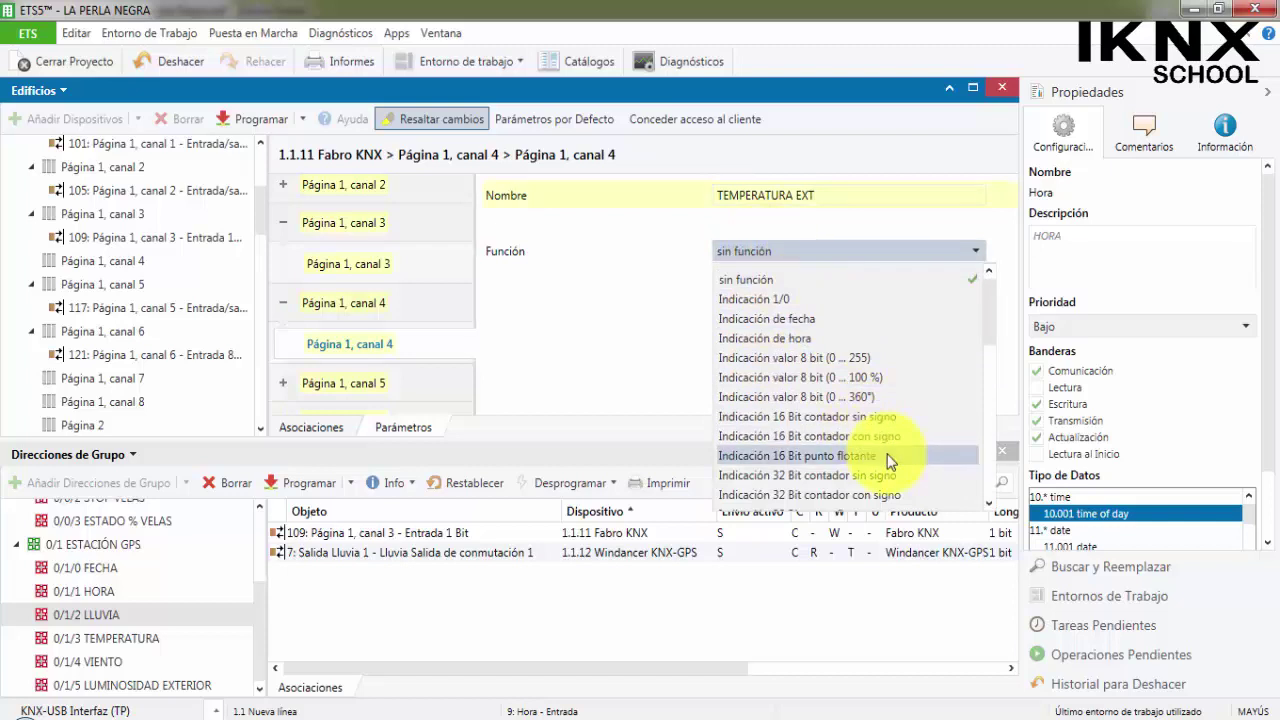
{"action": "left_click", "coordinate": [808, 458]}
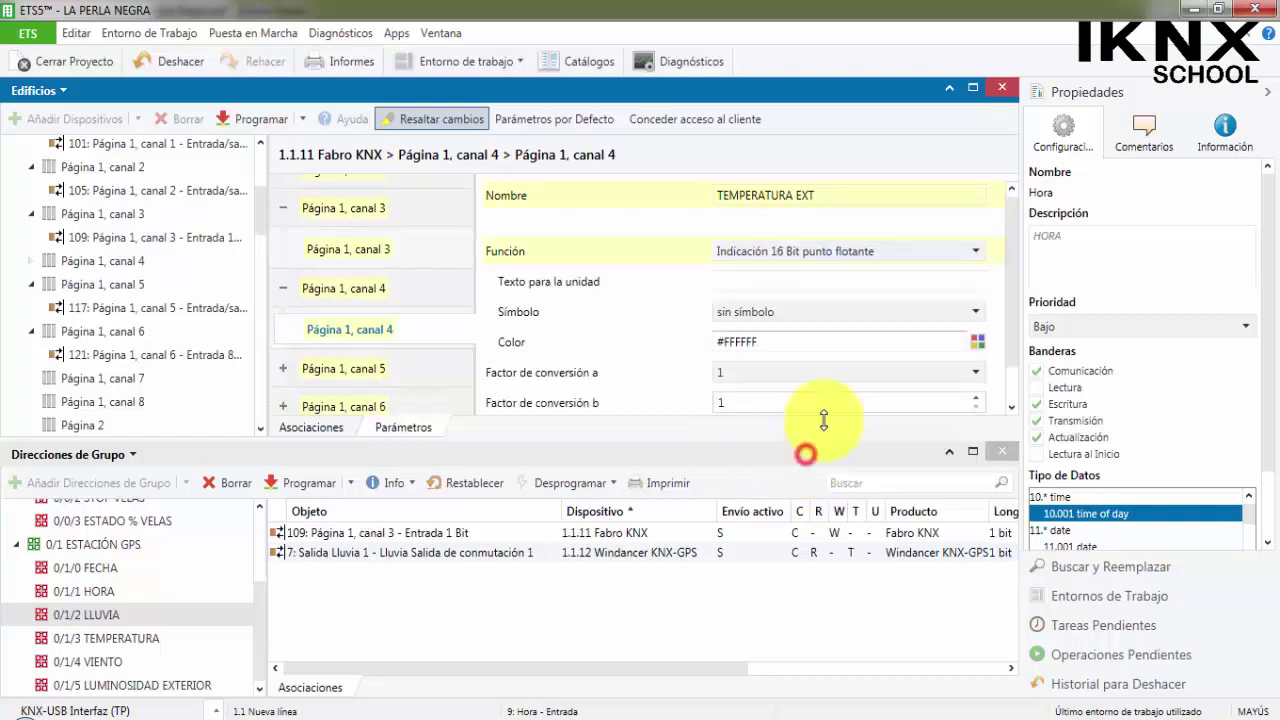
Step: Set the unit text of Página 1, canal 4 to TEMPERAT
{"action": "left_click", "coordinate": [745, 278]}
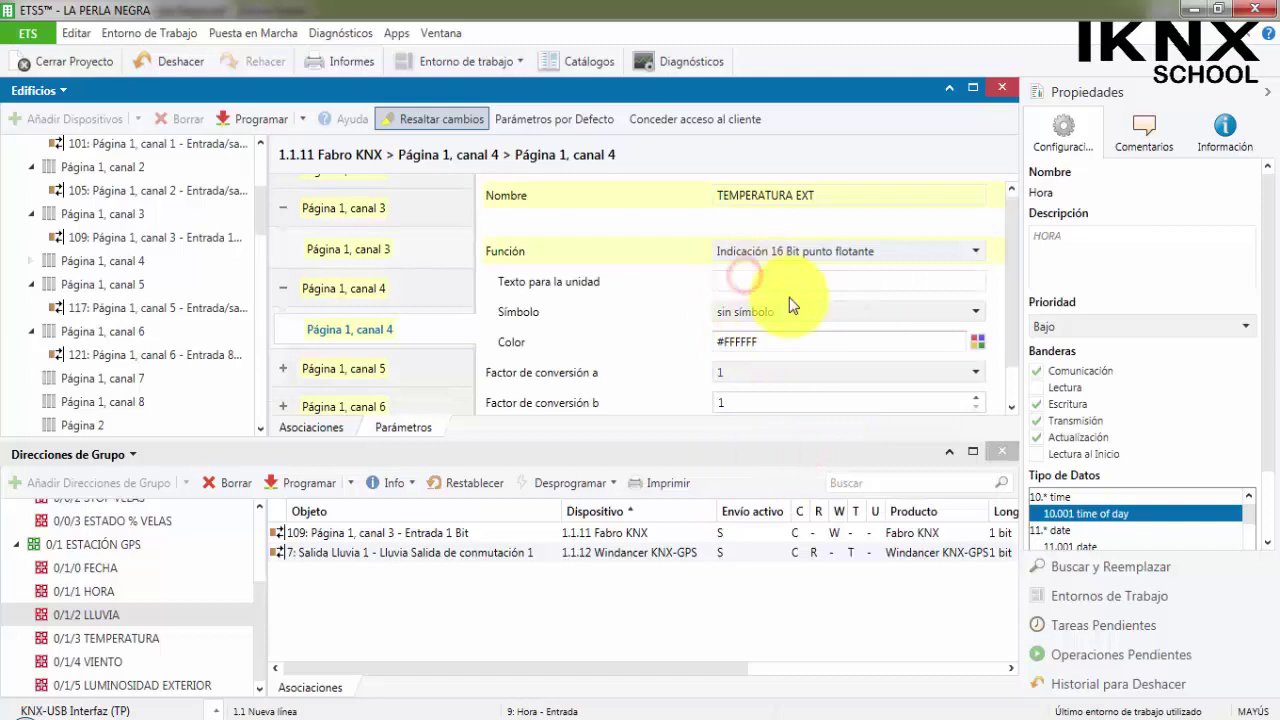
{"action": "type", "text": "TEMPERAT"}
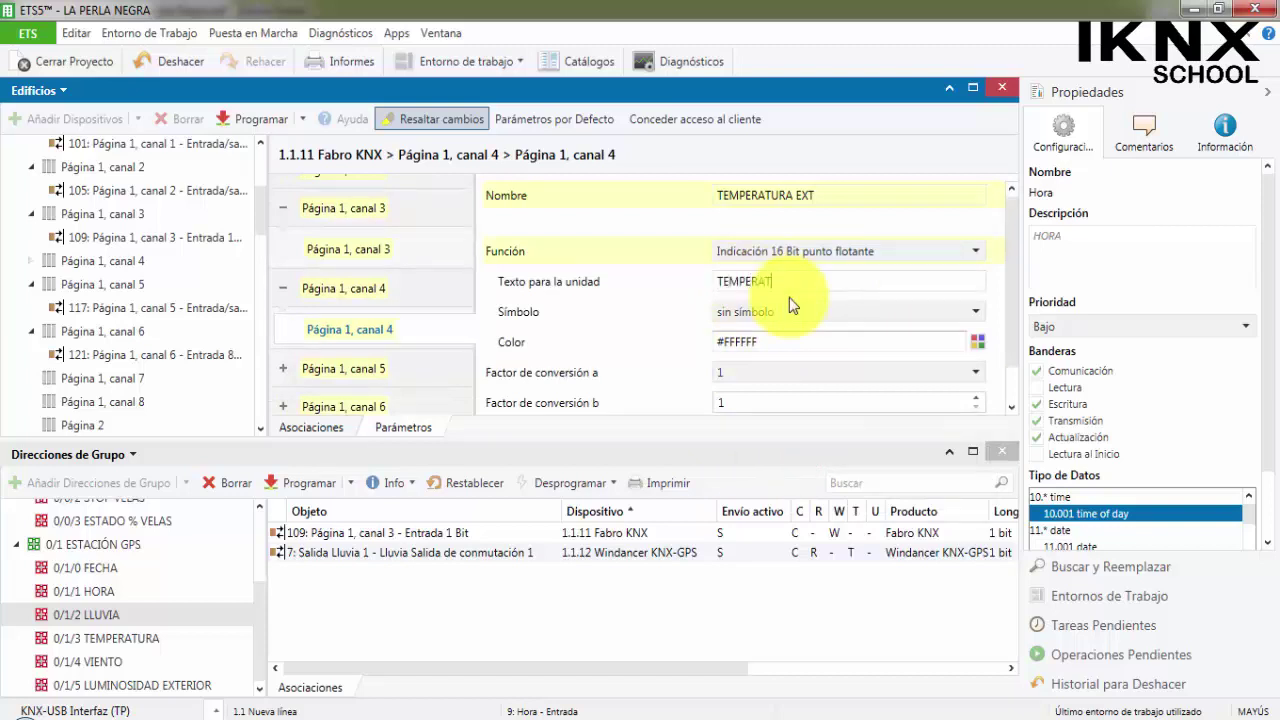
{"action": "type", "text": "UR"}
Step: Choose 156 - Sol as the symbol for Página 1, canal 4
{"action": "left_click", "coordinate": [777, 312]}
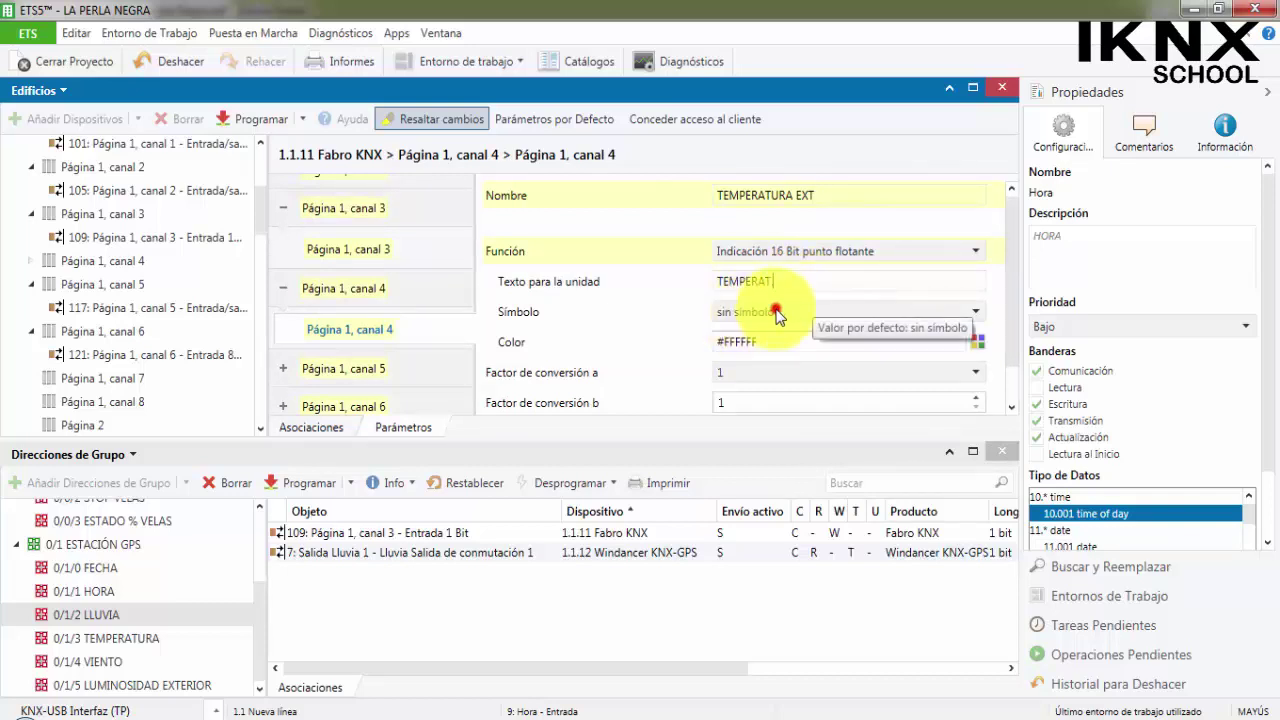
{"action": "scroll", "coordinate": [790, 440], "scroll_direction": "down", "scroll_amount": 4}
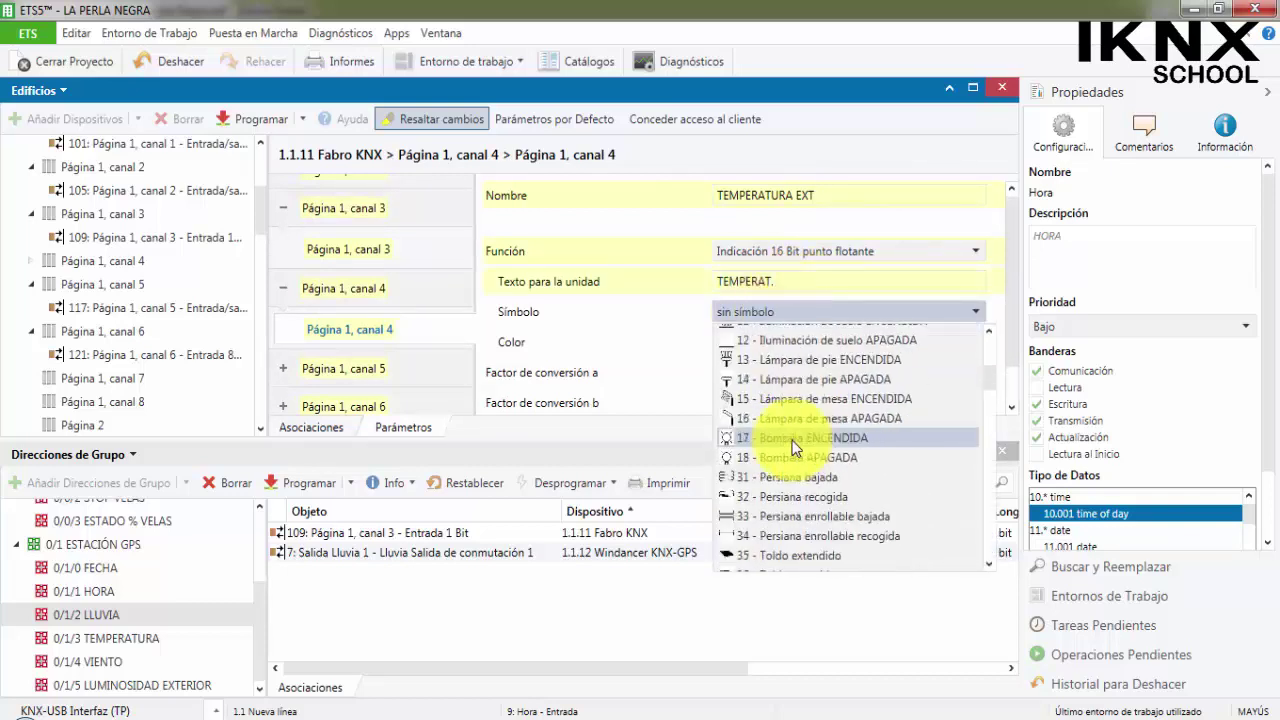
{"action": "scroll", "coordinate": [792, 440], "scroll_direction": "down", "scroll_amount": 15}
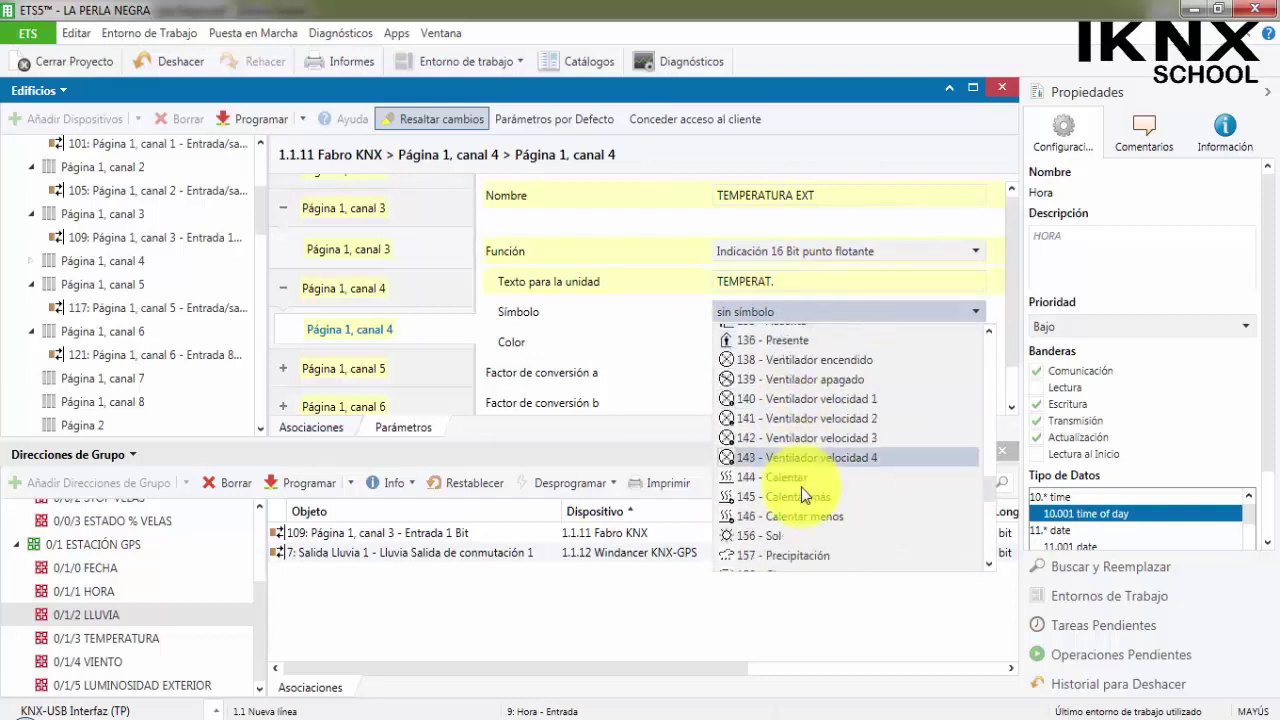
{"action": "scroll", "coordinate": [801, 490], "scroll_direction": "down", "scroll_amount": 4}
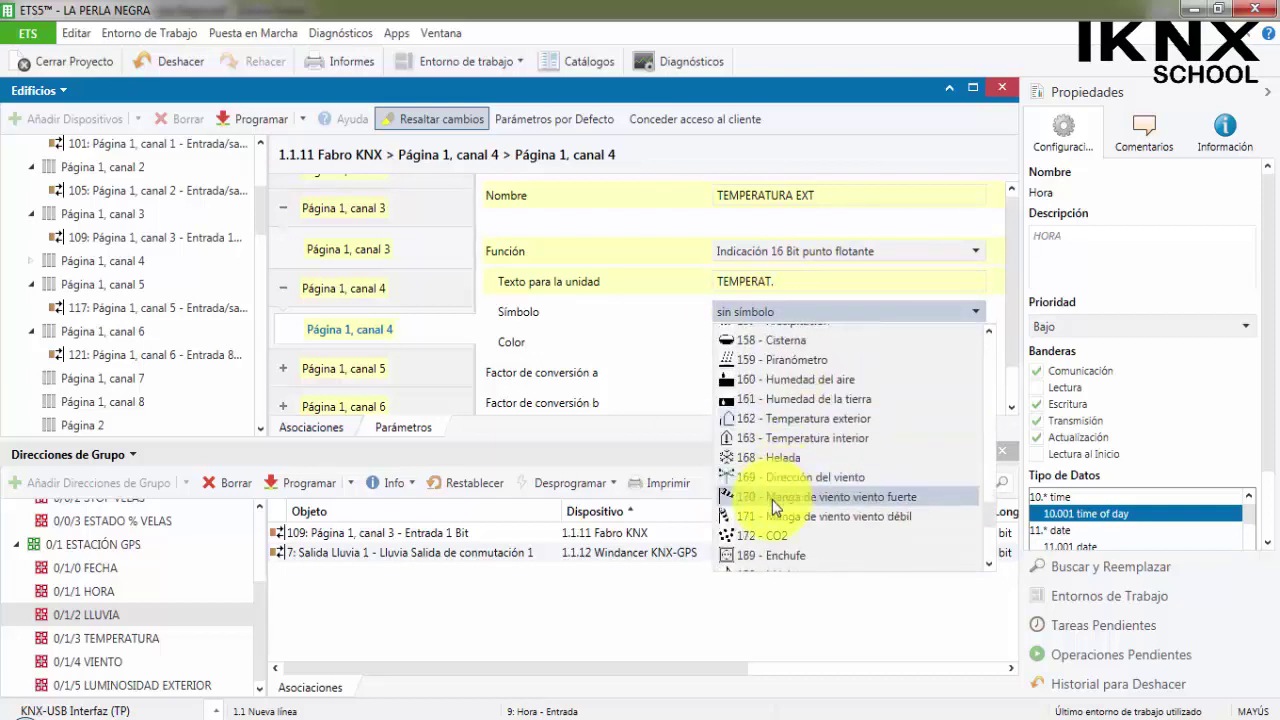
{"action": "scroll", "coordinate": [796, 540], "scroll_direction": "down", "scroll_amount": 2}
{"action": "scroll", "coordinate": [798, 540], "scroll_direction": "up", "scroll_amount": 2}
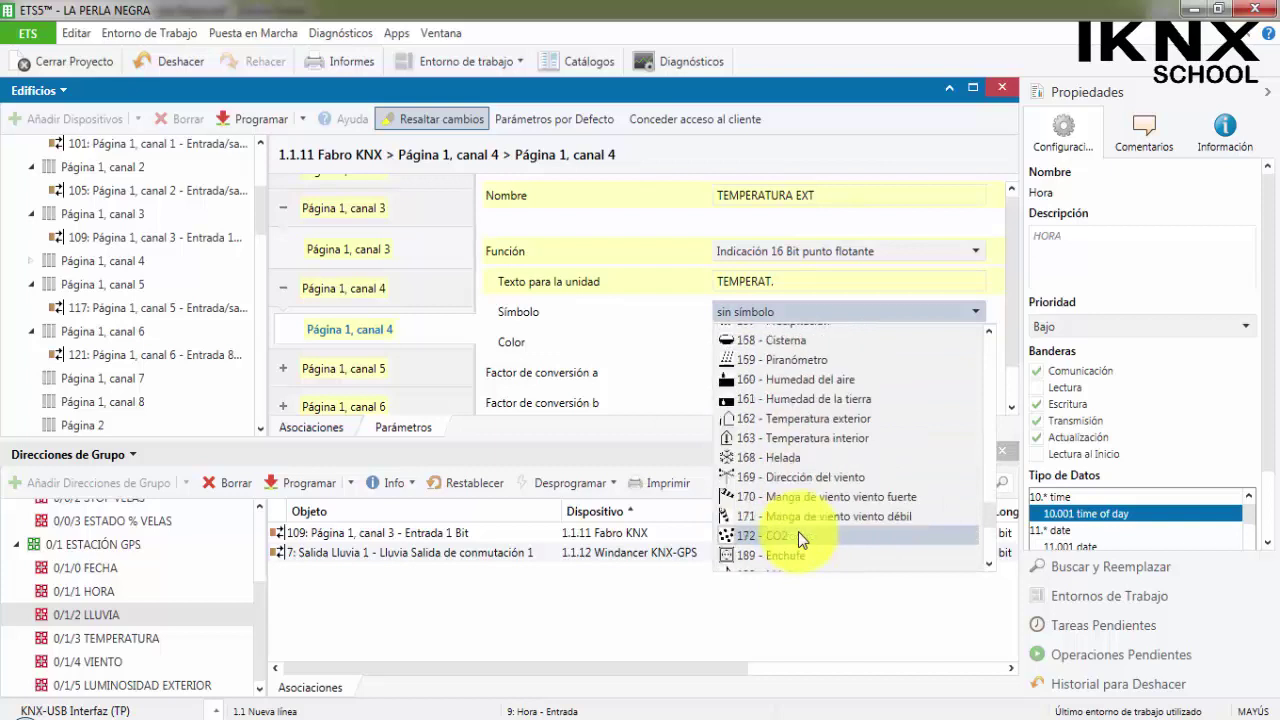
{"action": "scroll", "coordinate": [836, 437], "scroll_direction": "up", "scroll_amount": 2}
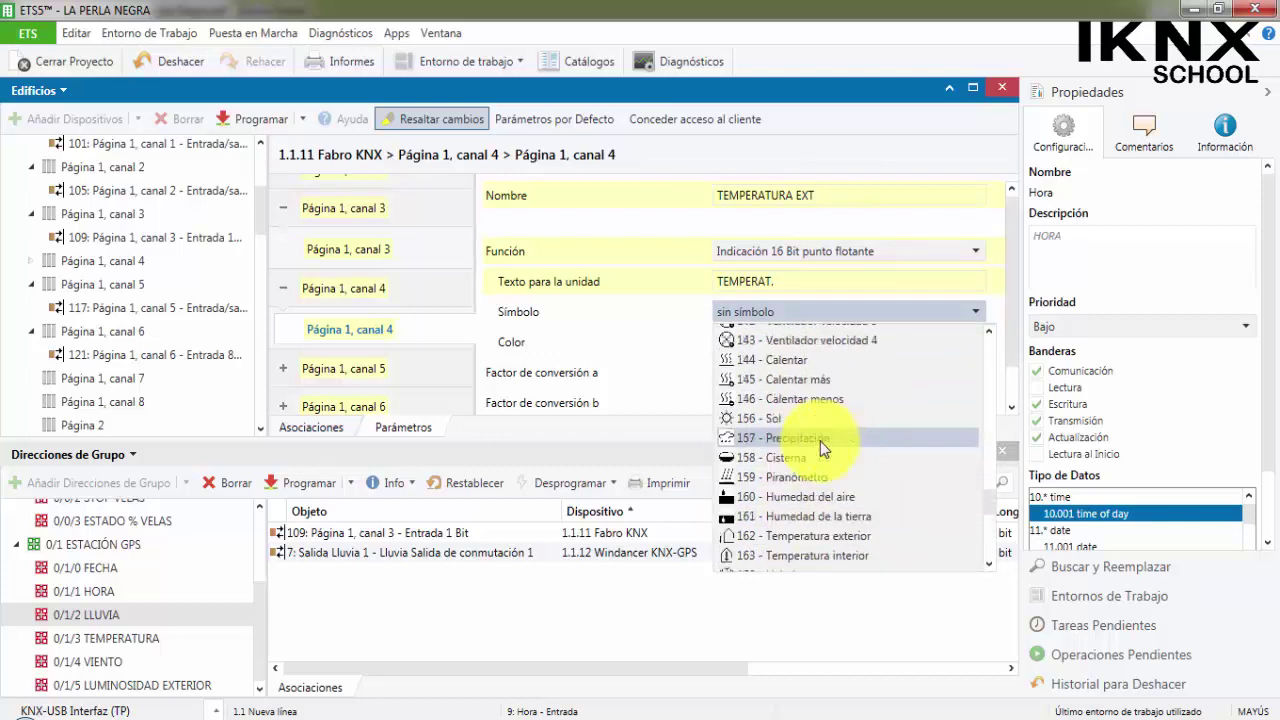
{"action": "scroll", "coordinate": [810, 476], "scroll_direction": "up", "scroll_amount": 1}
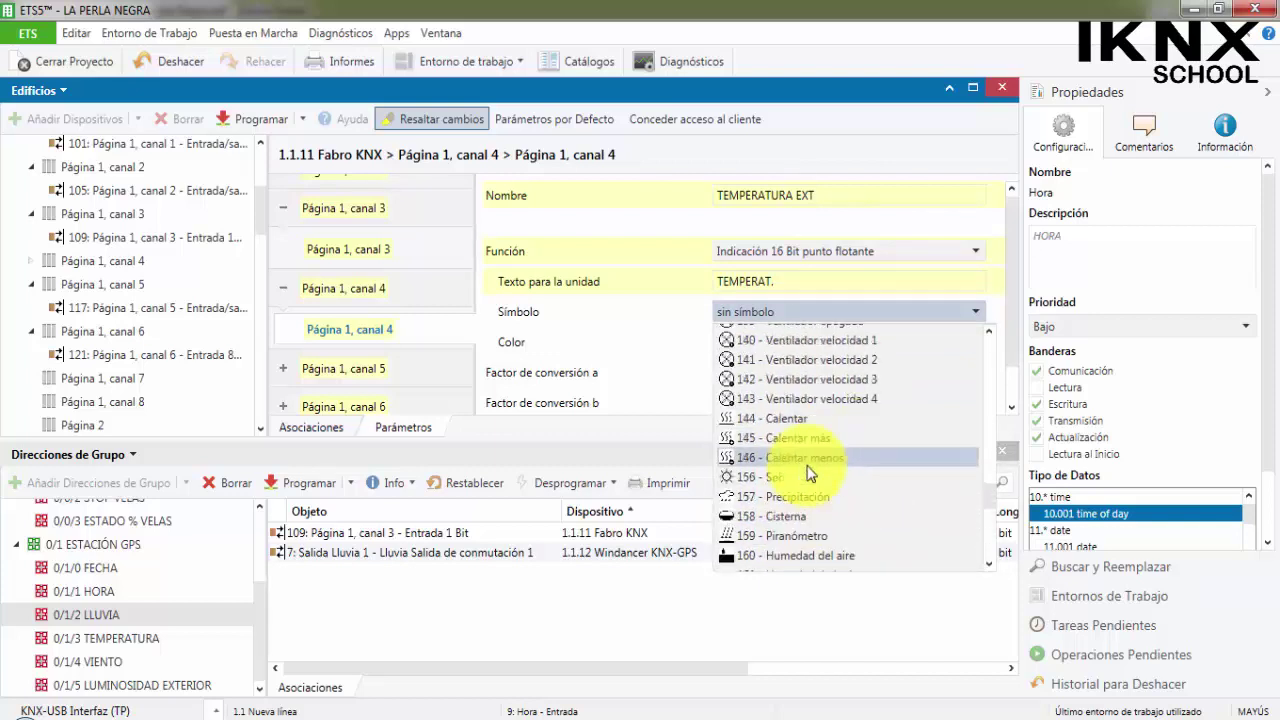
{"action": "scroll", "coordinate": [810, 474], "scroll_direction": "down", "scroll_amount": 1}
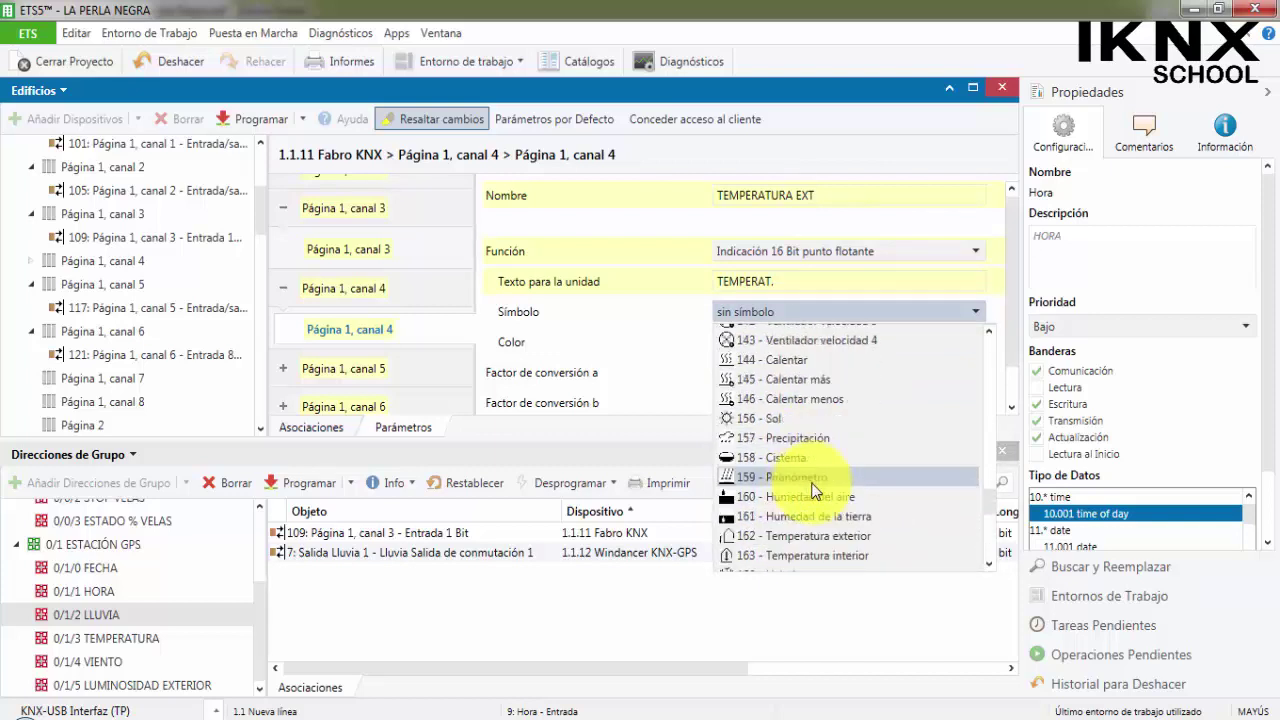
{"action": "left_click", "coordinate": [781, 420]}
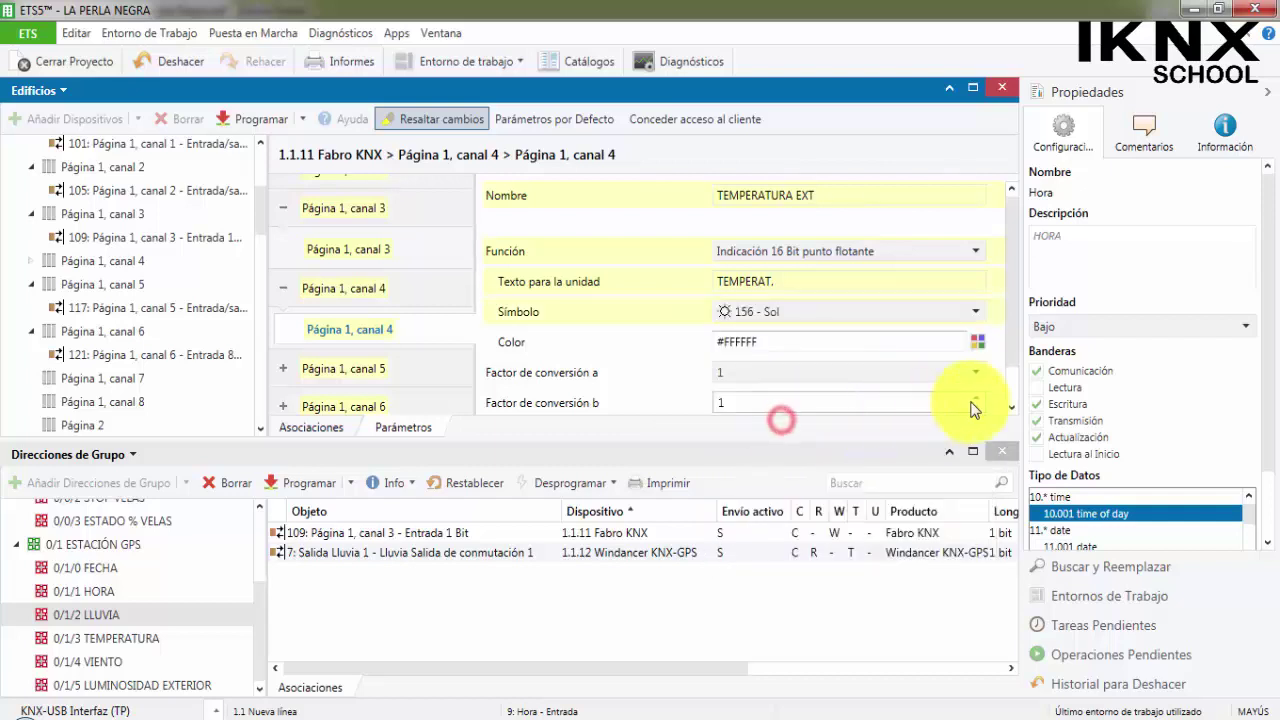
Step: Set the color of Página 1, canal 4 to yellow #FFFF00
{"action": "left_click", "coordinate": [980, 342]}
{"action": "left_click", "coordinate": [920, 380]}
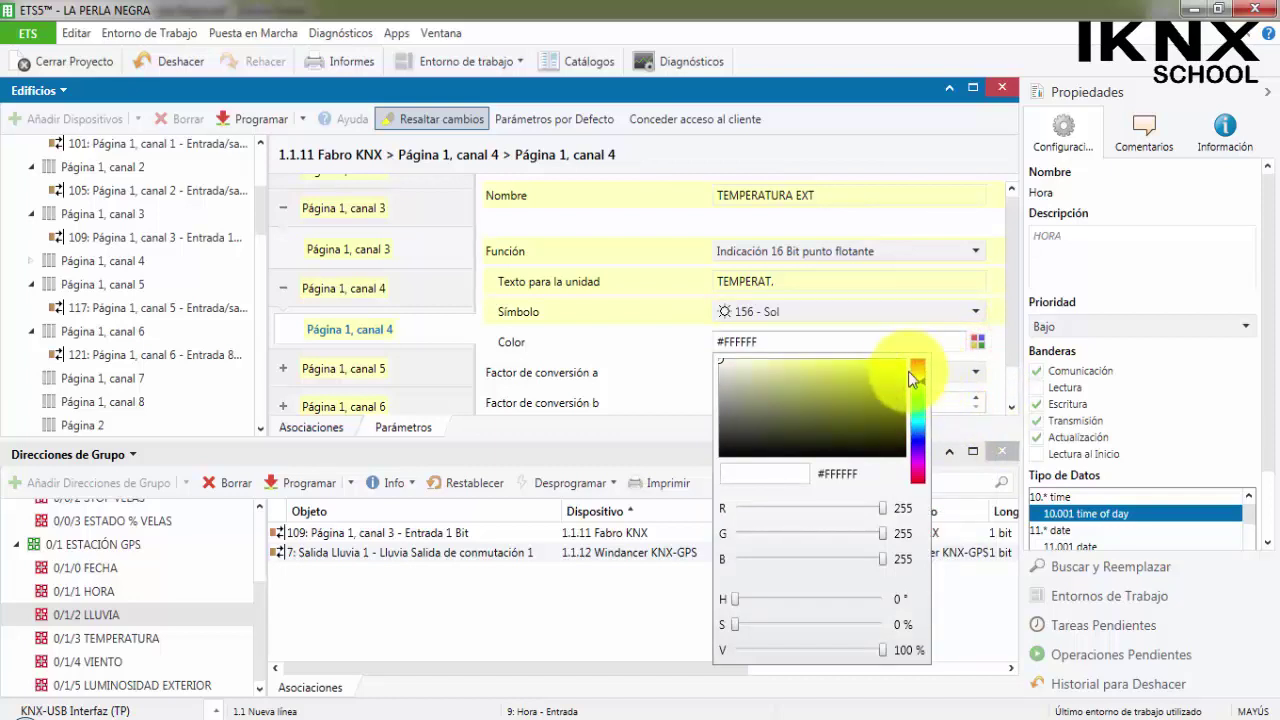
{"action": "left_click_drag", "start_coordinate": [906, 370], "coordinate": [905, 358]}
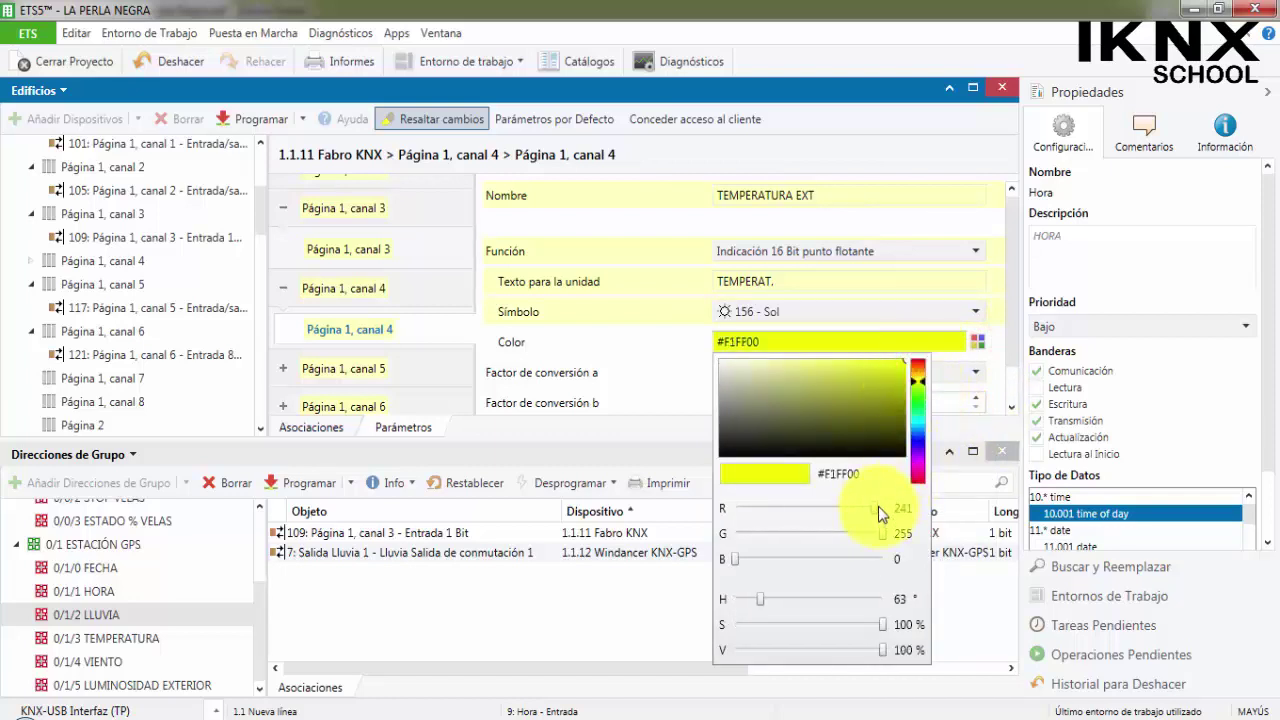
{"action": "left_click_drag", "start_coordinate": [876, 508], "coordinate": [886, 508]}
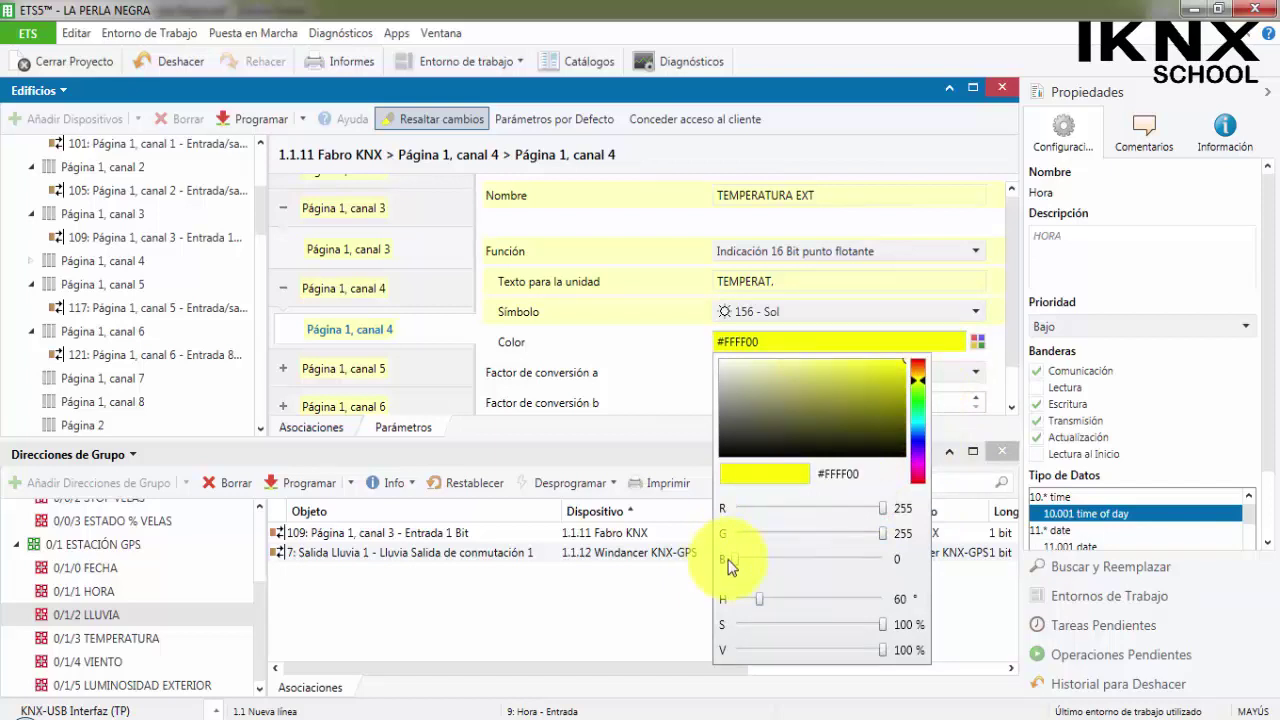
{"action": "left_click_drag", "start_coordinate": [737, 566], "coordinate": [742, 566]}
{"action": "left_click", "coordinate": [545, 378]}
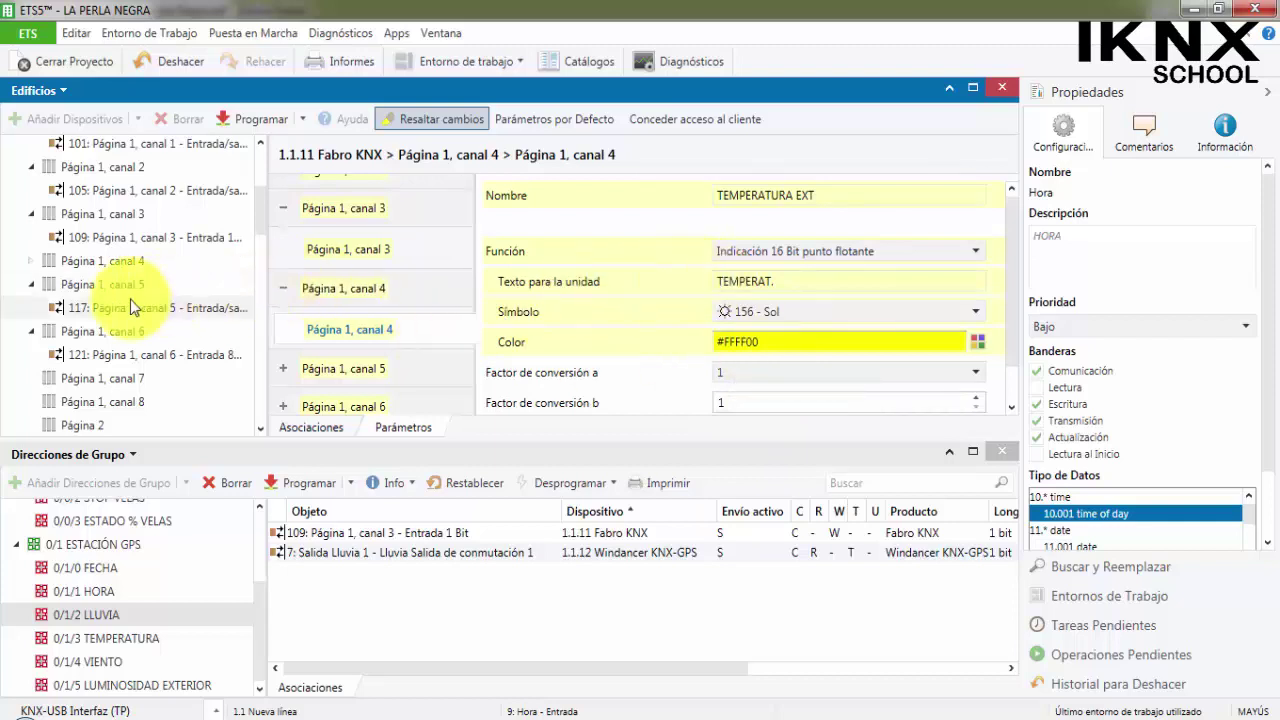
Step: Expand Página 1, canal 4 to select its object 113, and replace the channel's unit text with ºC
{"action": "left_click", "coordinate": [31, 261]}
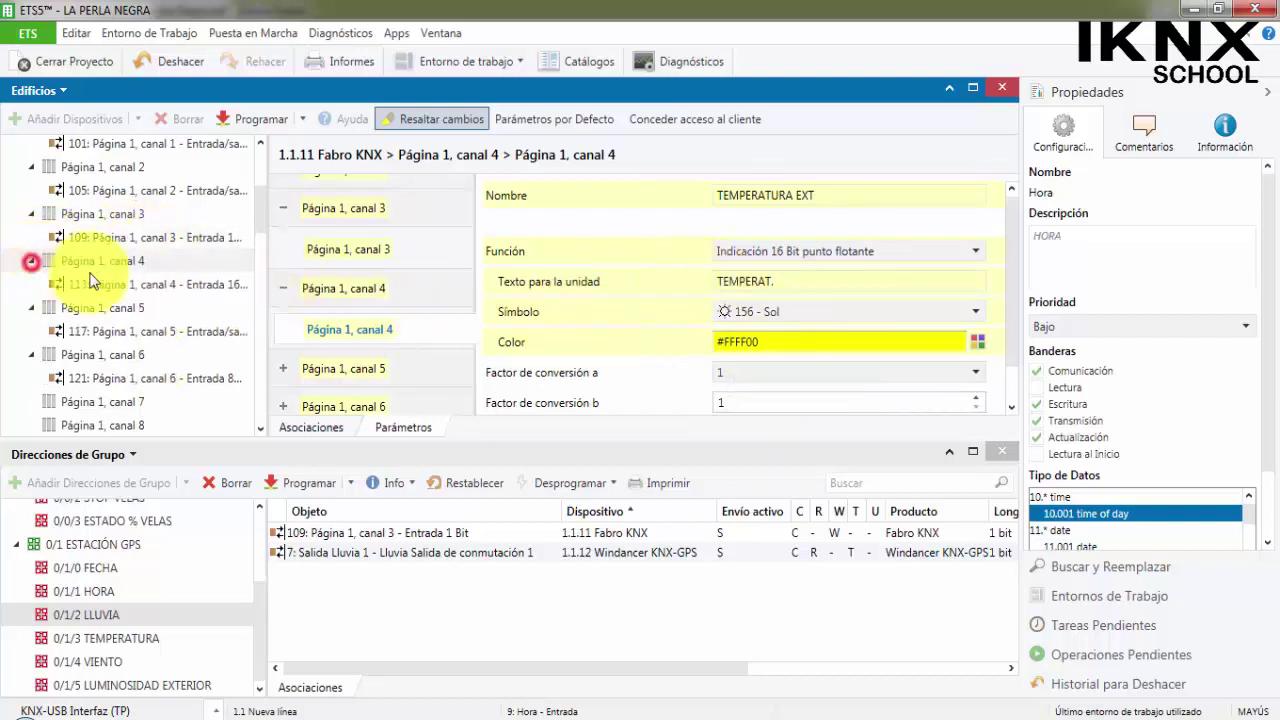
{"action": "left_click", "coordinate": [170, 284]}
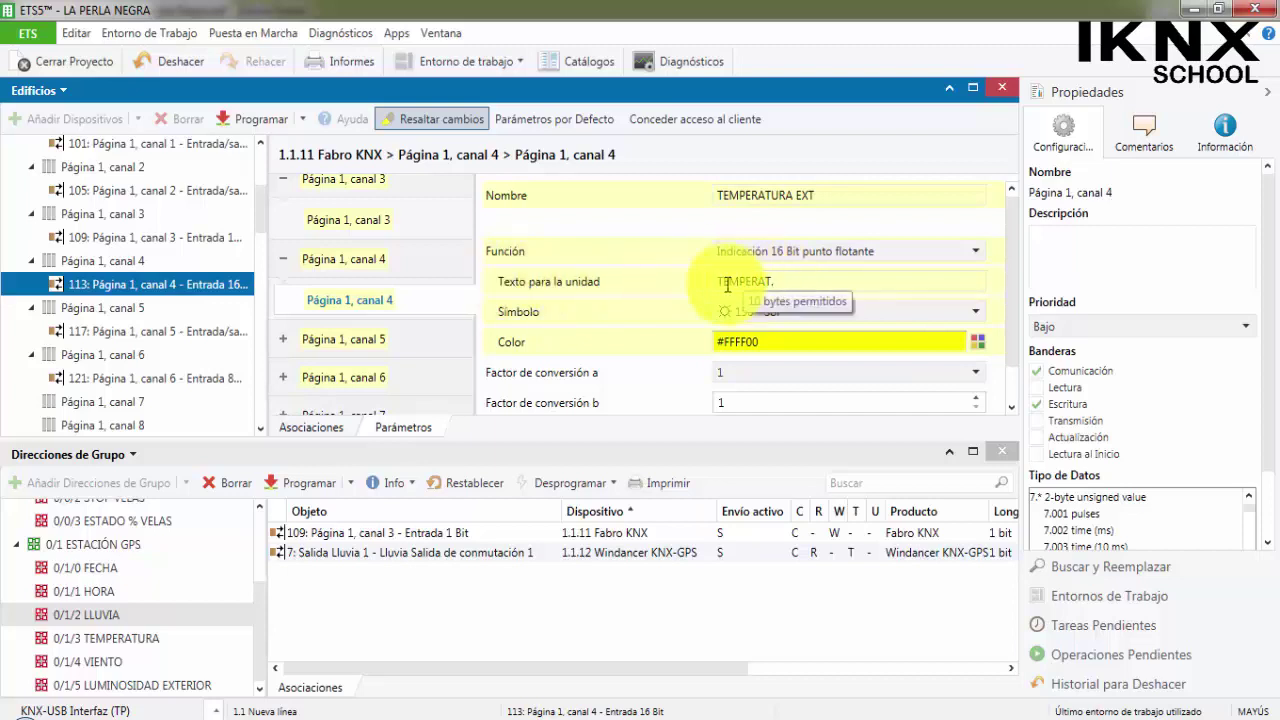
{"action": "left_click_drag", "start_coordinate": [786, 286], "coordinate": [686, 286]}
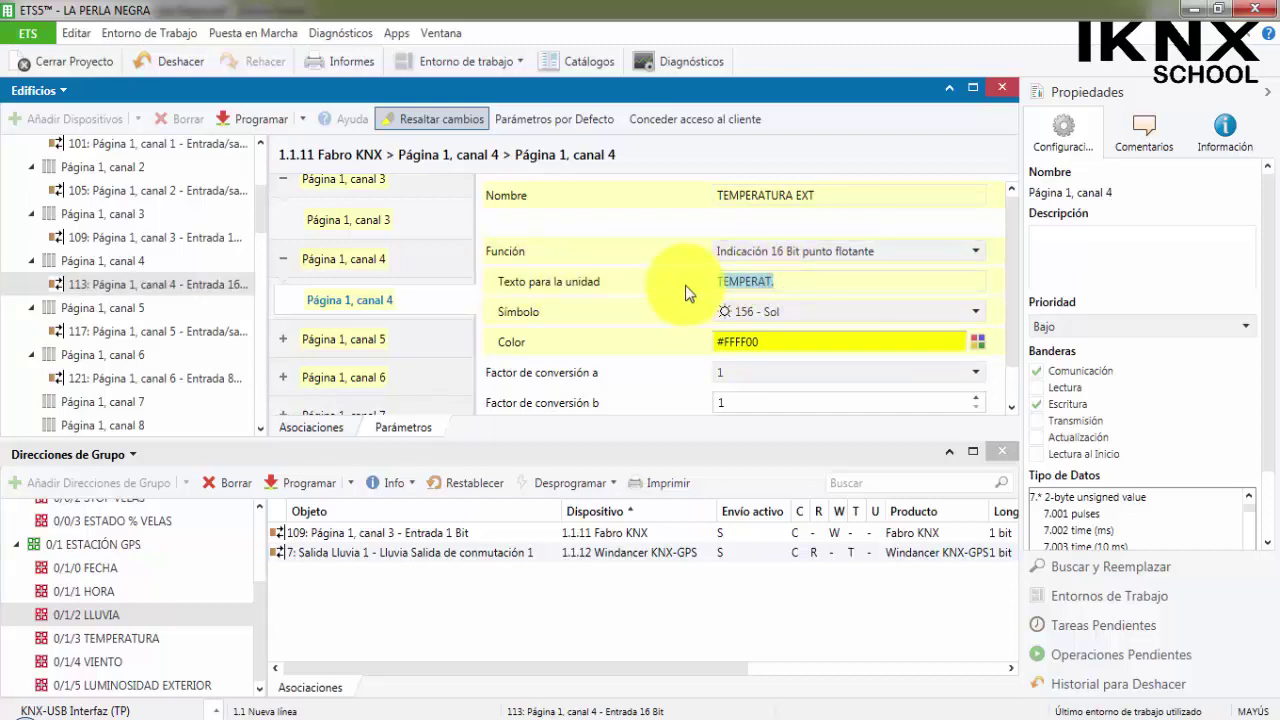
{"action": "key", "text": "BackSpace"}
{"action": "type", "text": "°C"}
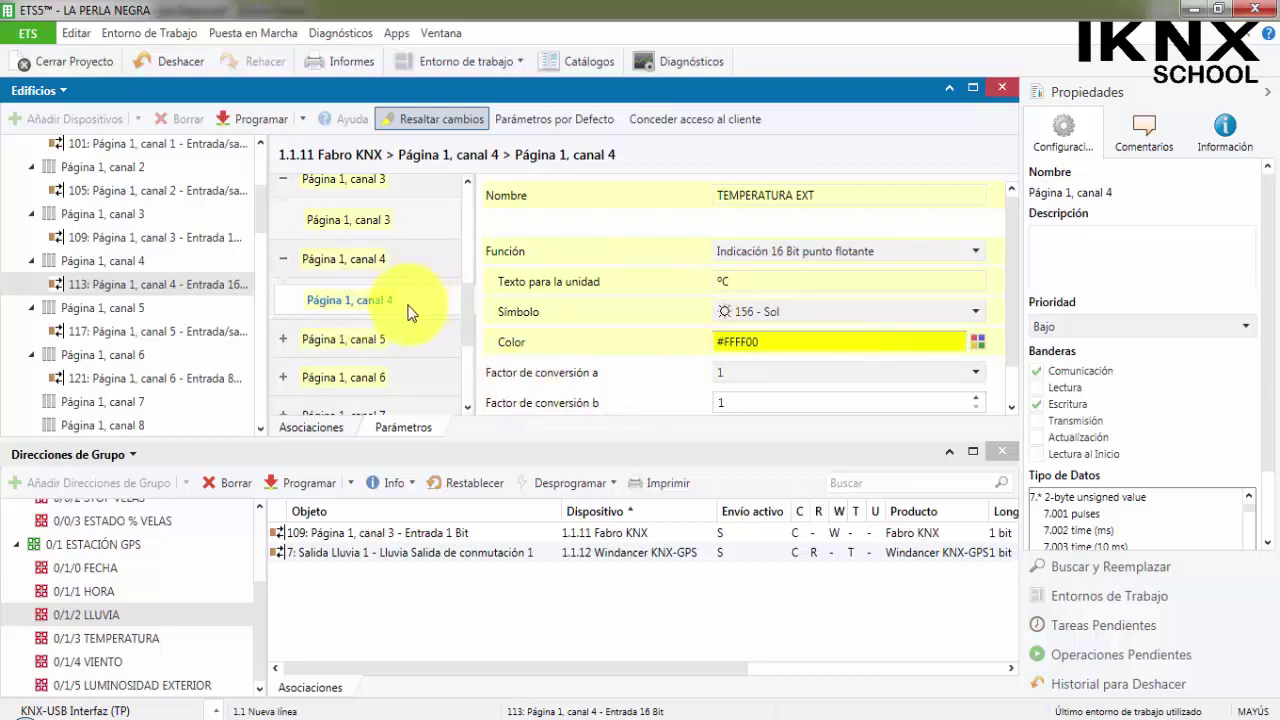
Step: Link the Fabro KNX's object 113 (Página 1, canal 4 - Entrada 16 Bit) to 0/1/3 TEMPERATURA and show the associations of 0/1/4 VIENTO
{"action": "scroll", "coordinate": [405, 307], "scroll_direction": "down", "scroll_amount": 3}
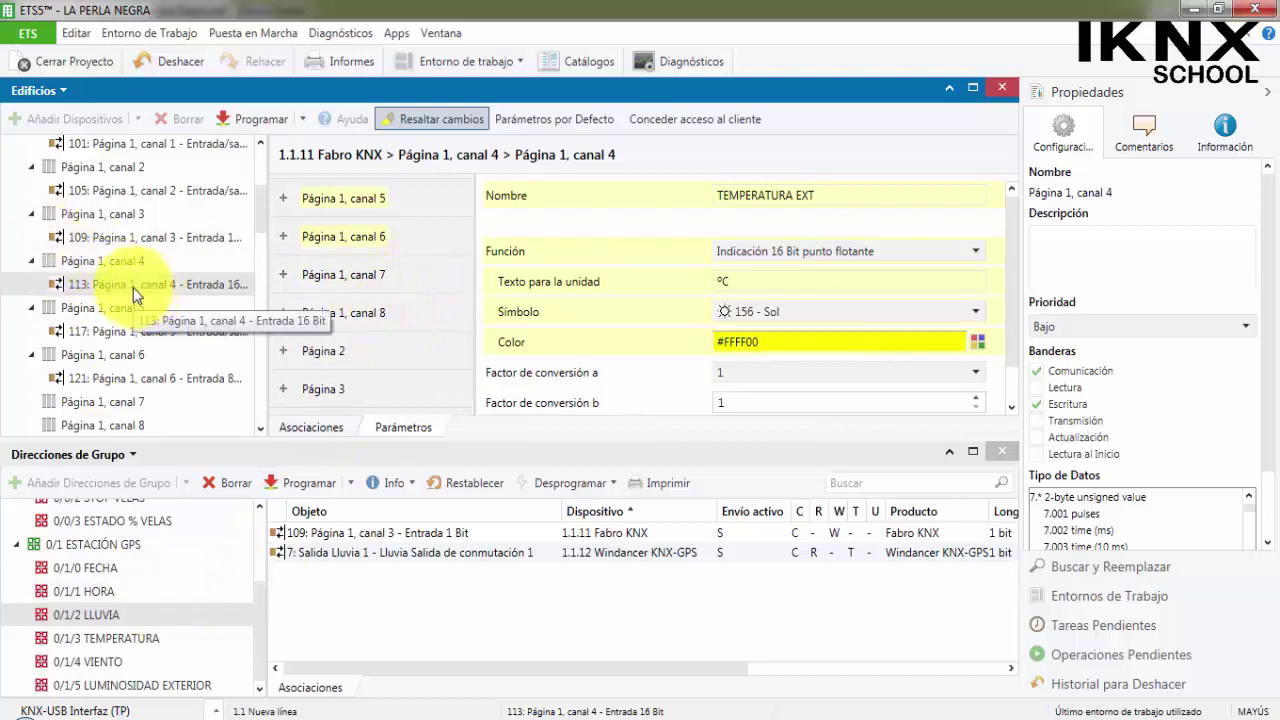
{"action": "left_click_drag", "start_coordinate": [117, 287], "coordinate": [138, 648]}
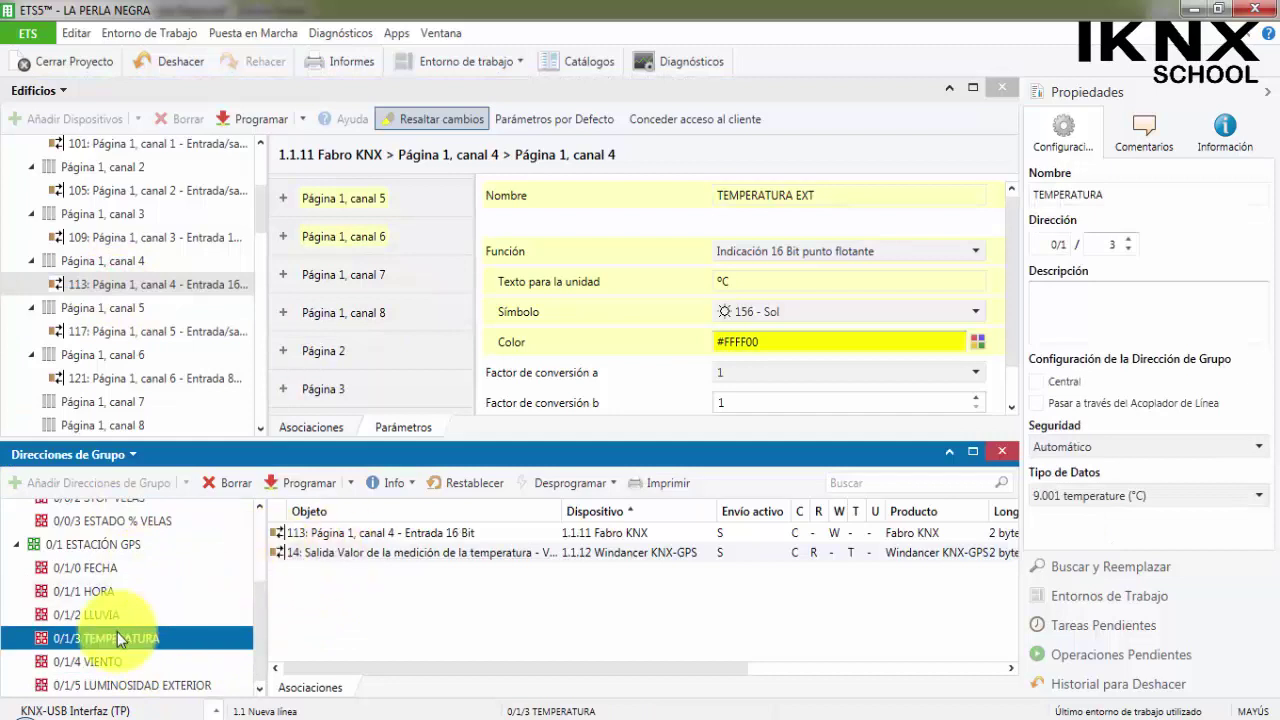
{"action": "left_click", "coordinate": [105, 662]}
Step: Name Página 1, canal 7 VEL. VIENTO and set its function to Indicación 16 Bit punto flotante
{"action": "left_click", "coordinate": [348, 278]}
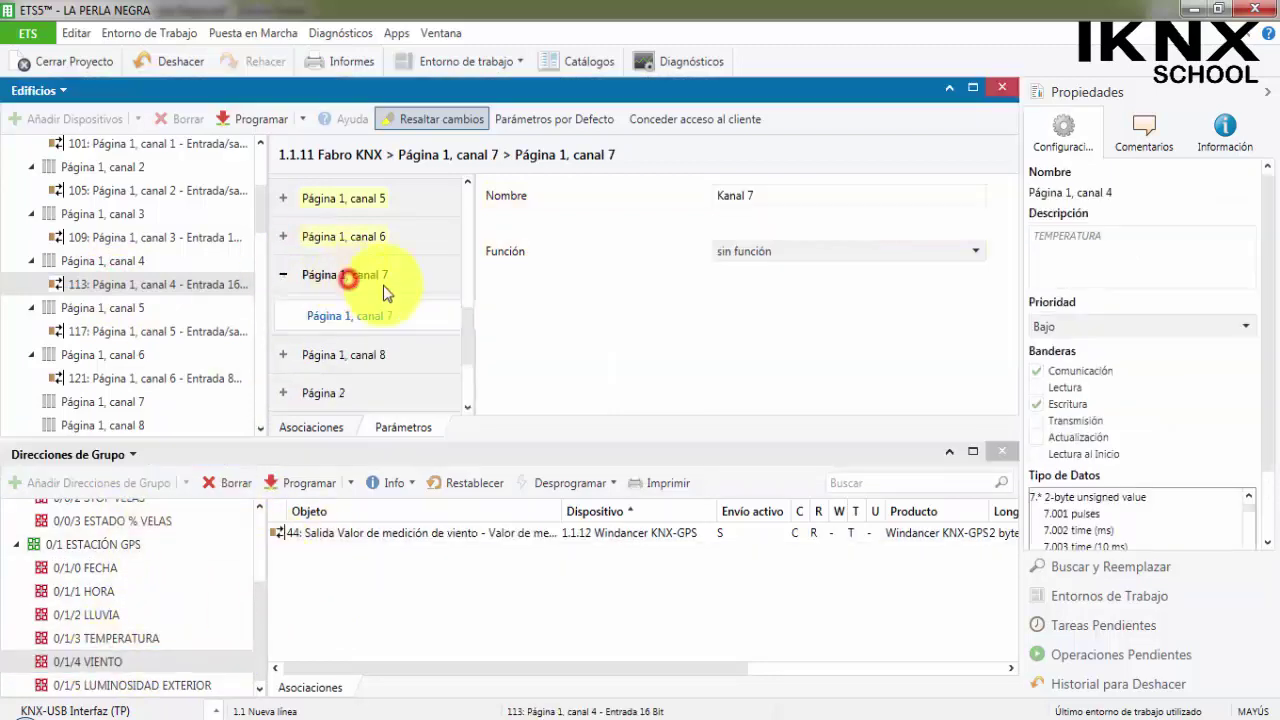
{"action": "left_click", "coordinate": [760, 198]}
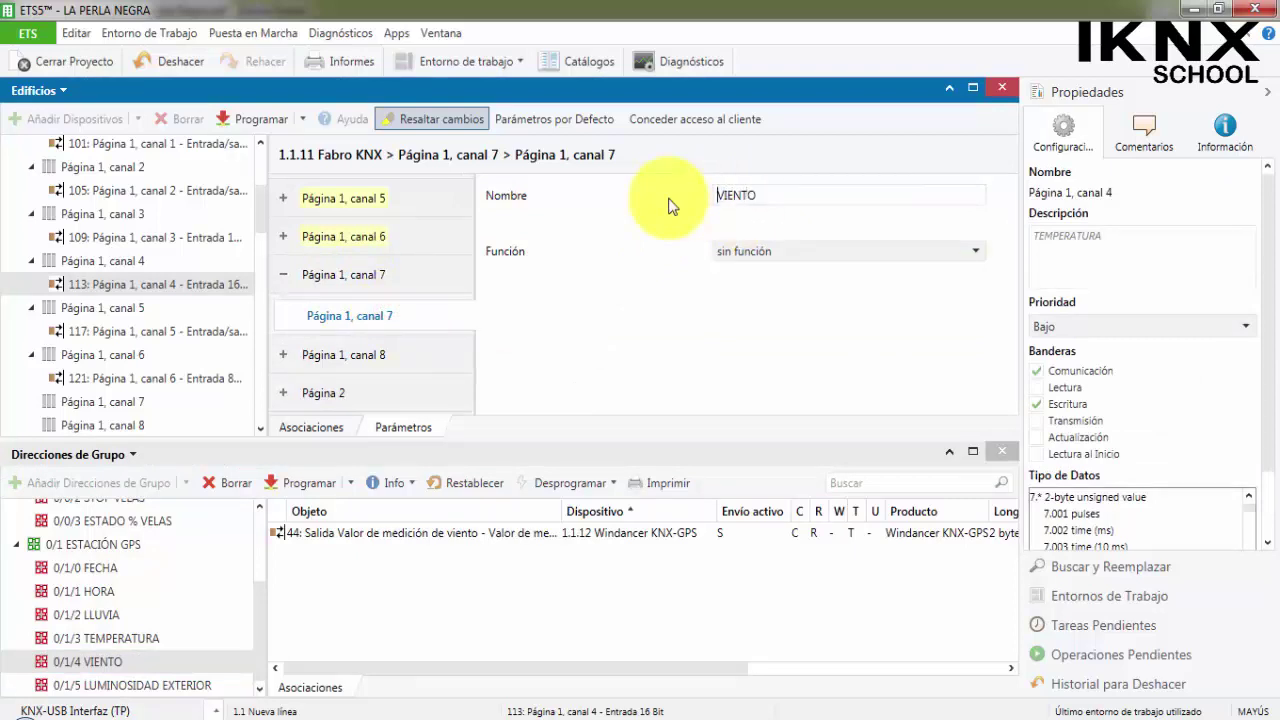
{"action": "left_click", "coordinate": [771, 254]}
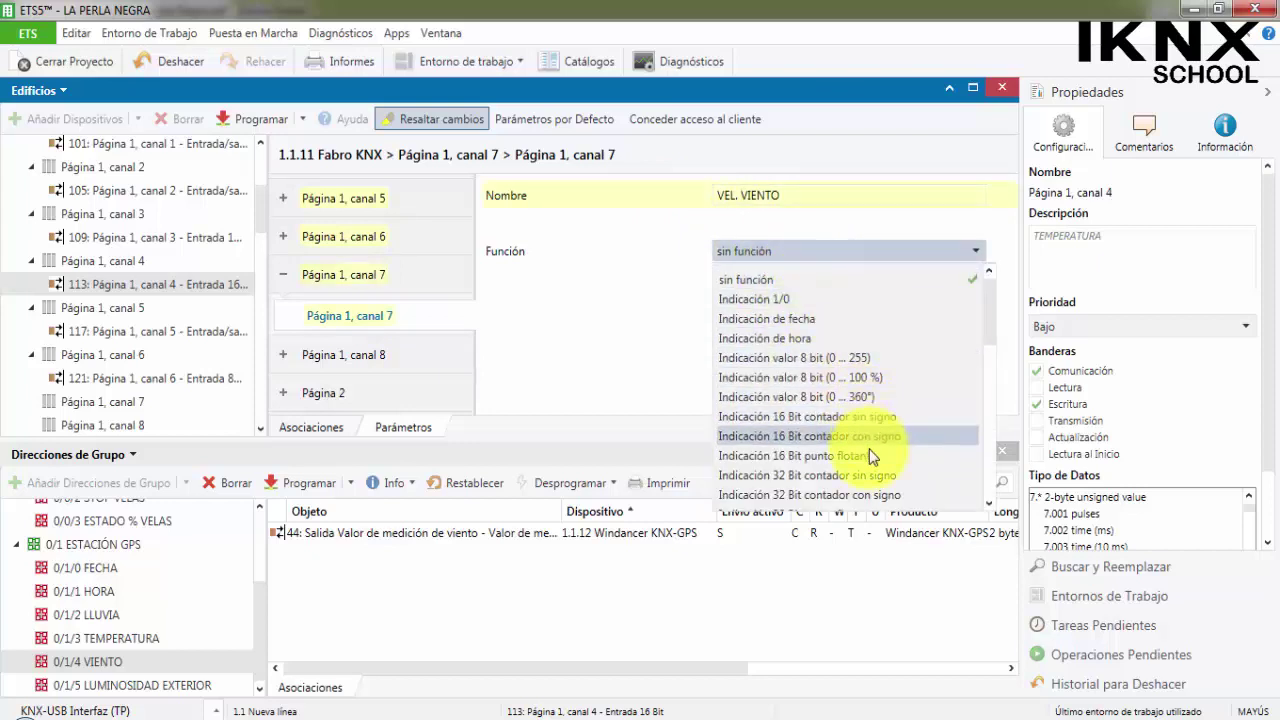
{"action": "left_click", "coordinate": [869, 455]}
Step: Set the unit text of Página 1, canal 7 to m/s
{"action": "left_click", "coordinate": [772, 281]}
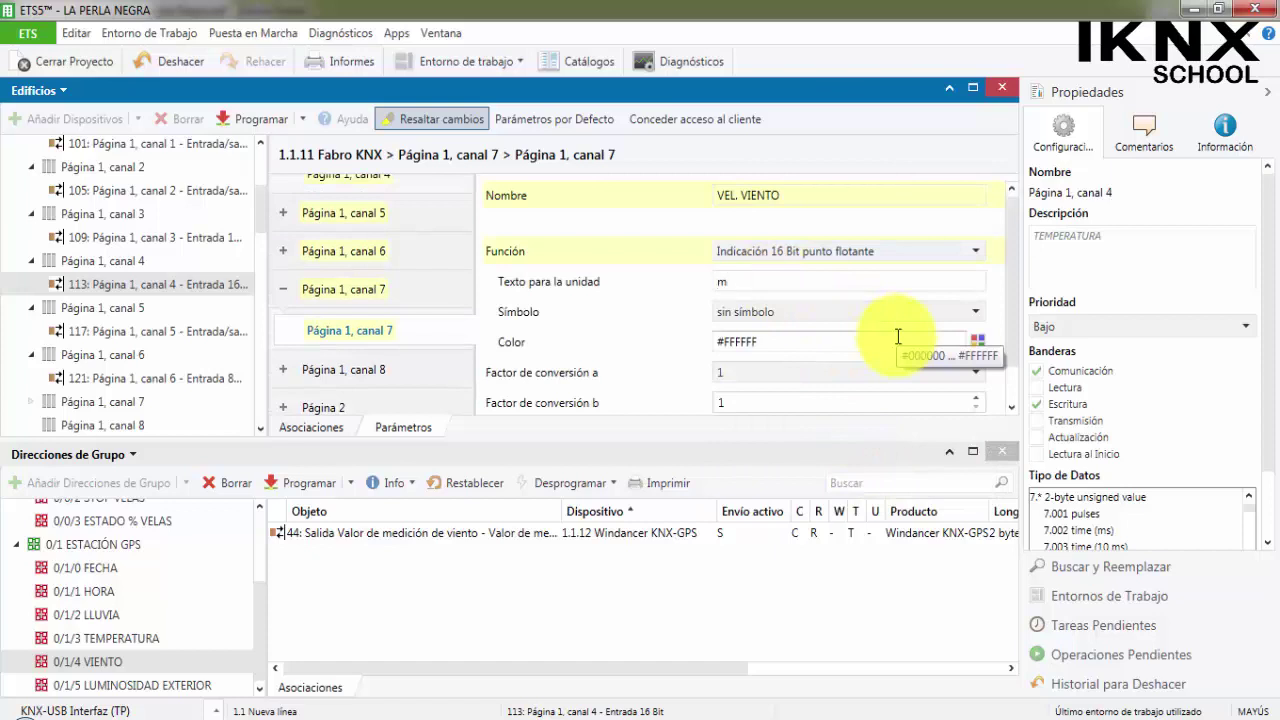
{"action": "type", "text": "m/s"}
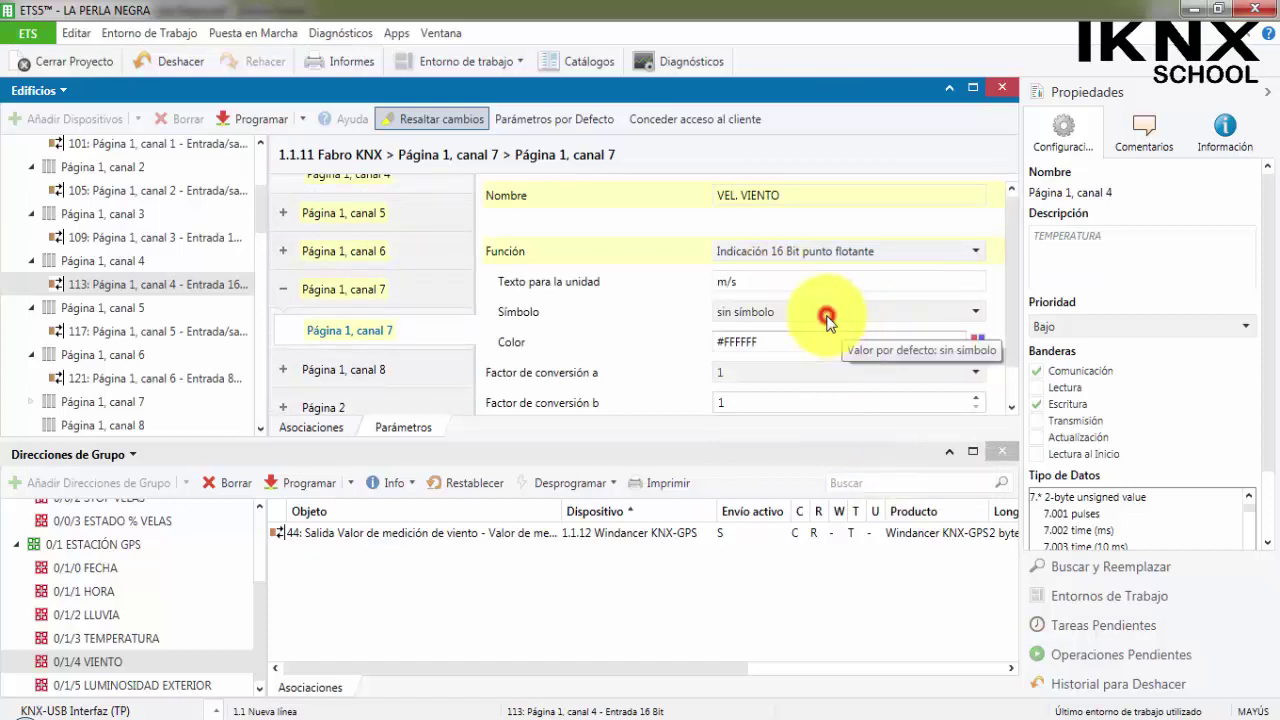
Step: Give Página 1, canal 7 the symbol 170 - Manga de viento viento fuerte and the colour #FFFF00
{"action": "left_click", "coordinate": [826, 313]}
{"action": "scroll", "coordinate": [843, 428], "scroll_direction": "down", "scroll_amount": 20}
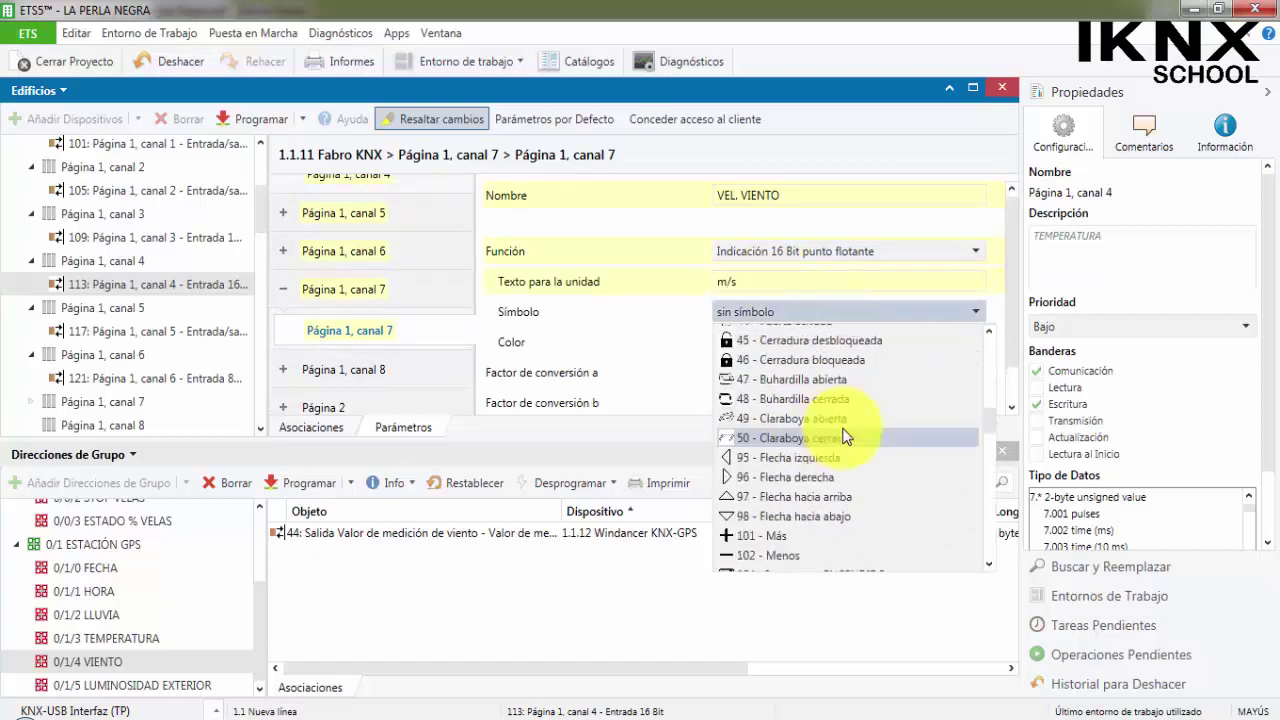
{"action": "scroll", "coordinate": [812, 483], "scroll_direction": "down", "scroll_amount": 8}
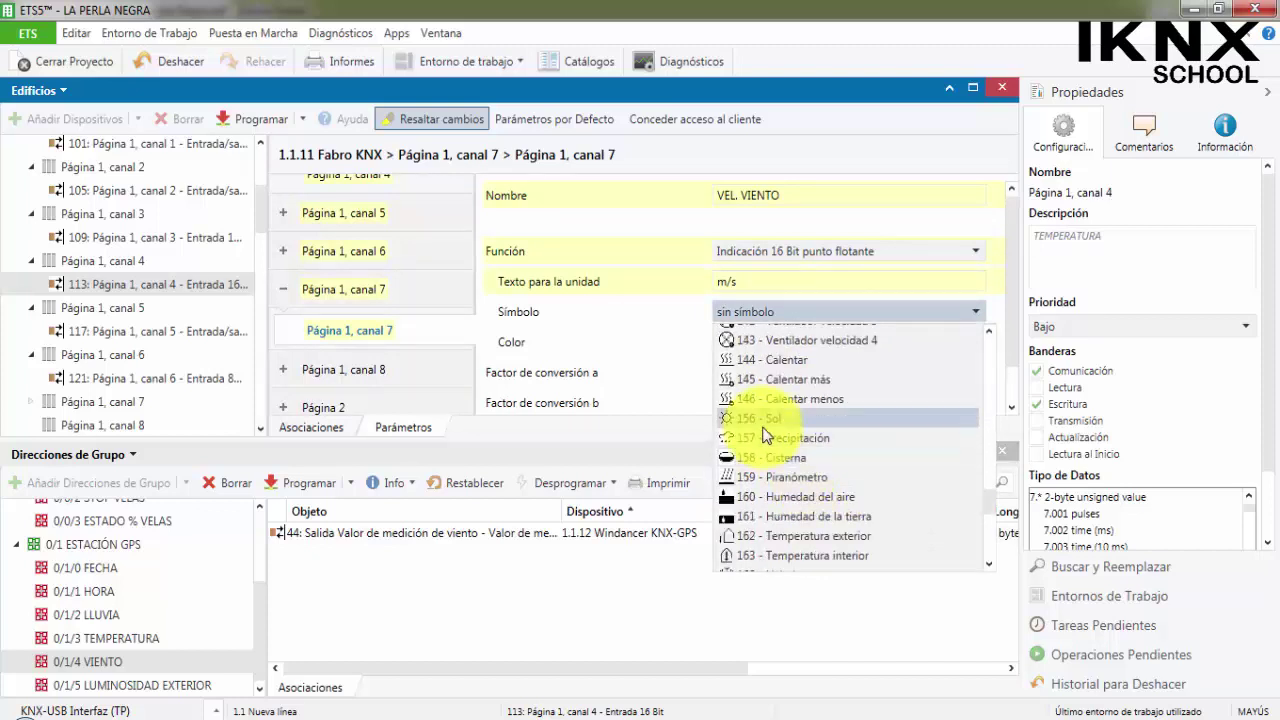
{"action": "left_click", "coordinate": [767, 497]}
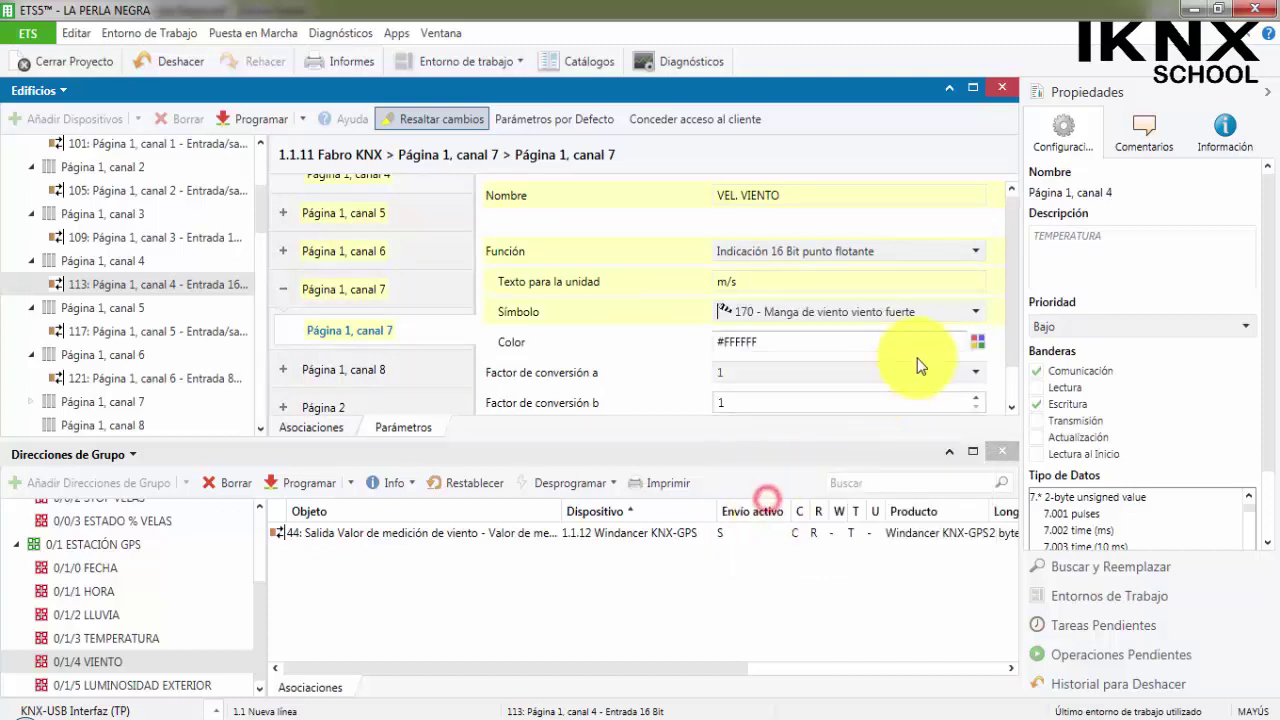
{"action": "left_click", "coordinate": [976, 342]}
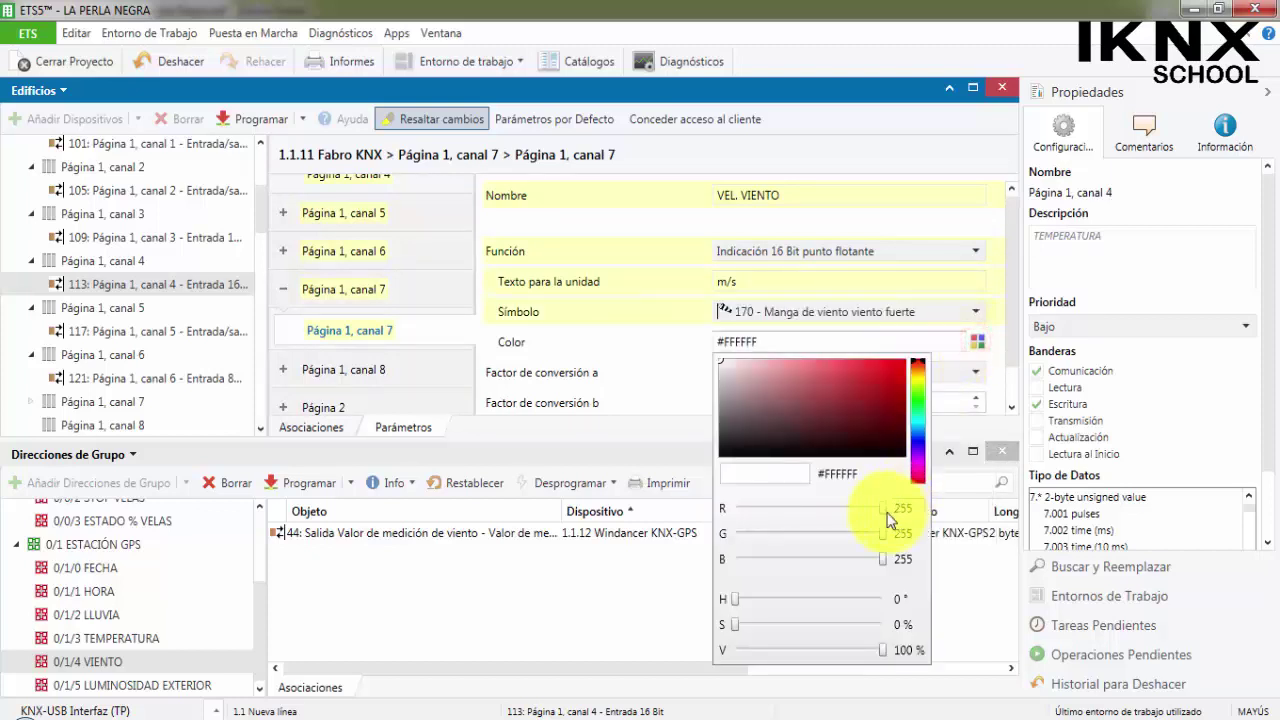
{"action": "mouse_move", "coordinate": [883, 509]}
{"action": "left_mouse_down"}
{"action": "mouse_move", "coordinate": [750, 510]}
{"action": "mouse_move", "coordinate": [890, 510]}
{"action": "left_mouse_up"}
{"action": "left_click_drag", "start_coordinate": [880, 559], "coordinate": [716, 560]}
{"action": "left_click", "coordinate": [622, 377]}
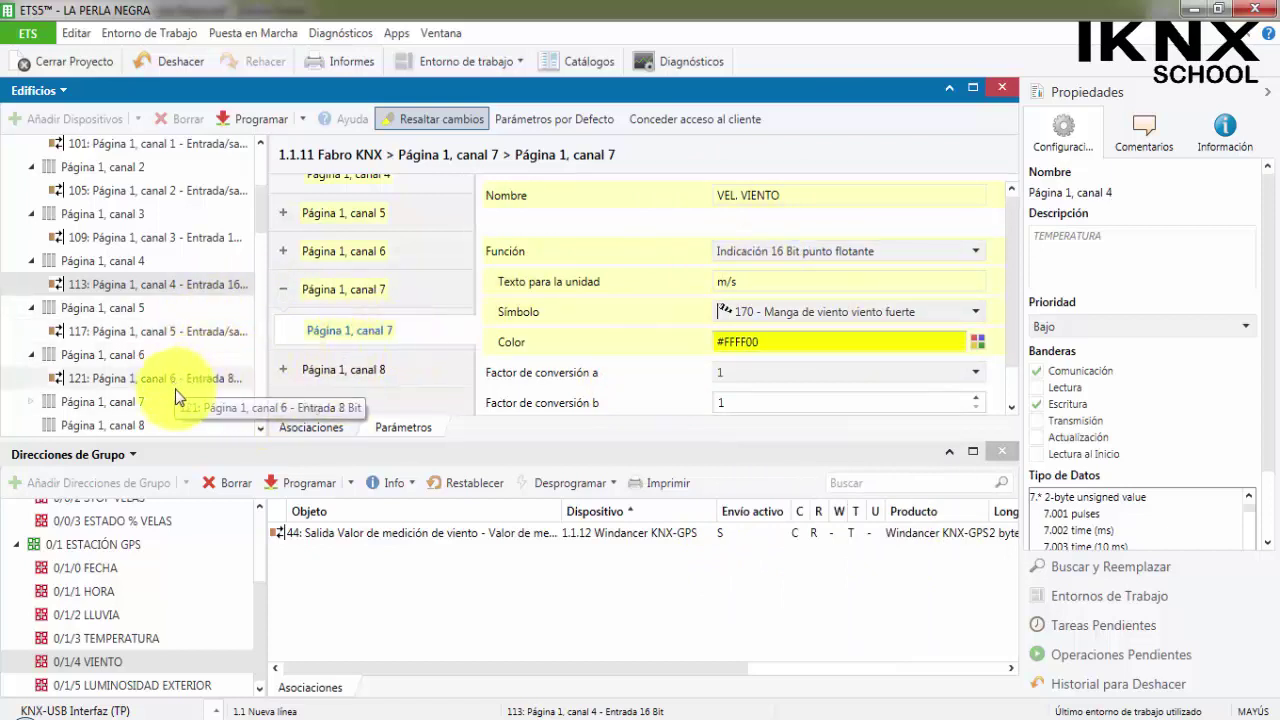
Step: Link the Fabro KNX's object 125 (Página 1, canal 7 - Entrada 16 Bit) to 0/1/4 VIENTO and show that address's associations
{"action": "left_click", "coordinate": [30, 400]}
{"action": "scroll", "coordinate": [108, 374], "scroll_direction": "down", "scroll_amount": 1}
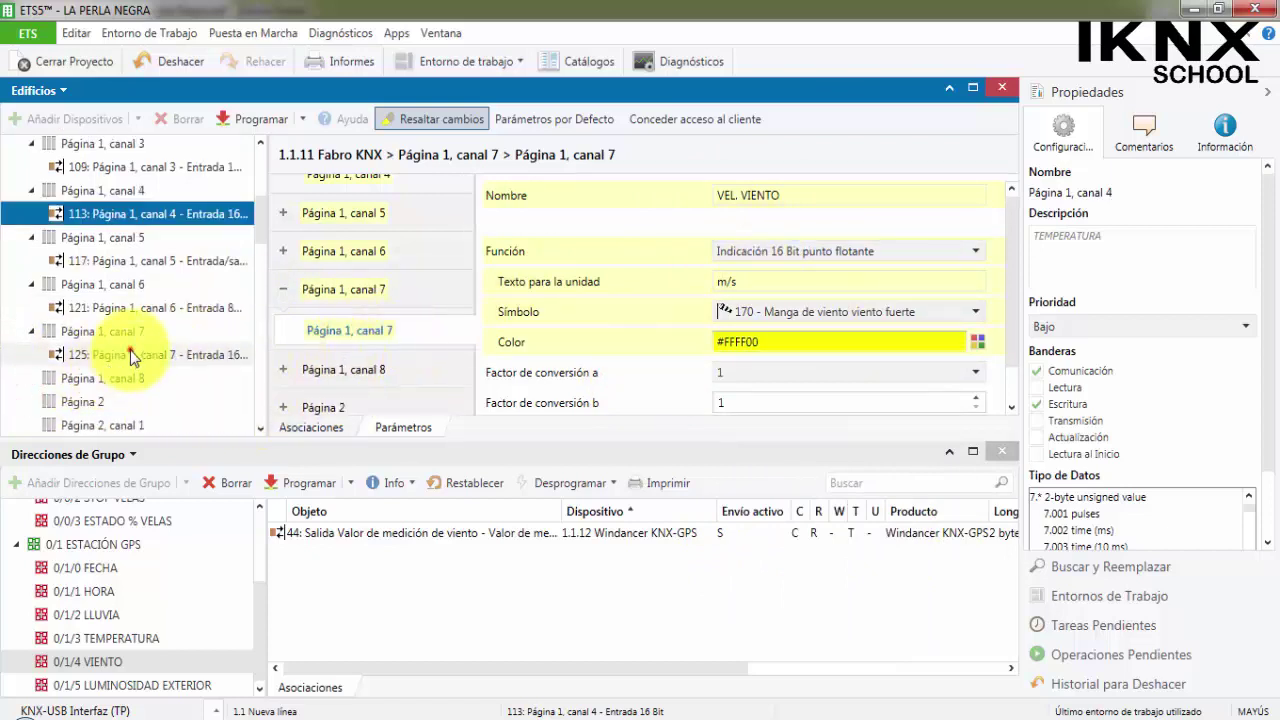
{"action": "left_click", "coordinate": [150, 355]}
{"action": "left_click_drag", "start_coordinate": [179, 352], "coordinate": [120, 658]}
{"action": "left_click", "coordinate": [120, 660]}
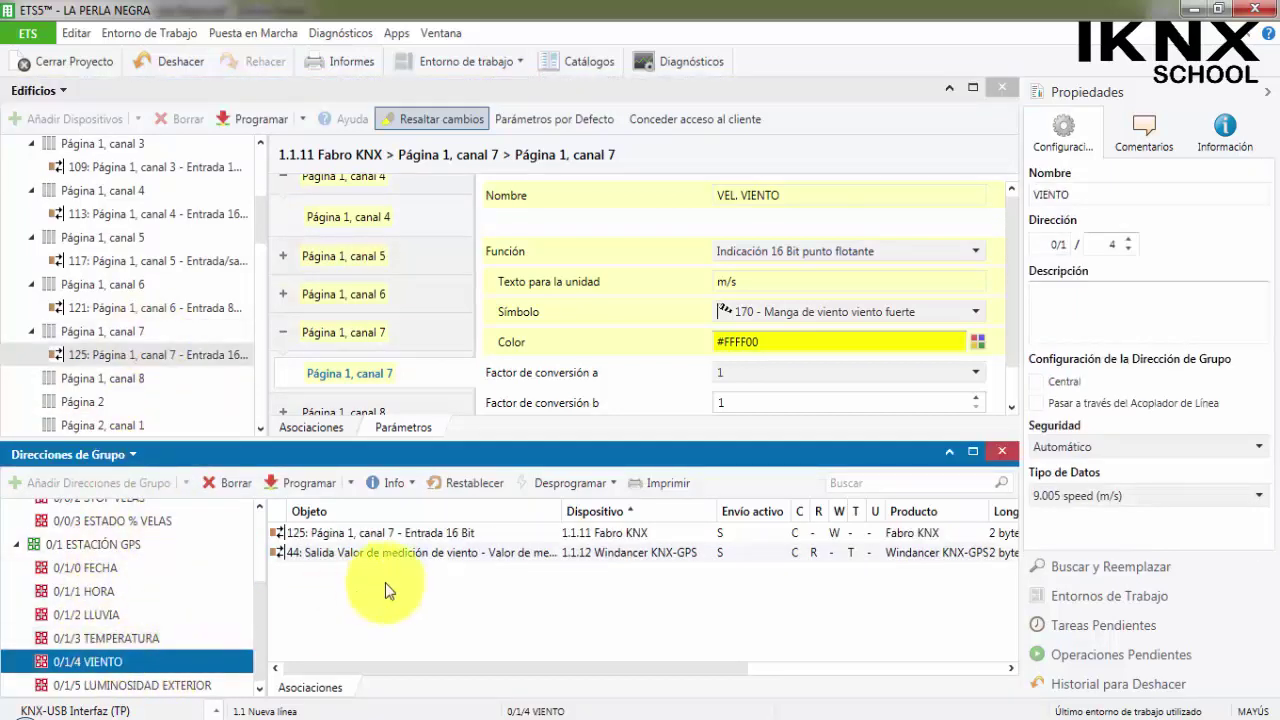
{"action": "left_click", "coordinate": [528, 532]}
Step: Name Página 1, canal 8 LUMINOSIDAD EXT and set its function to Indicación 16 Bit punto flotante
{"action": "left_click", "coordinate": [85, 383]}
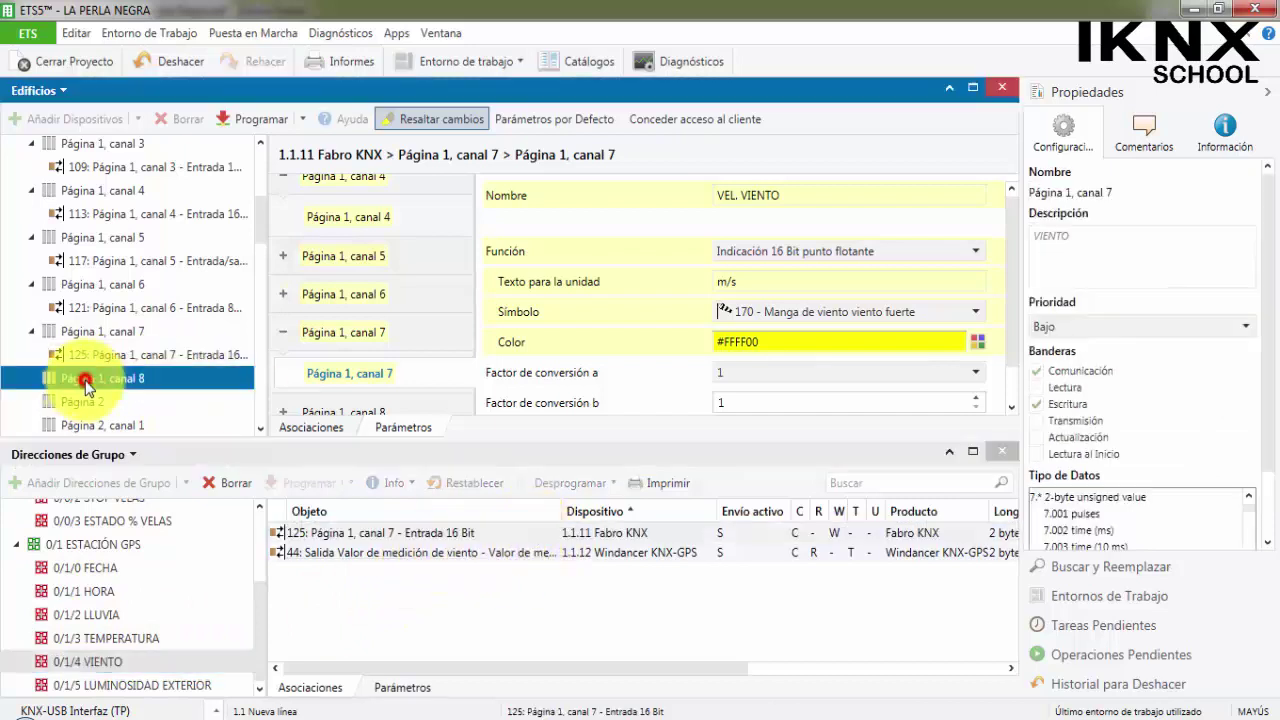
{"action": "left_click", "coordinate": [381, 403]}
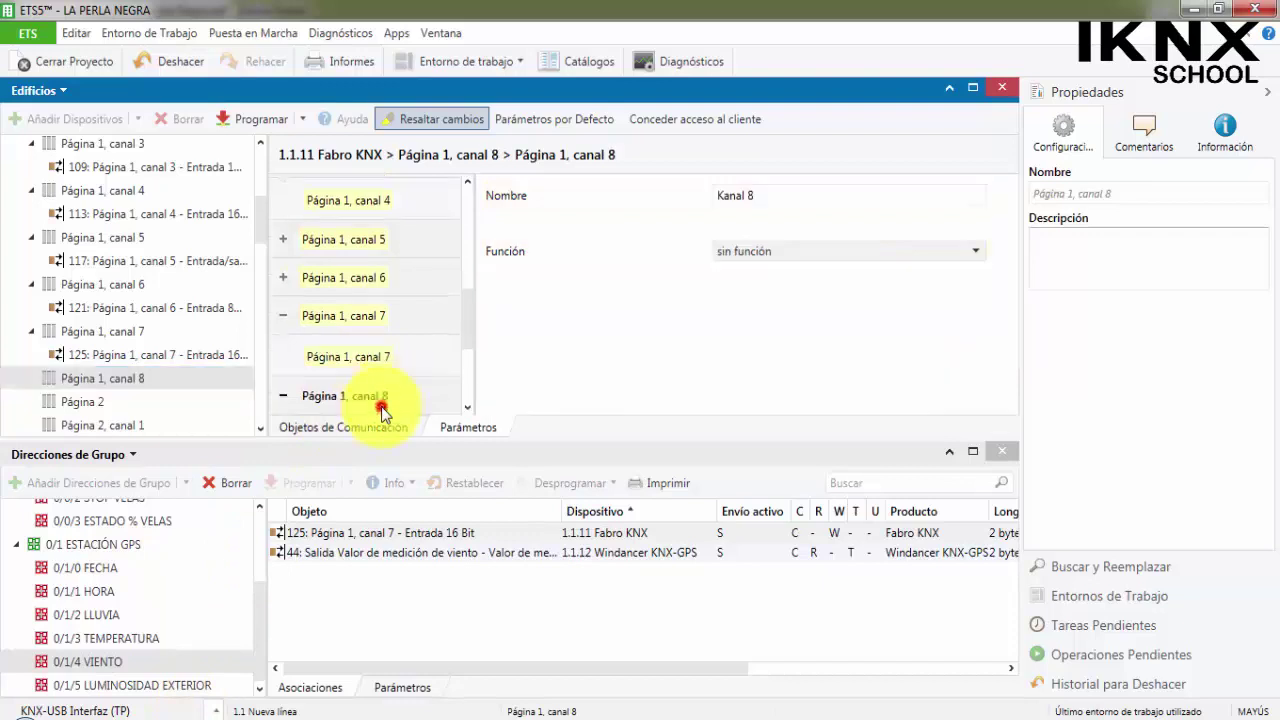
{"action": "left_click", "coordinate": [786, 194]}
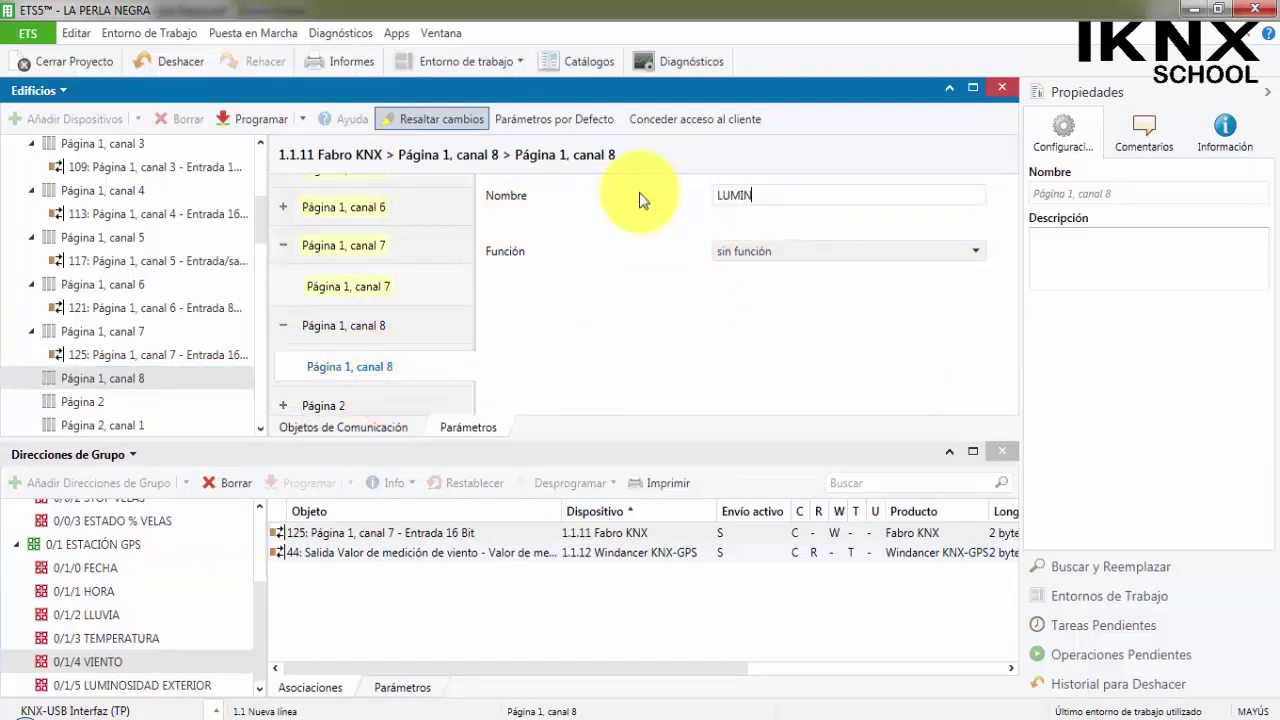
{"action": "type", "text": "LUMINOSIDAD EXT"}
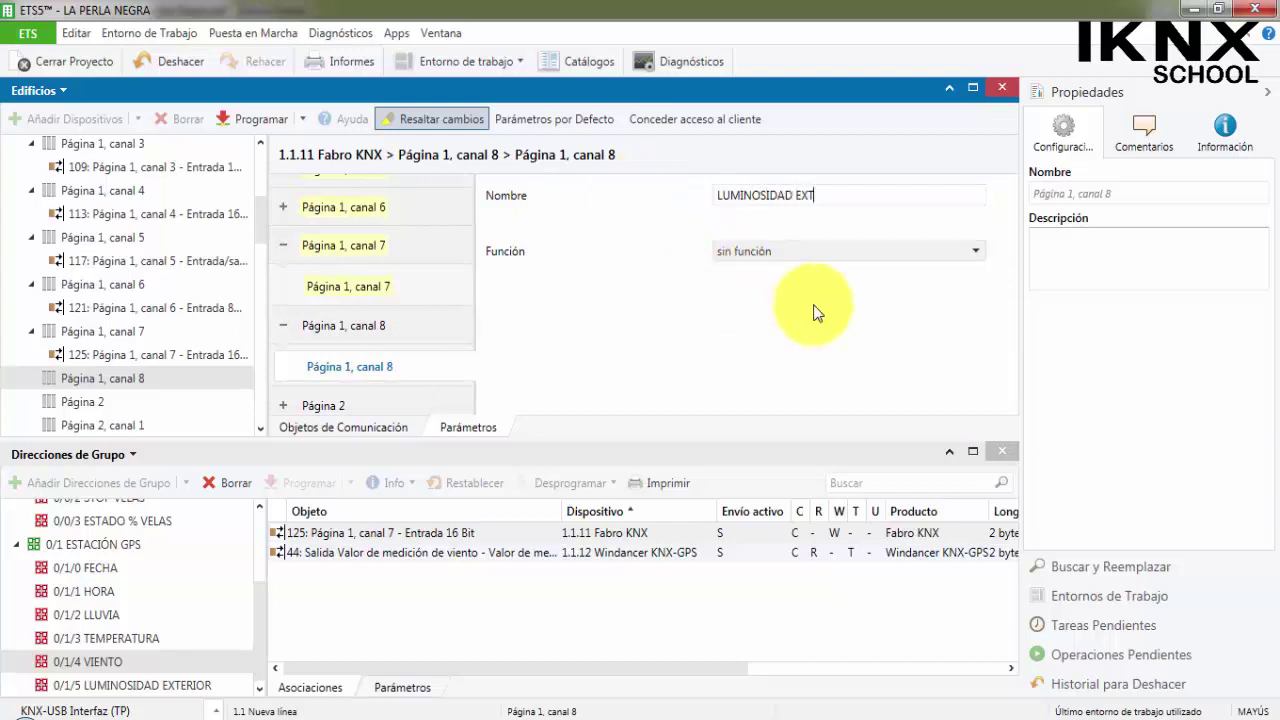
{"action": "left_click", "coordinate": [770, 250]}
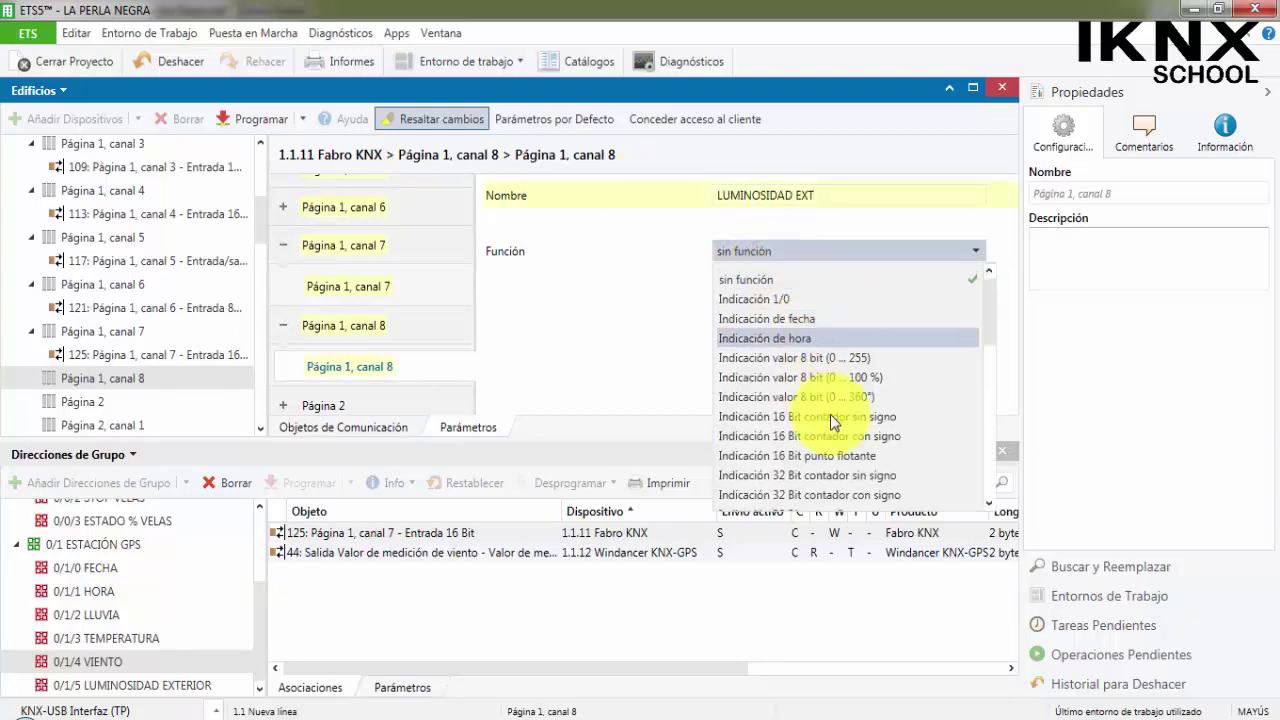
{"action": "left_click", "coordinate": [812, 456]}
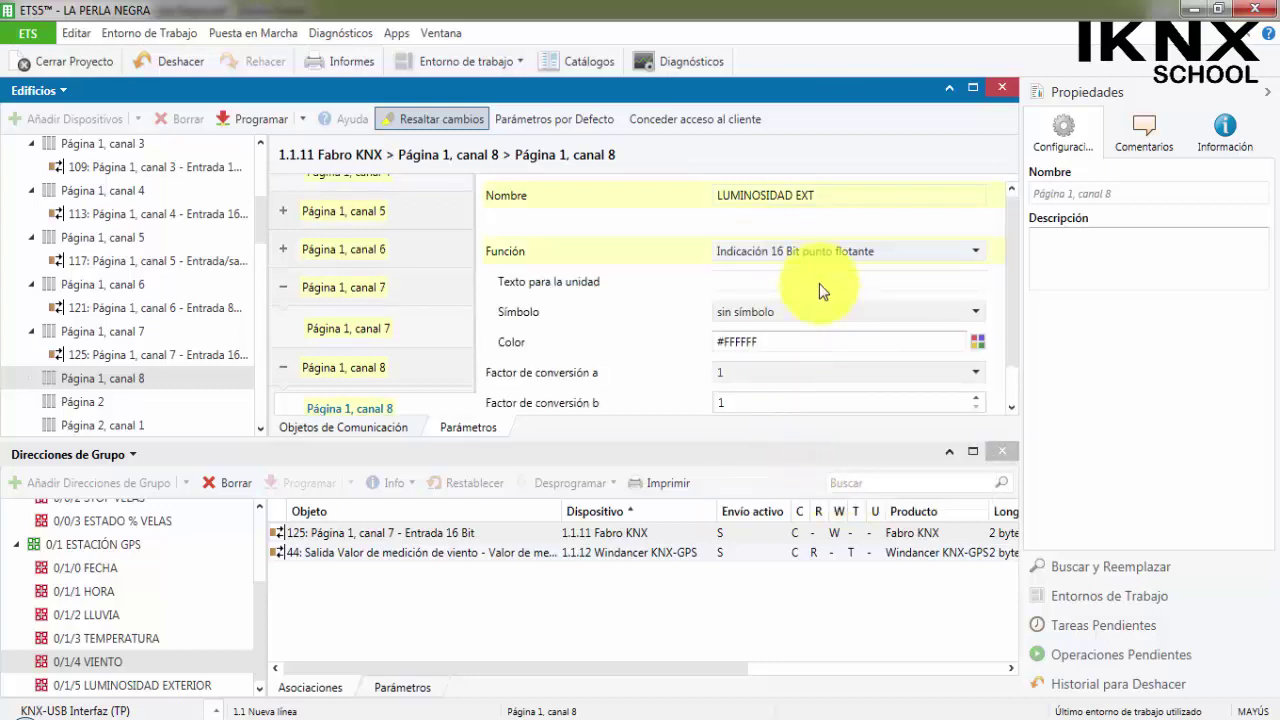
Step: Set the unit text of Página 1, canal 8 to lux and its symbol to 156 - Sol
{"action": "type", "text": "lux"}
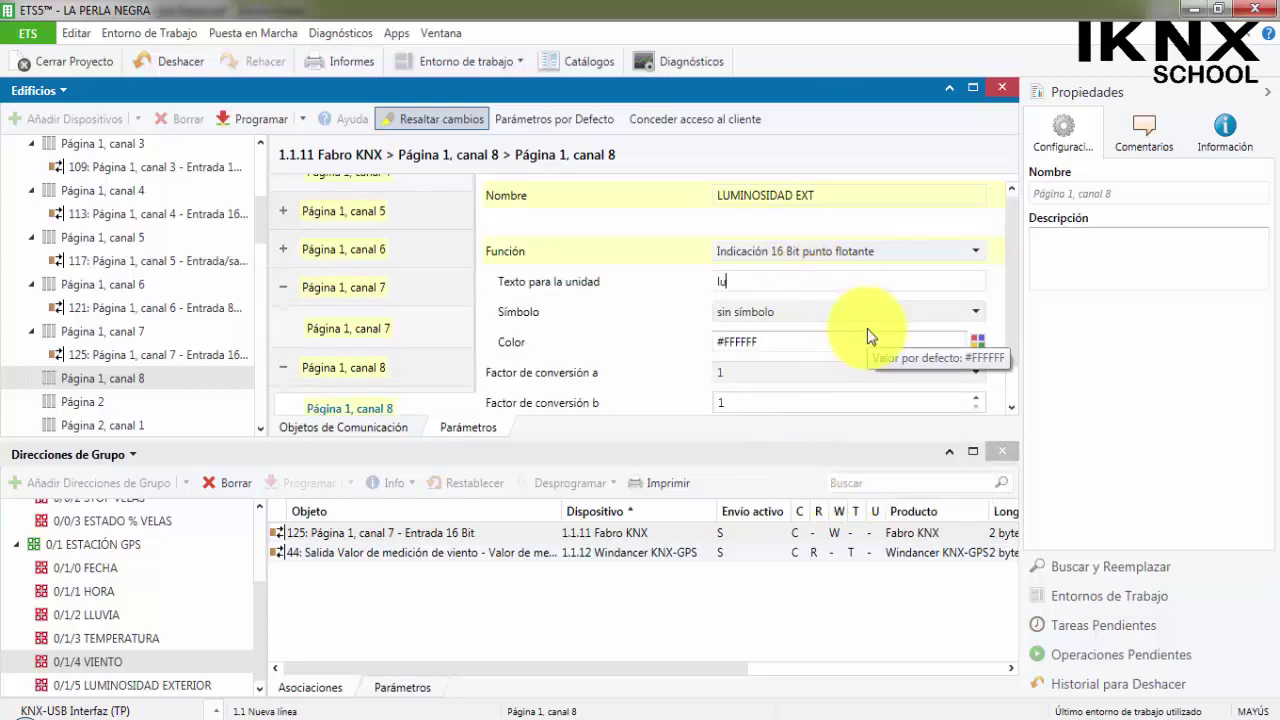
{"action": "left_click", "coordinate": [826, 320]}
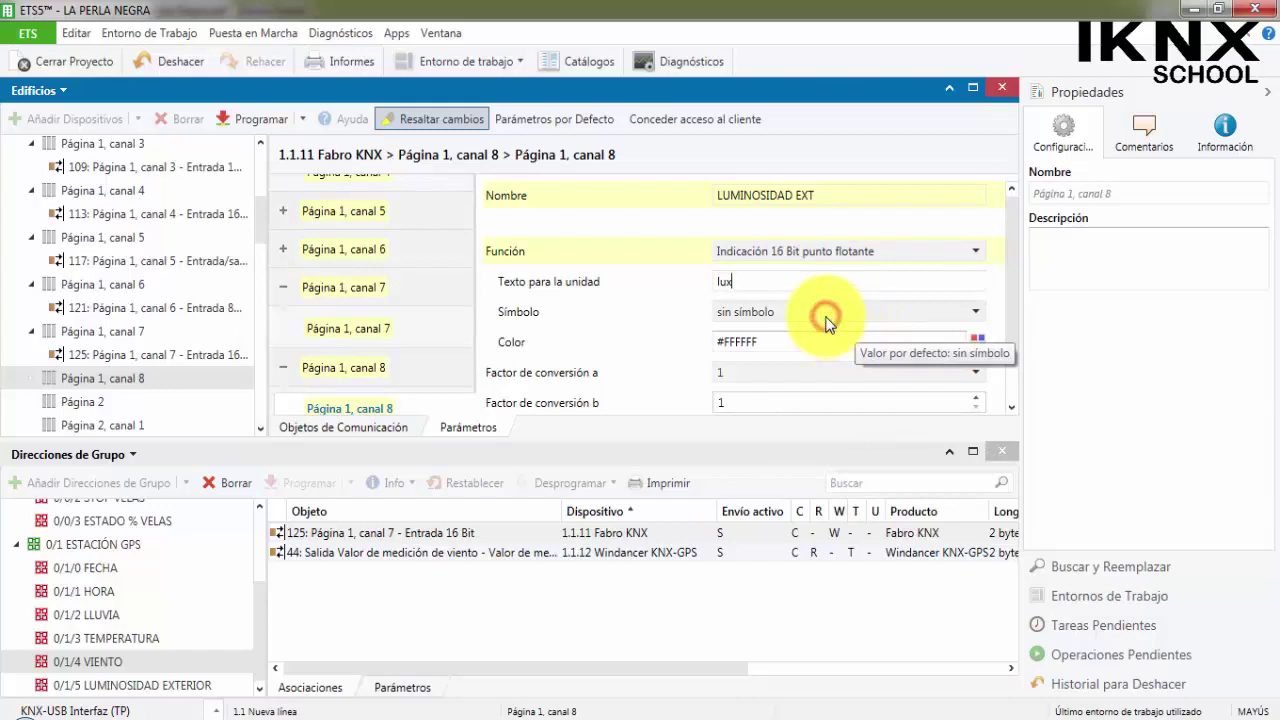
{"action": "scroll", "coordinate": [840, 418], "scroll_direction": "down", "scroll_amount": 8}
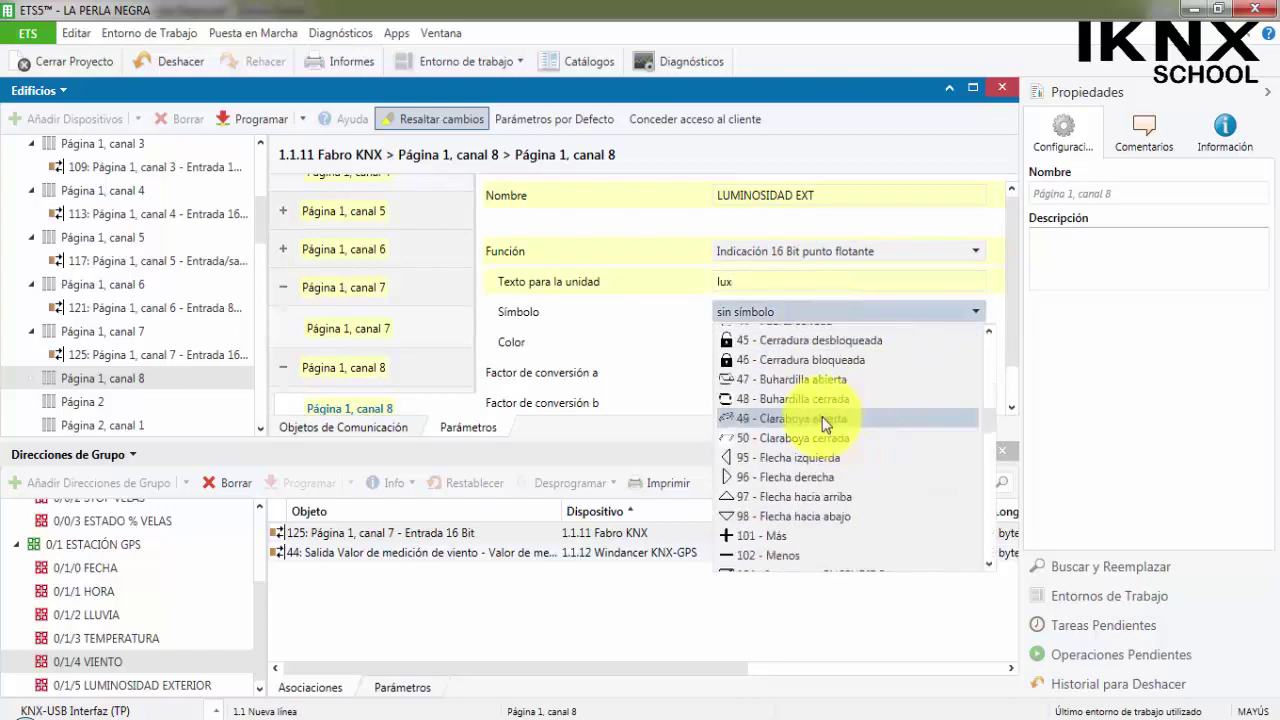
{"action": "scroll", "coordinate": [824, 424], "scroll_direction": "down", "scroll_amount": 10}
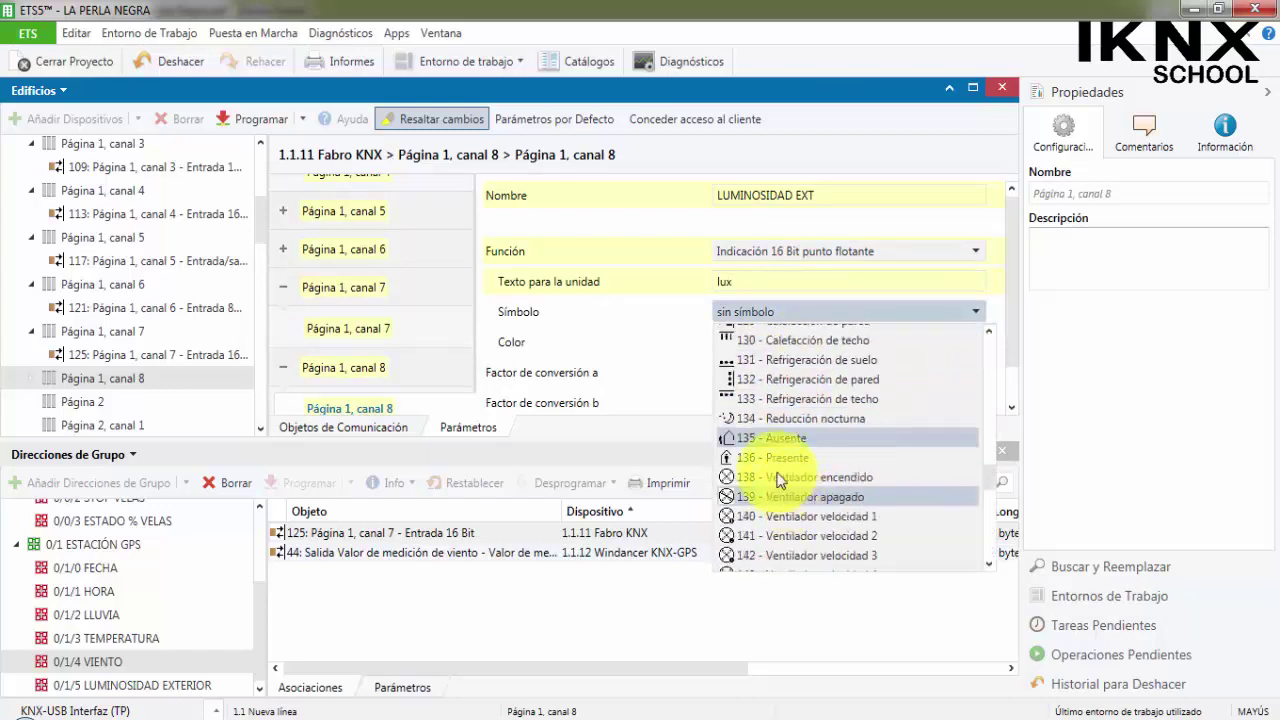
{"action": "scroll", "coordinate": [779, 470], "scroll_direction": "down", "scroll_amount": 5}
{"action": "left_click", "coordinate": [752, 420]}
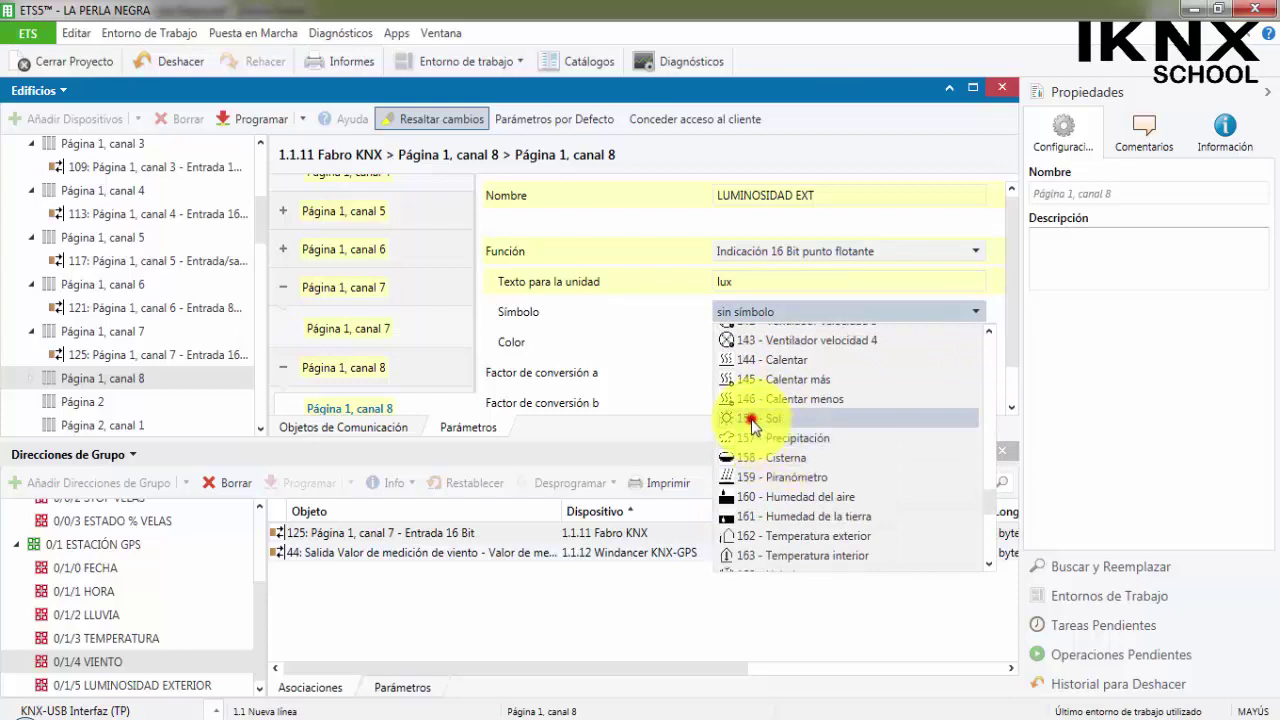
Step: Change the colour of Página 1, canal 8 to #FFFF00
{"action": "left_click", "coordinate": [977, 341]}
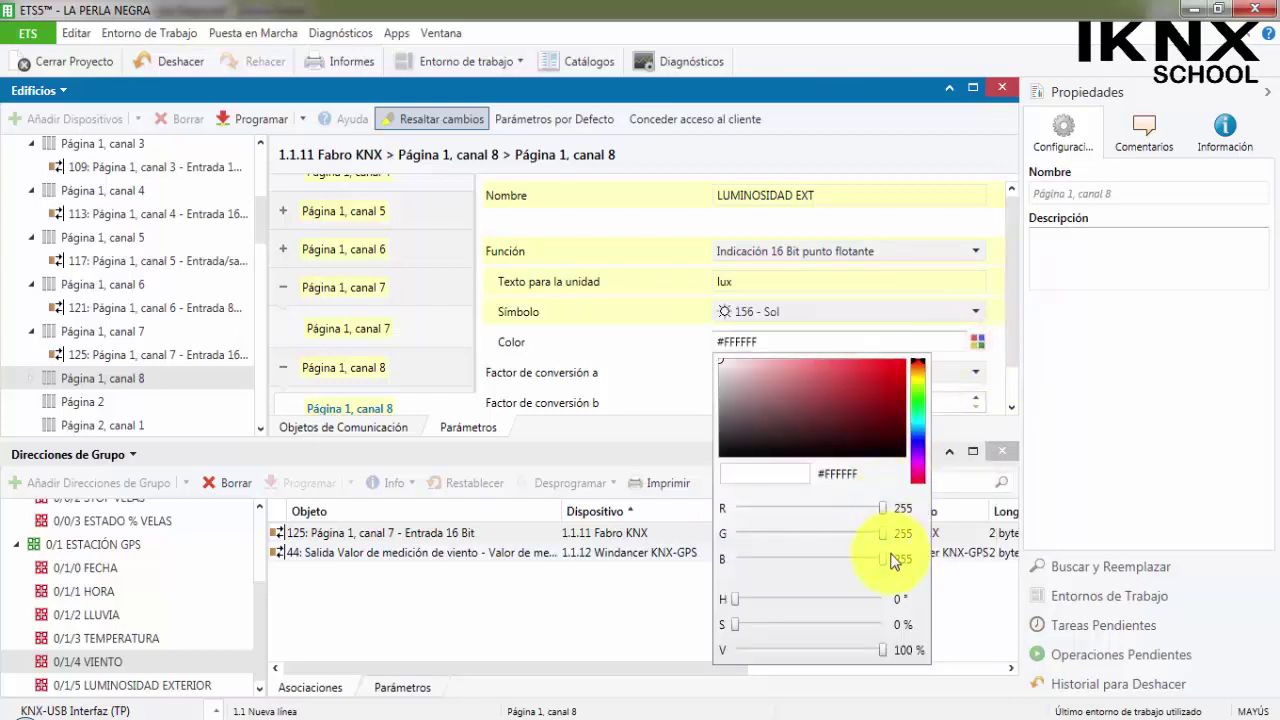
{"action": "left_click_drag", "start_coordinate": [893, 561], "coordinate": [735, 562]}
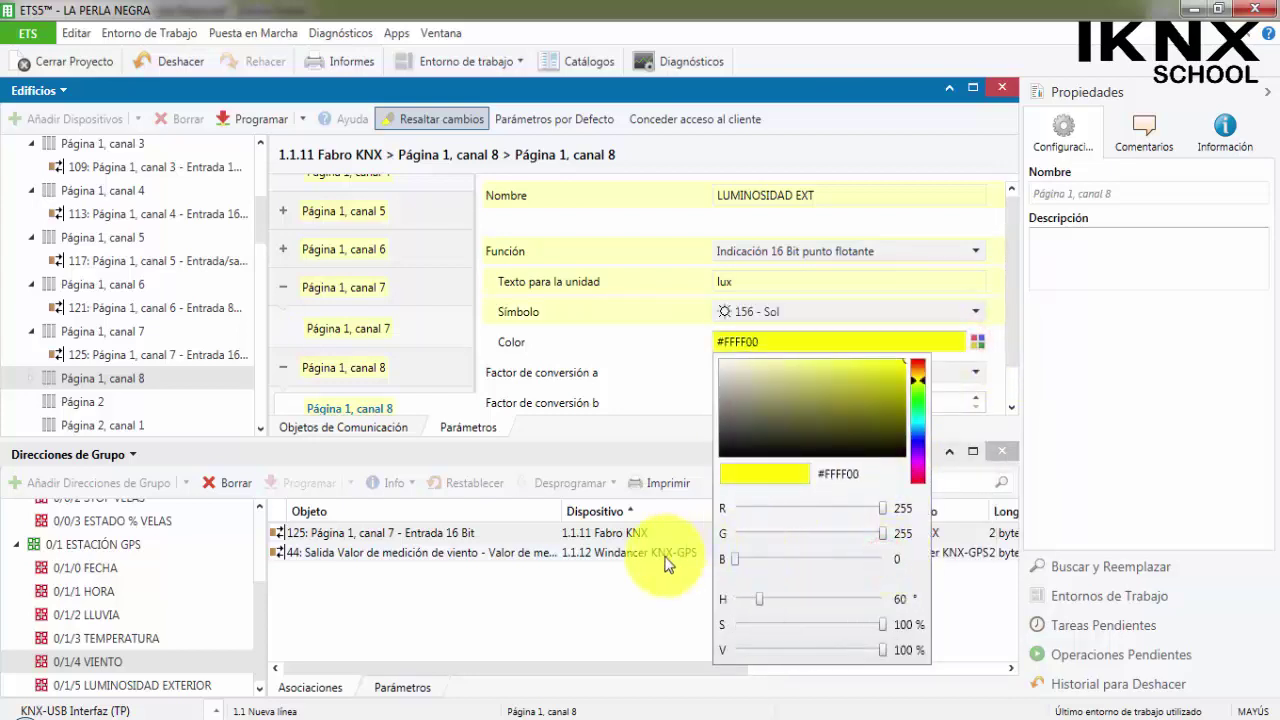
{"action": "left_click", "coordinate": [636, 358]}
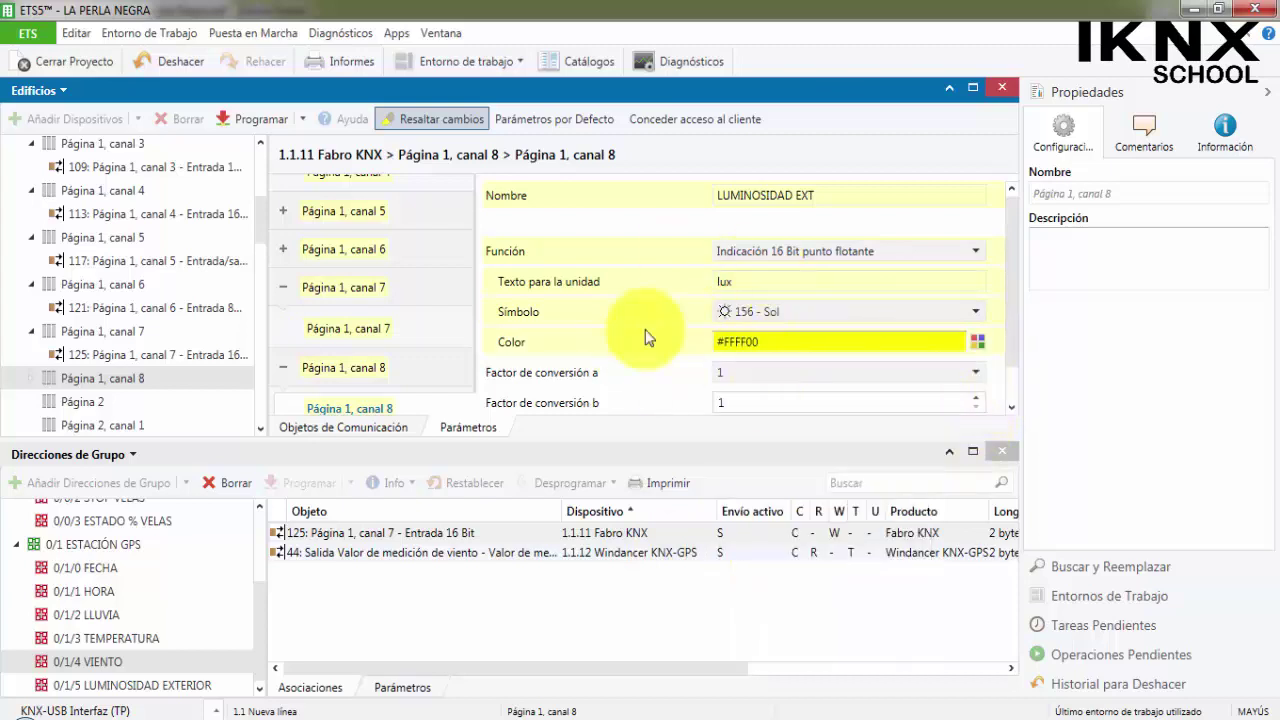
Step: Link the Fabro KNX's object 129 (Página 1, canal 8 - Entrada 16 Bit) to 0/1/5 LUMINOSIDAD EXTERIOR and show that address's associations
{"action": "double_click", "coordinate": [86, 370]}
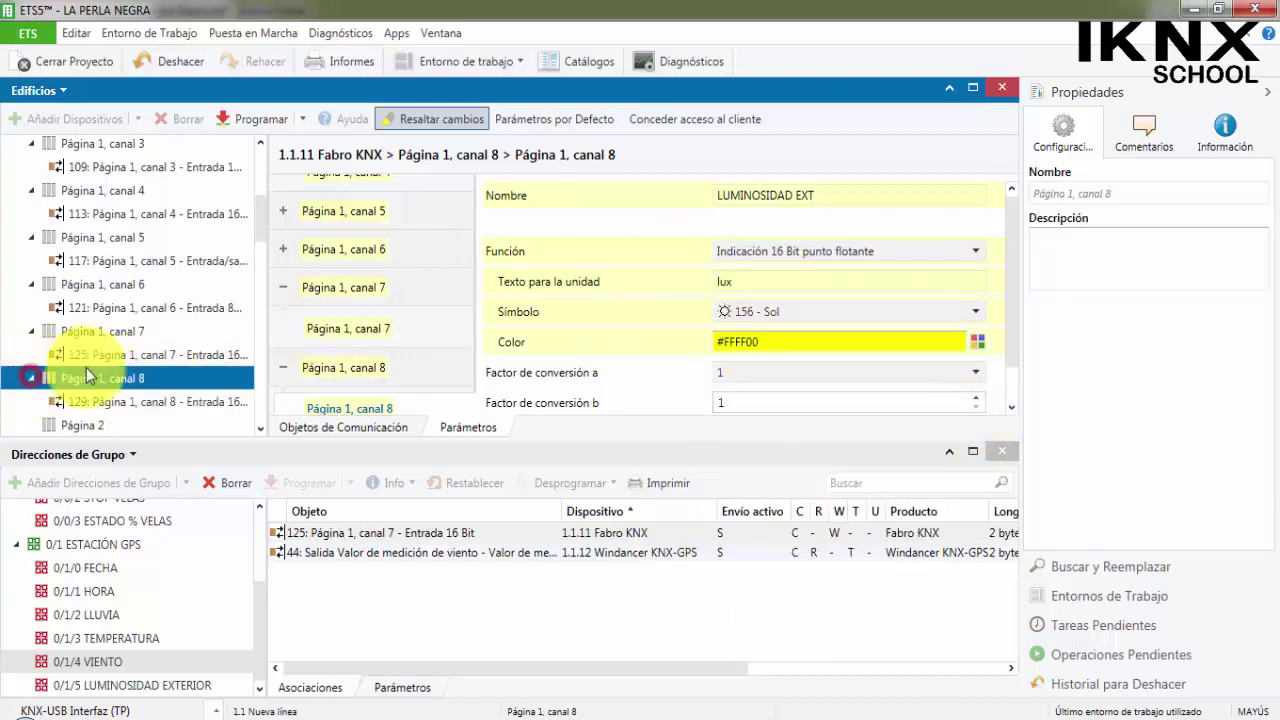
{"action": "left_click", "coordinate": [146, 334]}
{"action": "left_click_drag", "start_coordinate": [196, 331], "coordinate": [180, 690]}
{"action": "left_click", "coordinate": [190, 686]}
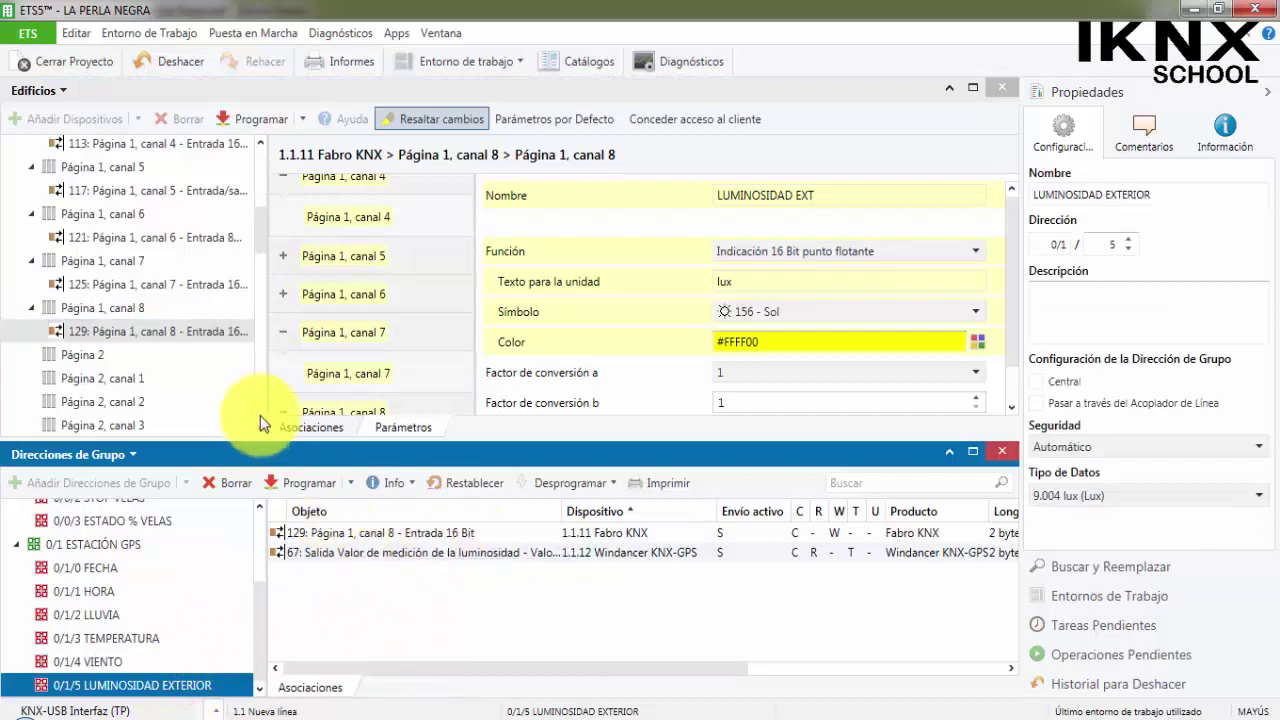
Step: Collapse the 1.1.11 Fabro KNX device and the 02 CUBIERTA area in the building tree
{"action": "scroll", "coordinate": [163, 327], "scroll_direction": "up", "scroll_amount": 5}
{"action": "left_click", "coordinate": [27, 270]}
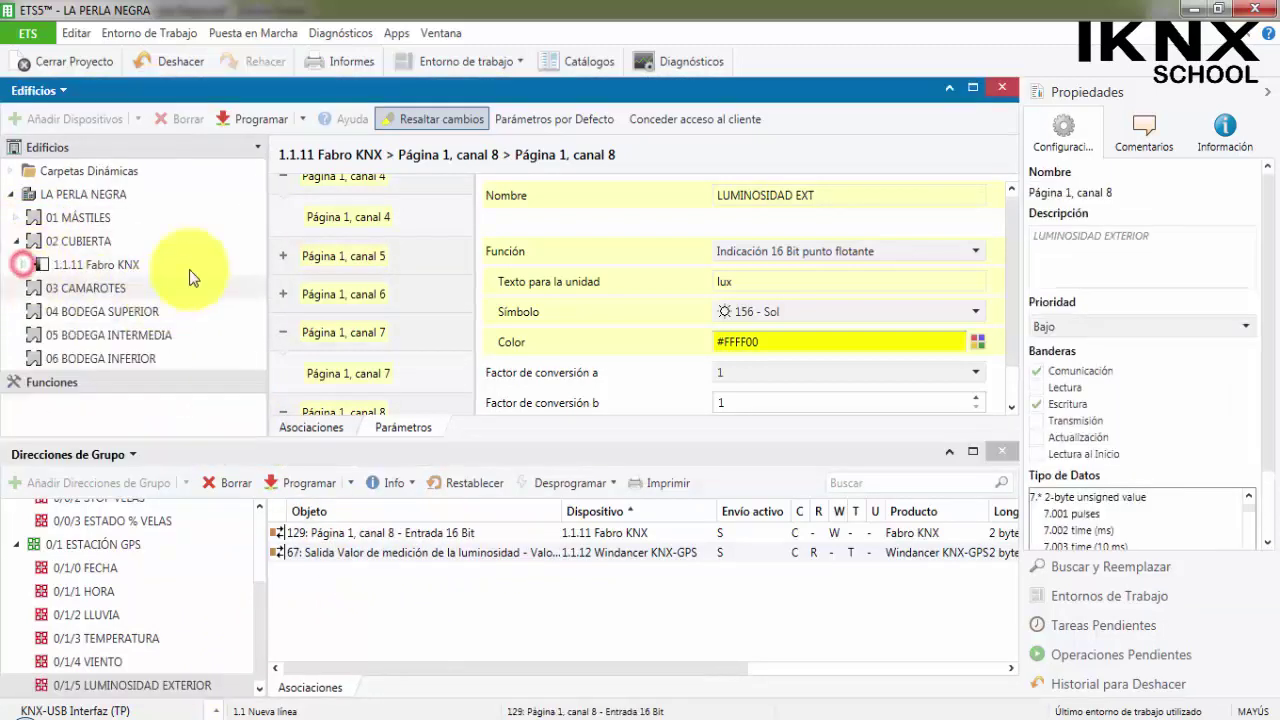
{"action": "left_click", "coordinate": [21, 242]}
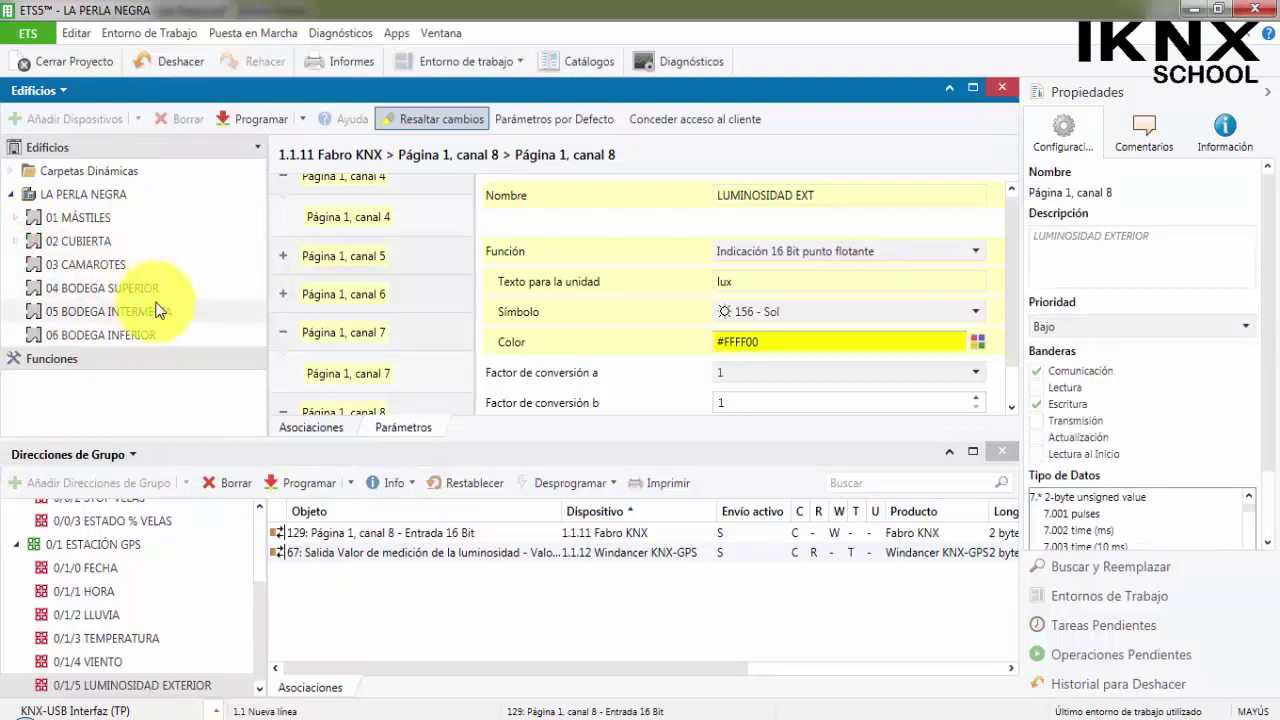
Step: Show the Fabro KNX's Página 1 settings and collapse the expanded Página 1 branch in its parameter list
{"action": "scroll", "coordinate": [375, 340], "scroll_direction": "up", "scroll_amount": 10}
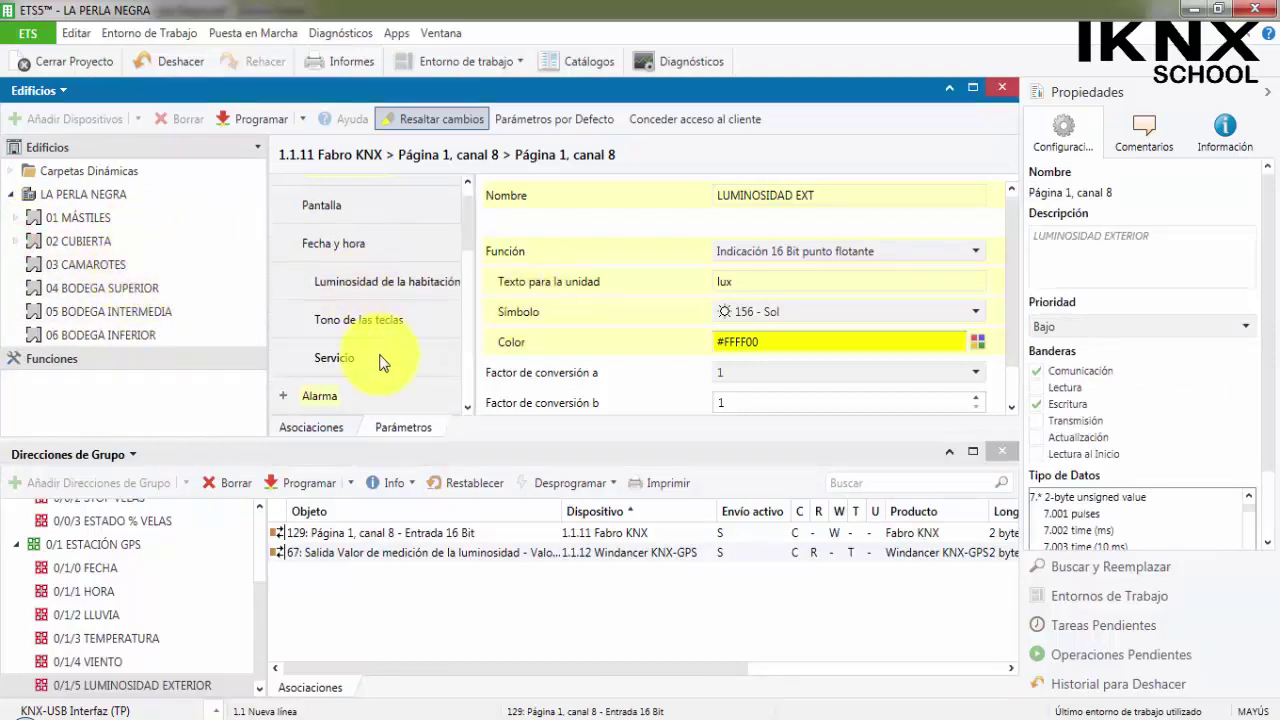
{"action": "scroll", "coordinate": [380, 362], "scroll_direction": "down", "scroll_amount": 1}
{"action": "left_click", "coordinate": [349, 365]}
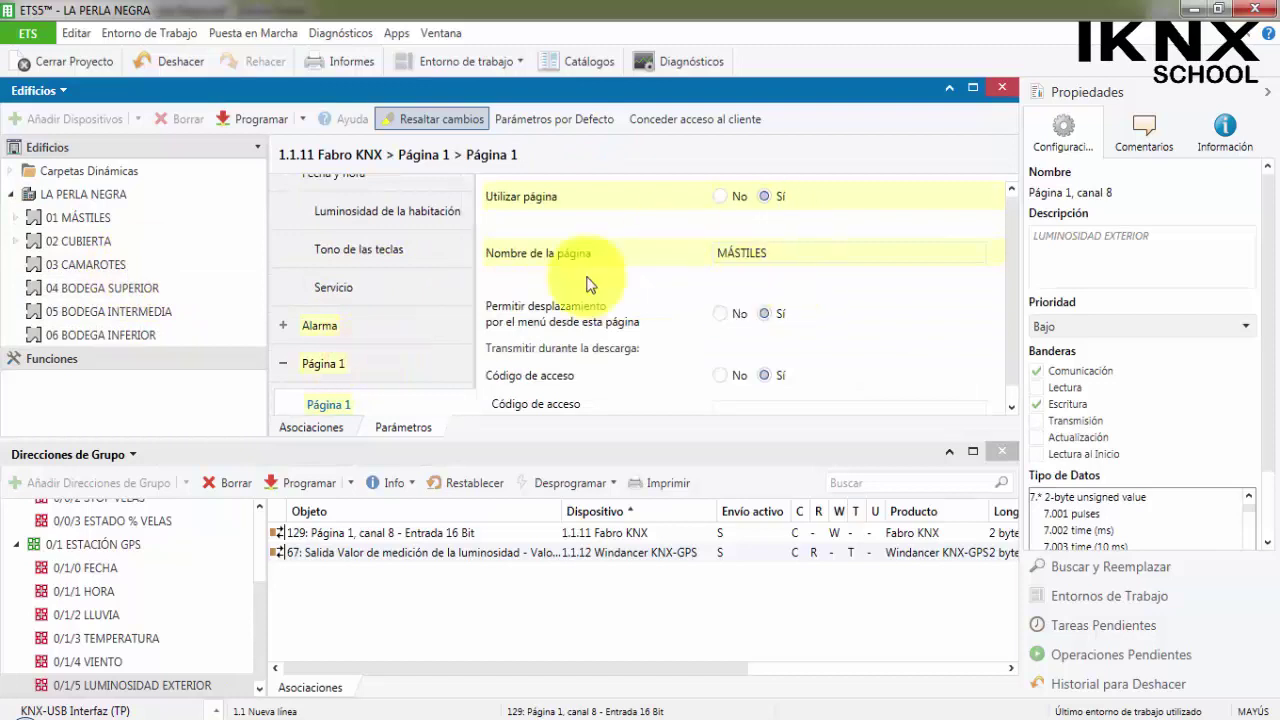
{"action": "left_click", "coordinate": [283, 363]}
{"action": "scroll", "coordinate": [300, 337], "scroll_direction": "down", "scroll_amount": 3}
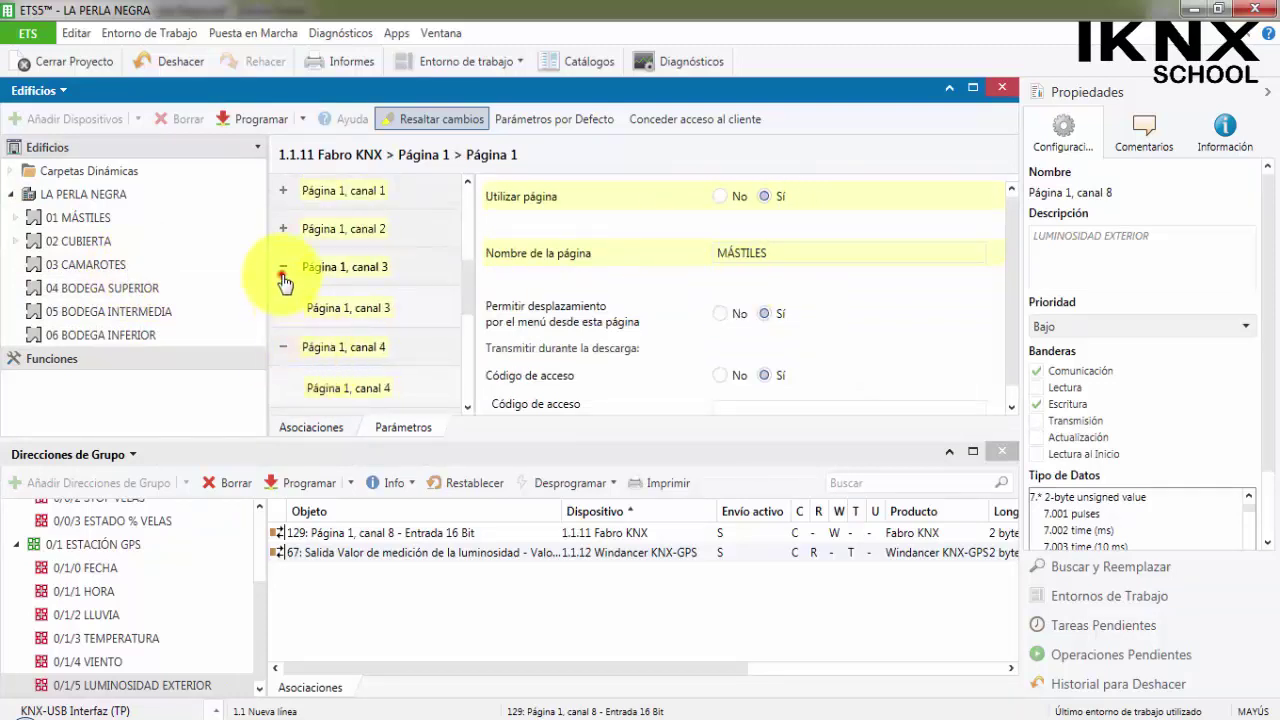
Step: Collapse the expanded Página 1 channel groups, including canal 3, canal 4 and canal 8, in the Fabro KNX parameters
{"action": "left_click", "coordinate": [283, 270]}
{"action": "left_click", "coordinate": [283, 304]}
{"action": "scroll", "coordinate": [286, 343], "scroll_direction": "down", "scroll_amount": 3}
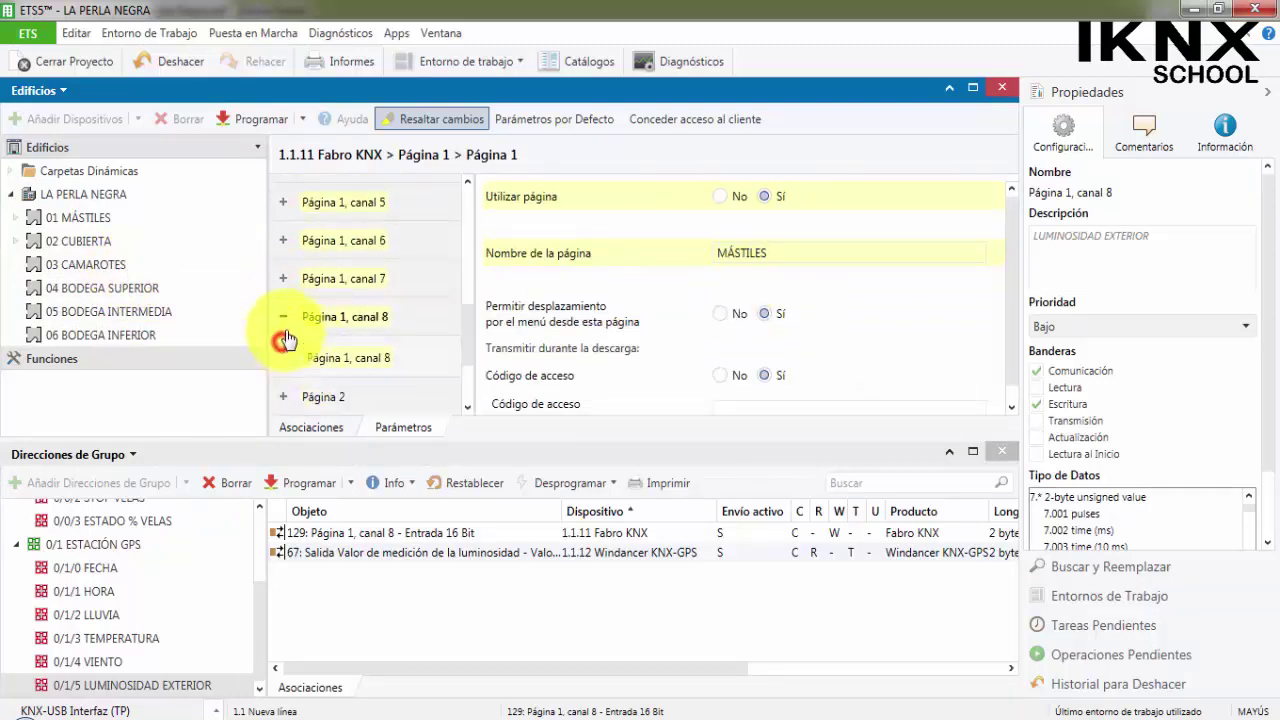
{"action": "left_click", "coordinate": [280, 321]}
{"action": "scroll", "coordinate": [357, 323], "scroll_direction": "up", "scroll_amount": 5}
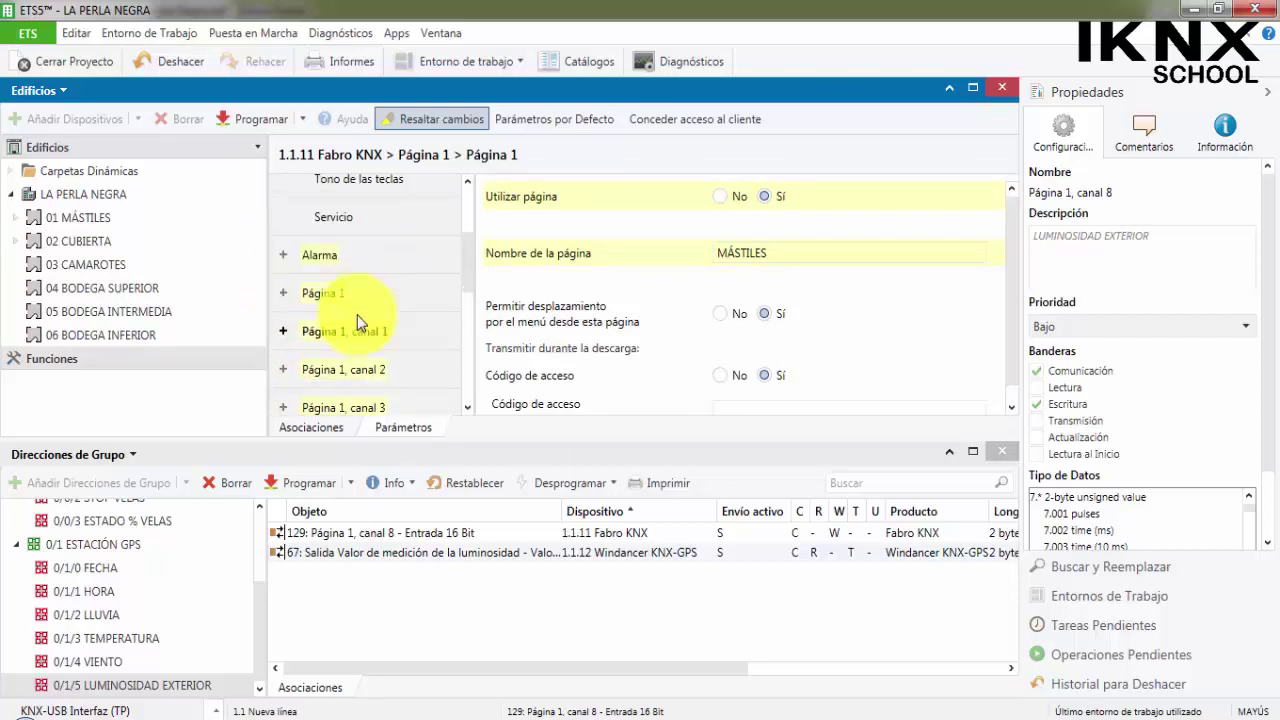
{"action": "scroll", "coordinate": [358, 321], "scroll_direction": "up", "scroll_amount": 2}
{"action": "scroll", "coordinate": [366, 300], "scroll_direction": "down", "scroll_amount": 4}
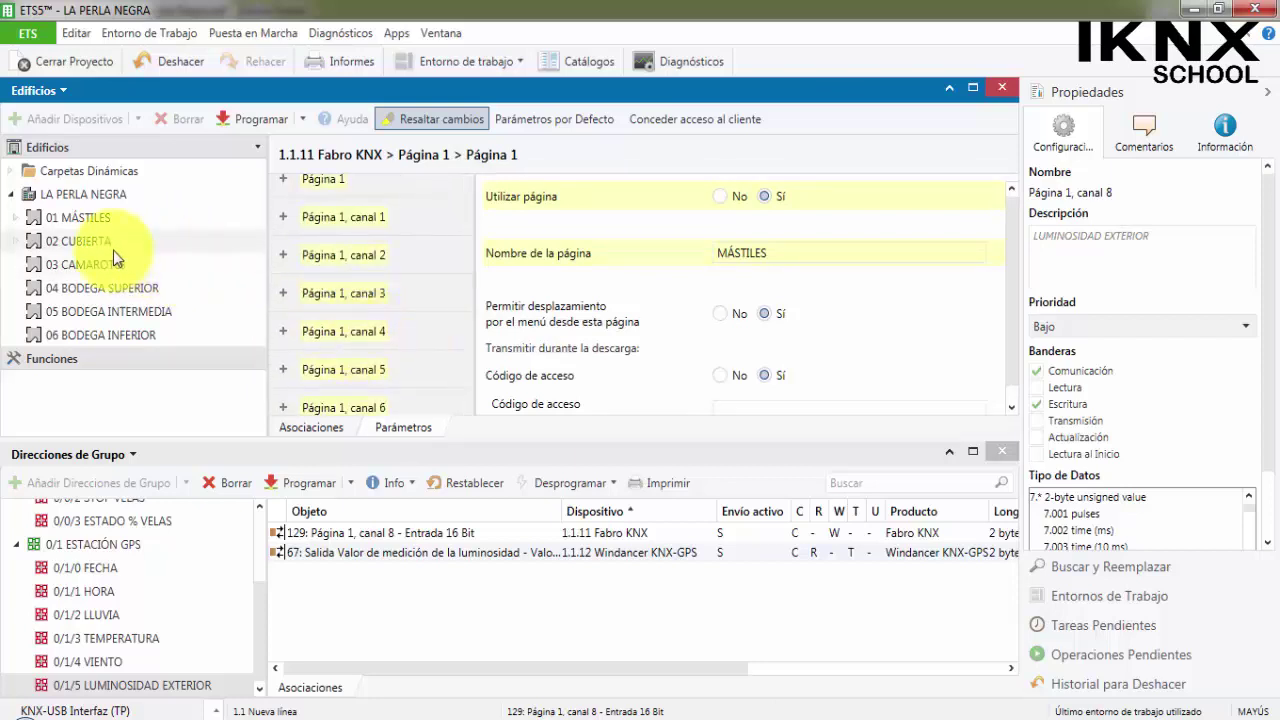
Step: Switch to the La Perla Negra PDF in Adobe Reader, examine the pages up to the cannon hatch and anchor control, and return to ETS5
{"action": "left_click", "coordinate": [716, 716]}
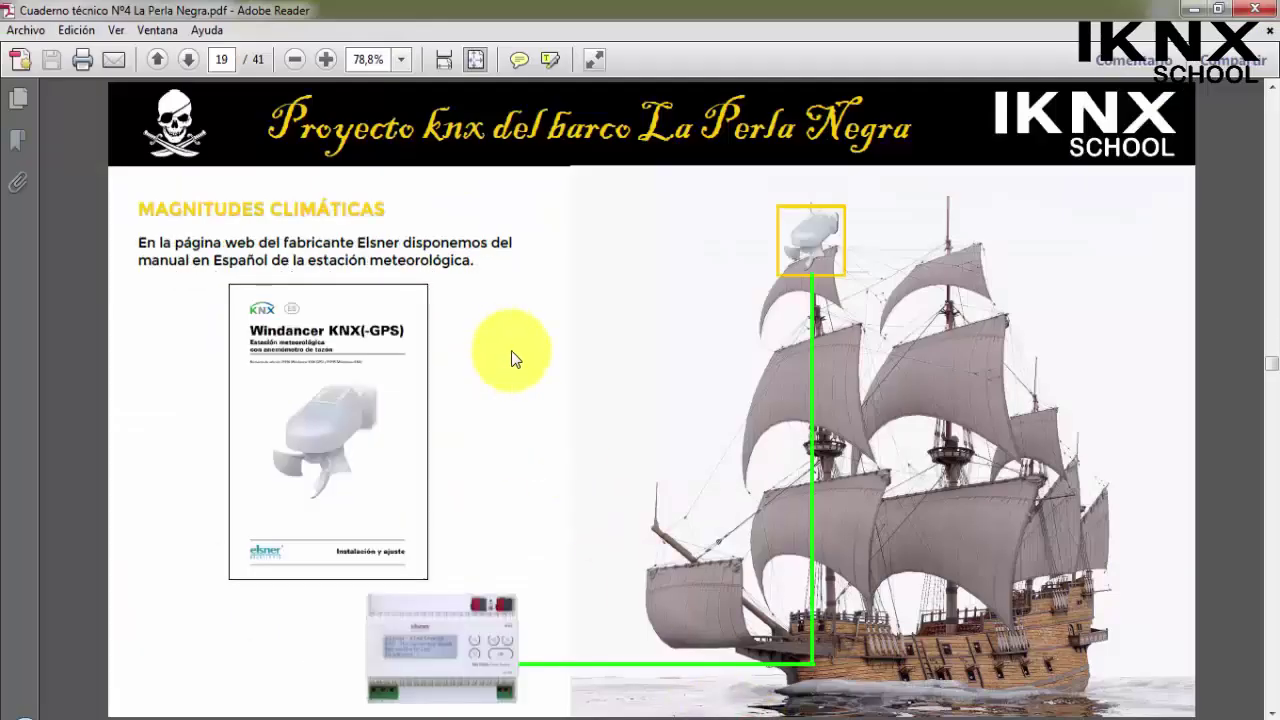
{"action": "key", "text": "Page_Down"}
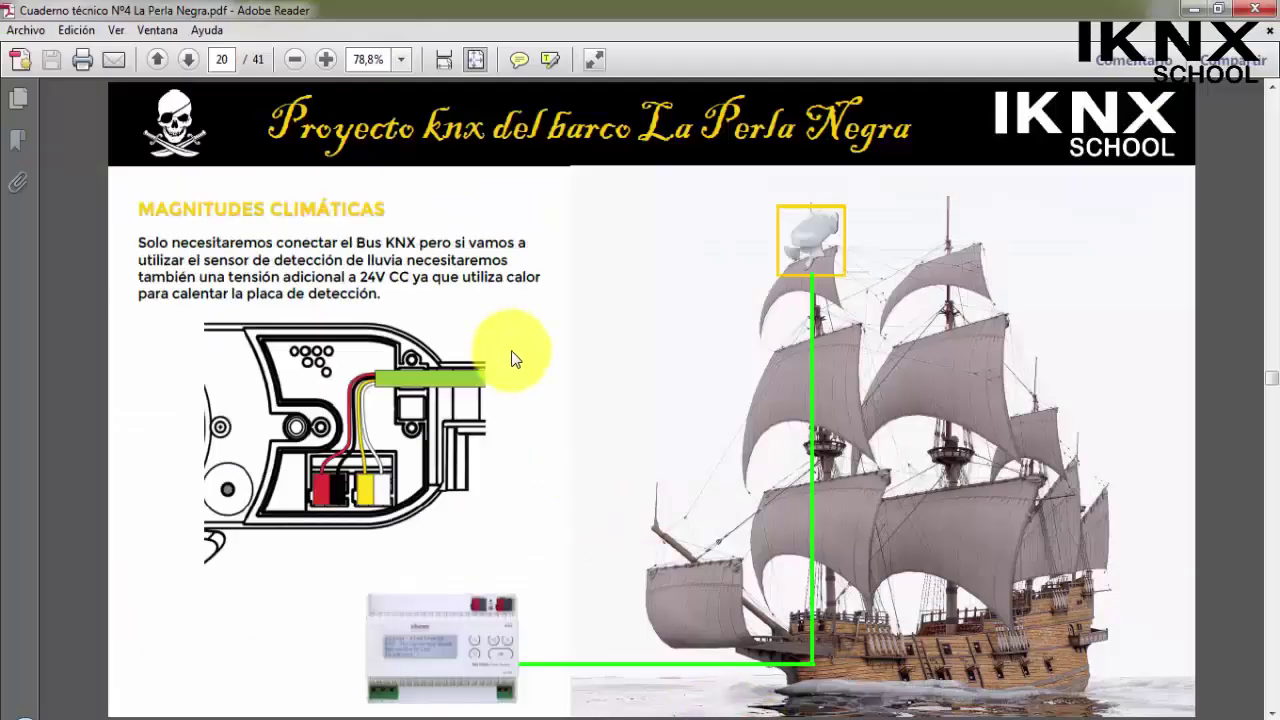
{"action": "key", "text": "Page_Down"}
{"action": "key", "text": "Page_Down"}
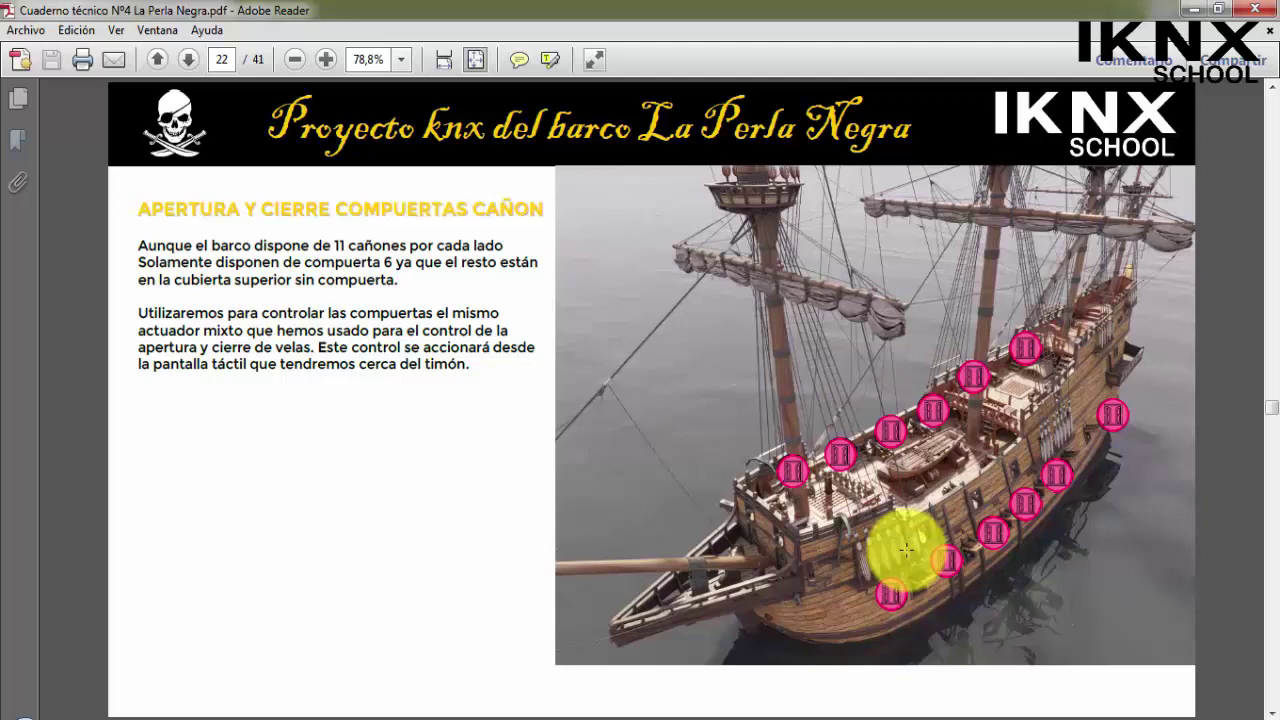
{"action": "scroll", "coordinate": [905, 540], "scroll_direction": "down", "scroll_amount": 6}
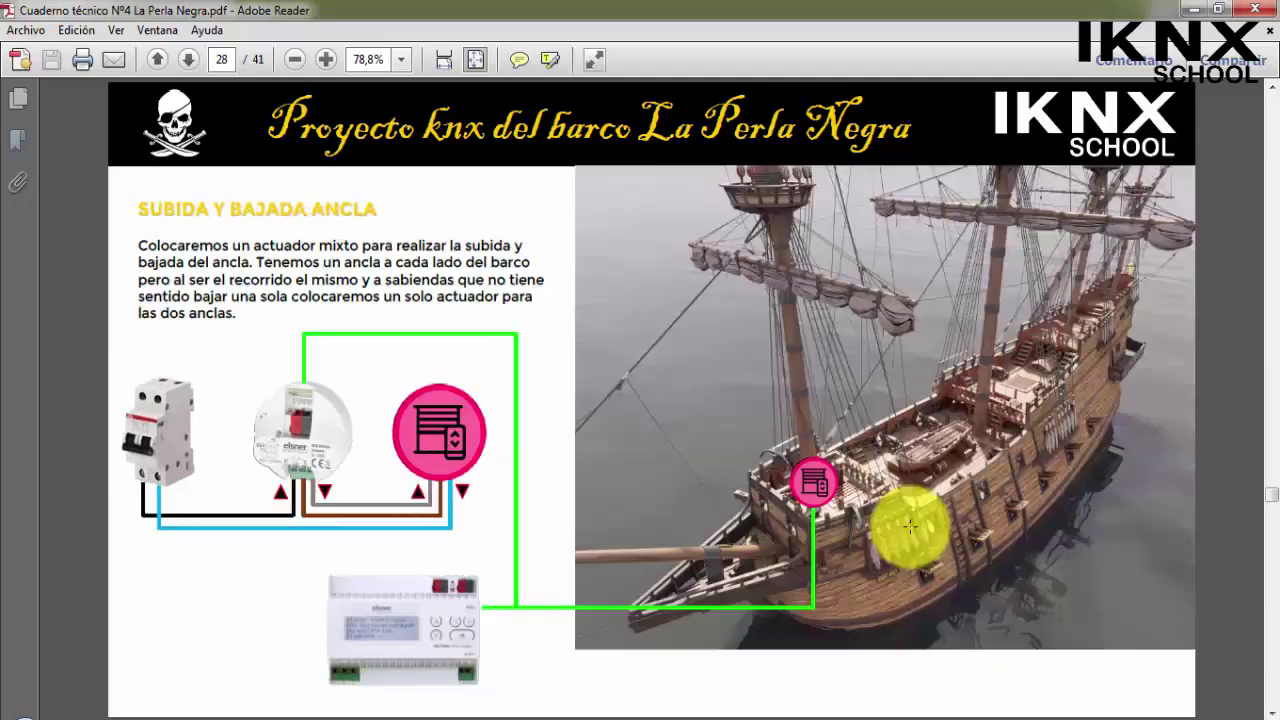
{"action": "scroll", "coordinate": [905, 533], "scroll_direction": "down", "scroll_amount": 3}
{"action": "scroll", "coordinate": [906, 537], "scroll_direction": "up", "scroll_amount": 6}
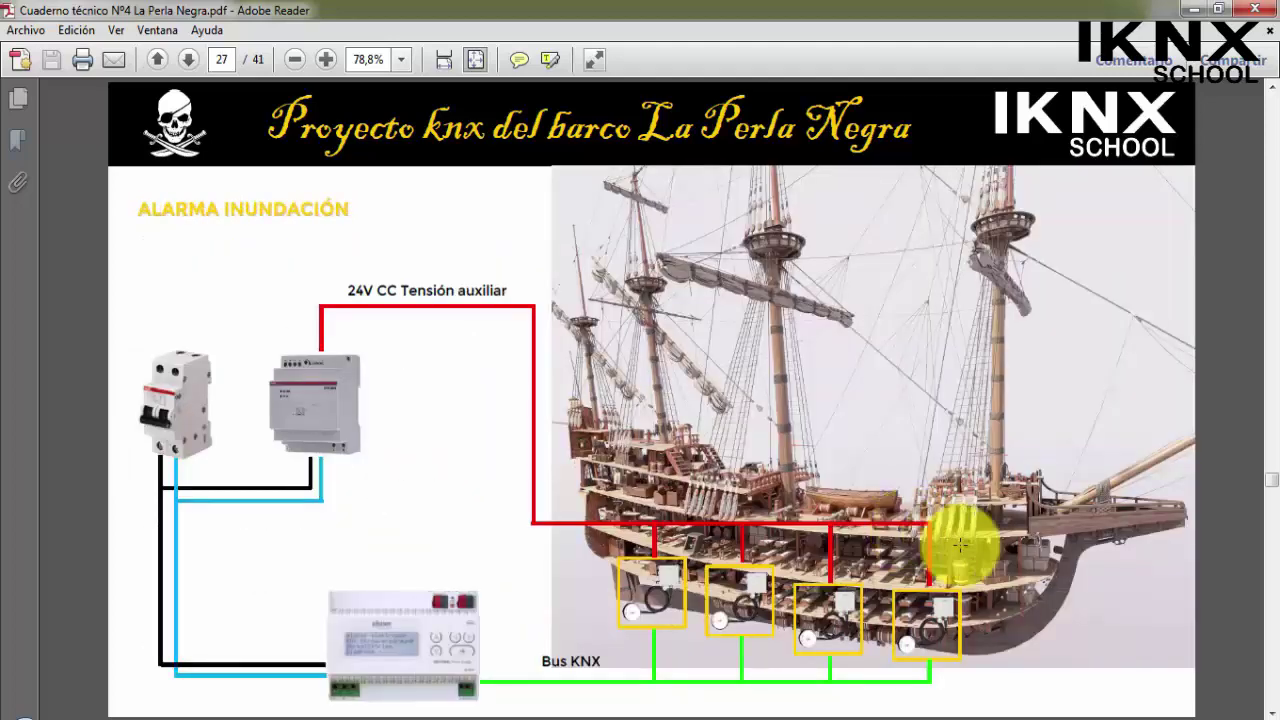
{"action": "scroll", "coordinate": [903, 563], "scroll_direction": "up", "scroll_amount": 3}
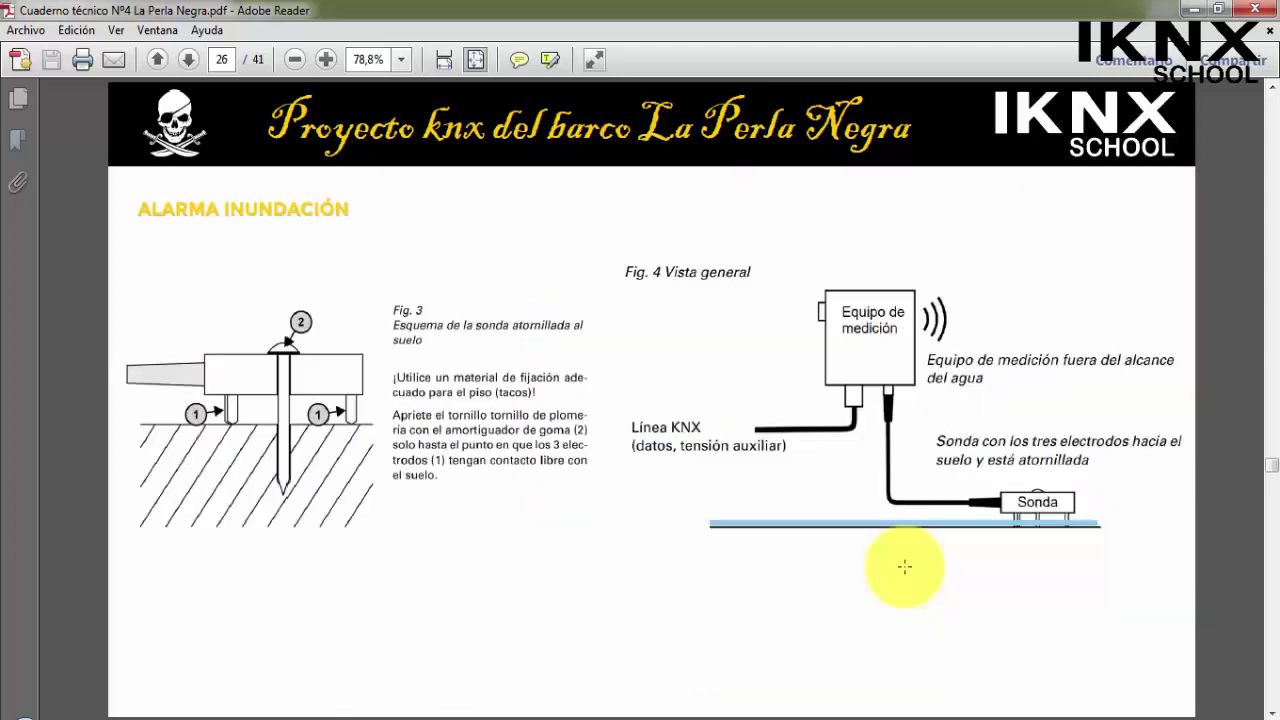
{"action": "scroll", "coordinate": [904, 566], "scroll_direction": "up", "scroll_amount": 4}
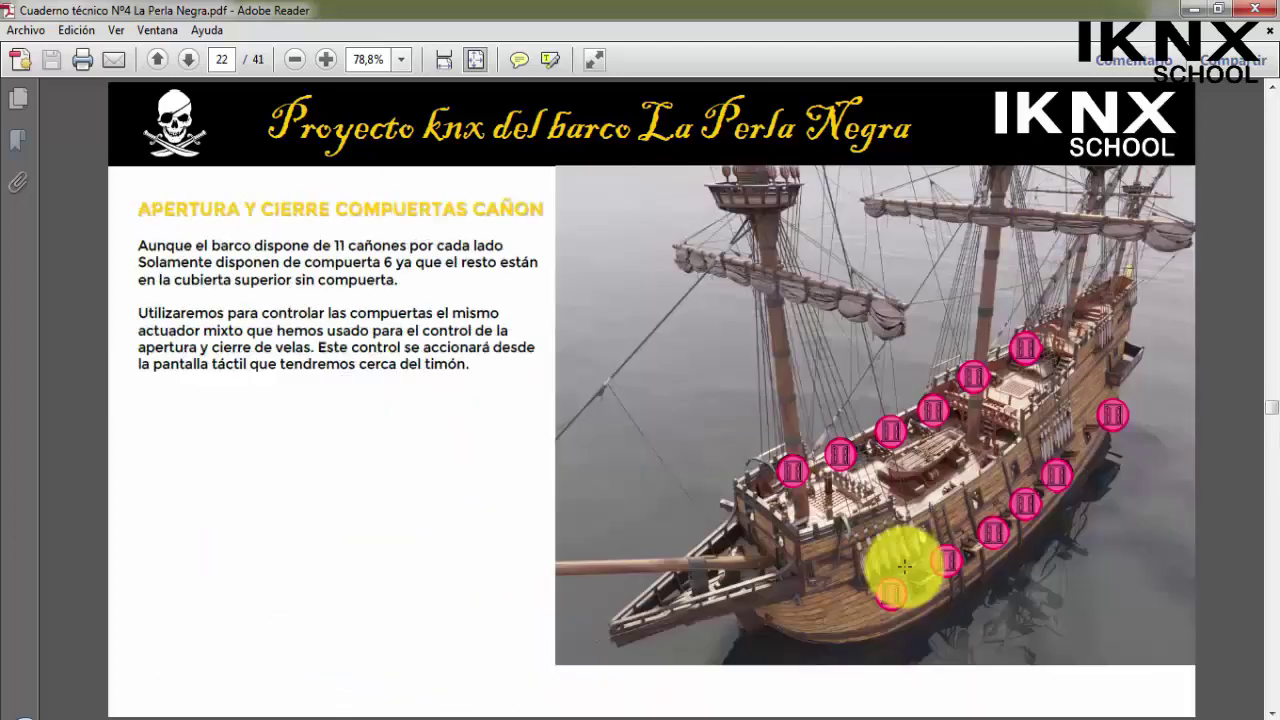
{"action": "left_click", "coordinate": [570, 716]}
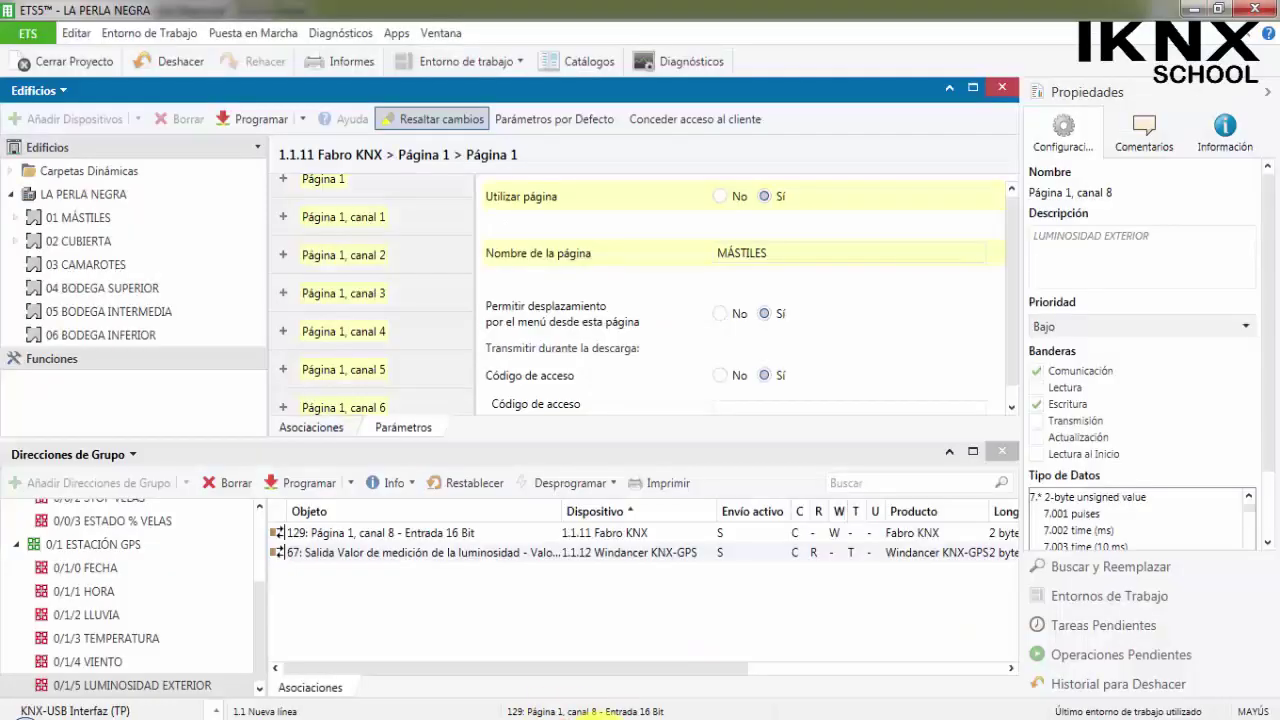
{"action": "left_click", "coordinate": [146, 293]}
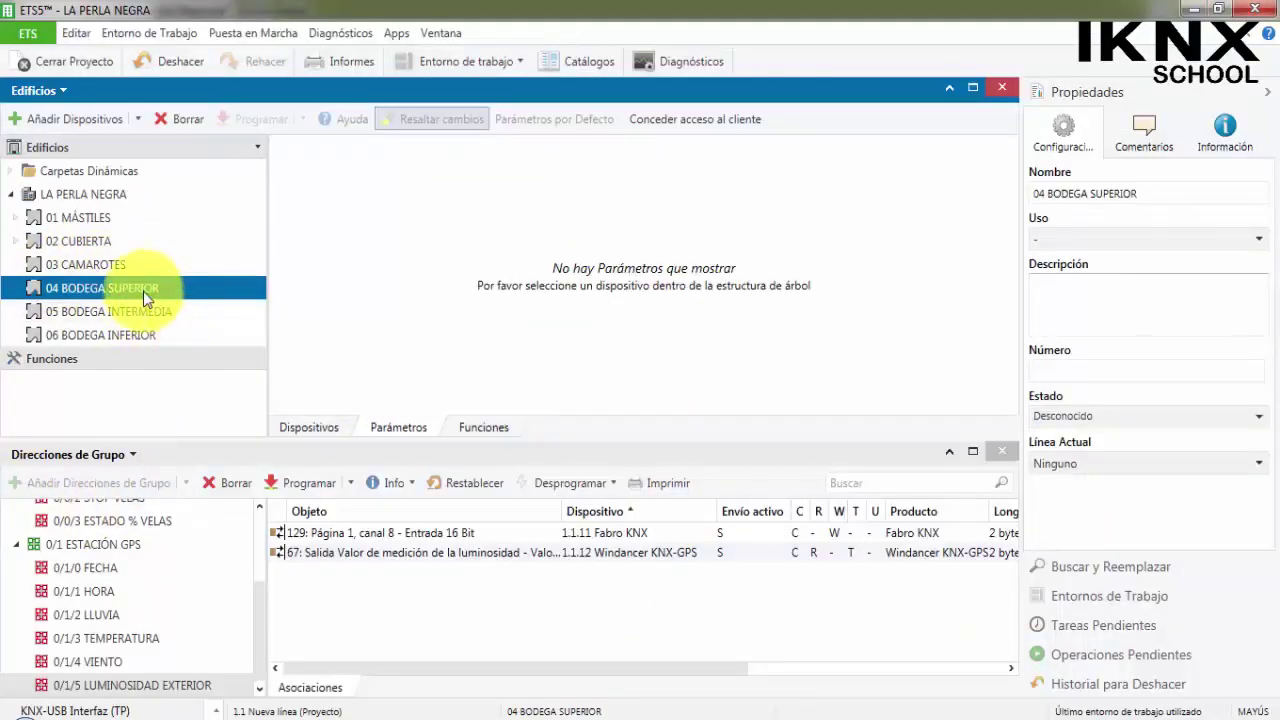
{"action": "right_click", "coordinate": [143, 291]}
{"action": "mouse_move", "coordinate": [240, 412]}
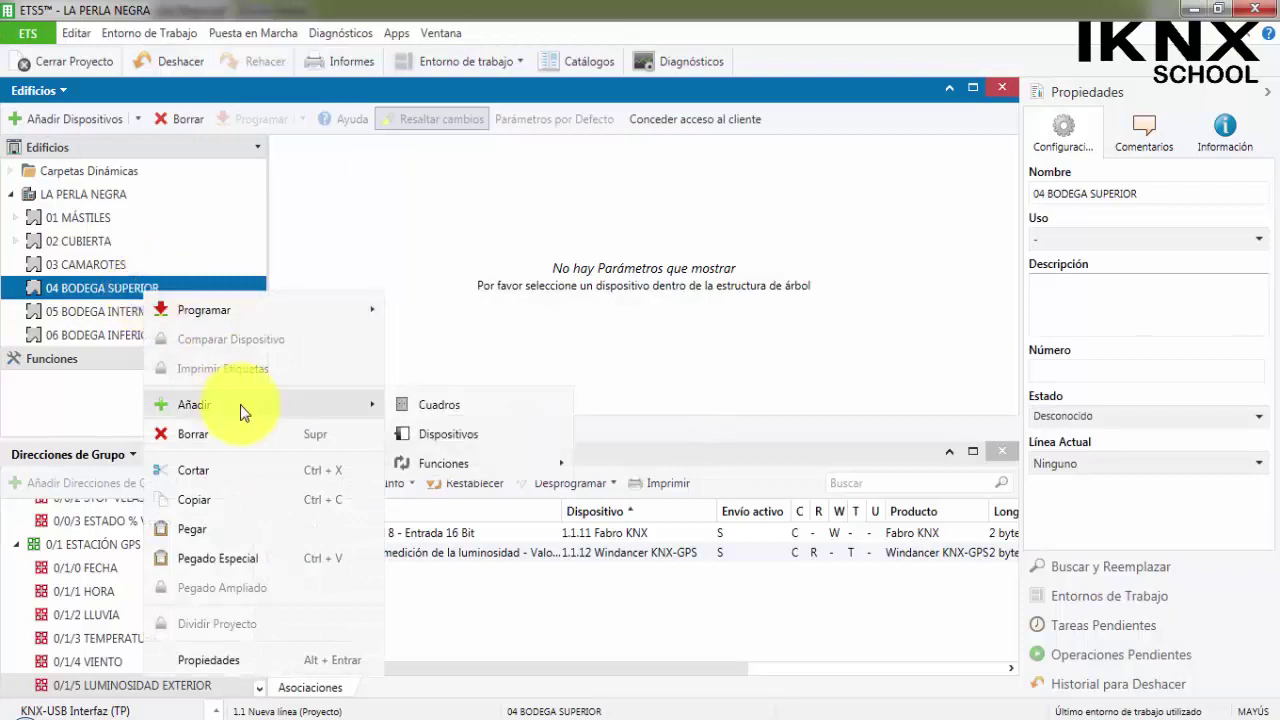
{"action": "left_click", "coordinate": [327, 217]}
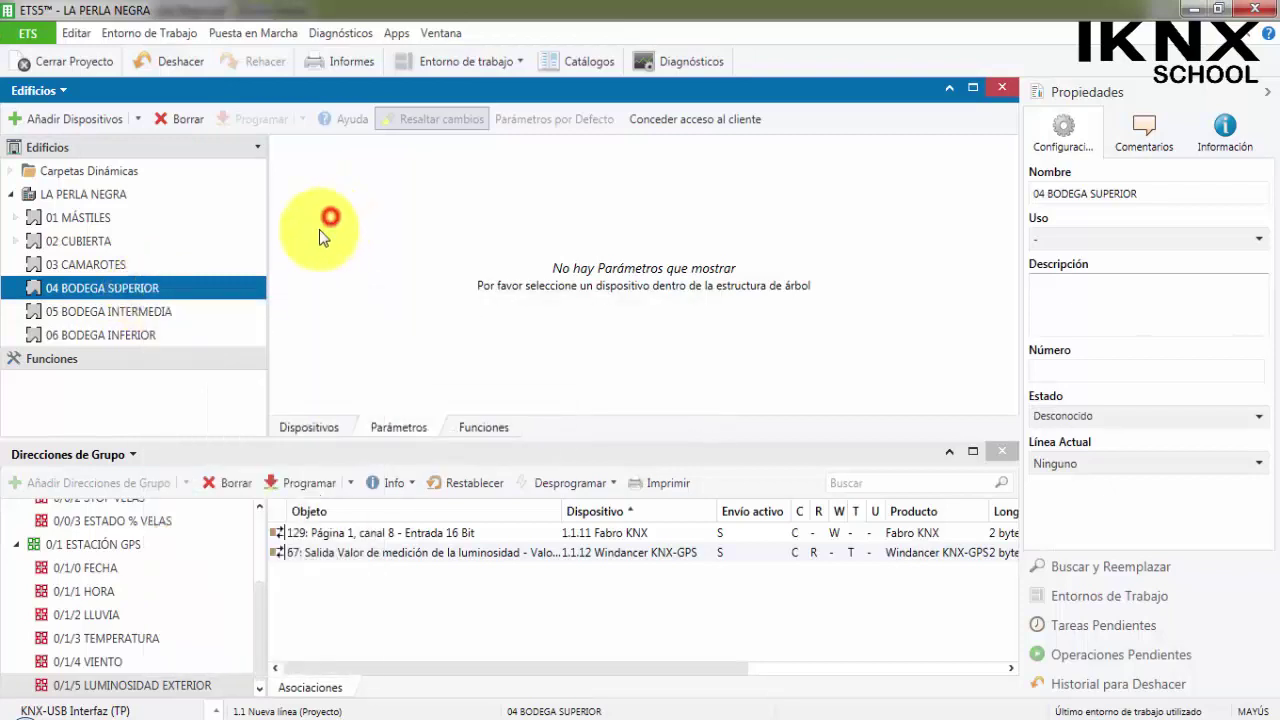
Step: Copy the 1.1.1 KNX S1R-B4 compact actuator from 01 MÁSTILES and collapse that building part
{"action": "double_click", "coordinate": [37, 217]}
{"action": "left_click", "coordinate": [45, 241]}
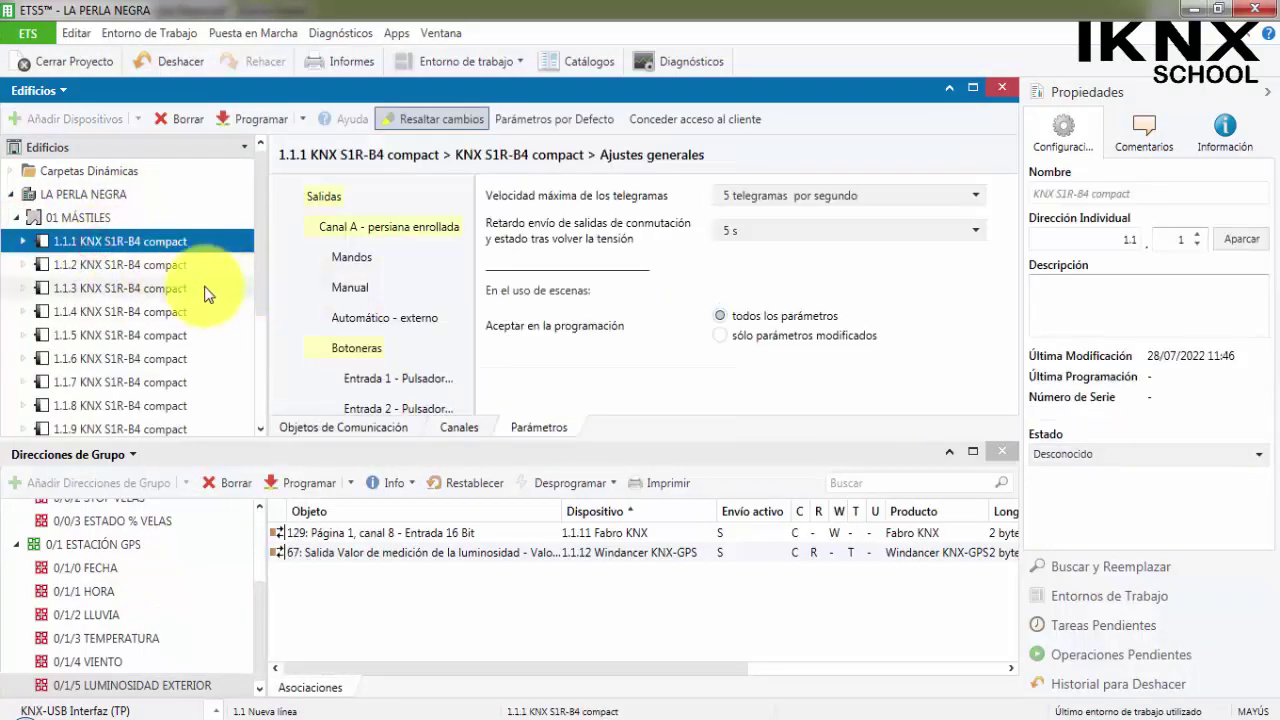
{"action": "right_click", "coordinate": [126, 240]}
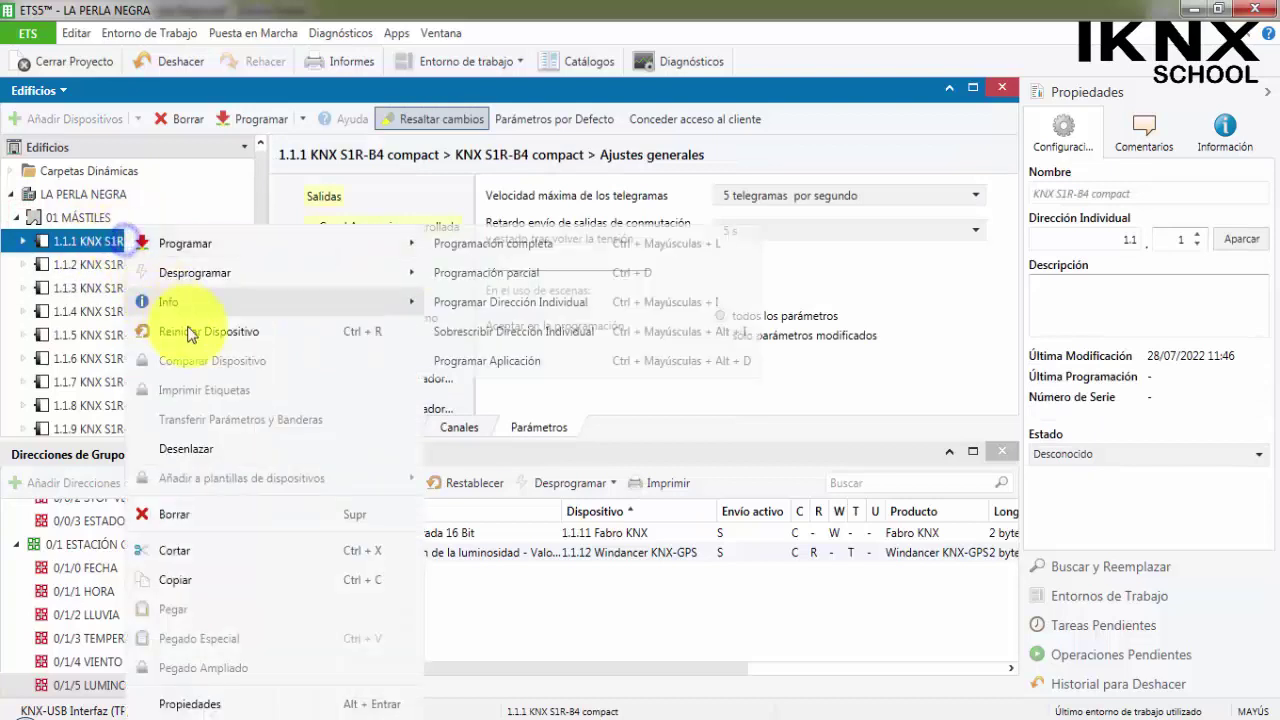
{"action": "left_click", "coordinate": [226, 579]}
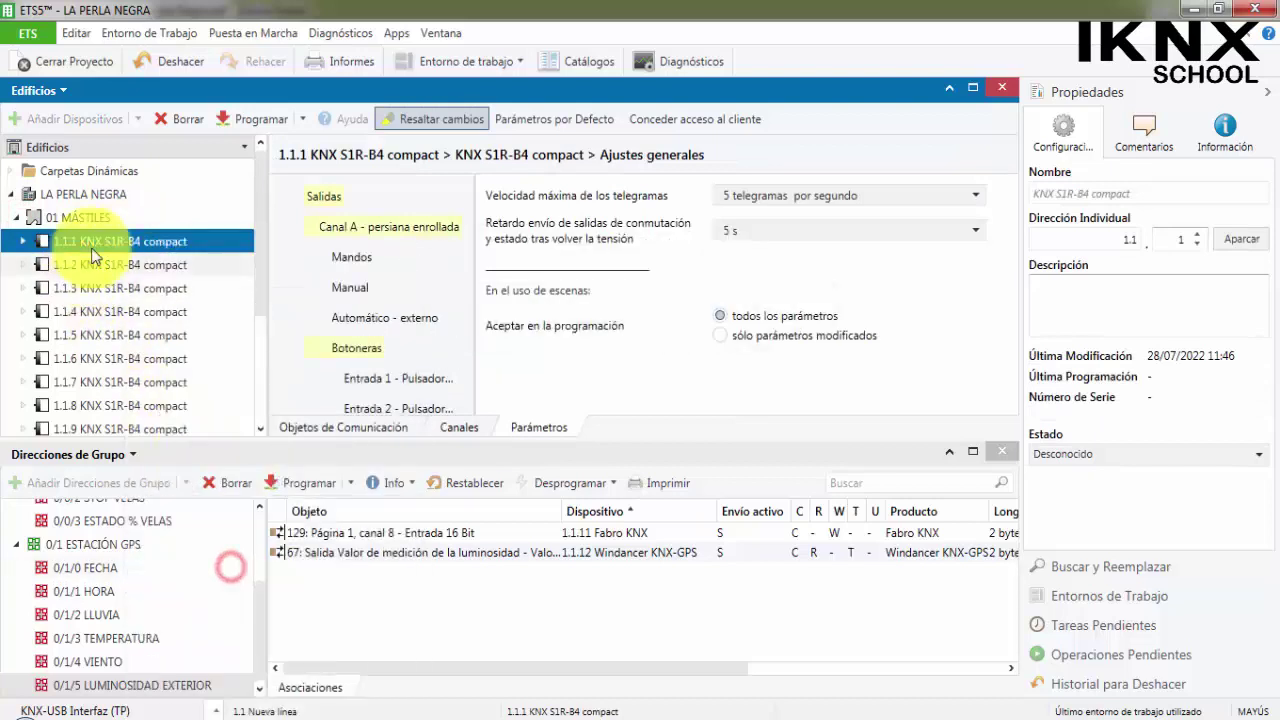
{"action": "left_click", "coordinate": [21, 218]}
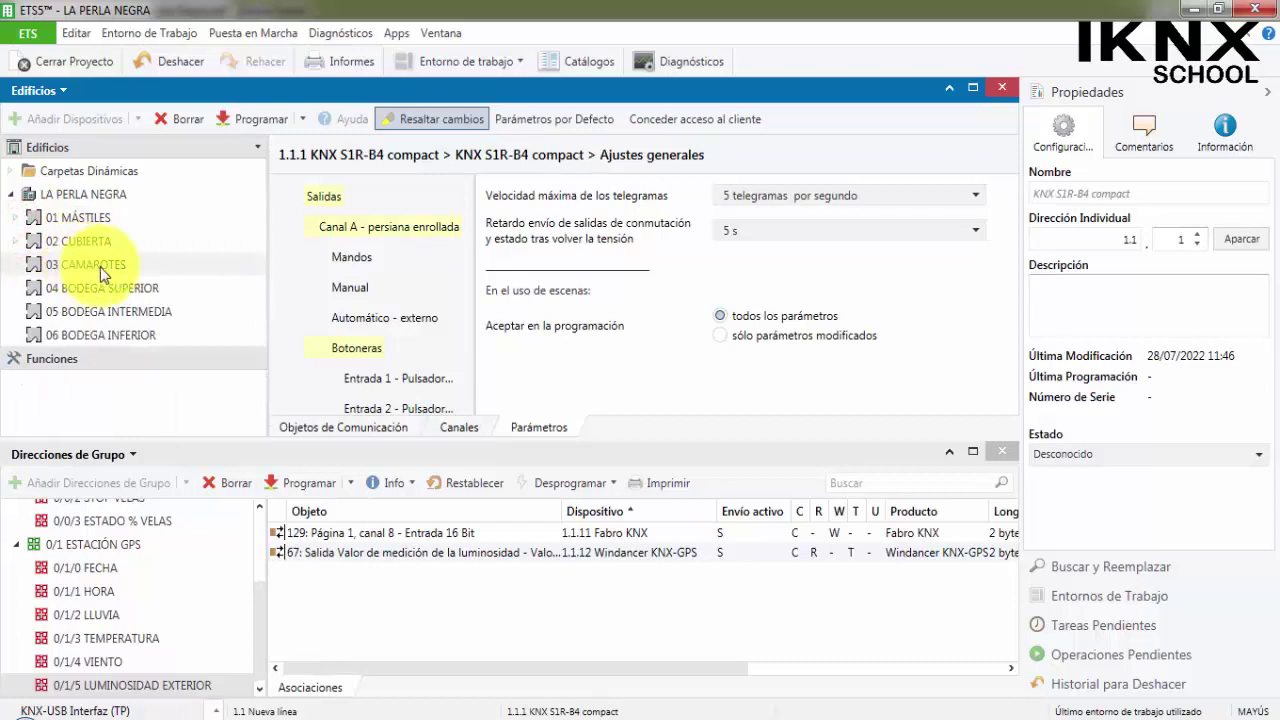
Step: Paste the copied actuator into 04 BODEGA SUPERIOR and expand that building part
{"action": "left_click", "coordinate": [100, 265]}
{"action": "left_click", "coordinate": [112, 288]}
{"action": "right_click", "coordinate": [116, 290]}
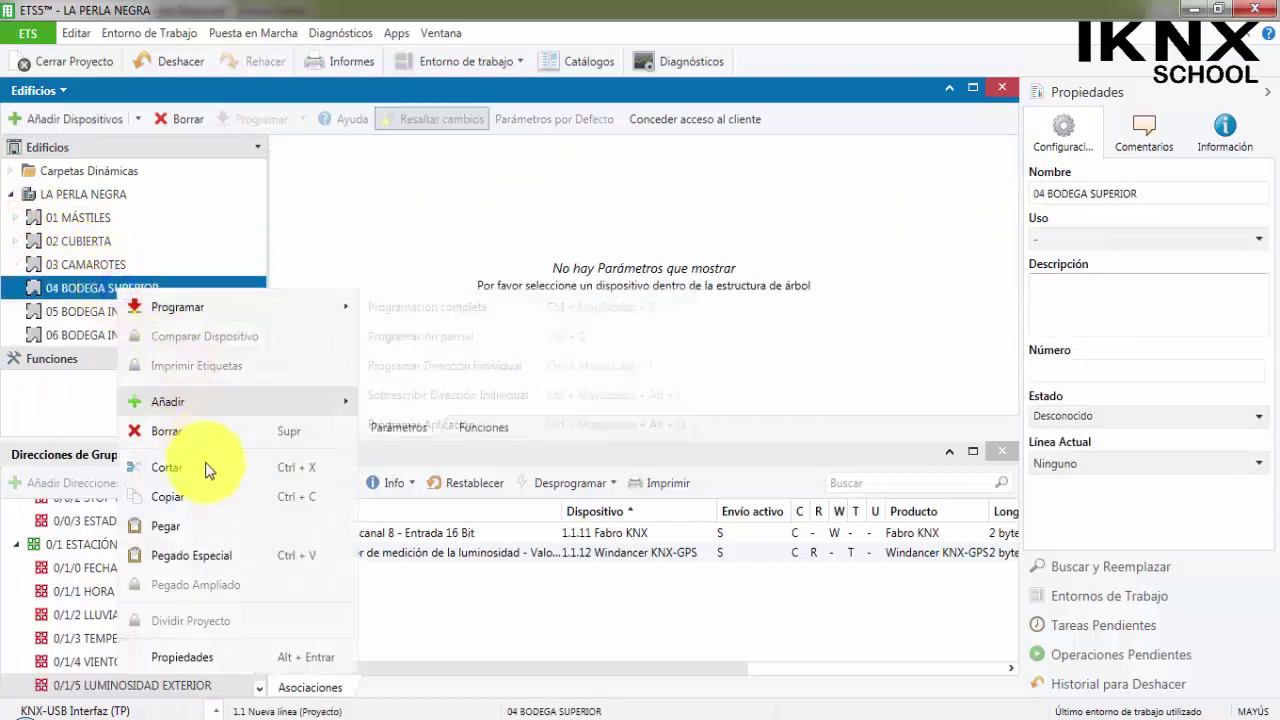
{"action": "left_click", "coordinate": [213, 522]}
{"action": "left_click", "coordinate": [14, 288]}
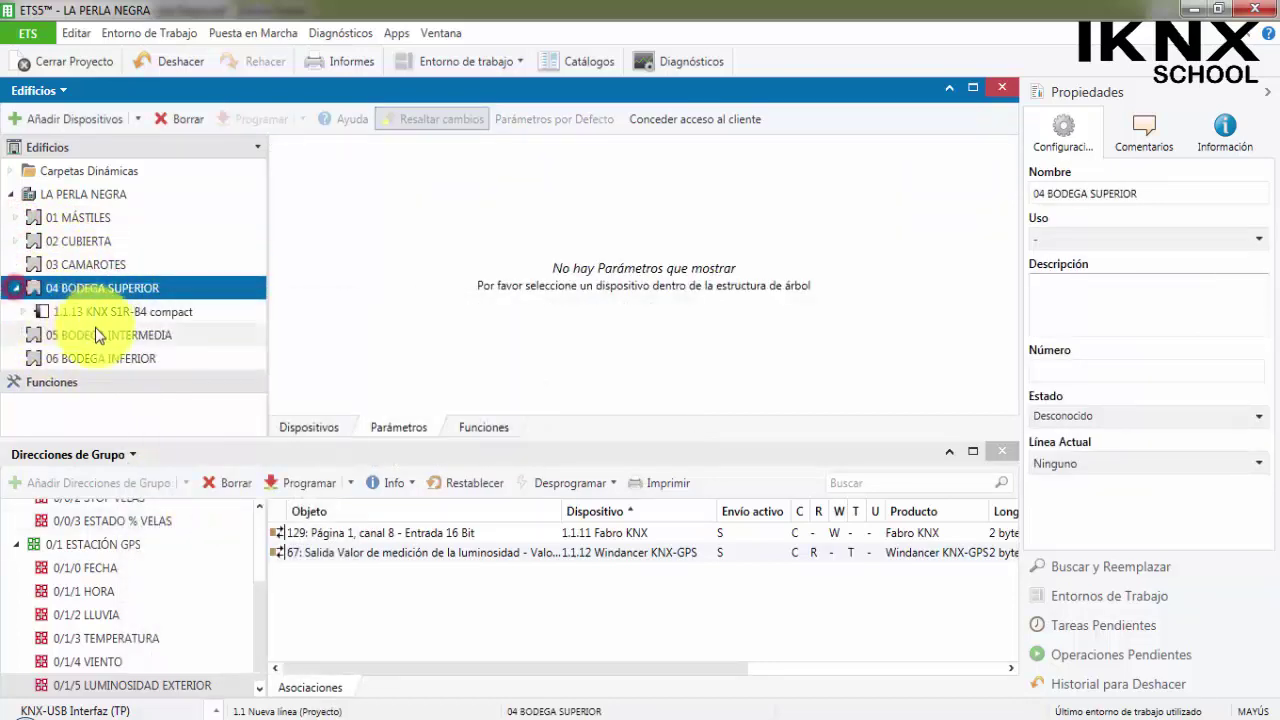
Step: Set the Canal A execution times of the actuator in 04 BODEGA SUPERIOR to 5 s for ABAJO and 6 s for ARRIBA
{"action": "left_click", "coordinate": [95, 330]}
{"action": "left_click", "coordinate": [100, 311]}
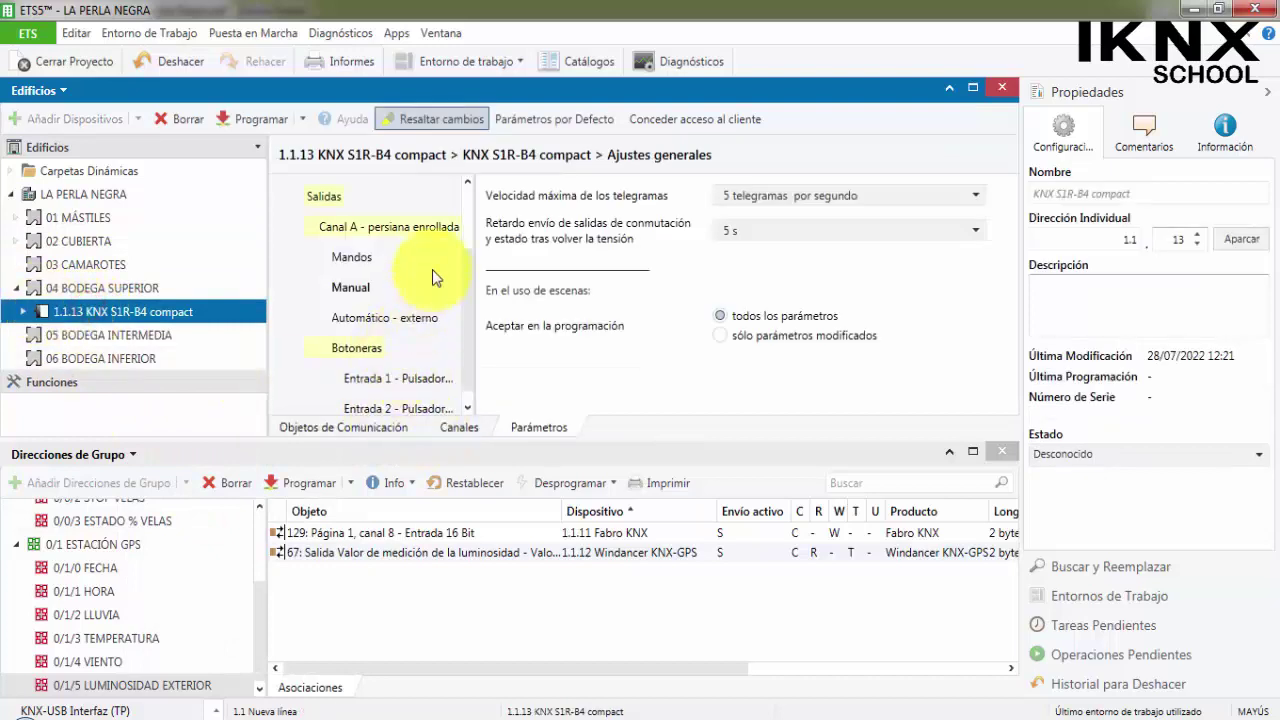
{"action": "left_click", "coordinate": [388, 227]}
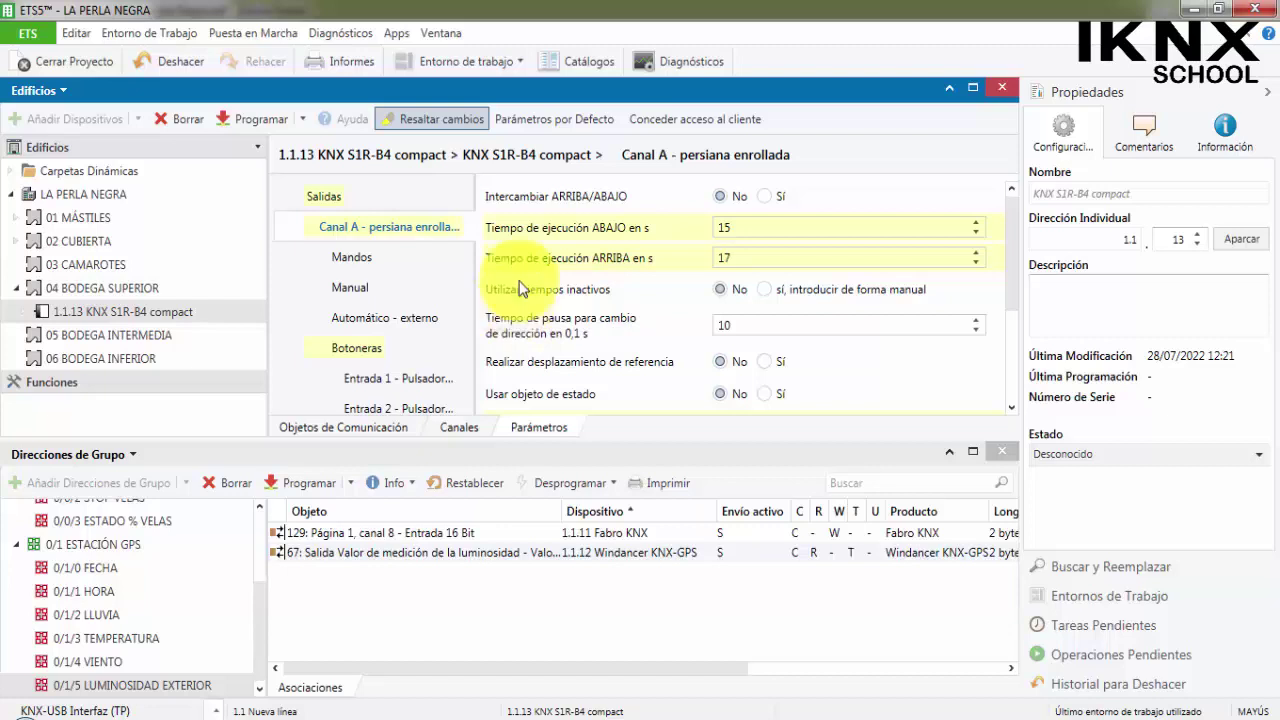
{"action": "scroll", "coordinate": [405, 325], "scroll_direction": "up", "scroll_amount": 1}
{"action": "scroll", "coordinate": [404, 313], "scroll_direction": "down", "scroll_amount": 1}
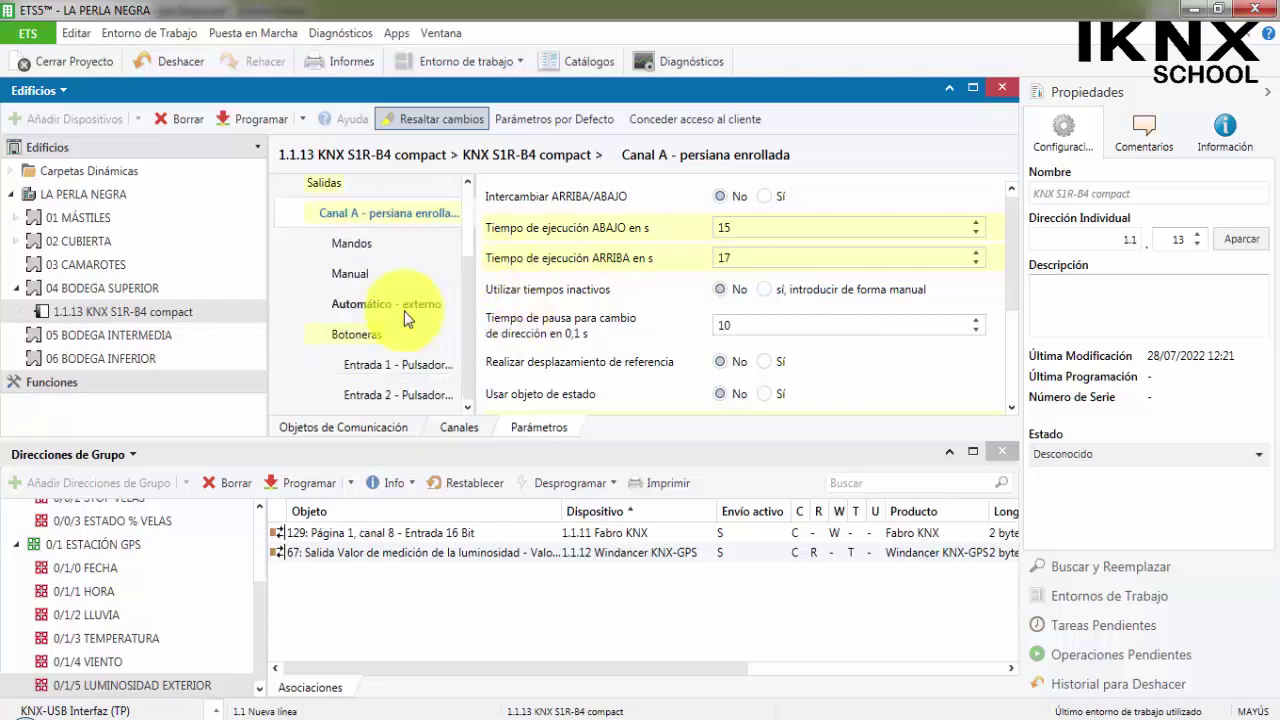
{"action": "scroll", "coordinate": [335, 255], "scroll_direction": "up", "scroll_amount": 1}
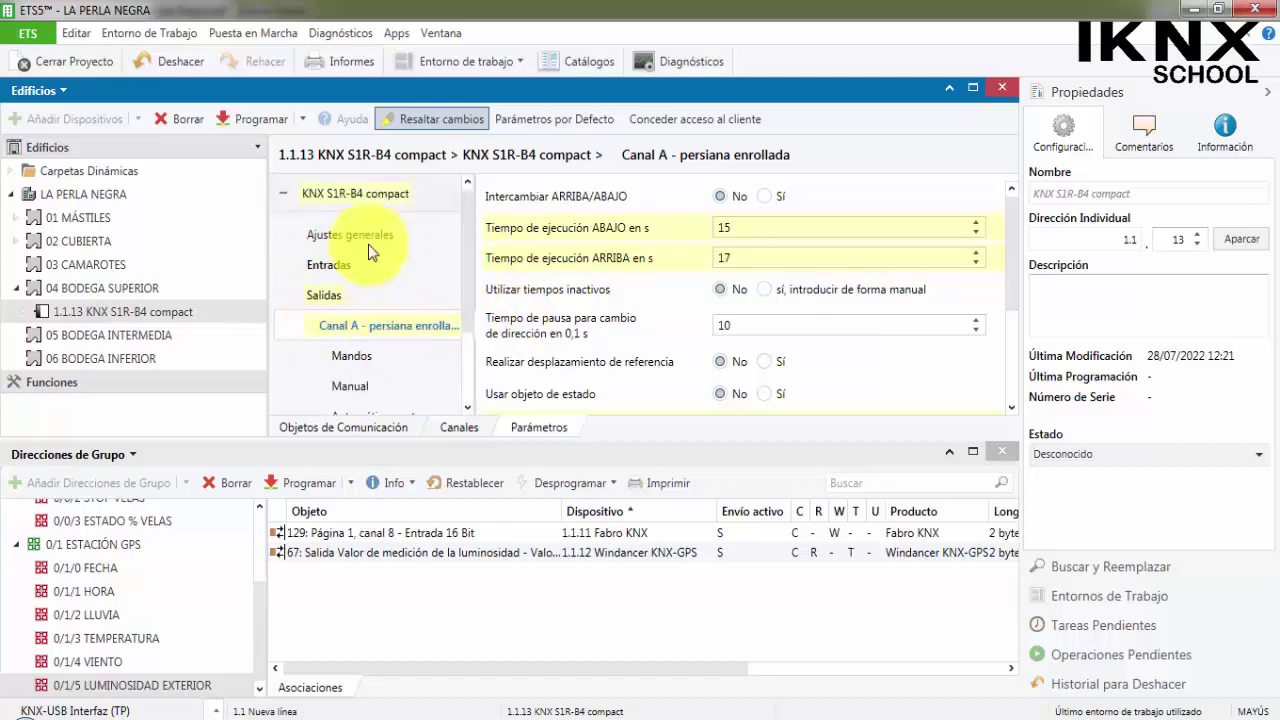
{"action": "double_click", "coordinate": [749, 227]}
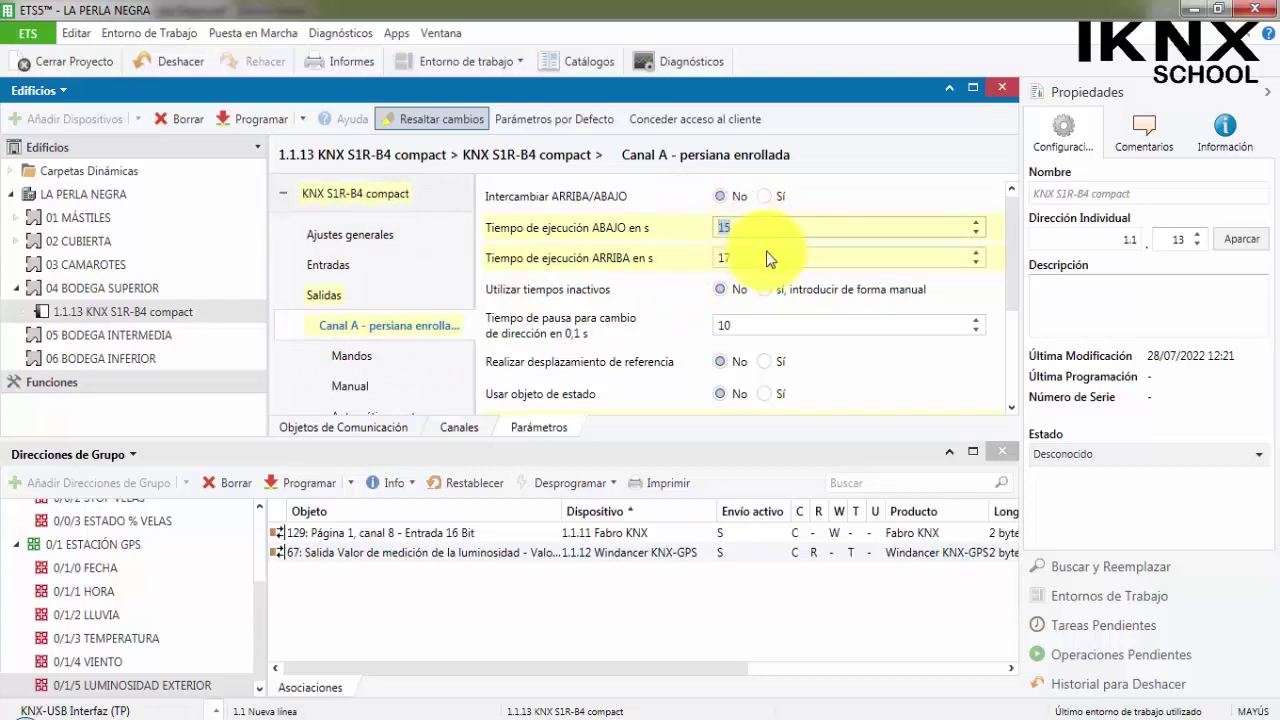
{"action": "type", "text": "5"}
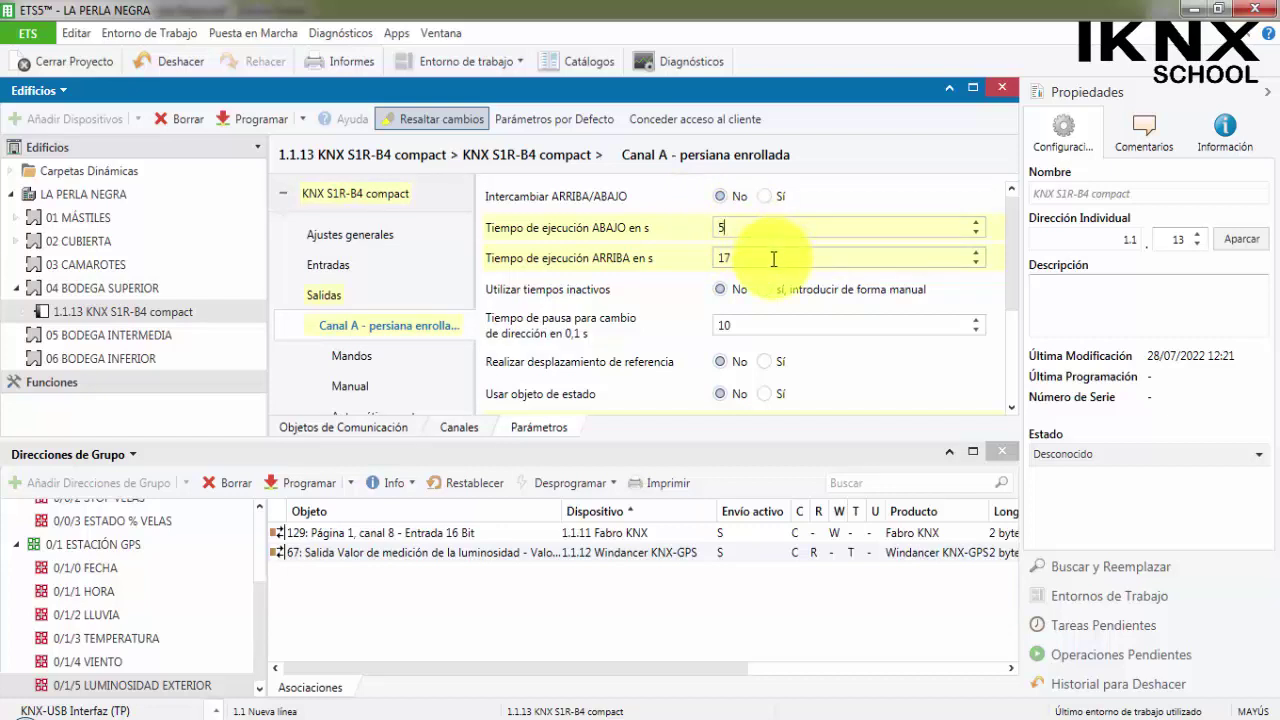
{"action": "left_click", "coordinate": [747, 257]}
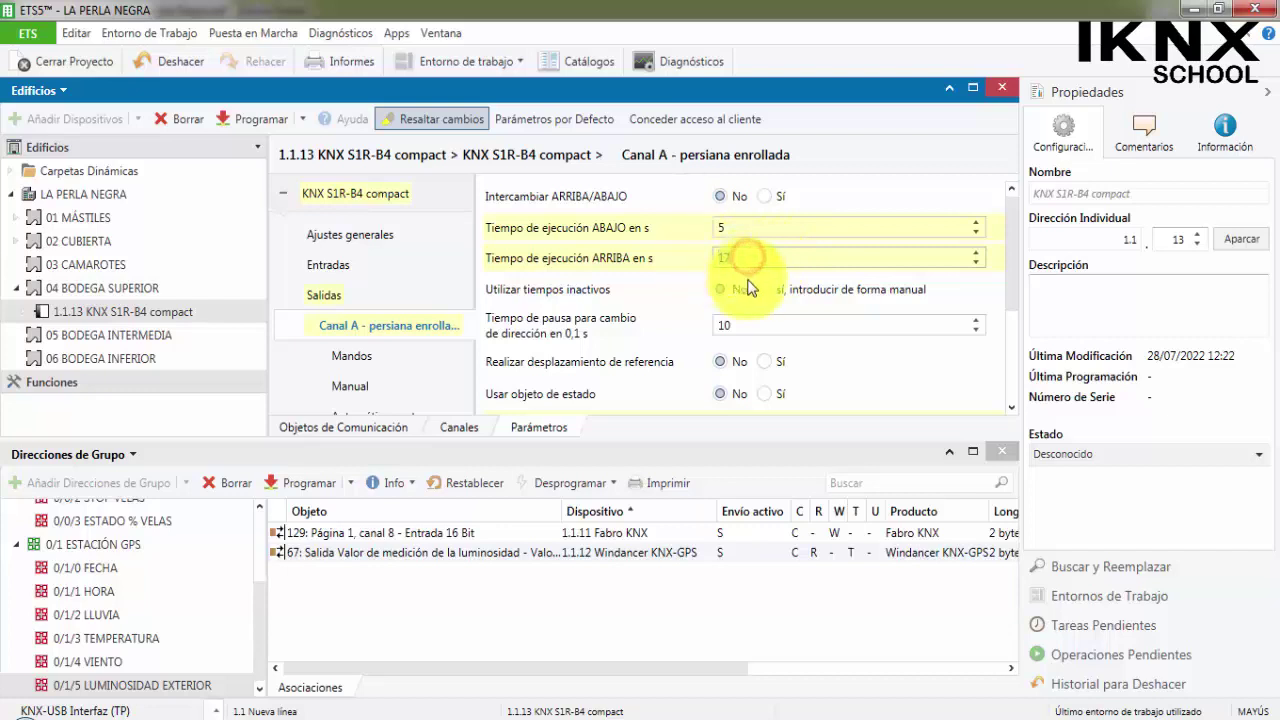
{"action": "type", "text": "6"}
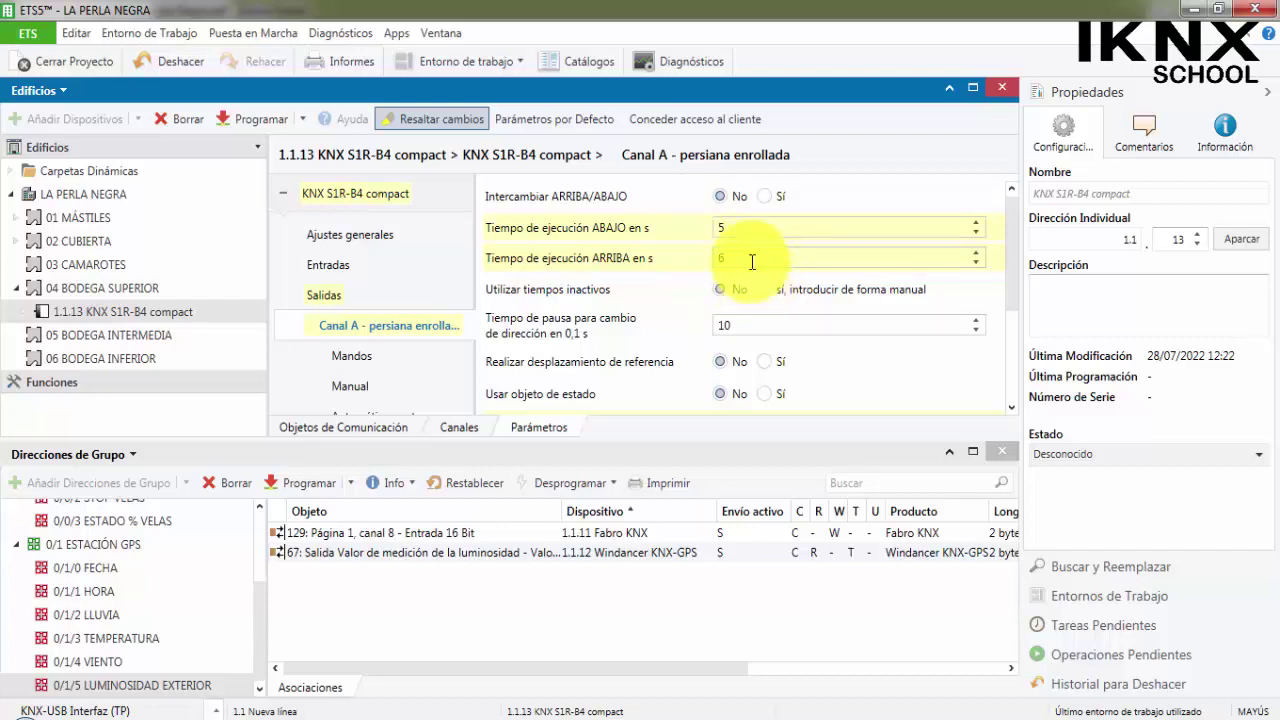
{"action": "left_click", "coordinate": [756, 231]}
{"action": "left_click", "coordinate": [177, 312]}
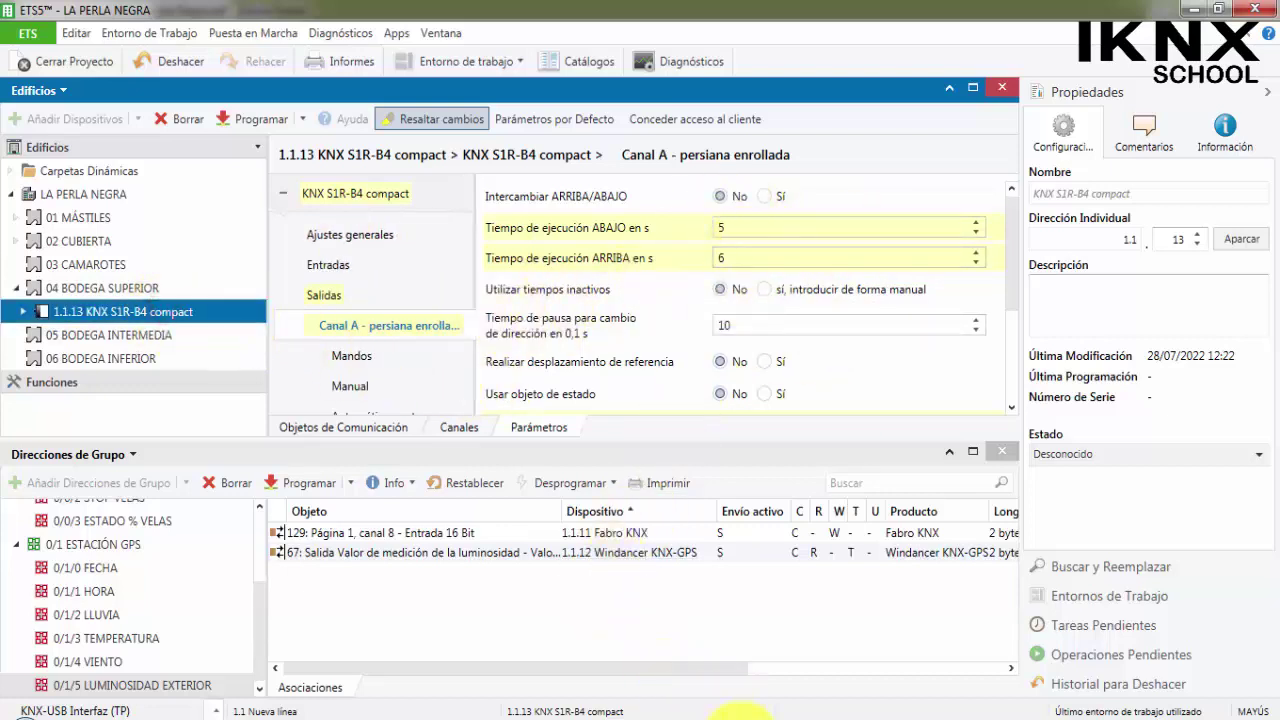
Step: Review the cannon hatch page of the La Perla Negra PDF in Adobe Reader and return to ETS5
{"action": "left_click", "coordinate": [745, 716]}
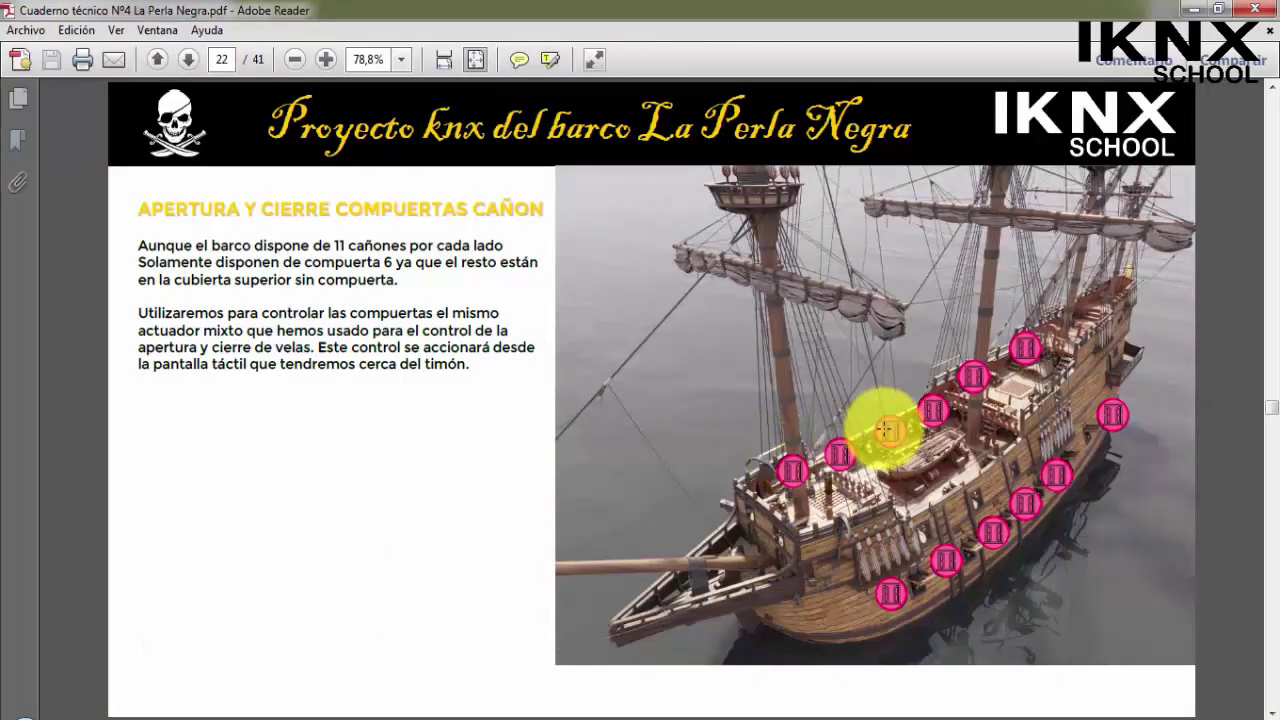
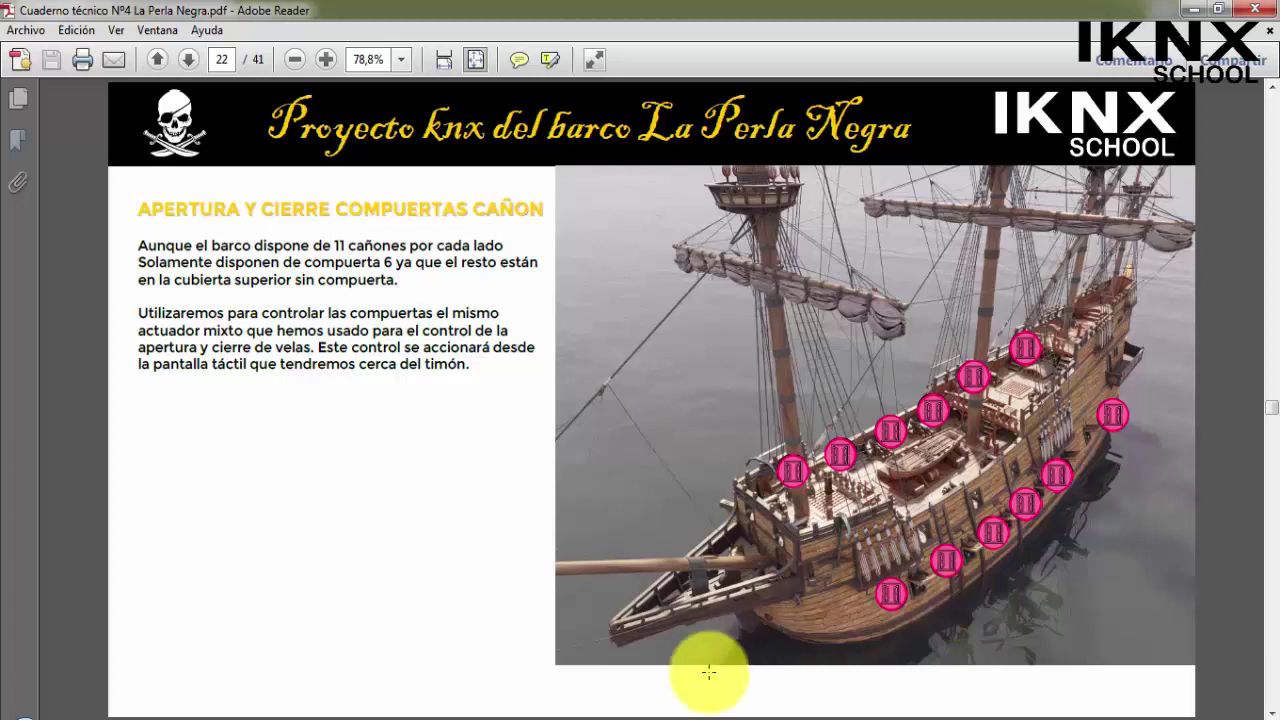
{"action": "mouse_move", "coordinate": [558, 718]}
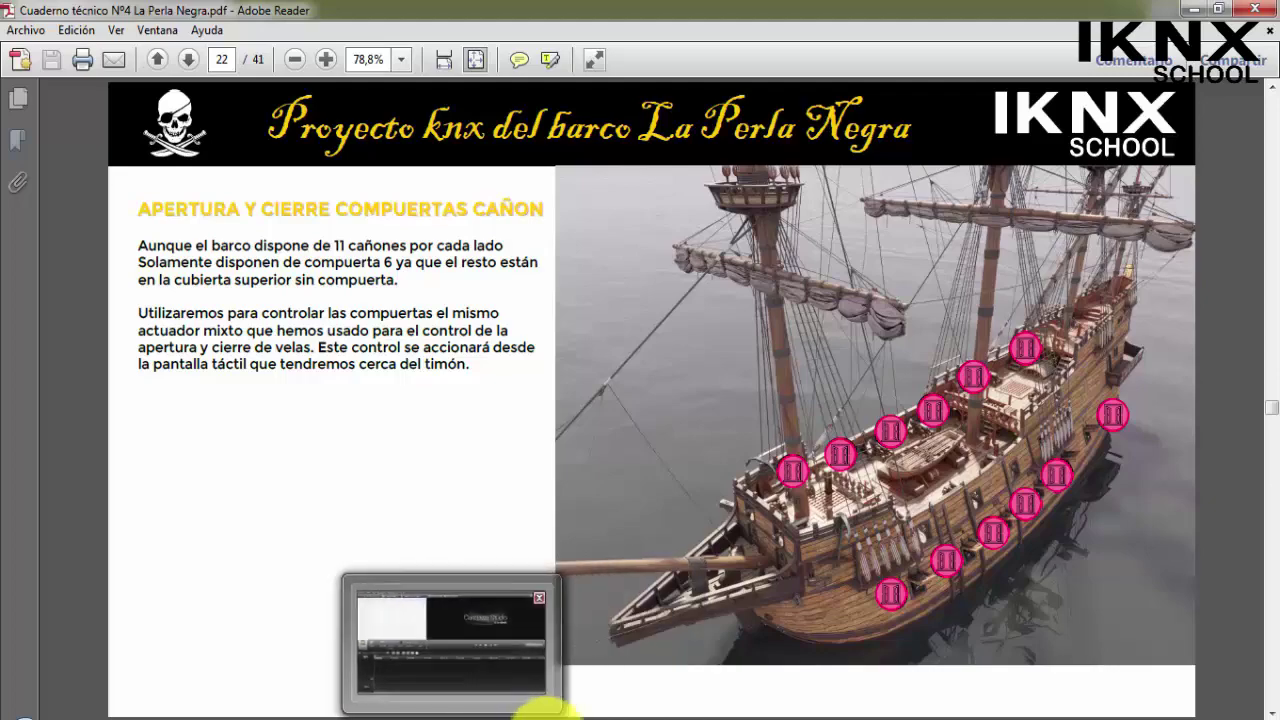
{"action": "left_click", "coordinate": [590, 712]}
Step: Collapse the 0 MÁSTILES group and enter new main groups named CUBIERTA, CAMAROTES and BODEGA SUPERIOR under Direcciones de Grupo
{"action": "scroll", "coordinate": [40, 575], "scroll_direction": "up", "scroll_amount": 3}
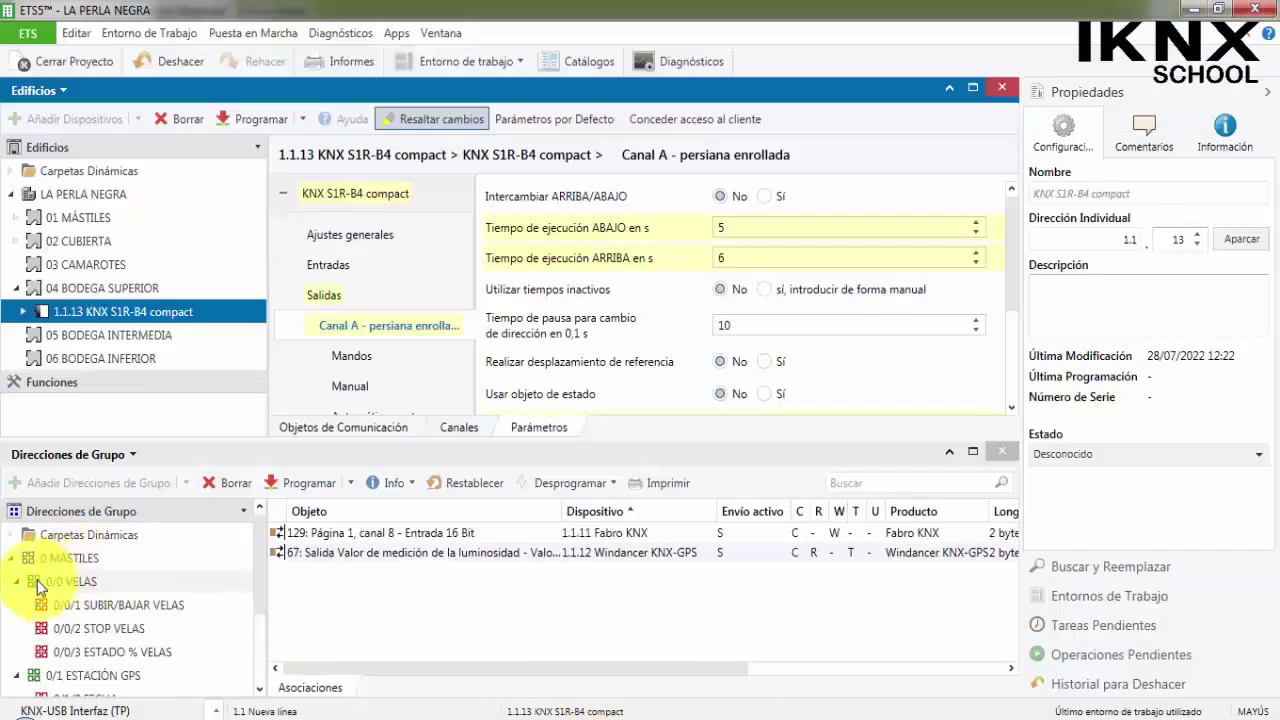
{"action": "left_click", "coordinate": [14, 560]}
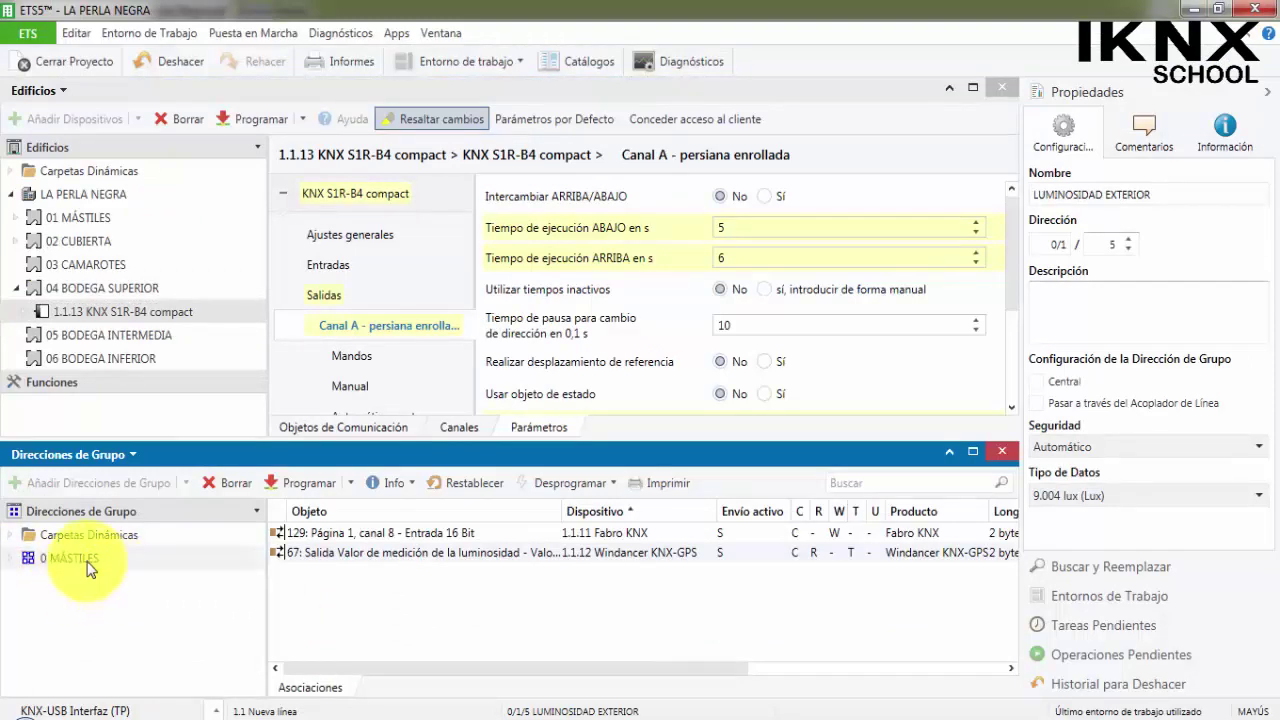
{"action": "left_click", "coordinate": [91, 513]}
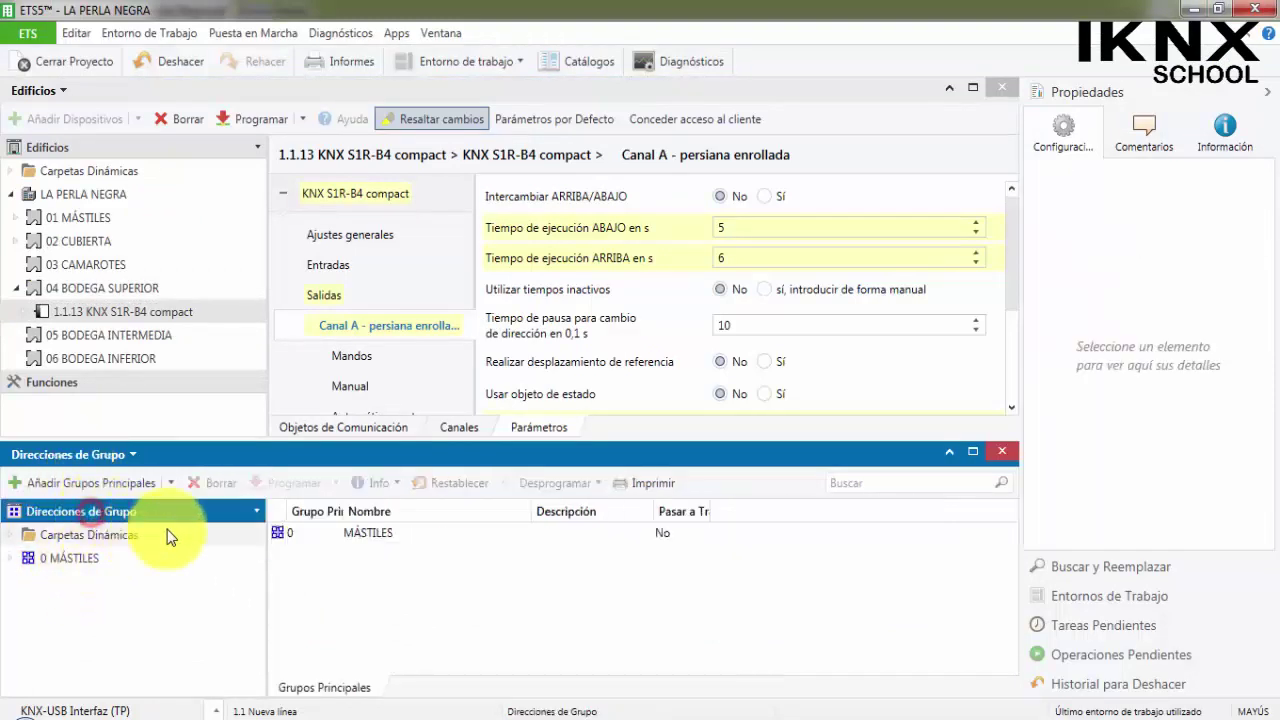
{"action": "left_click", "coordinate": [113, 486]}
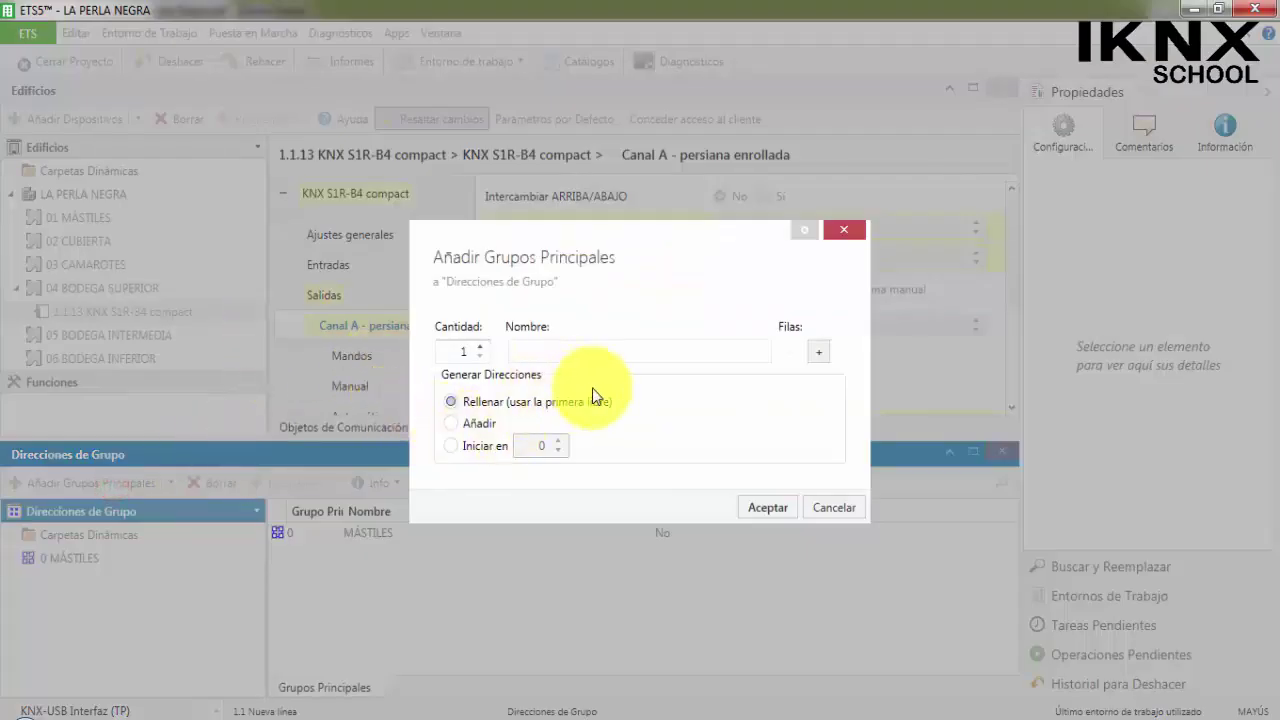
{"action": "type", "text": "CUBIERTA"}
{"action": "left_click", "coordinate": [818, 351]}
{"action": "type", "text": "CA"}
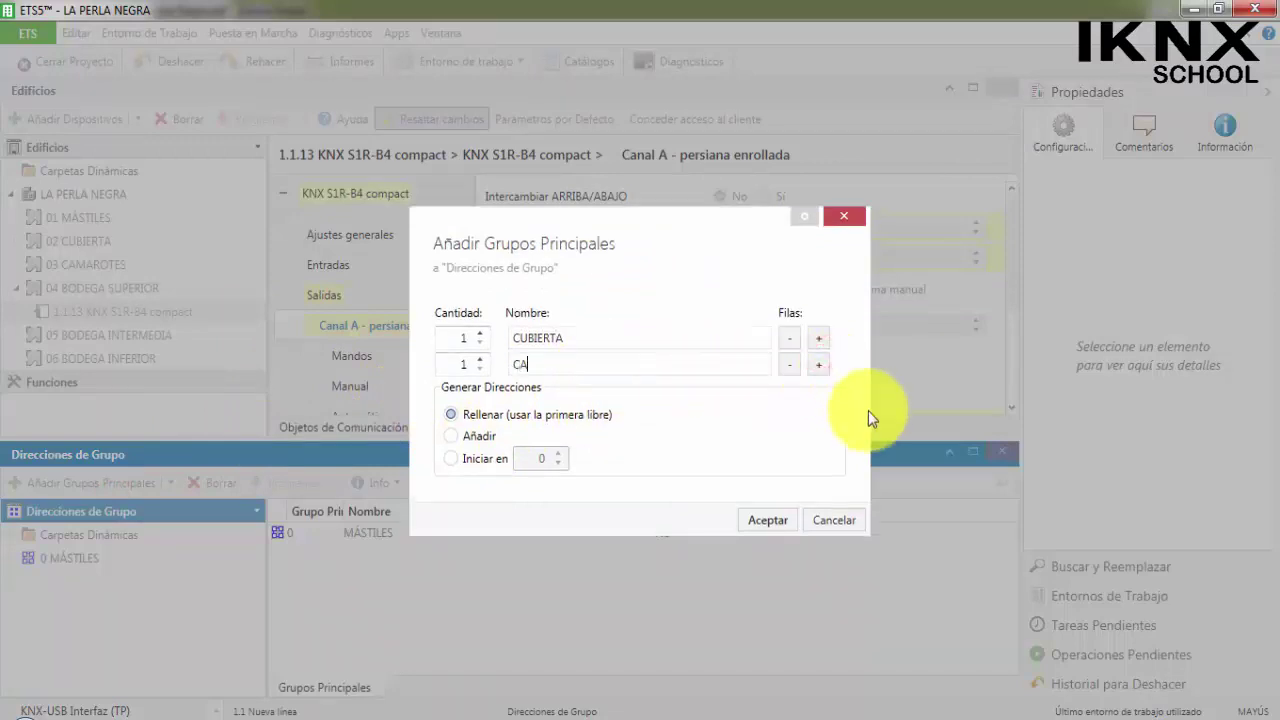
{"action": "type", "text": "MAROTES"}
{"action": "left_click", "coordinate": [819, 366]}
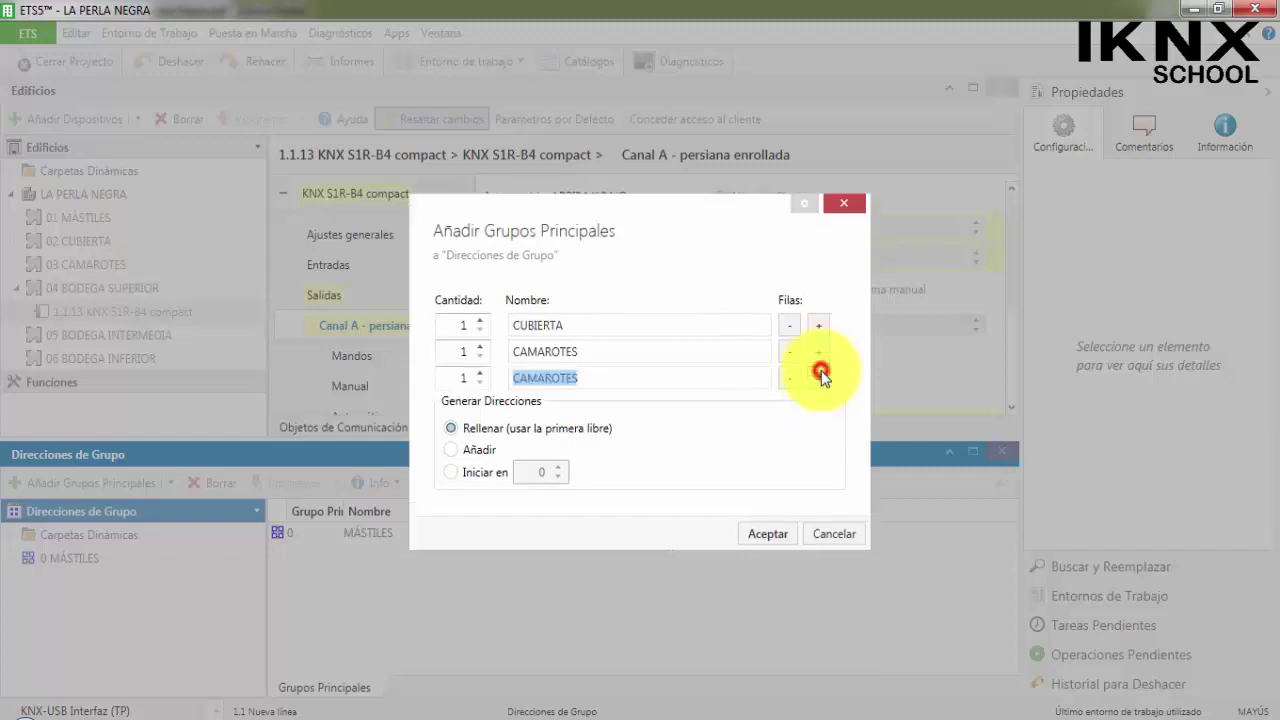
{"action": "key", "text": "BackSpace"}
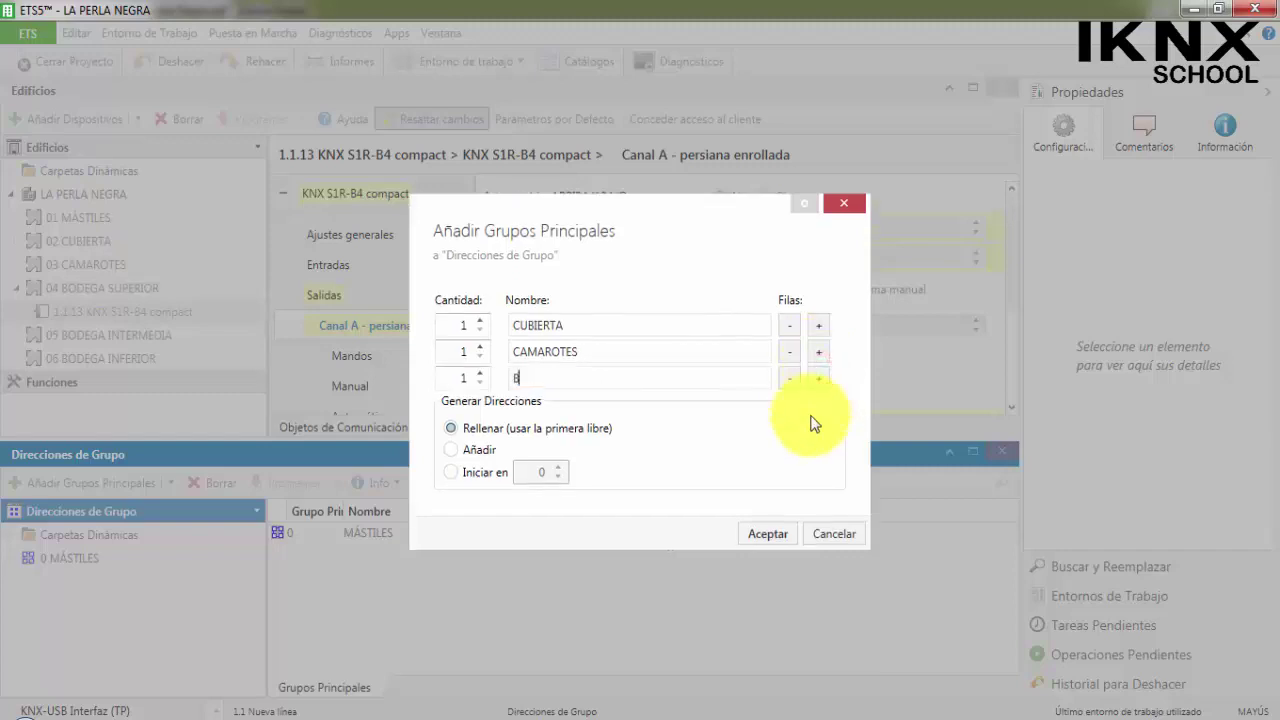
{"action": "type", "text": "BODEGA SUPERIOR"}
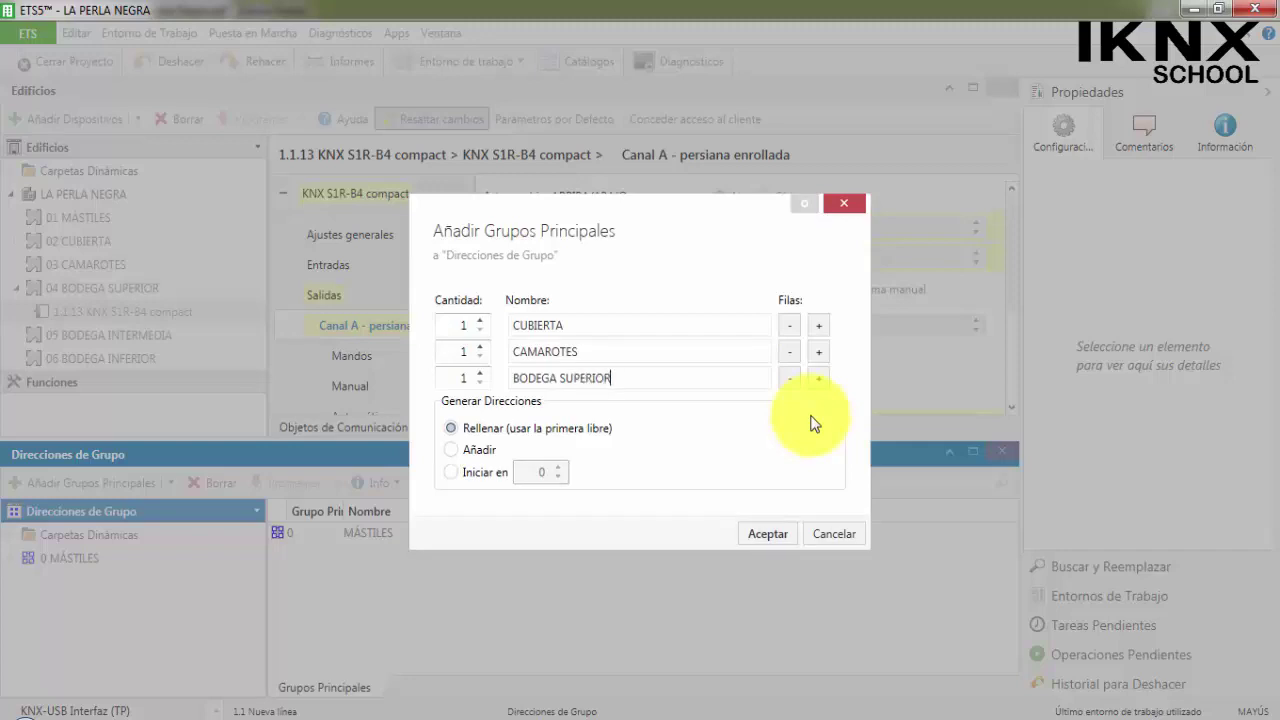
Step: Add rows for BODEGA INTERMEDIA and BODEGA INFERIOR and create all the listed main groups
{"action": "left_click", "coordinate": [821, 385]}
{"action": "left_click", "coordinate": [680, 391]}
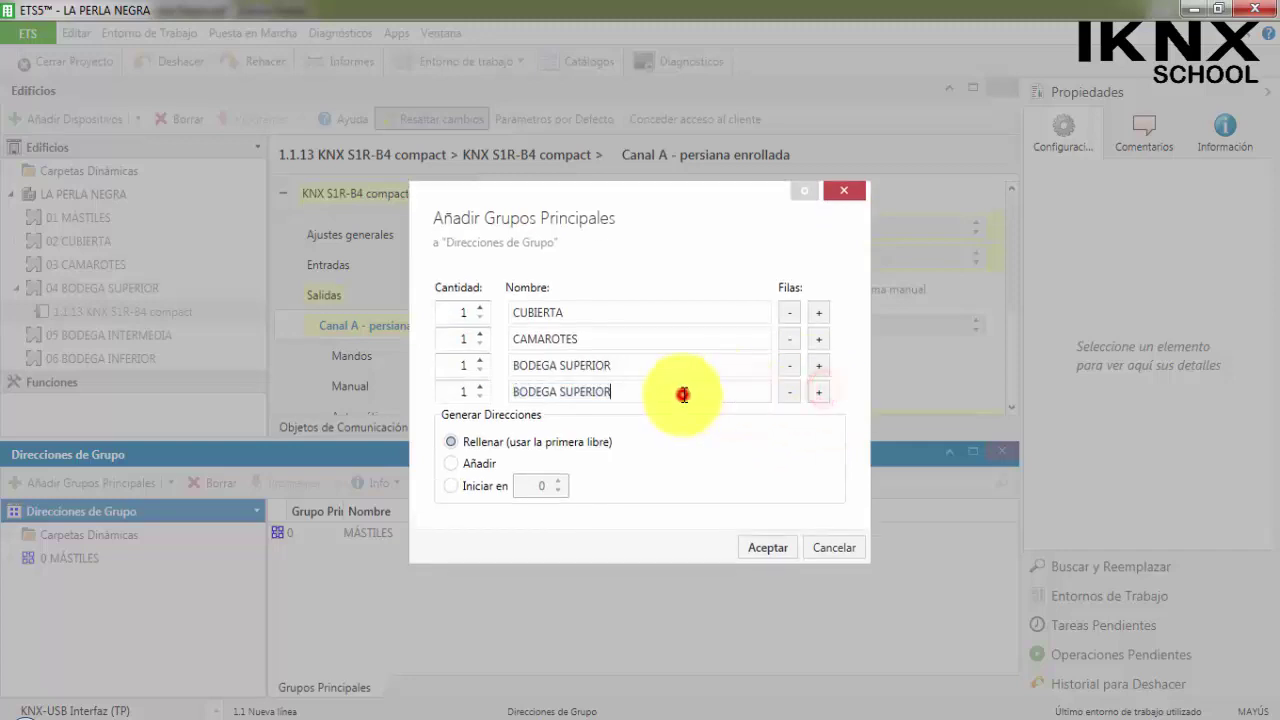
{"action": "key", "text": "BackSpace"}
{"action": "key", "text": "BackSpace"}
{"action": "key", "text": "BackSpace"}
{"action": "key", "text": "BackSpace"}
{"action": "key", "text": "BackSpace"}
{"action": "key", "text": "BackSpace"}
{"action": "key", "text": "BackSpace"}
{"action": "key", "text": "BackSpace"}
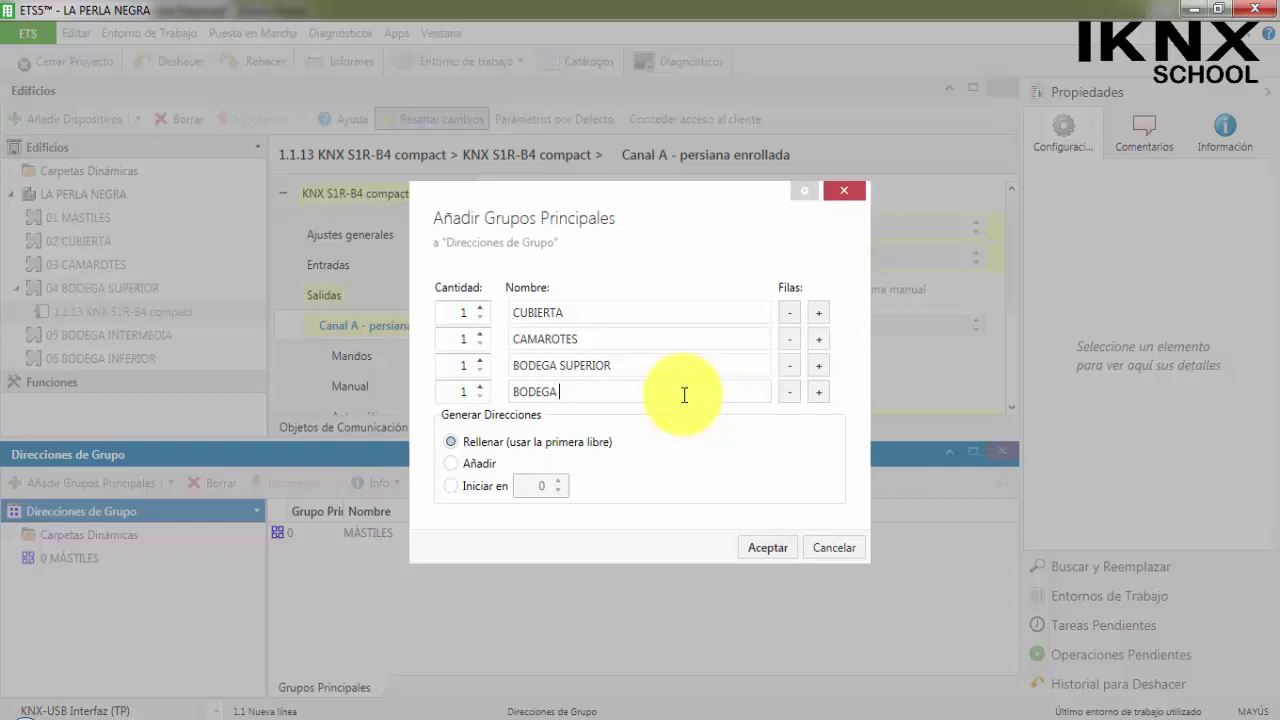
{"action": "type", "text": "INTERMEDIA"}
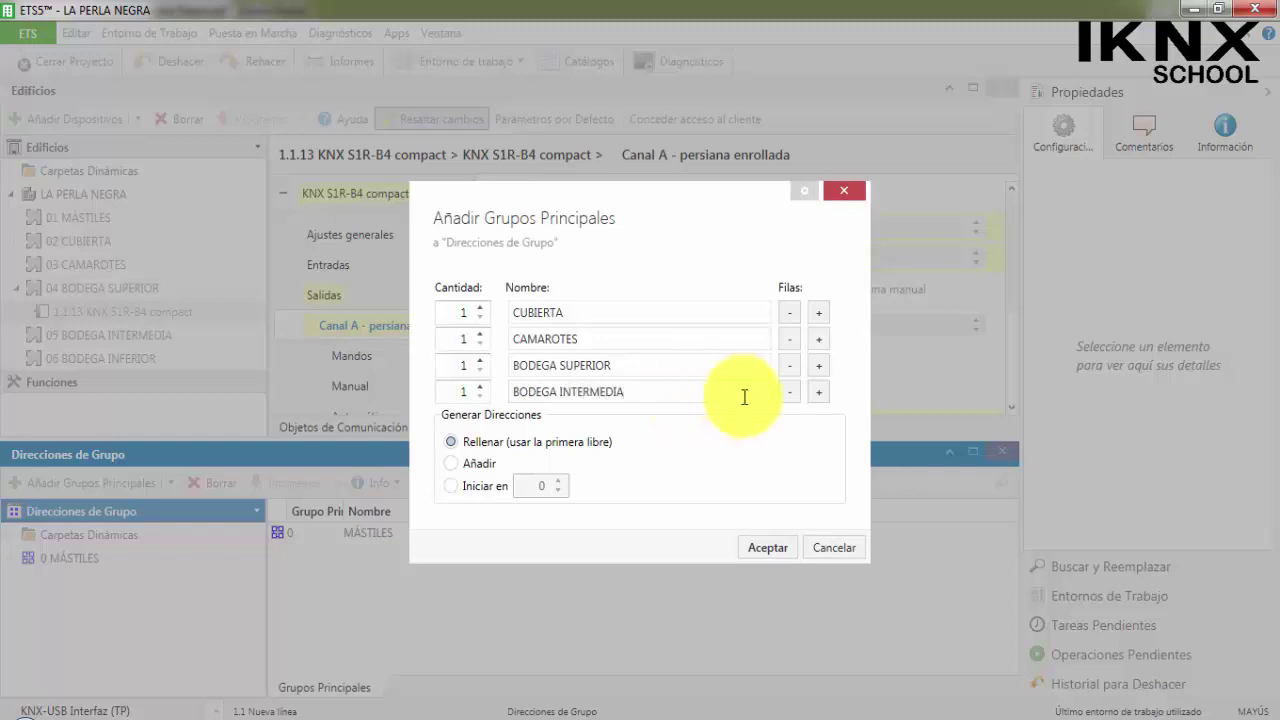
{"action": "left_click", "coordinate": [820, 392]}
{"action": "left_click_drag", "start_coordinate": [643, 412], "coordinate": [566, 404]}
{"action": "key", "text": "BackSpace"}
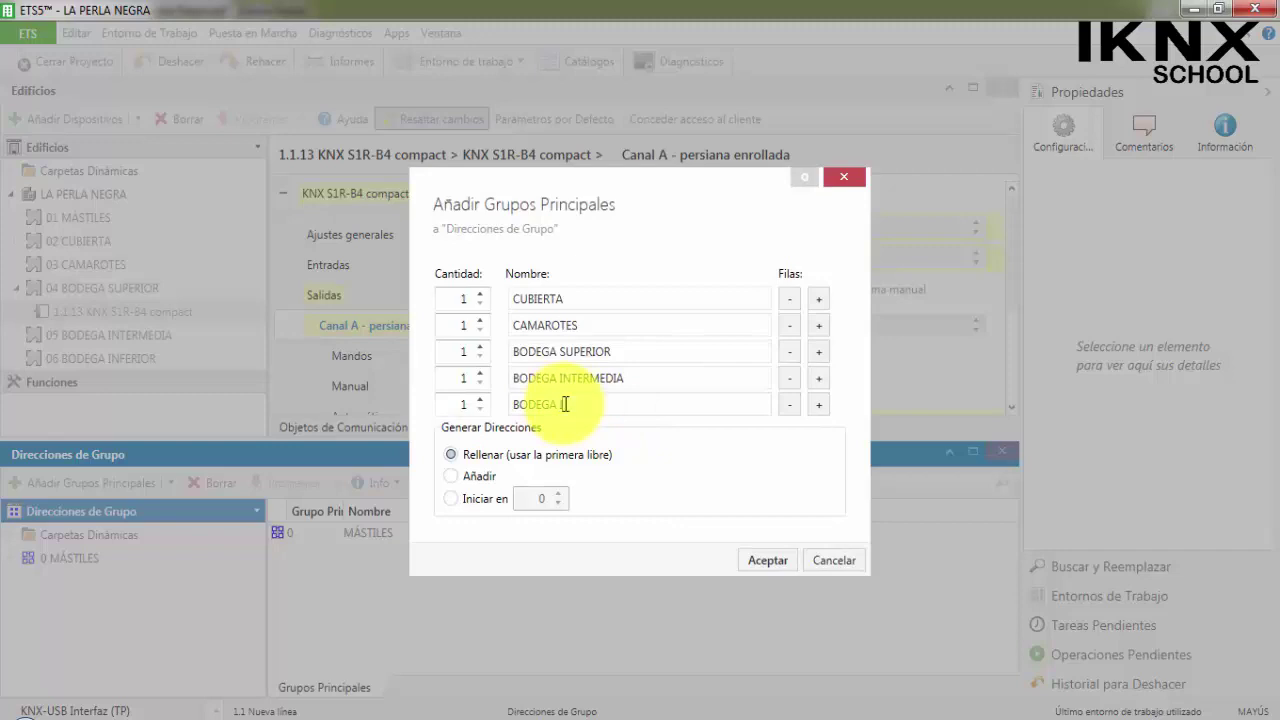
{"action": "type", "text": "INFERIOR"}
{"action": "left_click", "coordinate": [765, 561]}
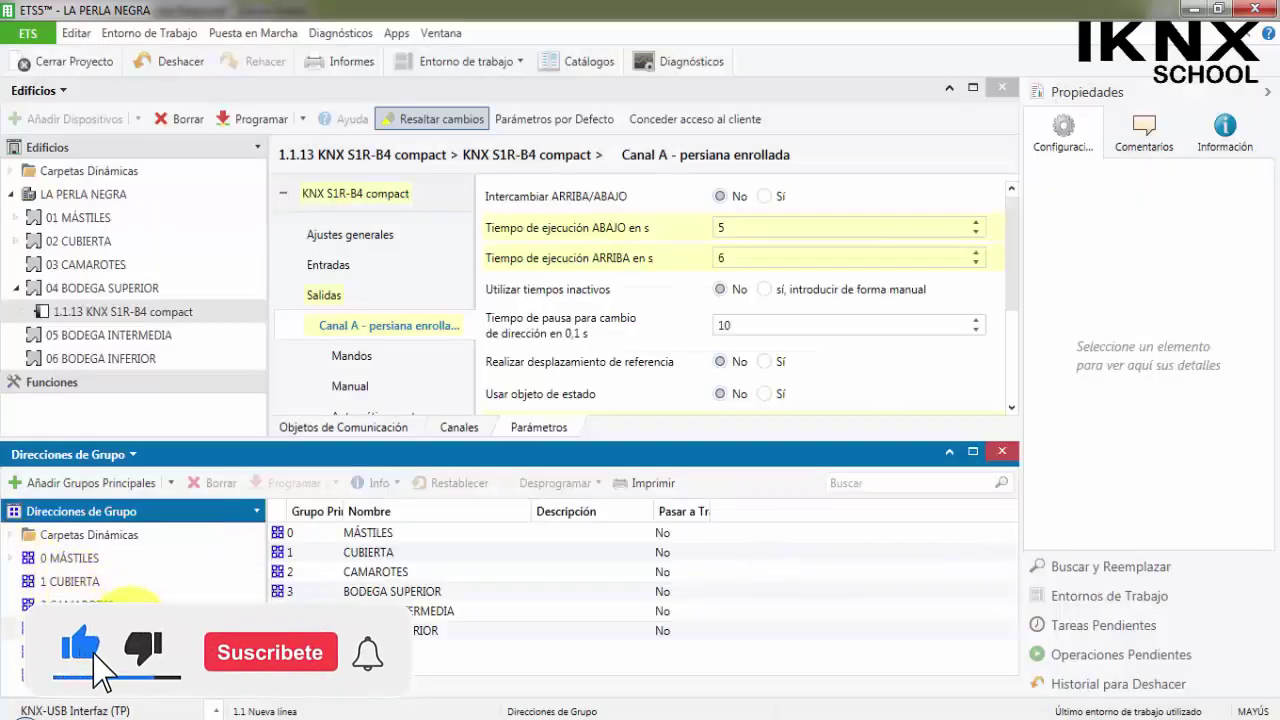
Step: Add an intermediate group named COMPUERTAS CAÑONES to the 3 BODEGA SUPERIOR main group
{"action": "left_click", "coordinate": [130, 628]}
{"action": "right_click", "coordinate": [130, 628]}
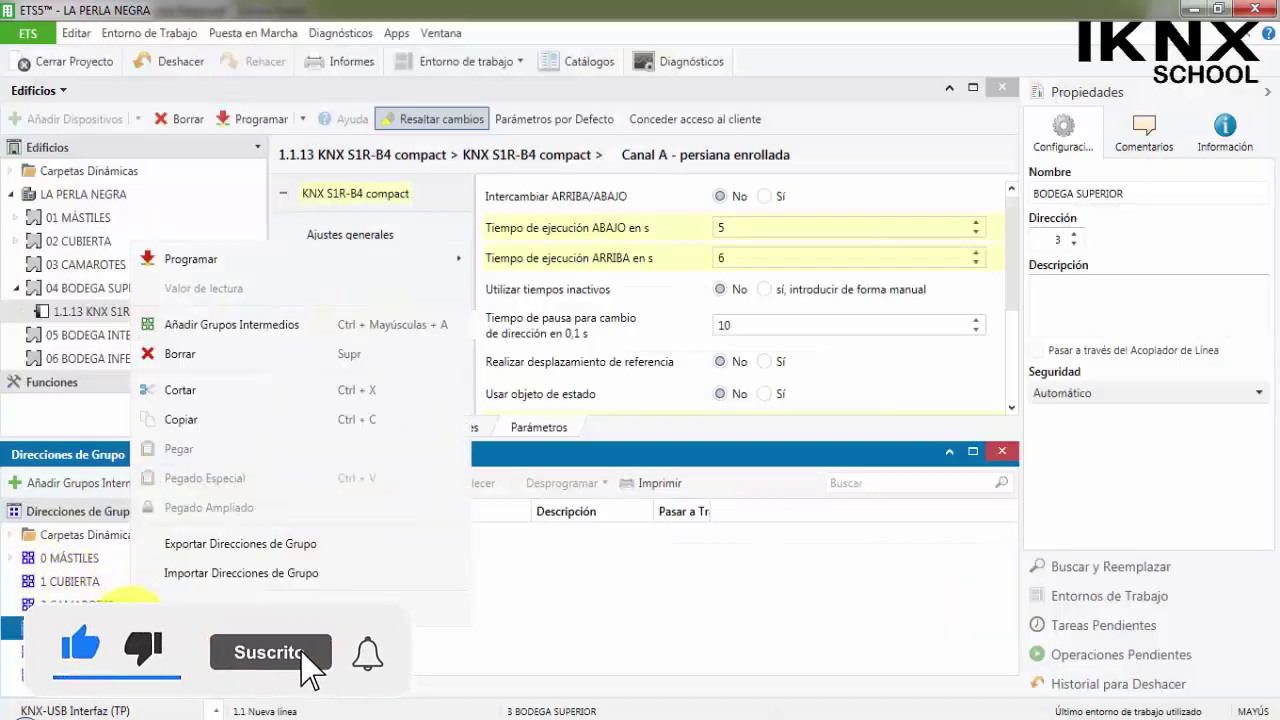
{"action": "left_click", "coordinate": [240, 320]}
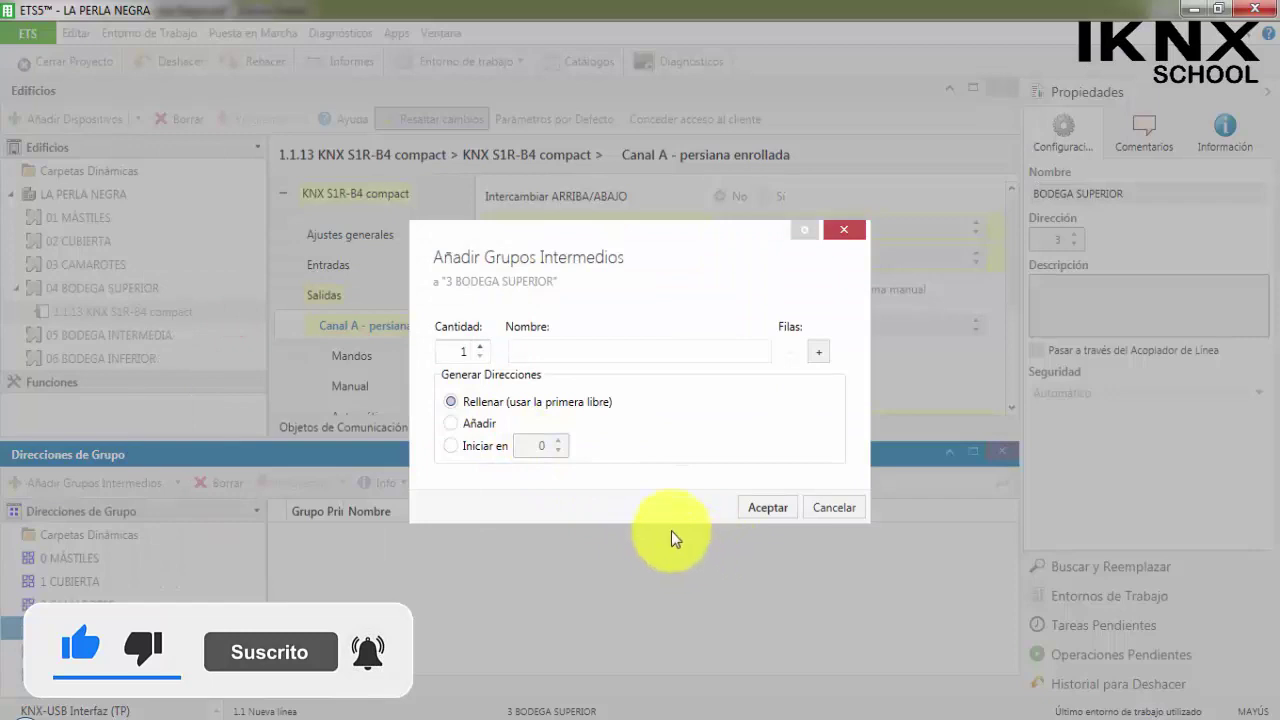
{"action": "type", "text": "CAÑONES"}
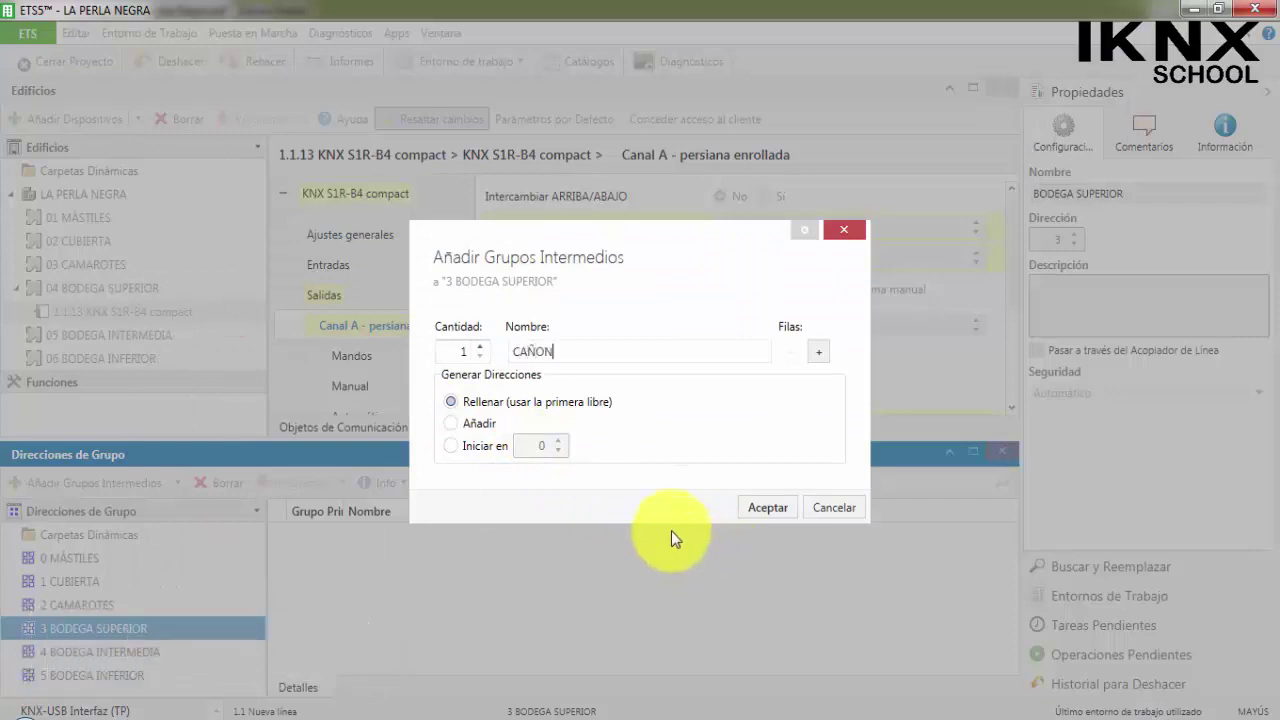
{"action": "left_click", "coordinate": [510, 348]}
{"action": "left_click", "coordinate": [513, 352]}
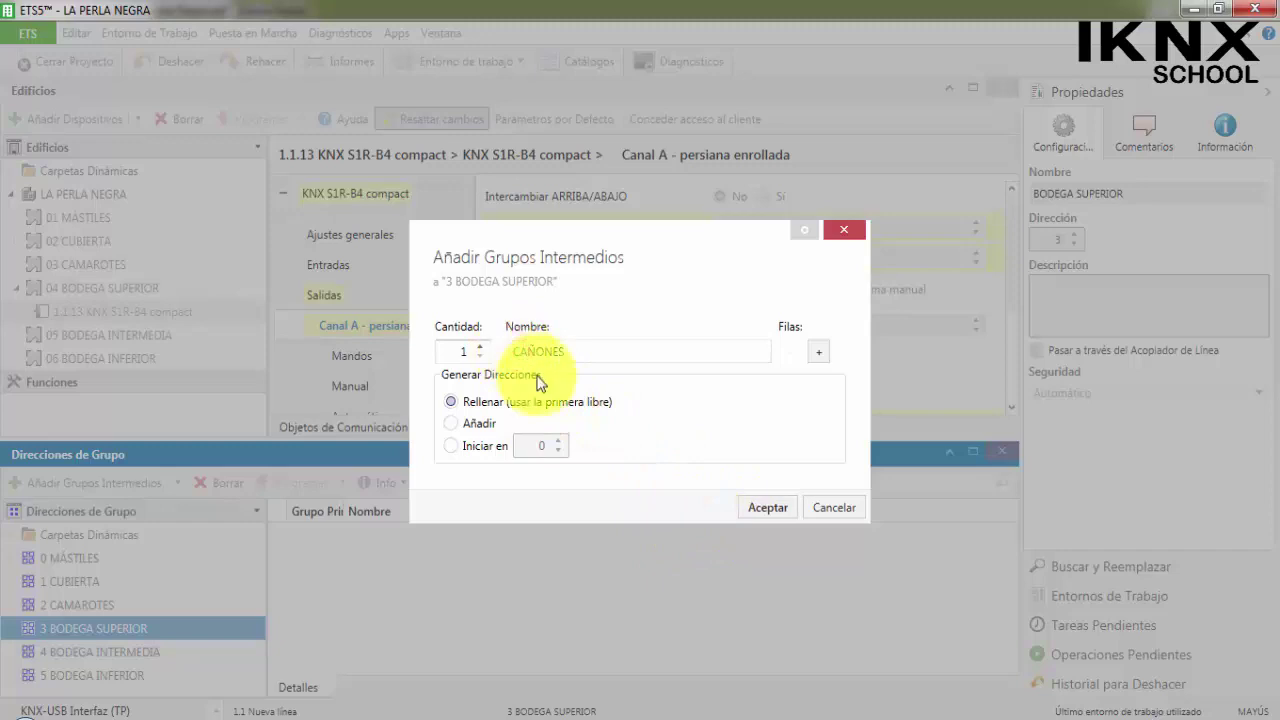
{"action": "type", "text": "COMPUERTAS"}
{"action": "left_click", "coordinate": [767, 508]}
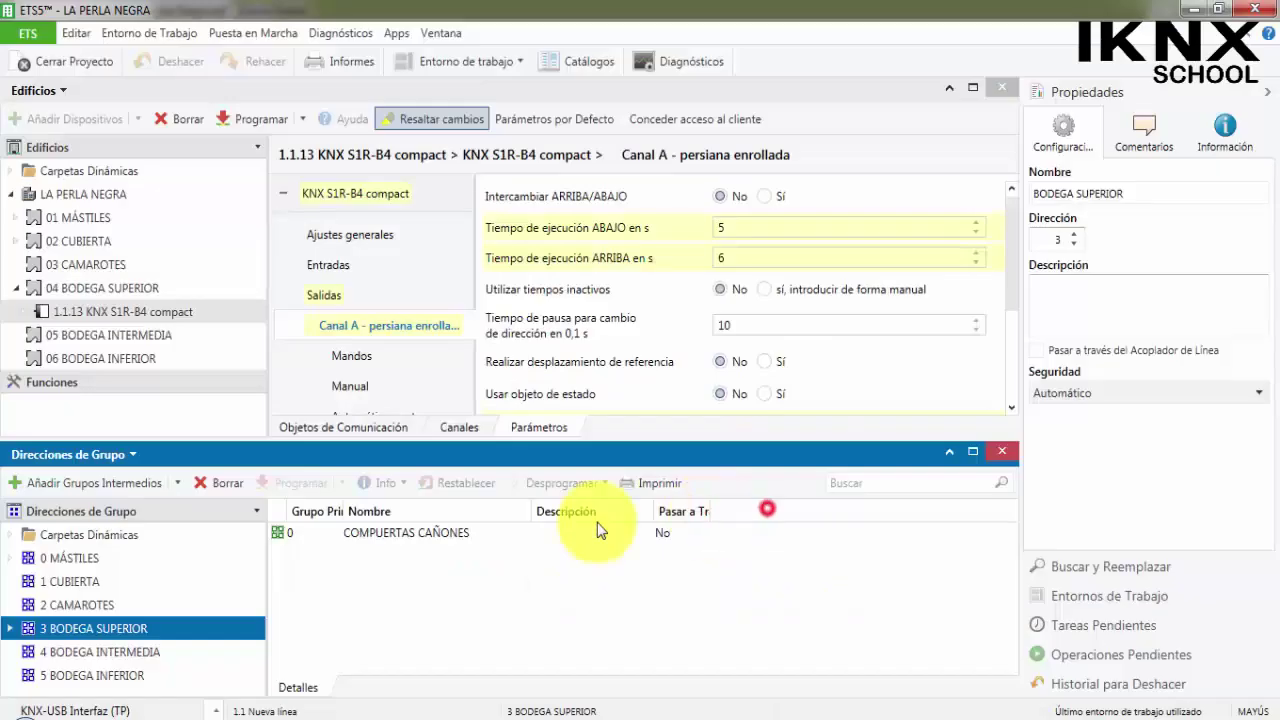
Step: Add the group addresses ABRIR/CERRAR CAÑONES BABOR and ABRIR/CERRAR CAÑONES ESTRIBOR to 3/0 COMPUERTAS CAÑONES, then expand that group with its full names showing
{"action": "left_click", "coordinate": [10, 628]}
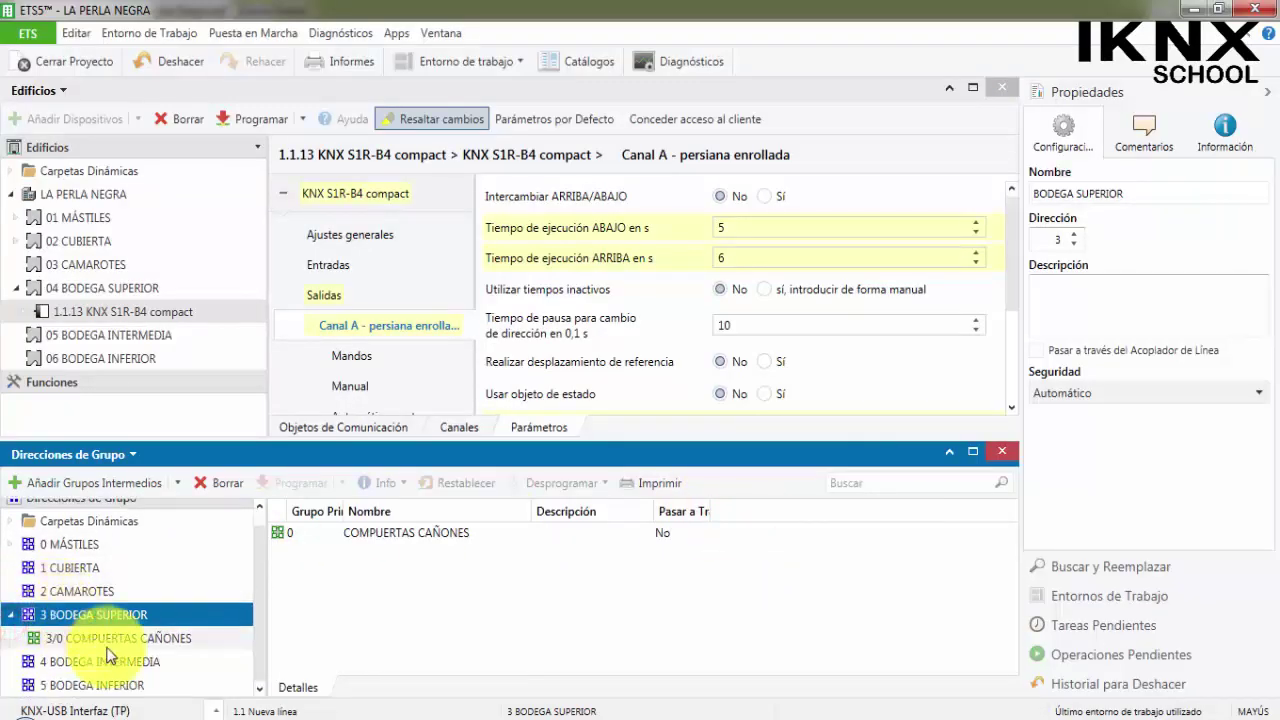
{"action": "left_click", "coordinate": [107, 646]}
{"action": "right_click", "coordinate": [107, 648]}
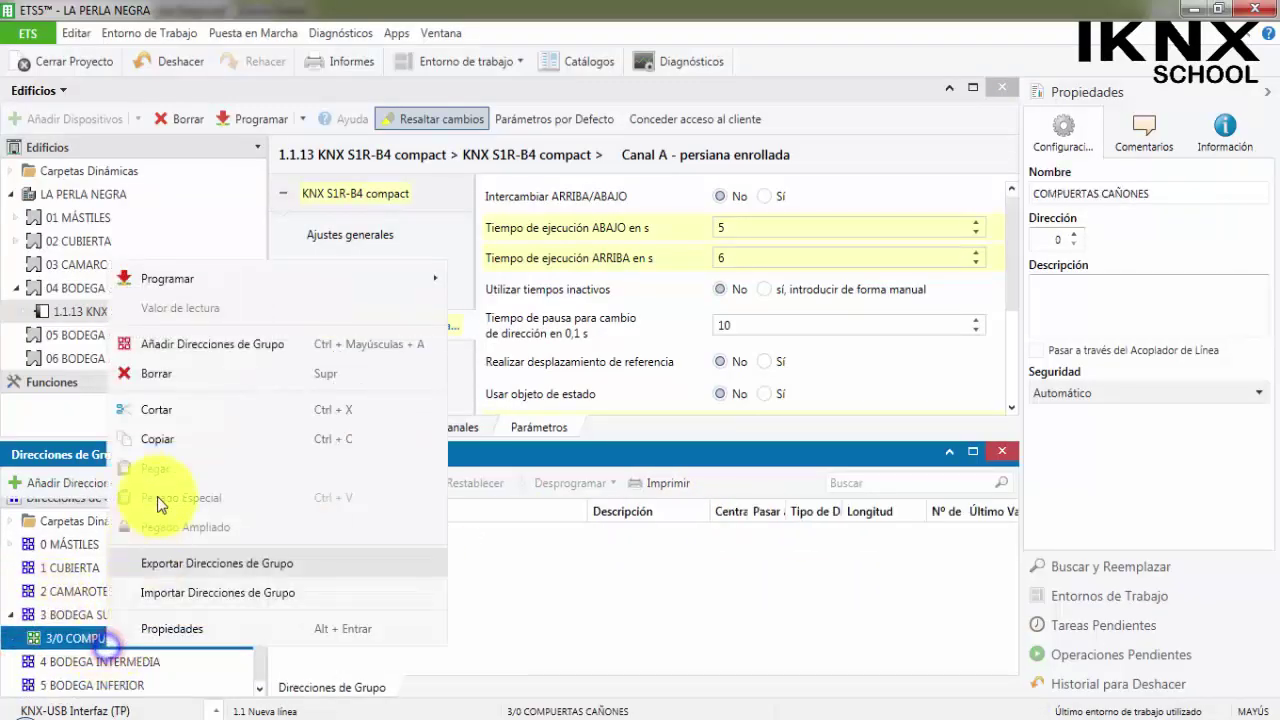
{"action": "left_click", "coordinate": [227, 343]}
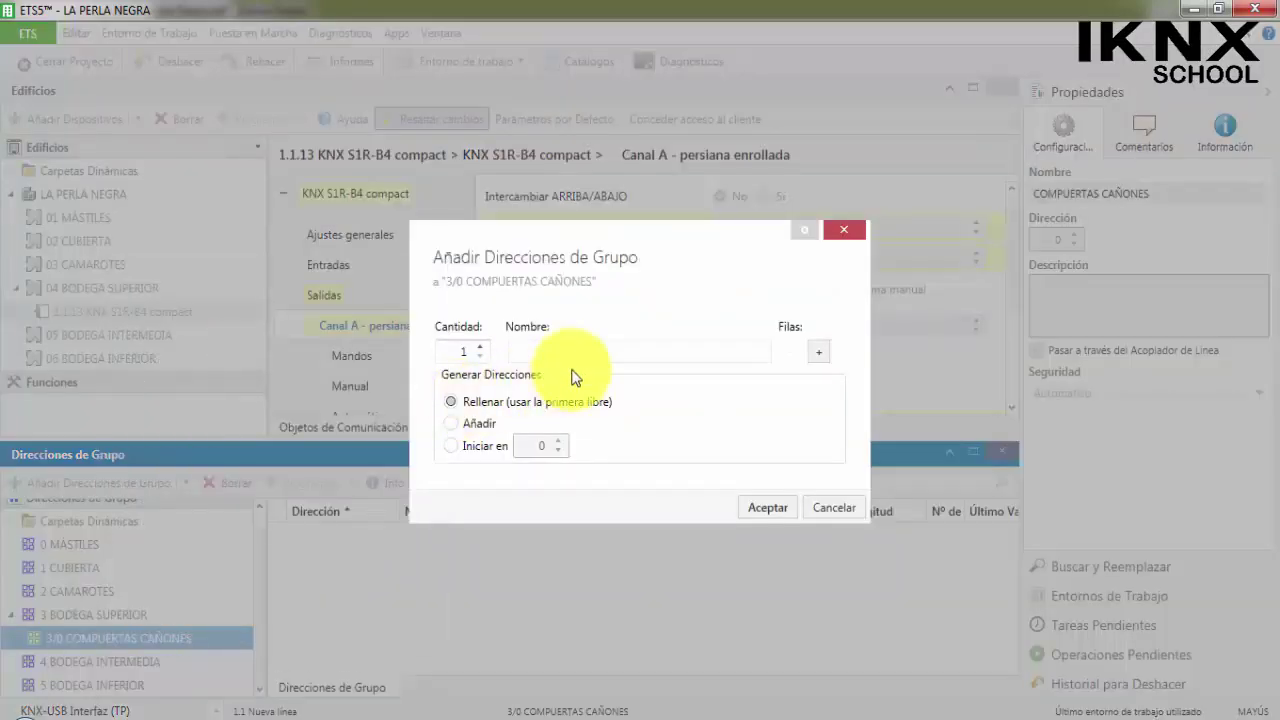
{"action": "type", "text": "ABRIR/CERRAR CAÑONES "}
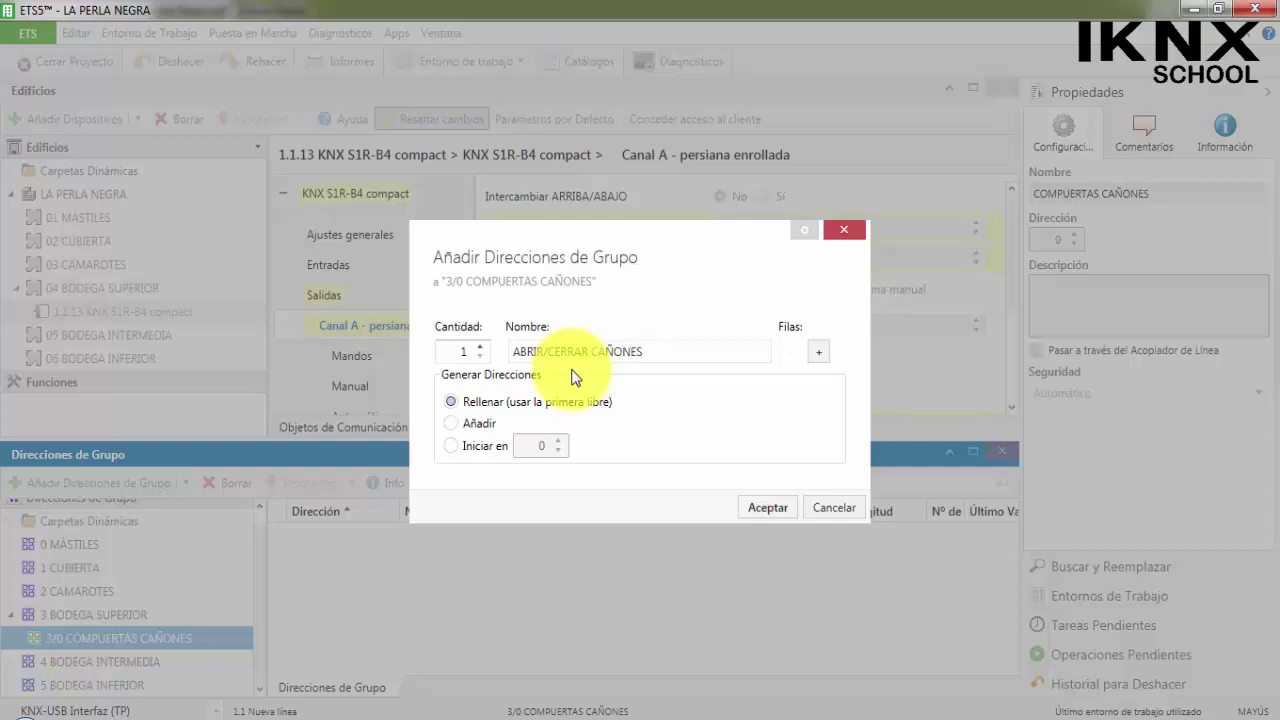
{"action": "type", "text": "BABOR"}
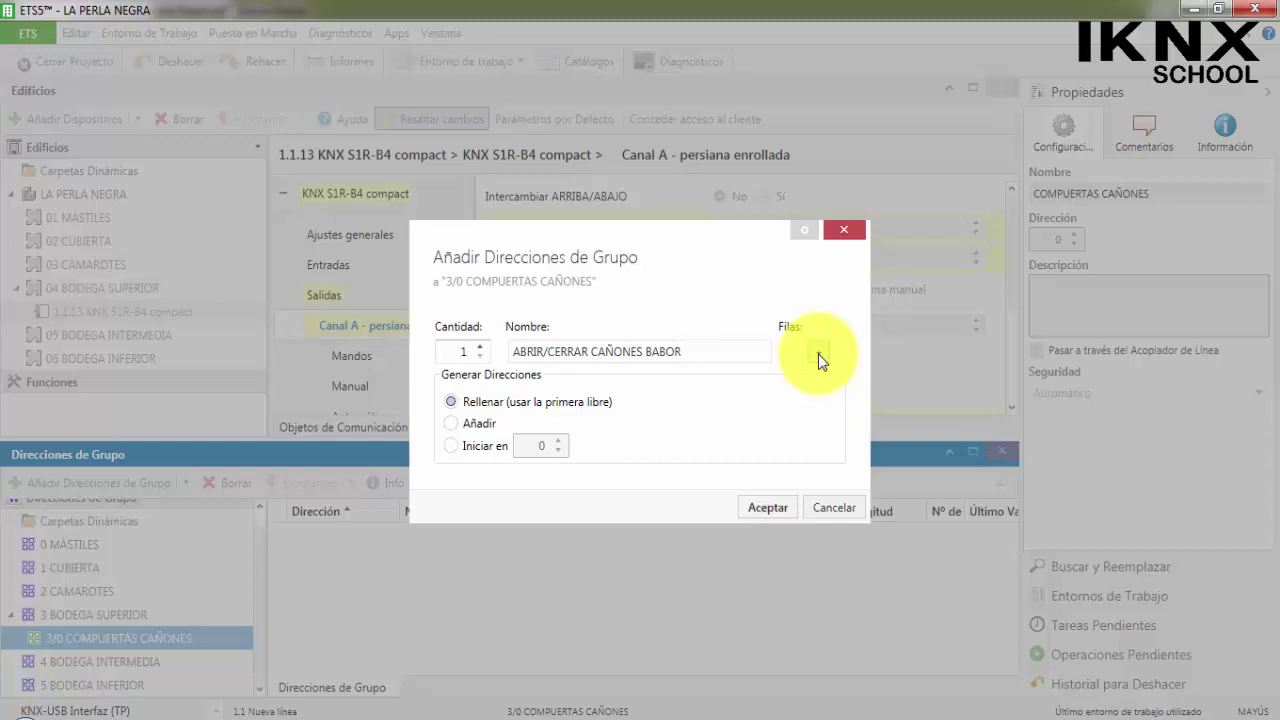
{"action": "left_click", "coordinate": [819, 353]}
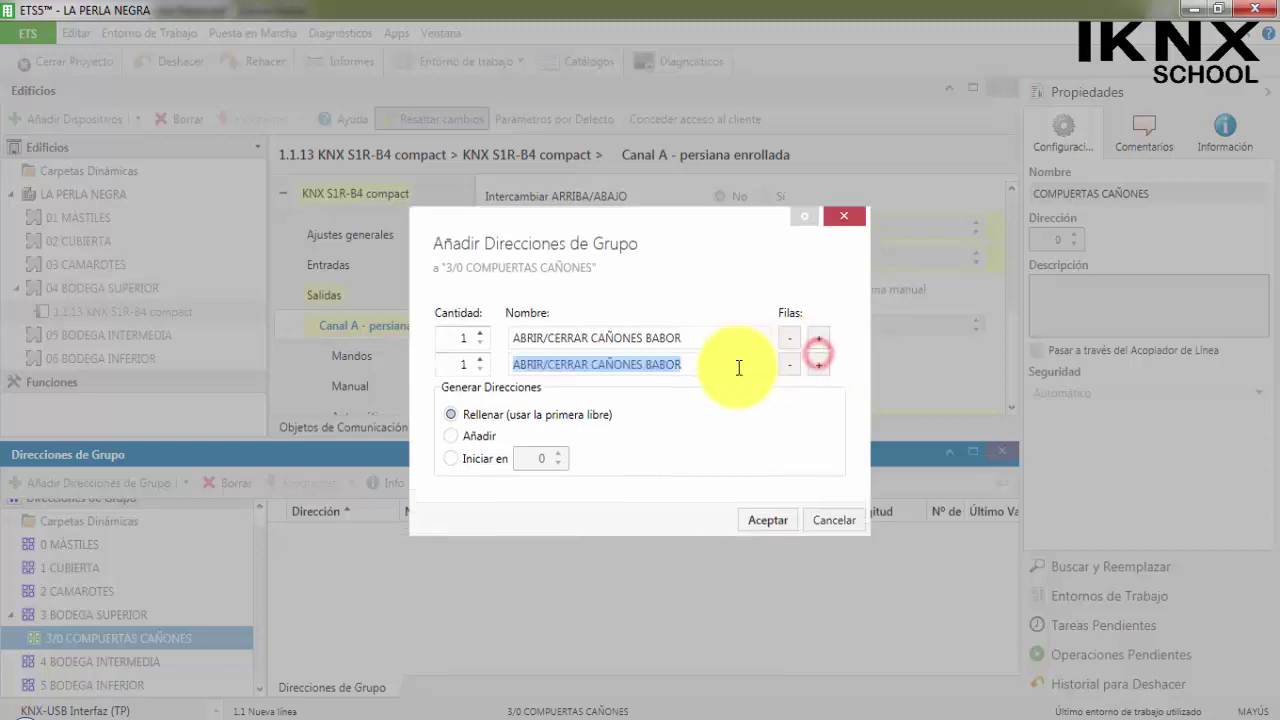
{"action": "double_click", "coordinate": [662, 364]}
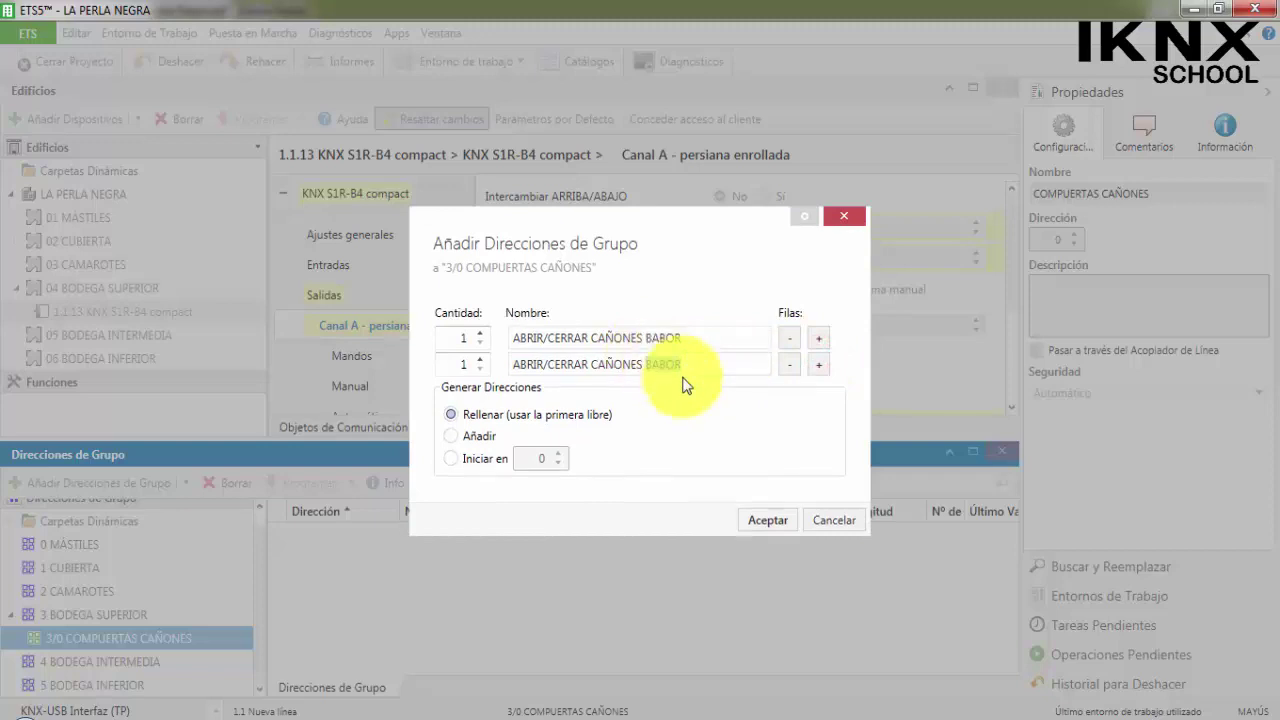
{"action": "type", "text": "ESTRIBOR"}
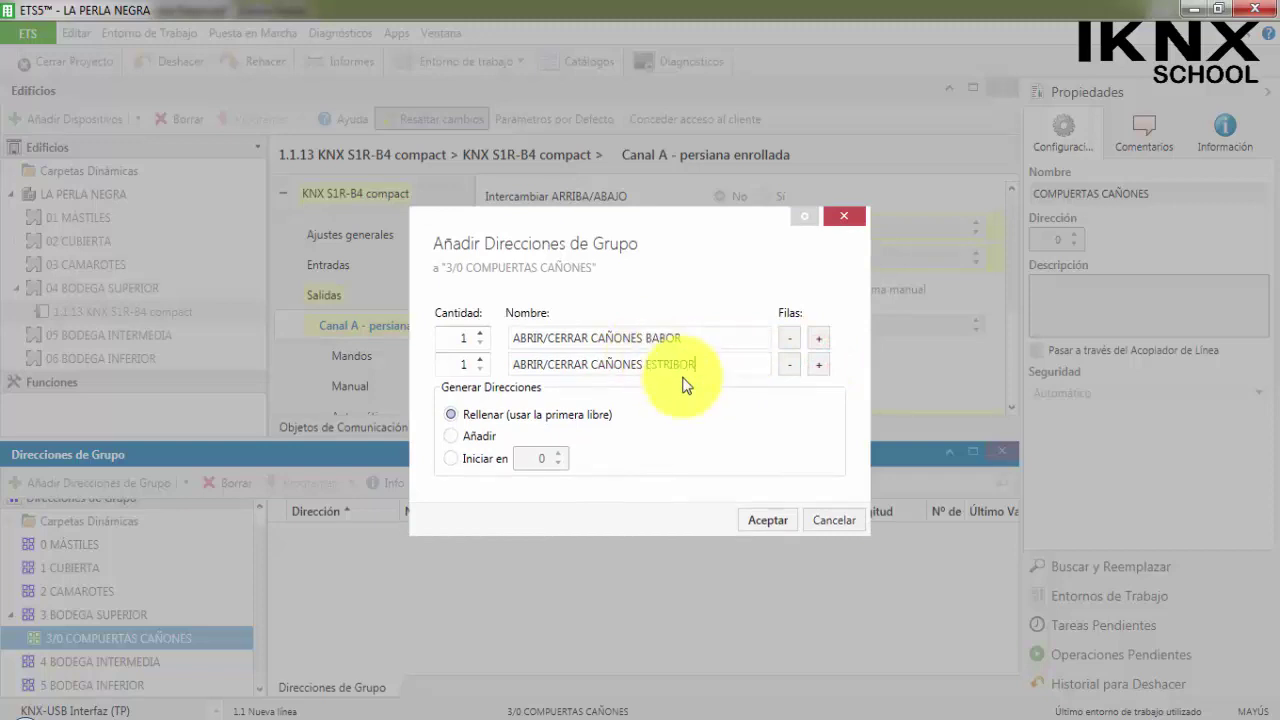
{"action": "left_click", "coordinate": [767, 522]}
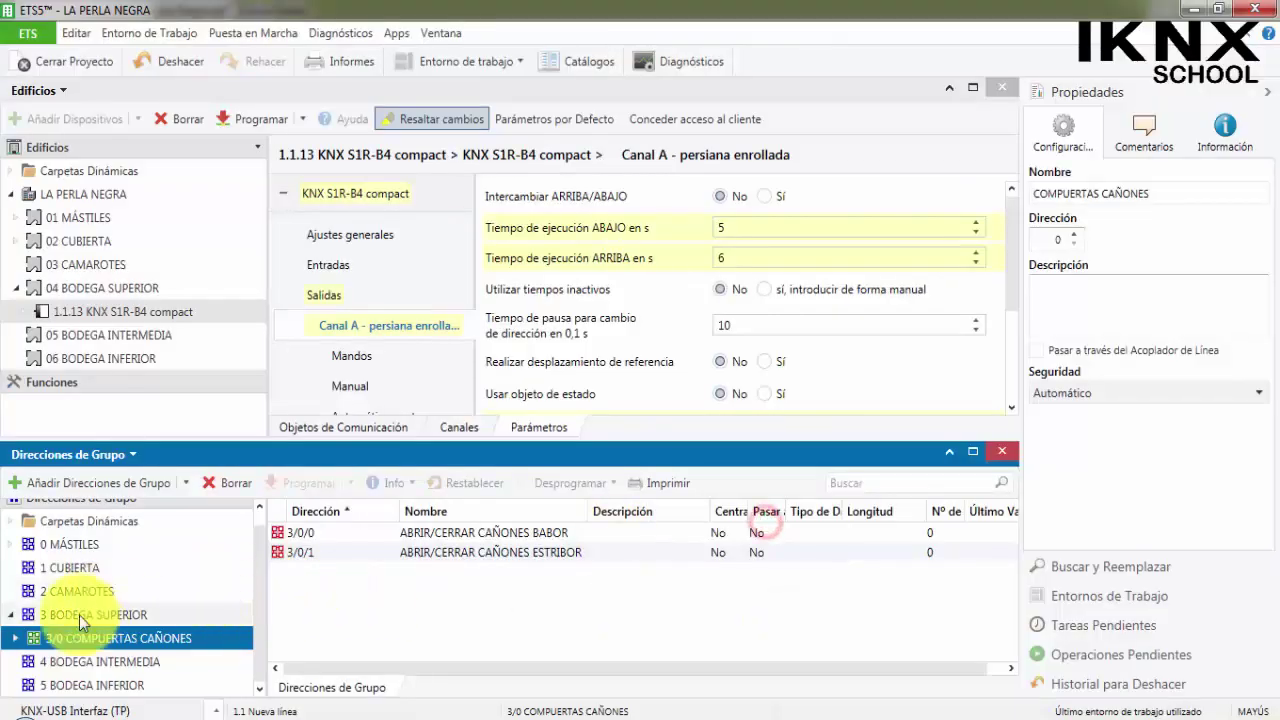
{"action": "left_click", "coordinate": [17, 637]}
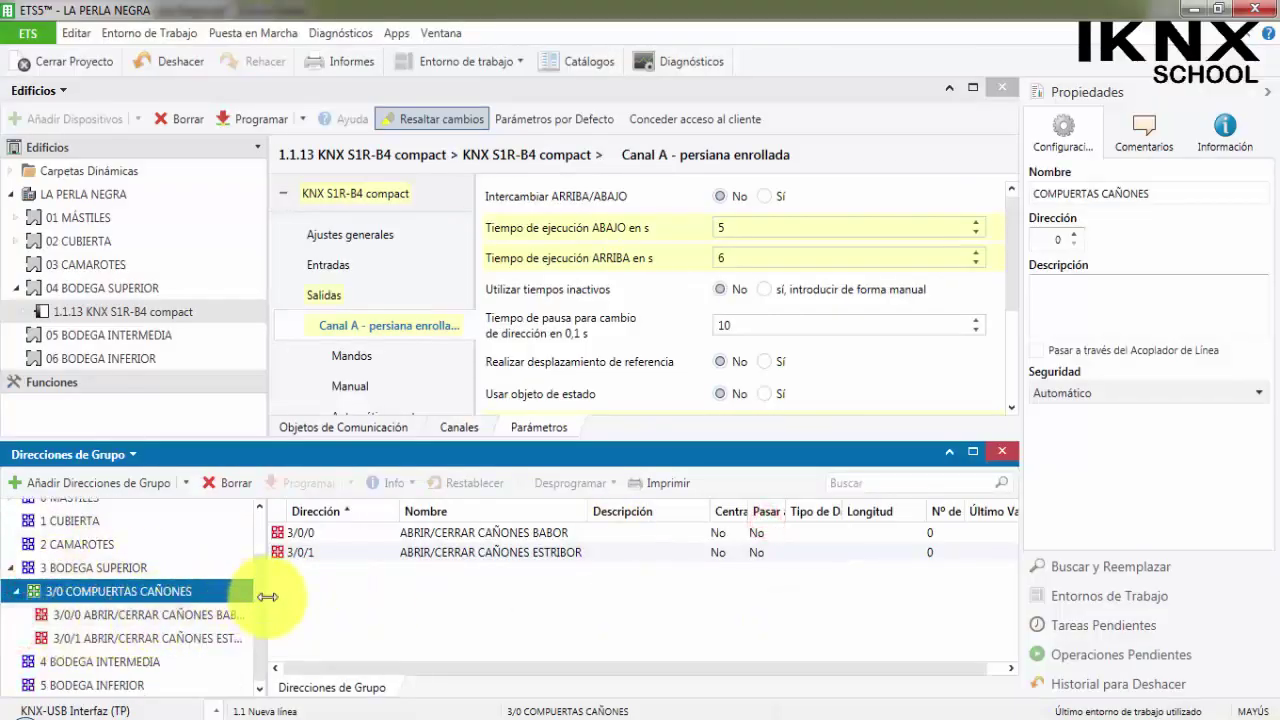
{"action": "left_click_drag", "start_coordinate": [260, 596], "coordinate": [370, 637]}
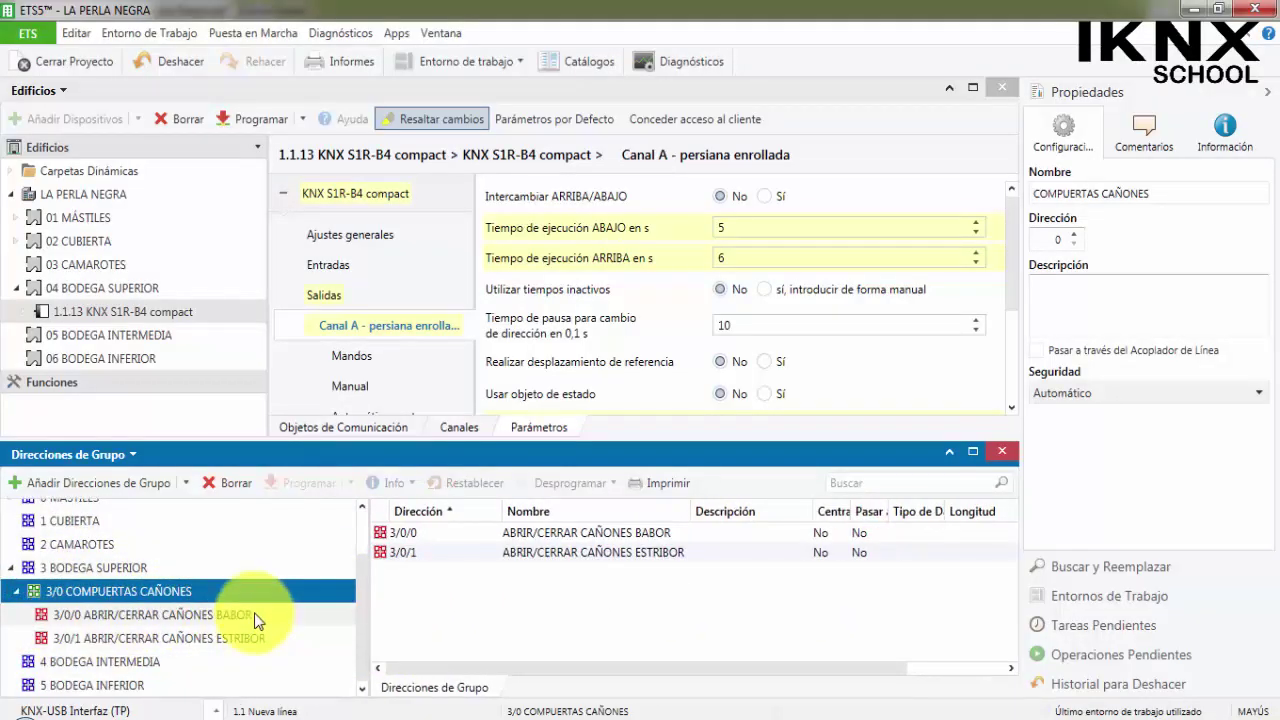
Step: Paste 11 copies of the 1.1.13 KNX S1R-B4 compact actuator into 04 BODEGA SUPERIOR without copying group addresses, and select the 1.1.13 actuator
{"action": "left_click", "coordinate": [142, 312]}
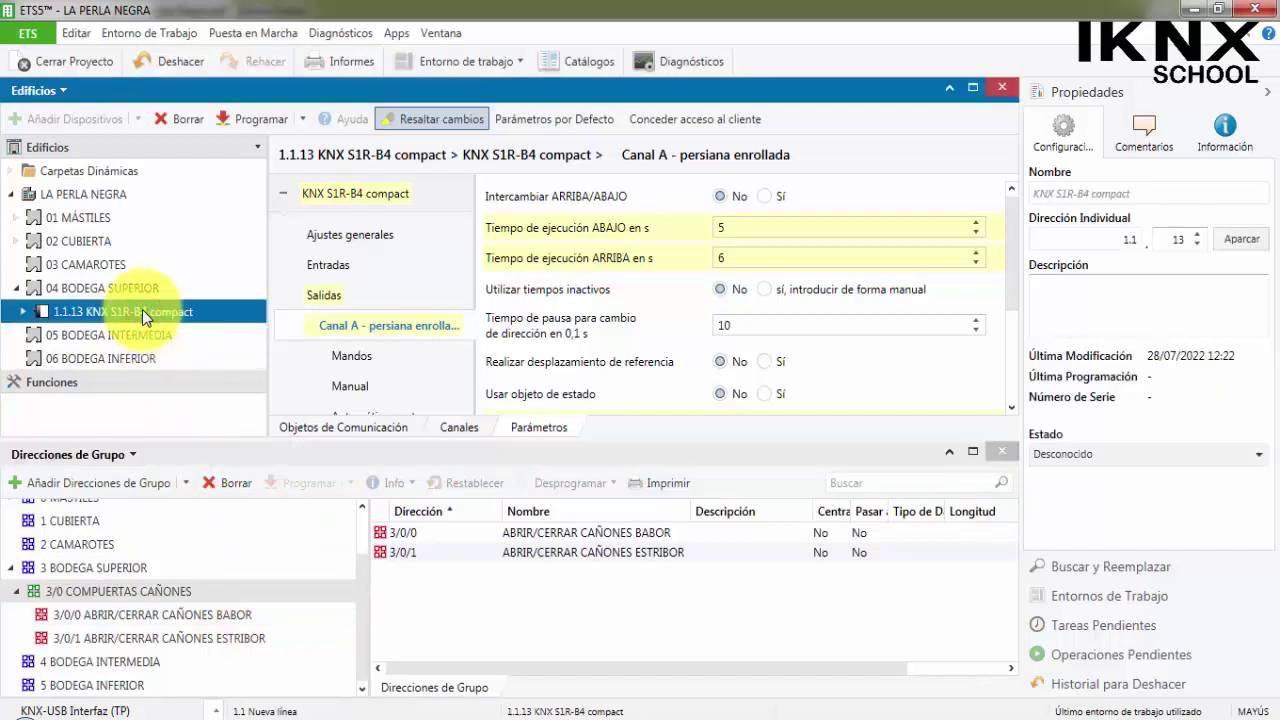
{"action": "left_click_drag", "start_coordinate": [142, 309], "coordinate": [148, 290]}
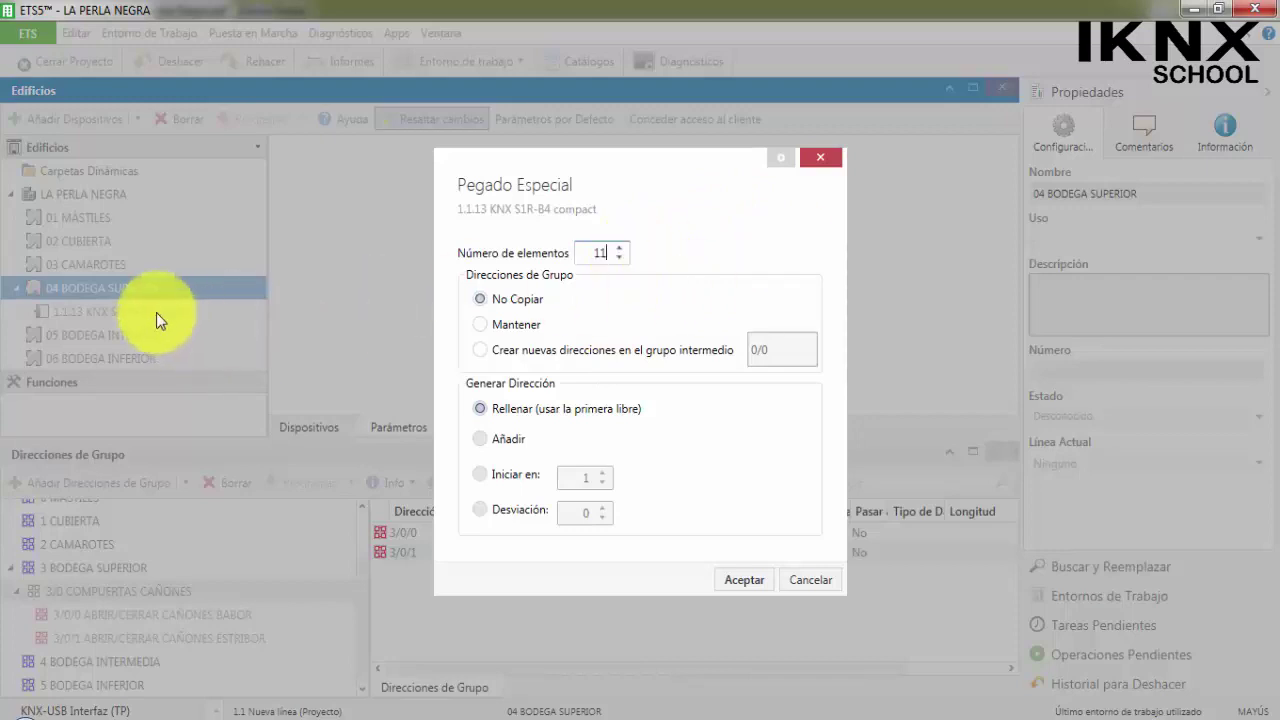
{"action": "left_click", "coordinate": [737, 584]}
{"action": "scroll", "coordinate": [140, 318], "scroll_direction": "down", "scroll_amount": 4}
{"action": "scroll", "coordinate": [146, 324], "scroll_direction": "up", "scroll_amount": 3}
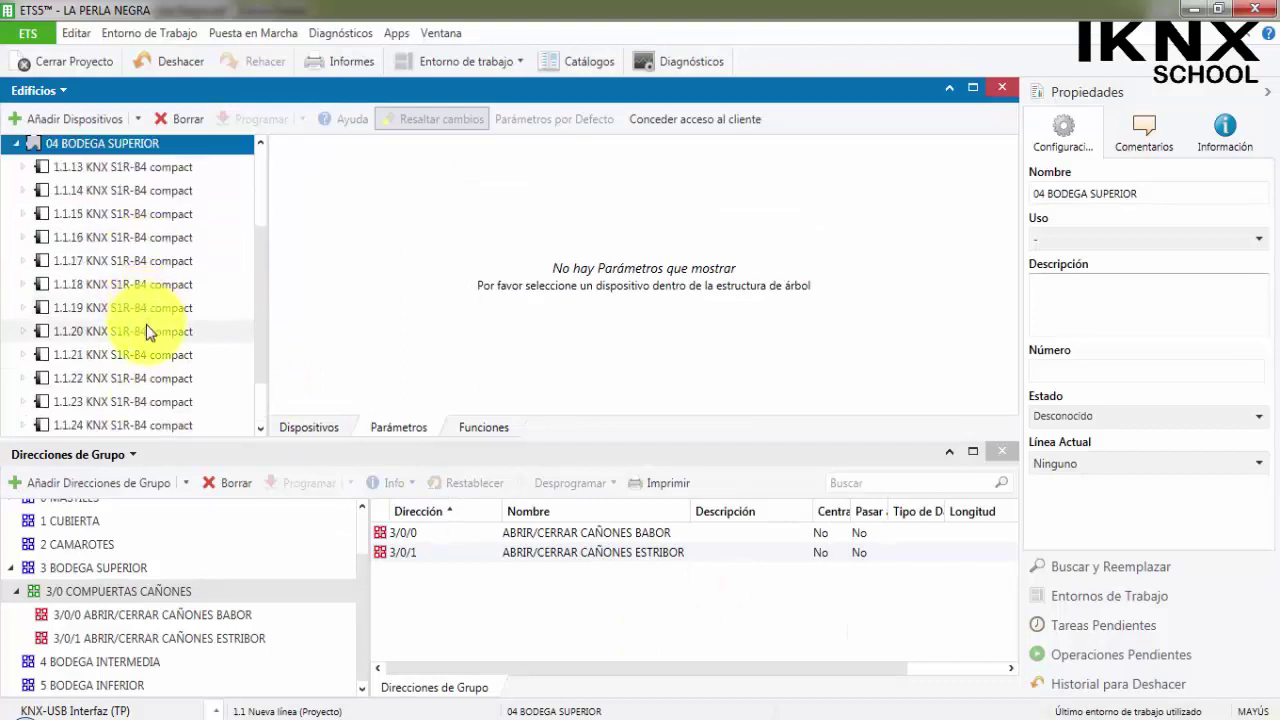
{"action": "left_click", "coordinate": [138, 240]}
{"action": "scroll", "coordinate": [149, 346], "scroll_direction": "down", "scroll_amount": 3}
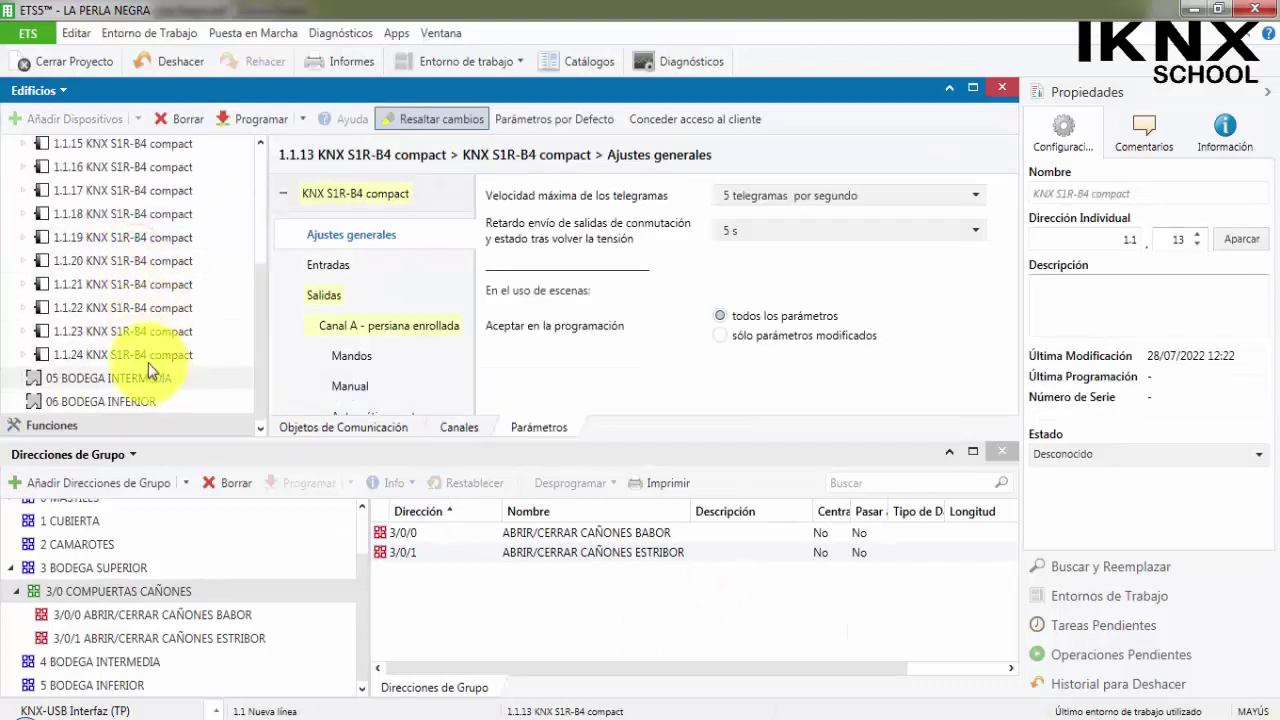
{"action": "scroll", "coordinate": [151, 348], "scroll_direction": "up", "scroll_amount": 3}
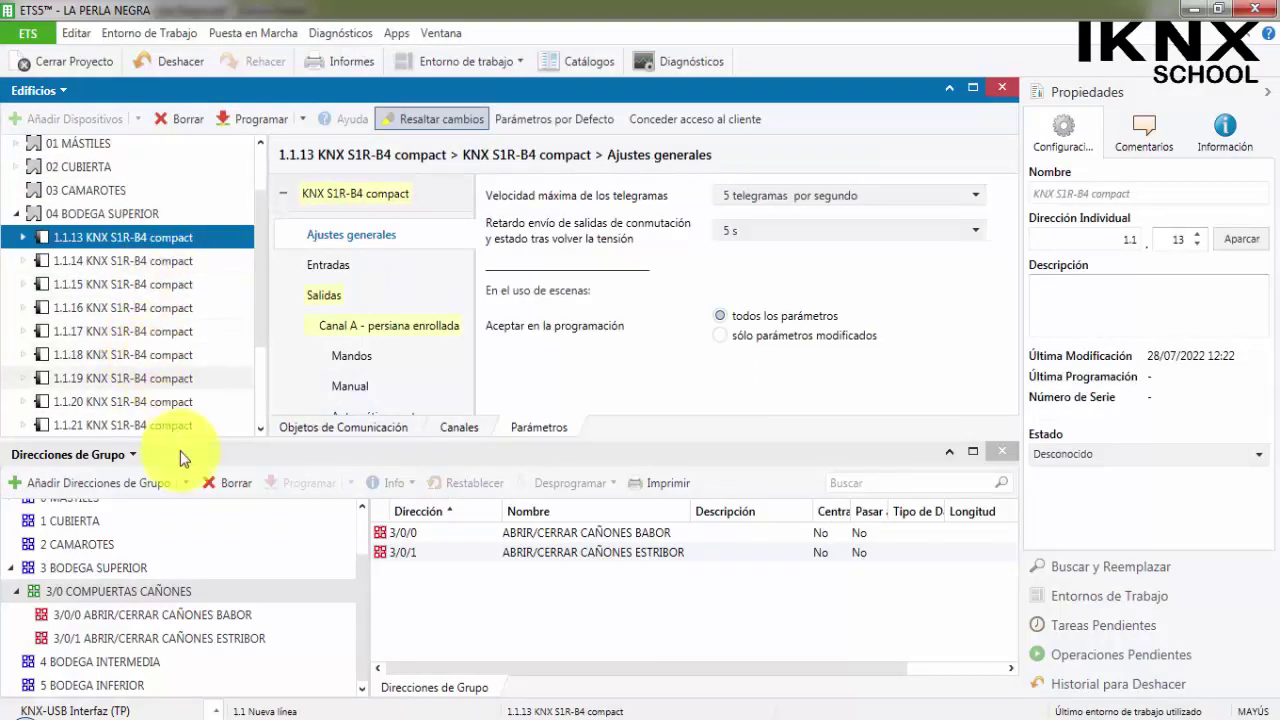
{"action": "scroll", "coordinate": [155, 385], "scroll_direction": "down", "scroll_amount": 3}
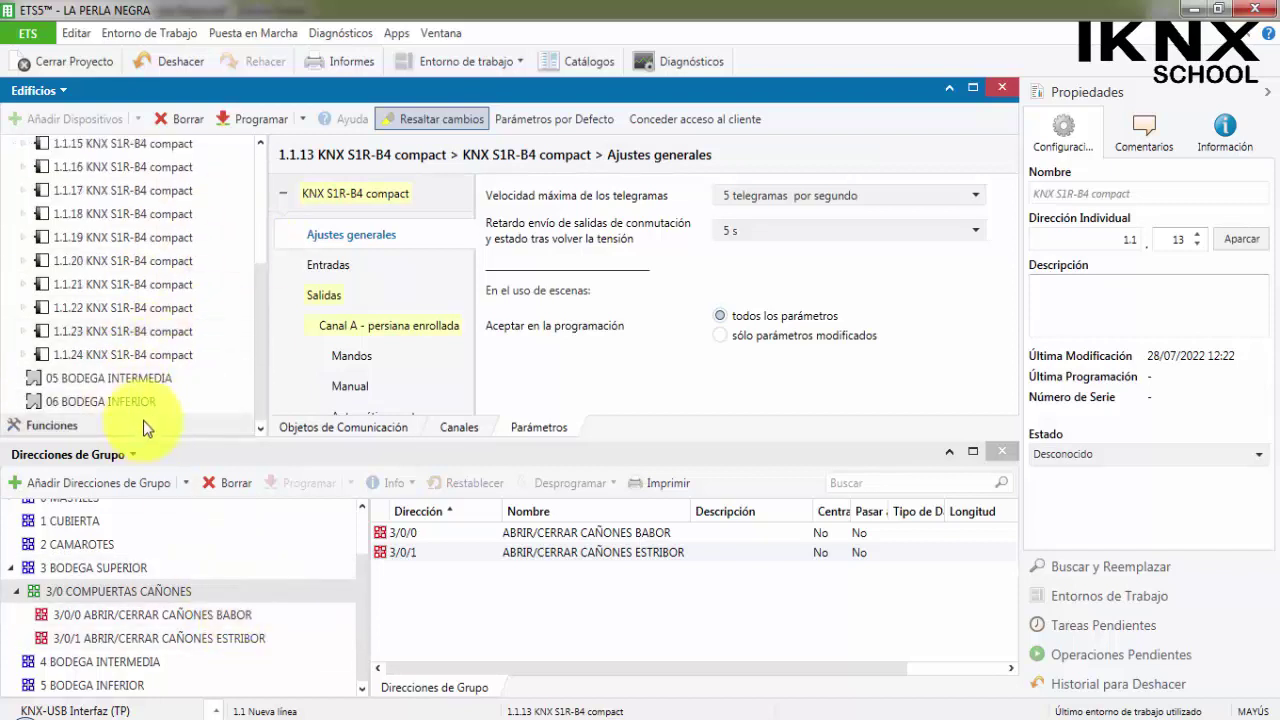
Step: Select the six KNX S1R-B4 compact actuators 1.1.13 to 1.1.18 in 04 BODEGA SUPERIOR and show their communication objects
{"action": "scroll", "coordinate": [198, 300], "scroll_direction": "up", "scroll_amount": 2}
{"action": "scroll", "coordinate": [186, 206], "scroll_direction": "down", "scroll_amount": 1}
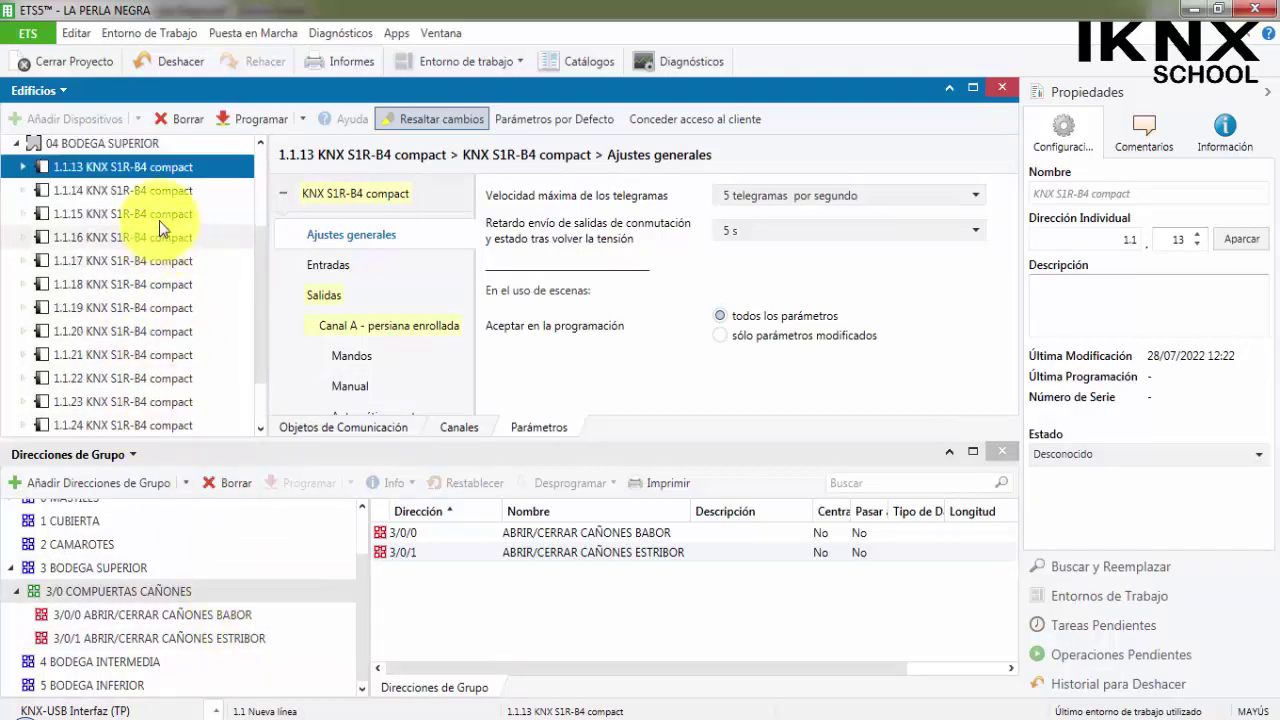
{"action": "left_click", "coordinate": [169, 193], "text": "shift"}
{"action": "left_click", "coordinate": [180, 213], "text": "shift"}
{"action": "left_click", "coordinate": [182, 237], "text": "shift"}
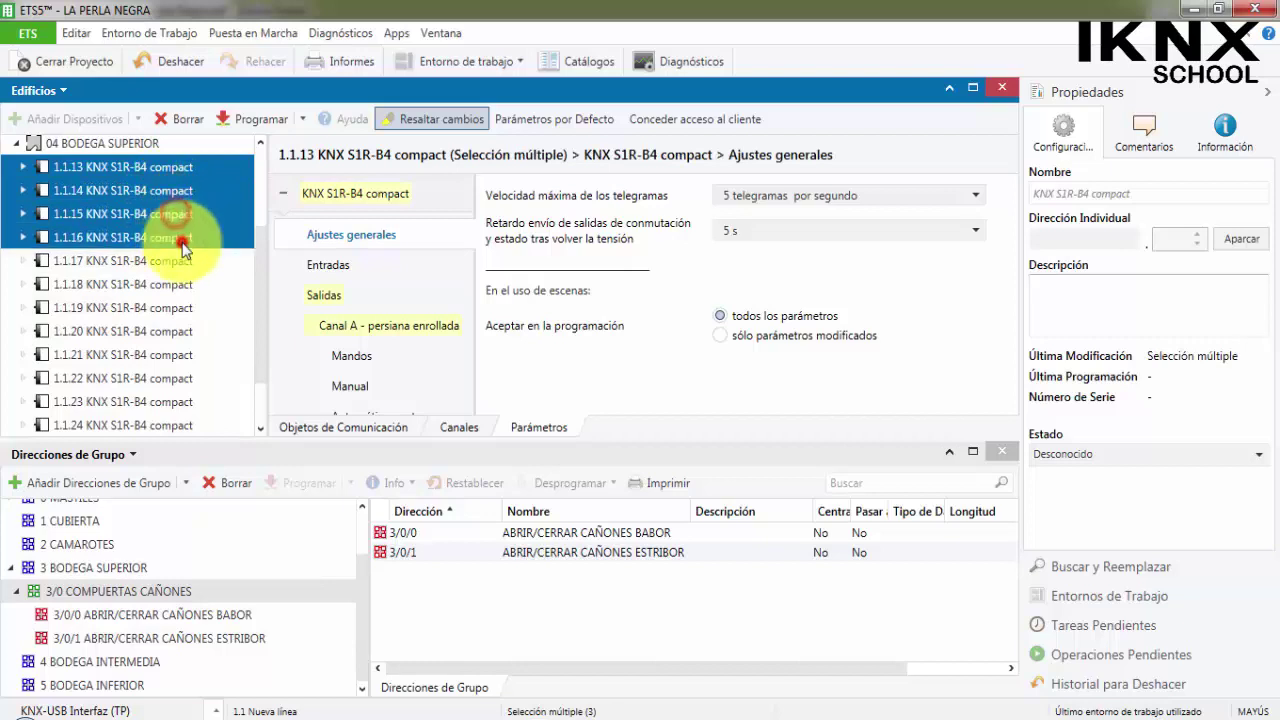
{"action": "left_click", "coordinate": [184, 260], "text": "shift"}
{"action": "left_click", "coordinate": [185, 284], "text": "shift"}
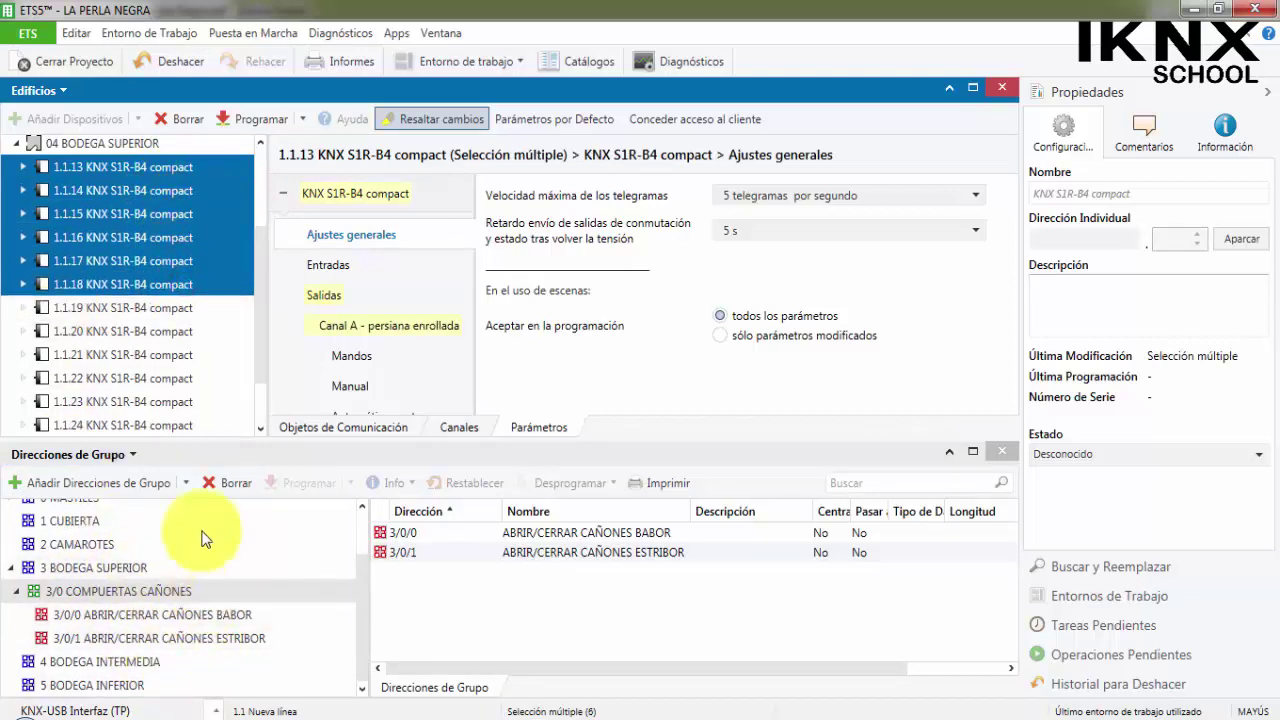
{"action": "scroll", "coordinate": [171, 385], "scroll_direction": "down", "scroll_amount": 3}
{"action": "scroll", "coordinate": [200, 372], "scroll_direction": "up", "scroll_amount": 6}
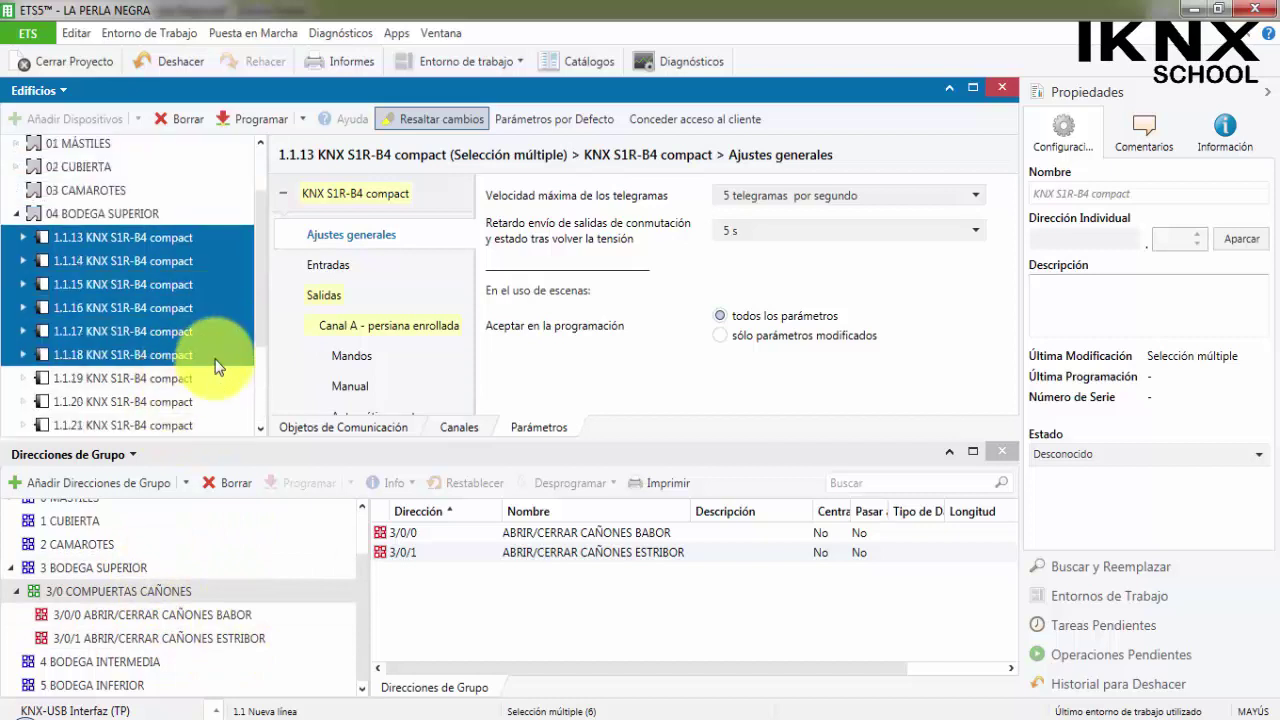
{"action": "left_click", "coordinate": [368, 434]}
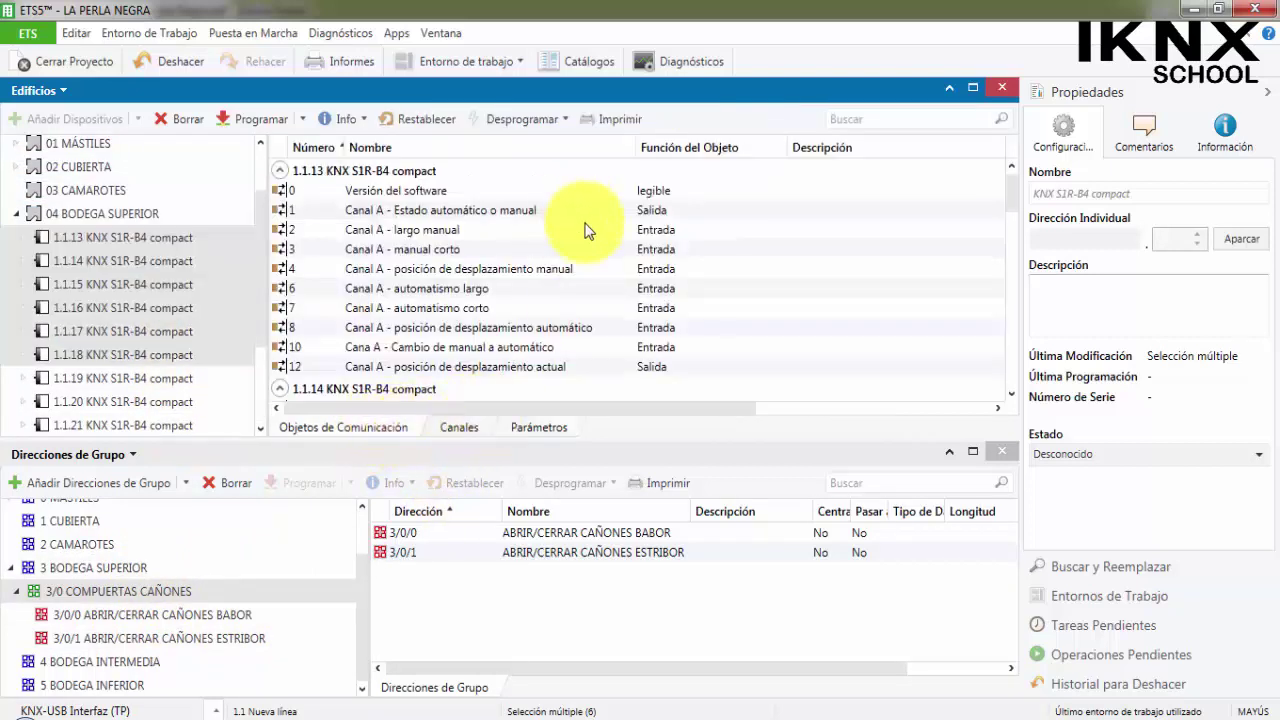
Step: Link object 2, Canal A - largo manual, of actuators 1.1.13 to 1.1.18 to 3/0/0 ABRIR/CERRAR CAÑONES BABOR and show that address's associations
{"action": "left_click", "coordinate": [467, 232]}
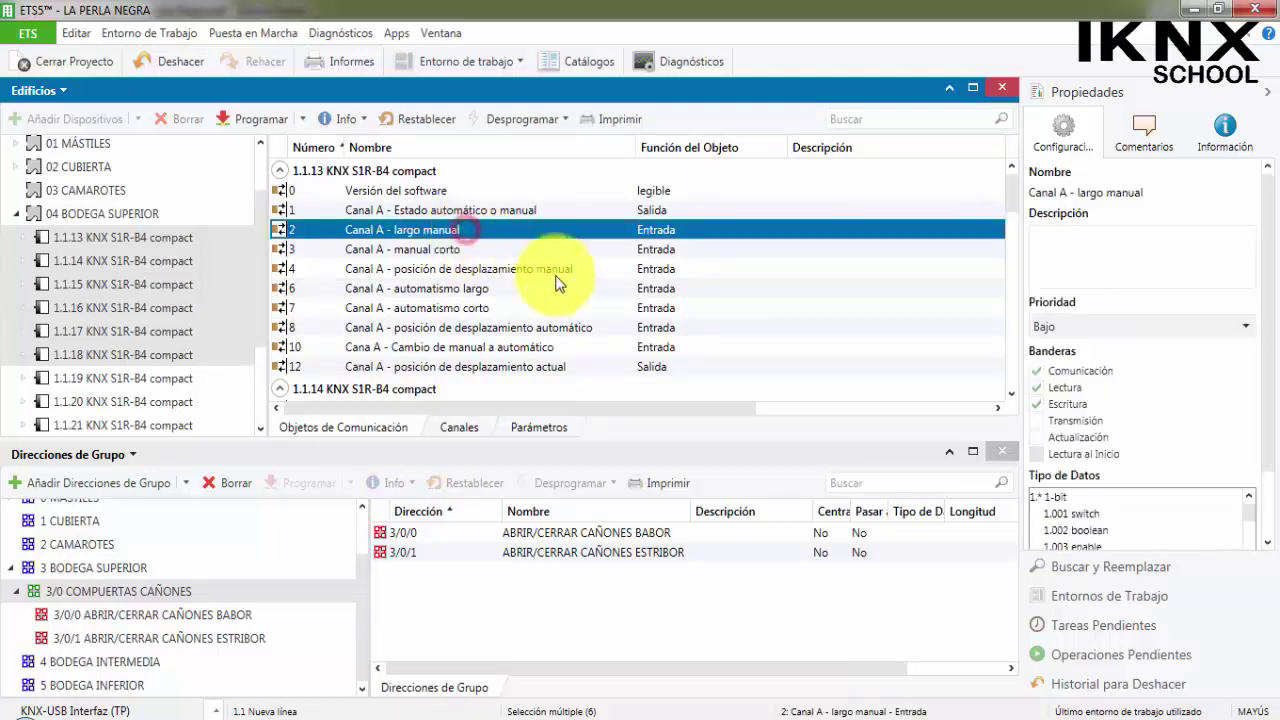
{"action": "scroll", "coordinate": [543, 272], "scroll_direction": "down", "scroll_amount": 2}
{"action": "left_click", "coordinate": [445, 328], "text": "ctrl"}
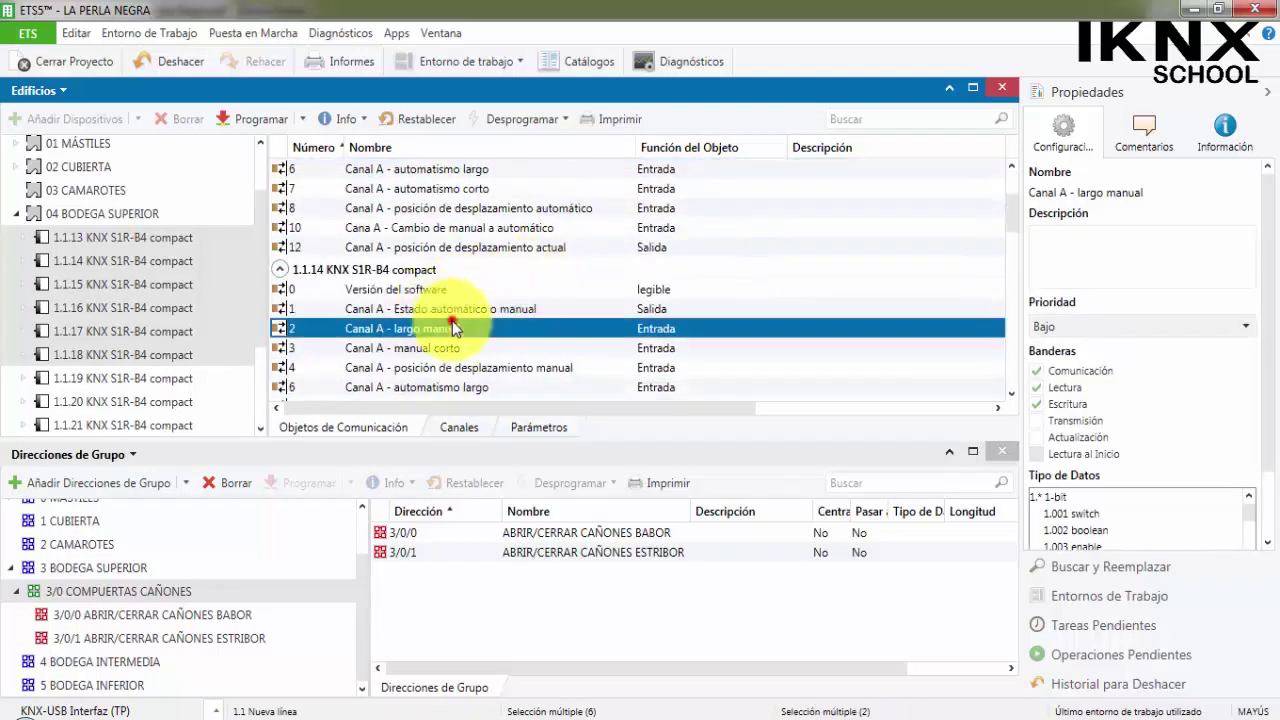
{"action": "scroll", "coordinate": [450, 330], "scroll_direction": "down", "scroll_amount": 3}
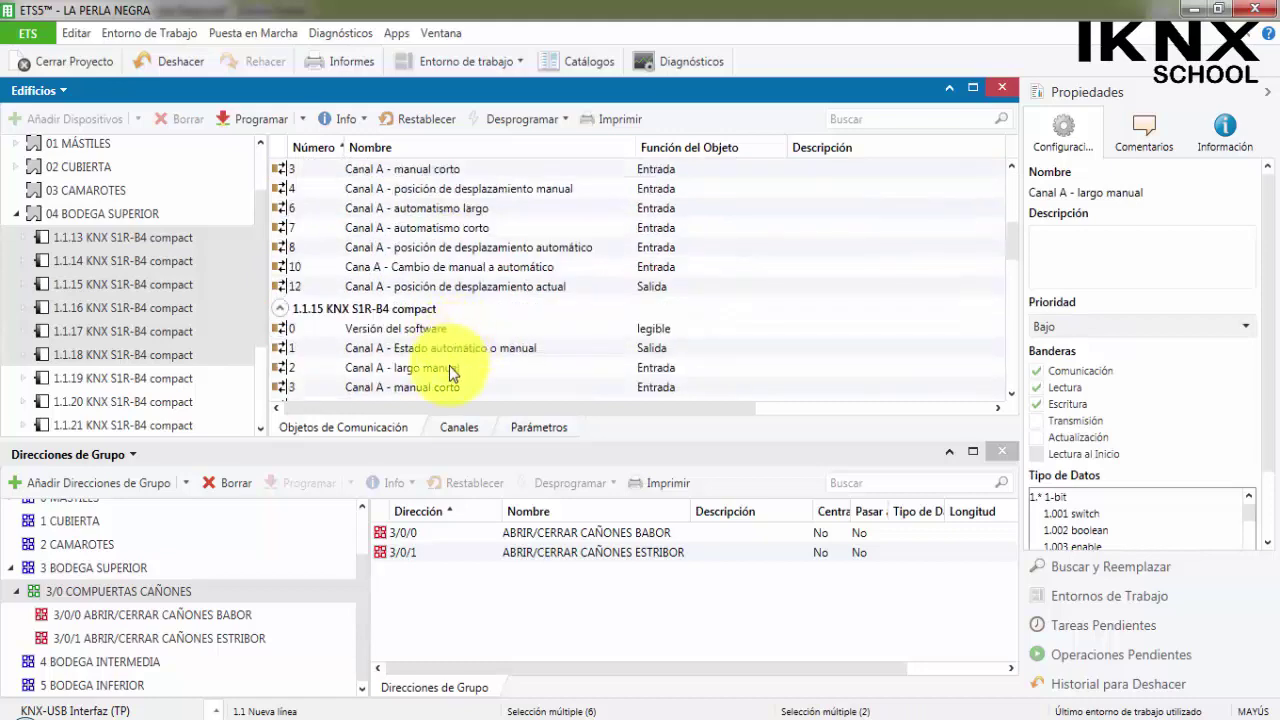
{"action": "left_click", "coordinate": [449, 365], "text": "ctrl"}
{"action": "scroll", "coordinate": [450, 345], "scroll_direction": "down", "scroll_amount": 4}
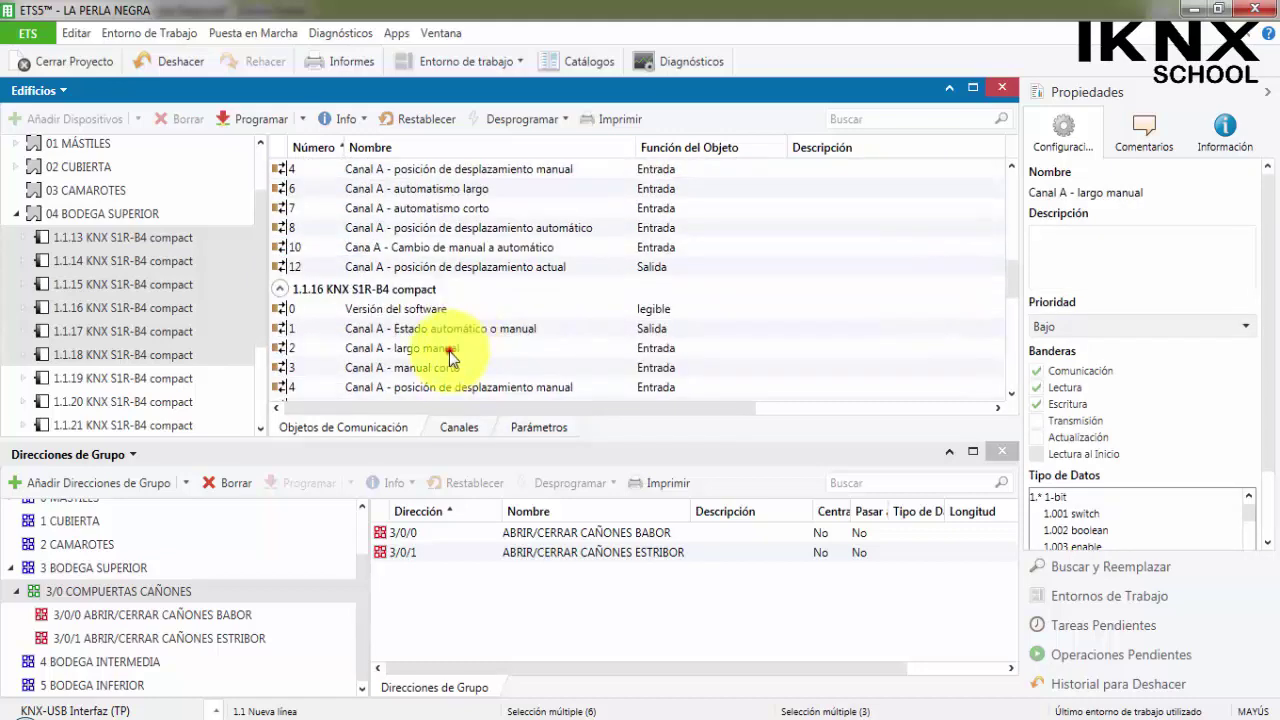
{"action": "left_click", "coordinate": [449, 350], "text": "ctrl"}
{"action": "scroll", "coordinate": [449, 351], "scroll_direction": "down", "scroll_amount": 4}
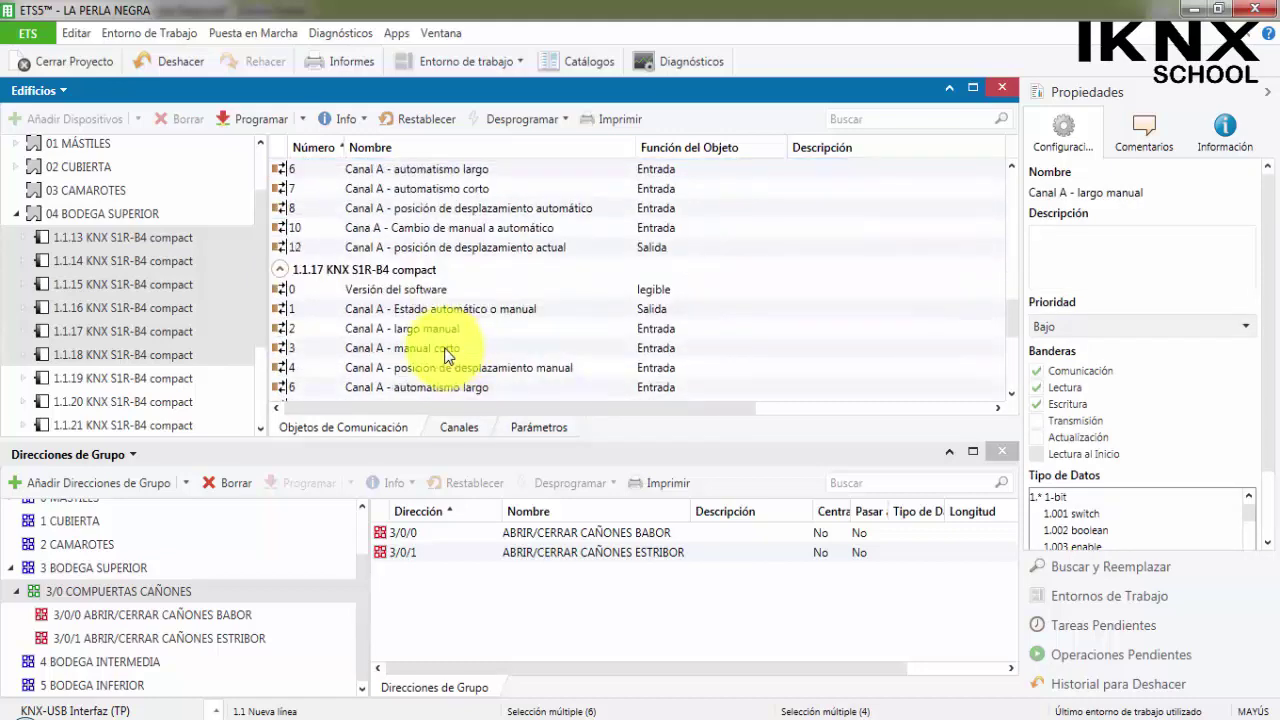
{"action": "left_click", "coordinate": [436, 331], "text": "ctrl"}
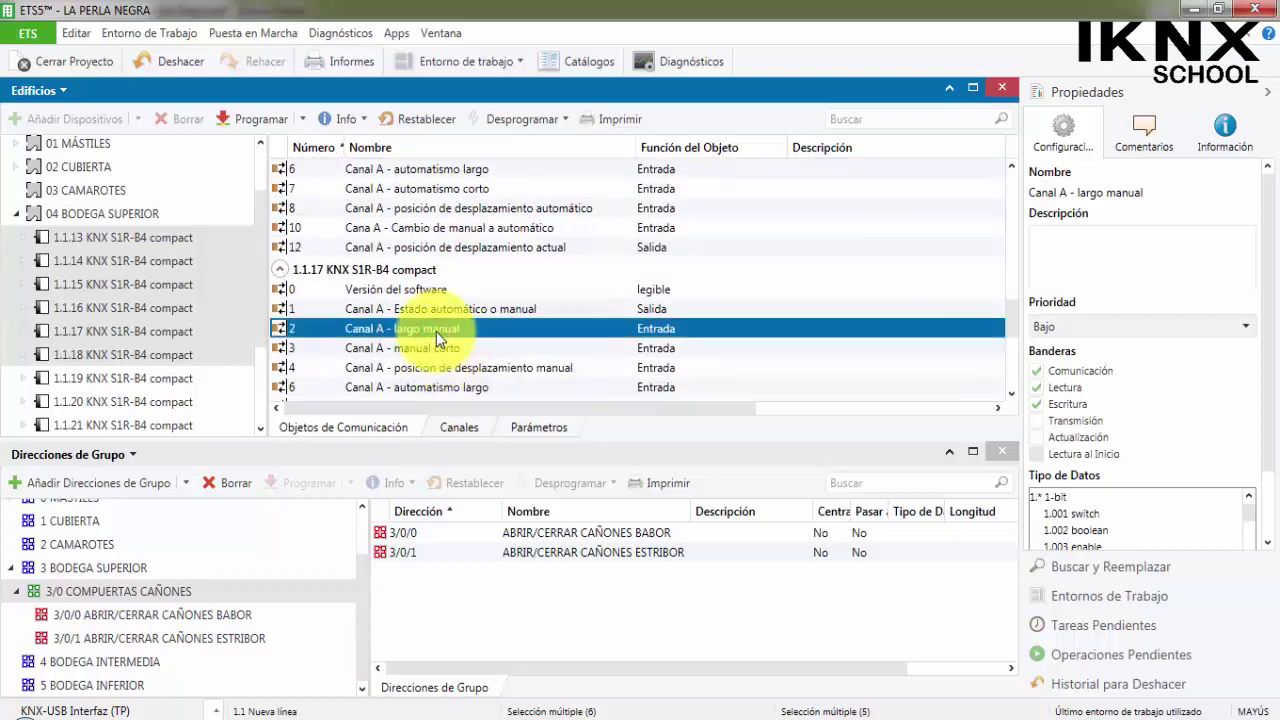
{"action": "scroll", "coordinate": [437, 332], "scroll_direction": "down", "scroll_amount": 4}
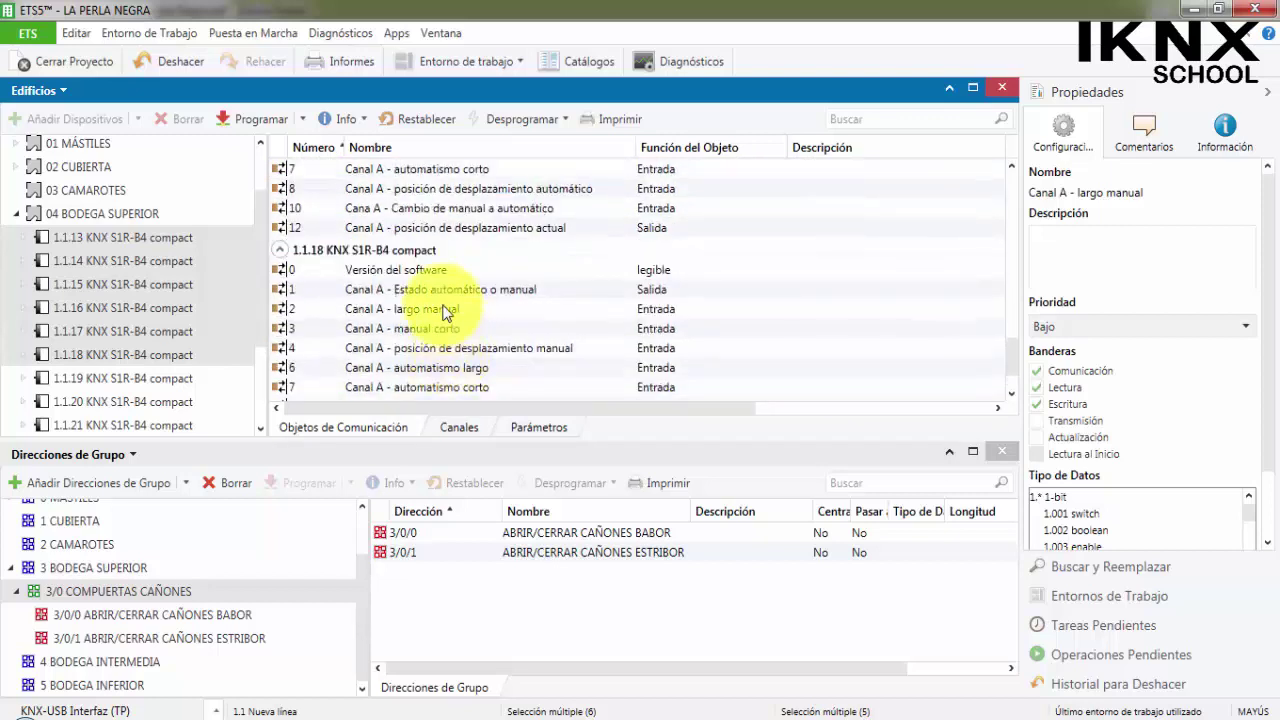
{"action": "left_click", "coordinate": [445, 311], "text": "ctrl"}
{"action": "scroll", "coordinate": [466, 321], "scroll_direction": "down", "scroll_amount": 1}
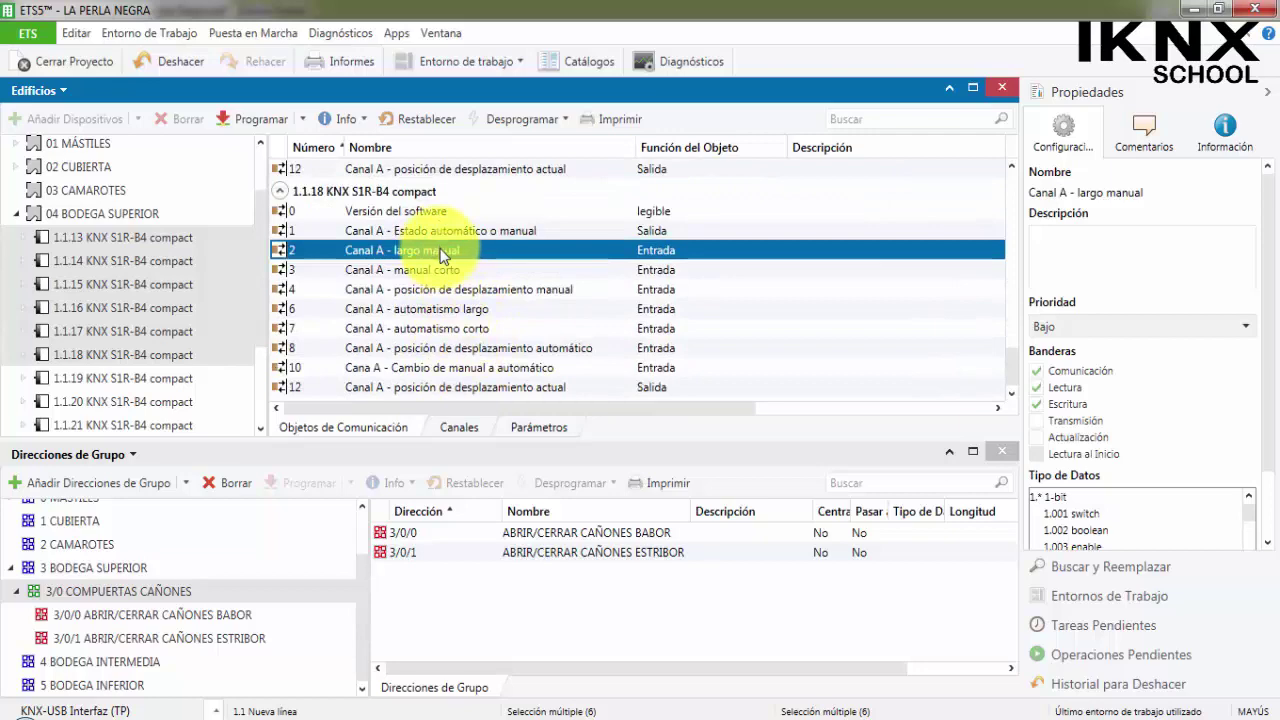
{"action": "left_click_drag", "start_coordinate": [440, 255], "coordinate": [222, 618]}
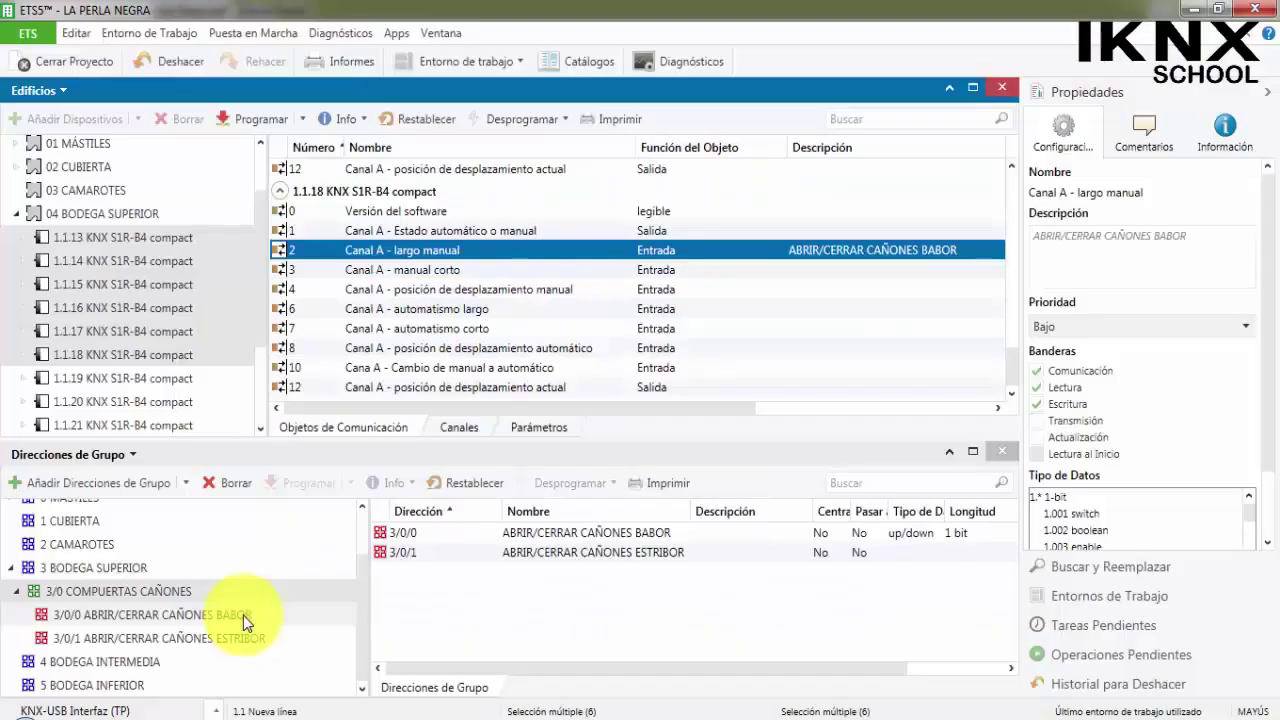
{"action": "left_click", "coordinate": [243, 615]}
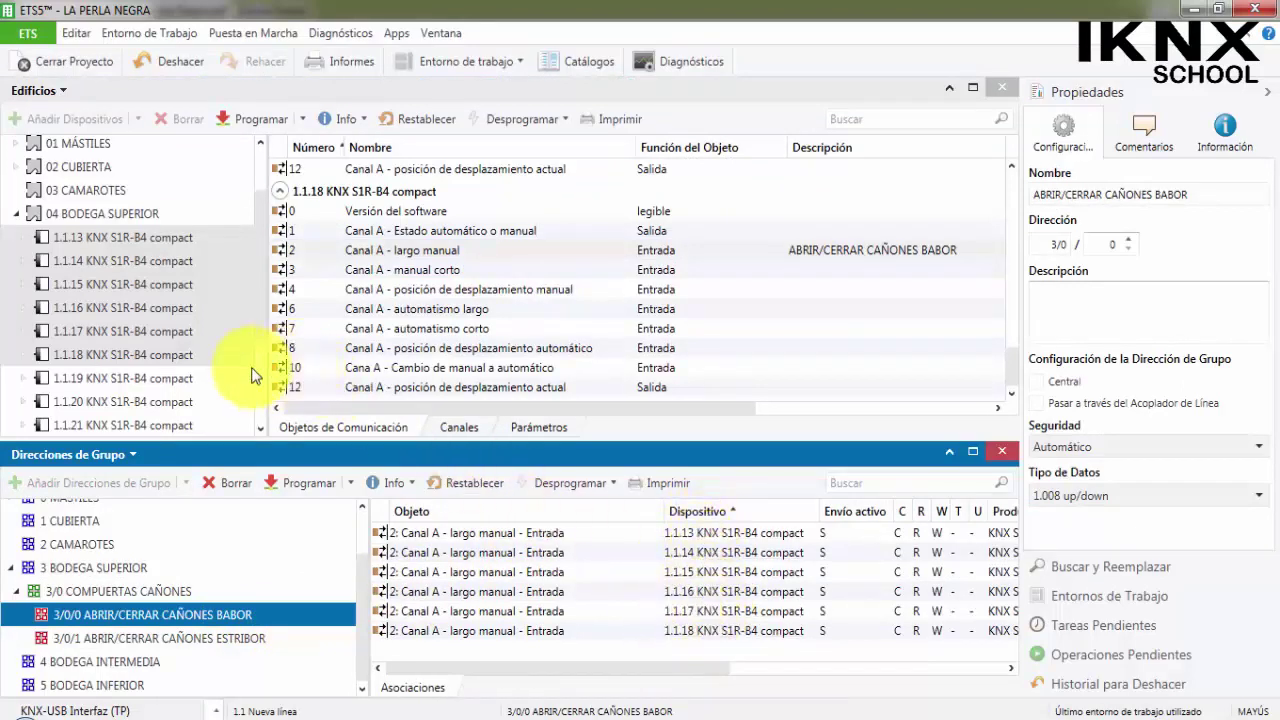
Step: Select the six KNX S1R-B4 compact actuators 1.1.19 to 1.1.24 in 04 BODEGA SUPERIOR together
{"action": "left_click", "coordinate": [172, 379]}
{"action": "scroll", "coordinate": [184, 374], "scroll_direction": "down", "scroll_amount": 2}
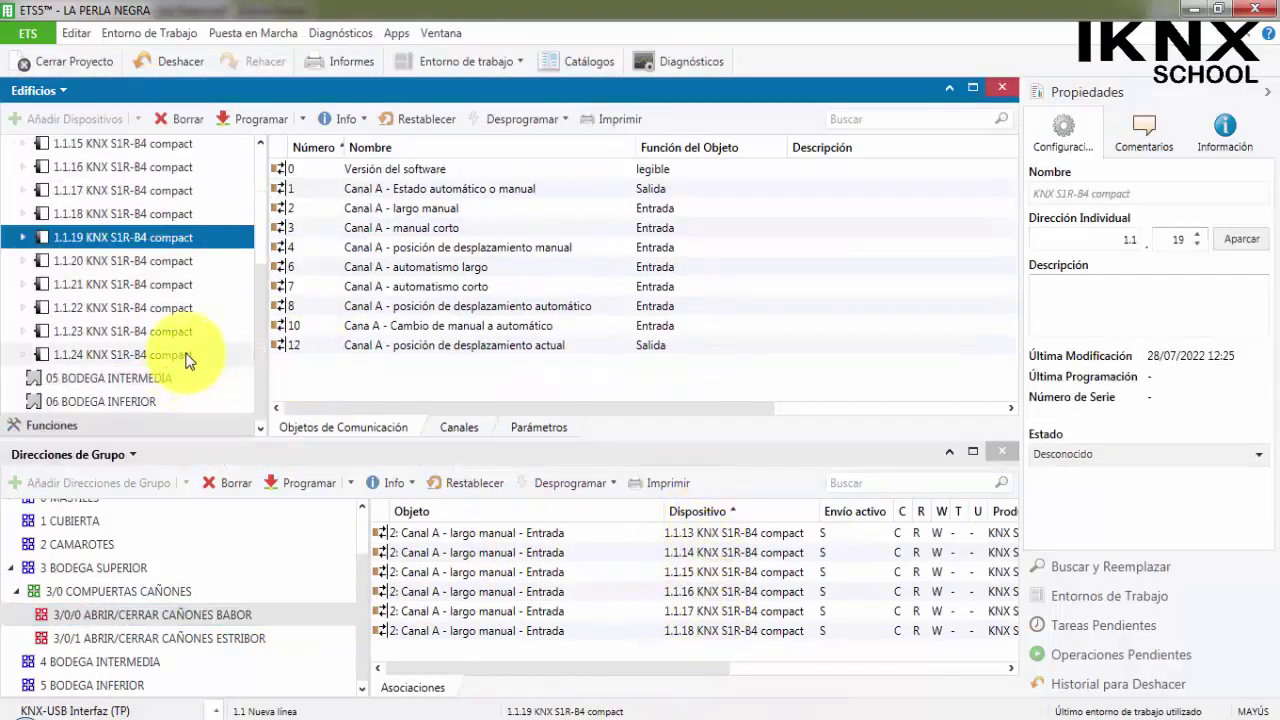
{"action": "left_click", "coordinate": [186, 358], "text": "shift"}
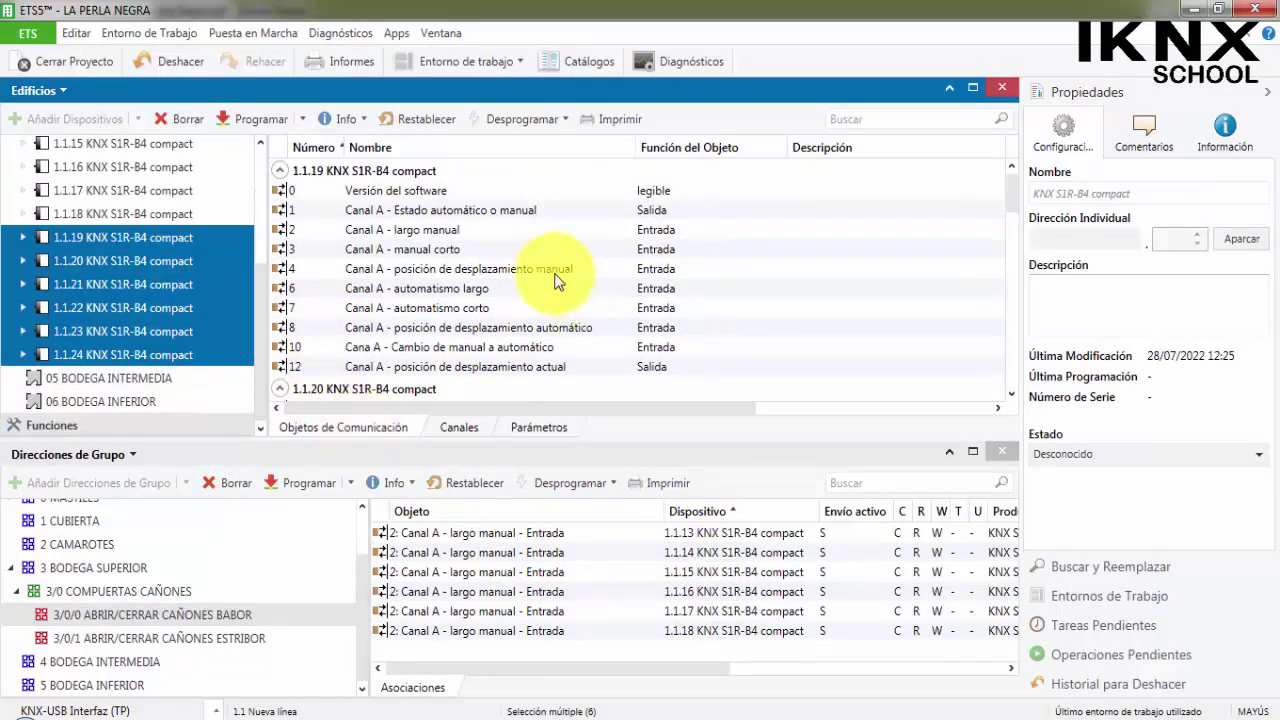
Step: Link object 2, Canal A - largo manual, of actuators 1.1.19 to 1.1.24 to group address 3/0/1 ABRIR/CERRAR CAÑONES ESTRIBOR
{"action": "left_click", "coordinate": [462, 233]}
{"action": "scroll", "coordinate": [498, 273], "scroll_direction": "down", "scroll_amount": 2}
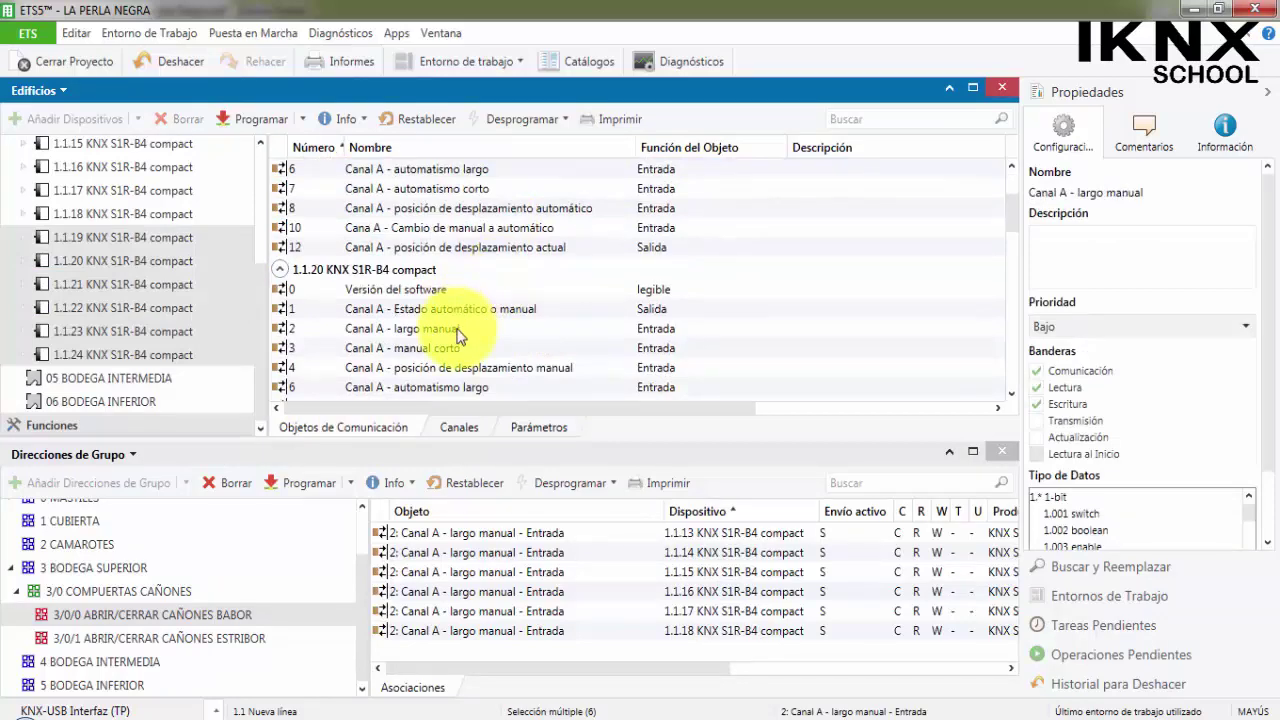
{"action": "left_click", "coordinate": [457, 328], "text": "ctrl"}
{"action": "scroll", "coordinate": [490, 310], "scroll_direction": "down", "scroll_amount": 4}
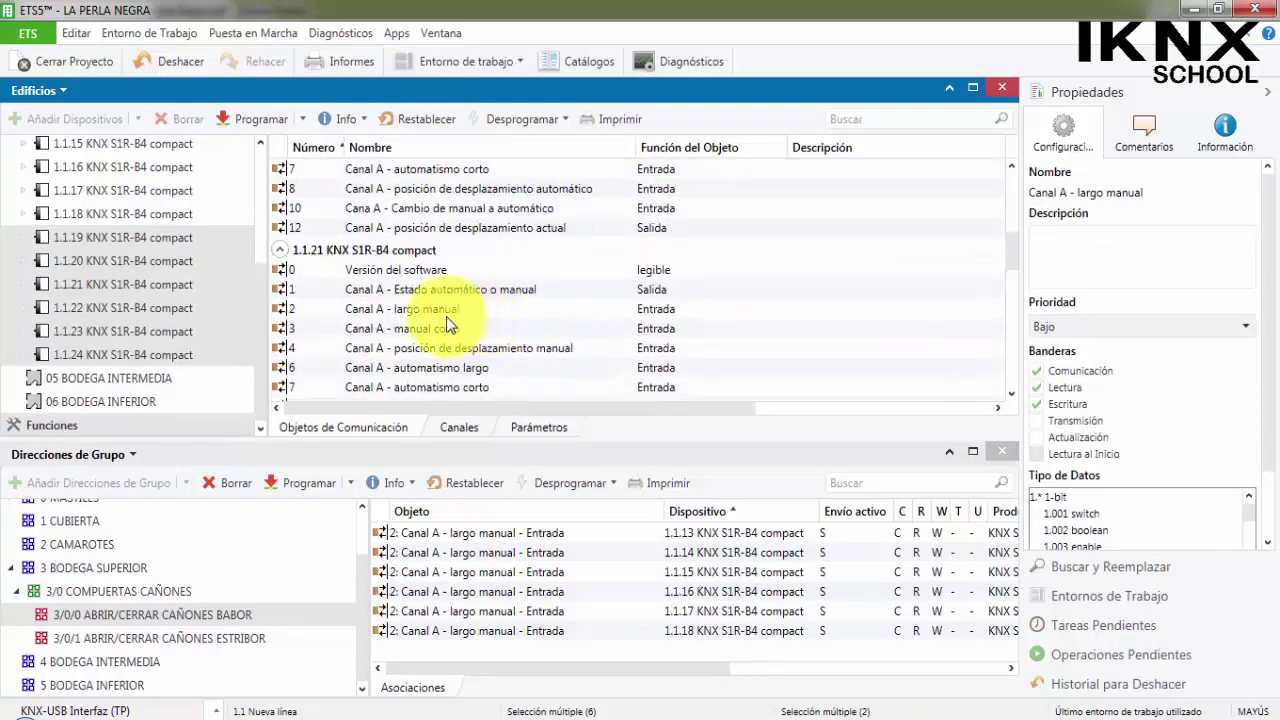
{"action": "left_click", "coordinate": [447, 312], "text": "ctrl"}
{"action": "scroll", "coordinate": [470, 320], "scroll_direction": "down", "scroll_amount": 3}
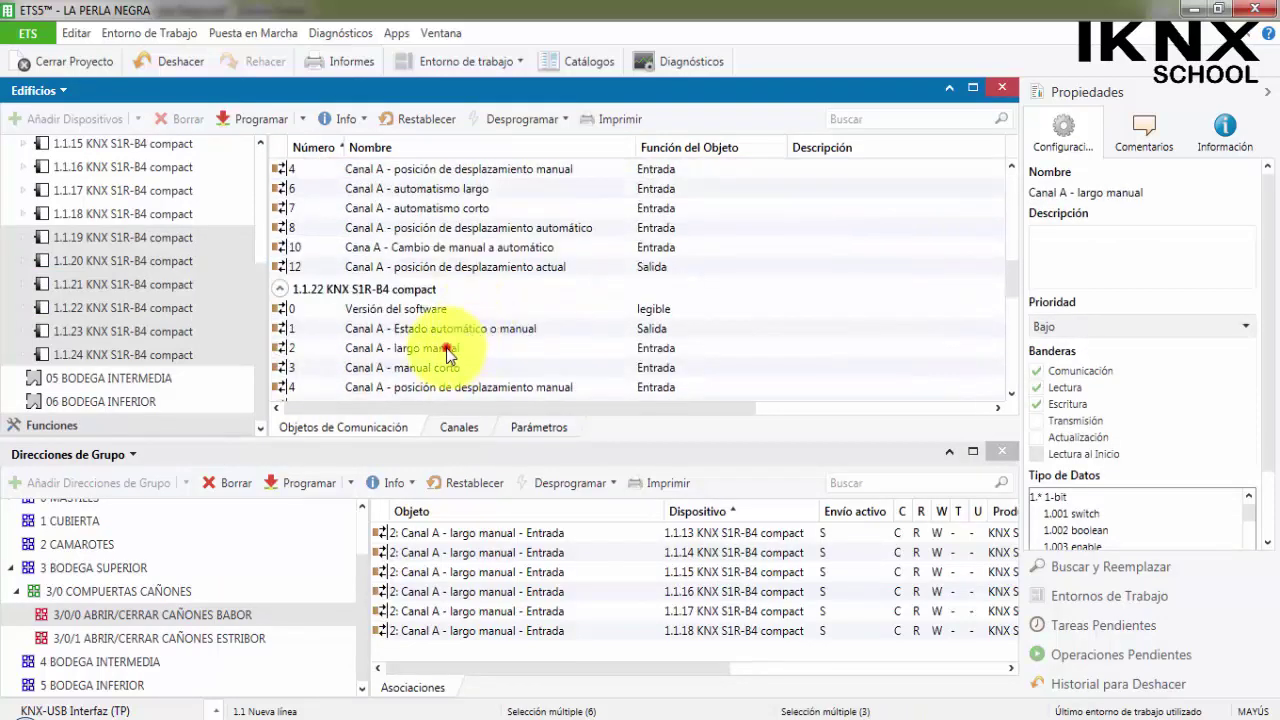
{"action": "left_click", "coordinate": [447, 353], "text": "ctrl"}
{"action": "scroll", "coordinate": [452, 340], "scroll_direction": "down", "scroll_amount": 4}
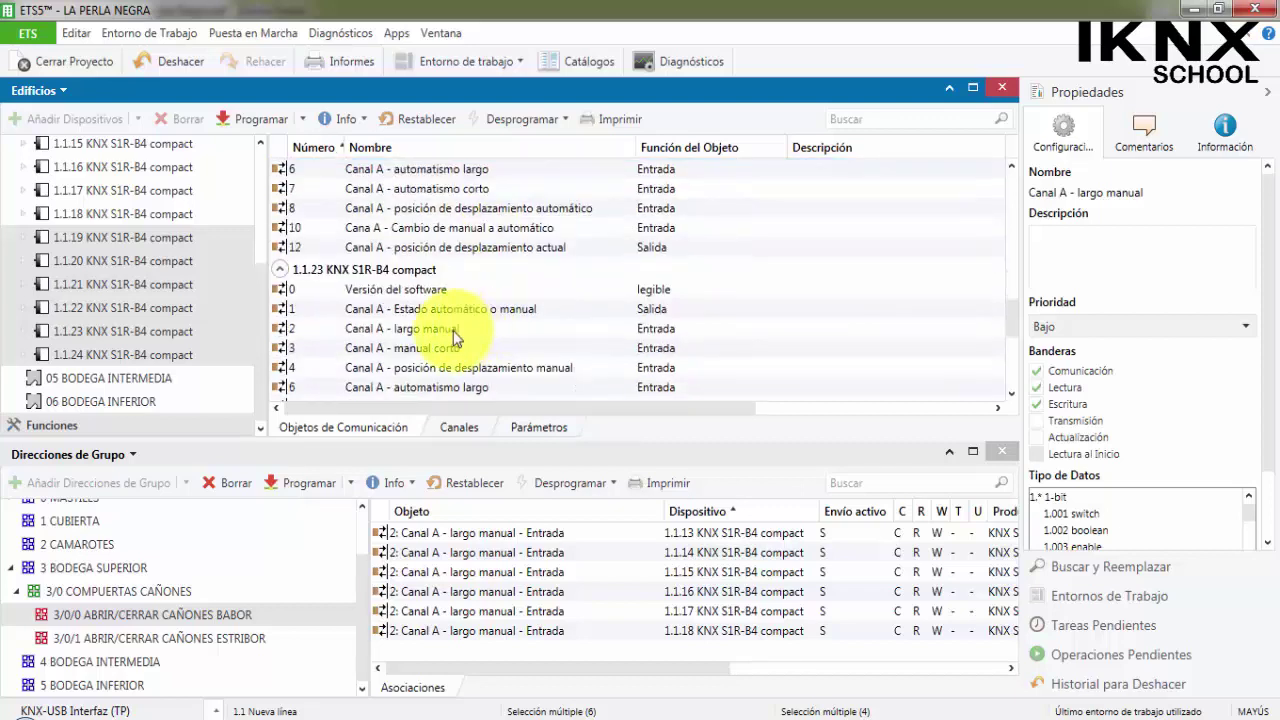
{"action": "left_click", "coordinate": [452, 331], "text": "ctrl"}
{"action": "scroll", "coordinate": [520, 285], "scroll_direction": "down", "scroll_amount": 2}
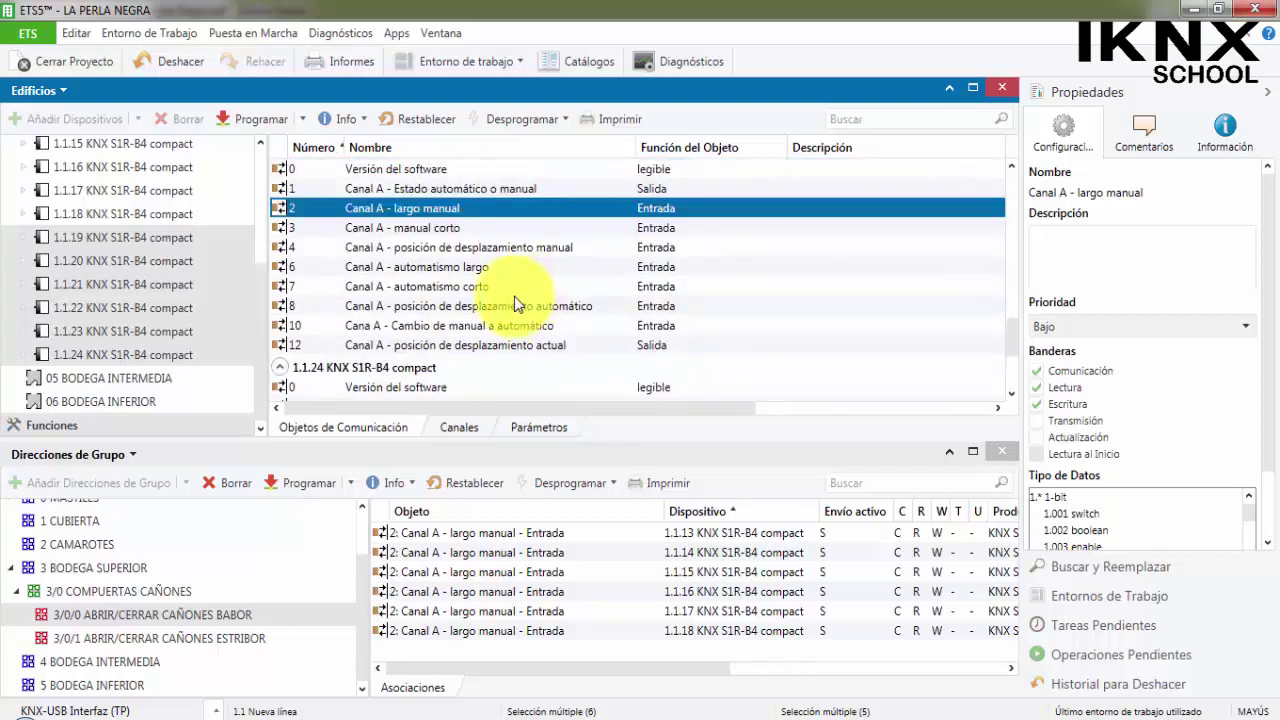
{"action": "scroll", "coordinate": [500, 300], "scroll_direction": "down", "scroll_amount": 1}
{"action": "left_click", "coordinate": [452, 367], "text": "ctrl"}
{"action": "scroll", "coordinate": [470, 330], "scroll_direction": "down", "scroll_amount": 2}
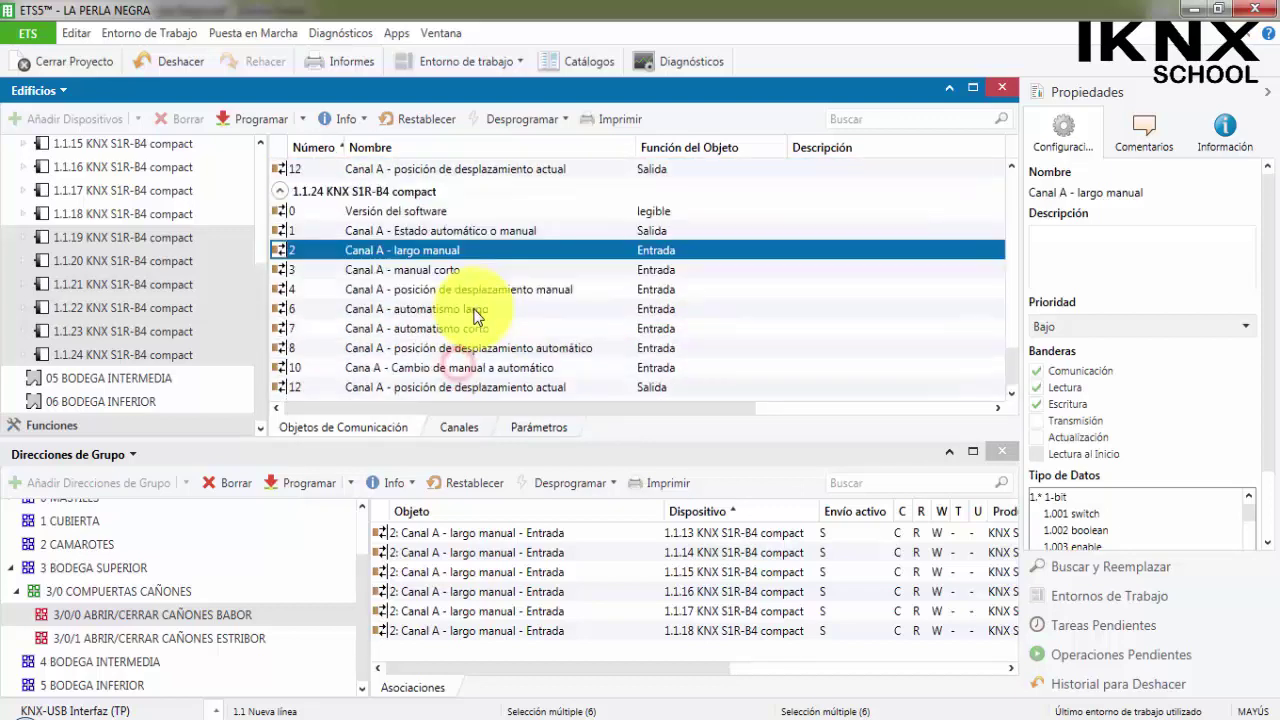
{"action": "left_click_drag", "start_coordinate": [436, 252], "coordinate": [260, 638]}
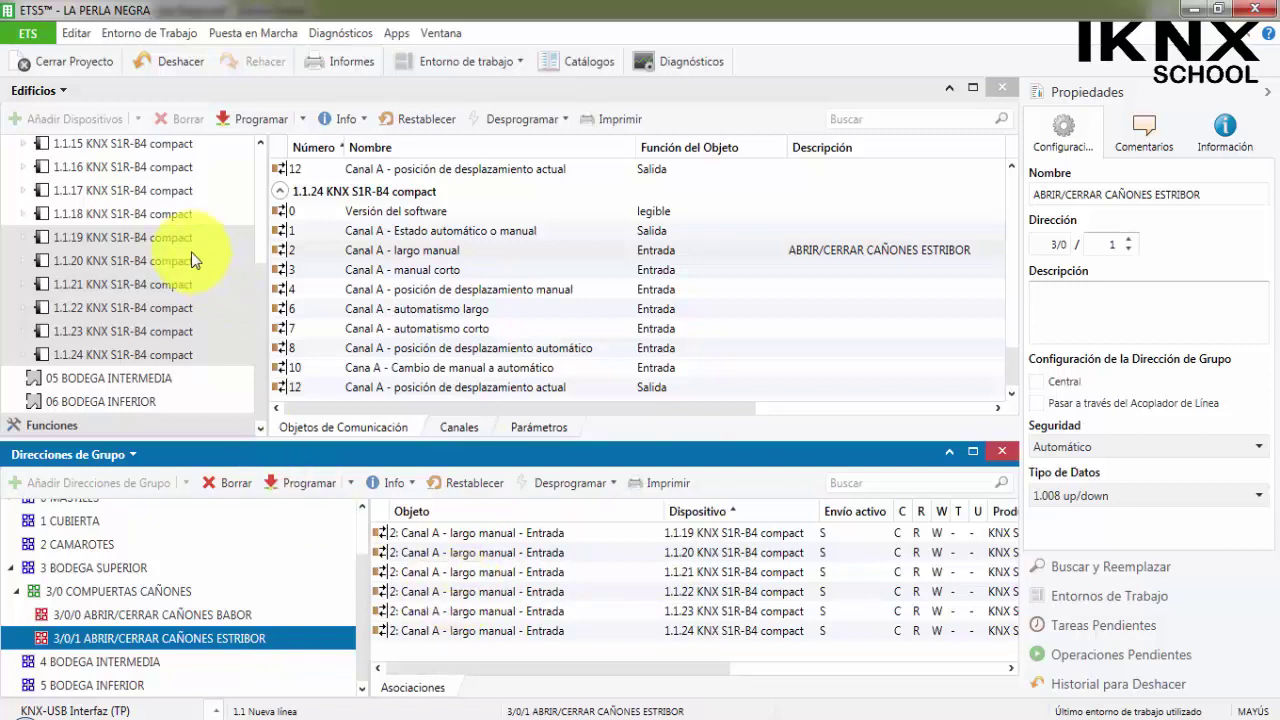
Step: Collapse 04 BODEGA SUPERIOR, expand 02 CUBIERTA and open the parameters of the 1.1.11 Fabro KNX device
{"action": "scroll", "coordinate": [150, 275], "scroll_direction": "up", "scroll_amount": 4}
{"action": "left_click", "coordinate": [22, 288]}
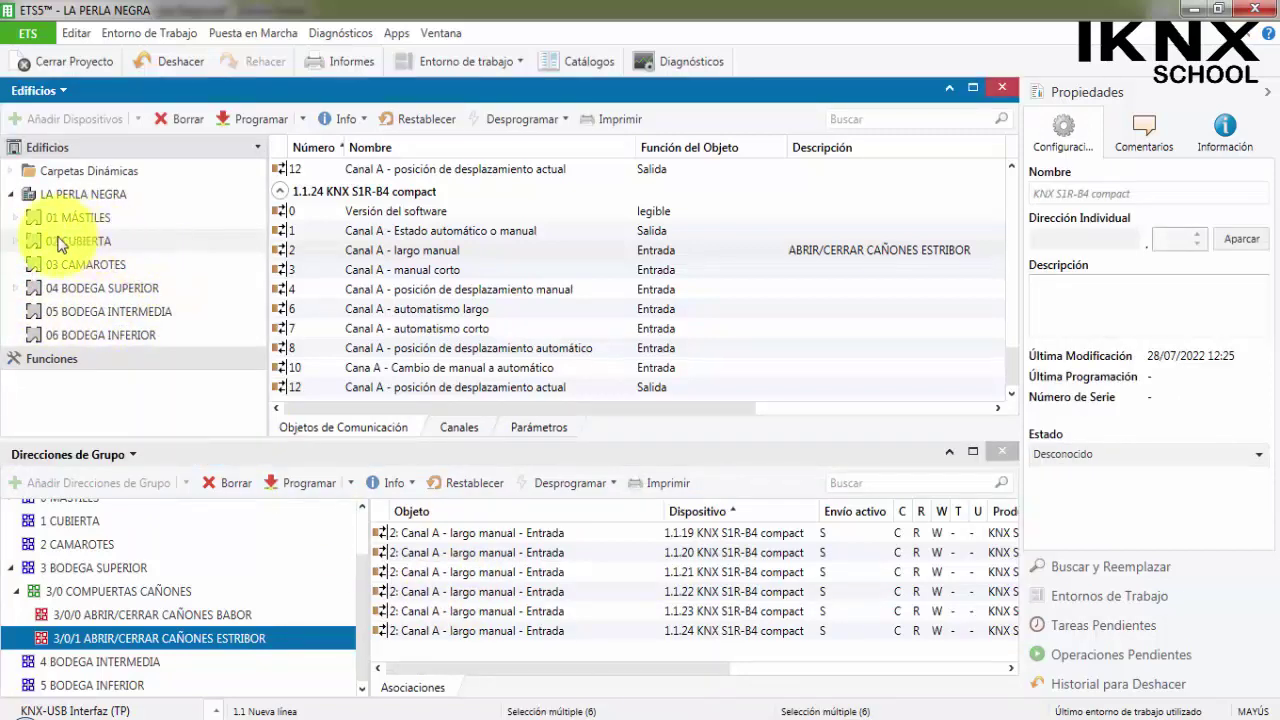
{"action": "left_click", "coordinate": [22, 242]}
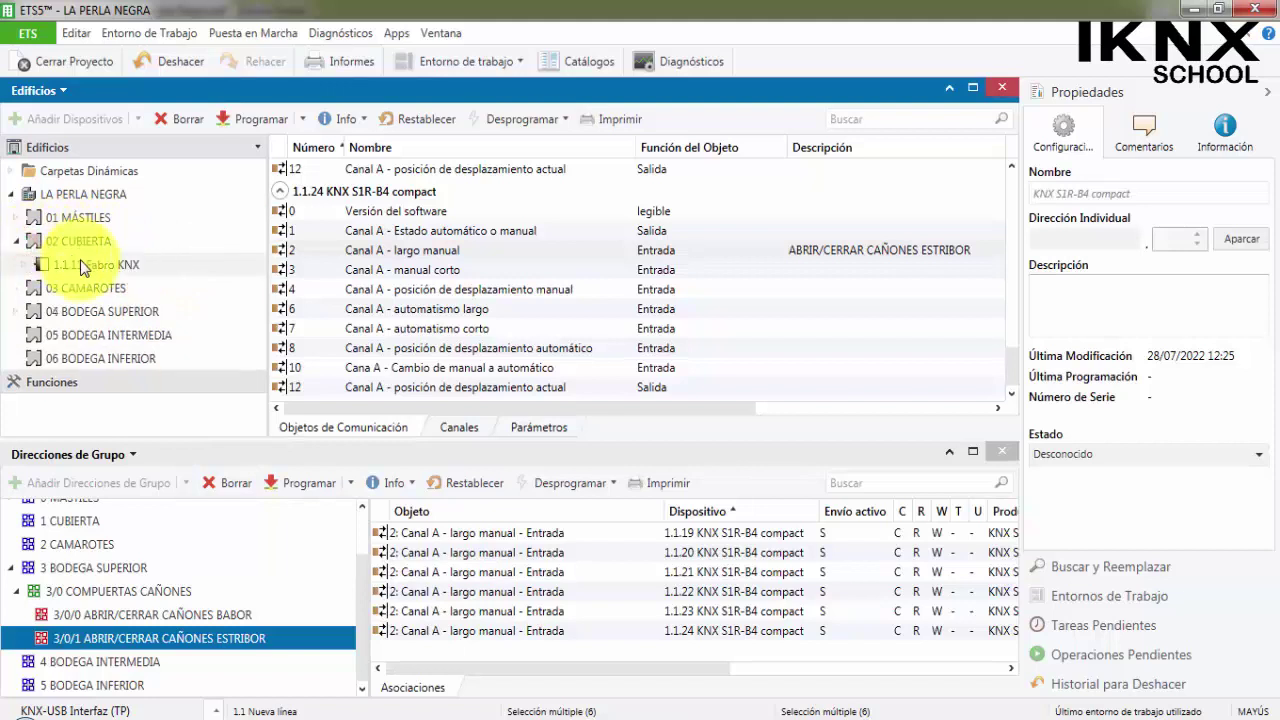
{"action": "left_click", "coordinate": [90, 264]}
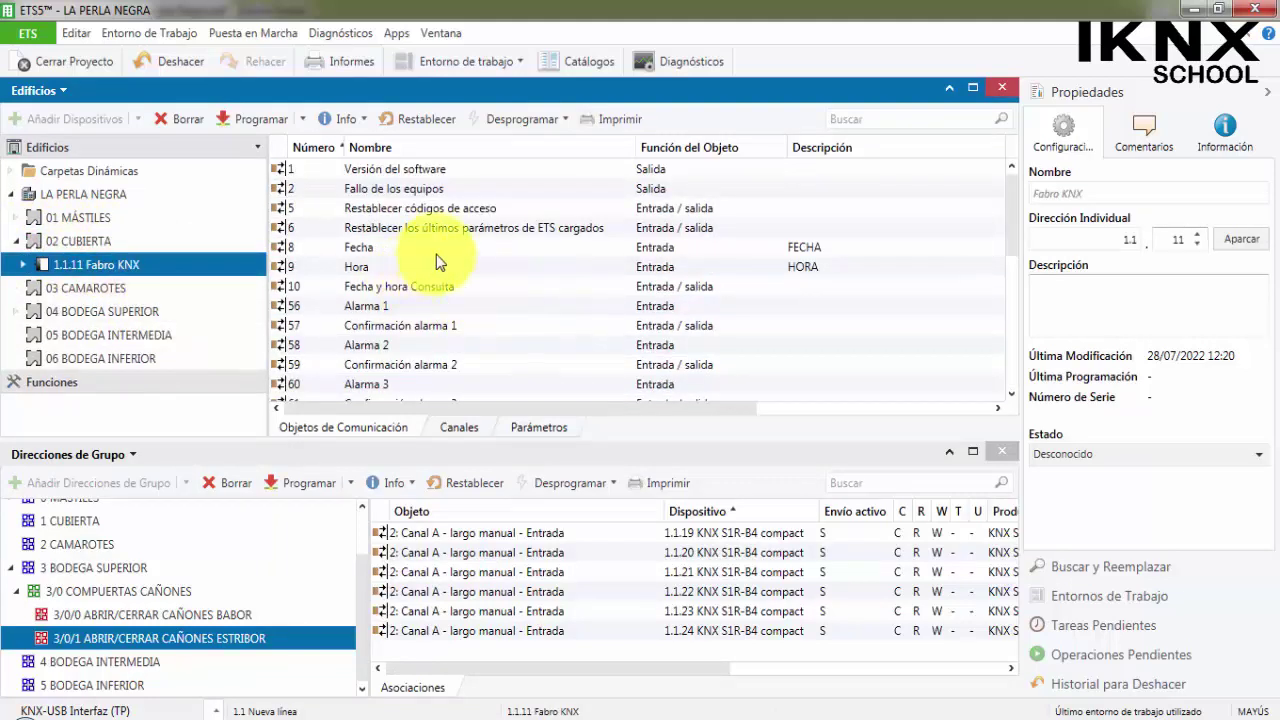
{"action": "left_click", "coordinate": [552, 428]}
Step: Enable Página 3 of the Fabro KNX device and name the page BODEGA SUPERIOR
{"action": "scroll", "coordinate": [389, 249], "scroll_direction": "down", "scroll_amount": 2}
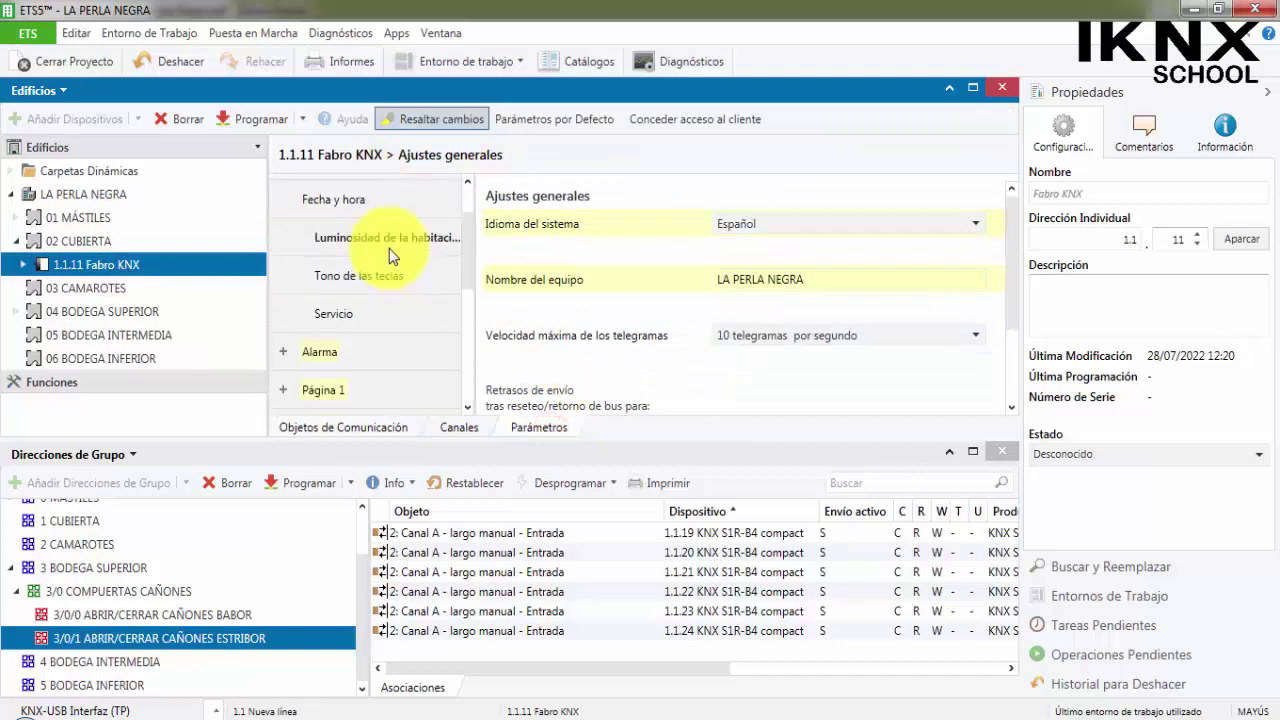
{"action": "scroll", "coordinate": [352, 258], "scroll_direction": "up", "scroll_amount": 2}
{"action": "scroll", "coordinate": [345, 285], "scroll_direction": "down", "scroll_amount": 5}
{"action": "scroll", "coordinate": [337, 300], "scroll_direction": "down", "scroll_amount": 5}
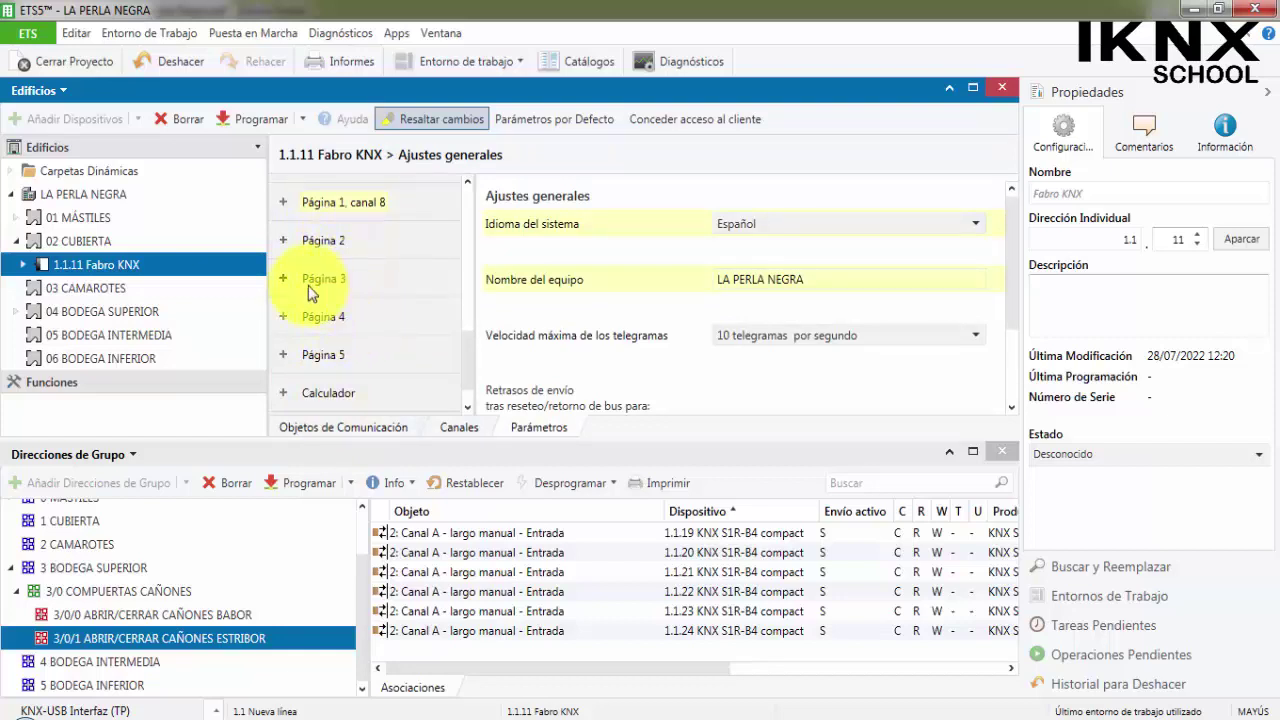
{"action": "left_click", "coordinate": [308, 285]}
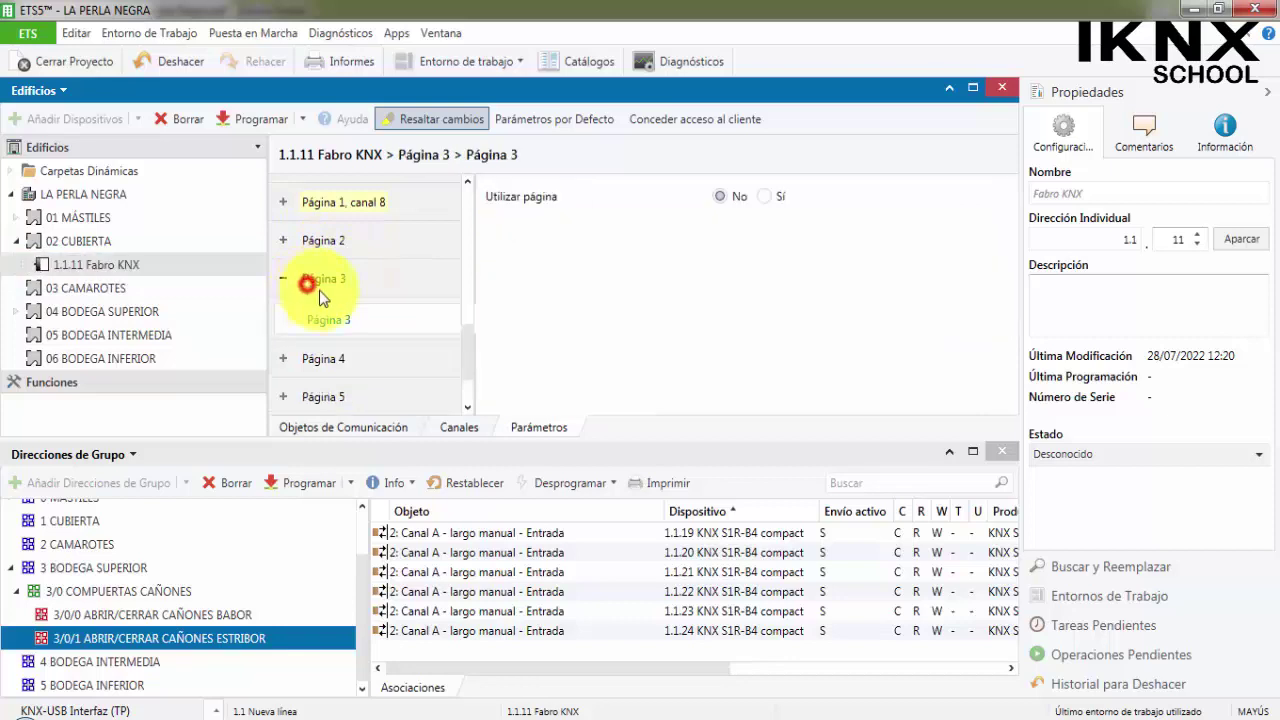
{"action": "left_click", "coordinate": [764, 197]}
{"action": "scroll", "coordinate": [371, 251], "scroll_direction": "up", "scroll_amount": 2}
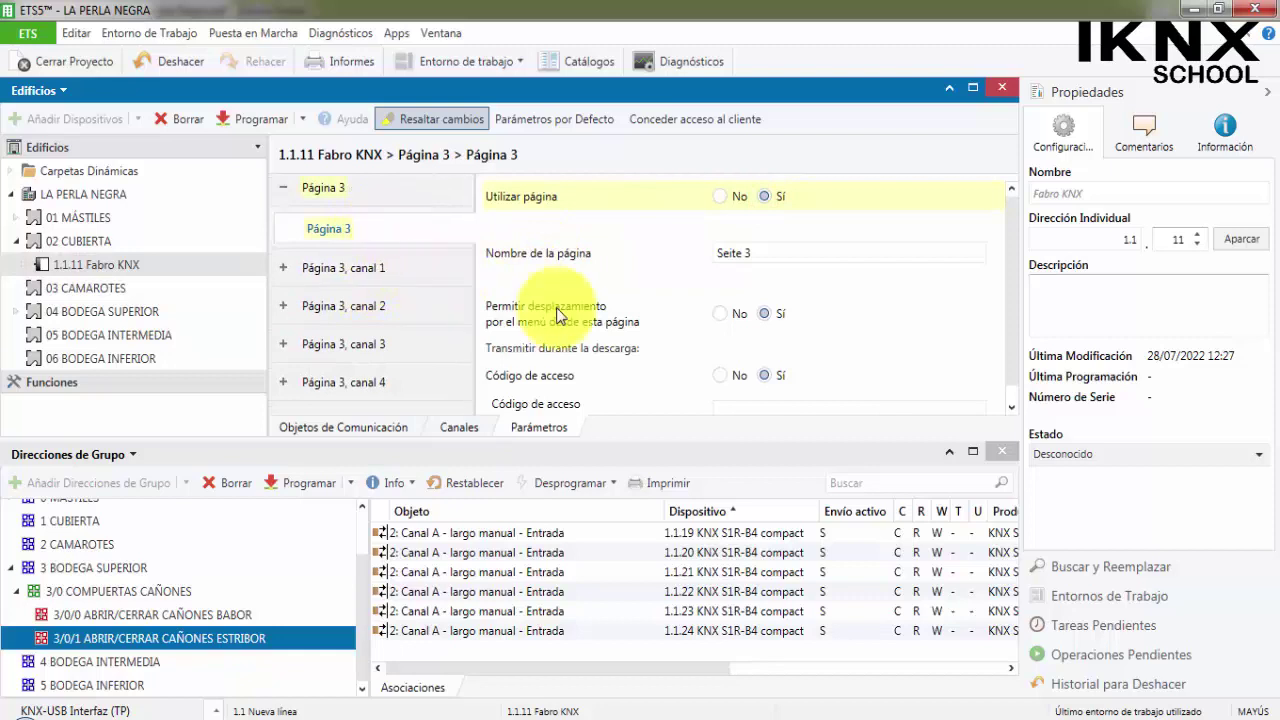
{"action": "triple_click", "coordinate": [766, 253]}
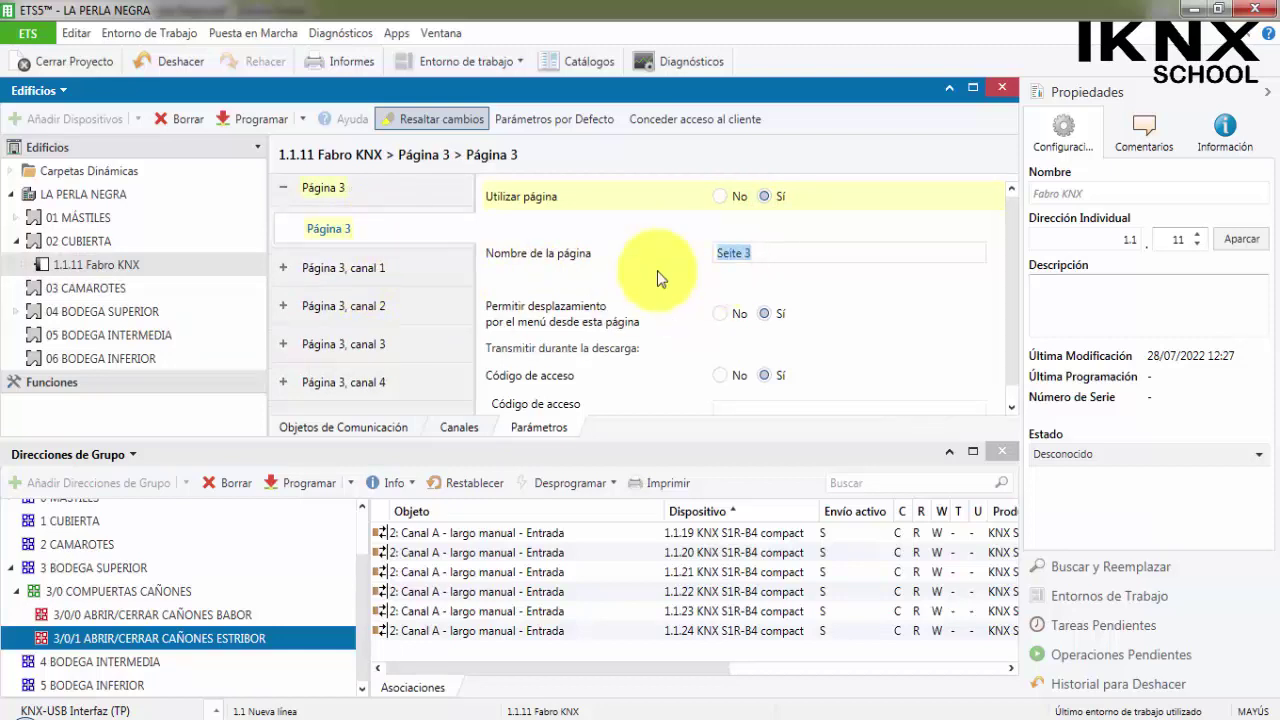
{"action": "type", "text": "BODEGA SUPERIOR"}
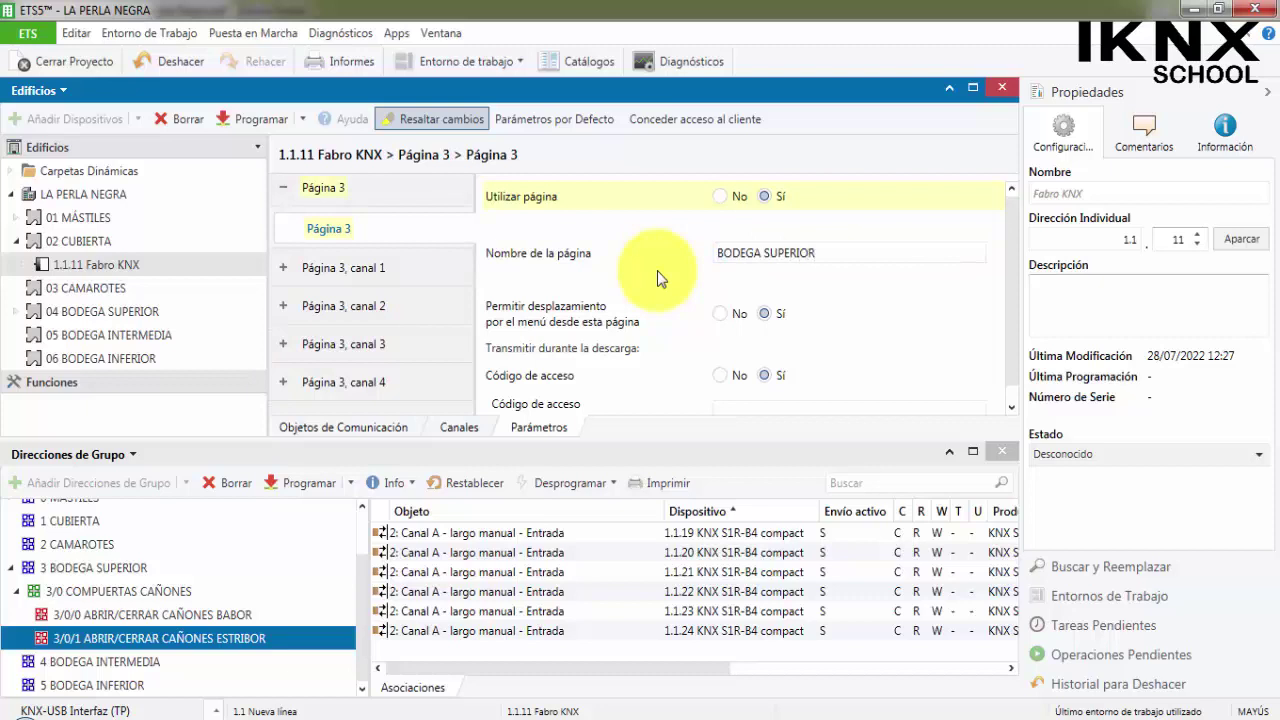
Step: Name channel 1 of Página 3 CAÑONES BABOR and set its function to Entrada 0
{"action": "left_click", "coordinate": [389, 265]}
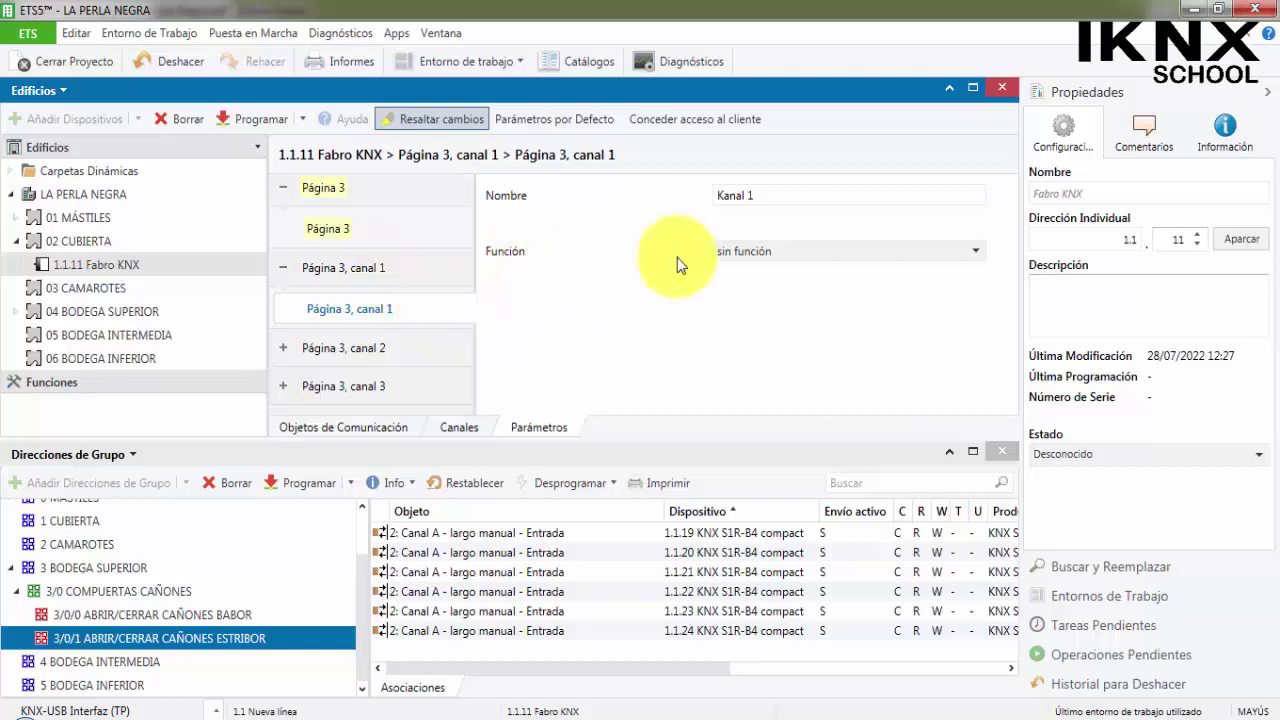
{"action": "triple_click", "coordinate": [778, 192]}
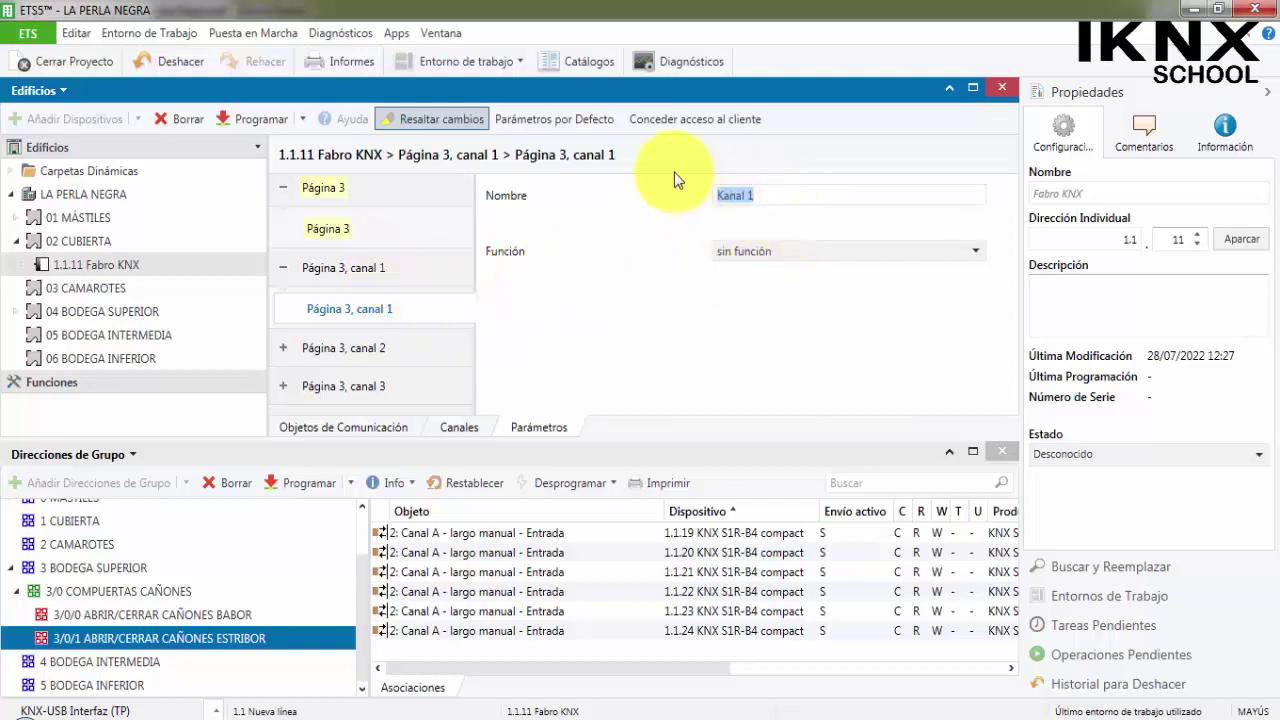
{"action": "key", "text": "BackSpace"}
{"action": "type", "text": "CAÑONES BABOR"}
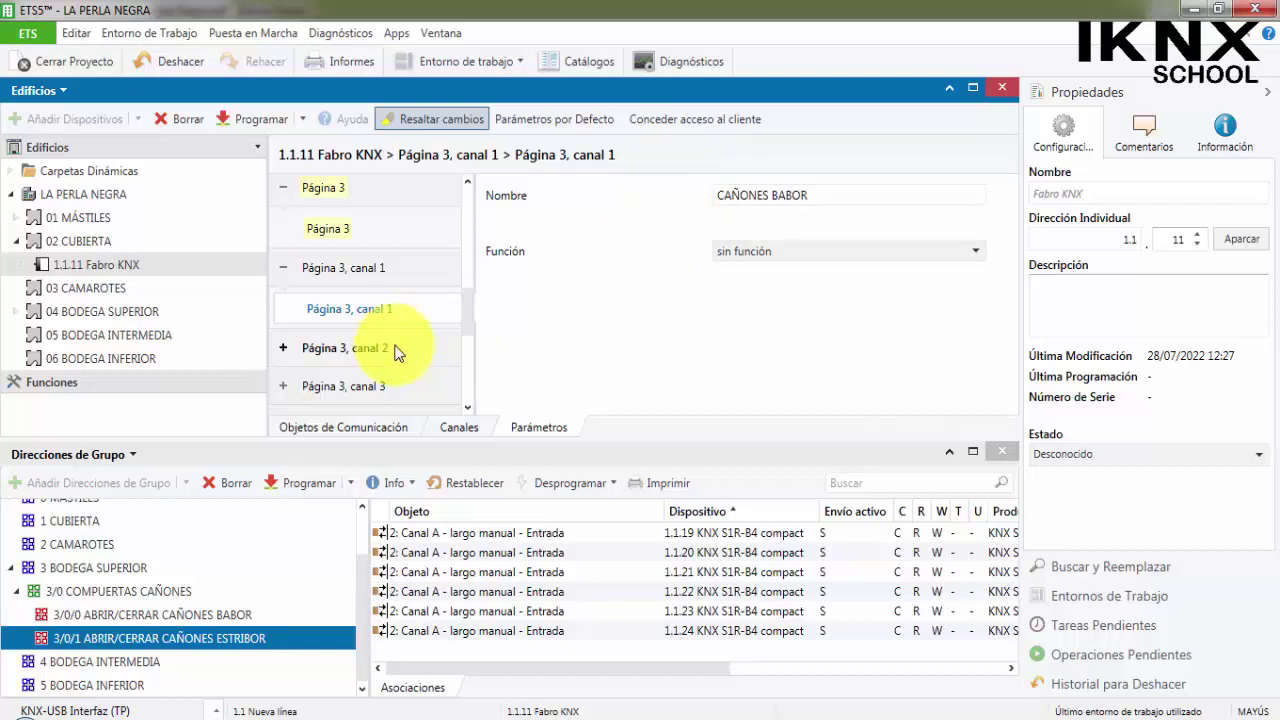
{"action": "left_click", "coordinate": [736, 256]}
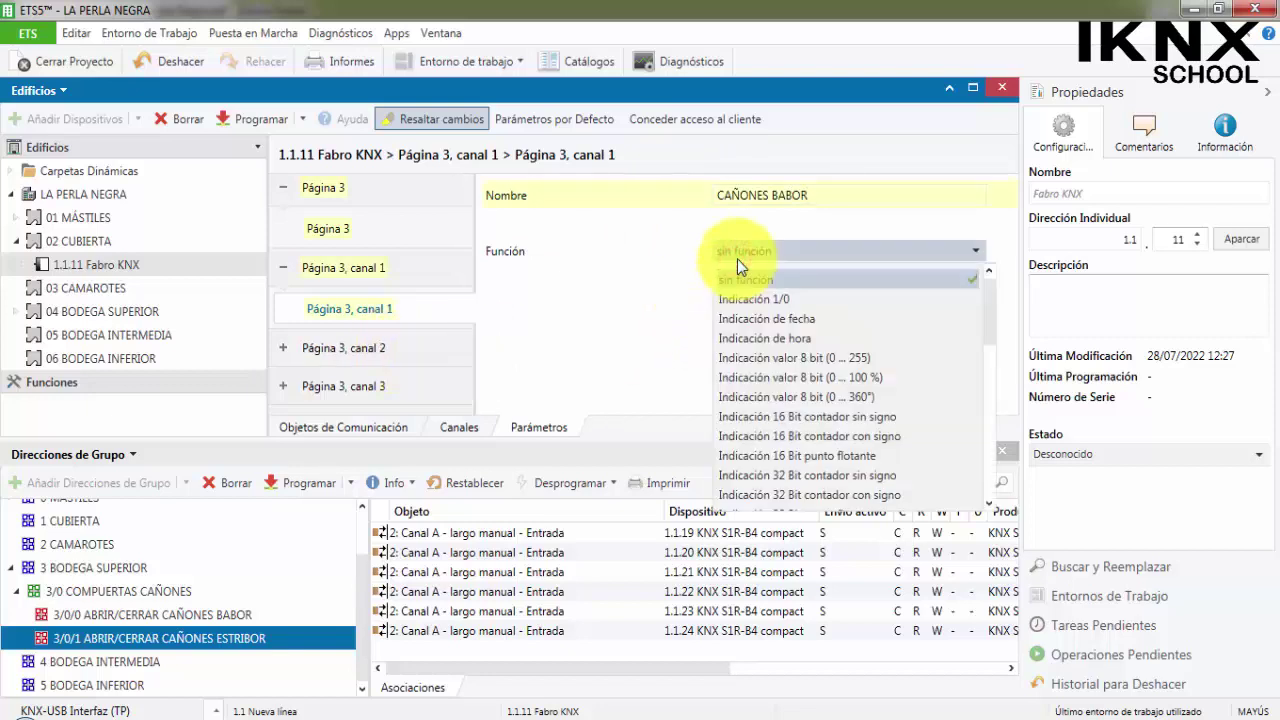
{"action": "scroll", "coordinate": [812, 360], "scroll_direction": "down", "scroll_amount": 2}
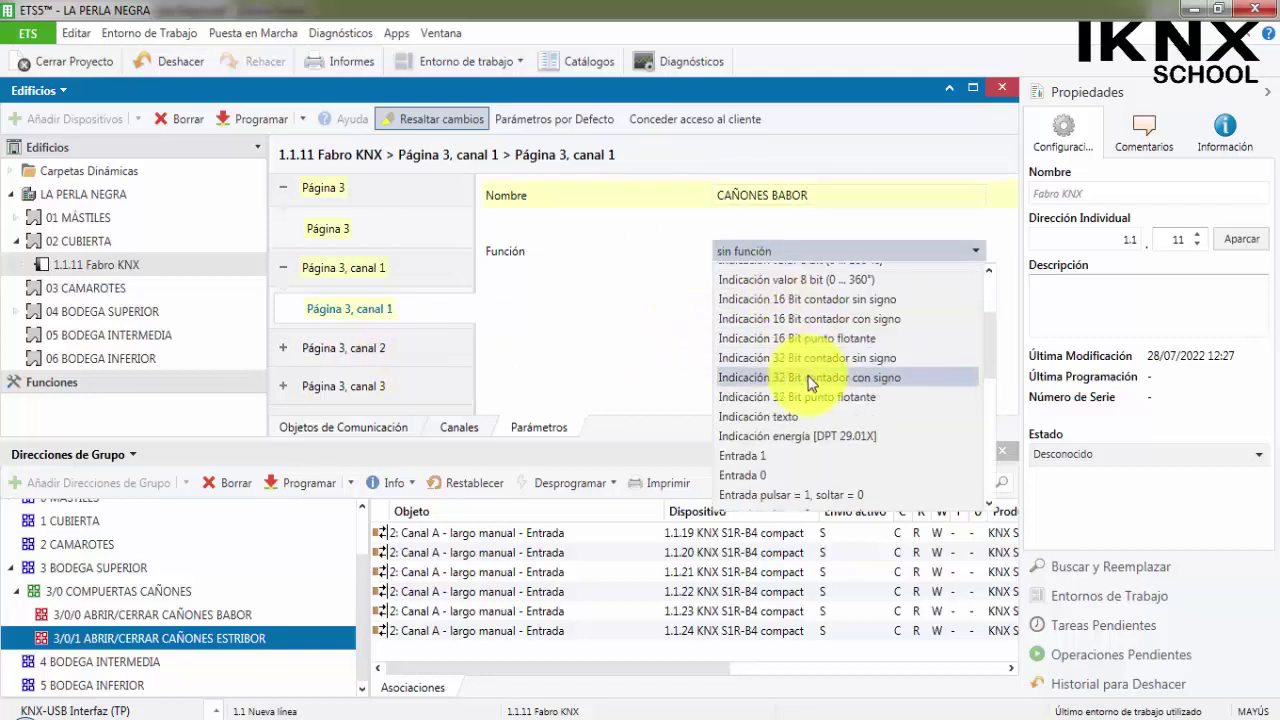
{"action": "left_click", "coordinate": [786, 470]}
Step: Give channel 1 of Página 3 the text ABRIR and the symbol 47 - Buhardilla abierta
{"action": "left_click", "coordinate": [785, 278]}
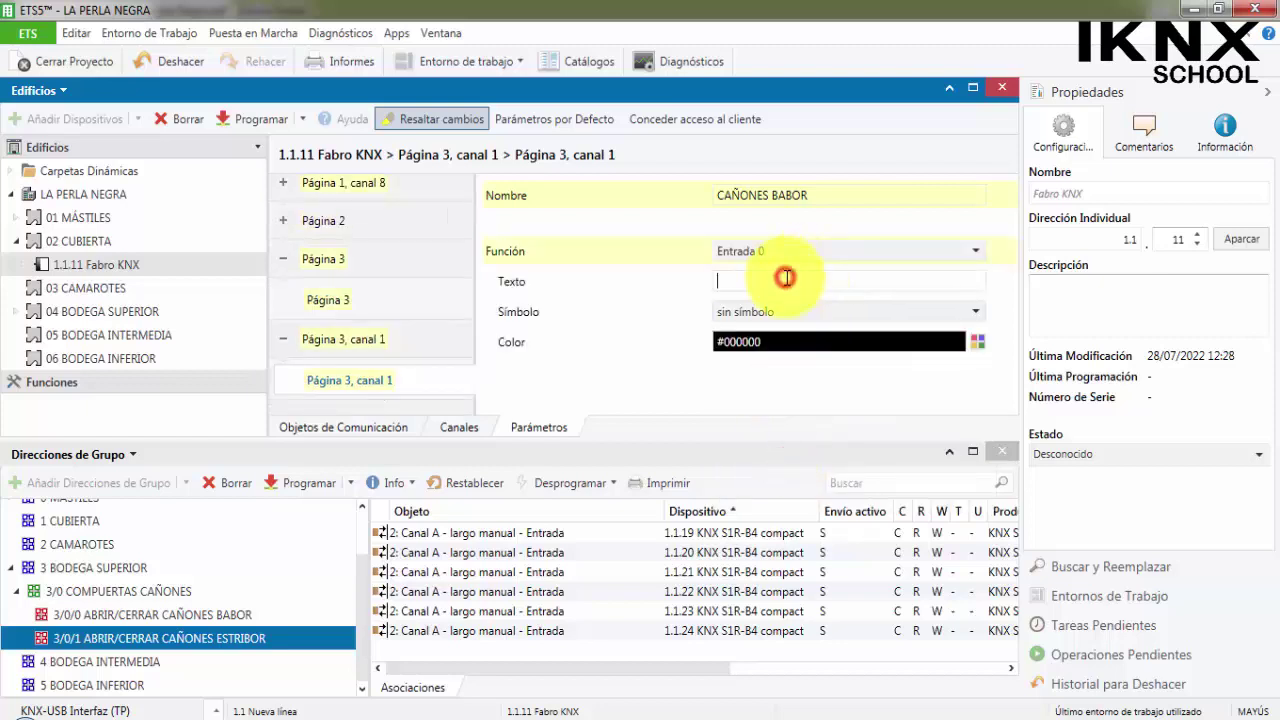
{"action": "type", "text": "ABRIR"}
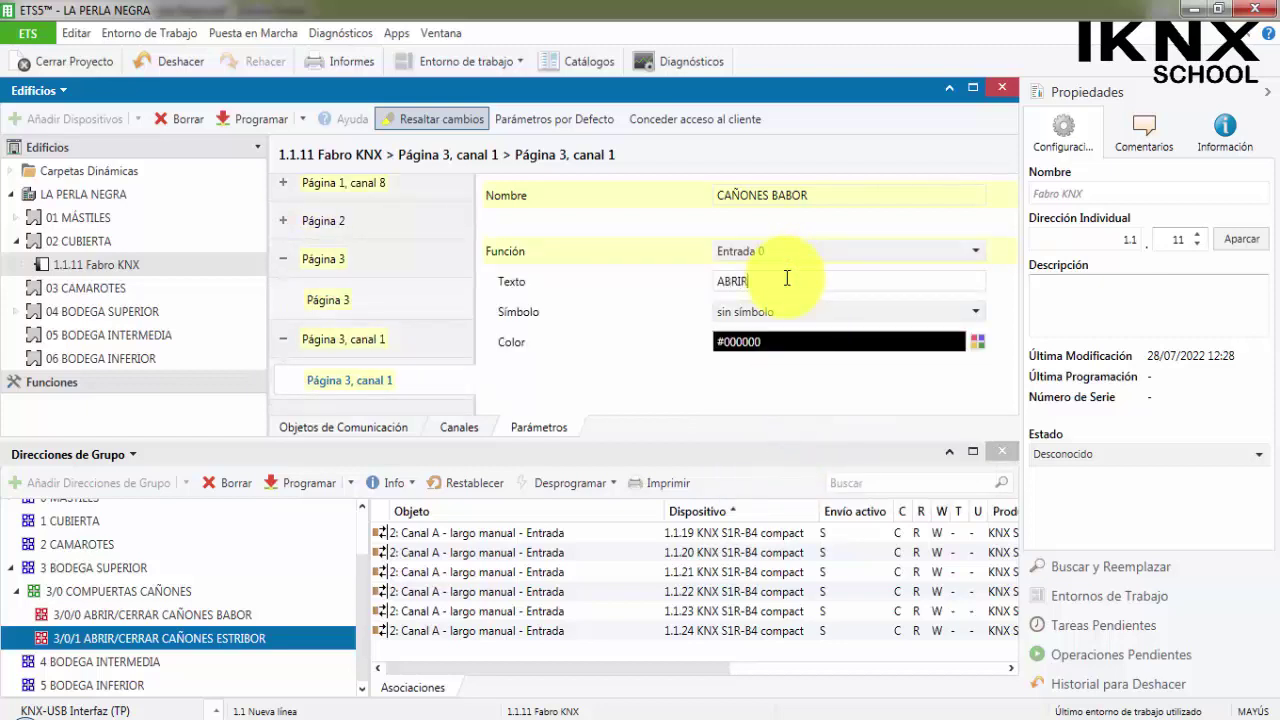
{"action": "left_click", "coordinate": [884, 304]}
{"action": "scroll", "coordinate": [840, 420], "scroll_direction": "down", "scroll_amount": 4}
{"action": "scroll", "coordinate": [836, 422], "scroll_direction": "down", "scroll_amount": 1}
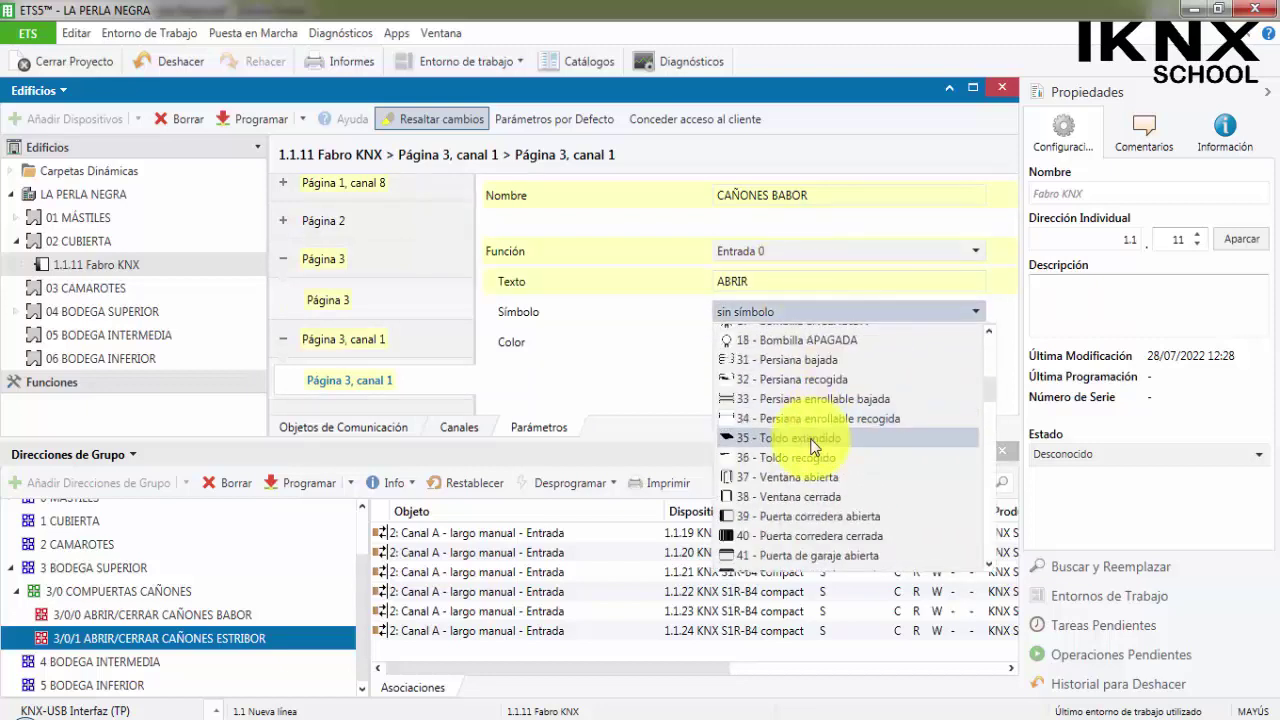
{"action": "scroll", "coordinate": [773, 430], "scroll_direction": "down", "scroll_amount": 1}
{"action": "scroll", "coordinate": [775, 448], "scroll_direction": "down", "scroll_amount": 5}
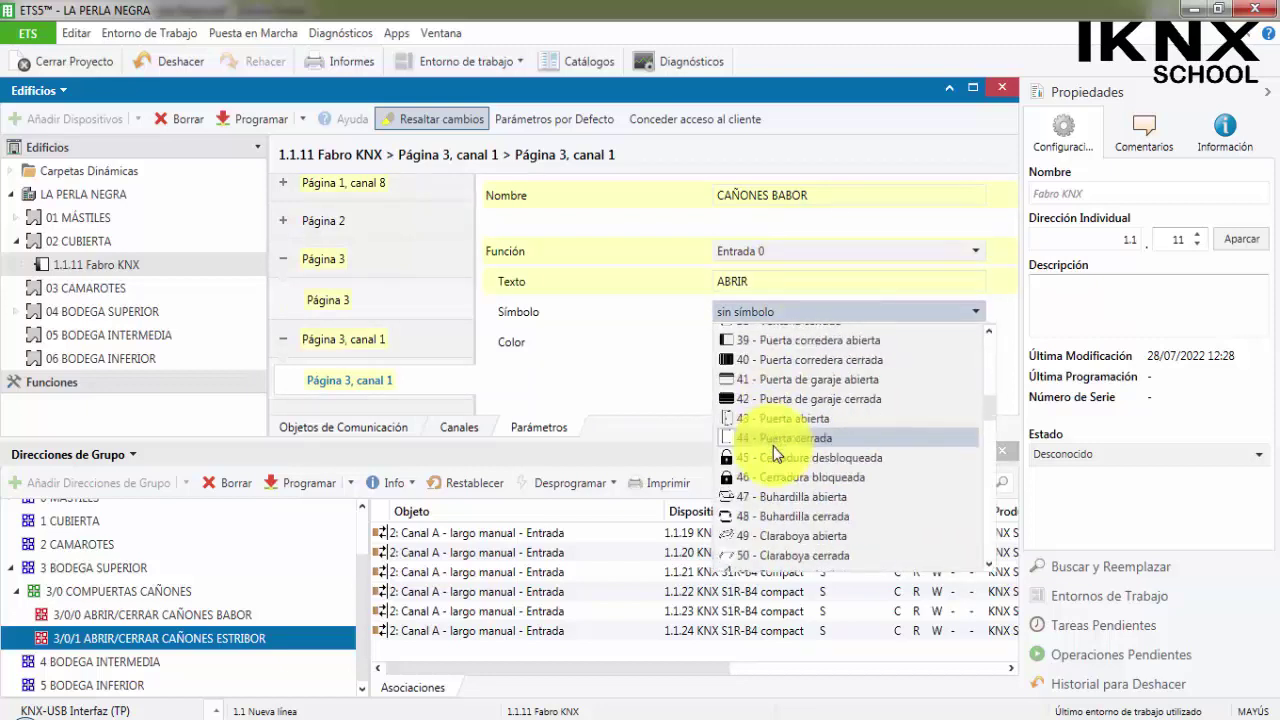
{"action": "scroll", "coordinate": [783, 477], "scroll_direction": "down", "scroll_amount": 4}
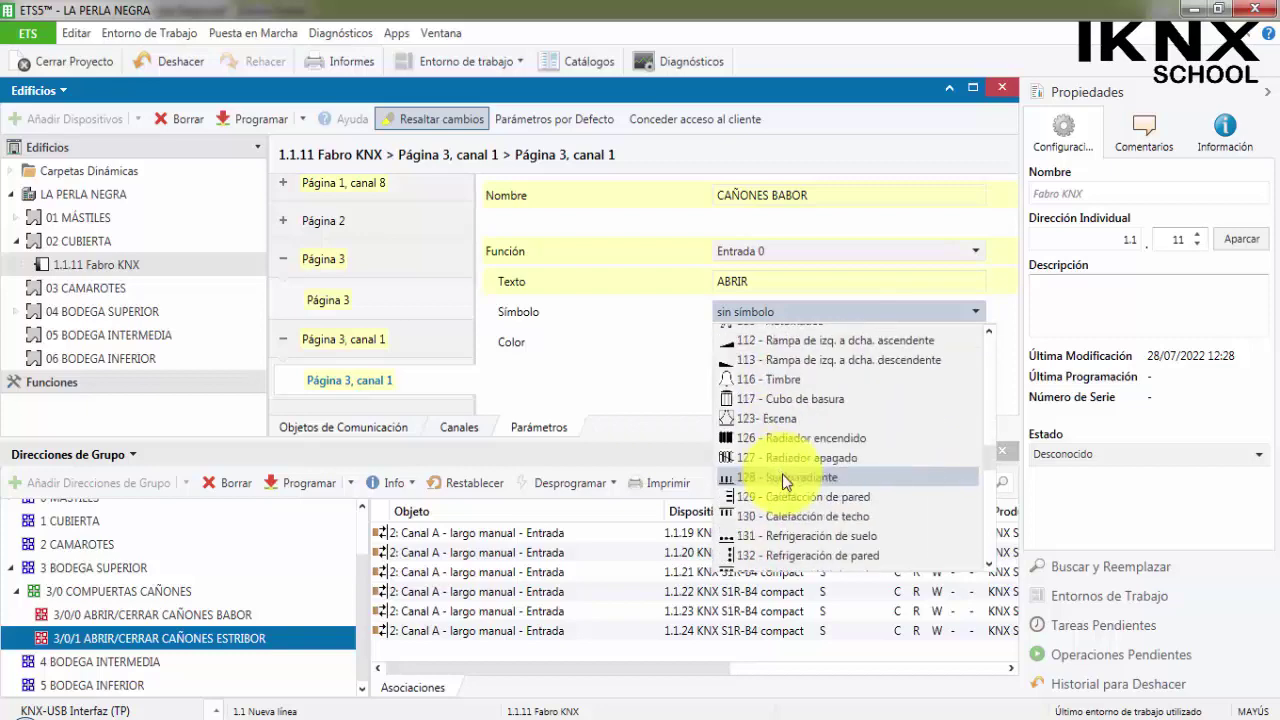
{"action": "scroll", "coordinate": [783, 476], "scroll_direction": "down", "scroll_amount": 1}
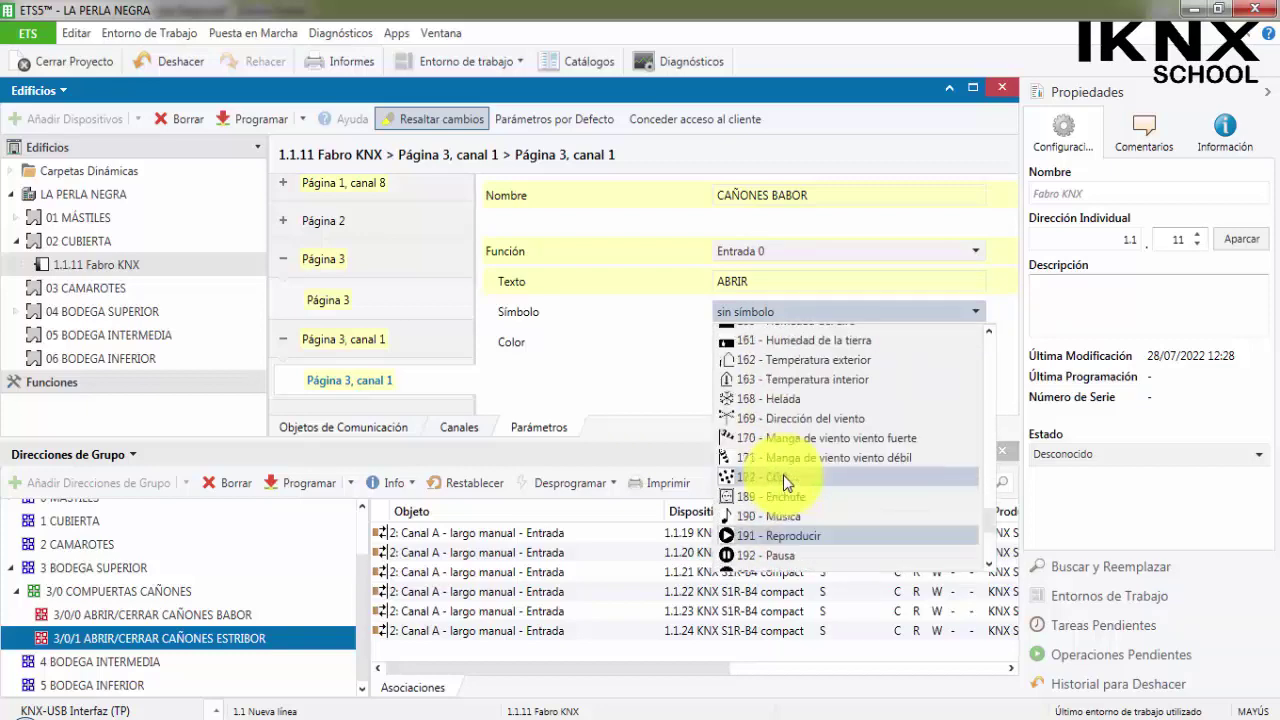
{"action": "scroll", "coordinate": [784, 469], "scroll_direction": "up", "scroll_amount": 5}
{"action": "scroll", "coordinate": [772, 462], "scroll_direction": "up", "scroll_amount": 5}
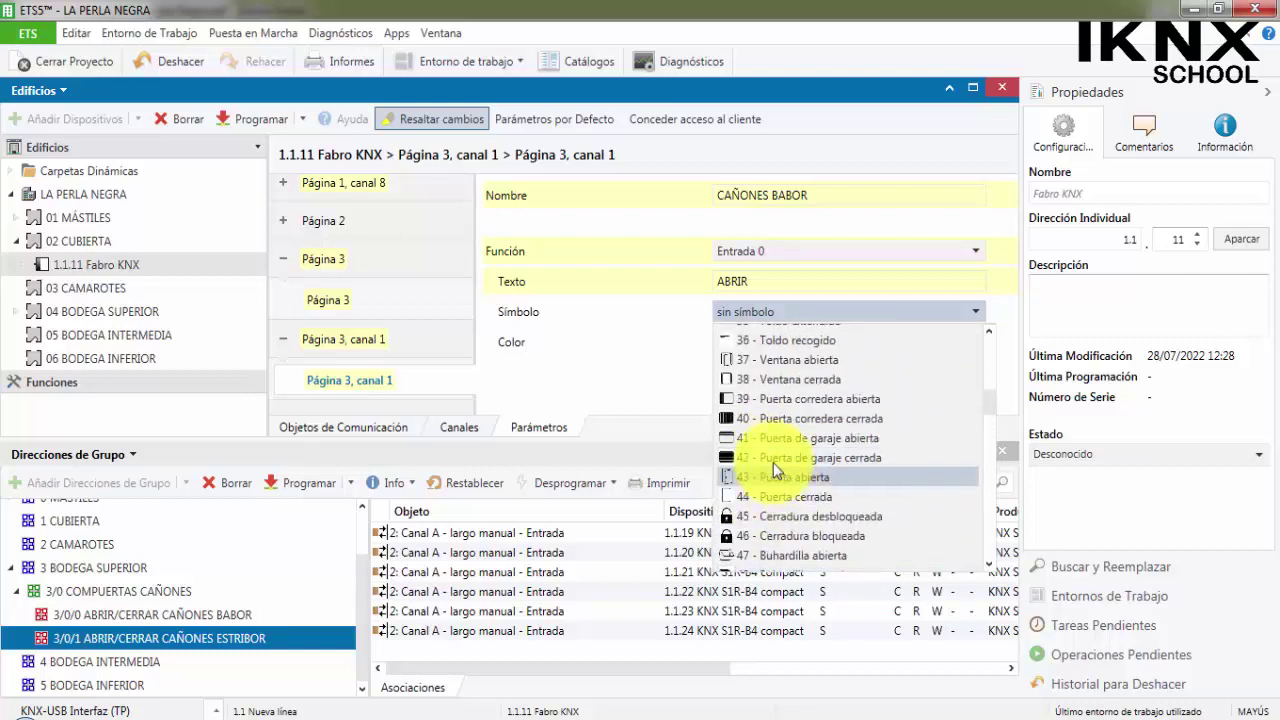
{"action": "scroll", "coordinate": [774, 462], "scroll_direction": "up", "scroll_amount": 3}
{"action": "scroll", "coordinate": [785, 455], "scroll_direction": "up", "scroll_amount": 3}
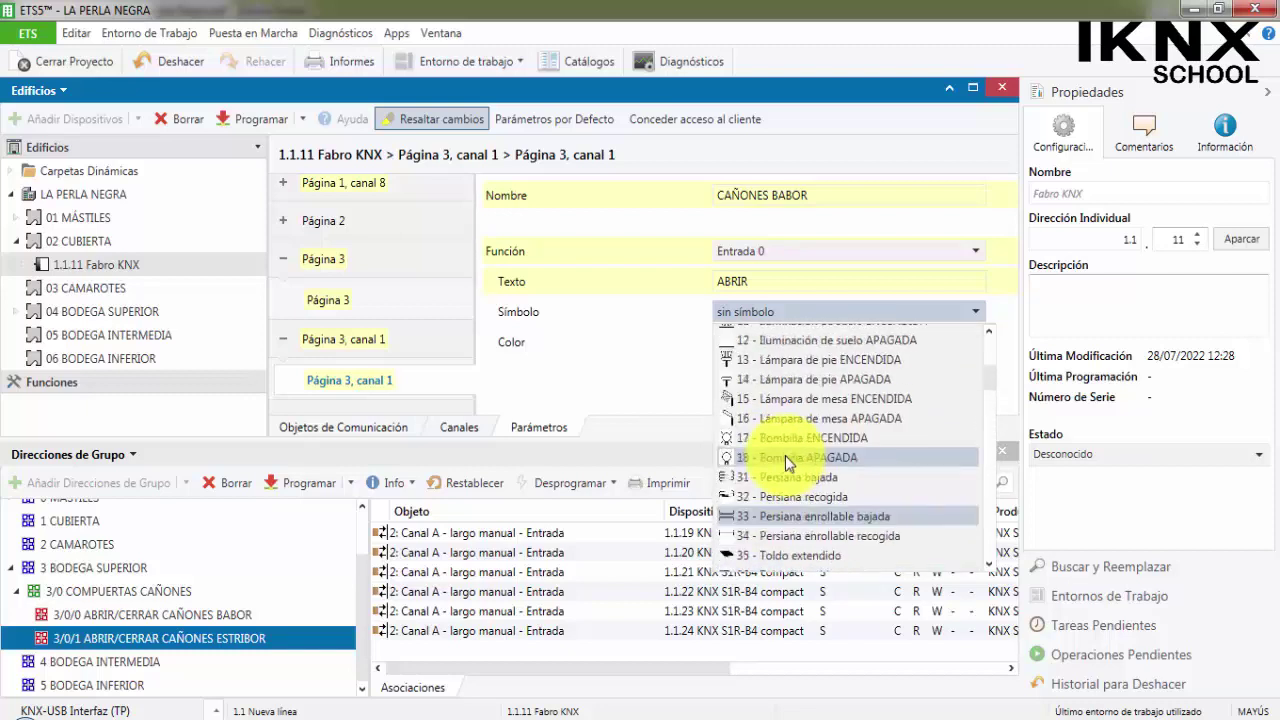
{"action": "scroll", "coordinate": [785, 455], "scroll_direction": "down", "scroll_amount": 3}
{"action": "scroll", "coordinate": [787, 478], "scroll_direction": "down", "scroll_amount": 3}
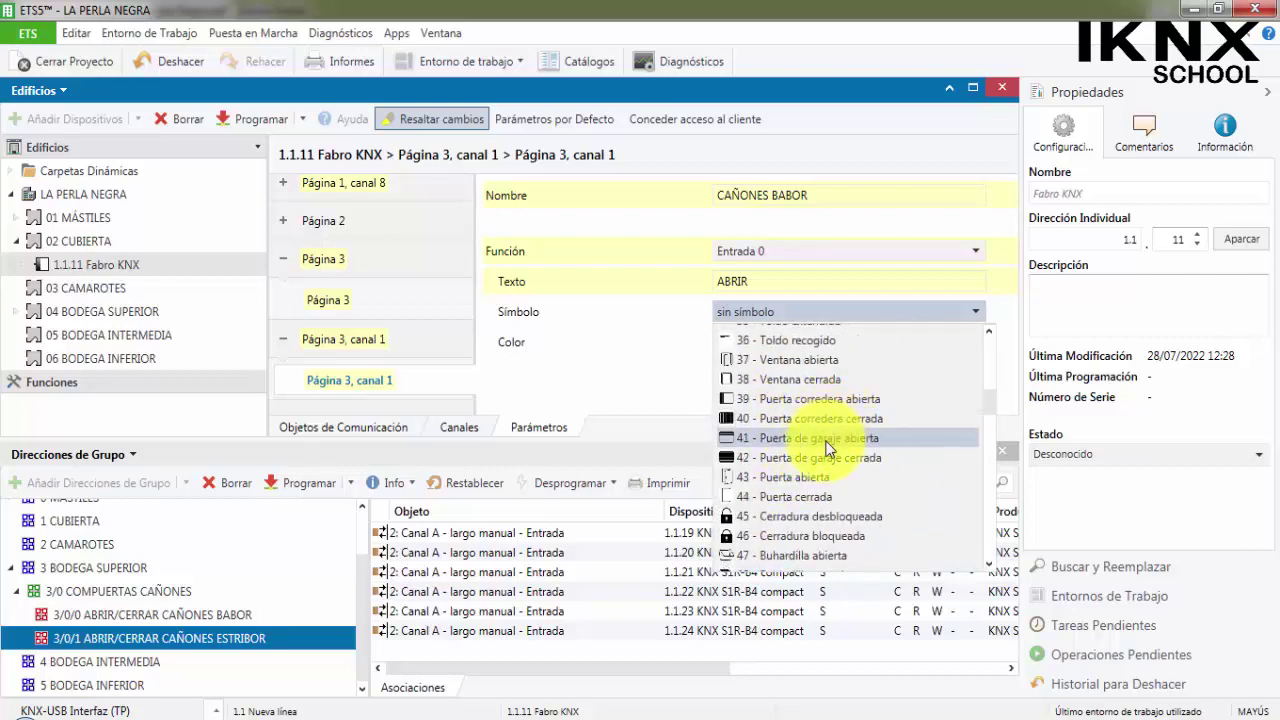
{"action": "scroll", "coordinate": [825, 457], "scroll_direction": "down", "scroll_amount": 1}
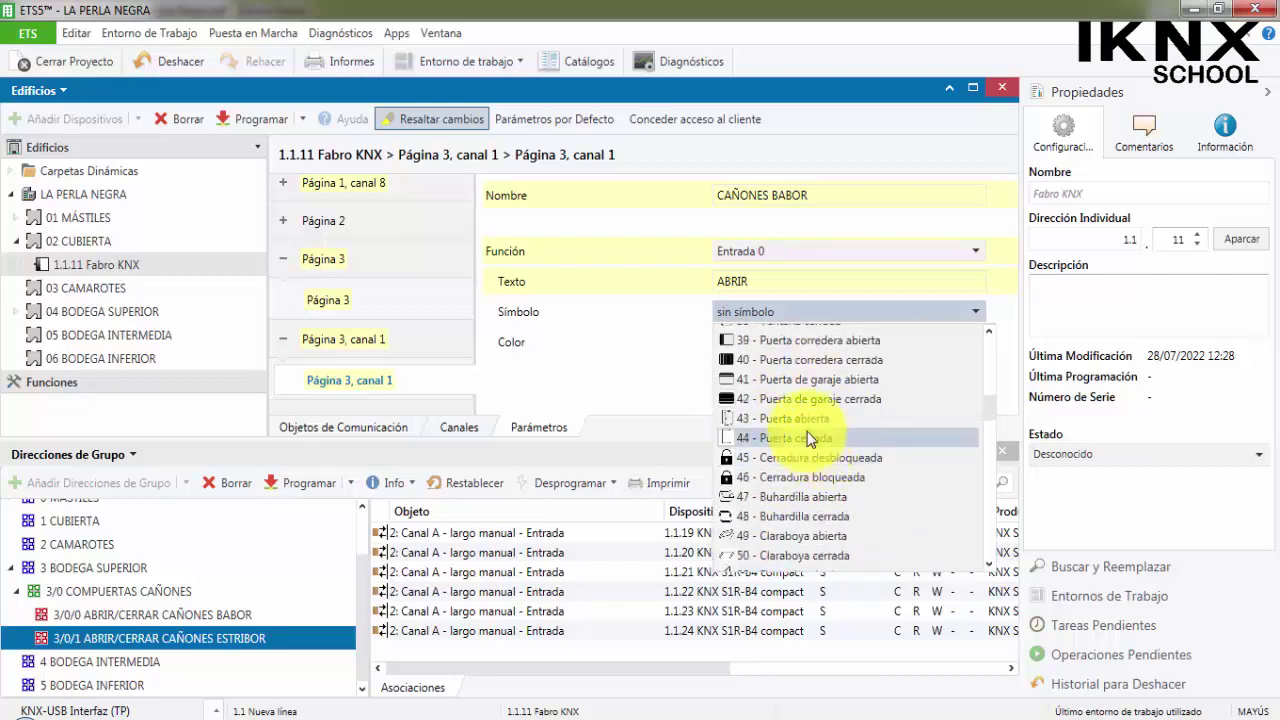
{"action": "left_click", "coordinate": [834, 495]}
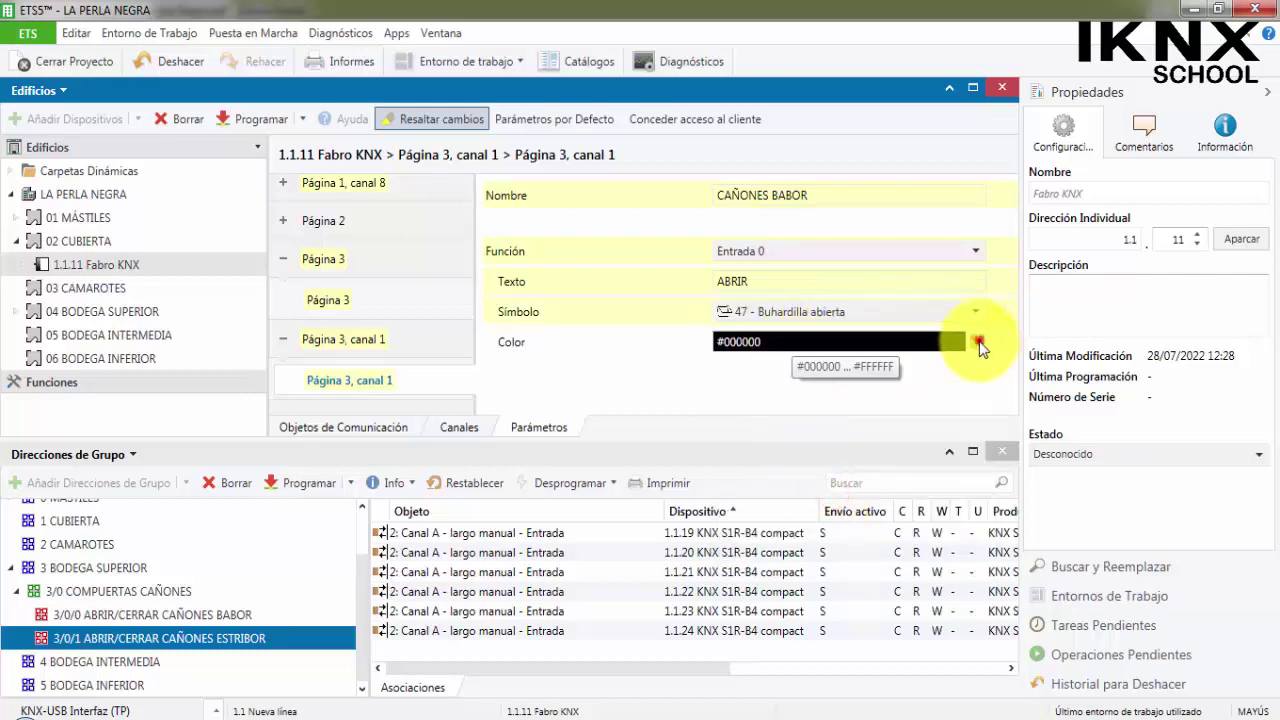
Step: Set the symbol color of Página 3, canal 1 to blue, #0000FF
{"action": "left_click", "coordinate": [979, 342]}
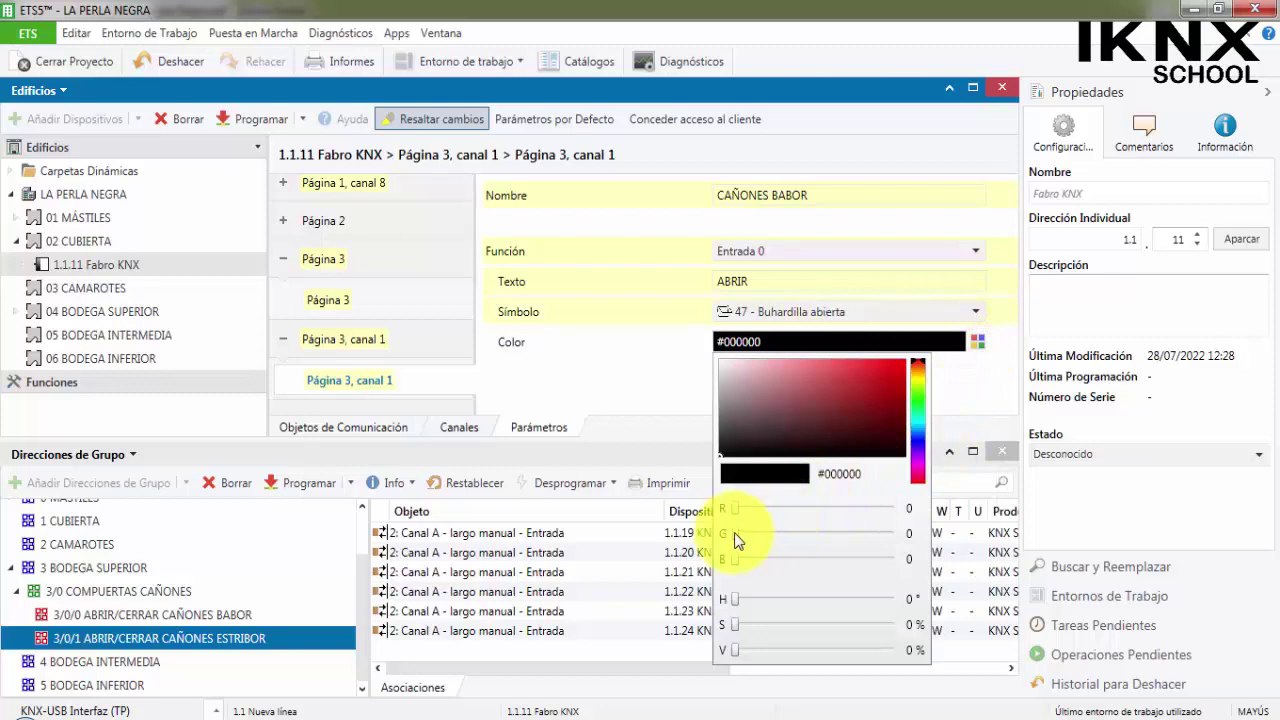
{"action": "left_click_drag", "start_coordinate": [736, 559], "coordinate": [894, 586]}
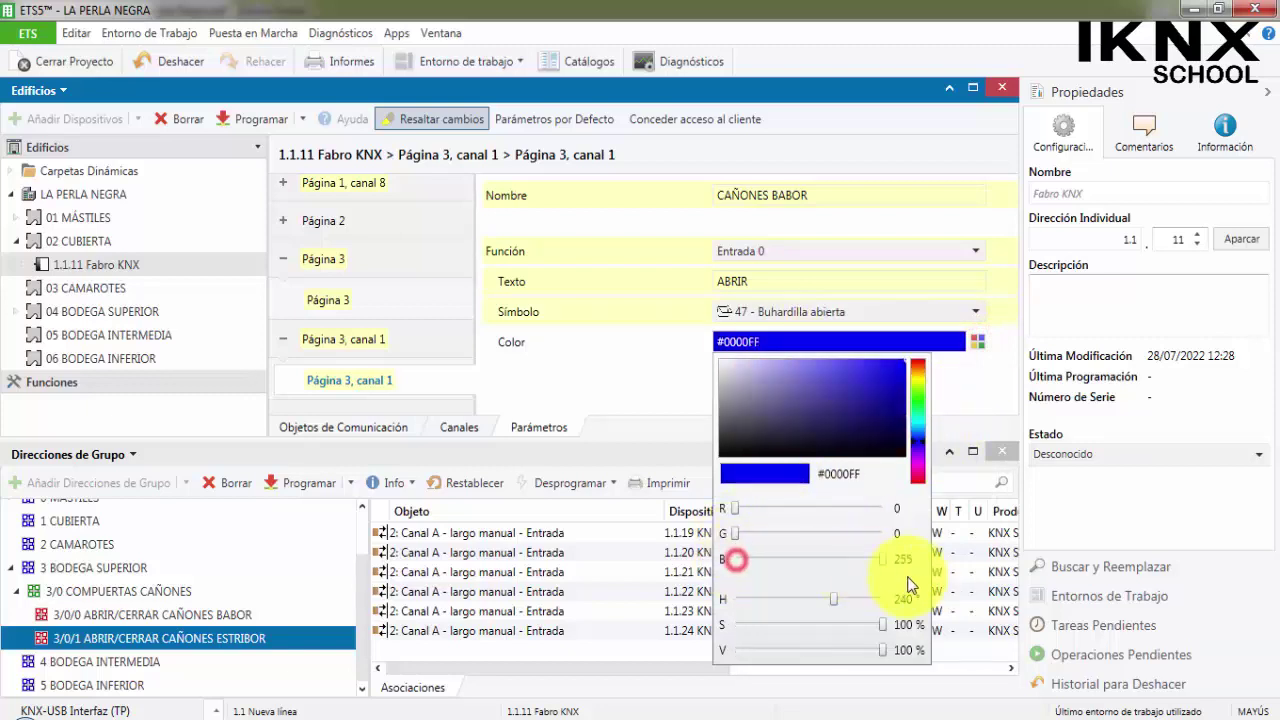
{"action": "left_click", "coordinate": [1012, 398]}
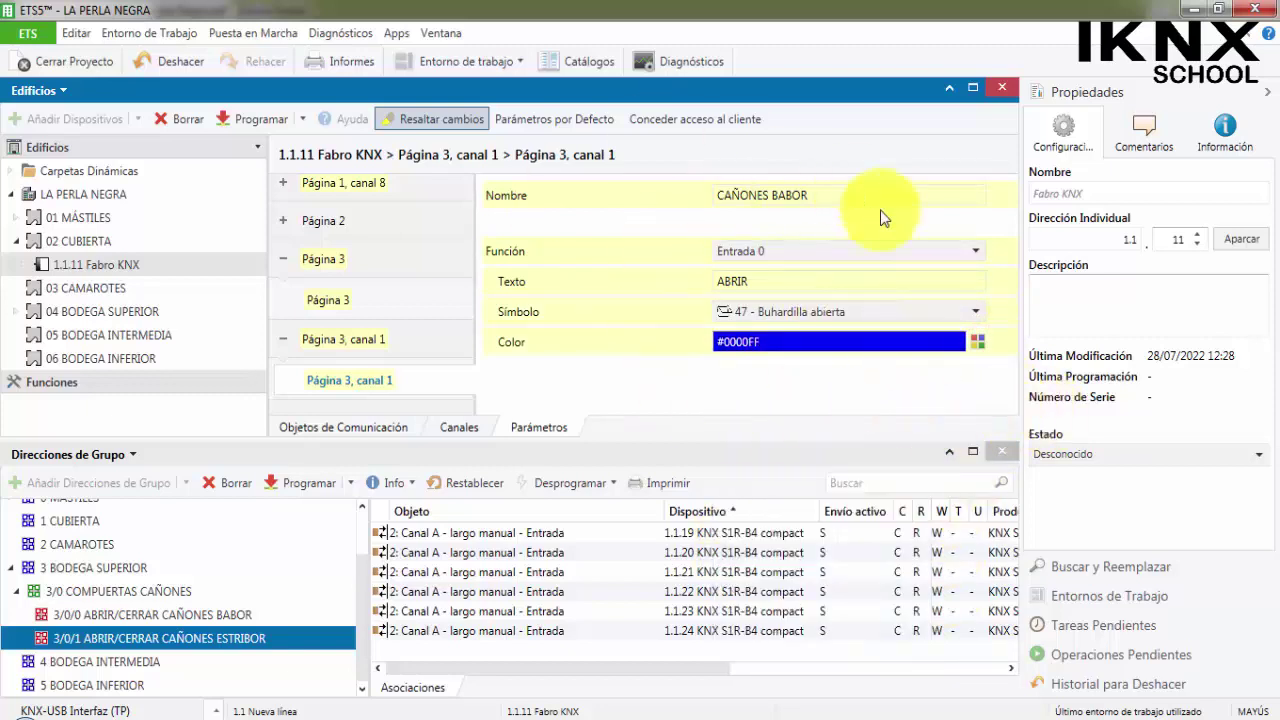
Step: Reuse channel 1's name CAÑONES BABOR as the name of channel 5 on Página 3
{"action": "left_click", "coordinate": [816, 194]}
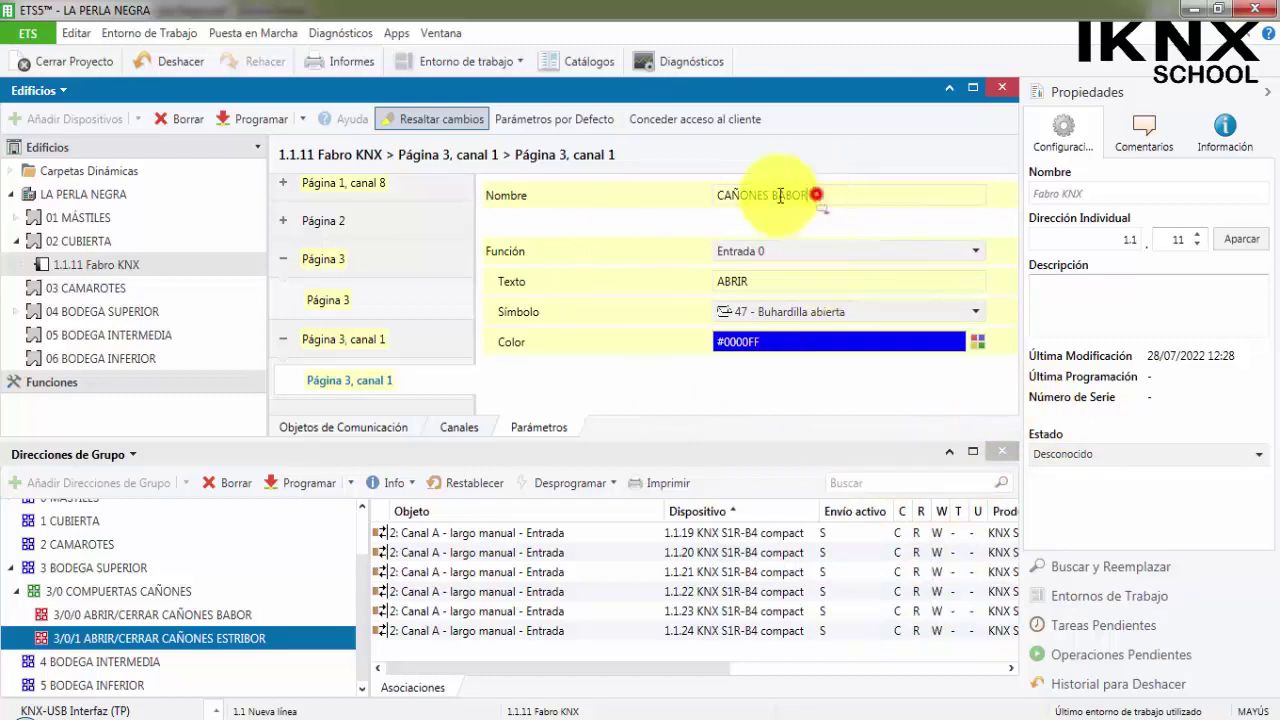
{"action": "left_click_drag", "start_coordinate": [780, 195], "coordinate": [690, 194]}
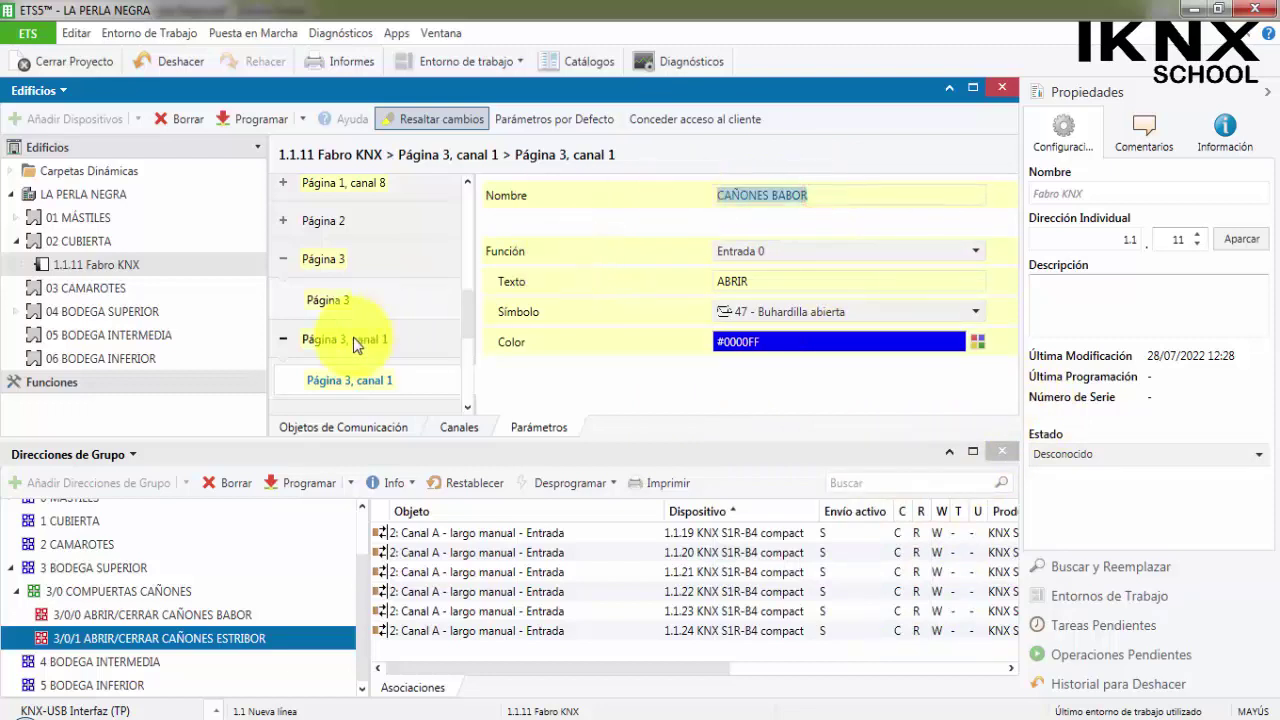
{"action": "scroll", "coordinate": [353, 337], "scroll_direction": "down", "scroll_amount": 5}
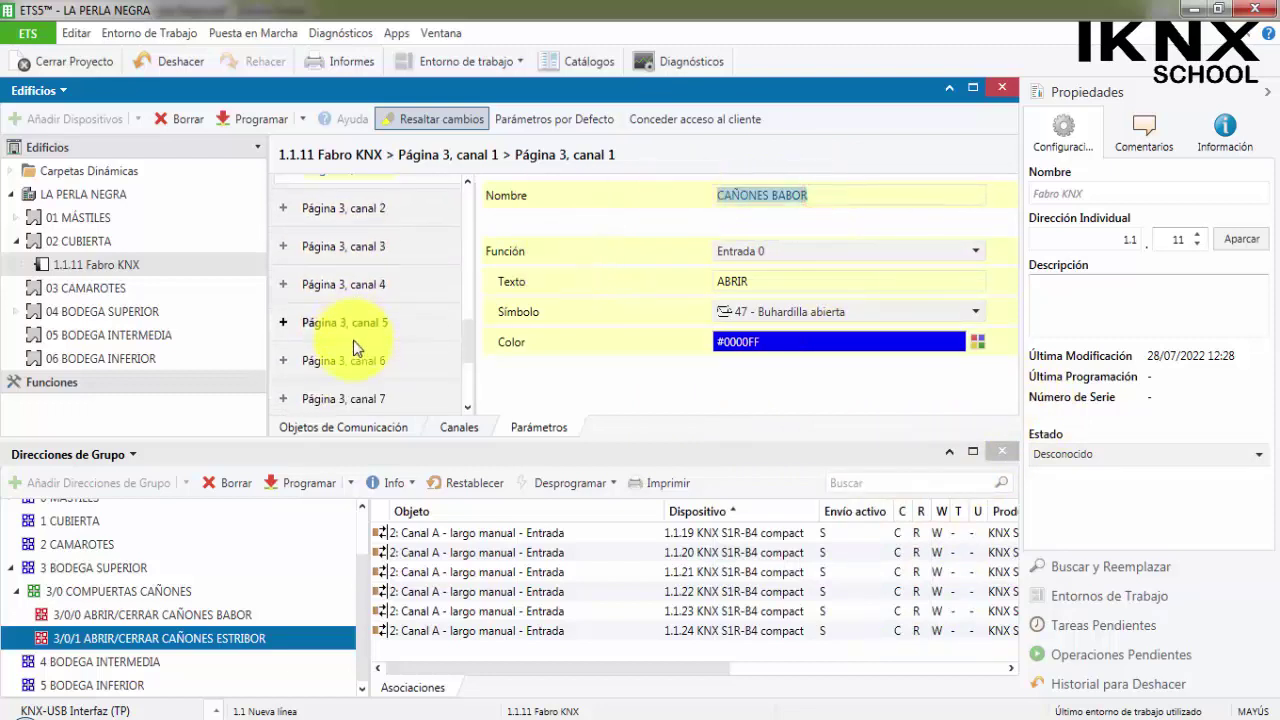
{"action": "scroll", "coordinate": [353, 340], "scroll_direction": "up", "scroll_amount": 2}
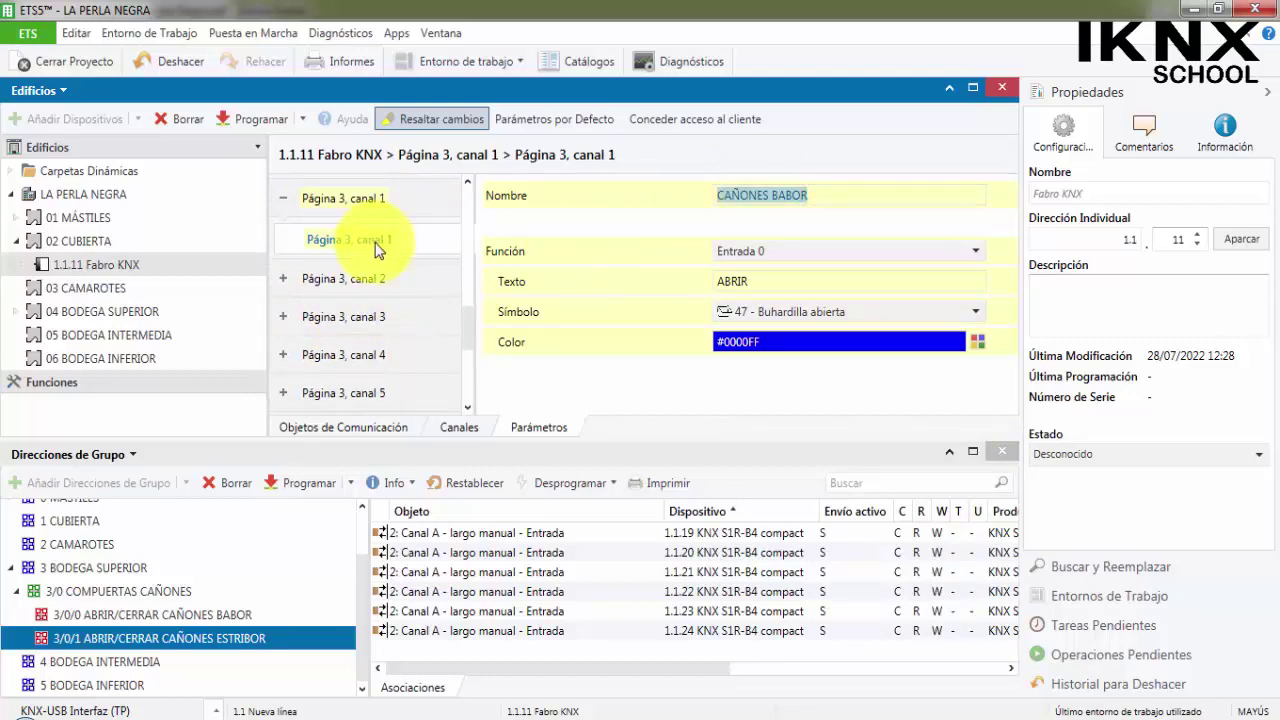
{"action": "left_click", "coordinate": [369, 392]}
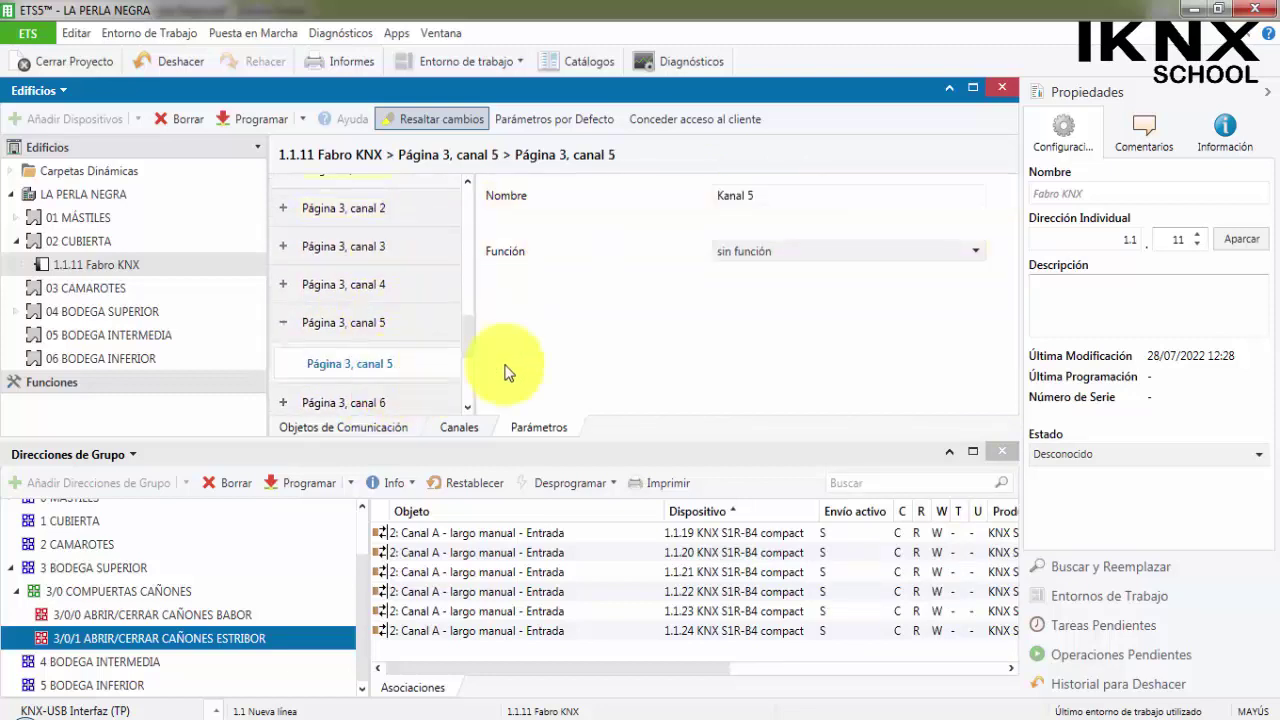
{"action": "triple_click", "coordinate": [774, 196]}
{"action": "type", "text": "CAÑONES BABOR"}
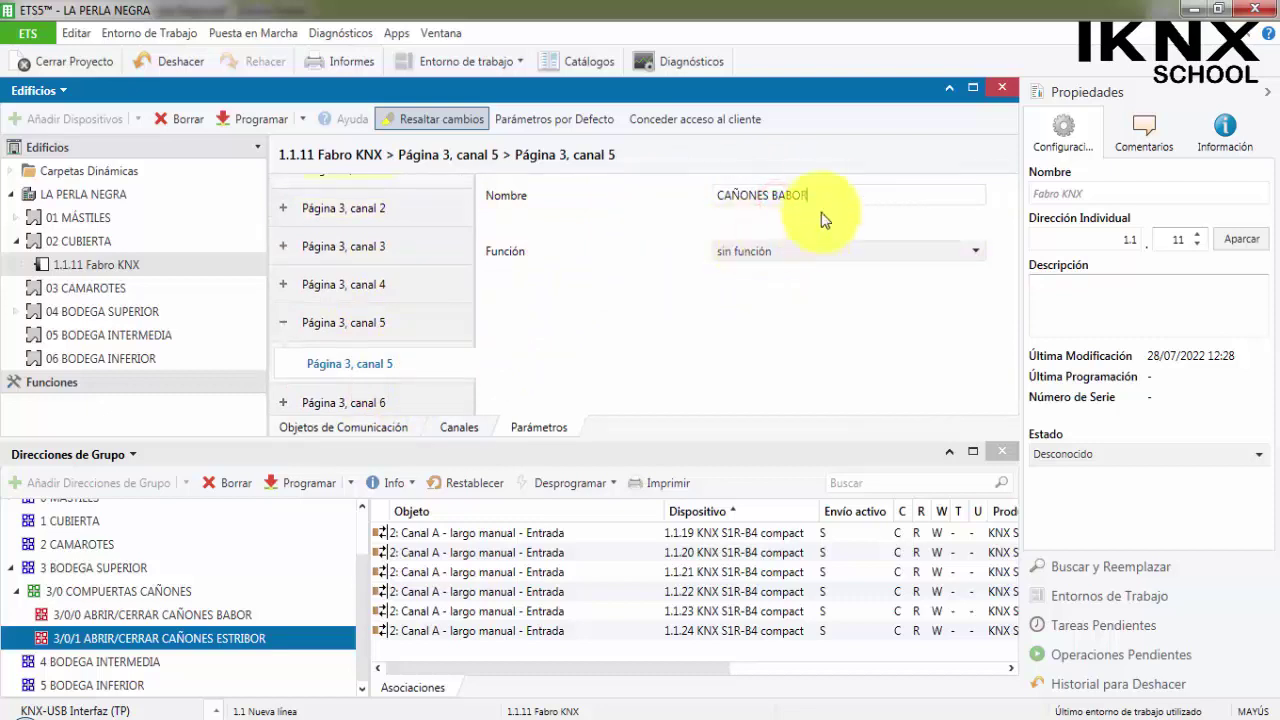
Step: Set the function of Página 3, canal 5 to Entrada 1 and its text to CERRAR
{"action": "left_click", "coordinate": [806, 252]}
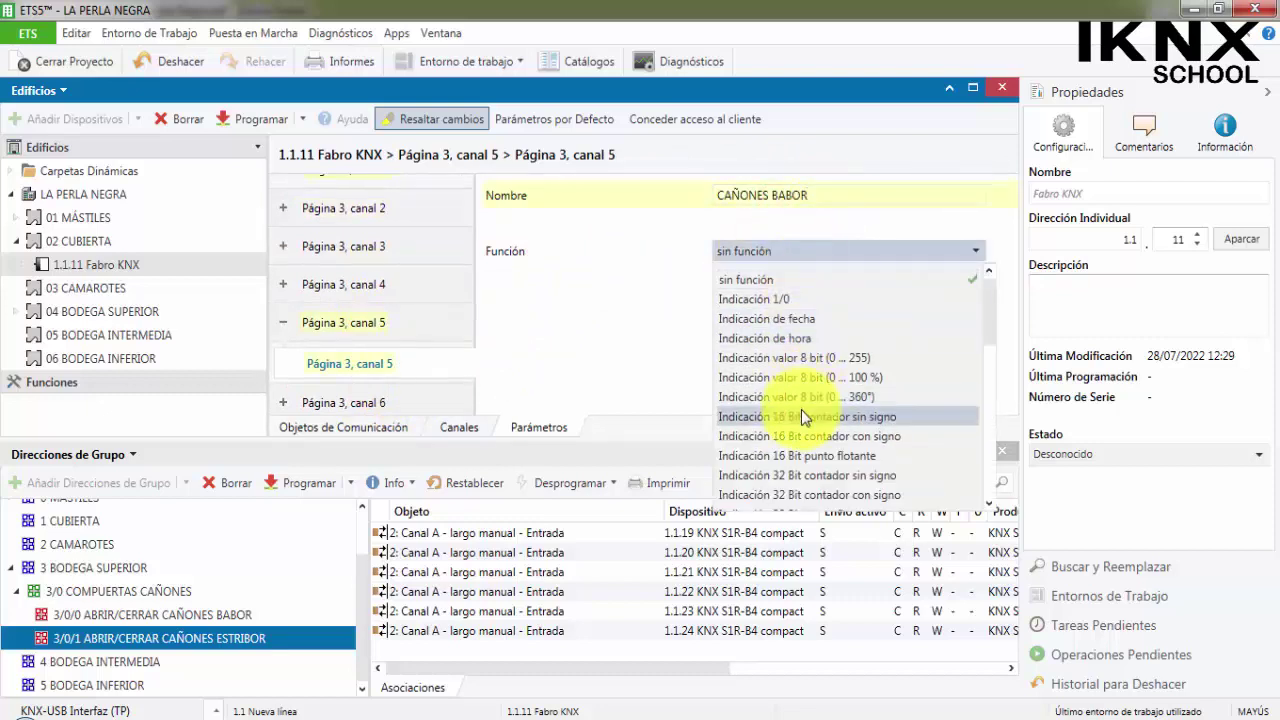
{"action": "scroll", "coordinate": [801, 412], "scroll_direction": "down", "scroll_amount": 3}
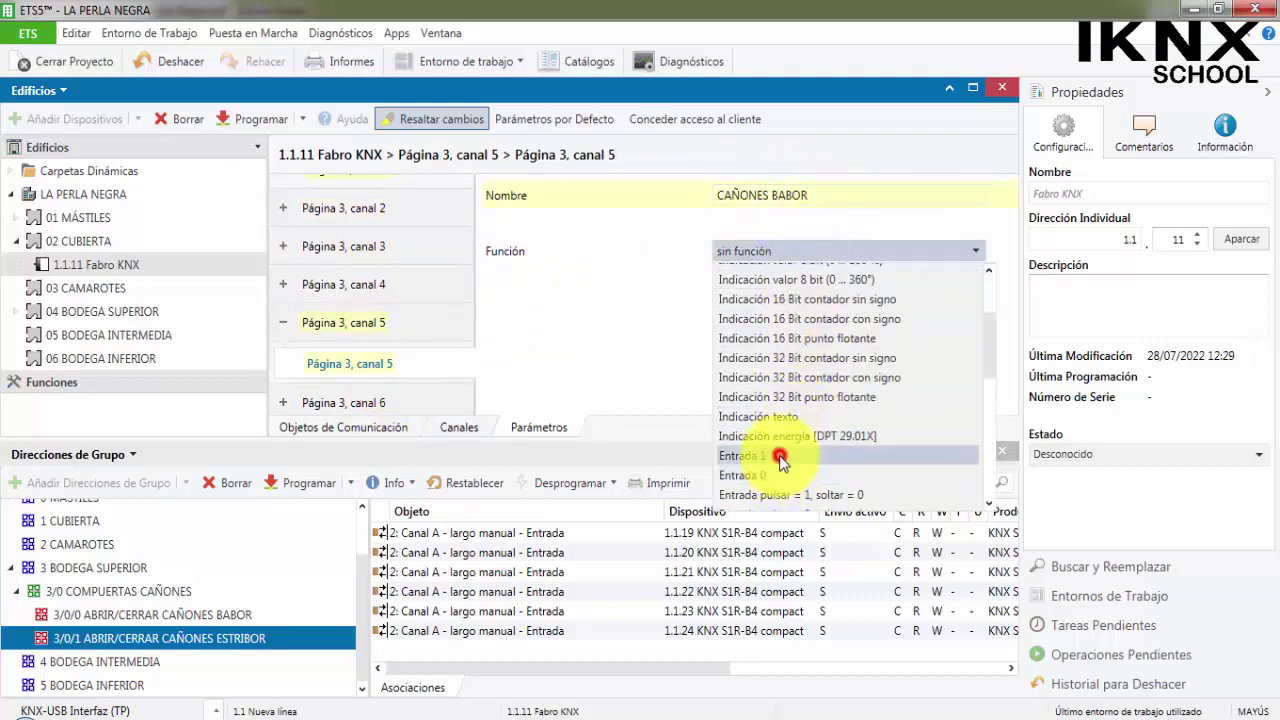
{"action": "left_click", "coordinate": [780, 456]}
{"action": "left_click", "coordinate": [820, 279]}
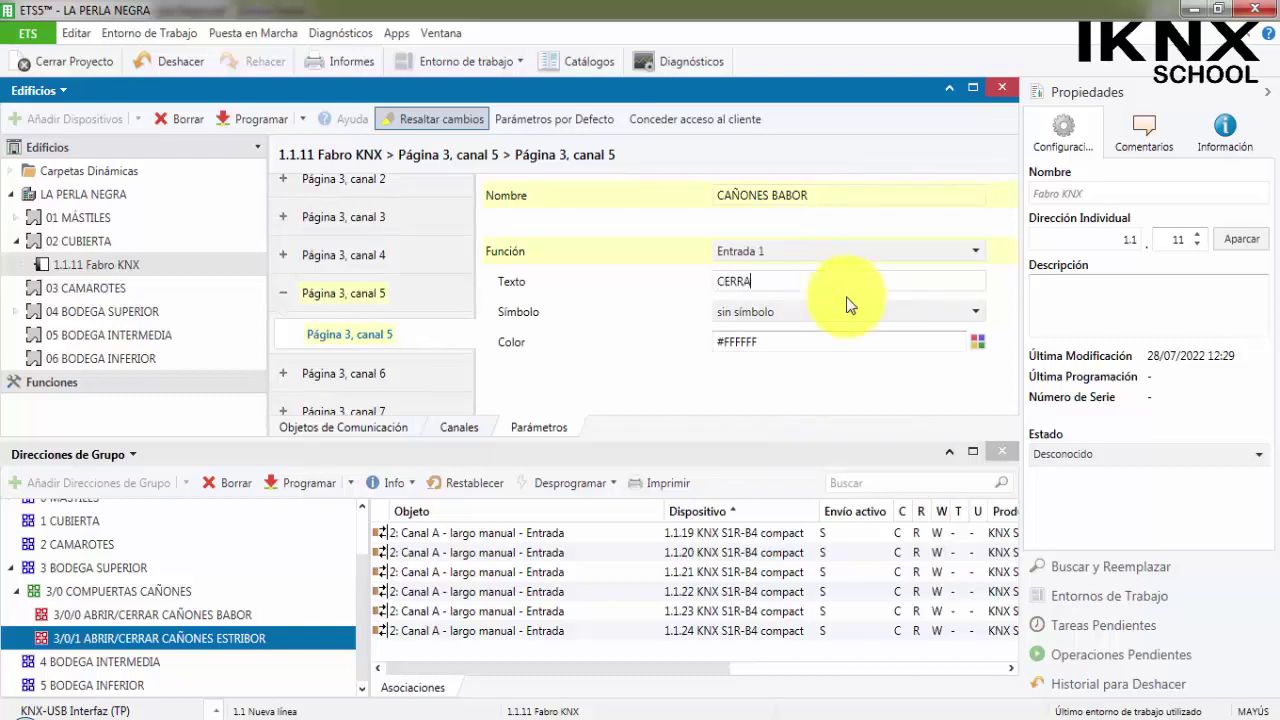
Step: Check the symbol used in channel 1 and assign channel 5 the matching symbol 48 - Buhardilla cerrada
{"action": "scroll", "coordinate": [414, 271], "scroll_direction": "up", "scroll_amount": 2}
{"action": "left_click", "coordinate": [376, 212]}
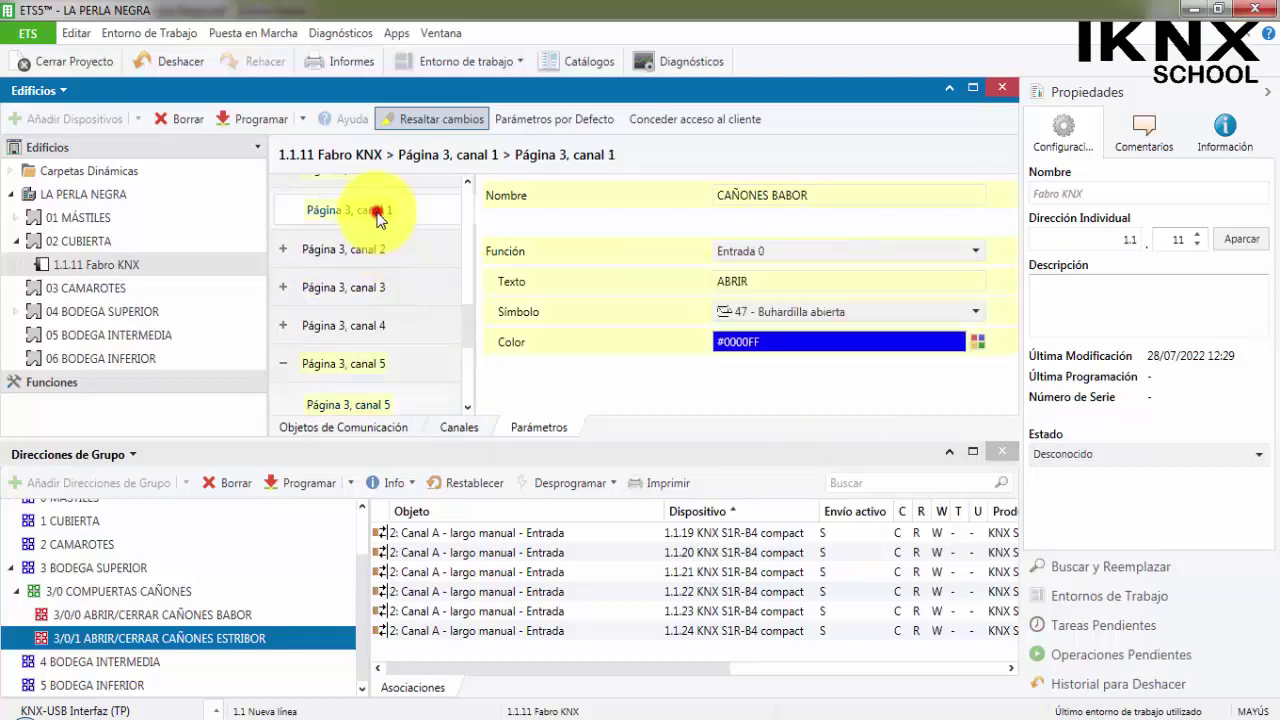
{"action": "scroll", "coordinate": [385, 255], "scroll_direction": "down", "scroll_amount": 2}
{"action": "left_click", "coordinate": [387, 335]}
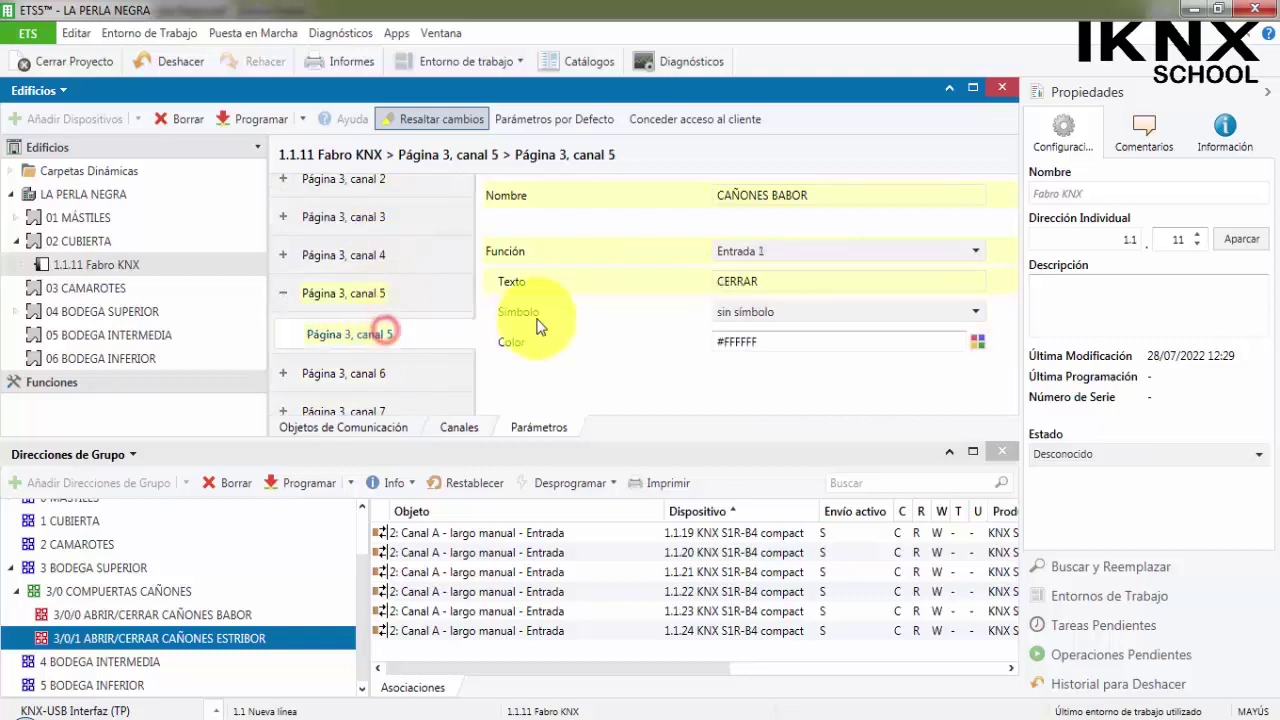
{"action": "left_click", "coordinate": [745, 312]}
{"action": "scroll", "coordinate": [771, 423], "scroll_direction": "down", "scroll_amount": 5}
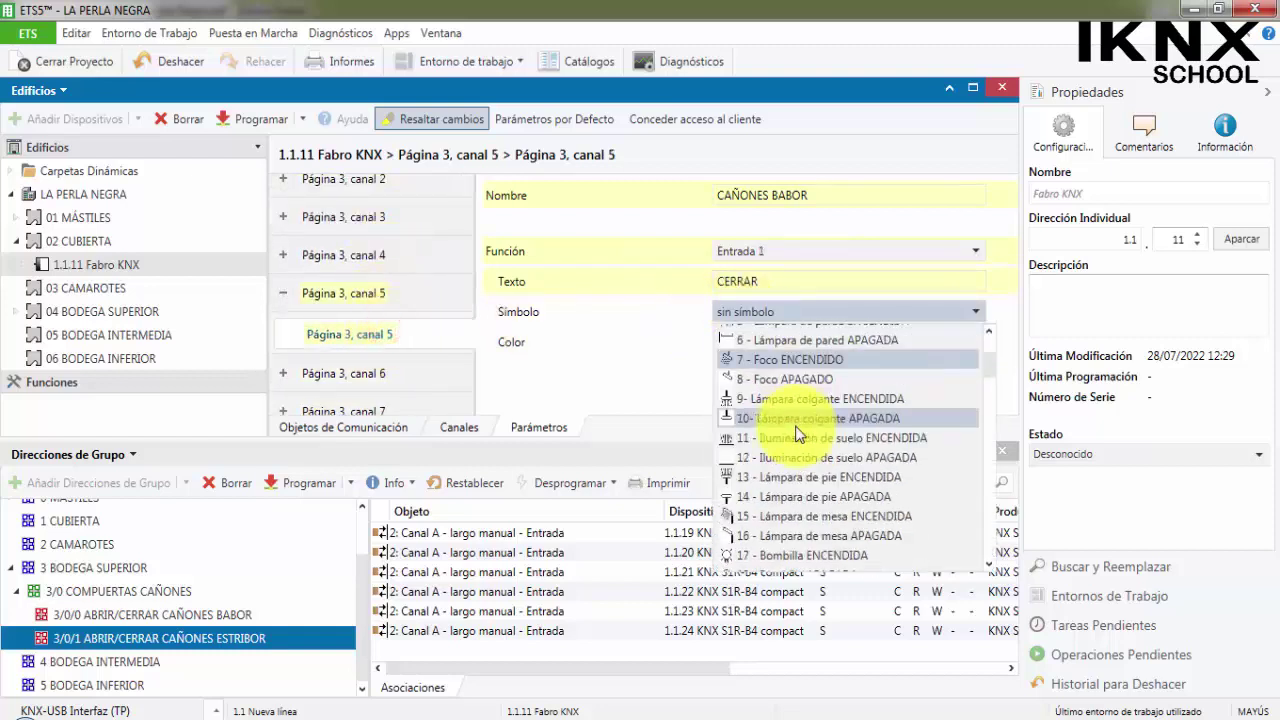
{"action": "scroll", "coordinate": [783, 480], "scroll_direction": "down", "scroll_amount": 3}
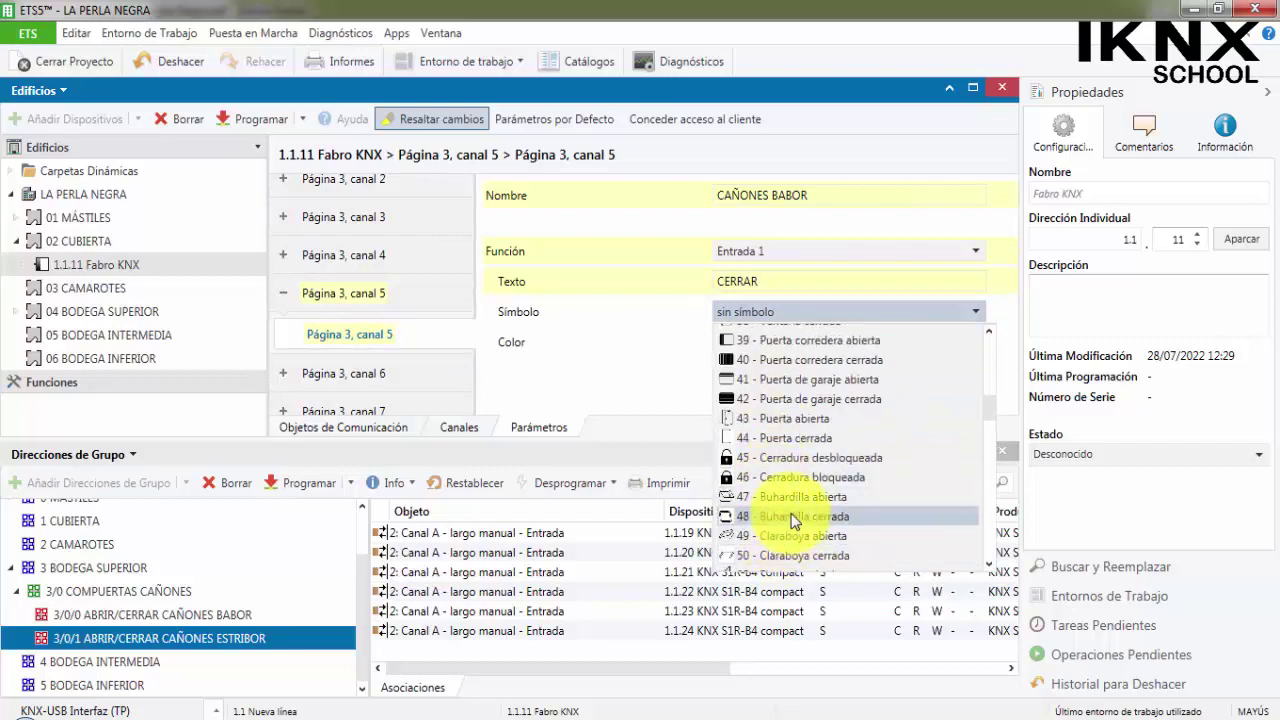
{"action": "left_click", "coordinate": [790, 515]}
Step: Set the symbol color of Página 3, canal 5 to red, #FF0000
{"action": "left_click", "coordinate": [977, 342]}
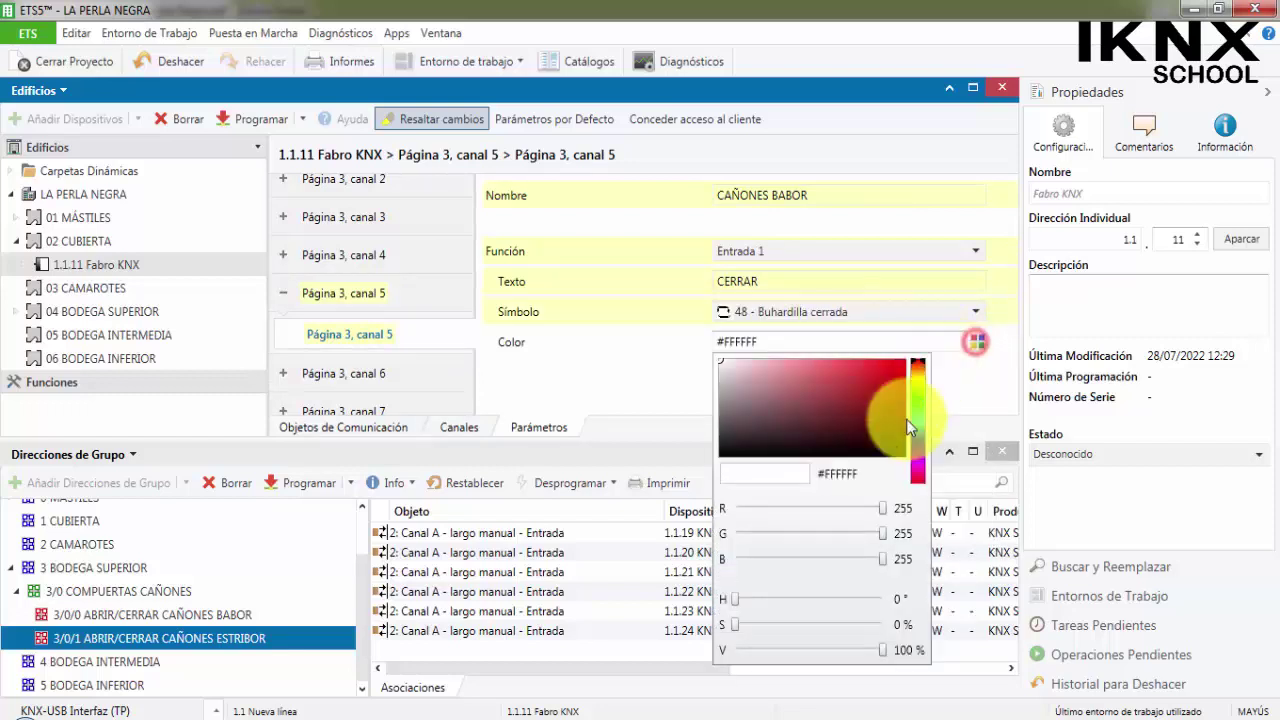
{"action": "left_click_drag", "start_coordinate": [886, 543], "coordinate": [757, 521]}
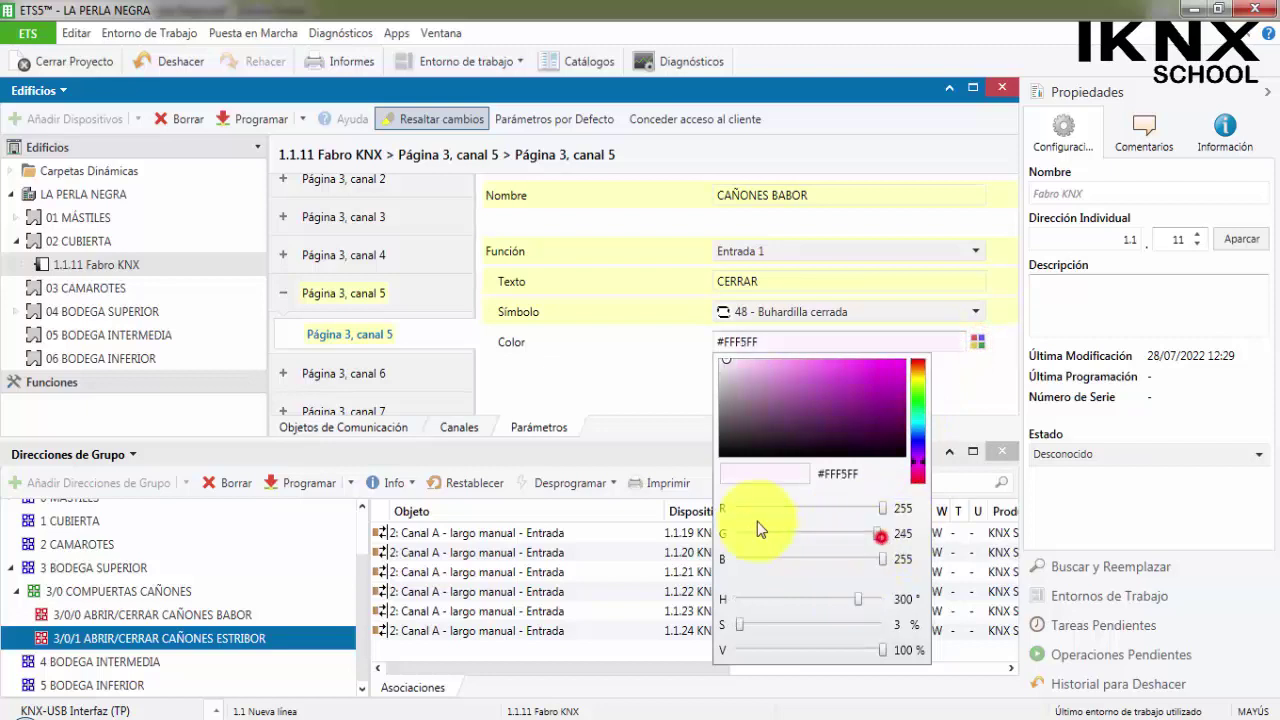
{"action": "left_click_drag", "start_coordinate": [883, 560], "coordinate": [716, 556]}
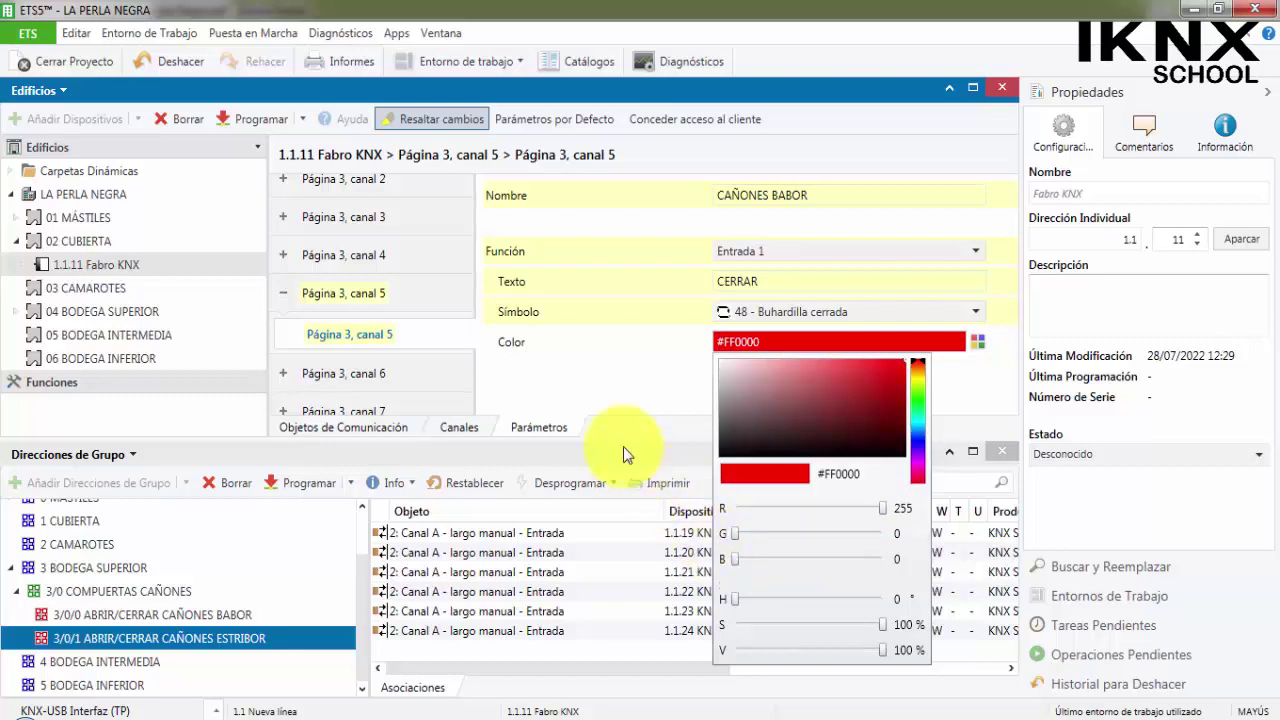
Step: Change the symbol color of Página 3, canal 5 to blue, #0000FF
{"action": "left_click", "coordinate": [620, 392]}
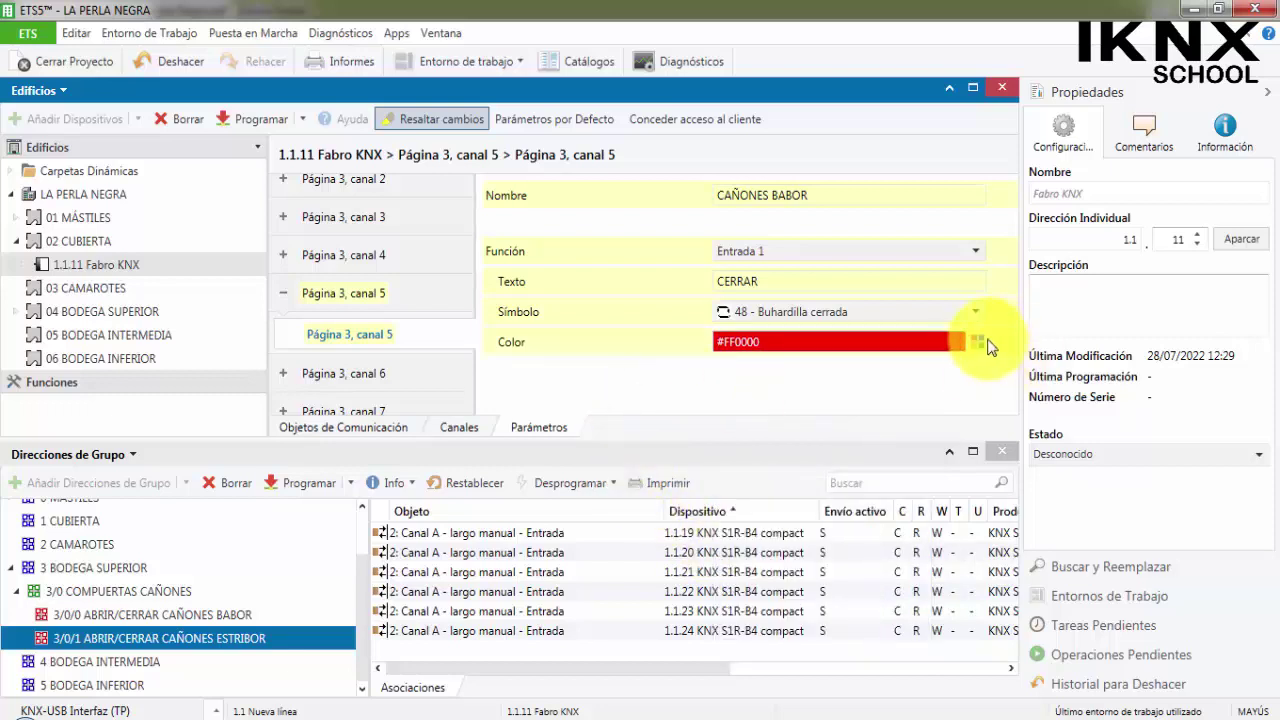
{"action": "left_click", "coordinate": [977, 341]}
{"action": "left_click_drag", "start_coordinate": [737, 559], "coordinate": [885, 560]}
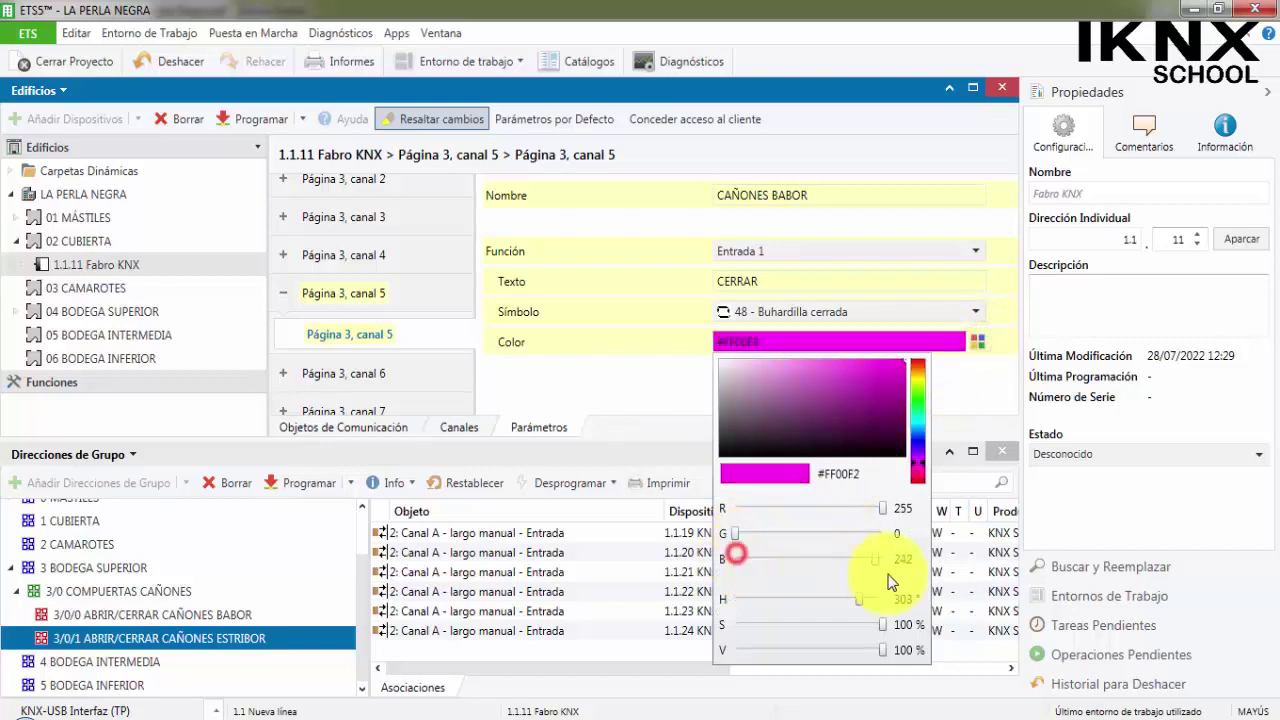
{"action": "left_click_drag", "start_coordinate": [884, 509], "coordinate": [718, 505]}
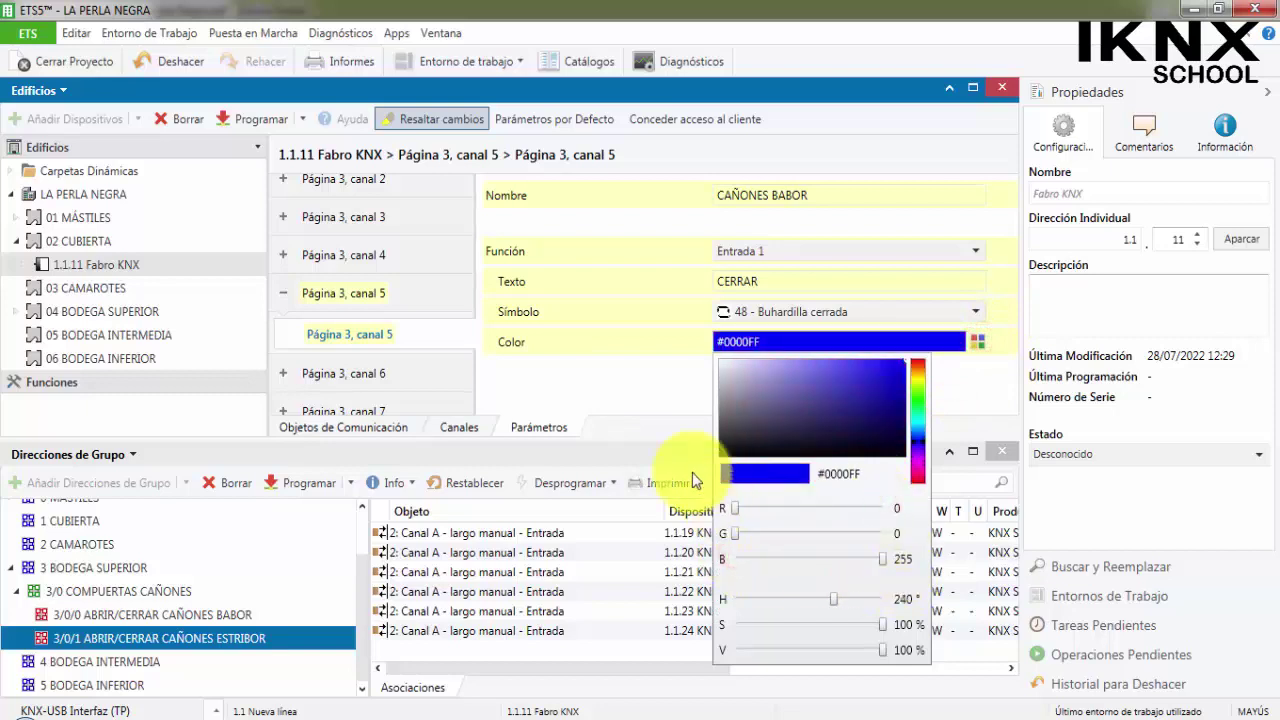
{"action": "left_click", "coordinate": [629, 388]}
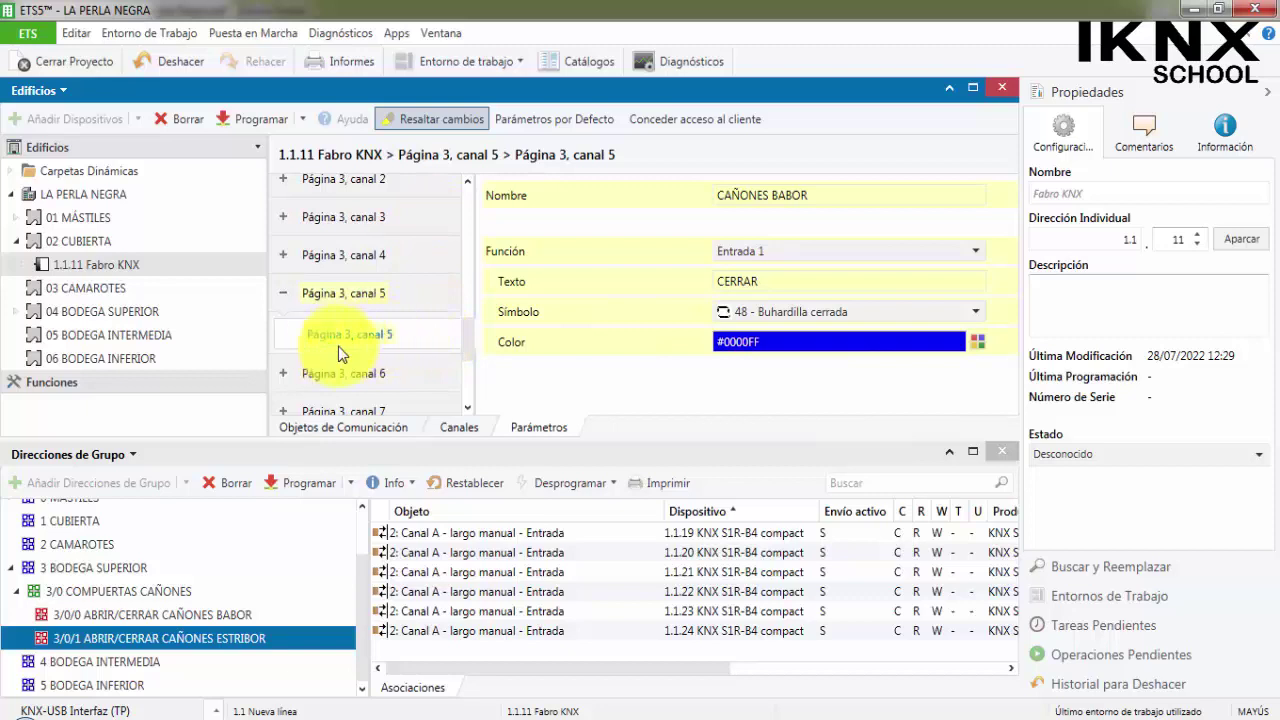
Step: Name Página 3, canal 2 CAÑONES ESTRIB
{"action": "scroll", "coordinate": [399, 341], "scroll_direction": "up", "scroll_amount": 2}
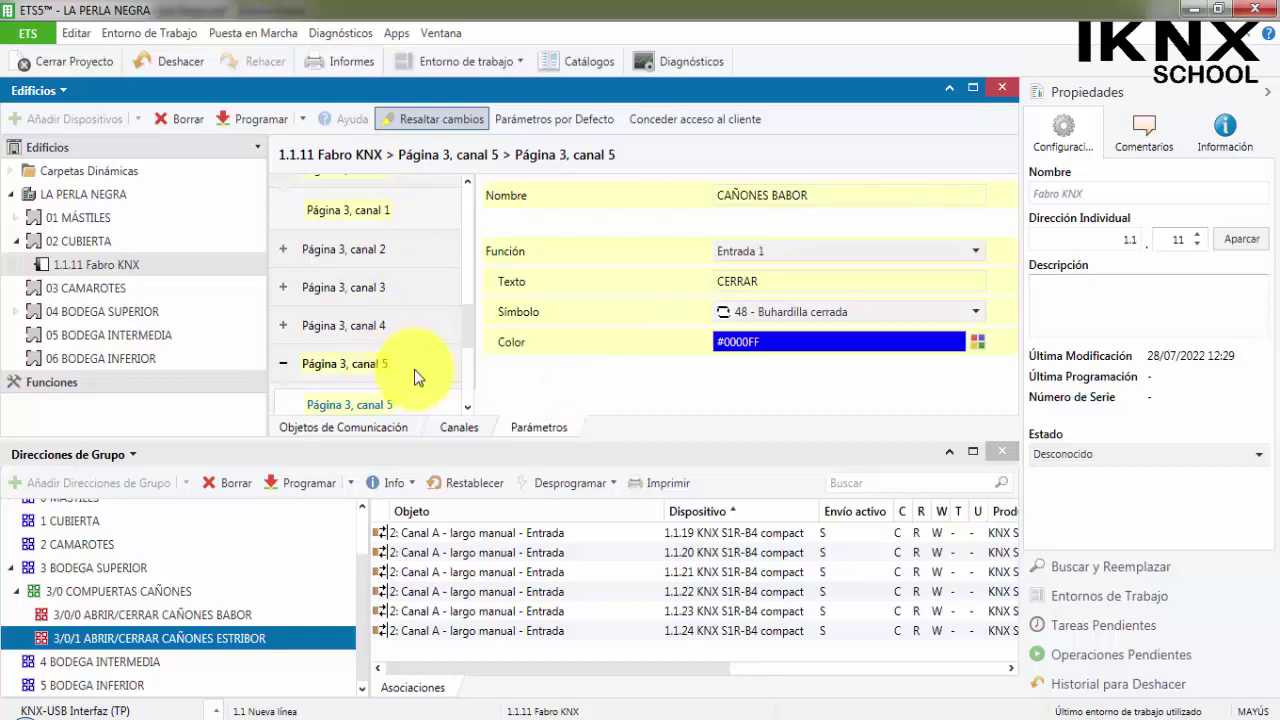
{"action": "left_click", "coordinate": [569, 385]}
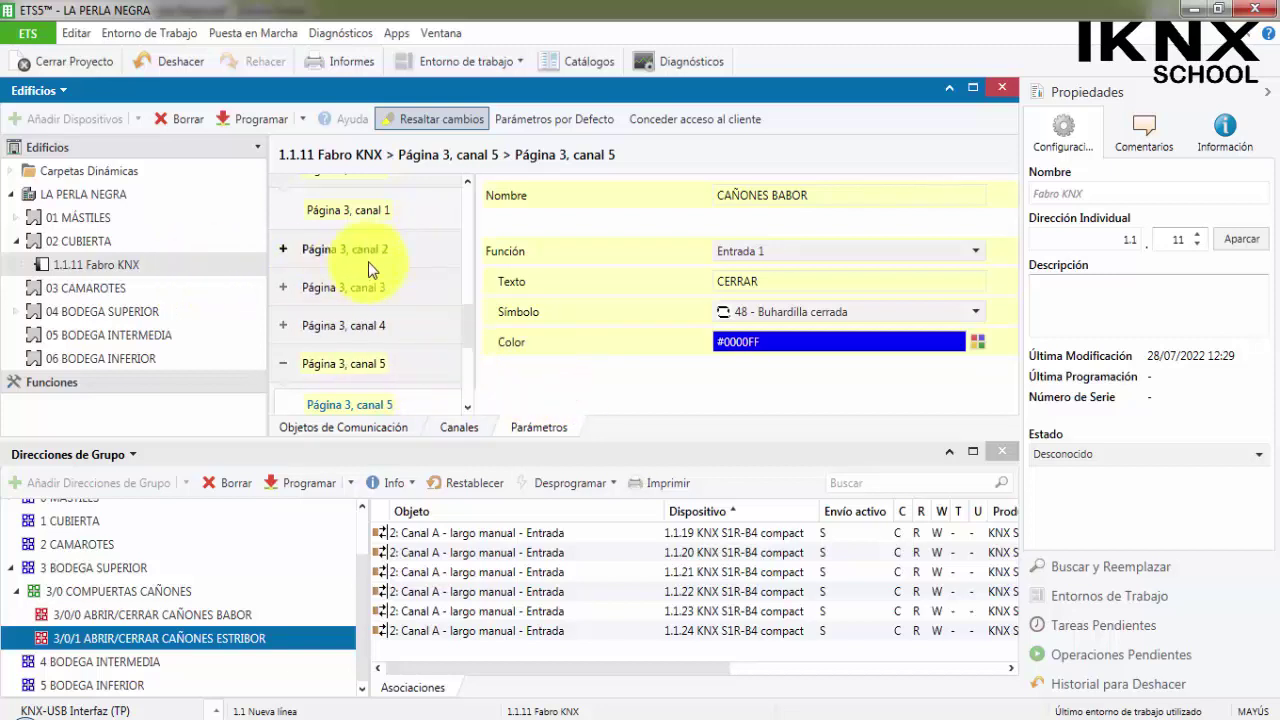
{"action": "left_click", "coordinate": [401, 252]}
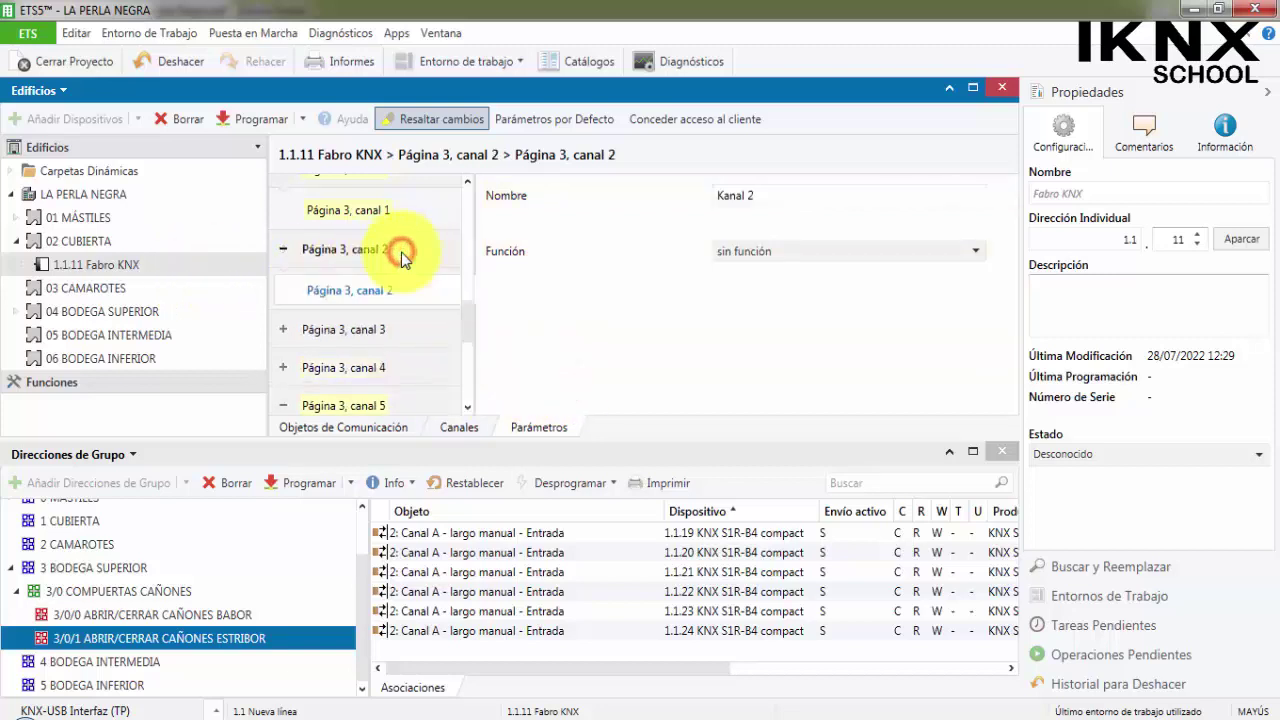
{"action": "left_click", "coordinate": [771, 195]}
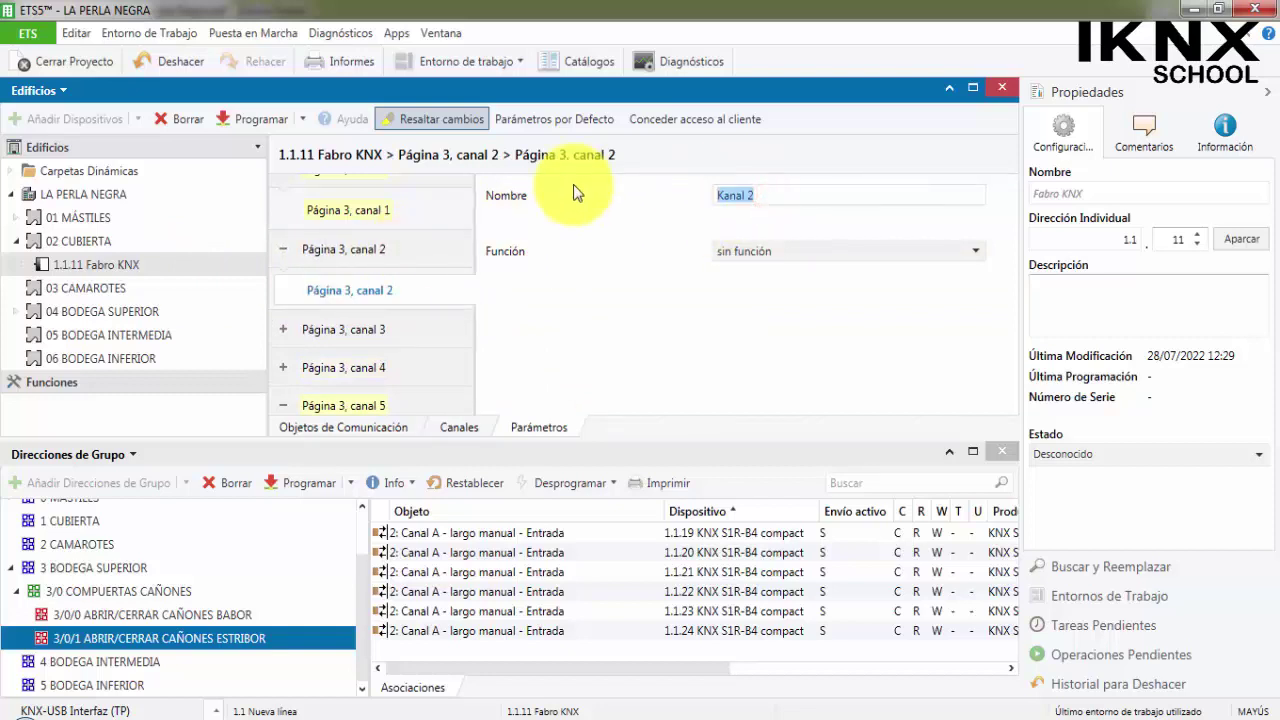
{"action": "type", "text": "CAÑONES BABOR"}
{"action": "left_click", "coordinate": [812, 200]}
{"action": "left_click_drag", "start_coordinate": [793, 202], "coordinate": [773, 204]}
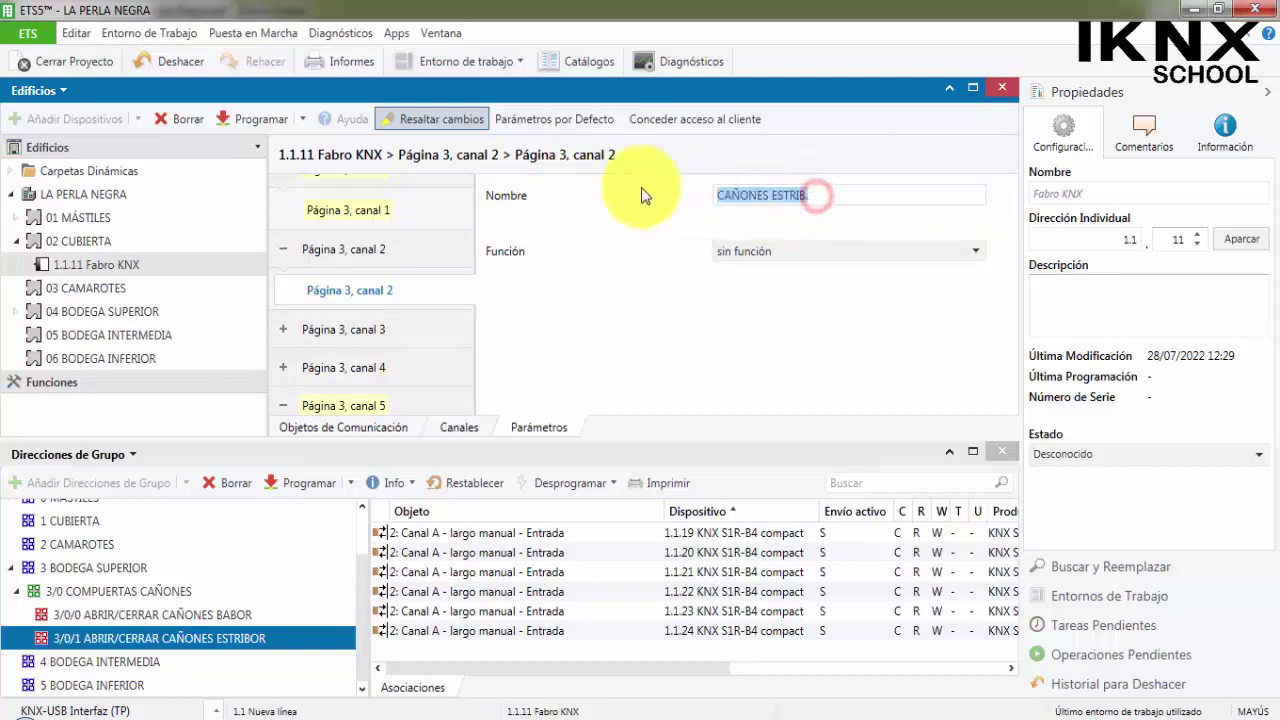
{"action": "type", "text": "."}
Step: Set the function of Página 3, canal 2 to Entrada 0 and its text to ABRIR
{"action": "left_click", "coordinate": [763, 253]}
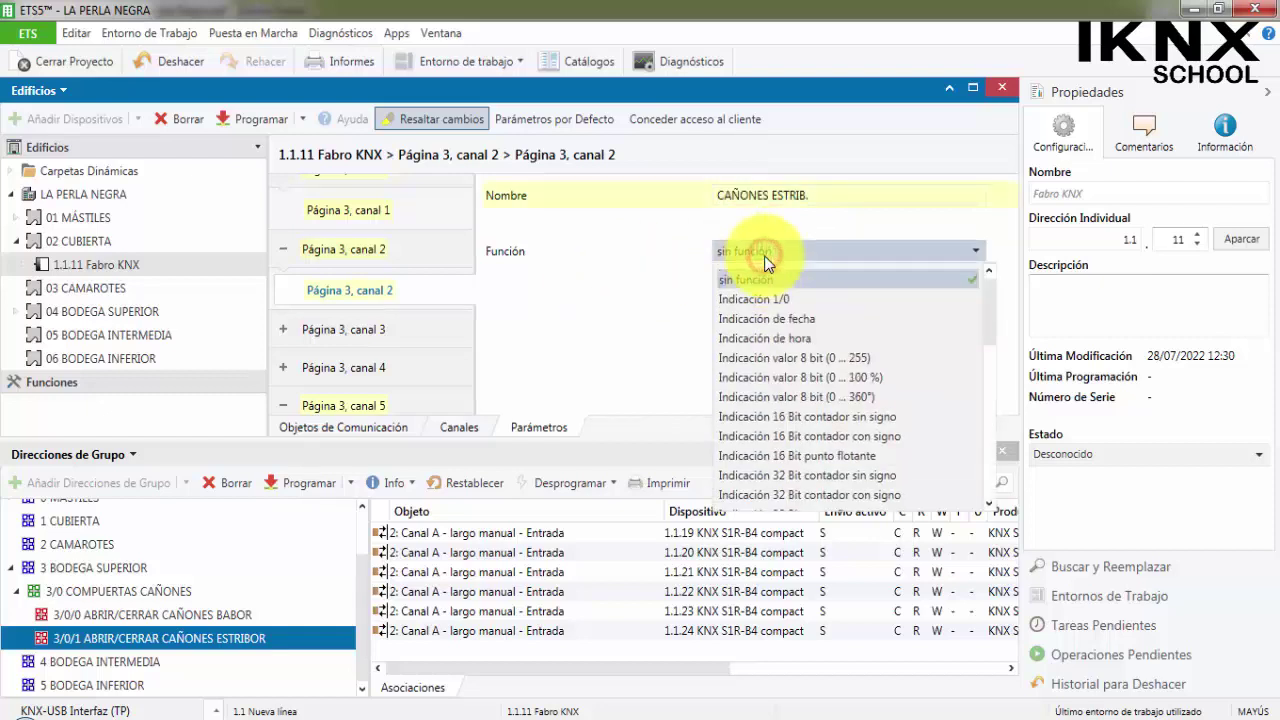
{"action": "scroll", "coordinate": [827, 400], "scroll_direction": "down", "scroll_amount": 4}
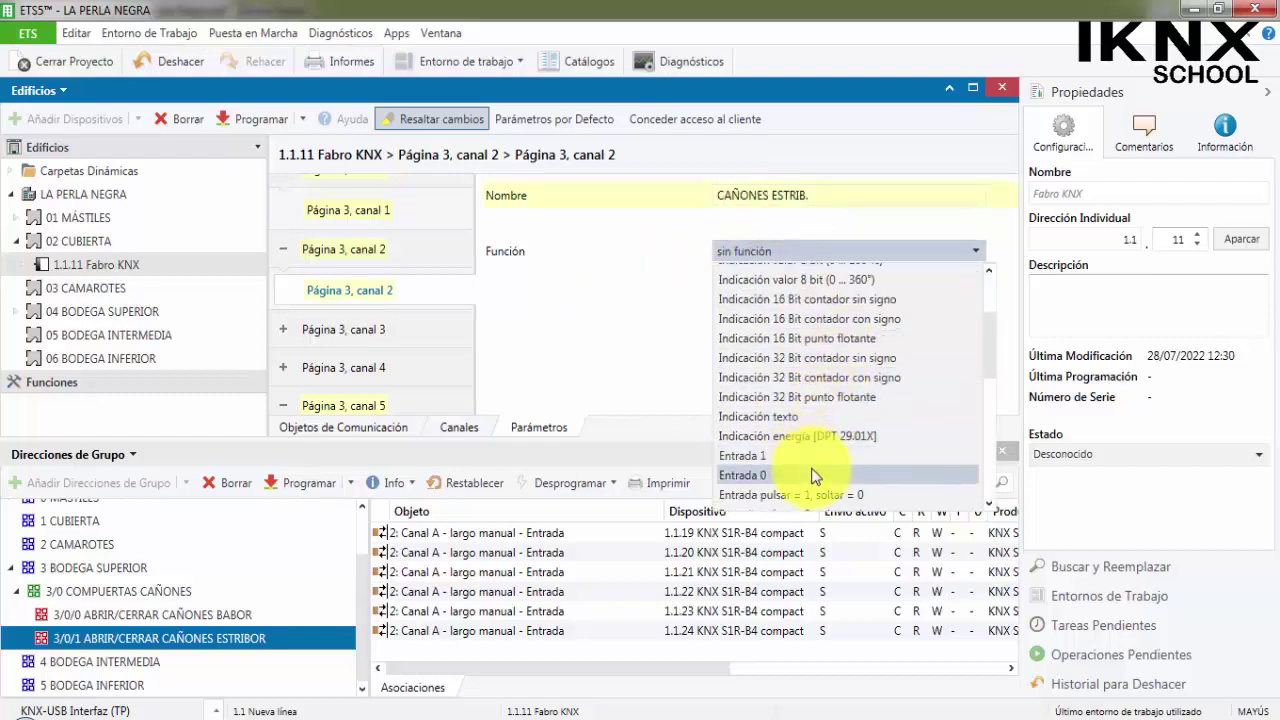
{"action": "left_click", "coordinate": [812, 475]}
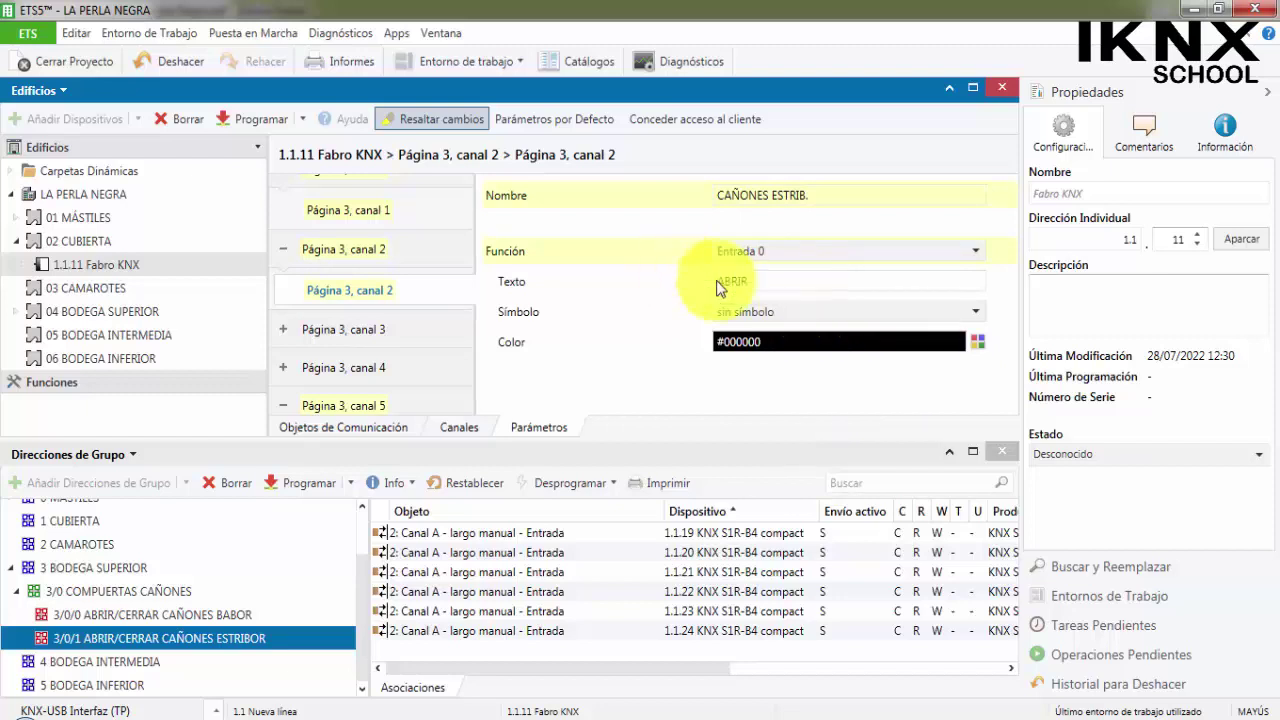
Step: Assign Página 3, canal 2 the symbol 47 - Buhardilla abierta and color it blue, #0000FF
{"action": "left_click", "coordinate": [776, 314]}
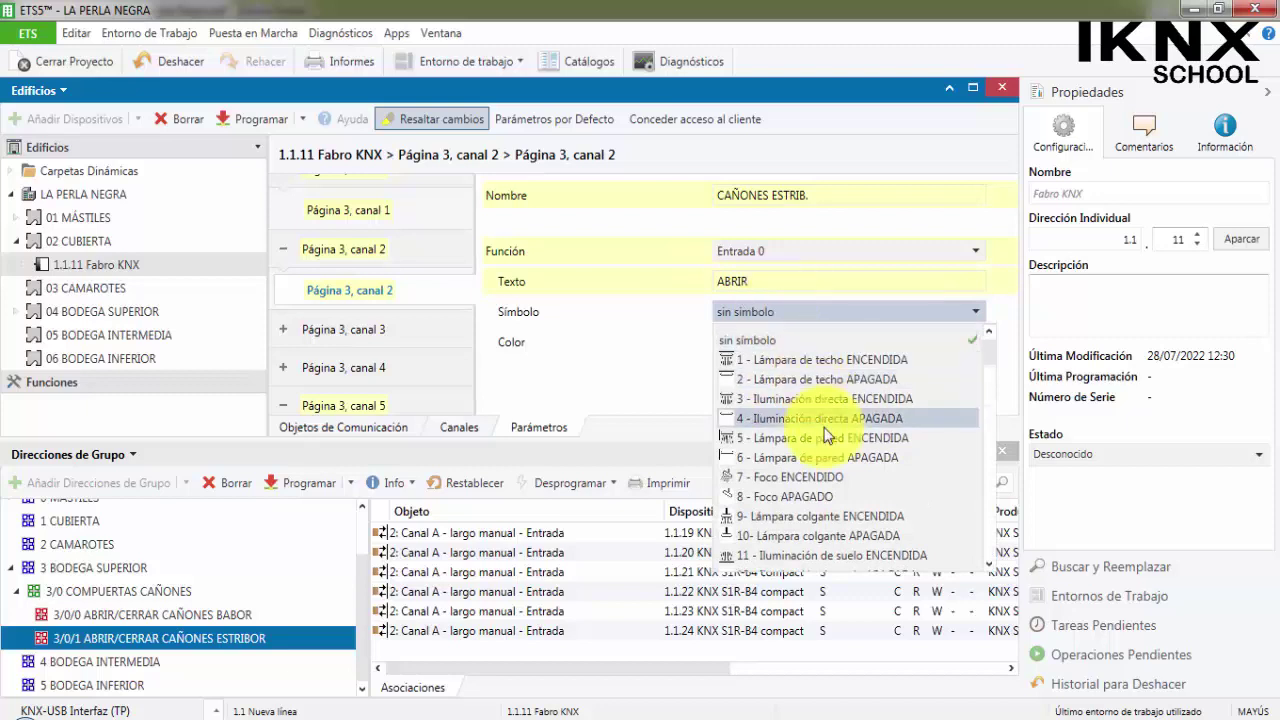
{"action": "scroll", "coordinate": [830, 435], "scroll_direction": "down", "scroll_amount": 3}
{"action": "scroll", "coordinate": [830, 438], "scroll_direction": "down", "scroll_amount": 7}
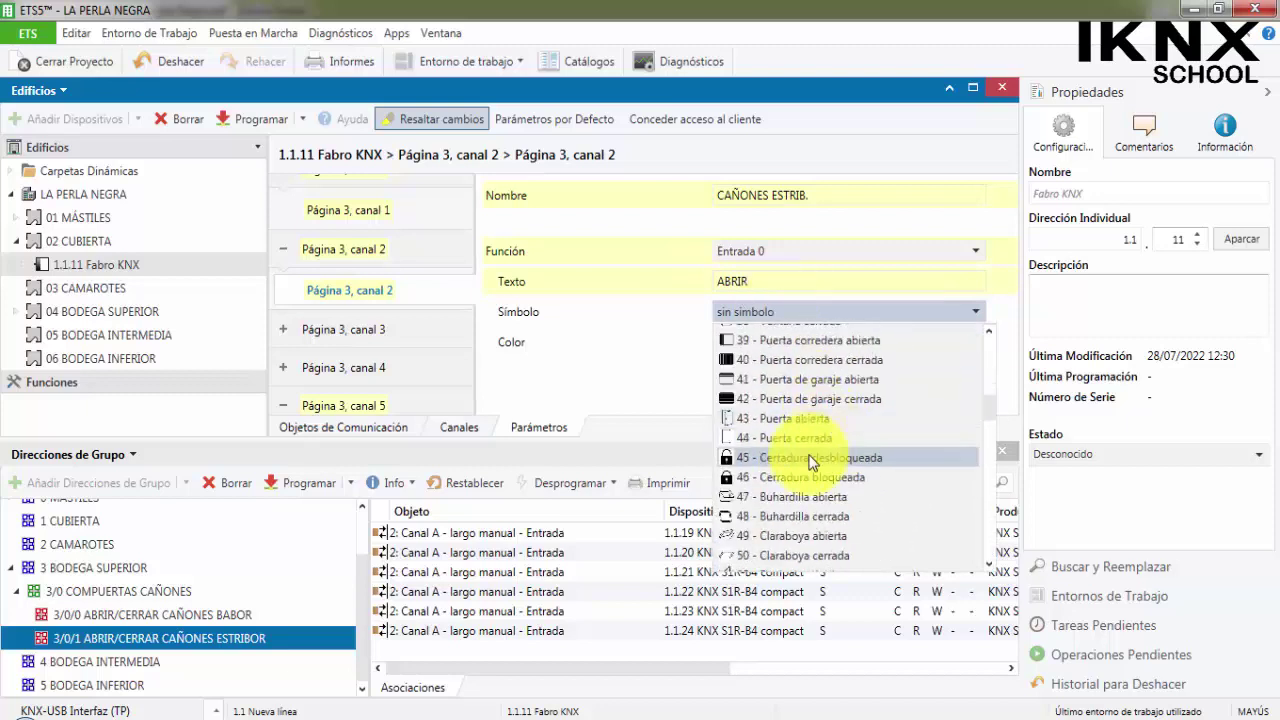
{"action": "left_click", "coordinate": [803, 500]}
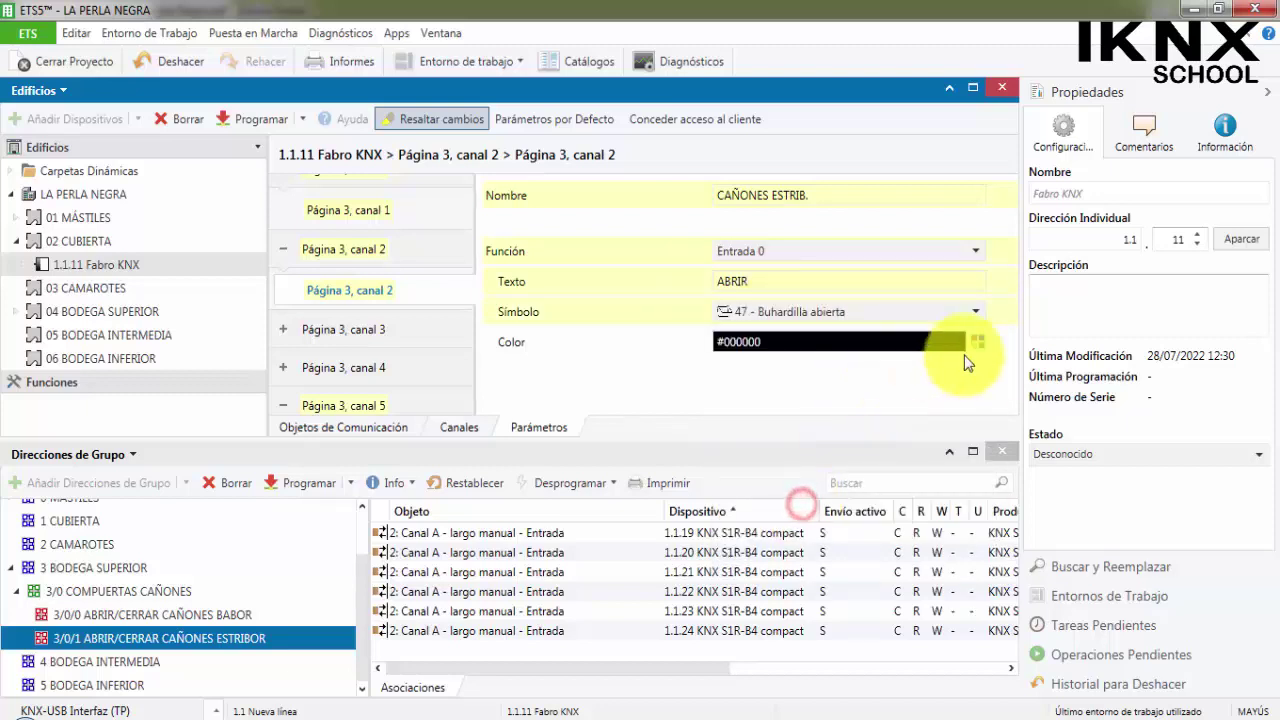
{"action": "left_click", "coordinate": [977, 342]}
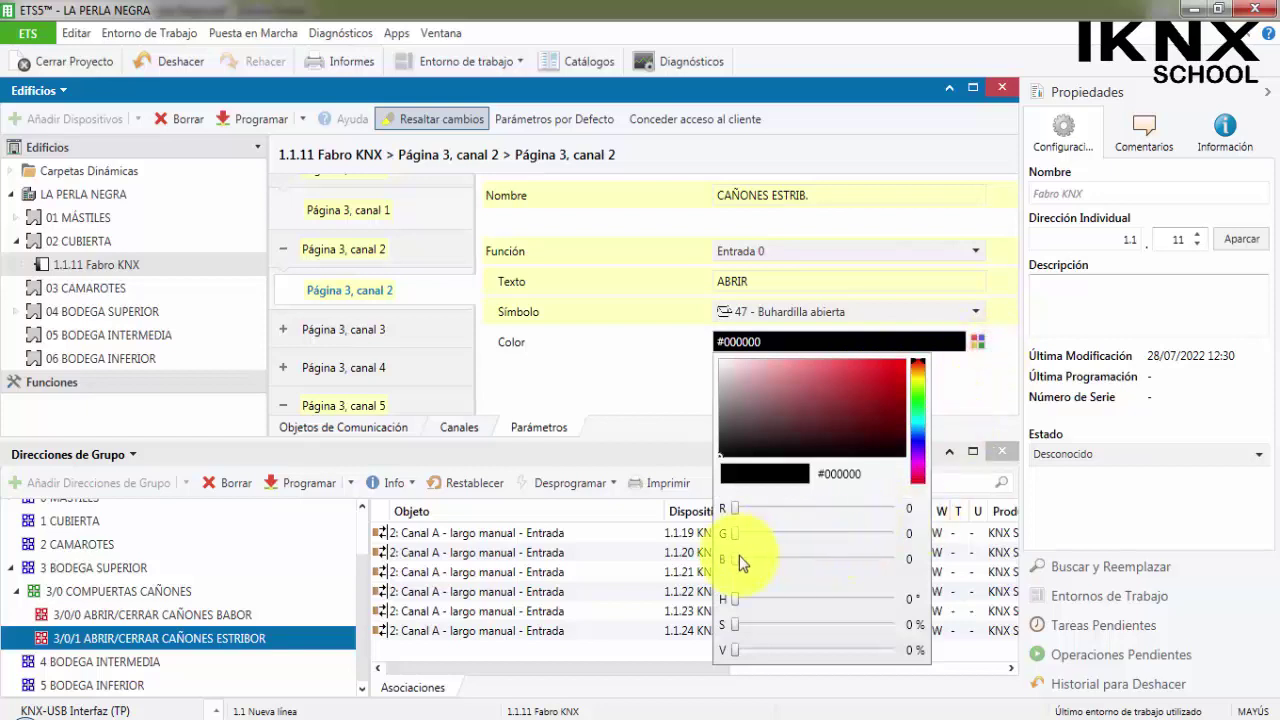
{"action": "left_click_drag", "start_coordinate": [735, 558], "coordinate": [971, 549]}
{"action": "left_click", "coordinate": [668, 402]}
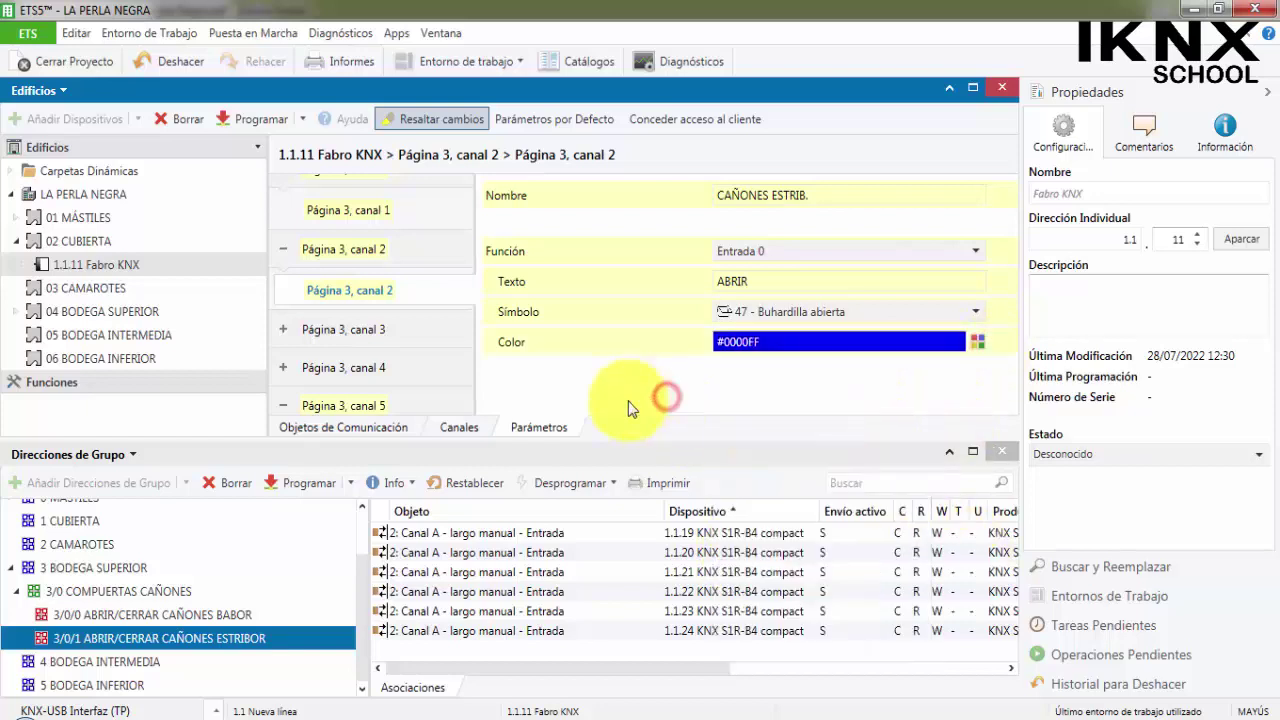
Step: Name Página 3, canal 6 CAÑONES ESTRIB., matching channel 2
{"action": "scroll", "coordinate": [360, 364], "scroll_direction": "down", "scroll_amount": 2}
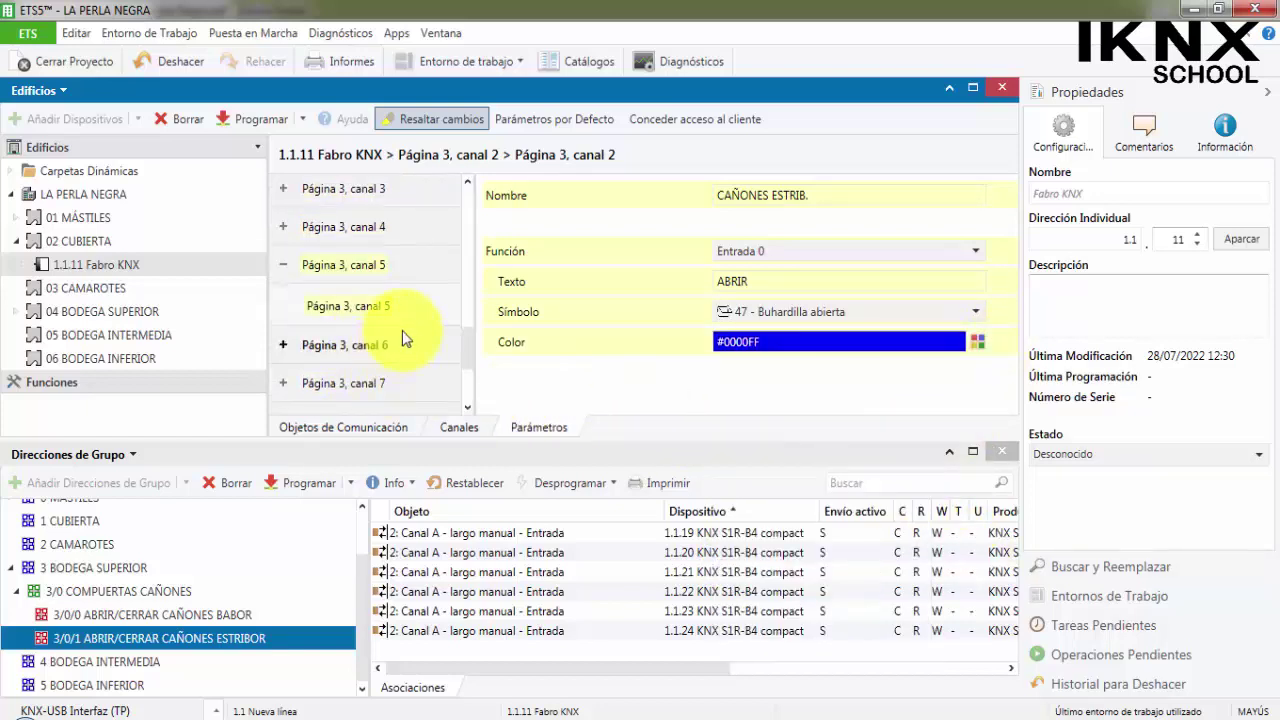
{"action": "scroll", "coordinate": [402, 330], "scroll_direction": "up", "scroll_amount": 1}
{"action": "scroll", "coordinate": [404, 332], "scroll_direction": "down", "scroll_amount": 1}
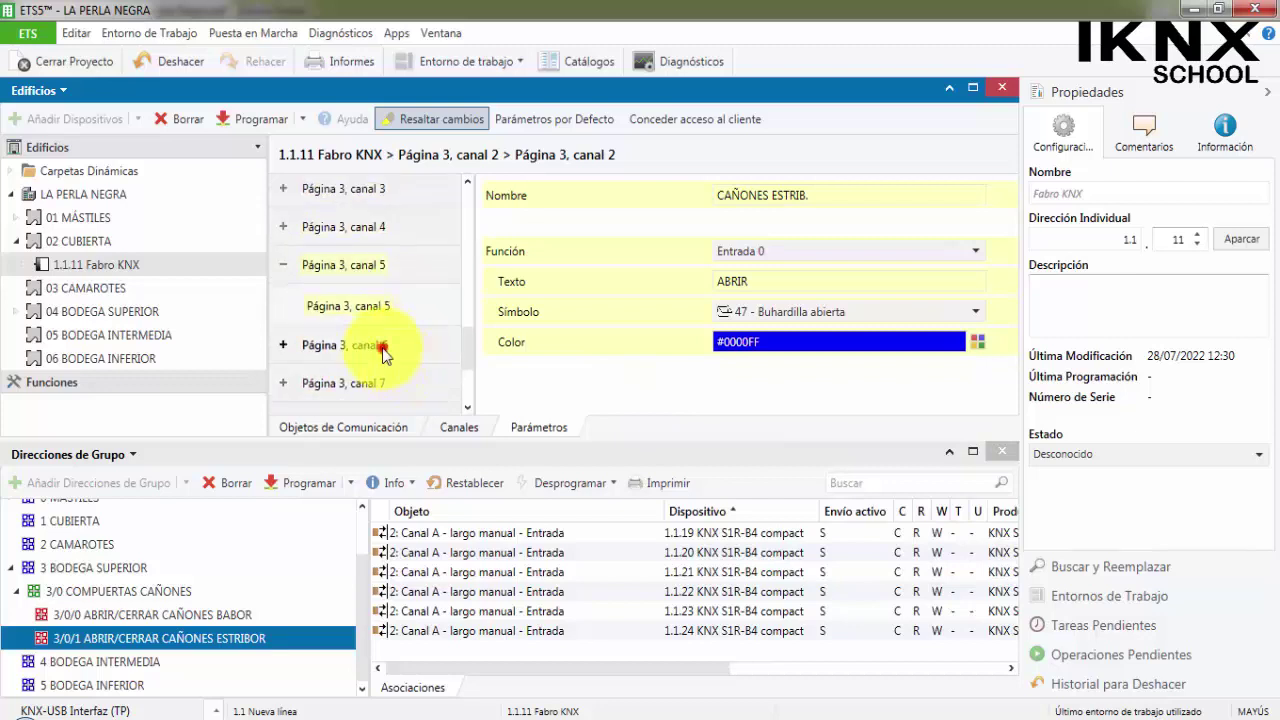
{"action": "left_click", "coordinate": [400, 344]}
{"action": "left_click", "coordinate": [388, 372]}
{"action": "left_click", "coordinate": [781, 195]}
{"action": "key", "text": "ctrl+a"}
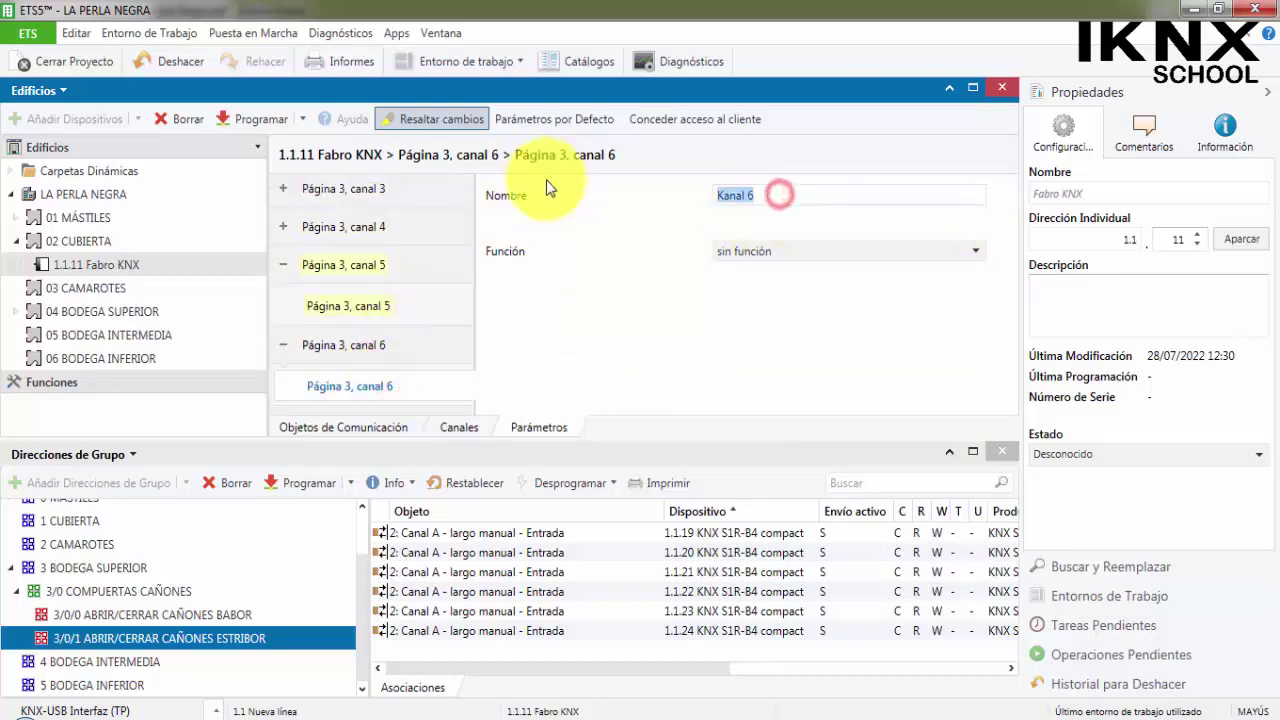
{"action": "type", "text": "CAÑONES ESTRIB."}
Step: Set the function of Página 3, canal 6 to Entrada 1 and its text to CERRAR
{"action": "left_click", "coordinate": [780, 251]}
{"action": "scroll", "coordinate": [810, 436], "scroll_direction": "down", "scroll_amount": 3}
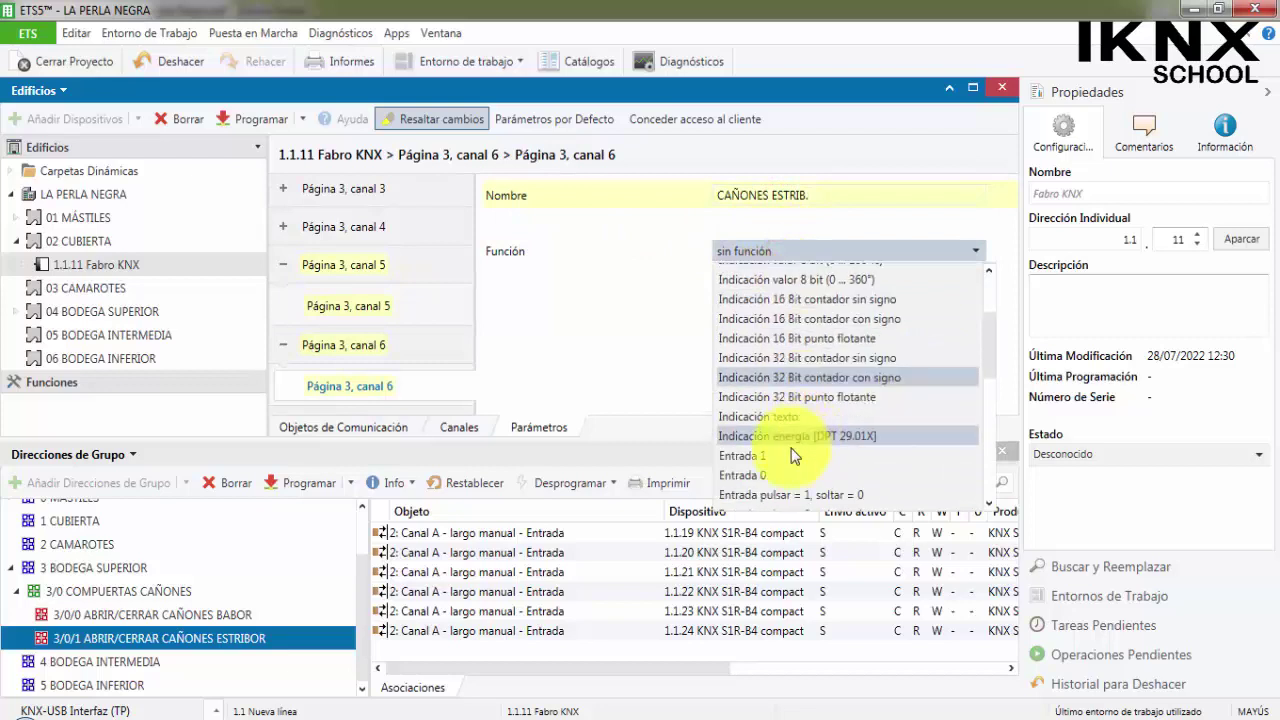
{"action": "left_click", "coordinate": [786, 451]}
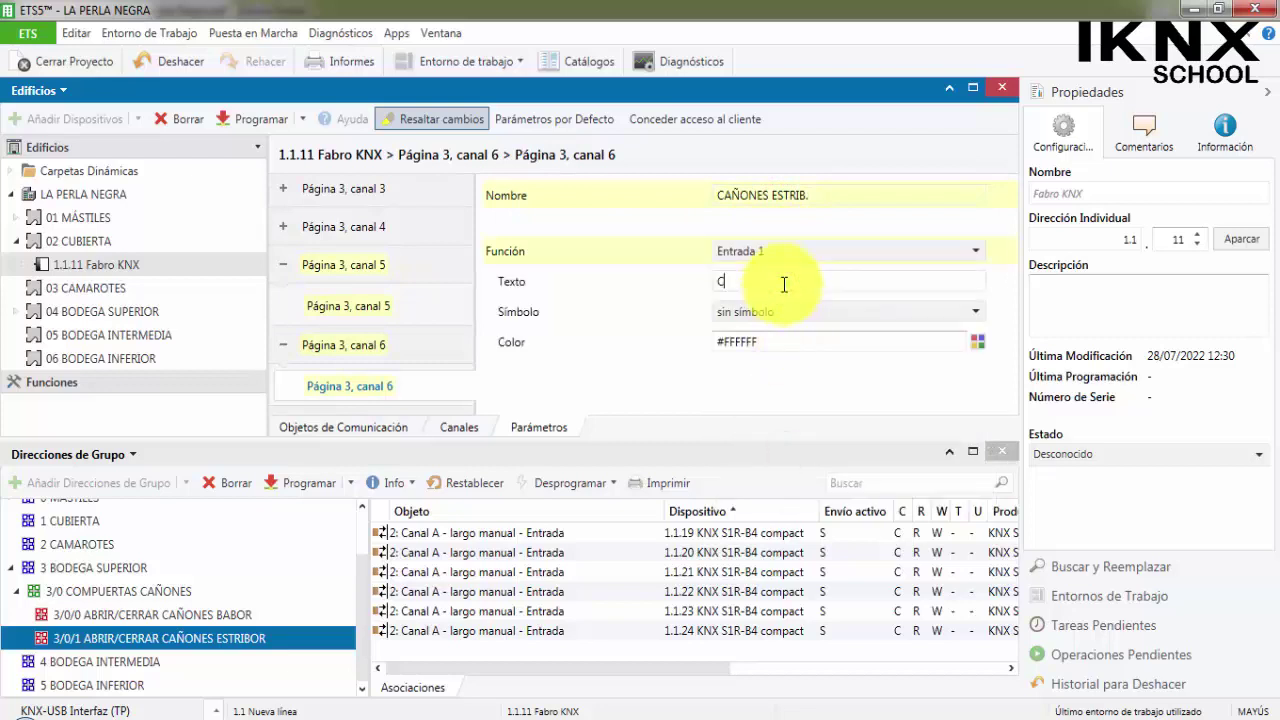
{"action": "left_click", "coordinate": [784, 284]}
{"action": "type", "text": "CERRAR"}
Step: Assign the symbol 48 - Buhardilla cerrada to Página 3, canal 6
{"action": "left_click", "coordinate": [946, 312]}
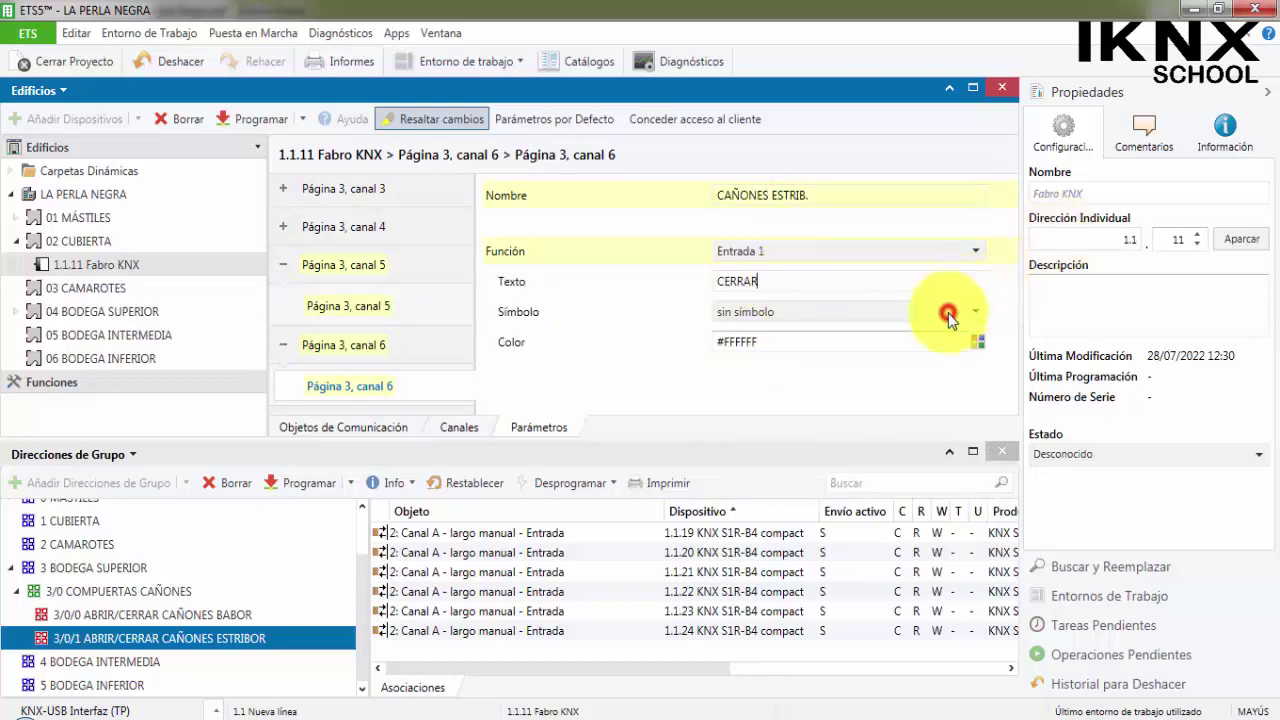
{"action": "scroll", "coordinate": [879, 422], "scroll_direction": "down", "scroll_amount": 3}
{"action": "scroll", "coordinate": [797, 512], "scroll_direction": "down", "scroll_amount": 5}
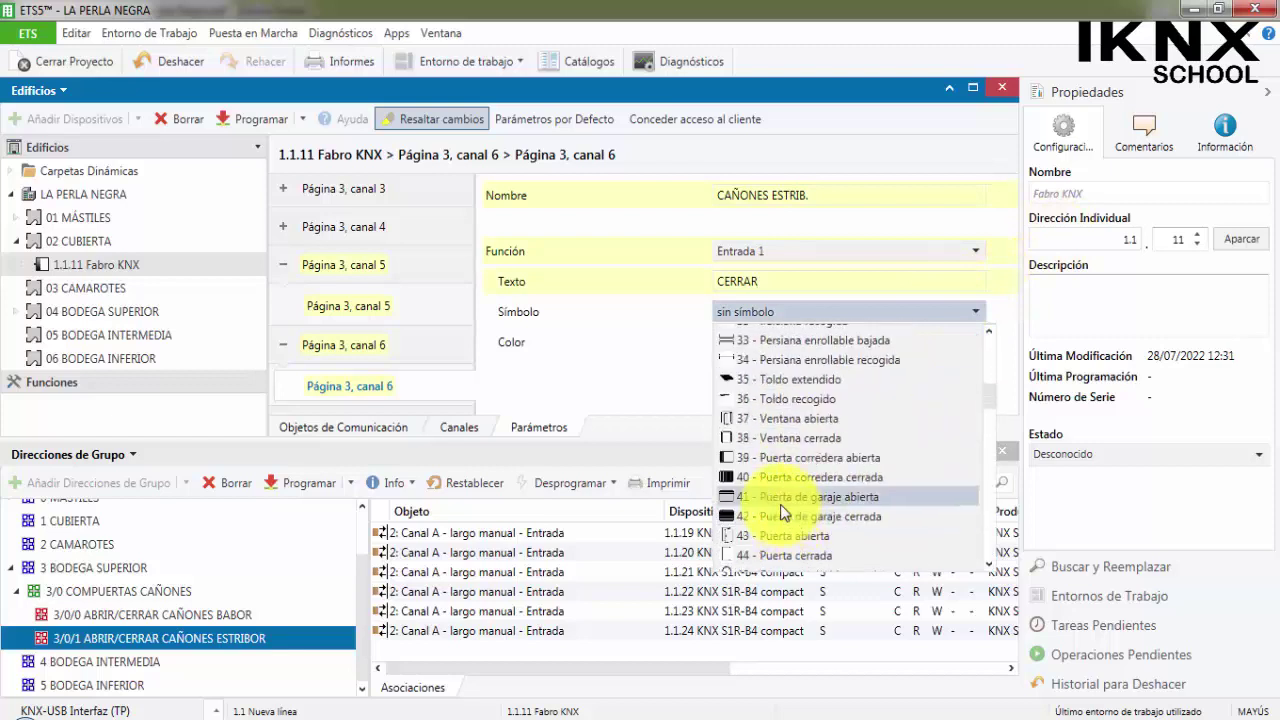
{"action": "scroll", "coordinate": [778, 536], "scroll_direction": "down", "scroll_amount": 1}
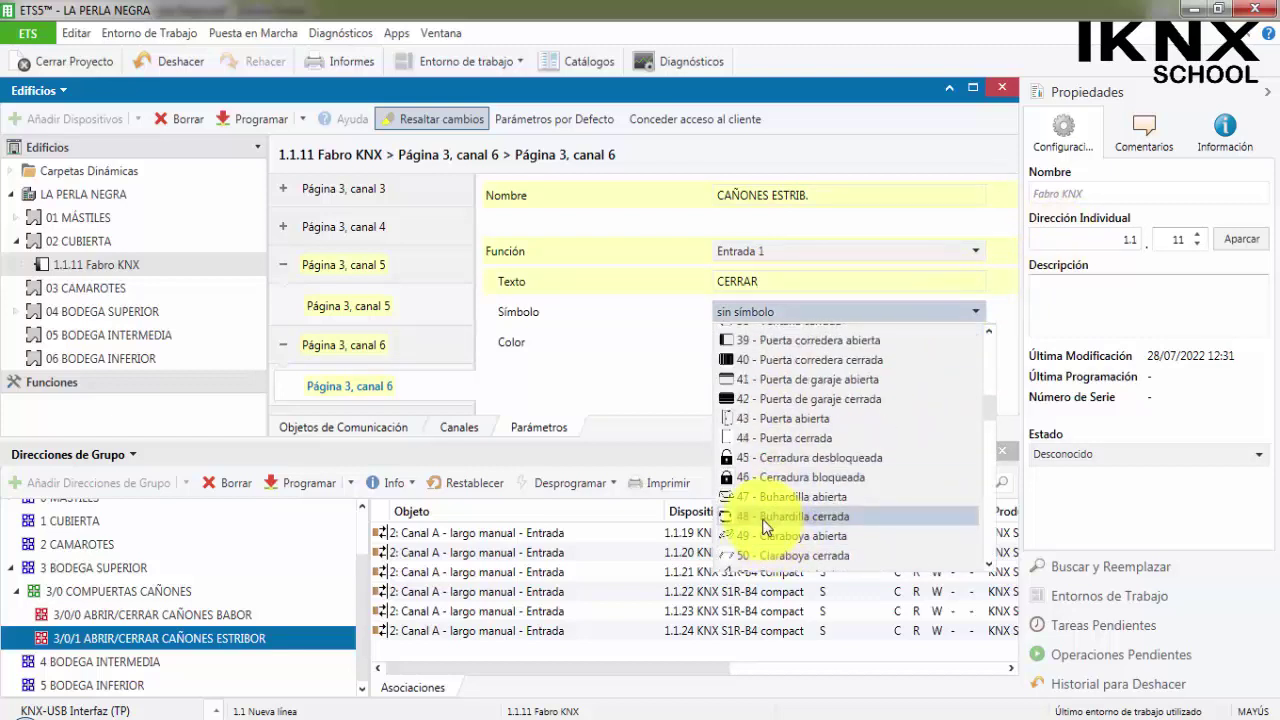
{"action": "left_click", "coordinate": [764, 518]}
Step: Try to color the symbol of Página 3, canal 6 blue, #0000FF, and switch to channel 5
{"action": "left_click", "coordinate": [978, 345]}
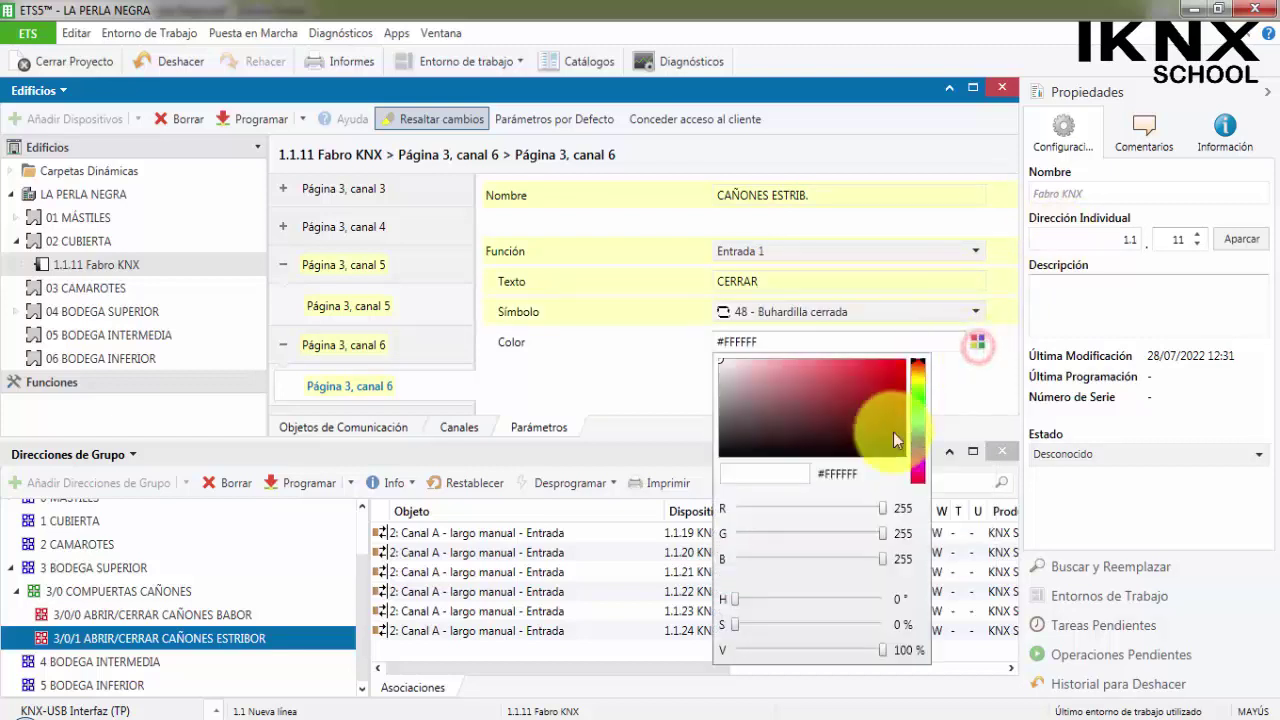
{"action": "left_click_drag", "start_coordinate": [882, 516], "coordinate": [738, 537]}
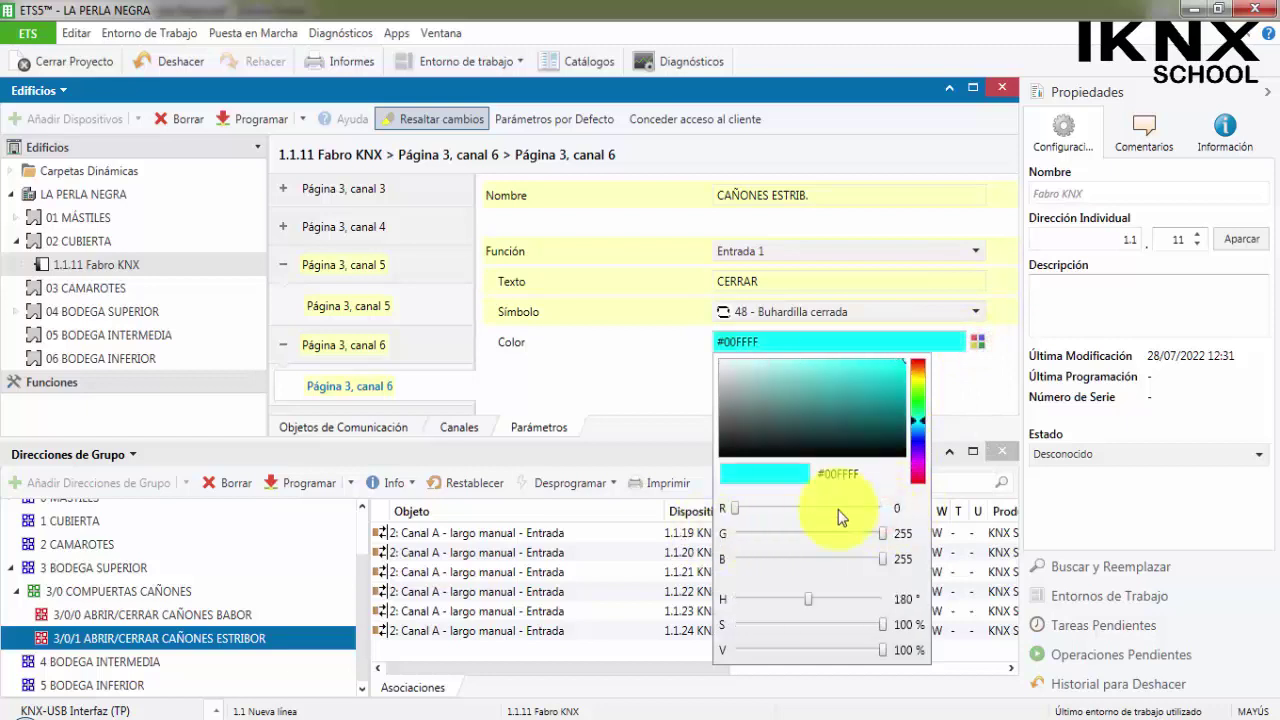
{"action": "left_click_drag", "start_coordinate": [884, 533], "coordinate": [736, 528]}
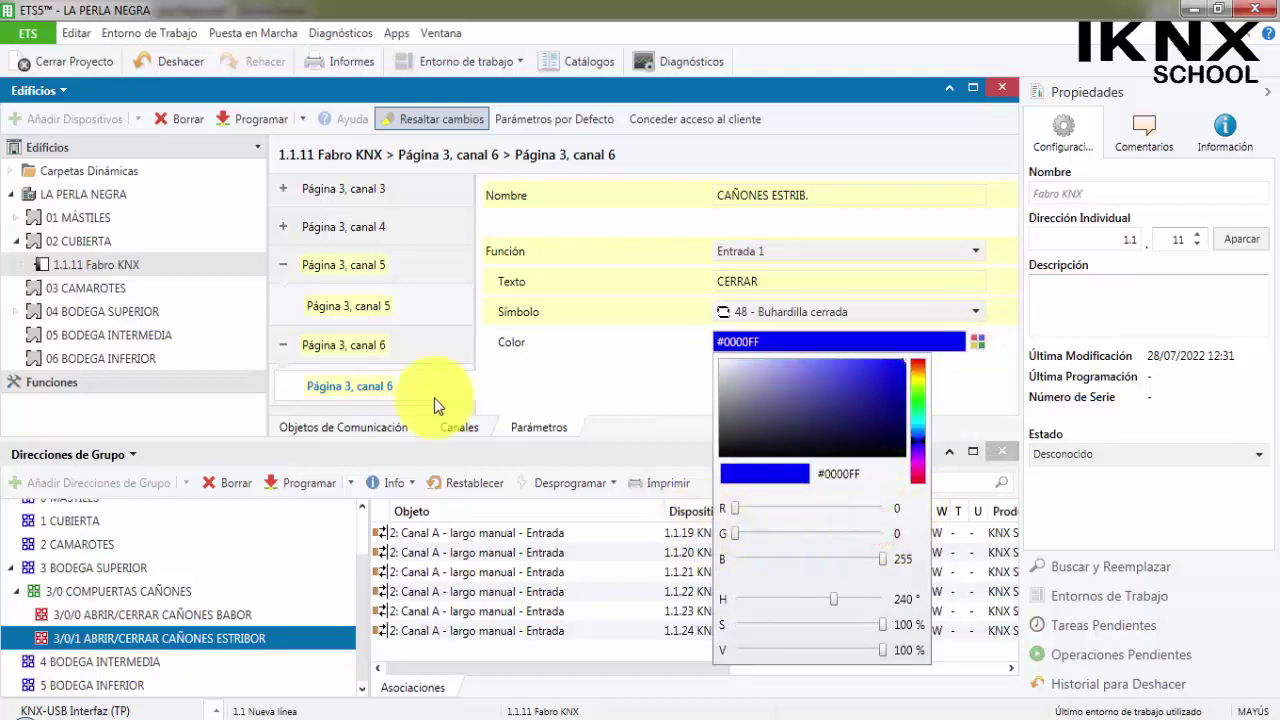
{"action": "left_click", "coordinate": [380, 308]}
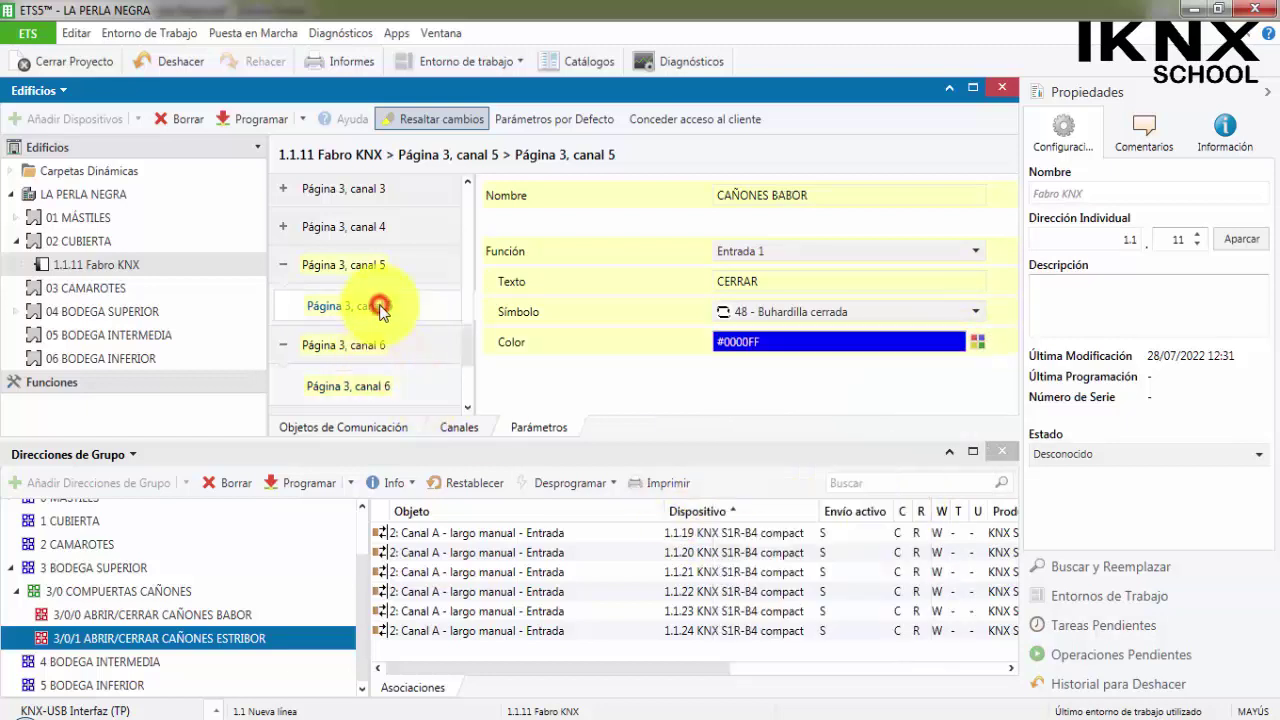
Step: Set the symbol color of Página 3, canal 6 to blue, #0000FF
{"action": "left_click", "coordinate": [370, 388]}
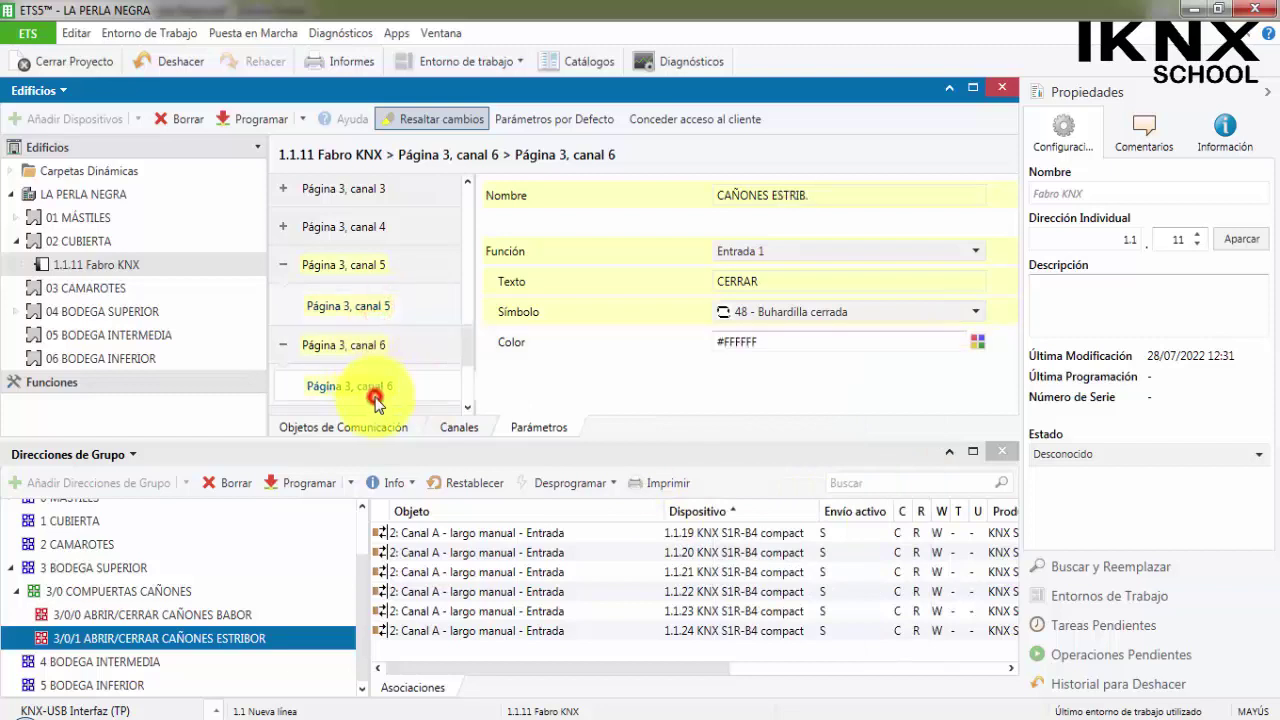
{"action": "left_click", "coordinate": [978, 343]}
{"action": "left_click_drag", "start_coordinate": [886, 513], "coordinate": [730, 510]}
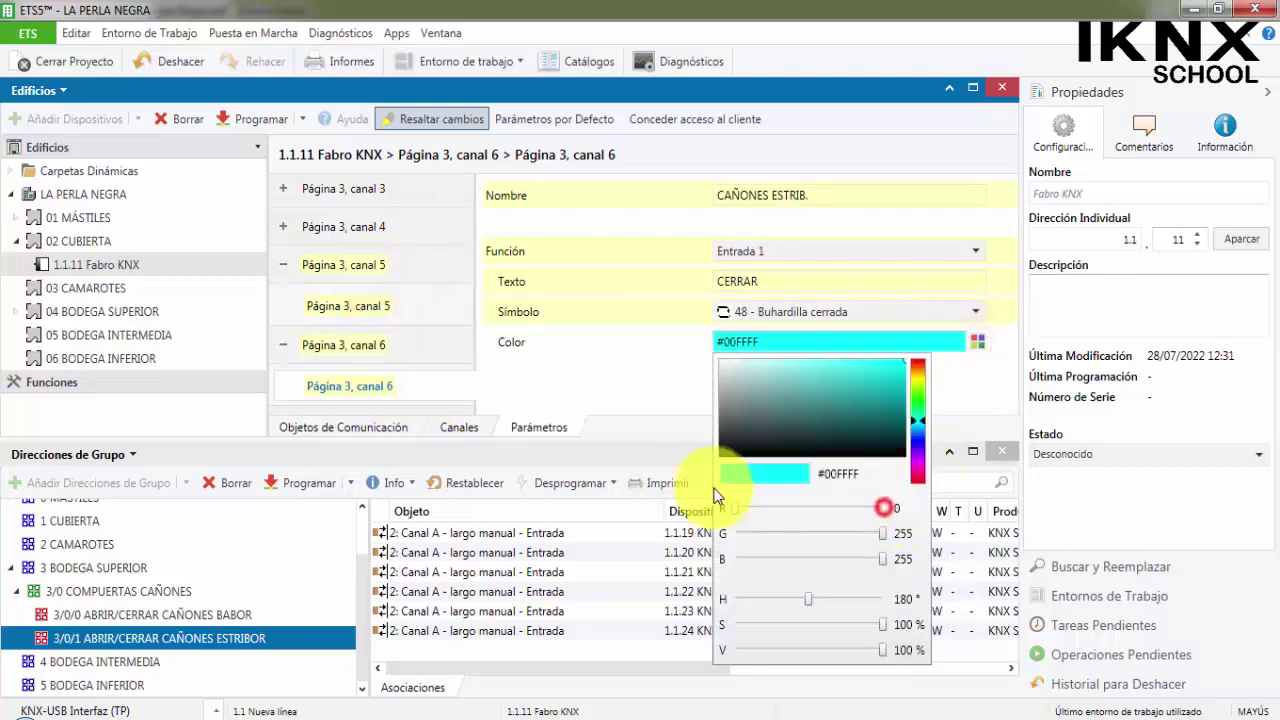
{"action": "left_click_drag", "start_coordinate": [885, 533], "coordinate": [712, 530]}
{"action": "left_click", "coordinate": [978, 342]}
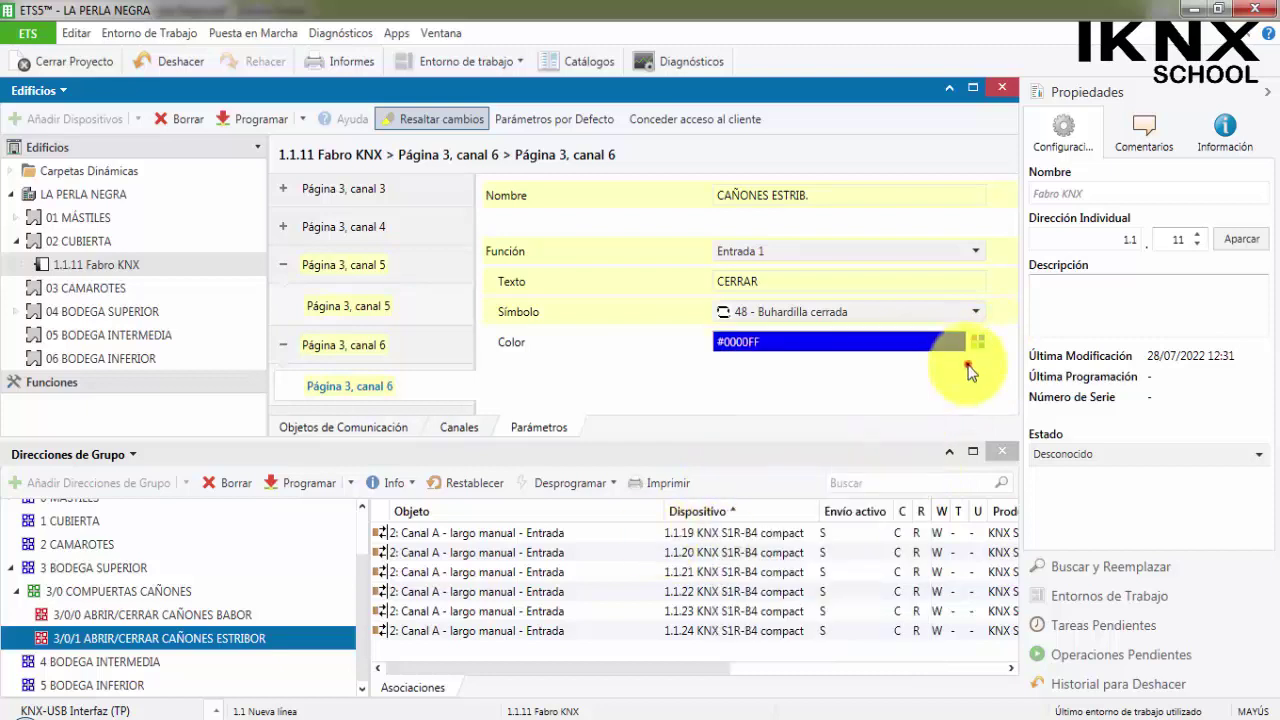
{"action": "left_click", "coordinate": [820, 249]}
{"action": "left_click", "coordinate": [737, 249]}
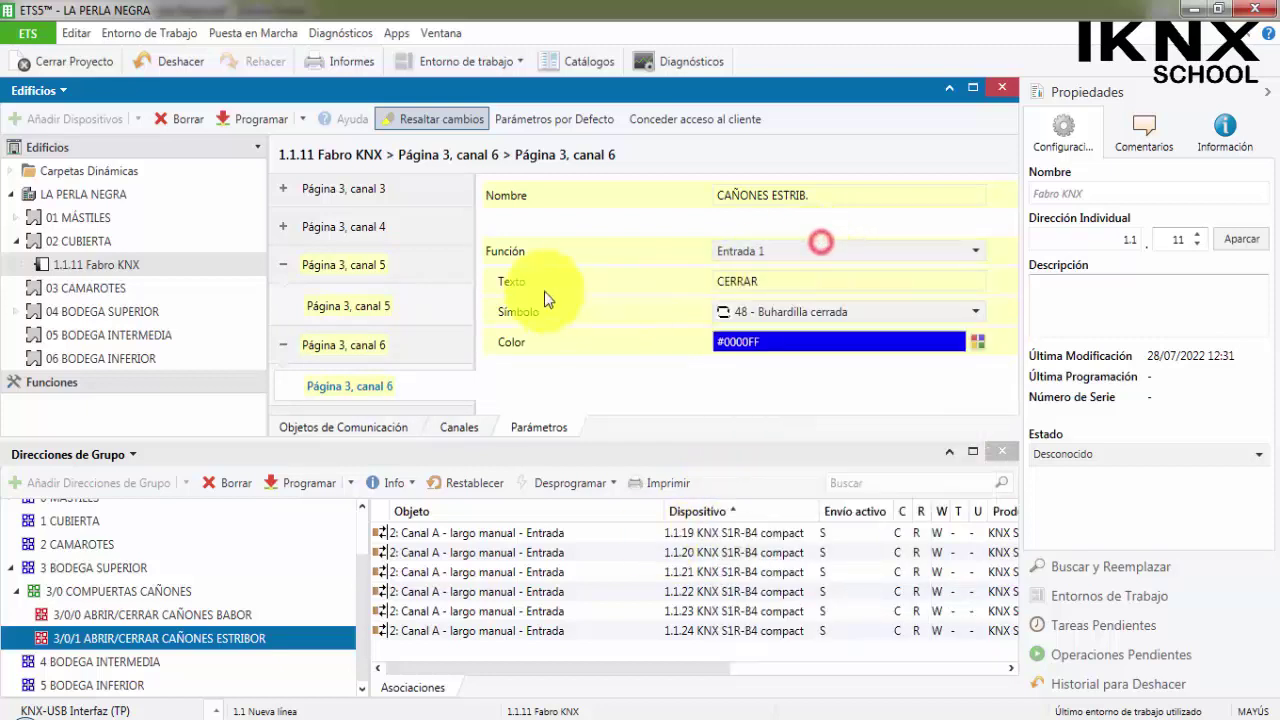
Step: Compare the parameters of channels 5 and 6 on Página 3
{"action": "left_click", "coordinate": [349, 305]}
{"action": "left_click", "coordinate": [389, 388]}
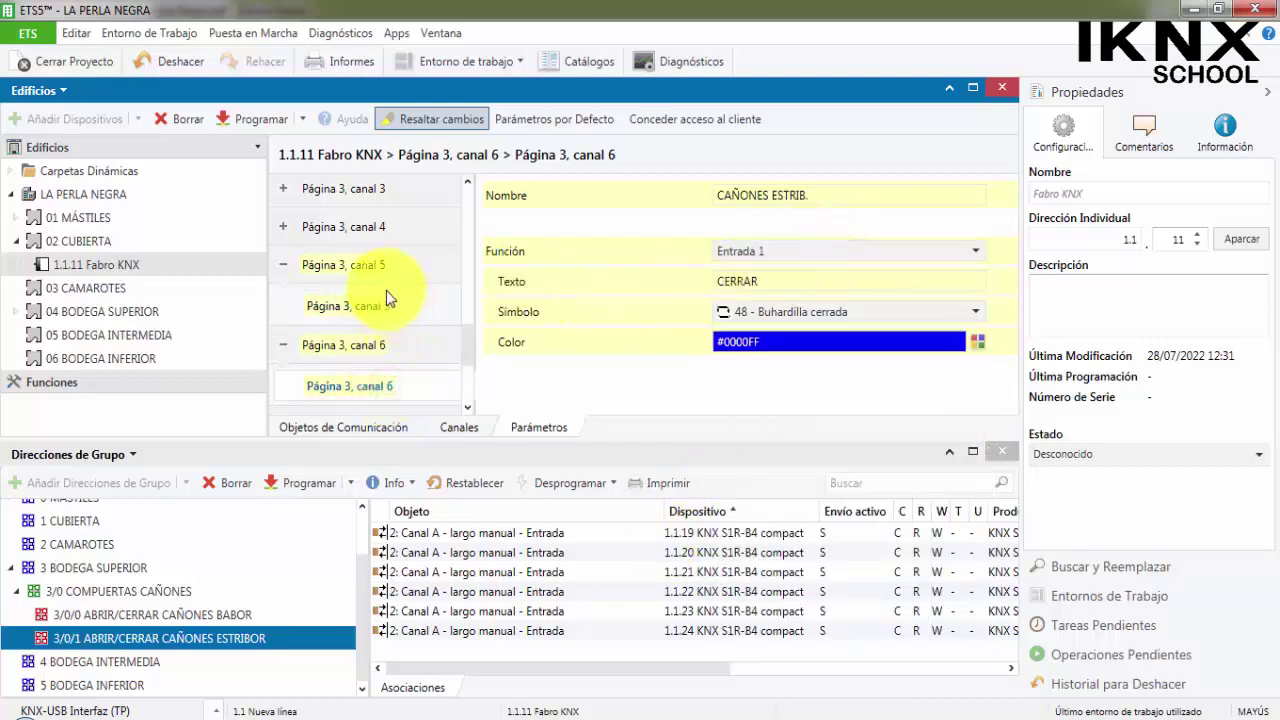
{"action": "left_click", "coordinate": [393, 305]}
{"action": "scroll", "coordinate": [396, 300], "scroll_direction": "up", "scroll_amount": 3}
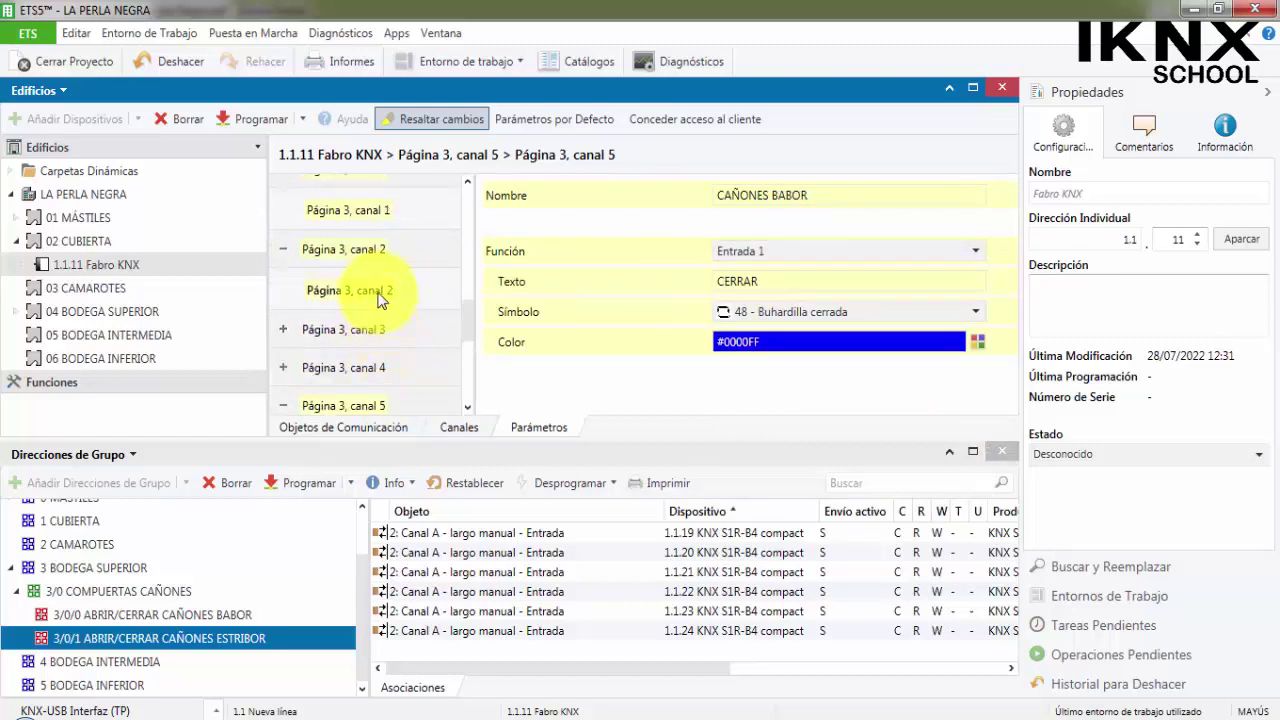
Step: Compare the open and close parameters of channels 1 and 5 on Página 3
{"action": "left_click", "coordinate": [380, 298]}
{"action": "left_click", "coordinate": [372, 210]}
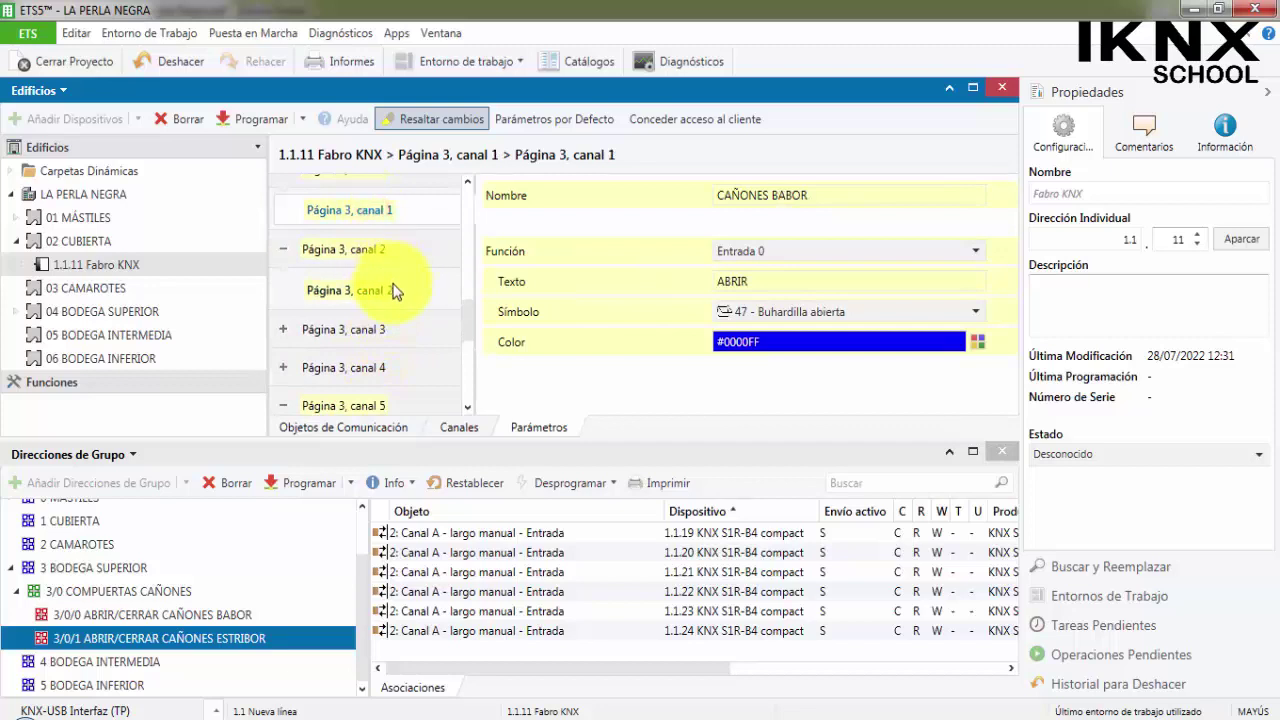
{"action": "scroll", "coordinate": [387, 316], "scroll_direction": "down", "scroll_amount": 2}
{"action": "left_click", "coordinate": [400, 388]}
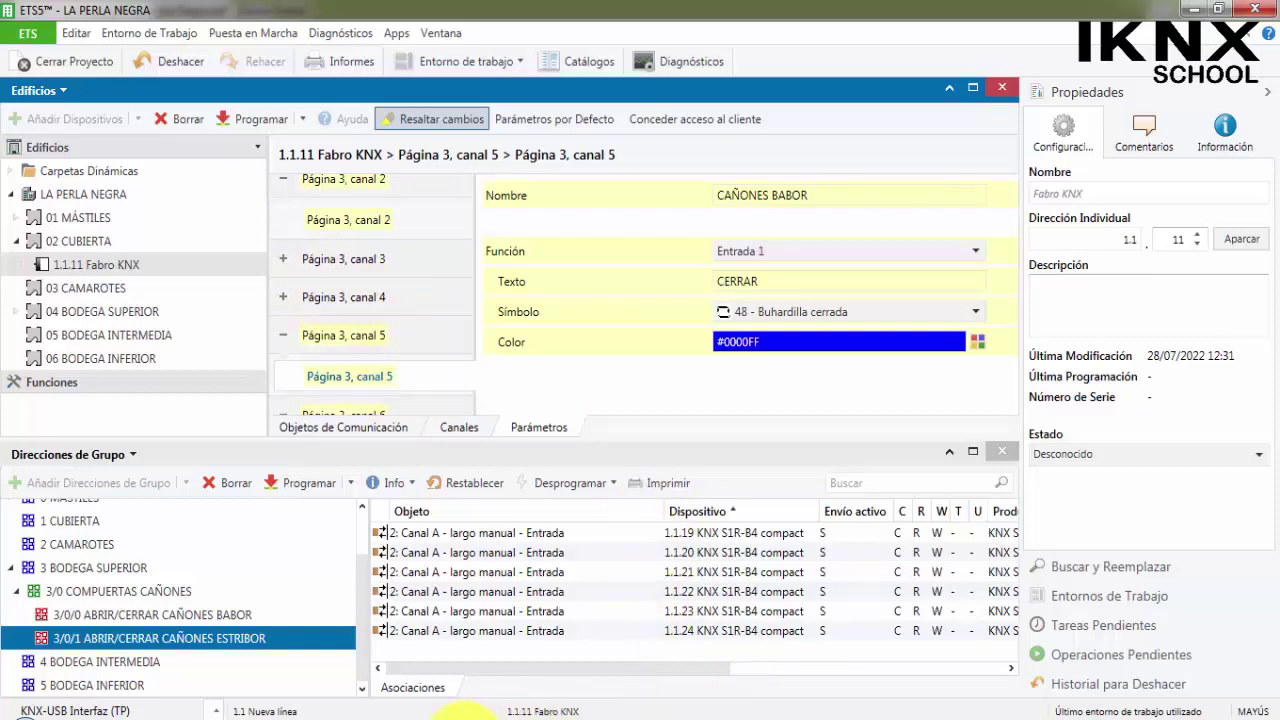
Step: Switch to the technical notebook PDF in Adobe Reader and read pages 22 to 24 on the cannon hatches and flood alarm
{"action": "mouse_move", "coordinate": [465, 712]}
{"action": "left_click", "coordinate": [644, 631]}
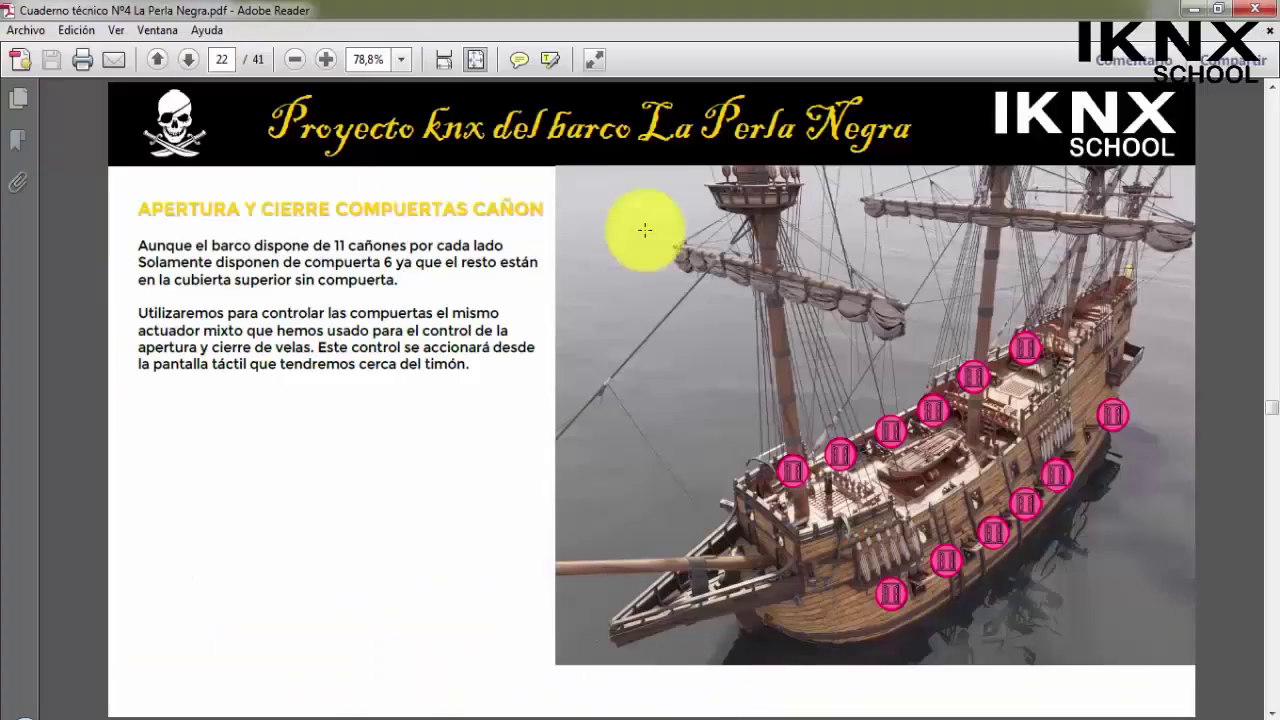
{"action": "scroll", "coordinate": [558, 388], "scroll_direction": "down", "scroll_amount": 1}
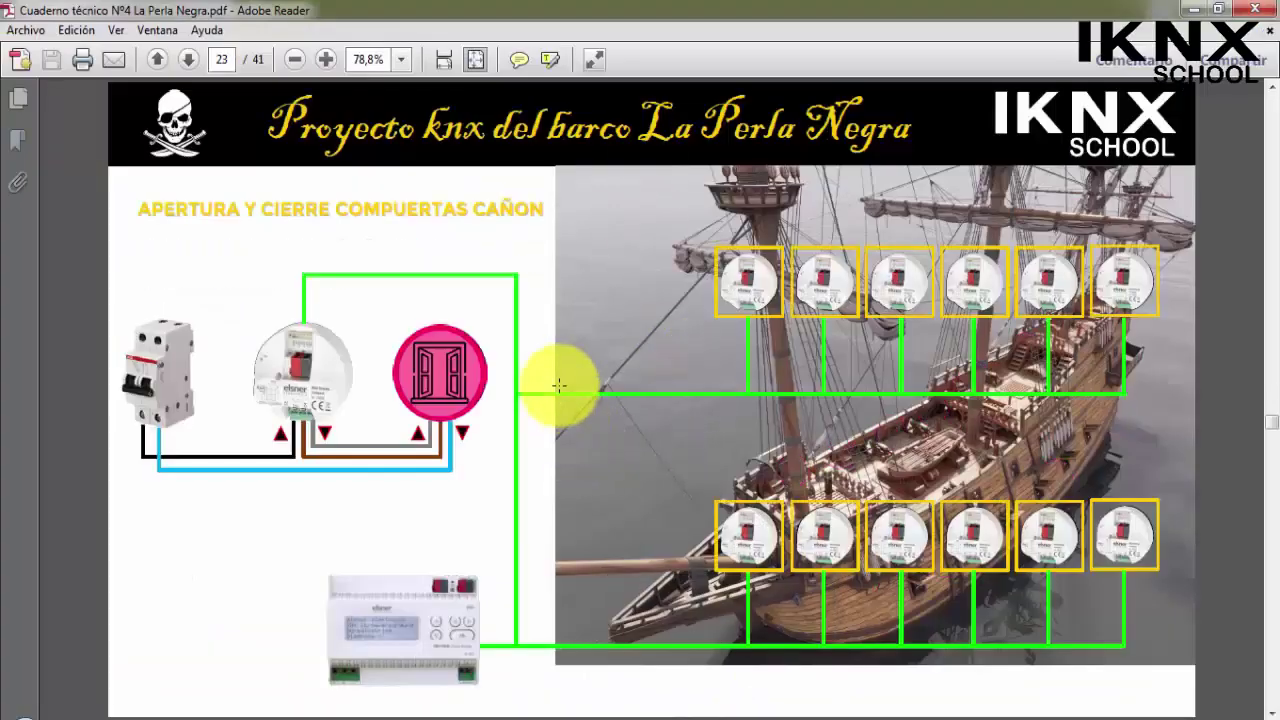
{"action": "scroll", "coordinate": [558, 385], "scroll_direction": "down", "scroll_amount": 1}
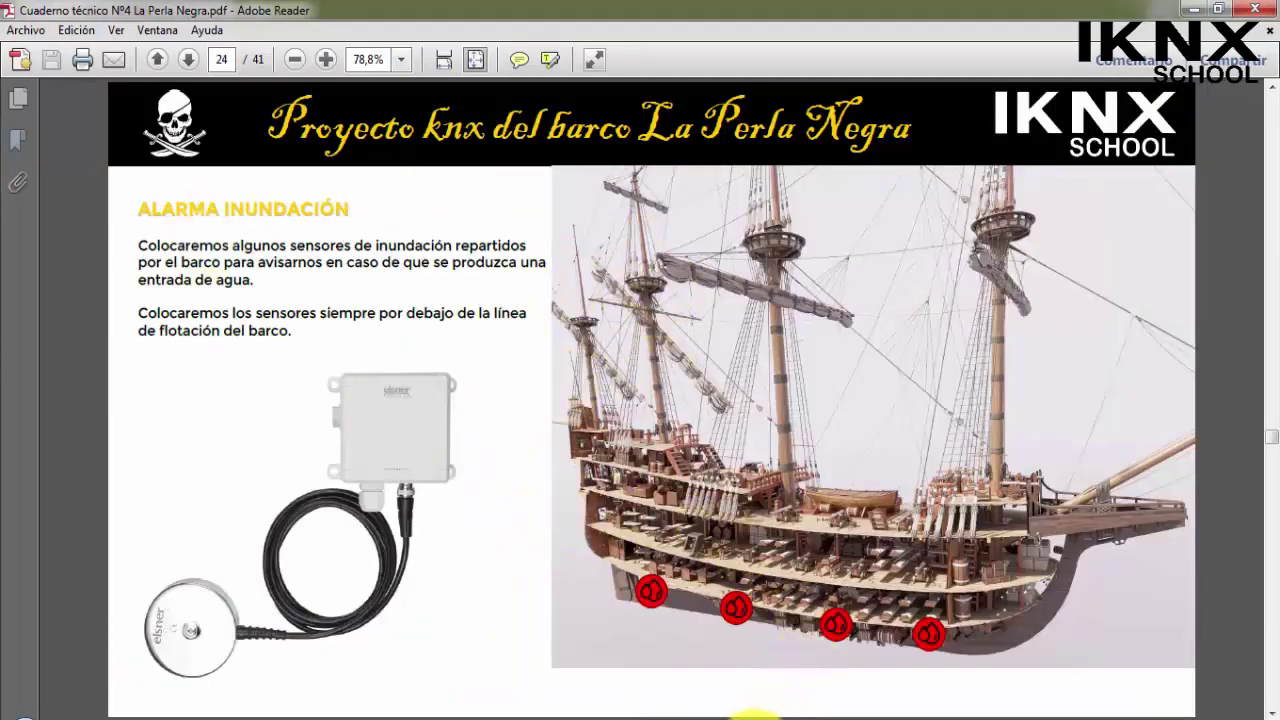
Step: Switch back to ETS5 and open the device catalog for 06 BODEGA INFERIOR, filtered to Elsner Elektronik GmbH
{"action": "left_click", "coordinate": [757, 716]}
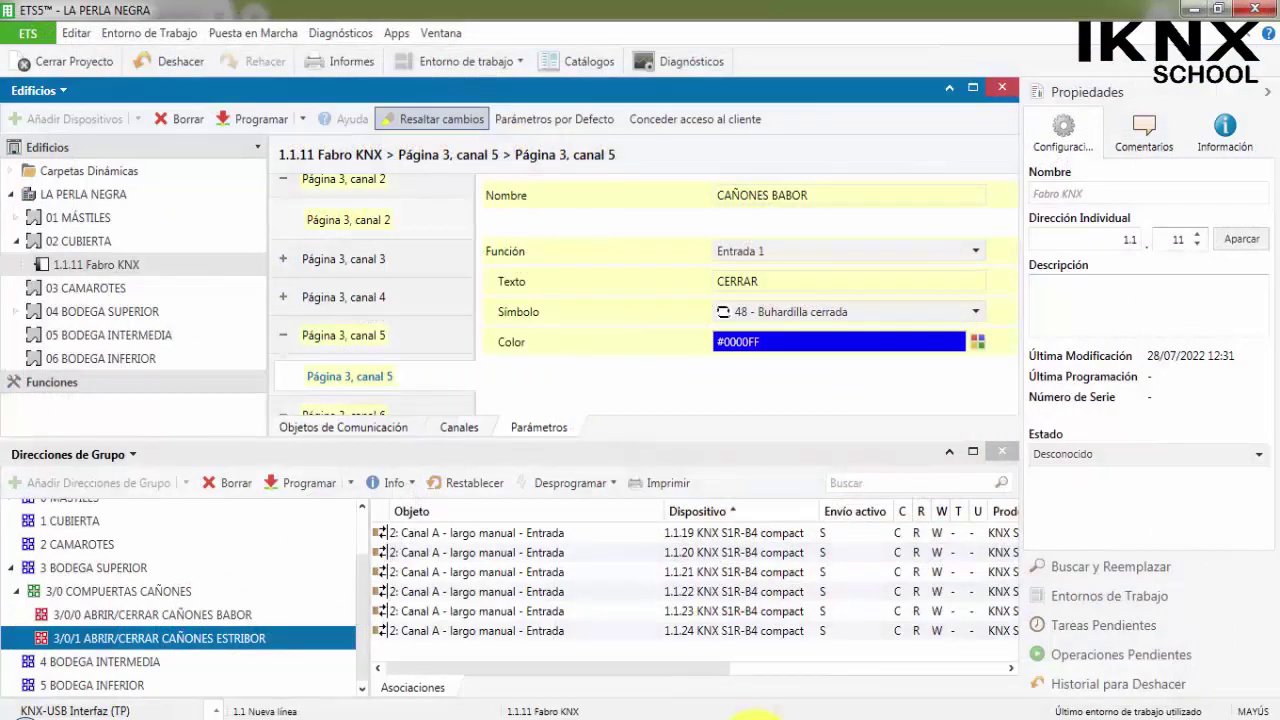
{"action": "left_click", "coordinate": [16, 241]}
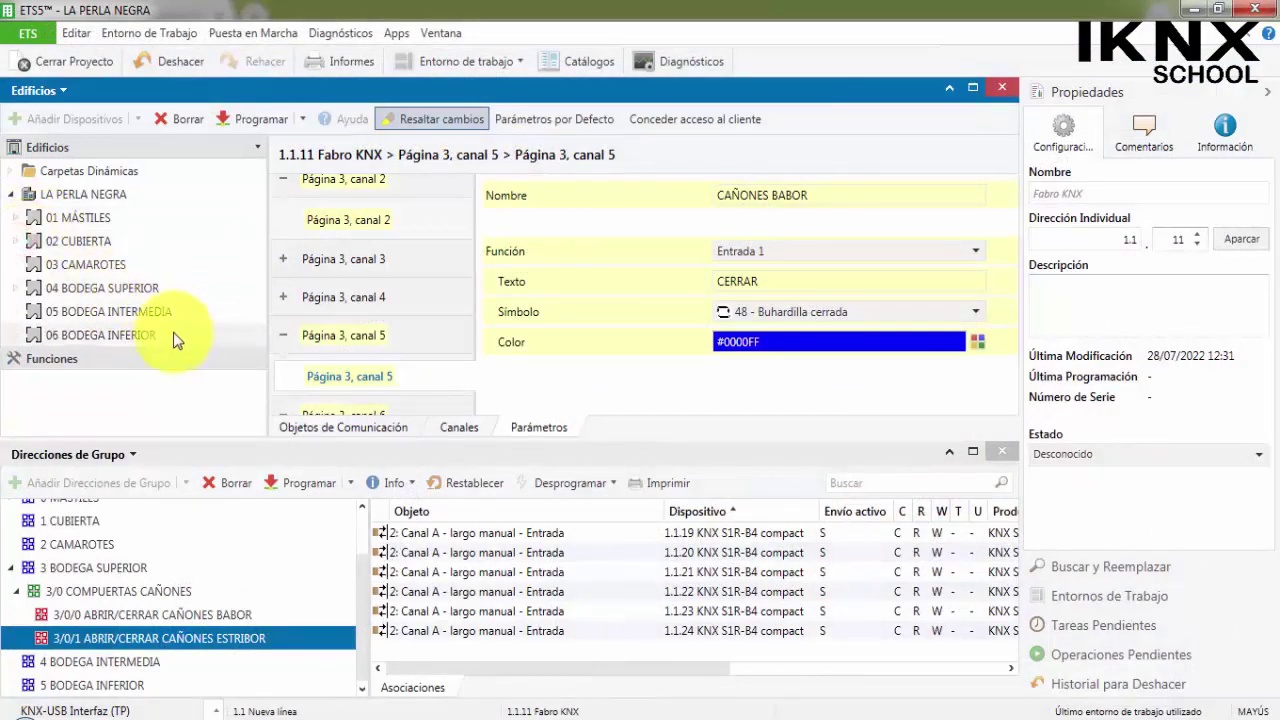
{"action": "left_click", "coordinate": [143, 336]}
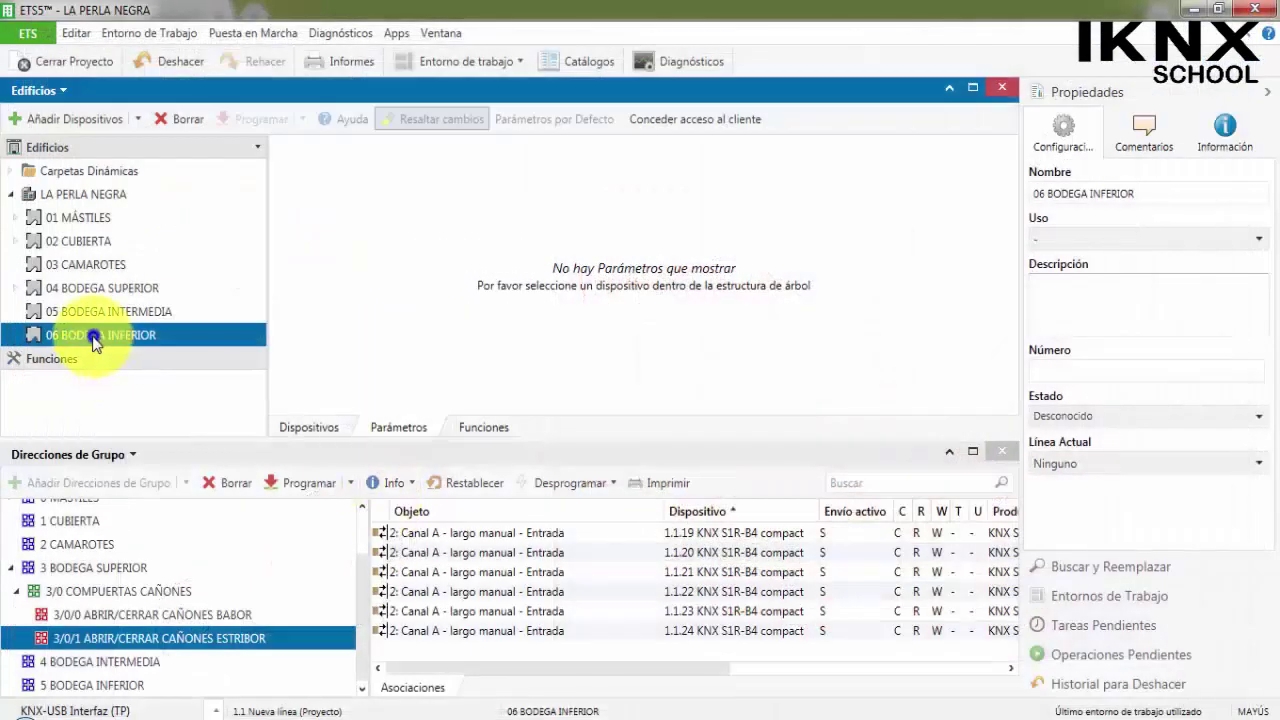
{"action": "right_click", "coordinate": [95, 340]}
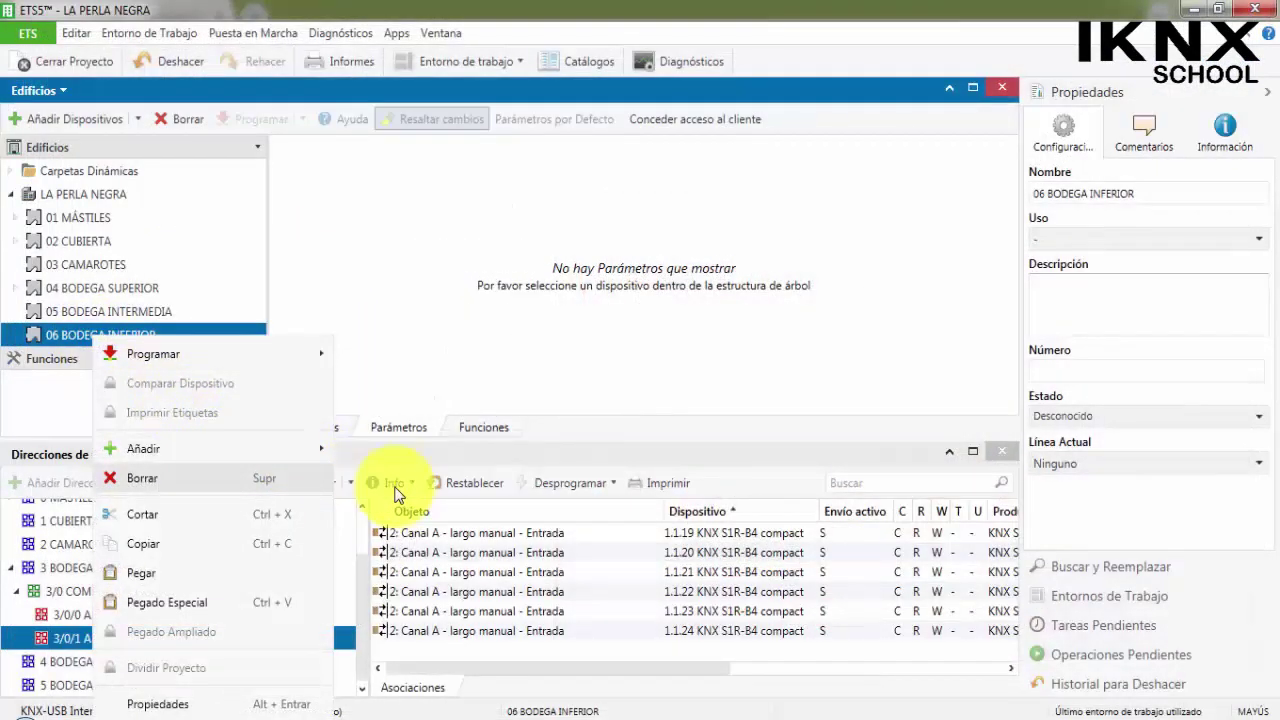
{"action": "left_click", "coordinate": [403, 476]}
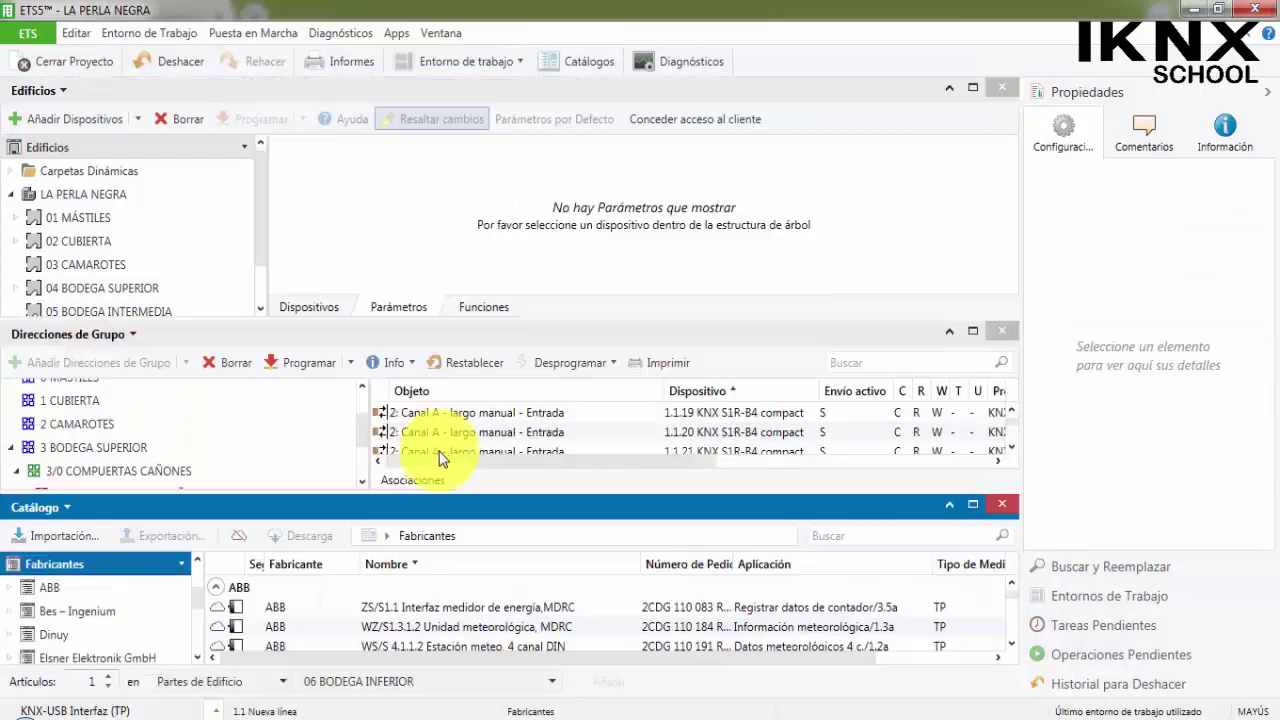
{"action": "scroll", "coordinate": [95, 600], "scroll_direction": "down", "scroll_amount": 2}
{"action": "left_click", "coordinate": [90, 590]}
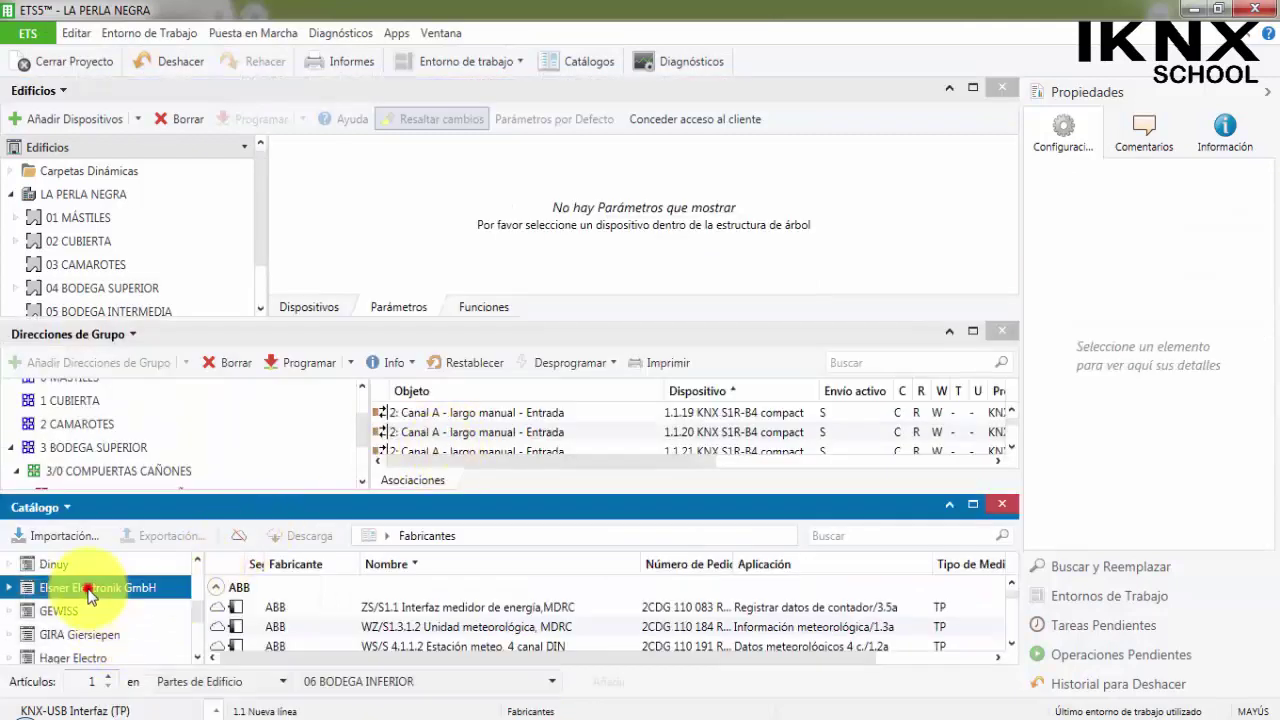
Step: Add the Leak KNX 2.0 water leak sensor from the catalog to 06 BODEGA INFERIOR
{"action": "left_click", "coordinate": [855, 495]}
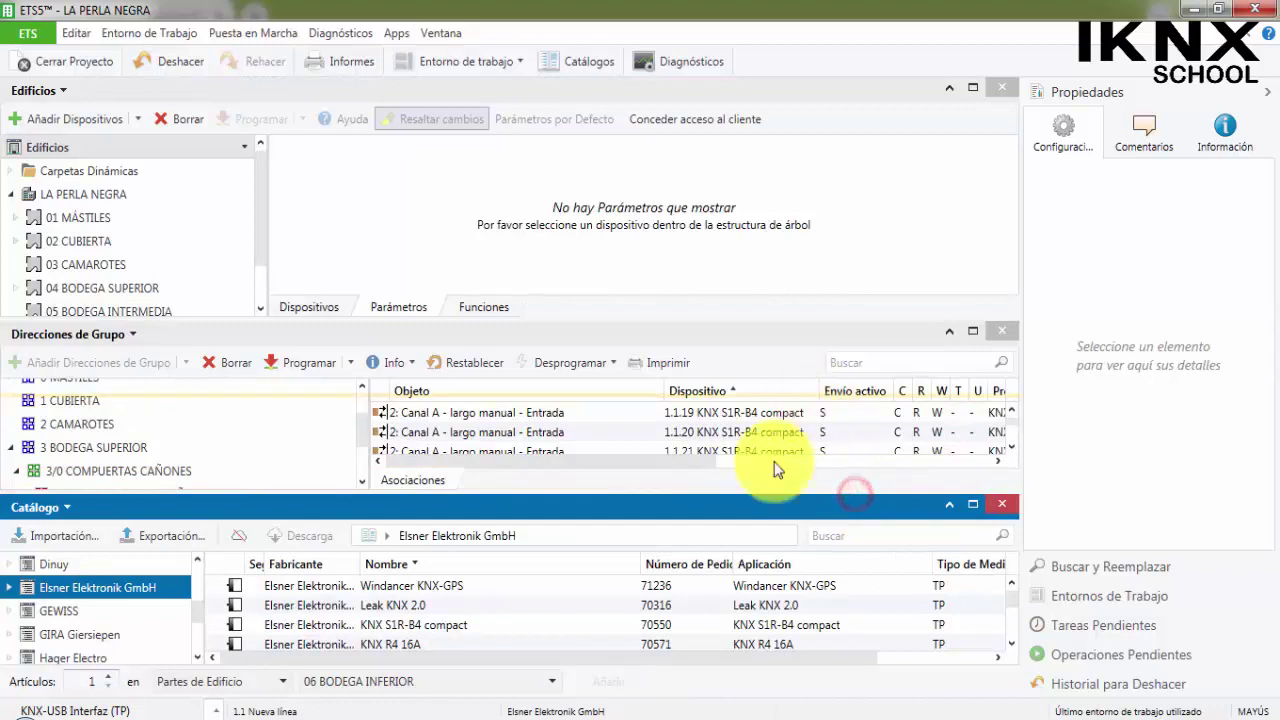
{"action": "scroll", "coordinate": [461, 595], "scroll_direction": "down", "scroll_amount": 1}
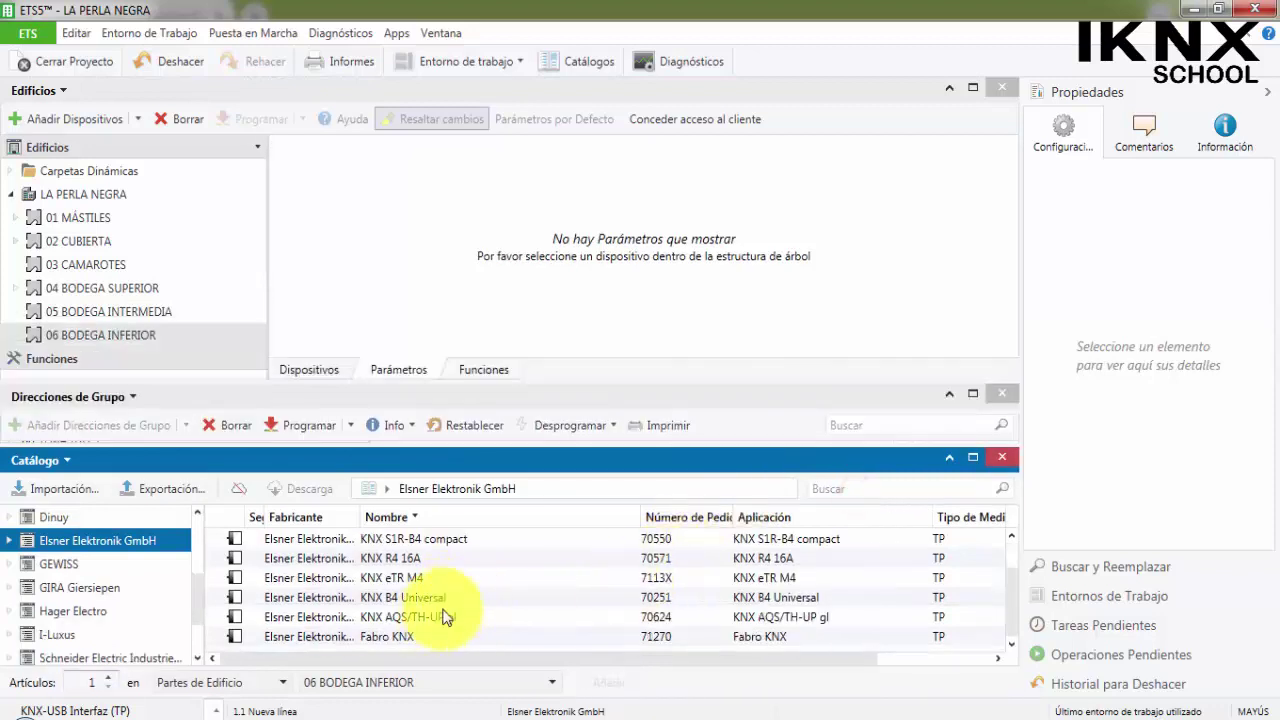
{"action": "scroll", "coordinate": [455, 625], "scroll_direction": "up", "scroll_amount": 1}
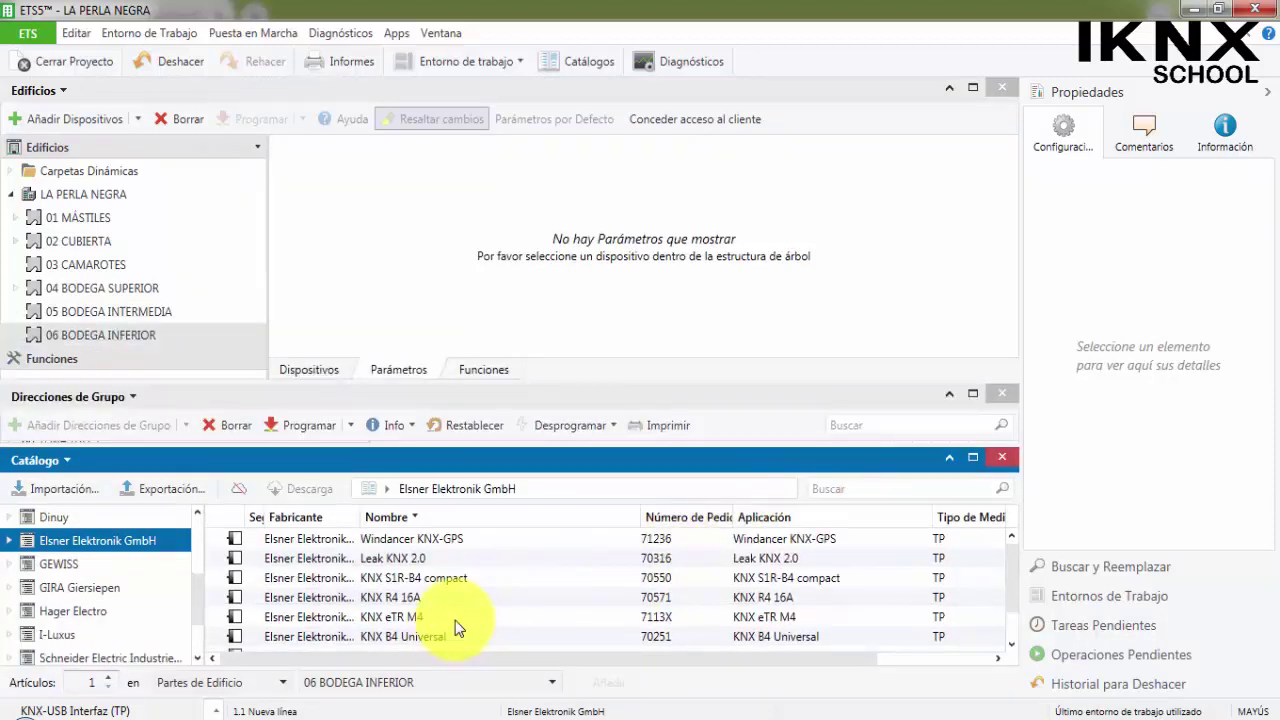
{"action": "left_click", "coordinate": [401, 556]}
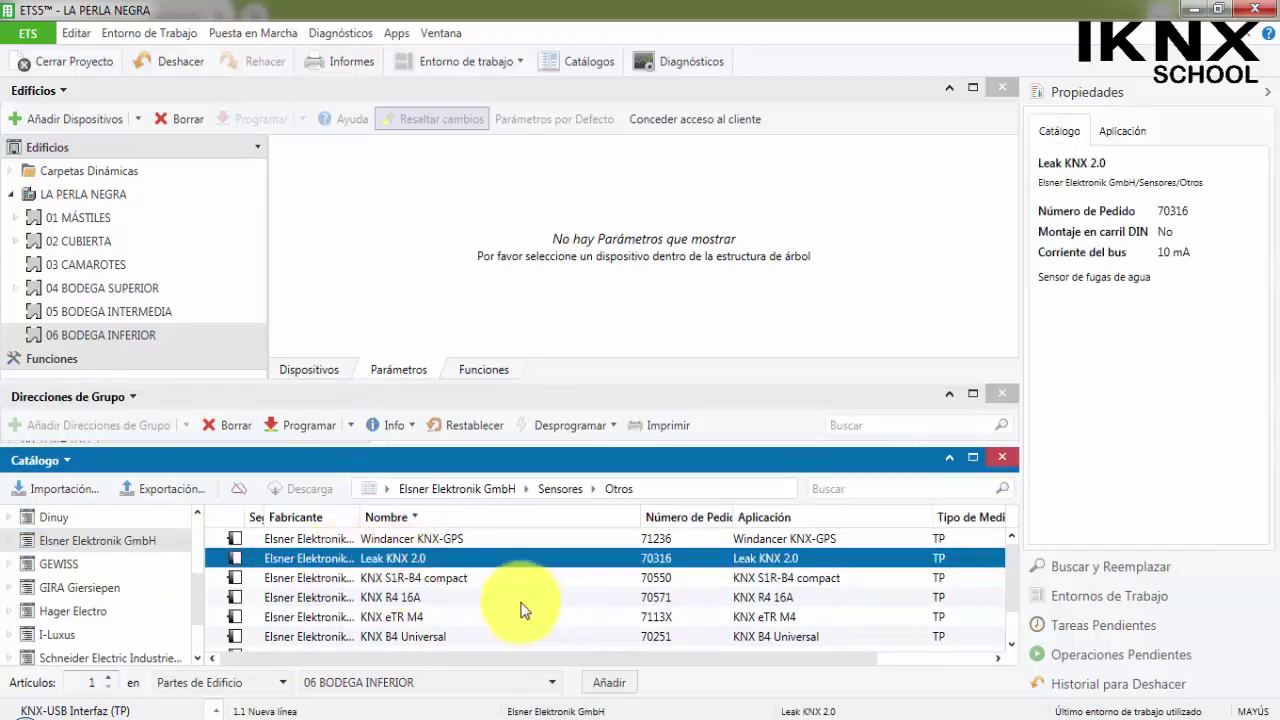
{"action": "left_click_drag", "start_coordinate": [302, 558], "coordinate": [140, 341]}
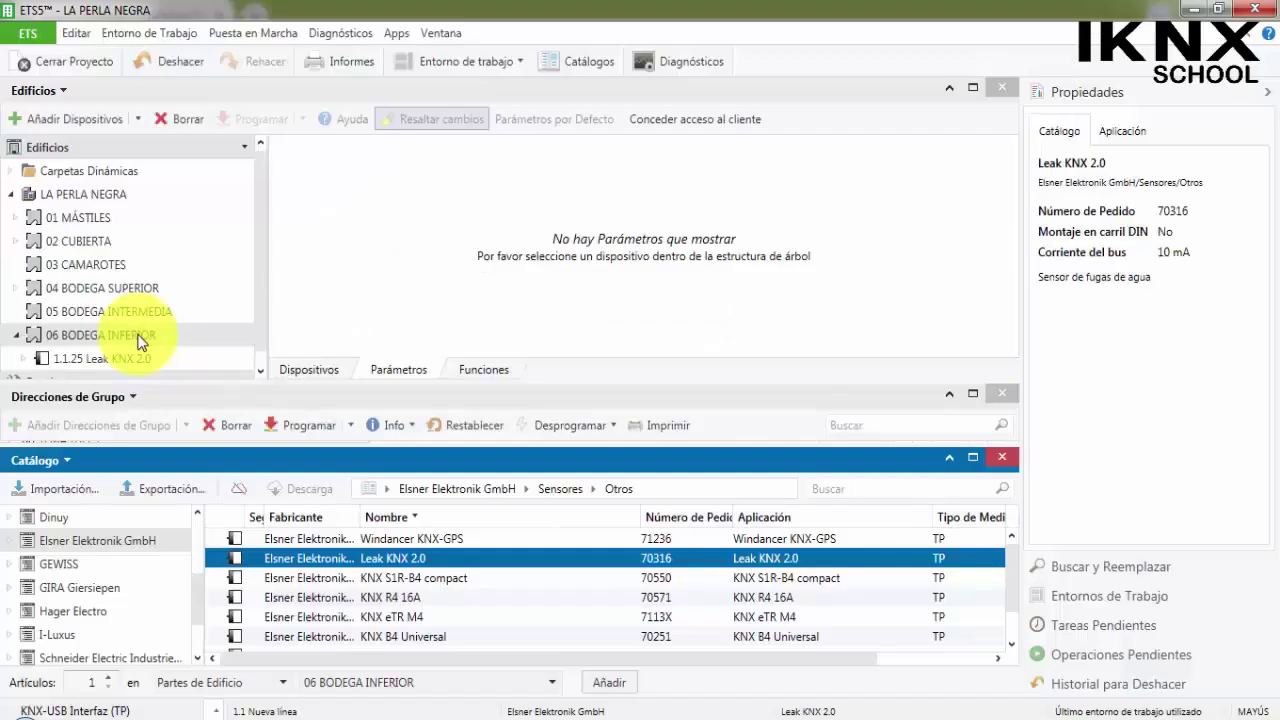
{"action": "left_click", "coordinate": [140, 341]}
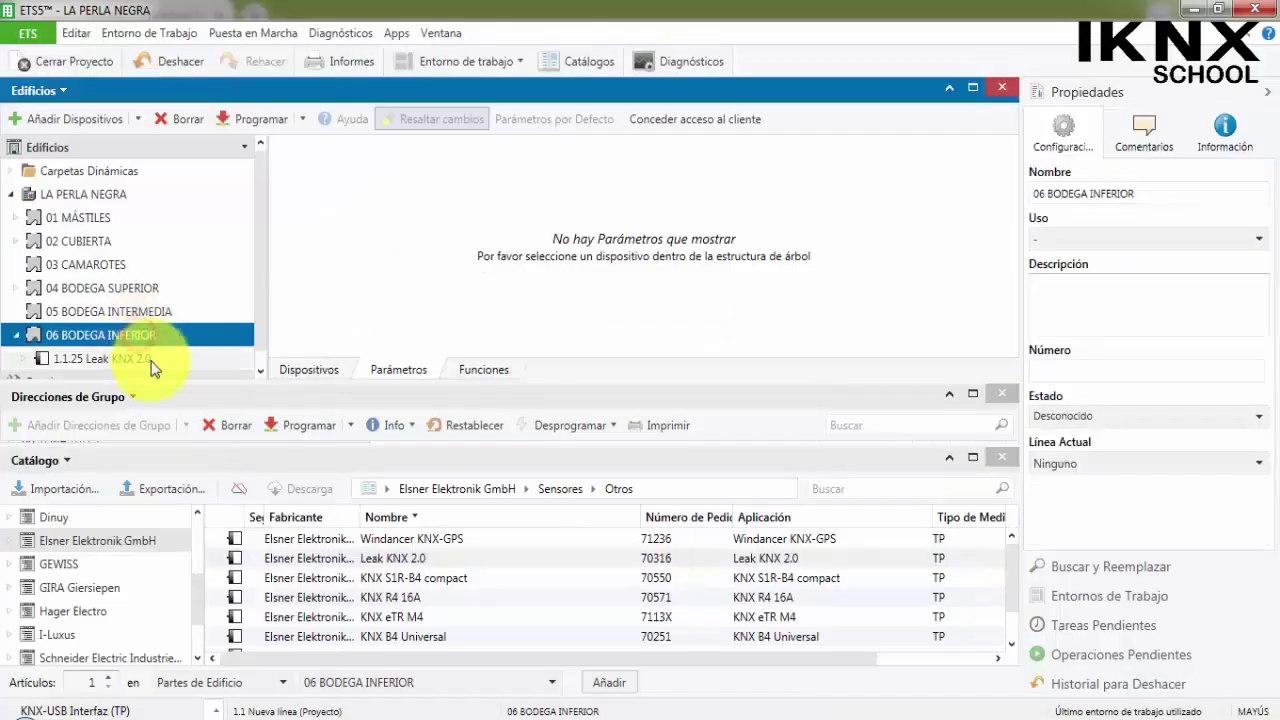
Step: Close the catalog and enable the acoustic alarm signal in the water leak sensor parameters of 1.1.25 Leak KNX 2.0
{"action": "left_click", "coordinate": [145, 358]}
{"action": "left_click", "coordinate": [372, 232]}
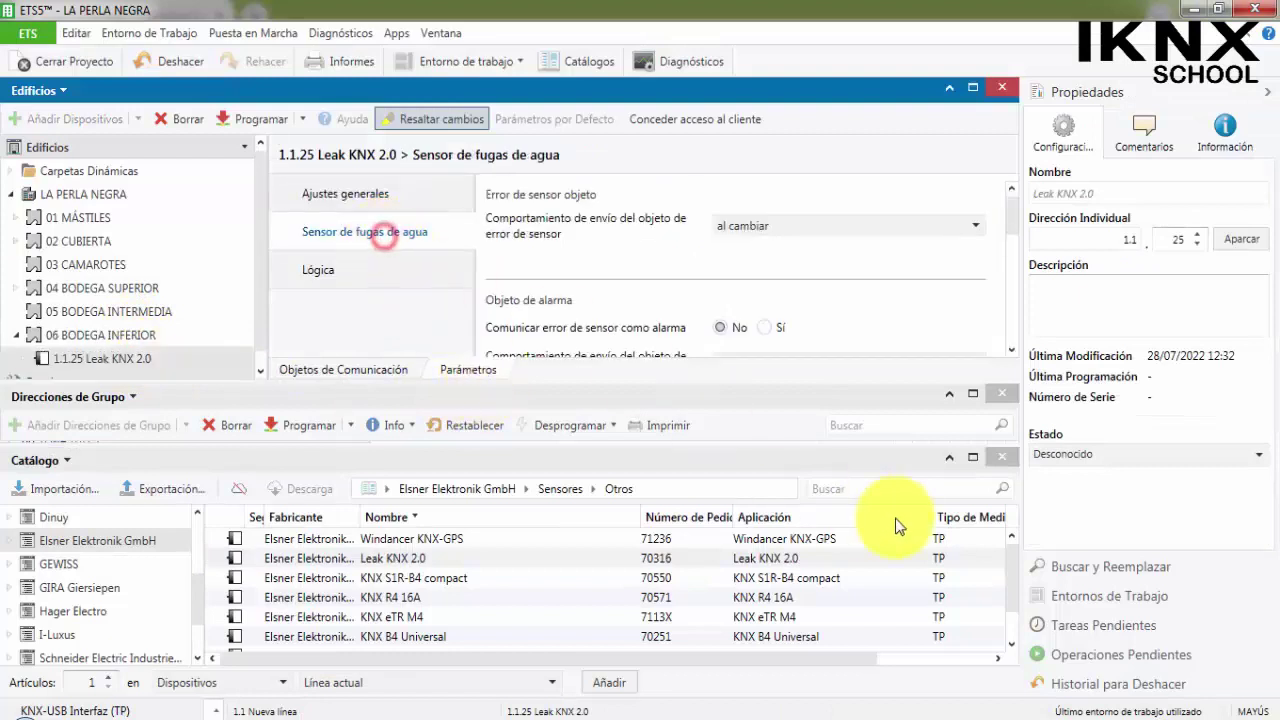
{"action": "left_click", "coordinate": [1012, 460]}
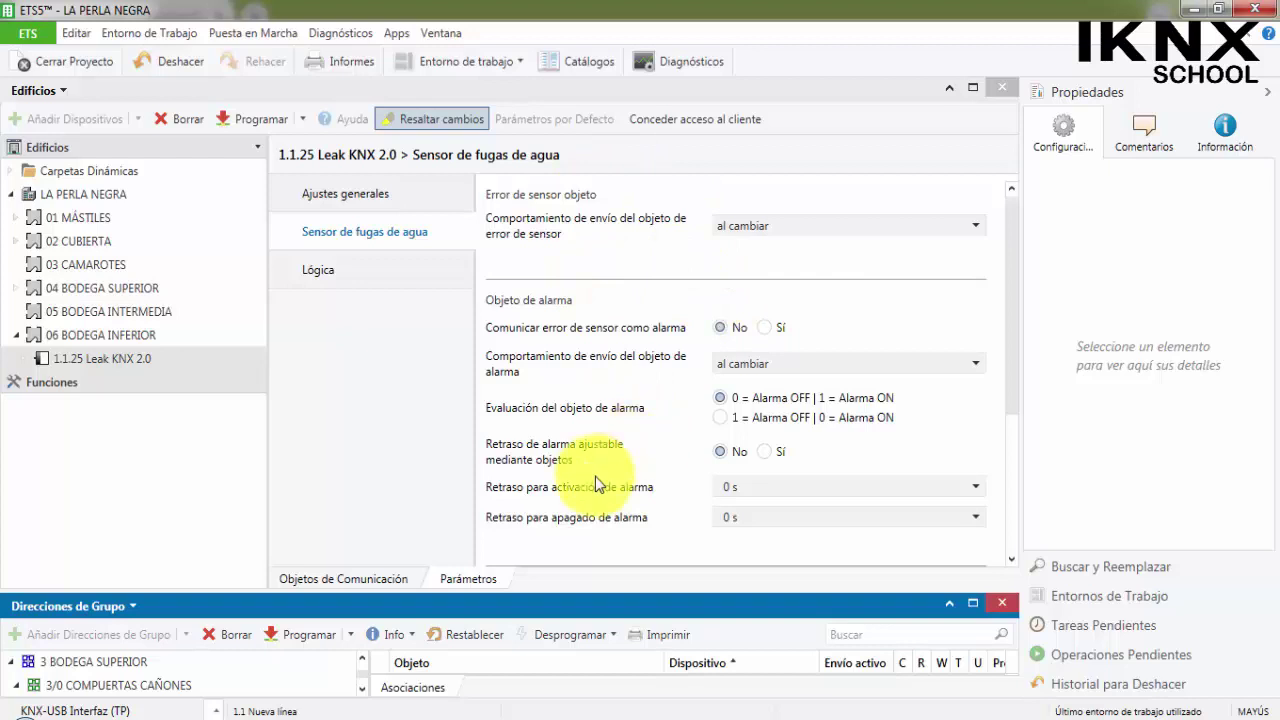
{"action": "scroll", "coordinate": [651, 449], "scroll_direction": "down", "scroll_amount": 4}
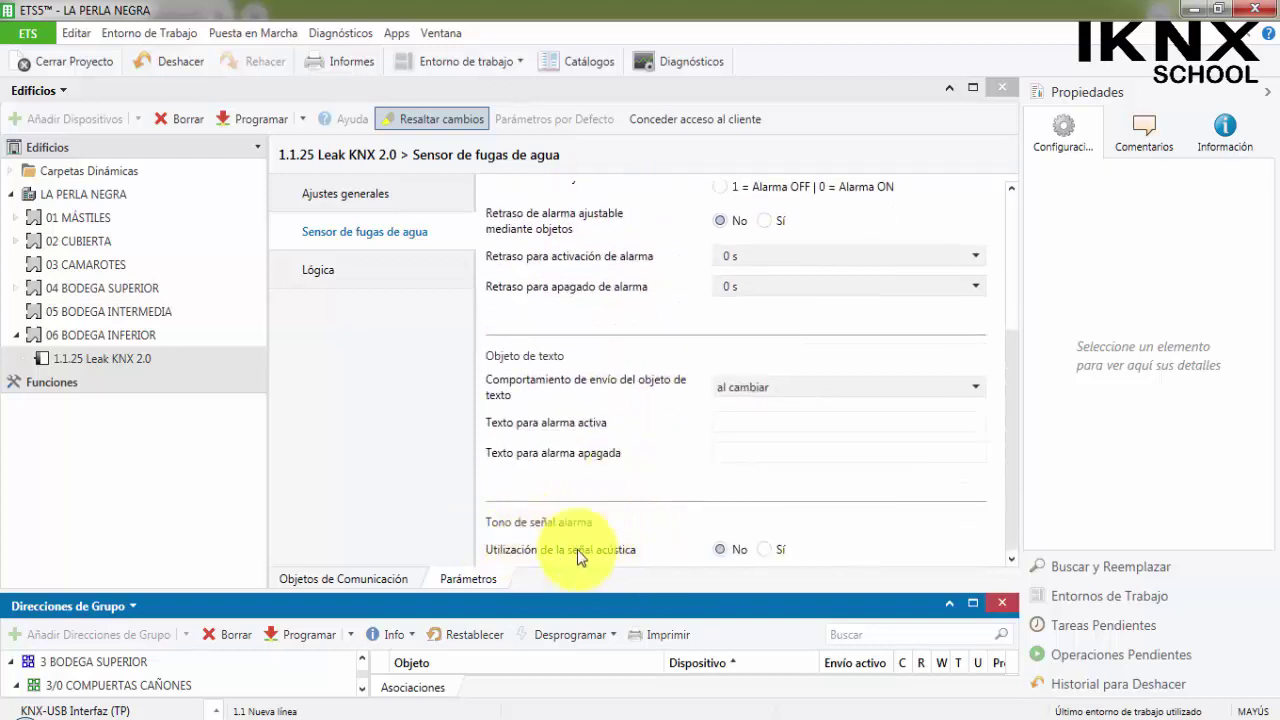
{"action": "left_click", "coordinate": [769, 549]}
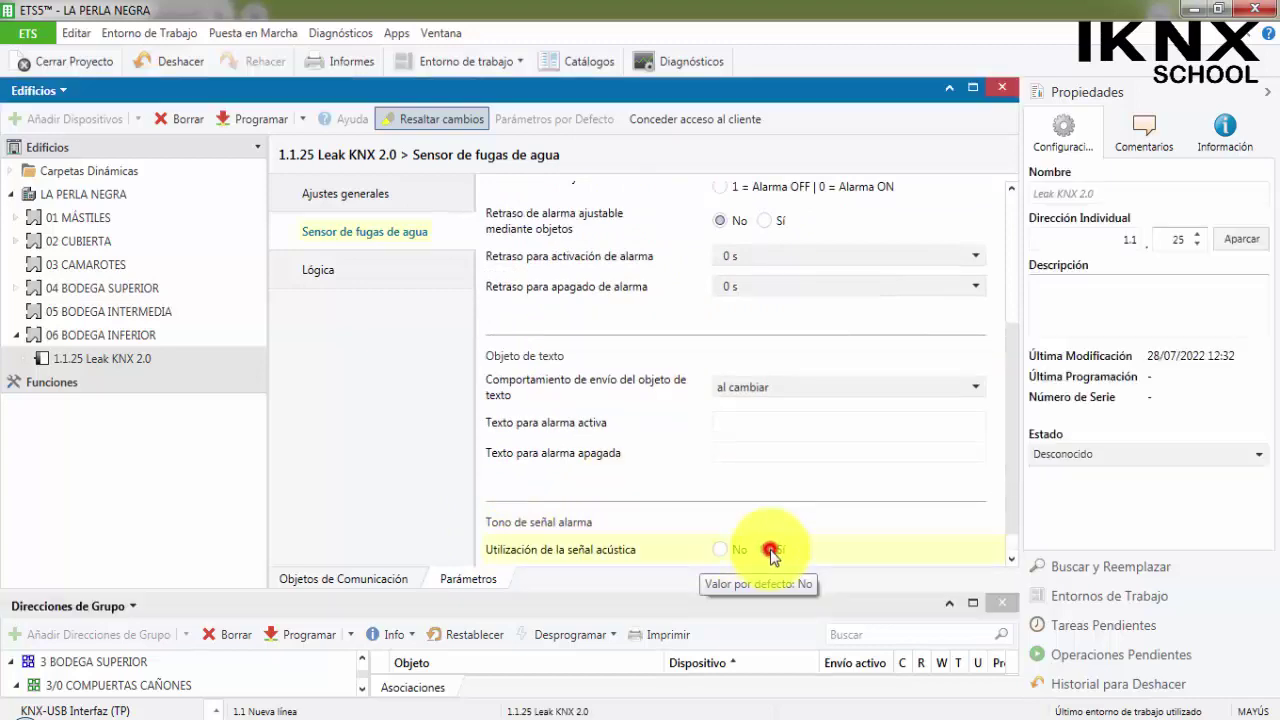
Step: Set the alarm object's sending behavior on 1.1.25 Leak KNX 2.0 to "en caso de modificación y cíclicamente"
{"action": "scroll", "coordinate": [632, 417], "scroll_direction": "up", "scroll_amount": 4}
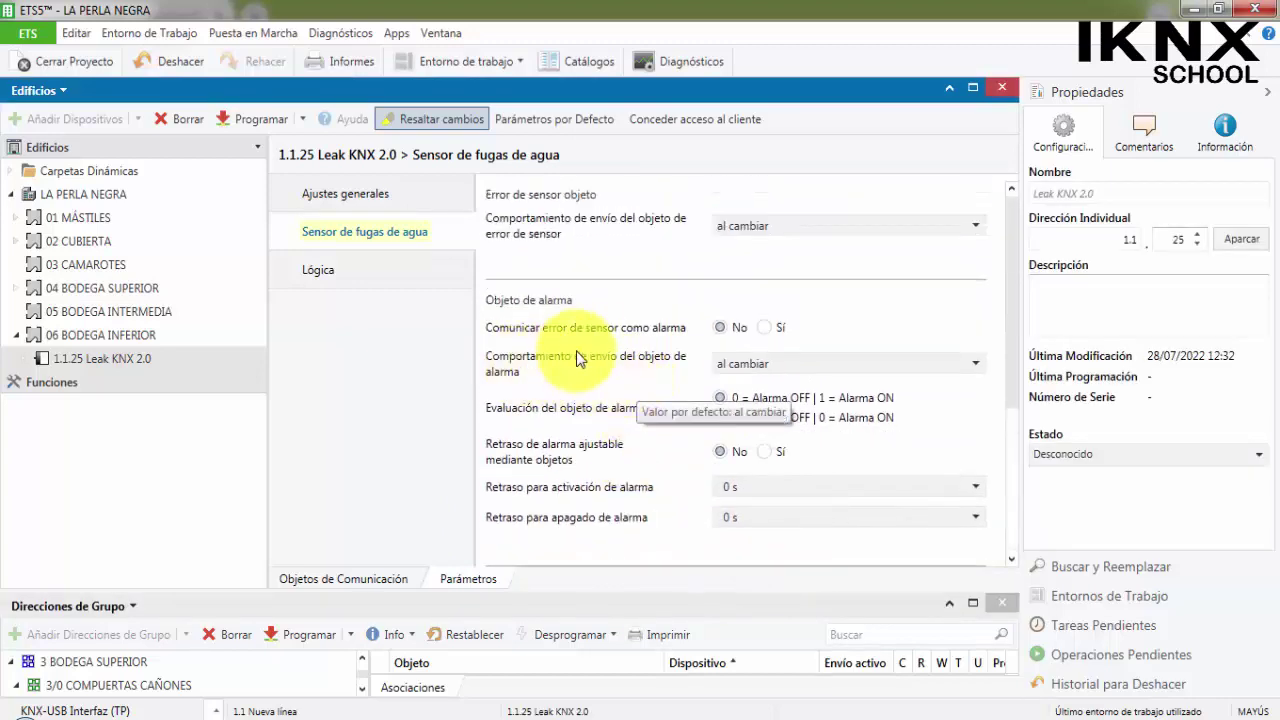
{"action": "left_click", "coordinate": [767, 364]}
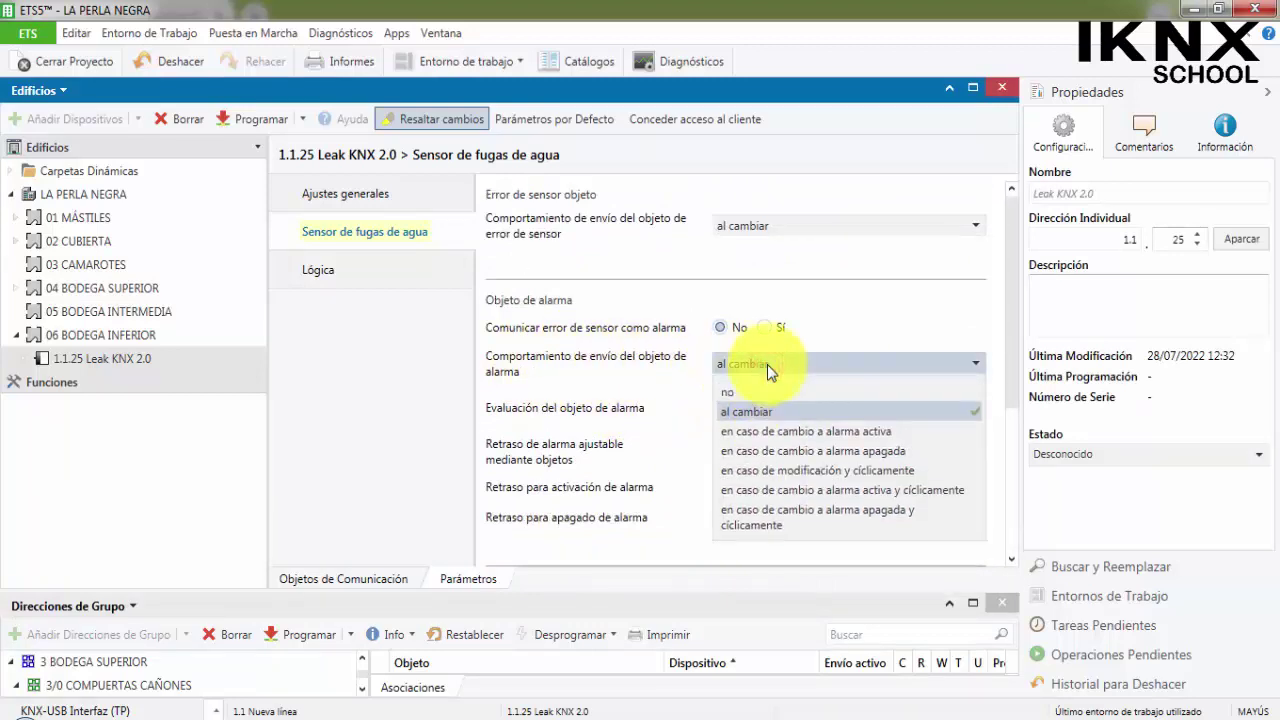
{"action": "left_click", "coordinate": [849, 470]}
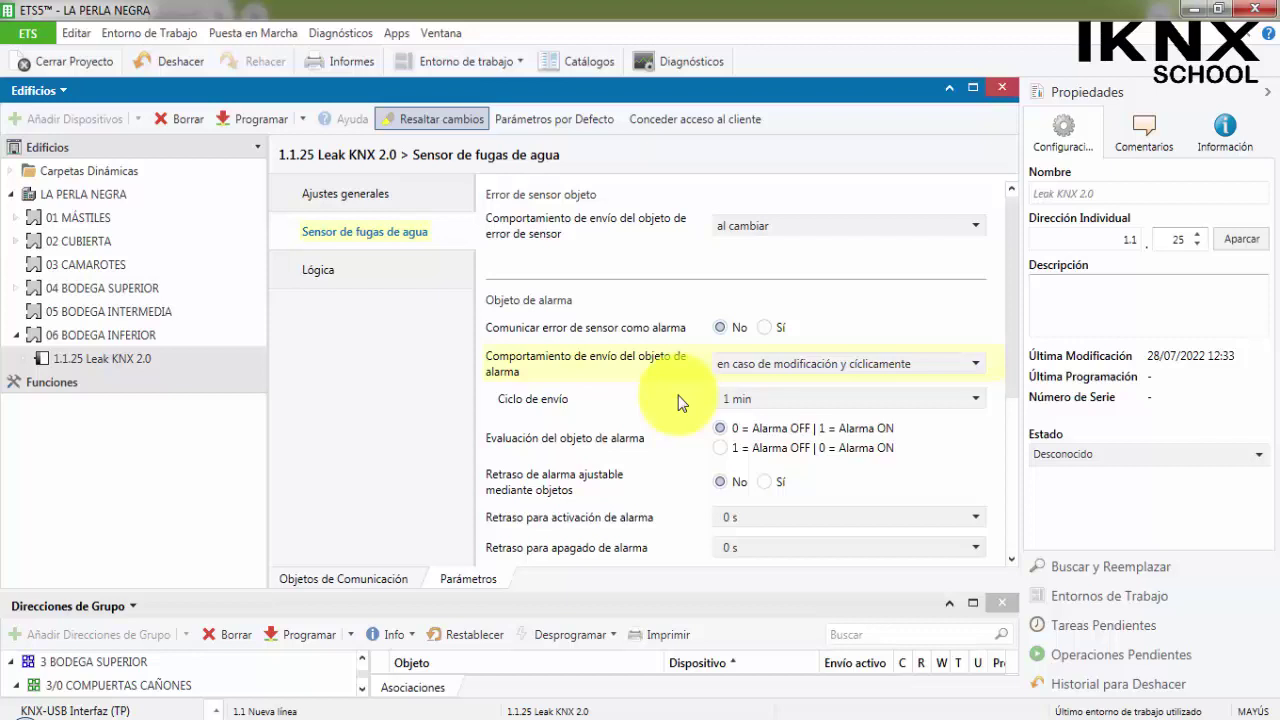
Step: Copy 1.1.25 Leak KNX 2.0 and paste three copies into 06 BODEGA INFERIOR without copying group addresses
{"action": "left_click", "coordinate": [90, 359]}
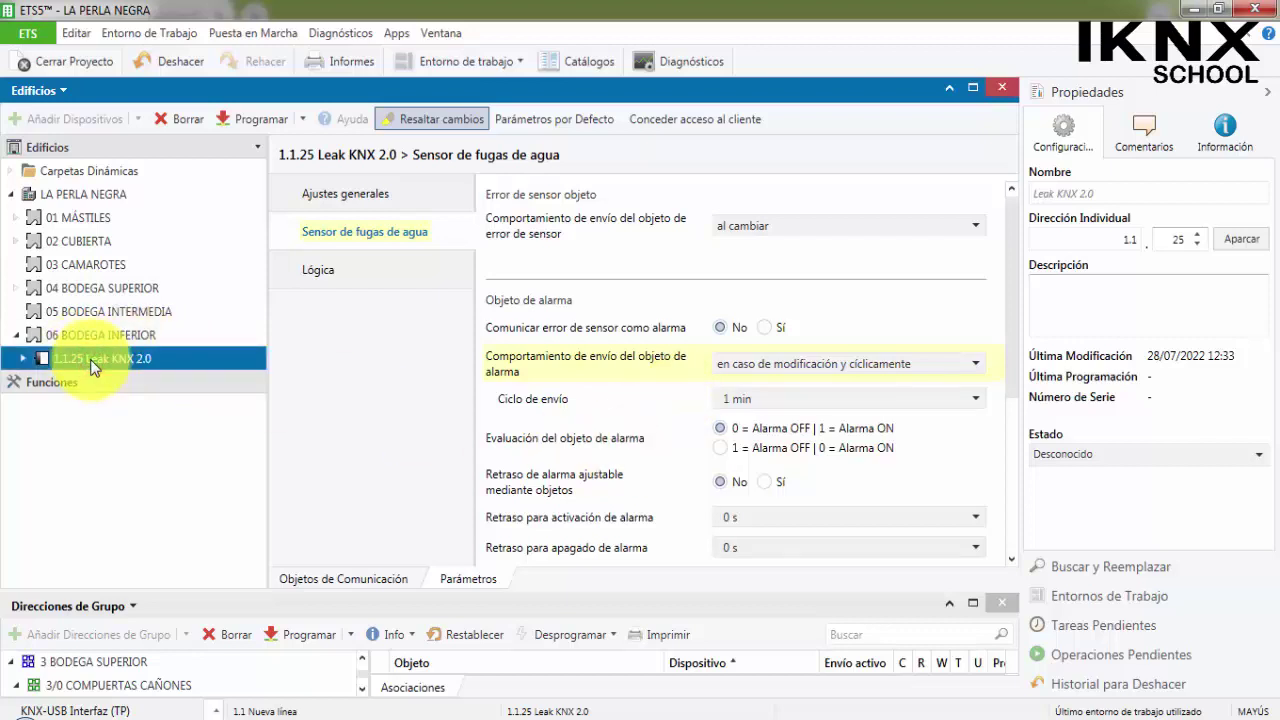
{"action": "left_click", "coordinate": [62, 336]}
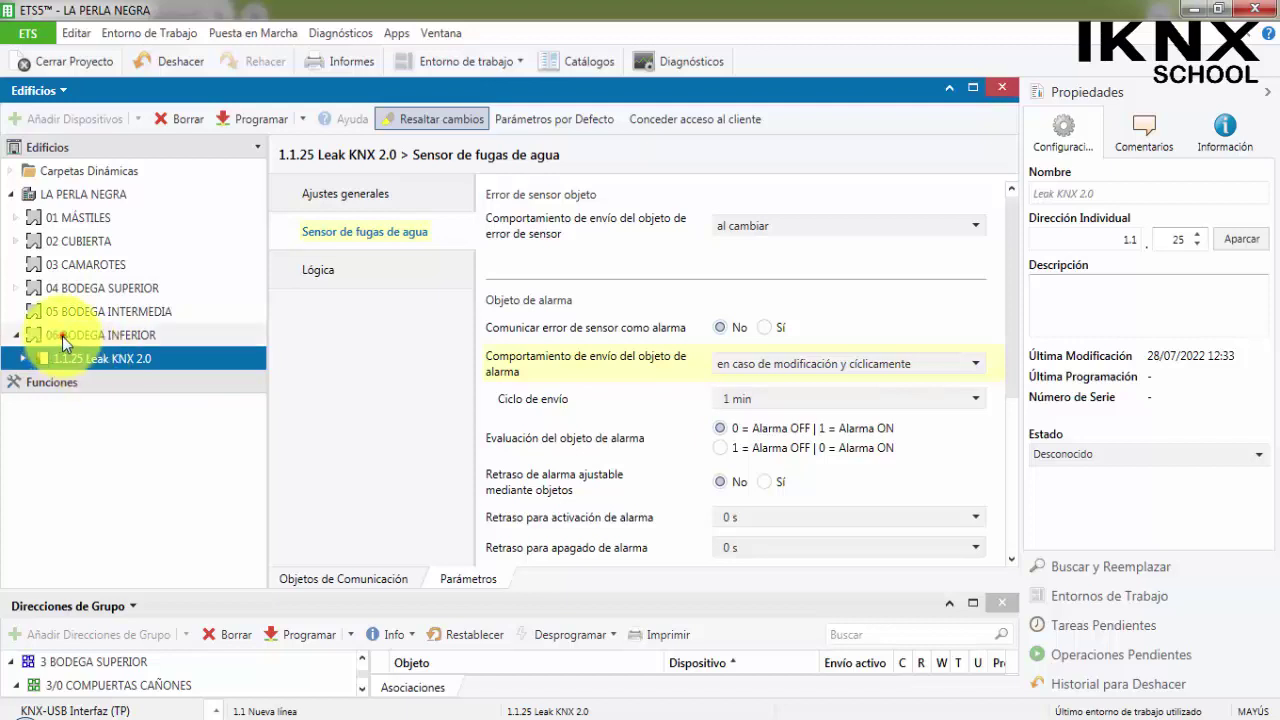
{"action": "key", "text": "ctrl+shift+v"}
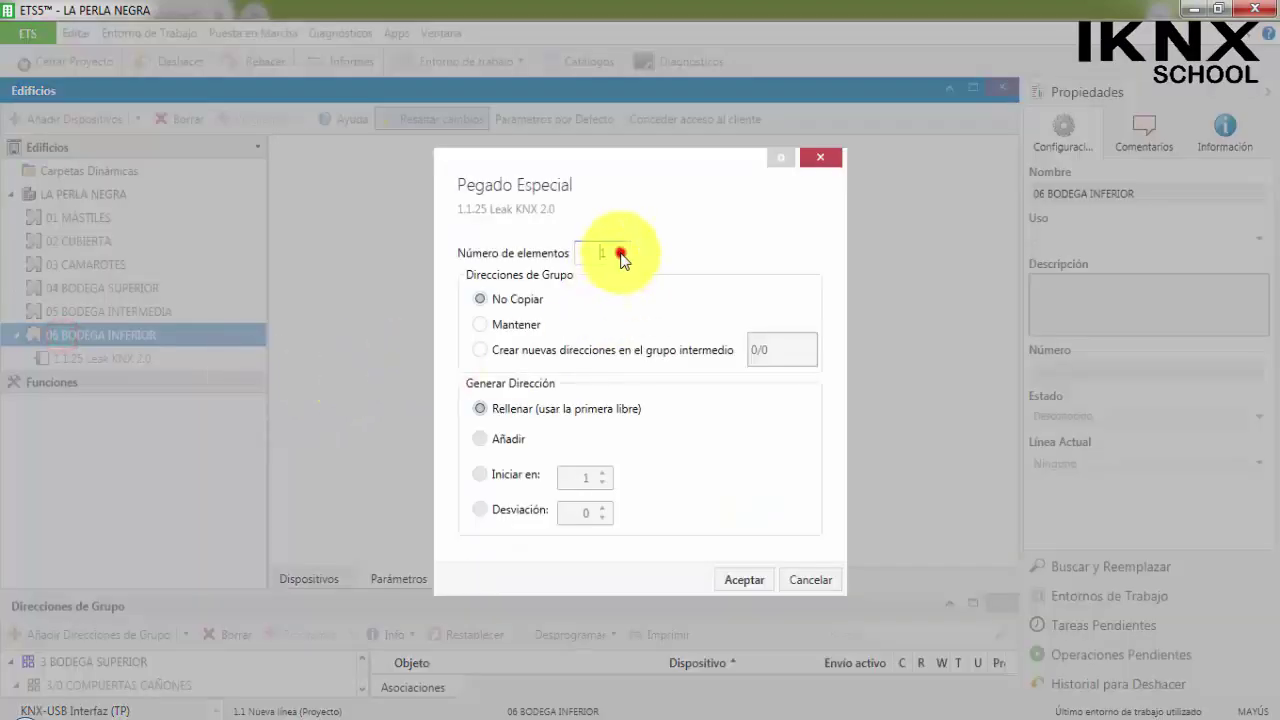
{"action": "left_click", "coordinate": [619, 254]}
{"action": "left_click", "coordinate": [619, 254]}
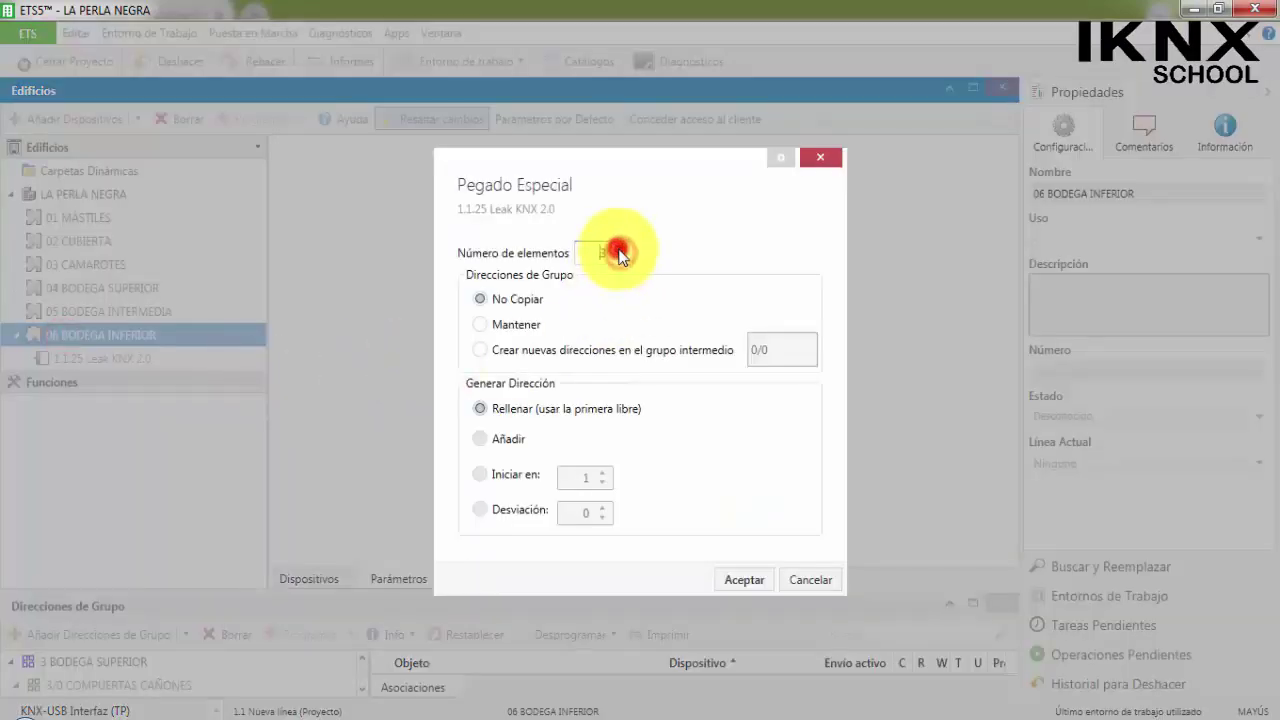
{"action": "left_click", "coordinate": [744, 579]}
Step: Examine the communication objects of 1.1.28 Leak KNX 2.0, including the leak alarm text and leak alarm outputs
{"action": "left_click", "coordinate": [24, 429]}
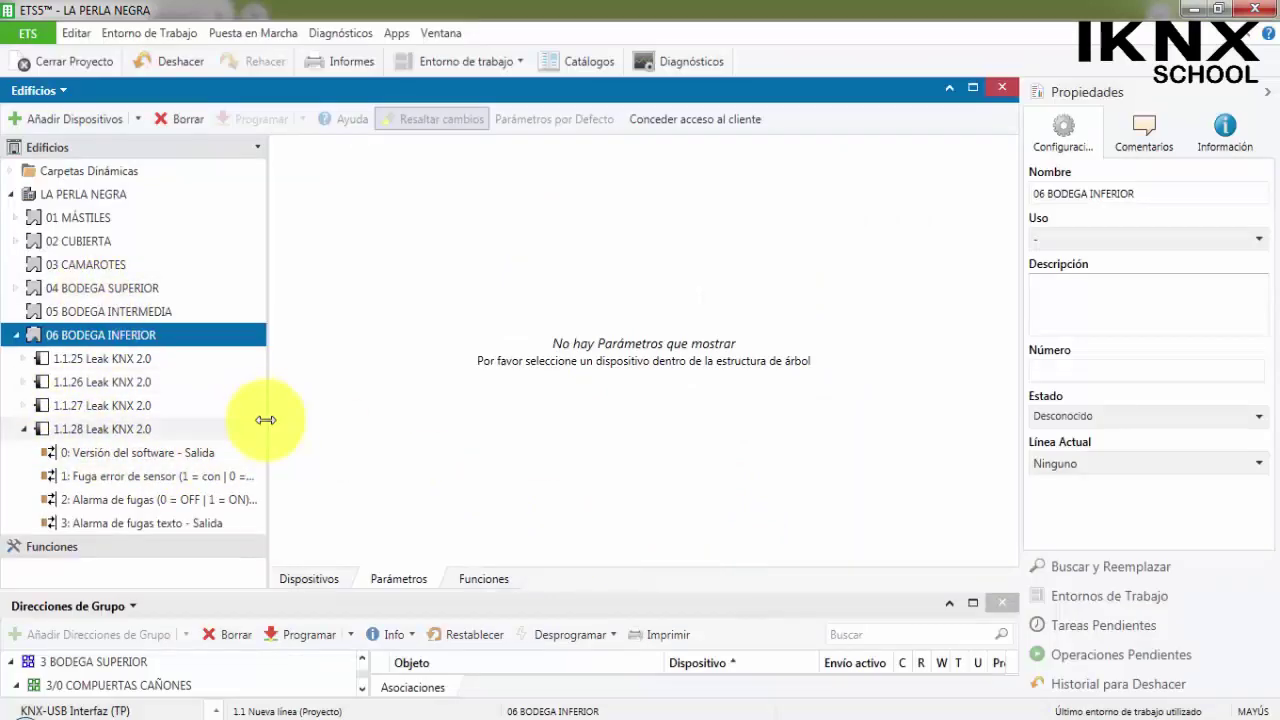
{"action": "left_click_drag", "start_coordinate": [268, 420], "coordinate": [456, 410]}
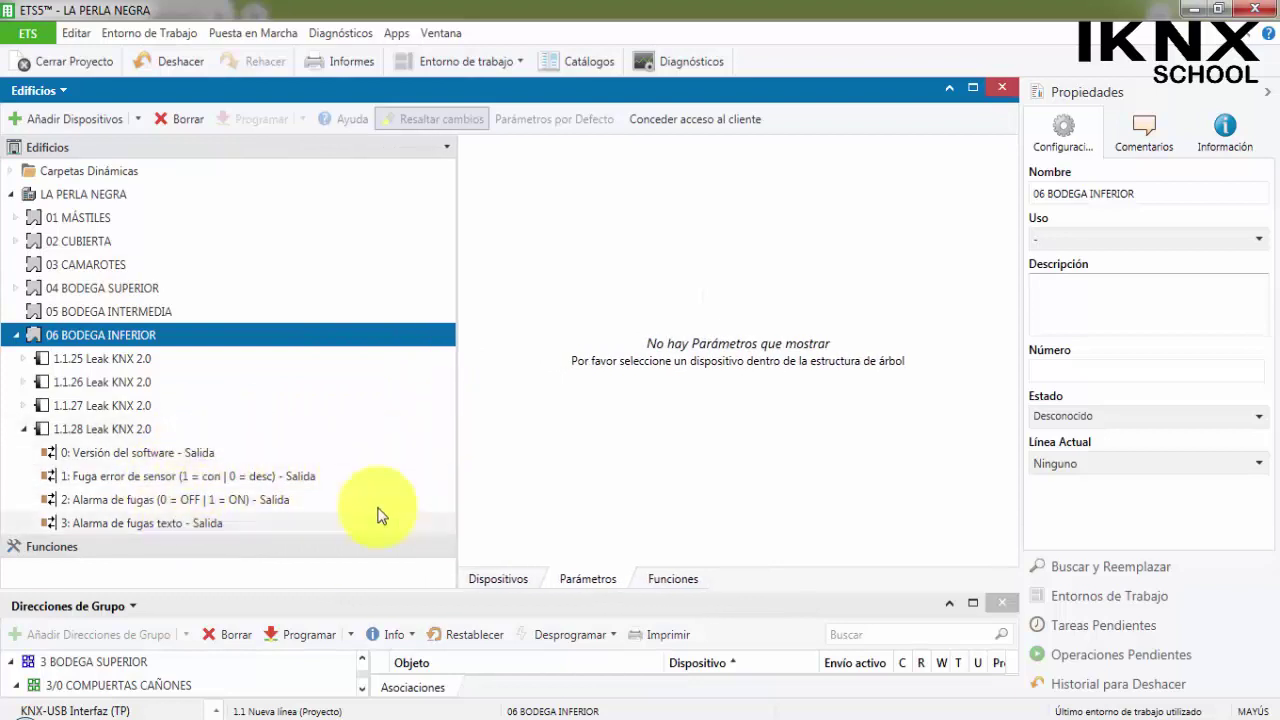
{"action": "left_click", "coordinate": [97, 522]}
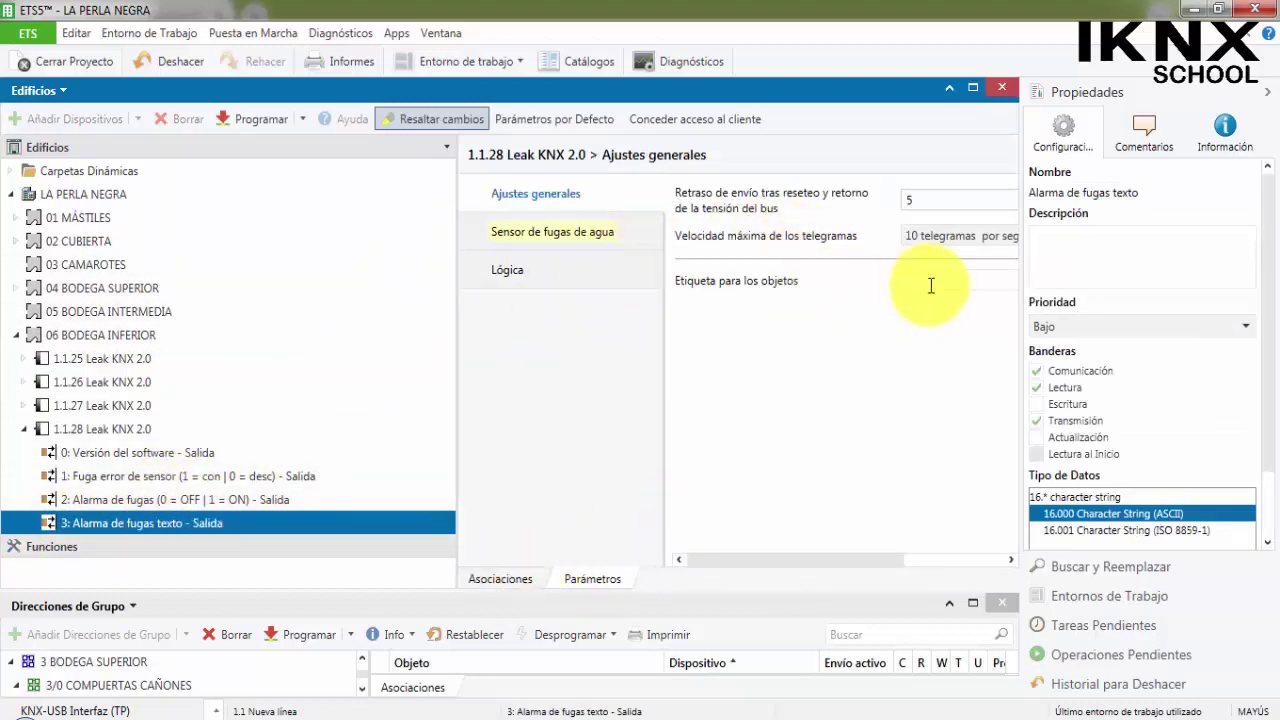
{"action": "left_click", "coordinate": [266, 500]}
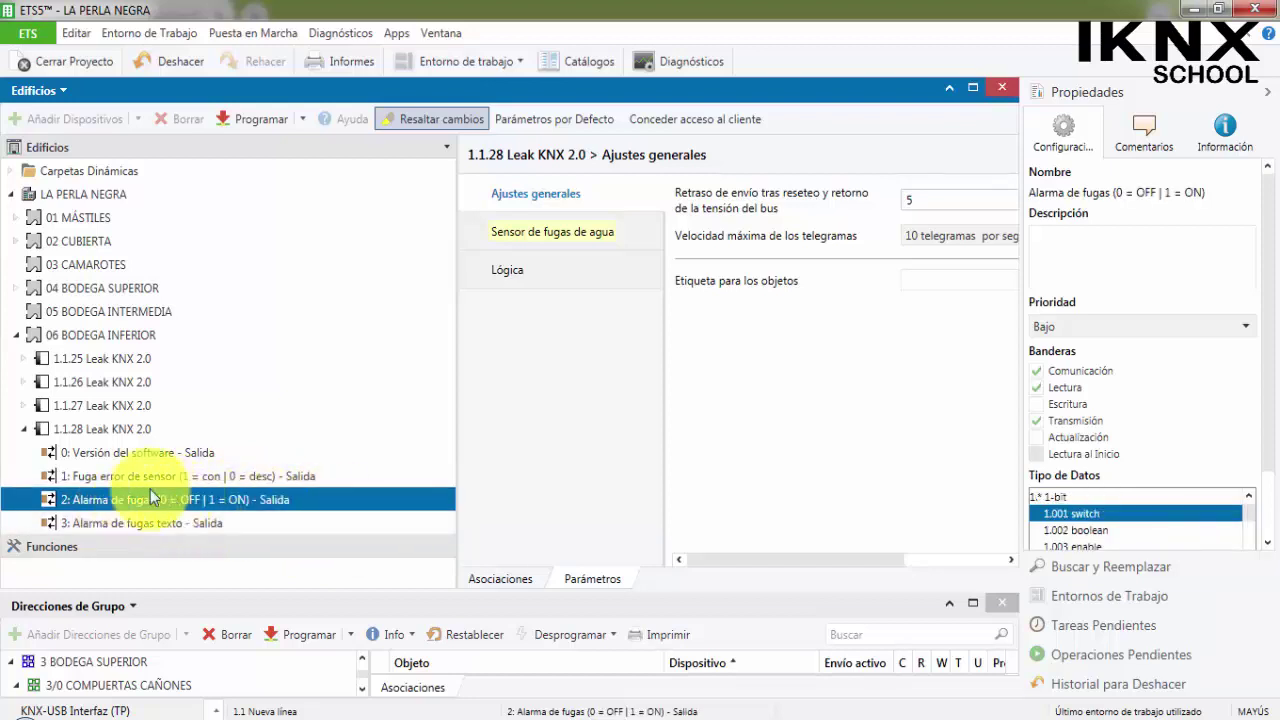
{"action": "left_click", "coordinate": [24, 429]}
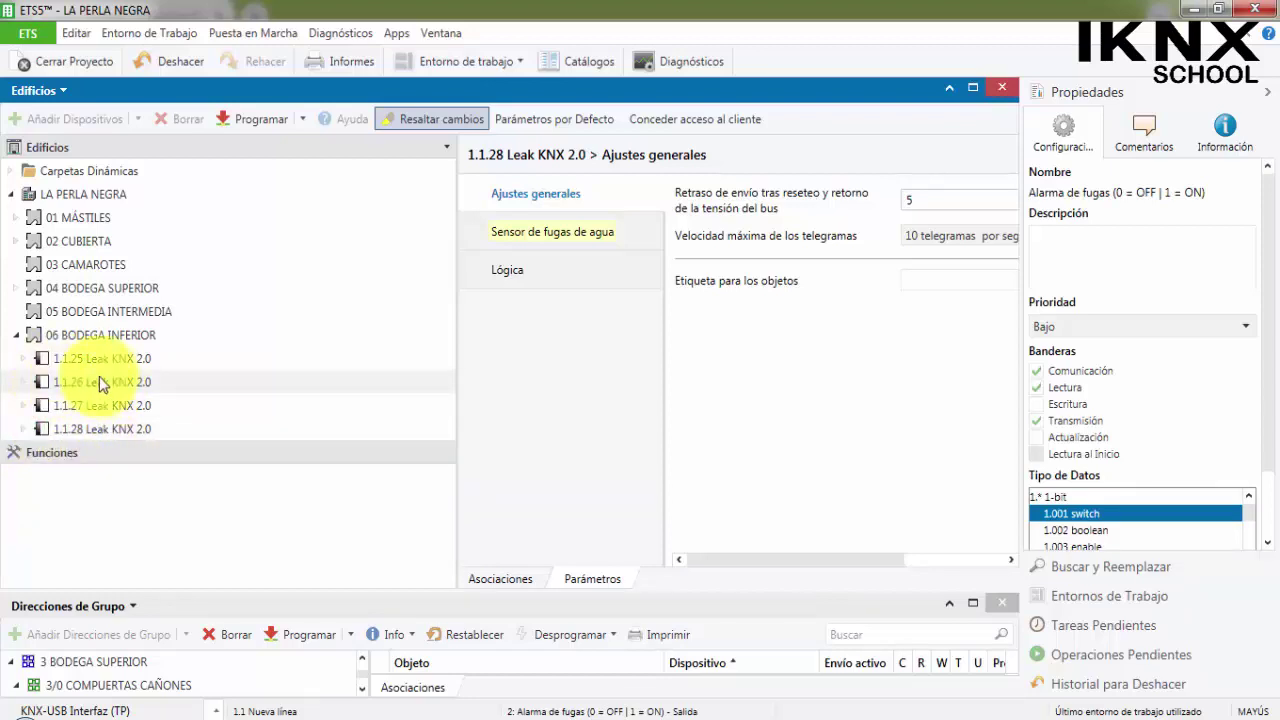
Step: Enlarge the group address area and collapse the 3 BODEGA SUPERIOR main group with its cannon hatch addresses
{"action": "left_click_drag", "start_coordinate": [155, 590], "coordinate": [127, 466]}
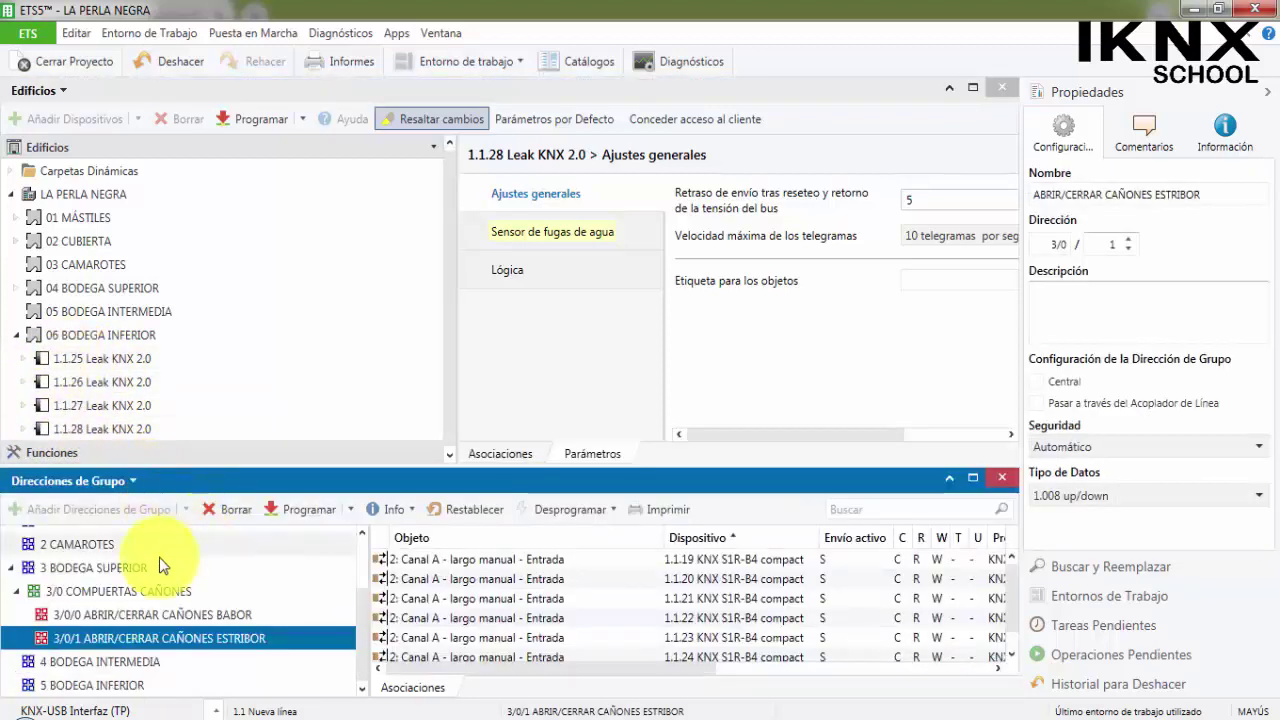
{"action": "left_click", "coordinate": [18, 592]}
{"action": "left_click", "coordinate": [12, 610]}
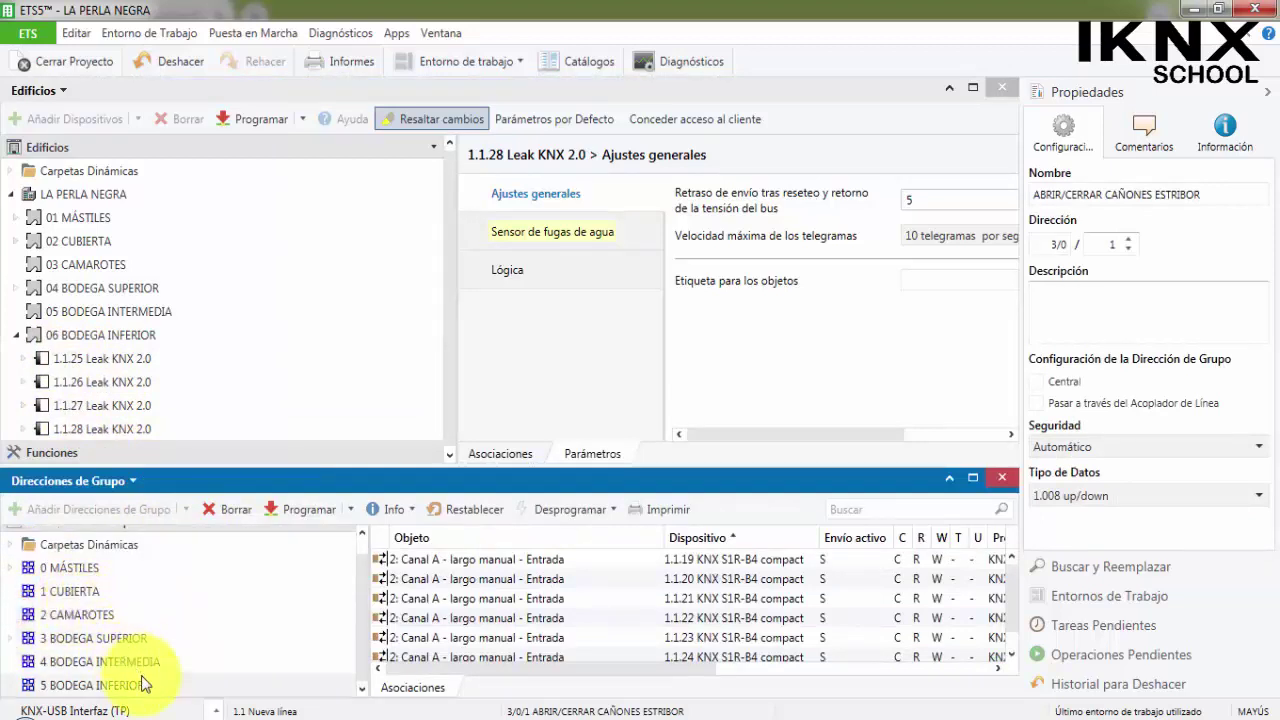
Step: Add a middle group named FUGA DE AGUA to the 5 BODEGA INFERIOR main group and expand the main group
{"action": "left_click", "coordinate": [108, 686]}
{"action": "right_click", "coordinate": [112, 686]}
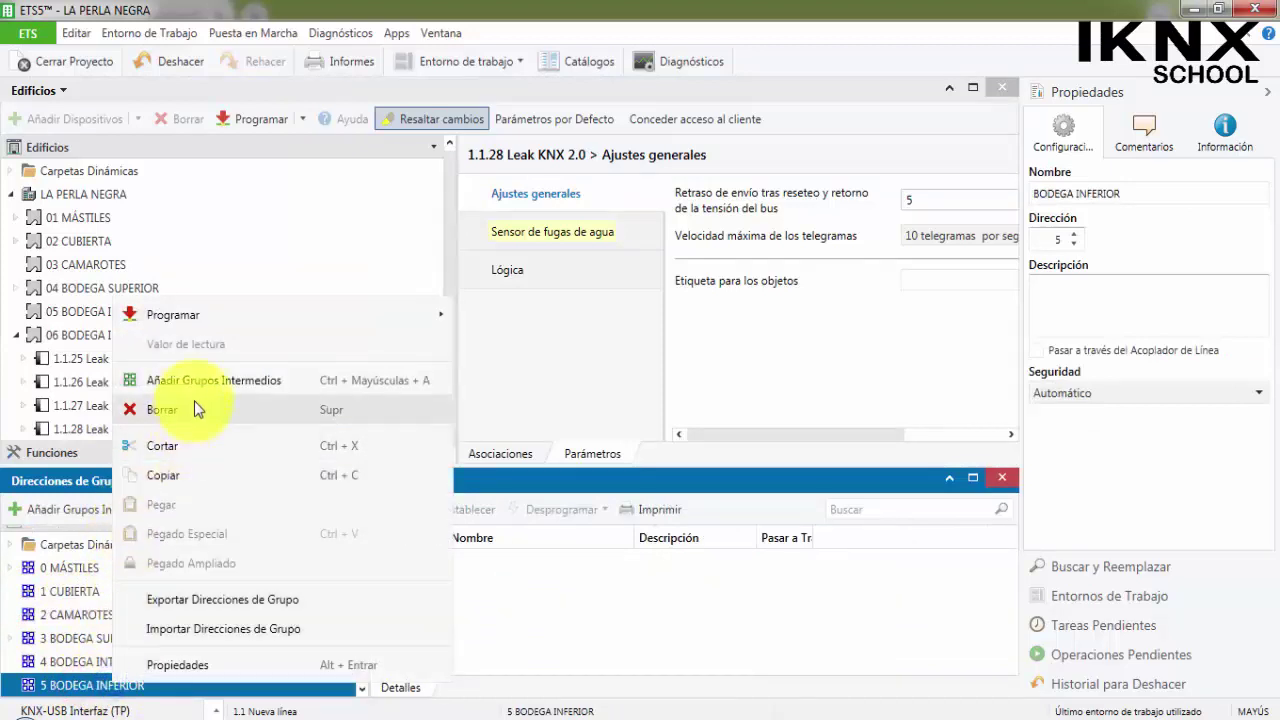
{"action": "left_click", "coordinate": [199, 384]}
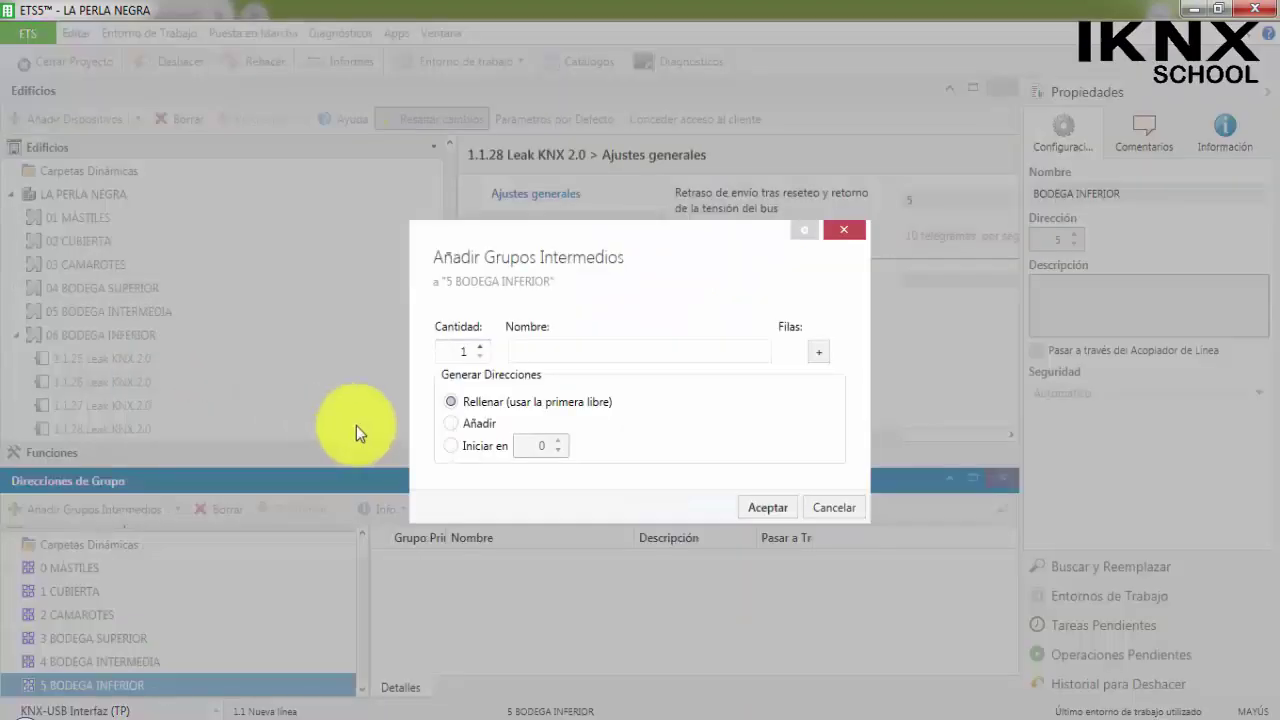
{"action": "type", "text": "FUGA DE AGUA"}
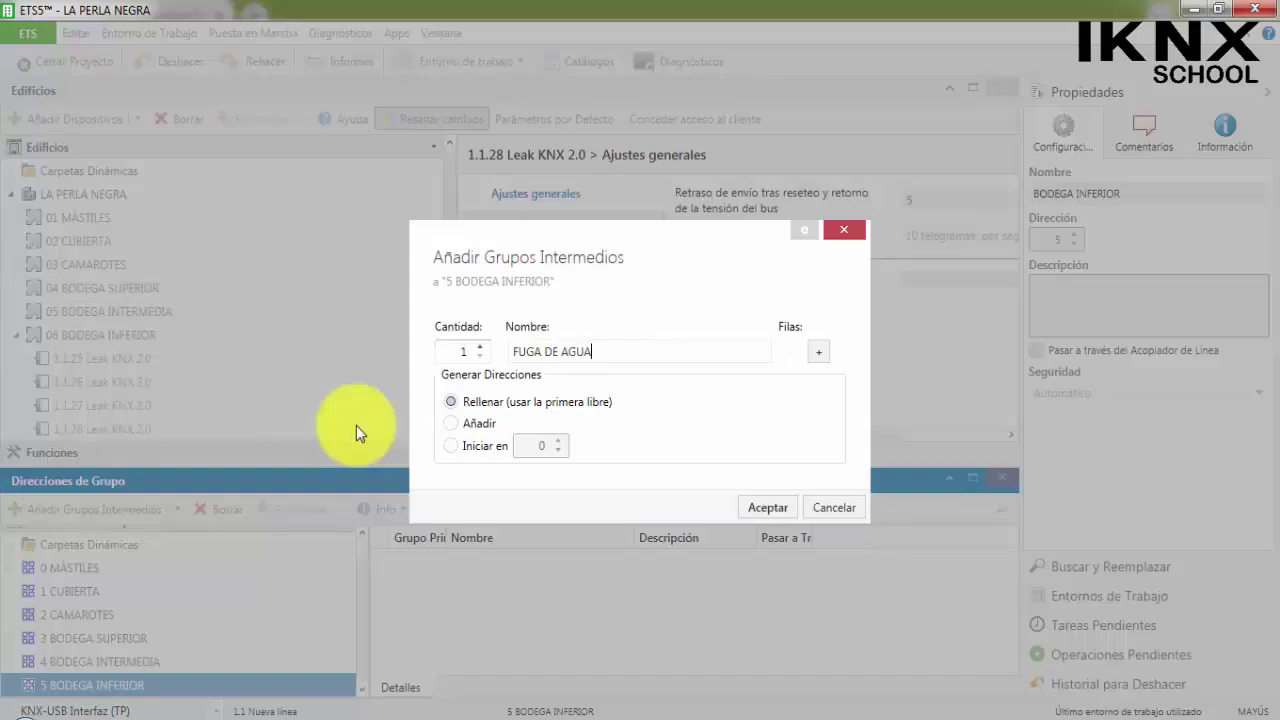
{"action": "left_click", "coordinate": [772, 507]}
{"action": "left_click", "coordinate": [11, 685]}
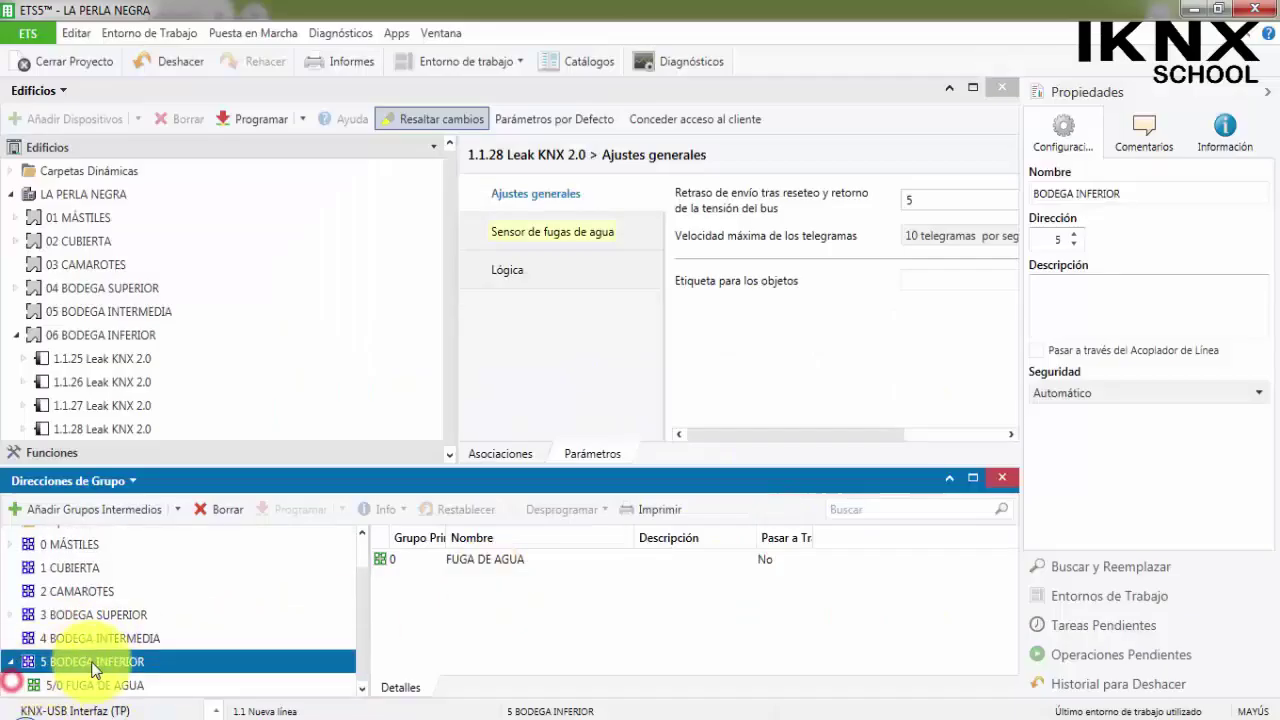
Step: Add group addresses ALARMA FUGA DE AGUA and RECEPCIÓN ALARMA FUGA DE AGUA to 5/0 FUGA DE AGUA and expand the middle group
{"action": "left_click", "coordinate": [124, 688]}
{"action": "right_click", "coordinate": [124, 688]}
{"action": "left_click", "coordinate": [216, 375]}
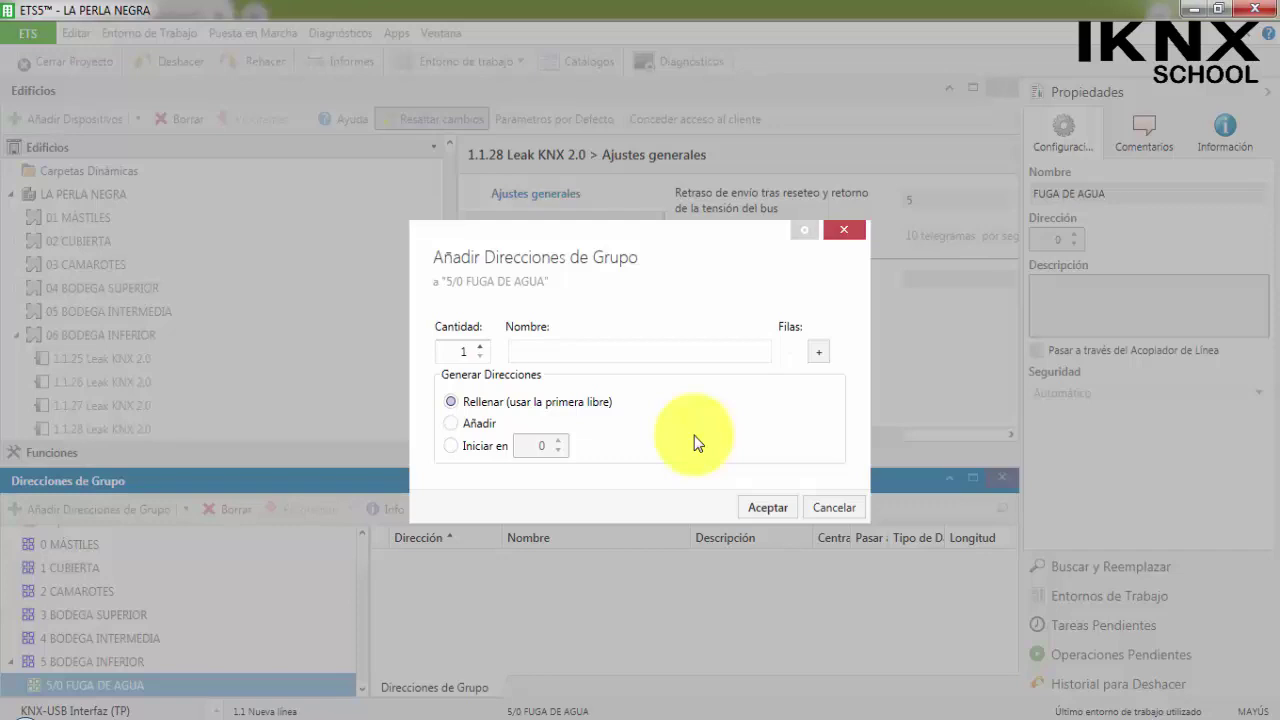
{"action": "type", "text": "ALARMA FUGA DE AG"}
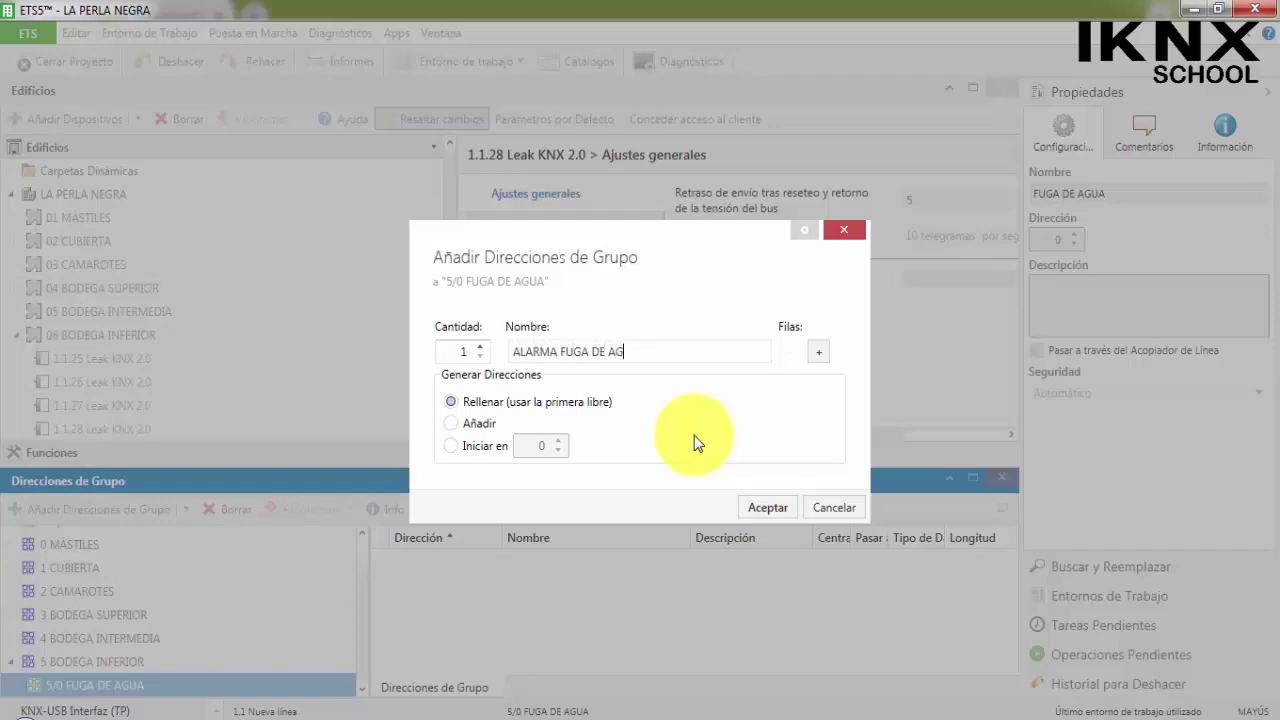
{"action": "type", "text": "UA"}
{"action": "left_click", "coordinate": [817, 356]}
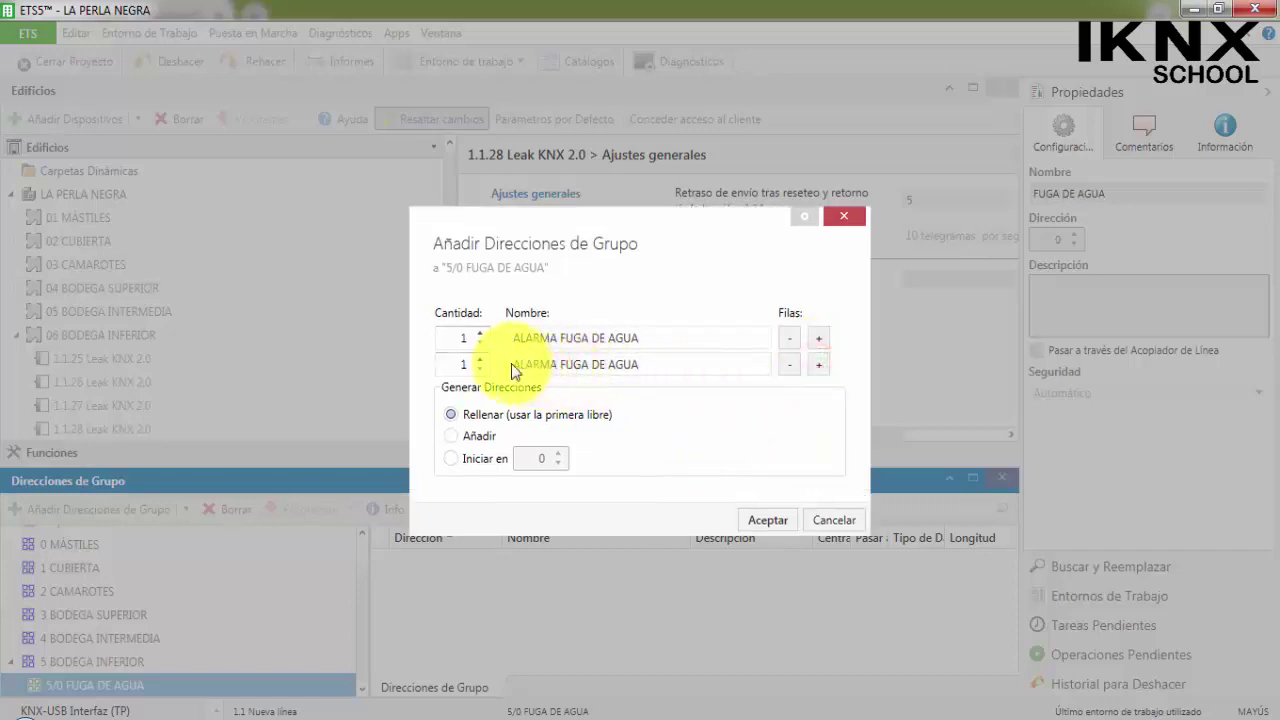
{"action": "left_click", "coordinate": [512, 366]}
{"action": "type", "text": "RE"}
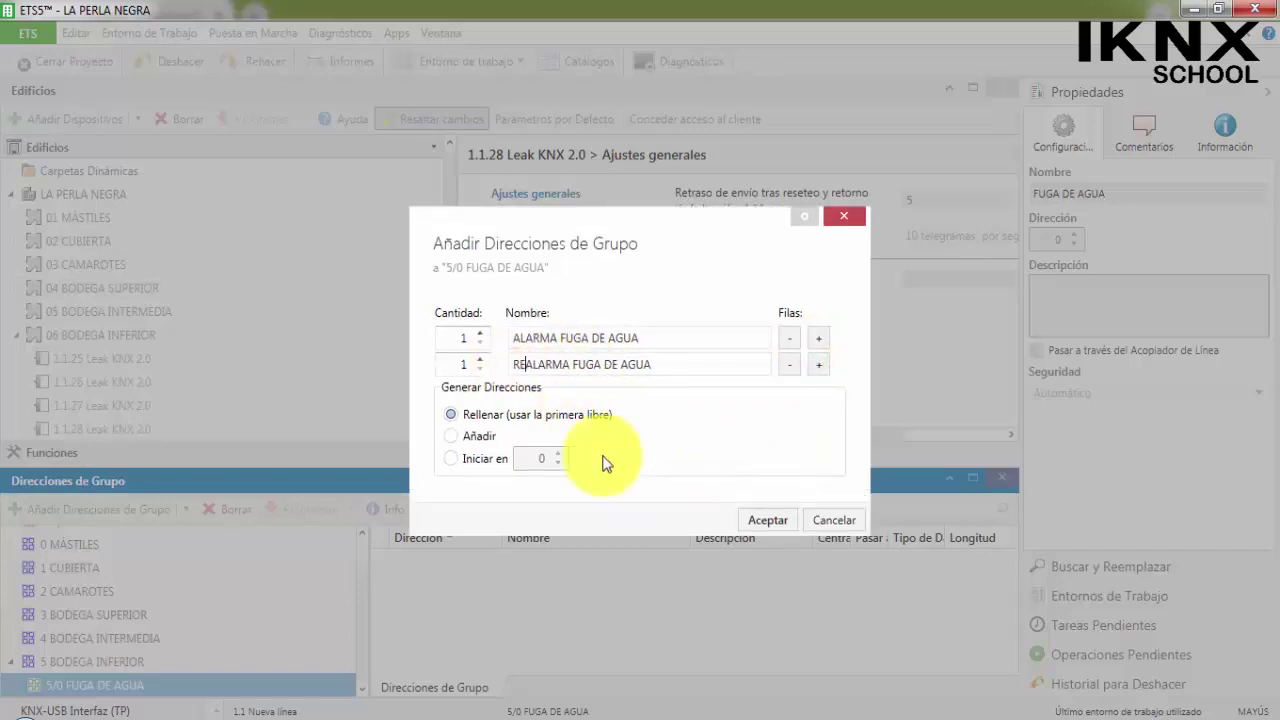
{"action": "type", "text": "CEPCIÓN"}
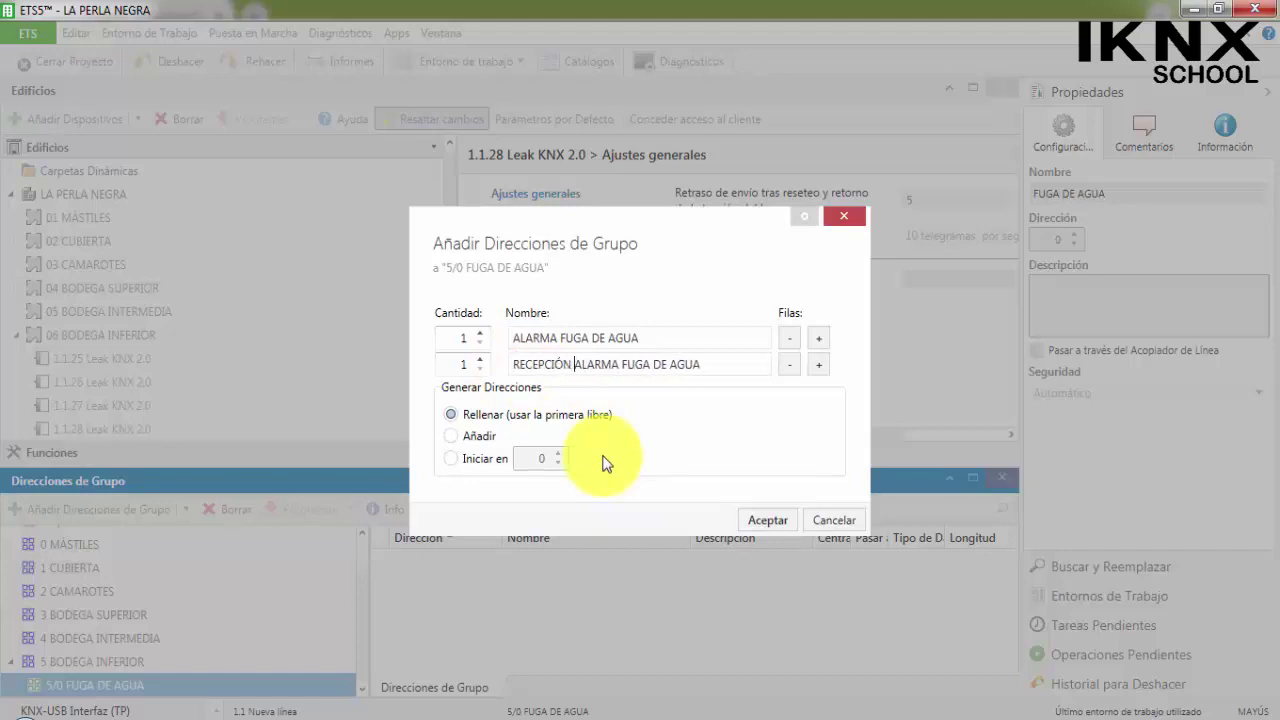
{"action": "left_click", "coordinate": [764, 518]}
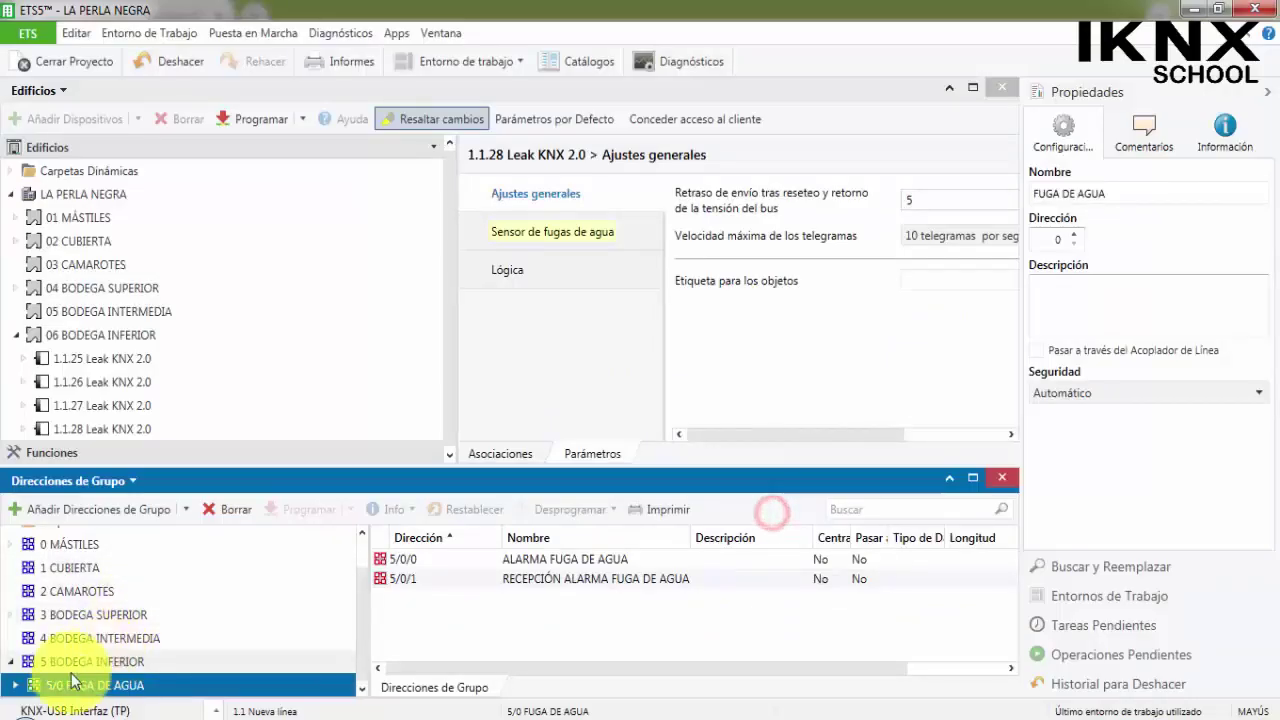
{"action": "left_click", "coordinate": [15, 685]}
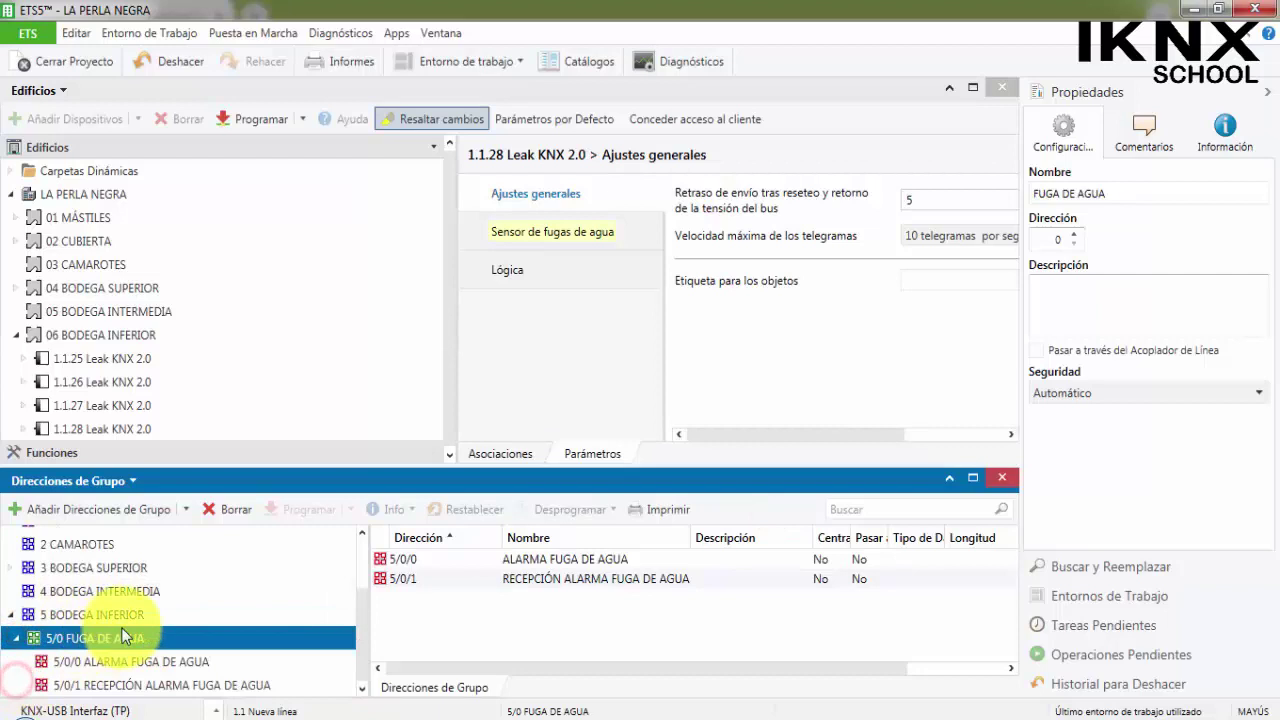
Step: Expand the communication objects of all four Leak KNX 2.0 sensors and show the device list of 06 BODEGA INFERIOR
{"action": "left_click", "coordinate": [160, 664]}
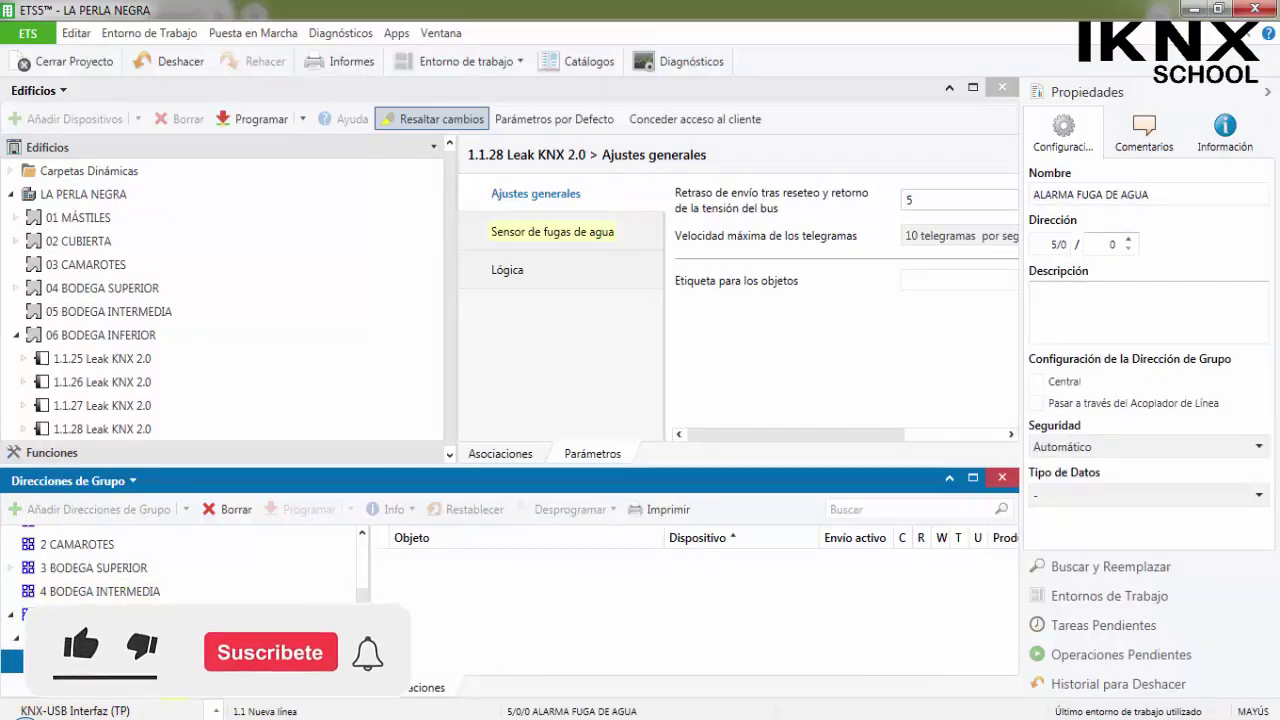
{"action": "left_click", "coordinate": [16, 429]}
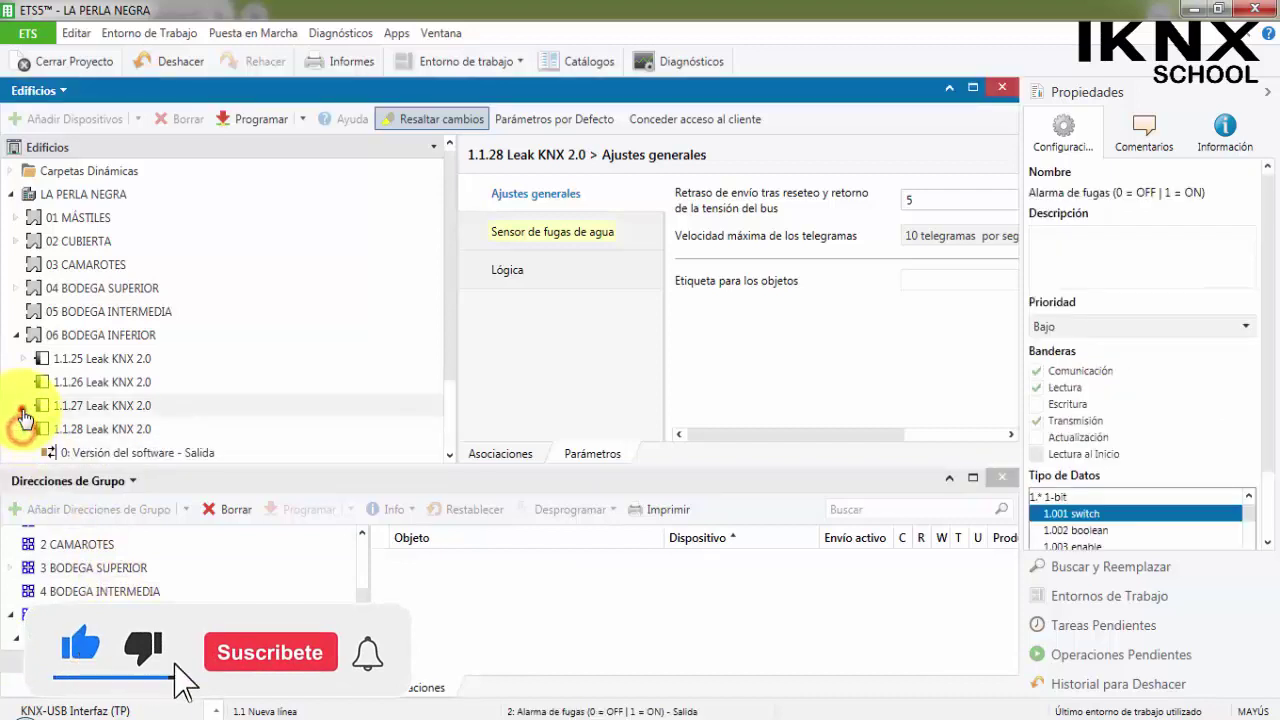
{"action": "left_click", "coordinate": [16, 405]}
{"action": "left_click", "coordinate": [16, 382]}
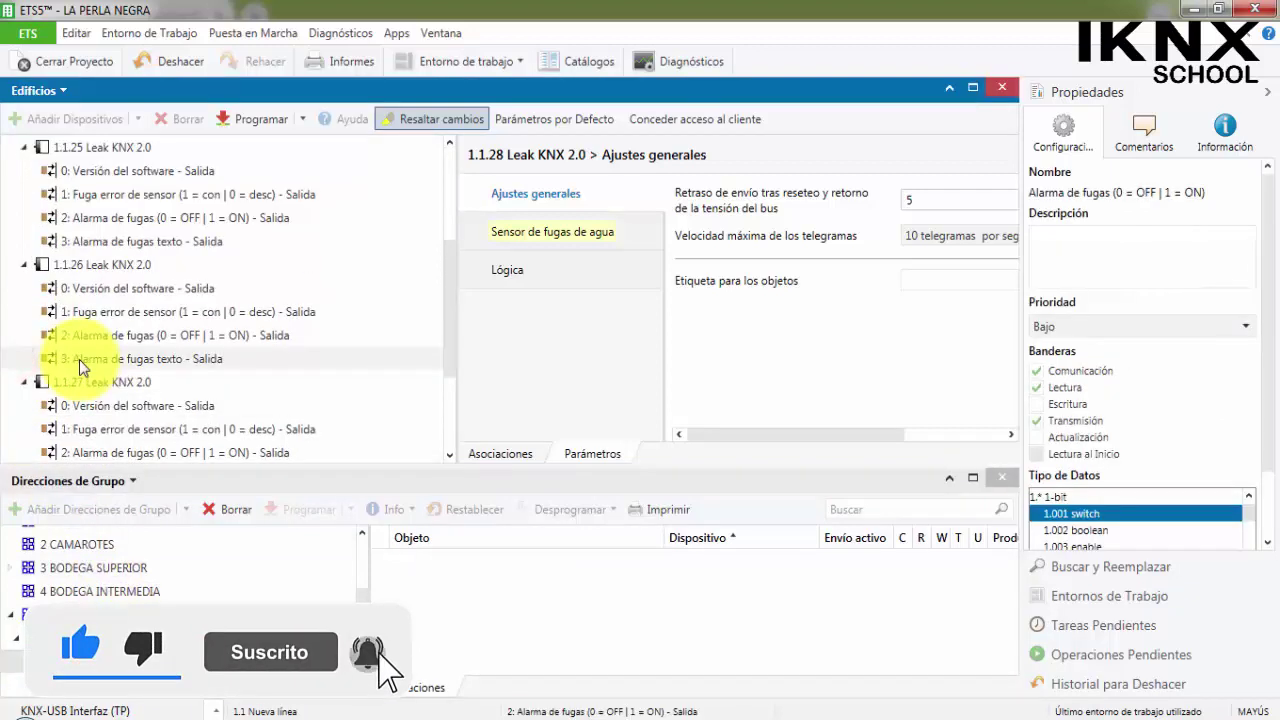
{"action": "scroll", "coordinate": [79, 359], "scroll_direction": "up", "scroll_amount": 2}
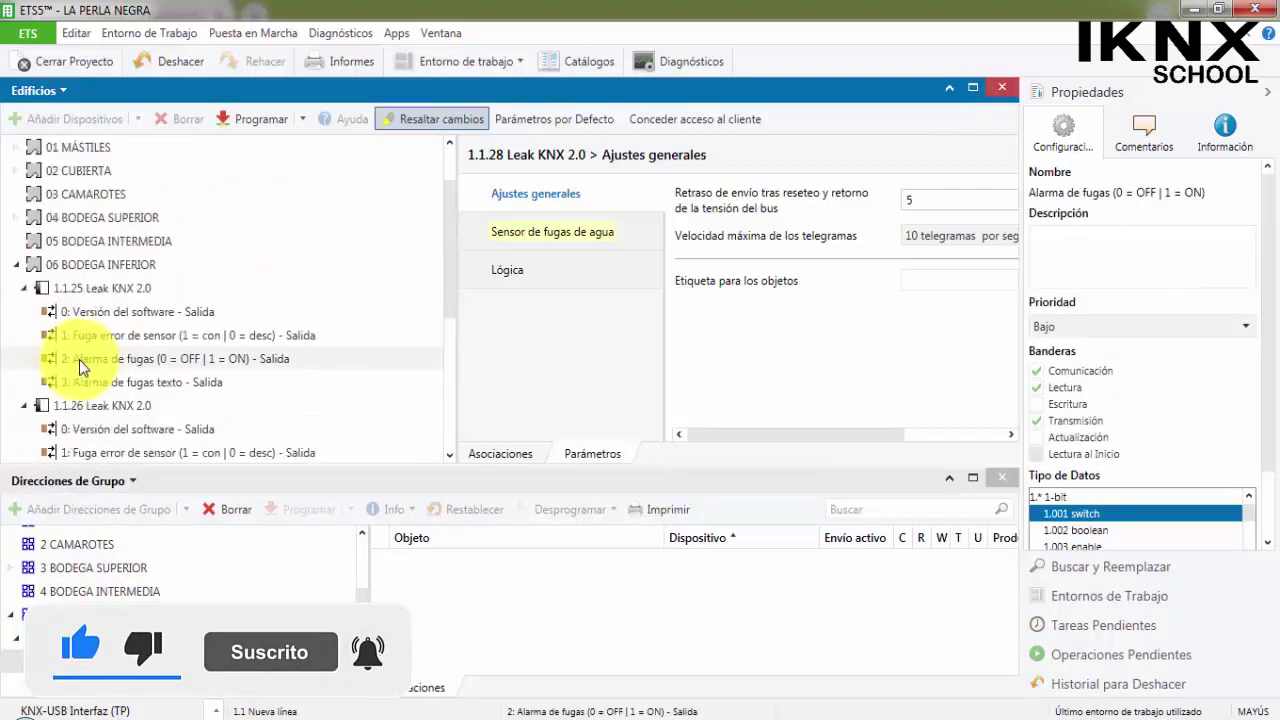
{"action": "left_click", "coordinate": [124, 266]}
{"action": "left_click", "coordinate": [521, 450]}
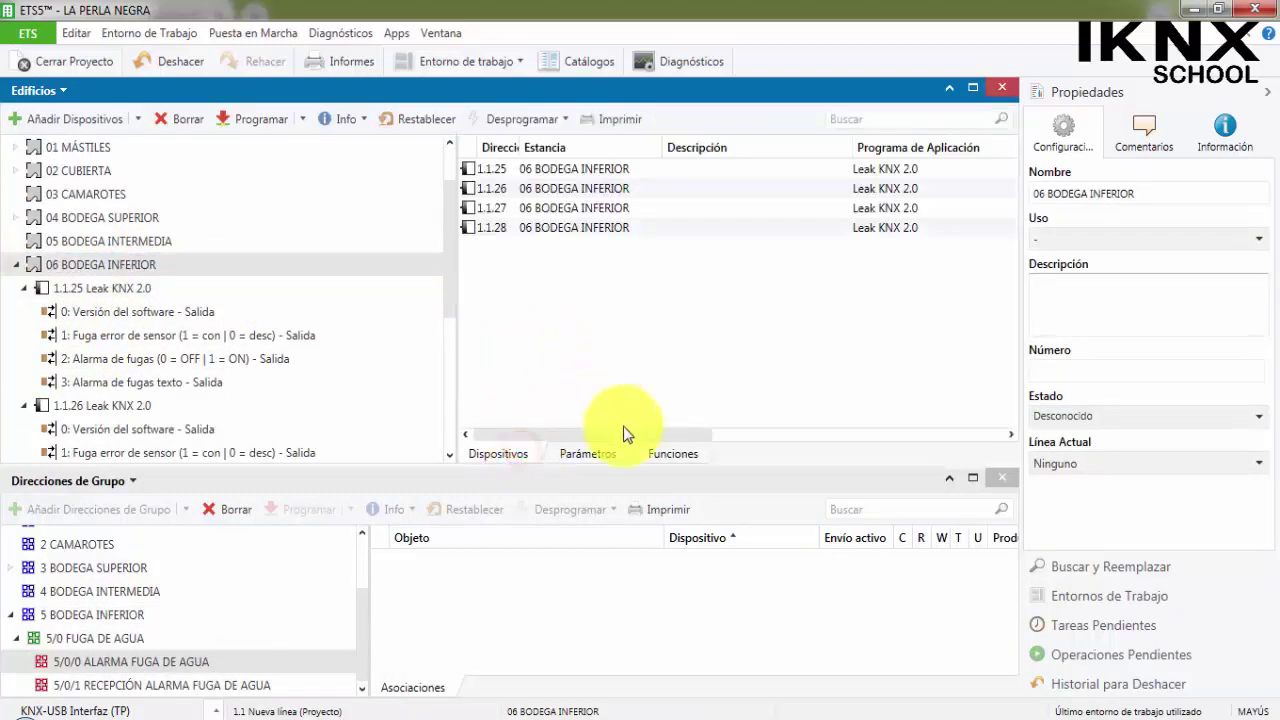
Step: Link object 2, Alarma de fugas, of sensors 1.1.25 to 1.1.28 to 5/0/0 ALARMA FUGA DE AGUA, and select 5/0/1
{"action": "left_click", "coordinate": [108, 288]}
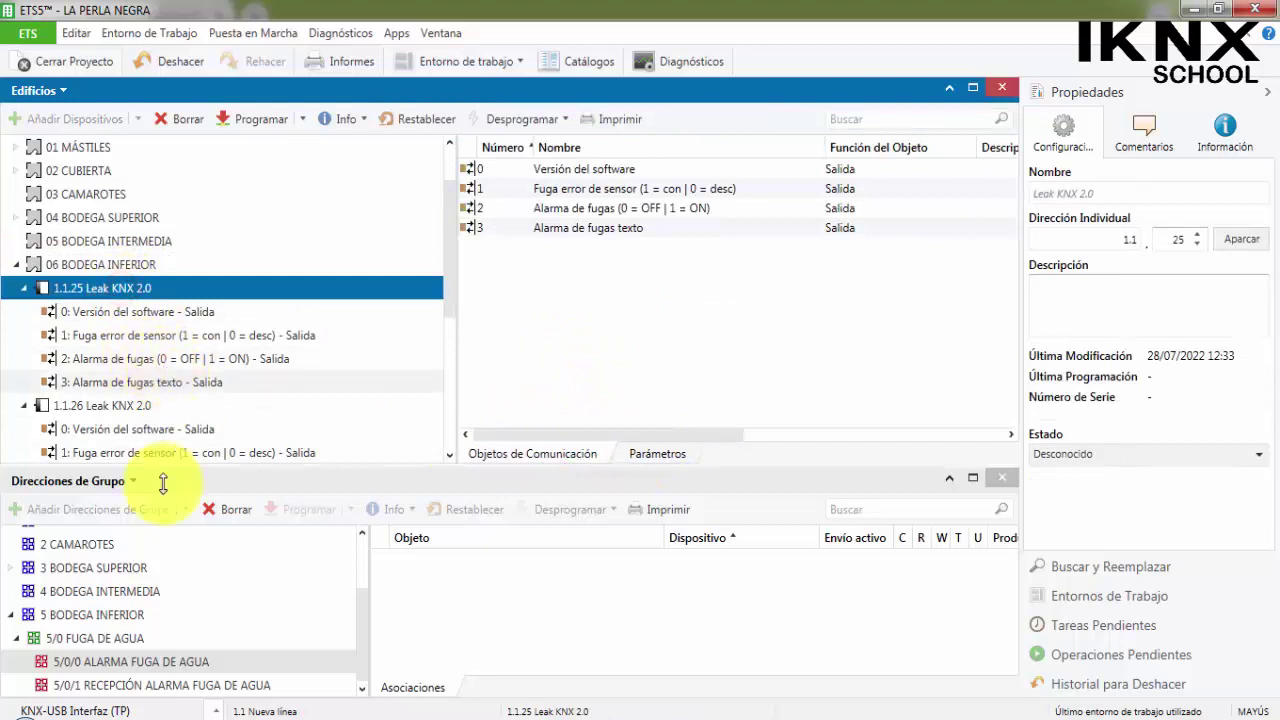
{"action": "left_click", "coordinate": [163, 360]}
{"action": "left_click_drag", "start_coordinate": [163, 360], "coordinate": [175, 663]}
{"action": "scroll", "coordinate": [180, 440], "scroll_direction": "down", "scroll_amount": 1}
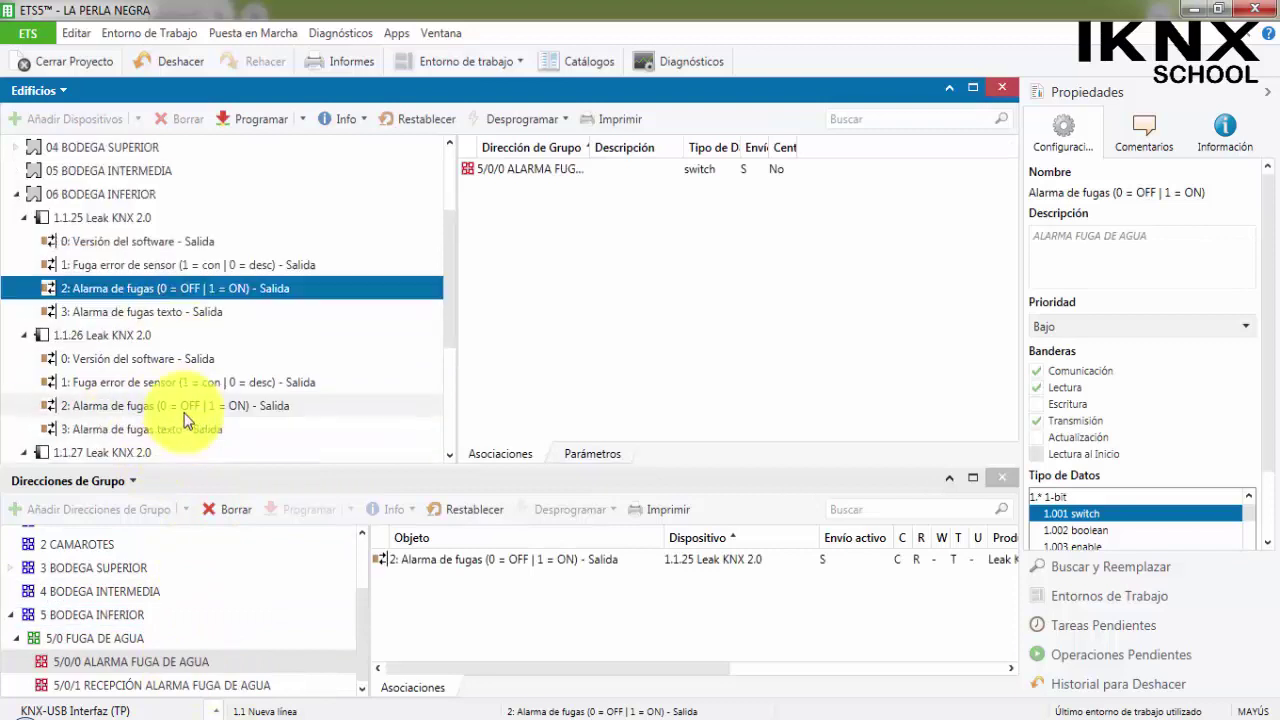
{"action": "left_click_drag", "start_coordinate": [171, 406], "coordinate": [161, 663]}
{"action": "scroll", "coordinate": [159, 411], "scroll_direction": "down", "scroll_amount": 2}
{"action": "left_click_drag", "start_coordinate": [155, 385], "coordinate": [159, 663]}
{"action": "scroll", "coordinate": [157, 408], "scroll_direction": "down", "scroll_amount": 1}
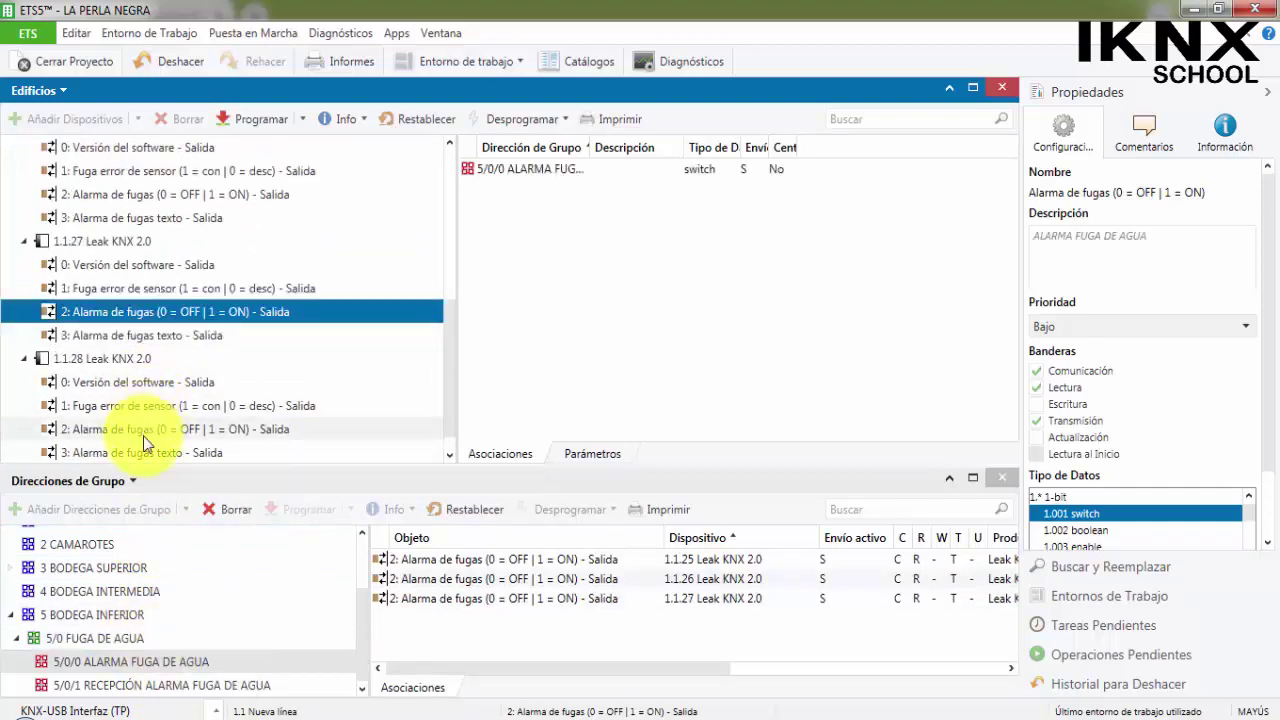
{"action": "left_click_drag", "start_coordinate": [160, 430], "coordinate": [188, 662]}
{"action": "left_click", "coordinate": [214, 685]}
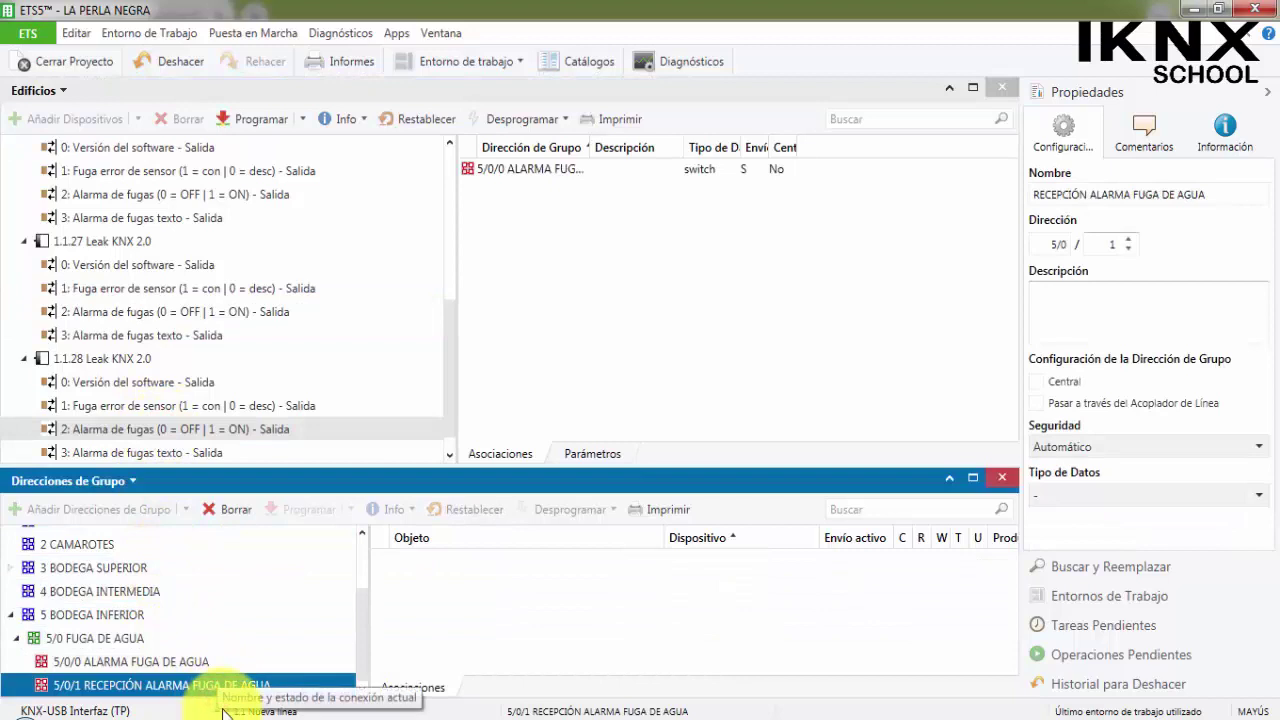